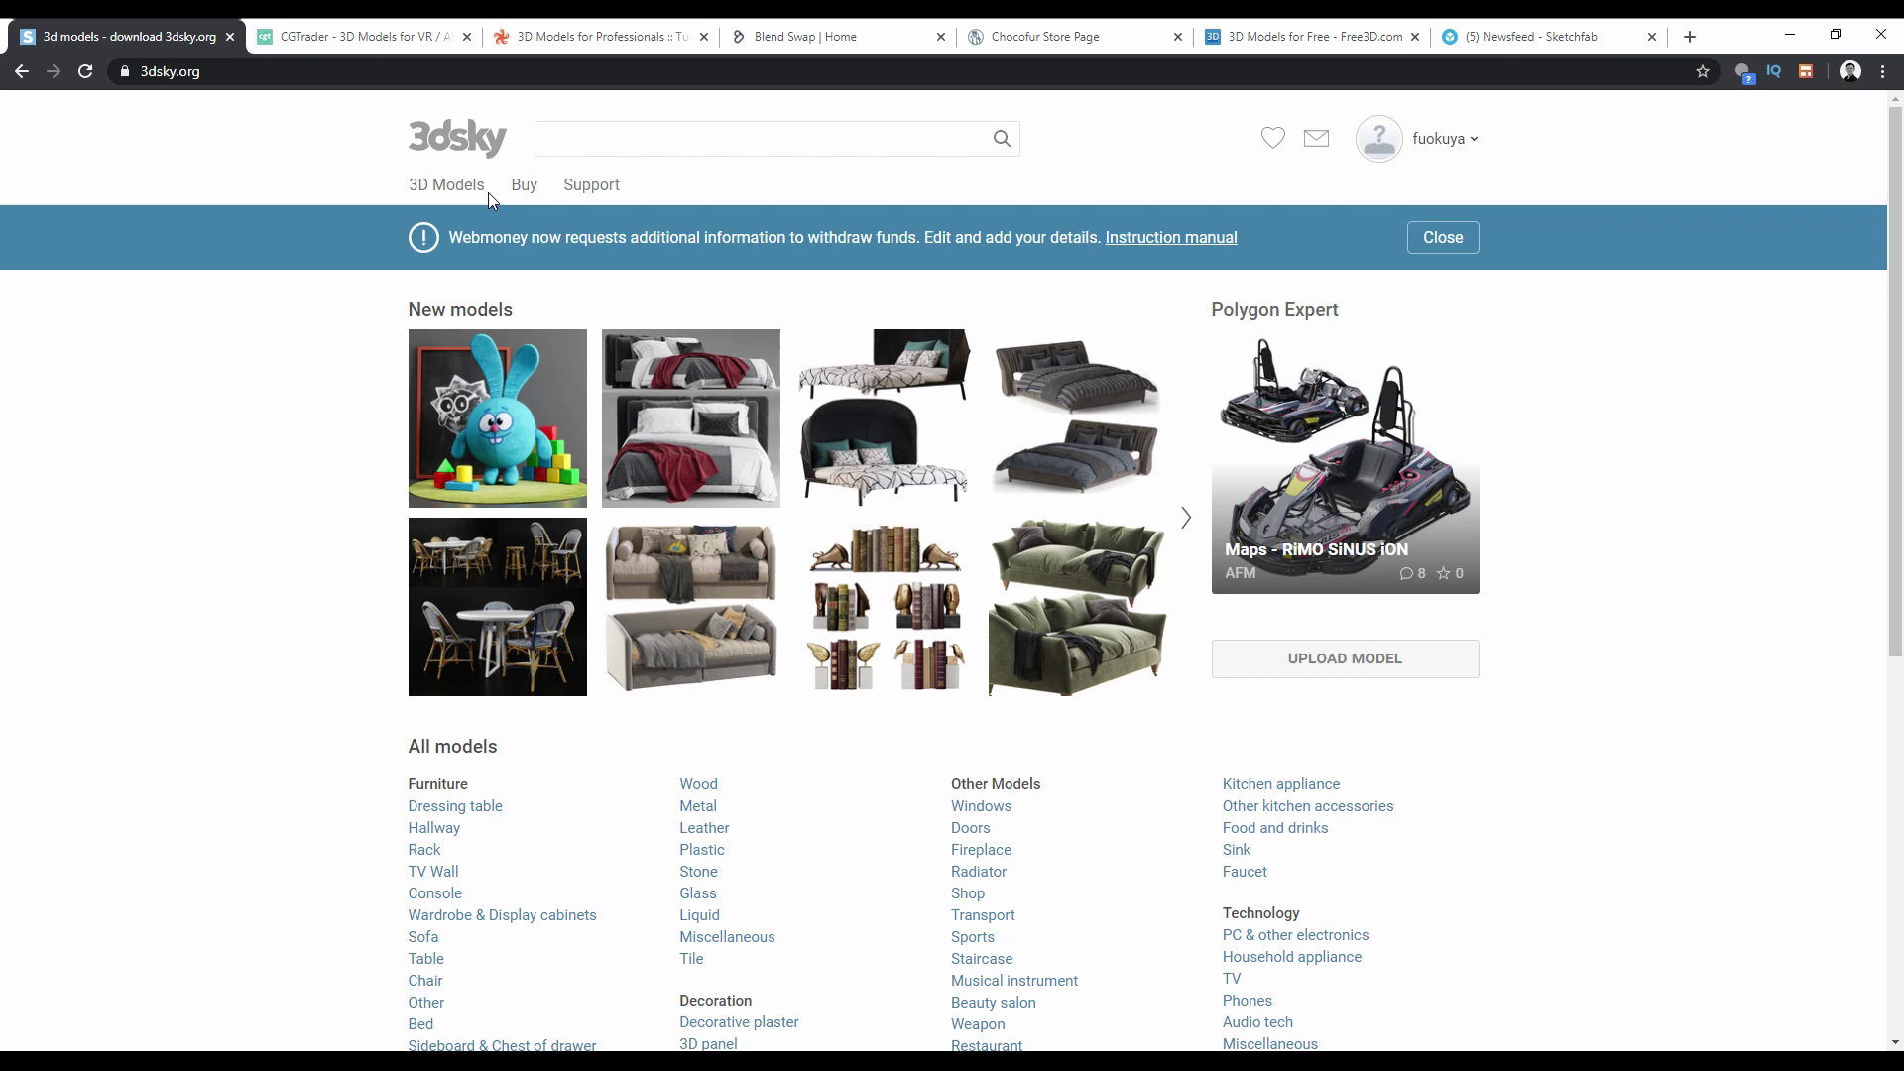
Look through the list of all model categories on the 3dsky home page.
scroll(1153, 557, down, 6)
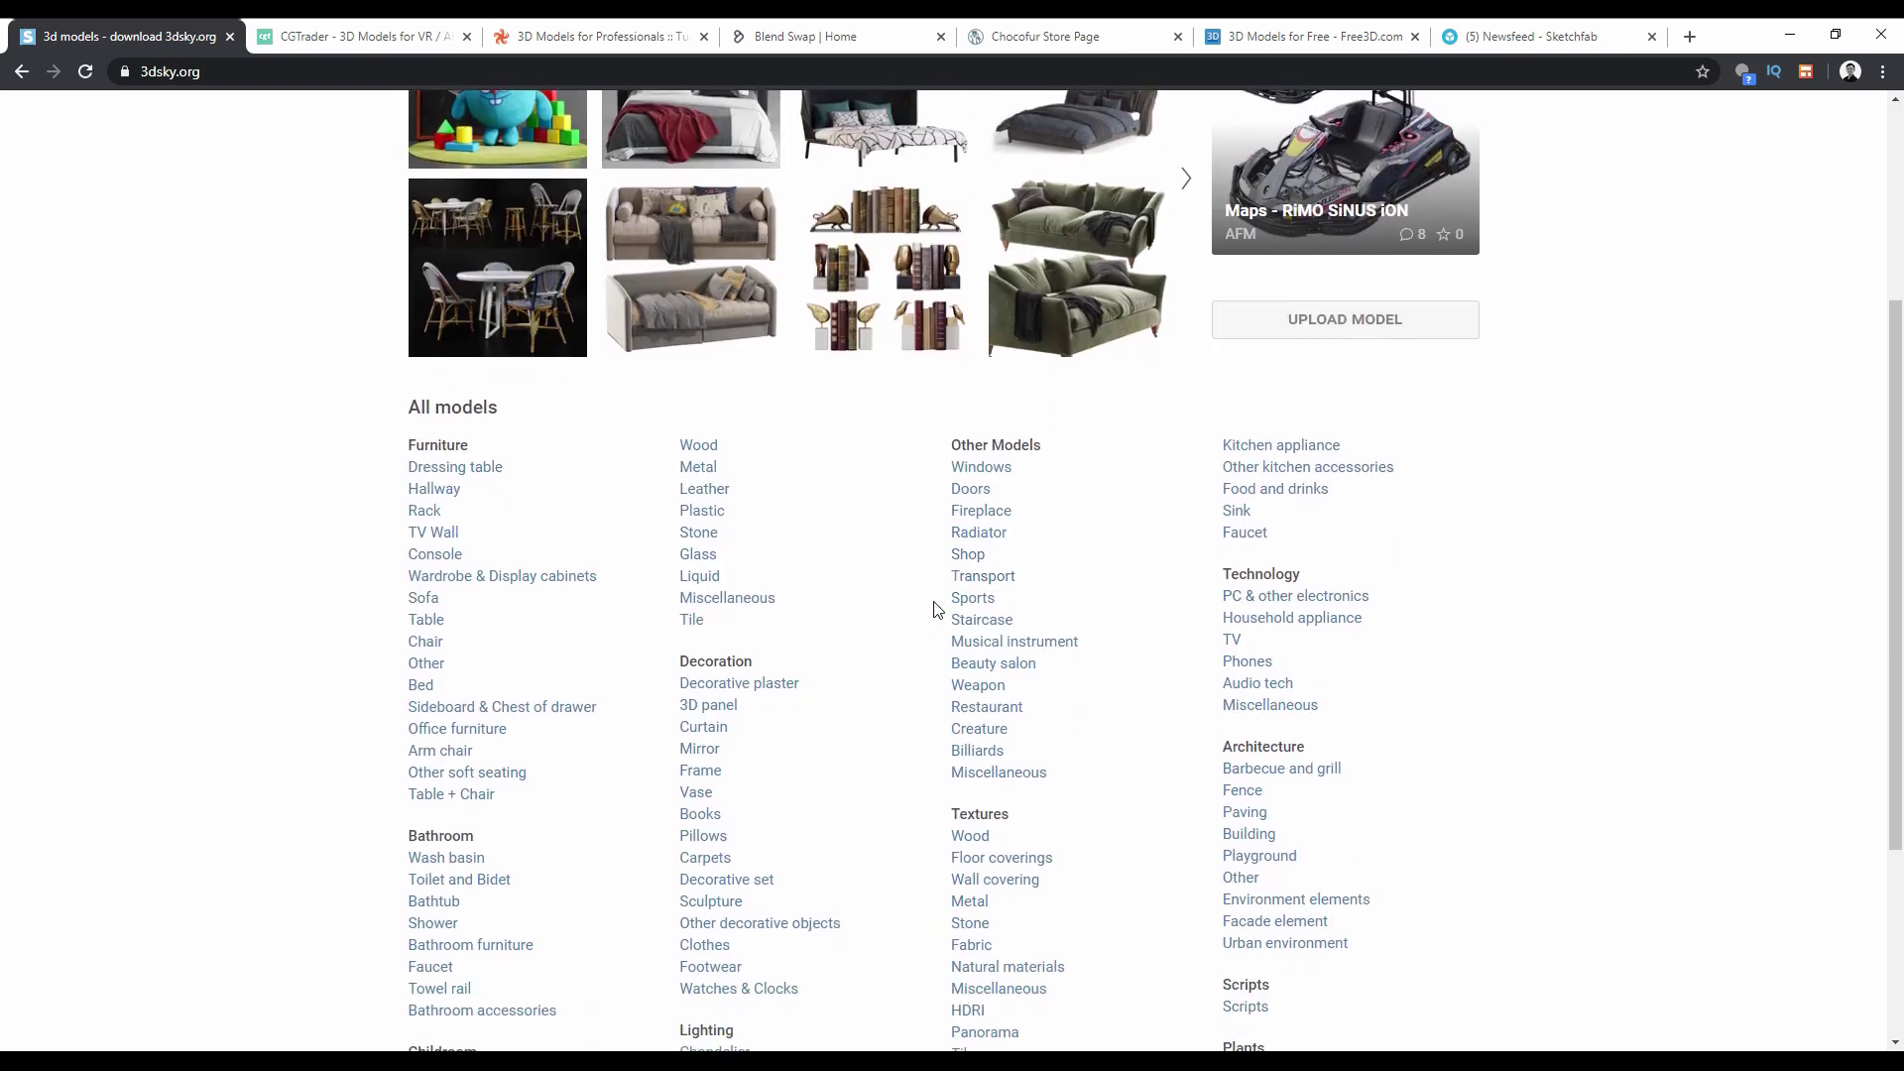
scroll(883, 525, up, 5)
scroll(778, 634, down, 1)
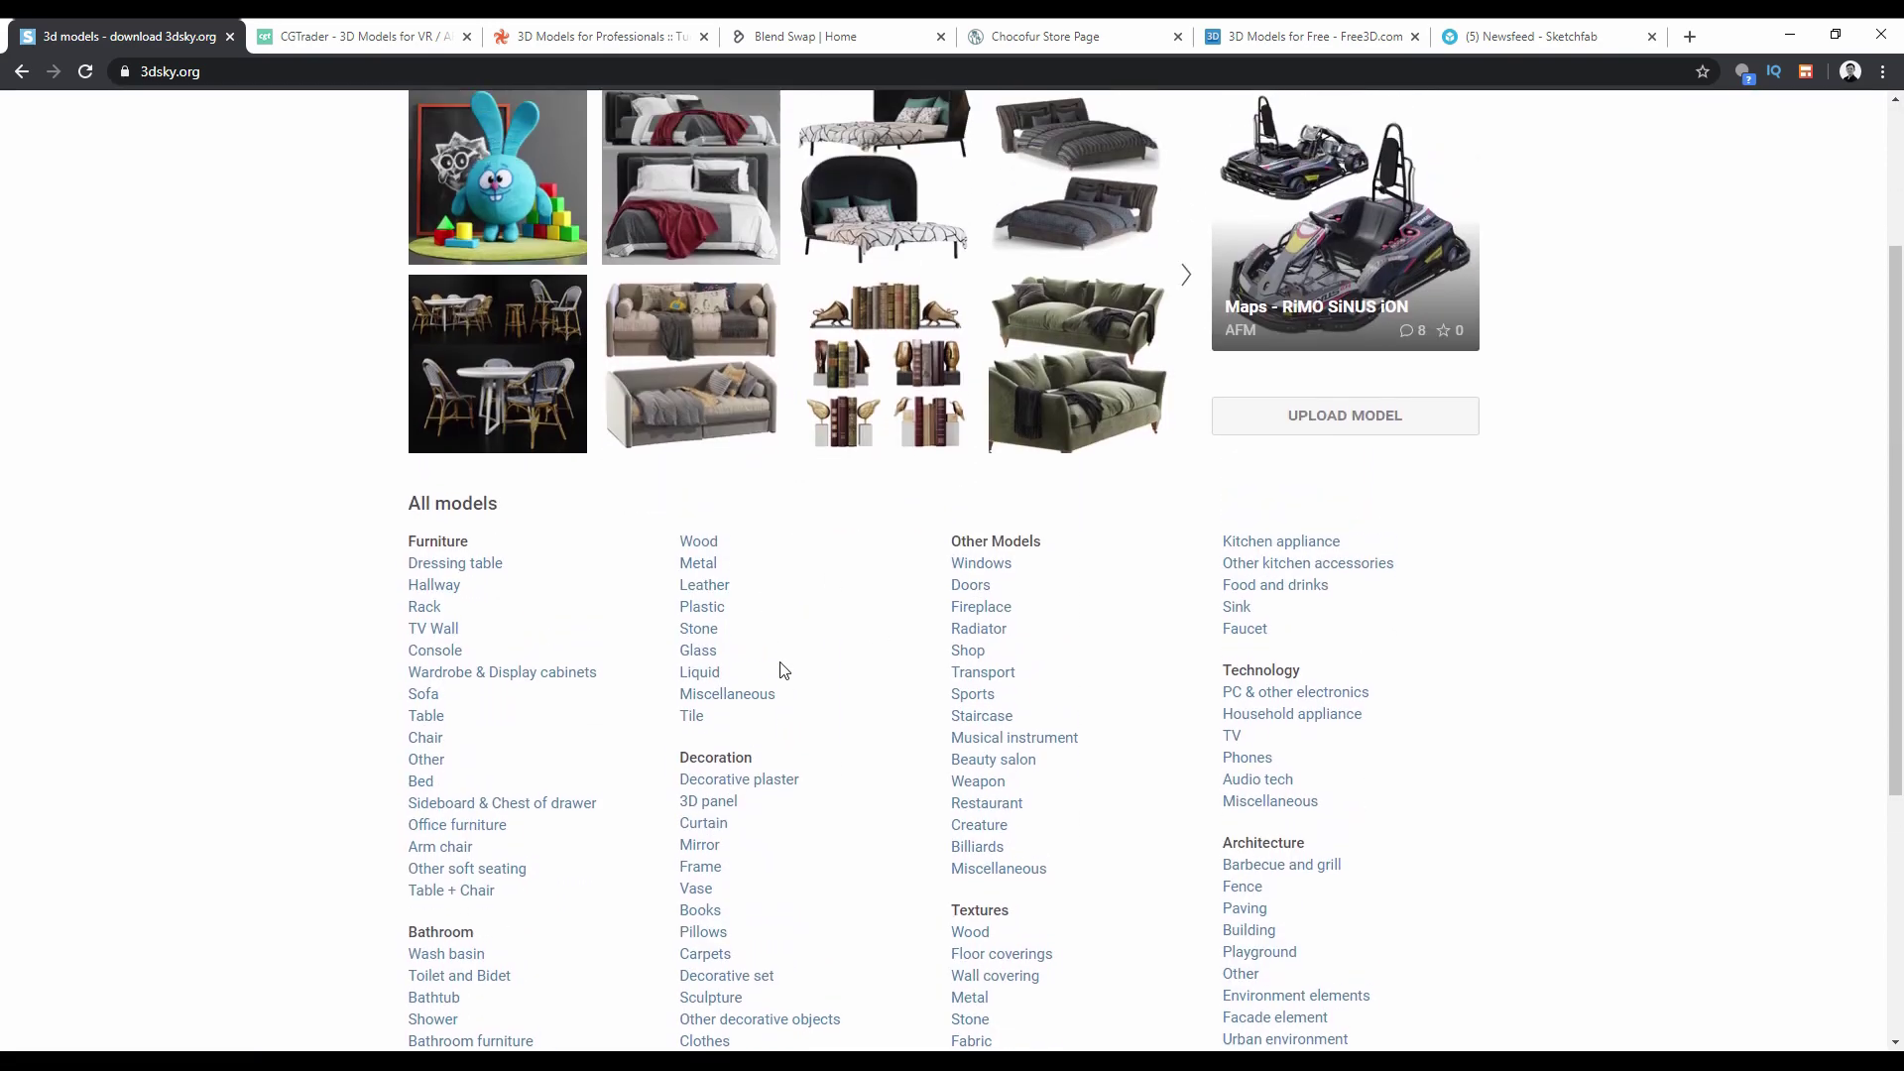
scroll(764, 655, up, 1)
scroll(614, 635, down, 1)
scroll(506, 674, down, 2)
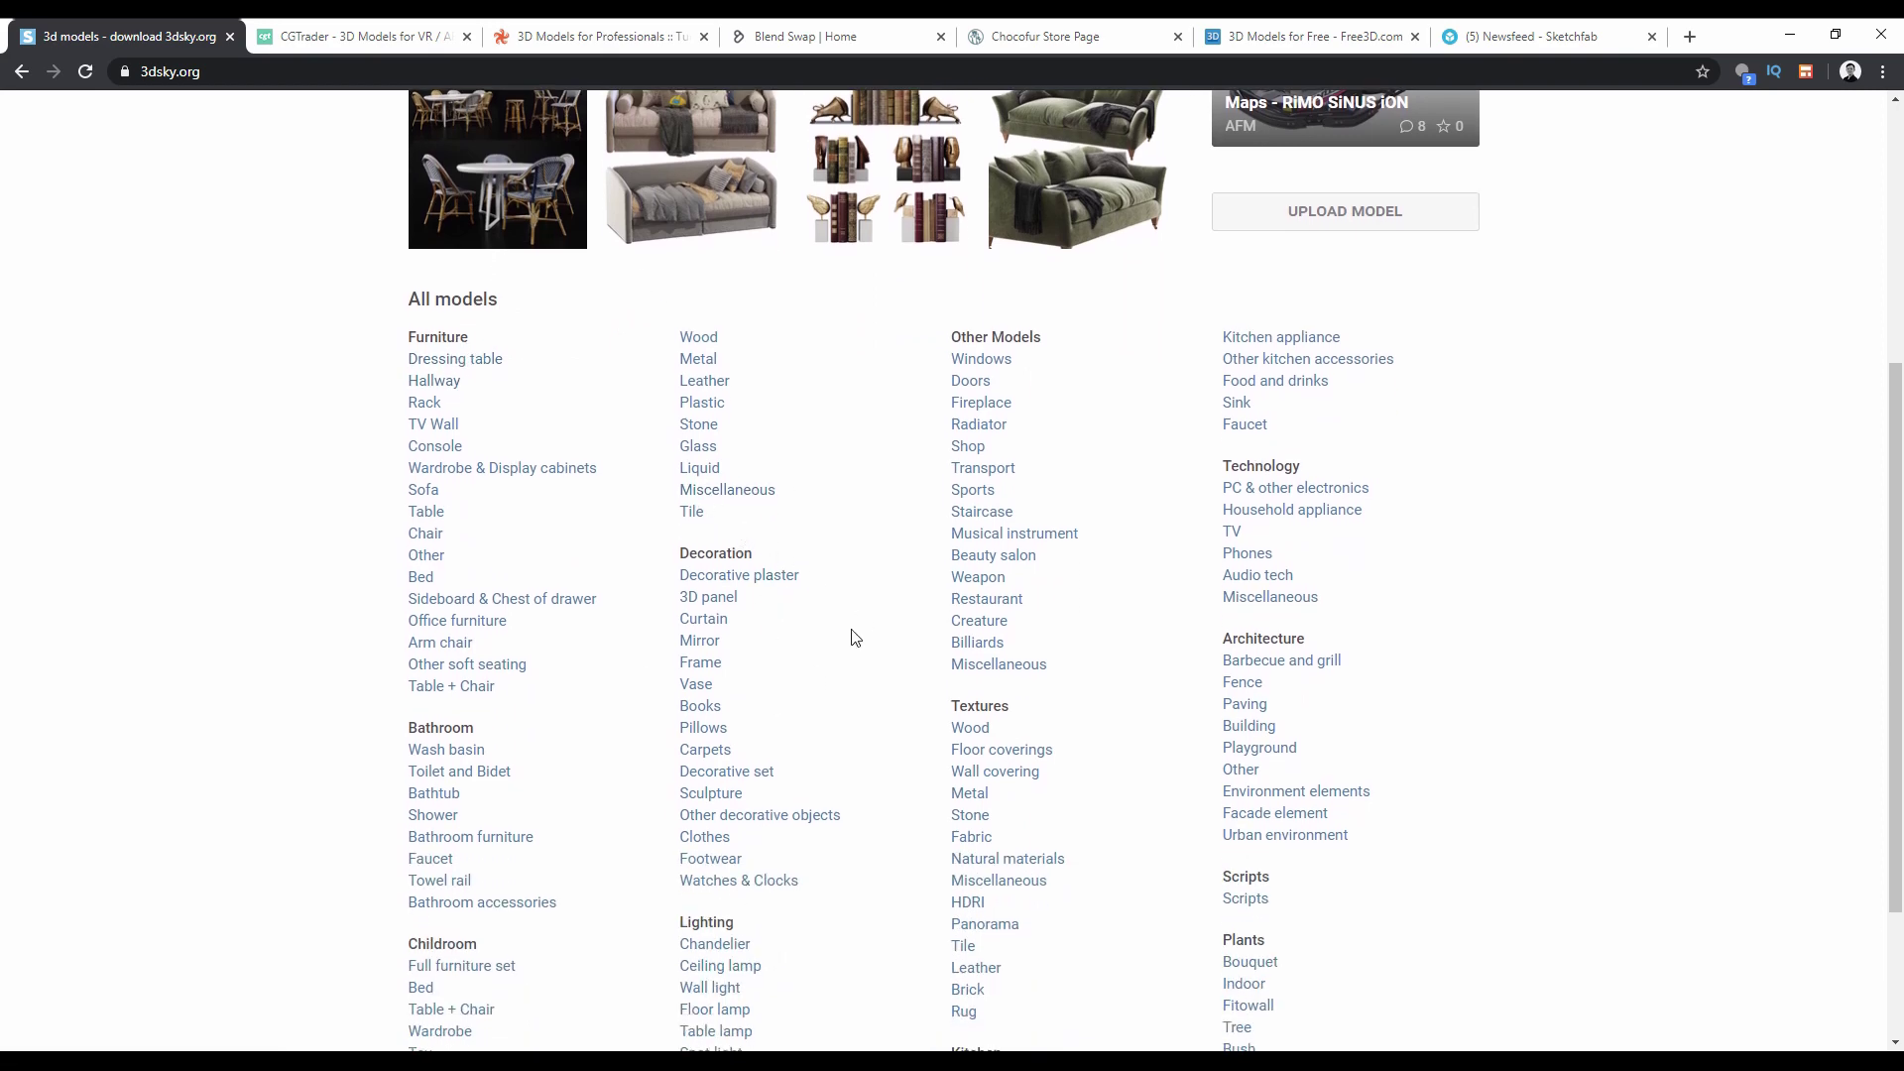
scroll(794, 636, down, 2)
scroll(694, 496, up, 1)
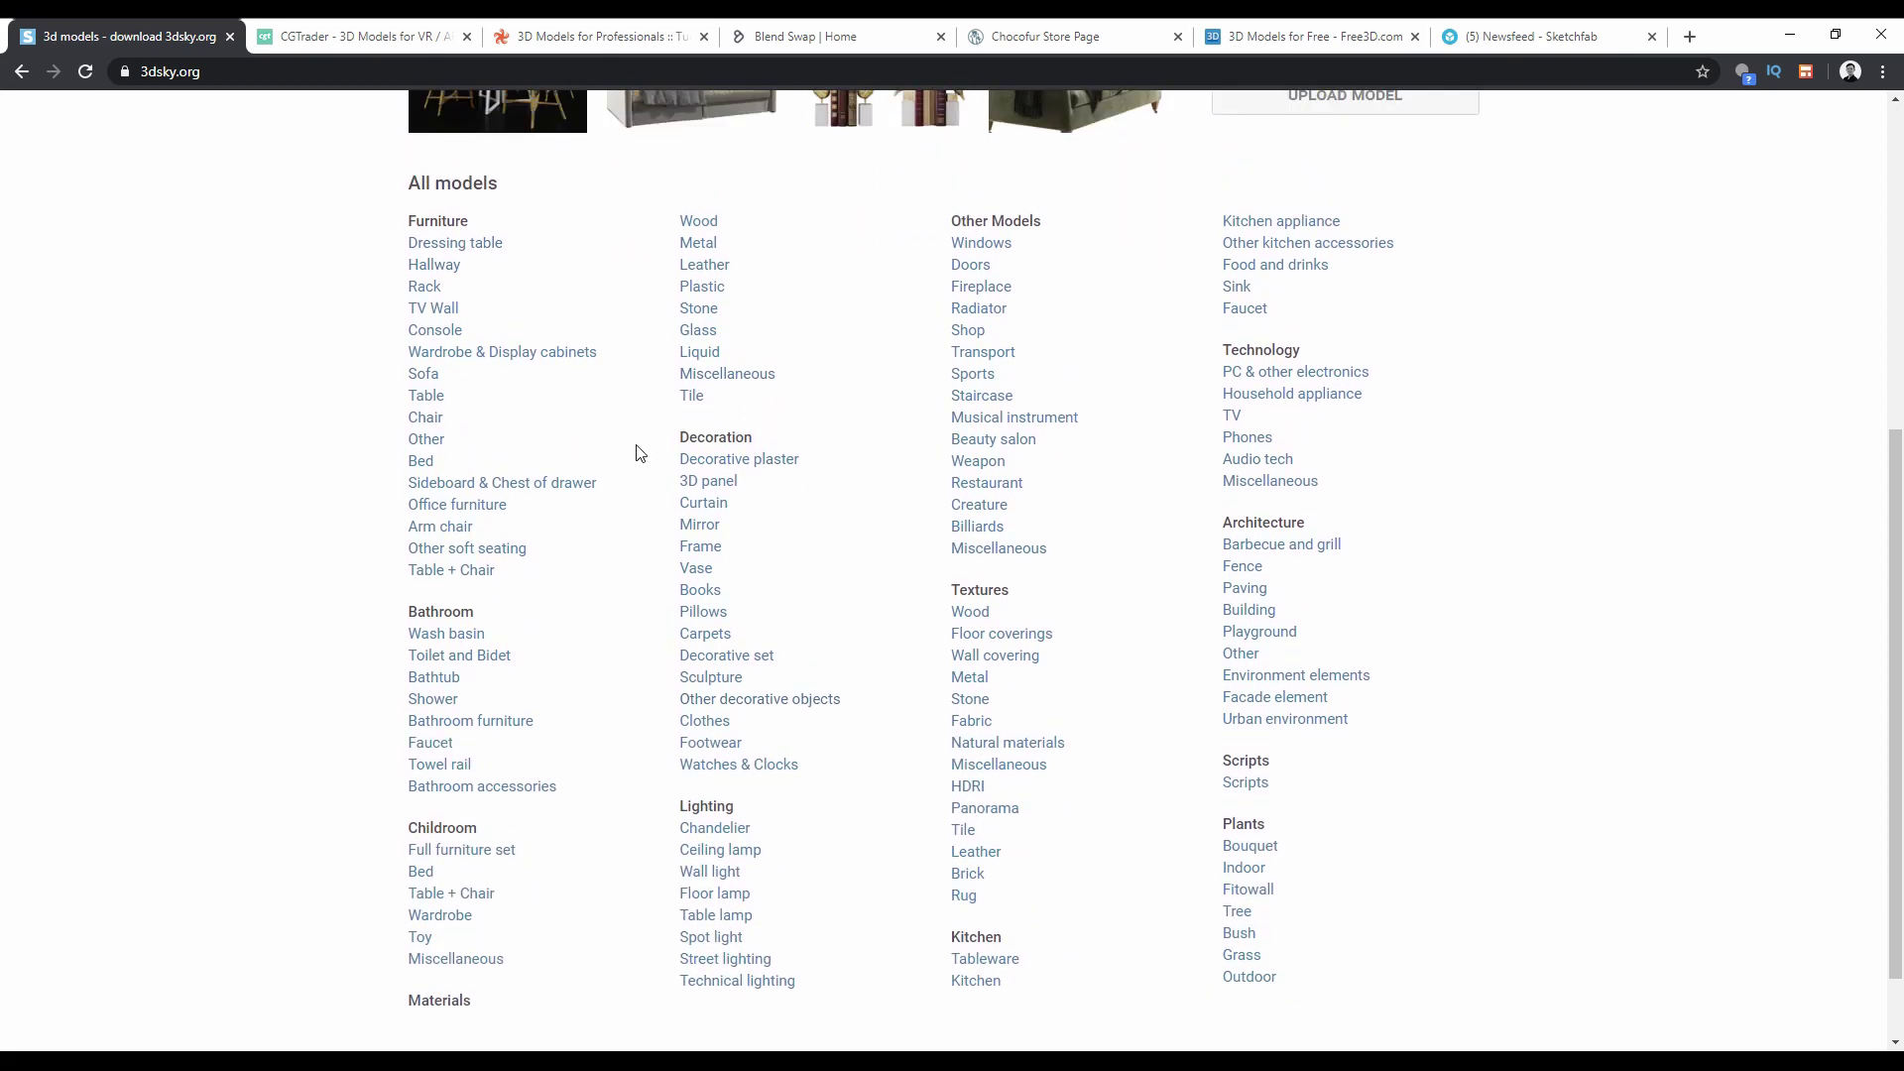
scroll(536, 416, up, 1)
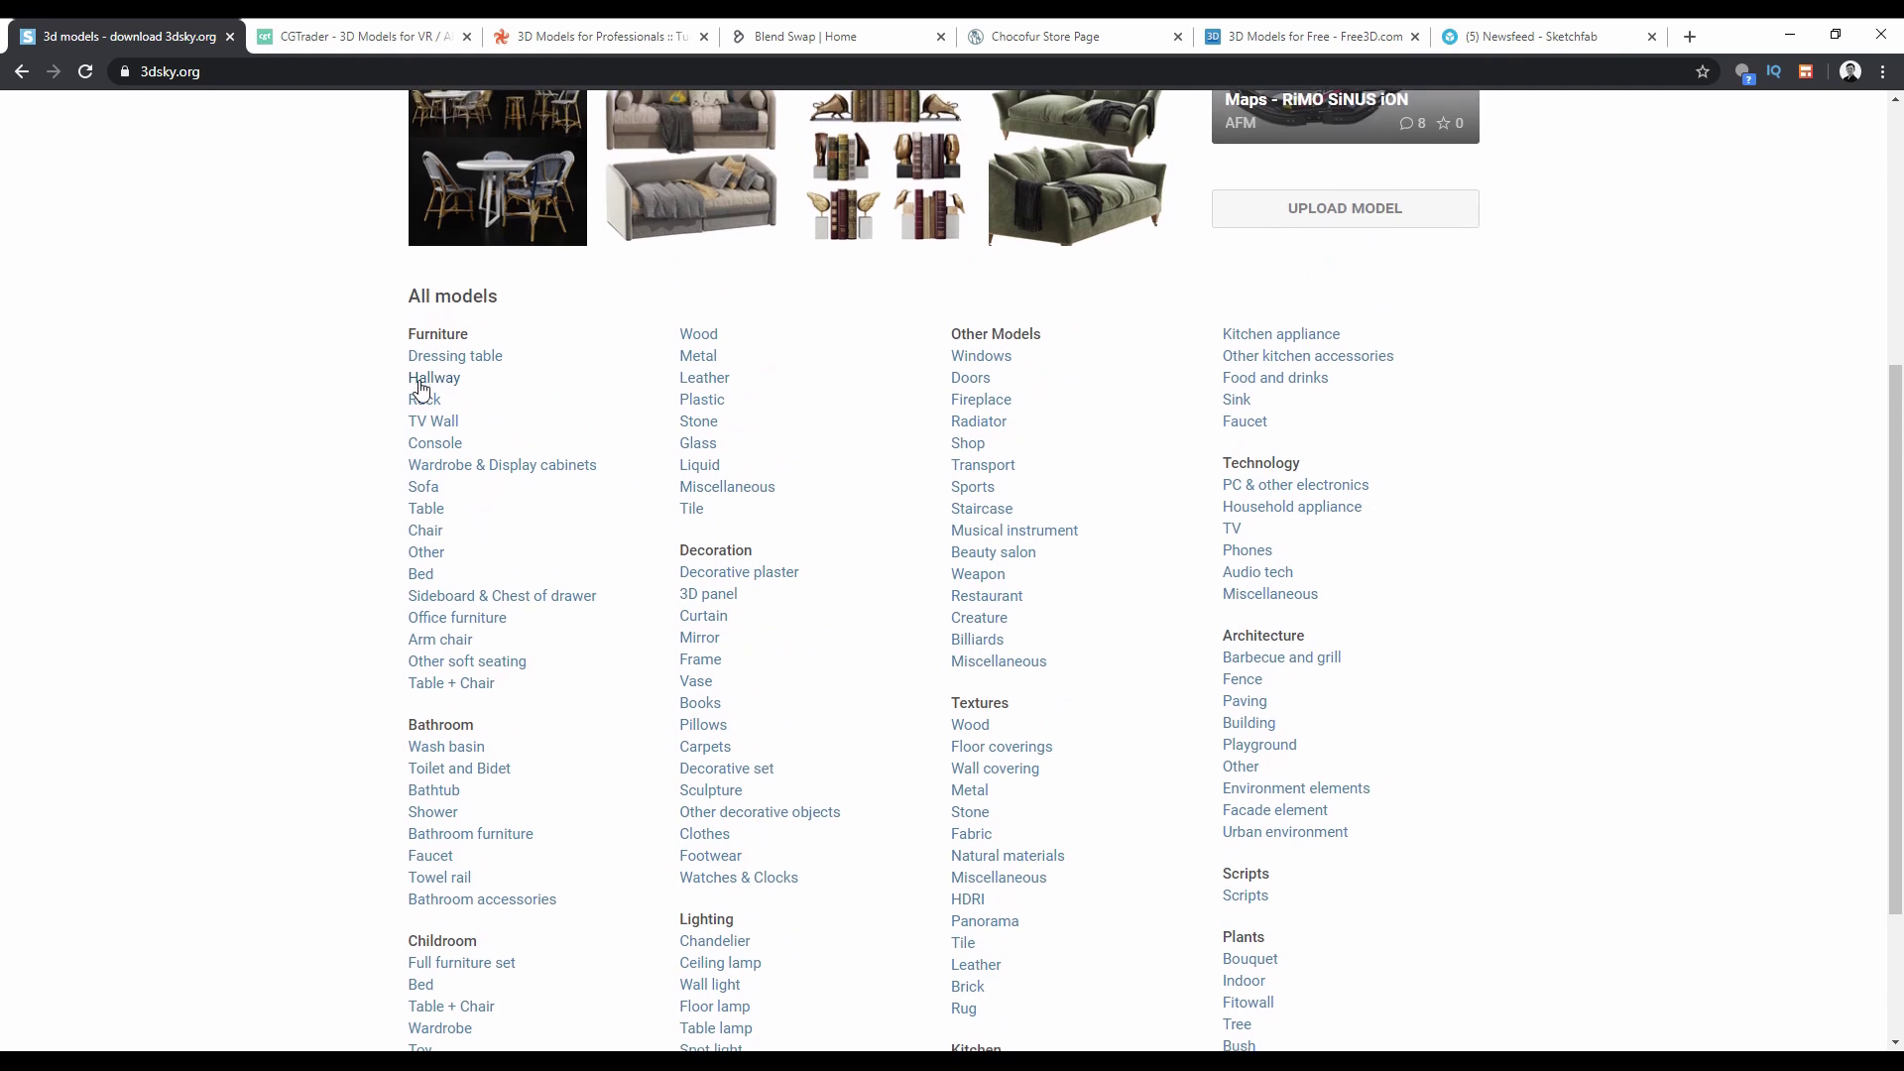
Open the Chair category under Furniture and filter it to show only free models.
click(428, 536)
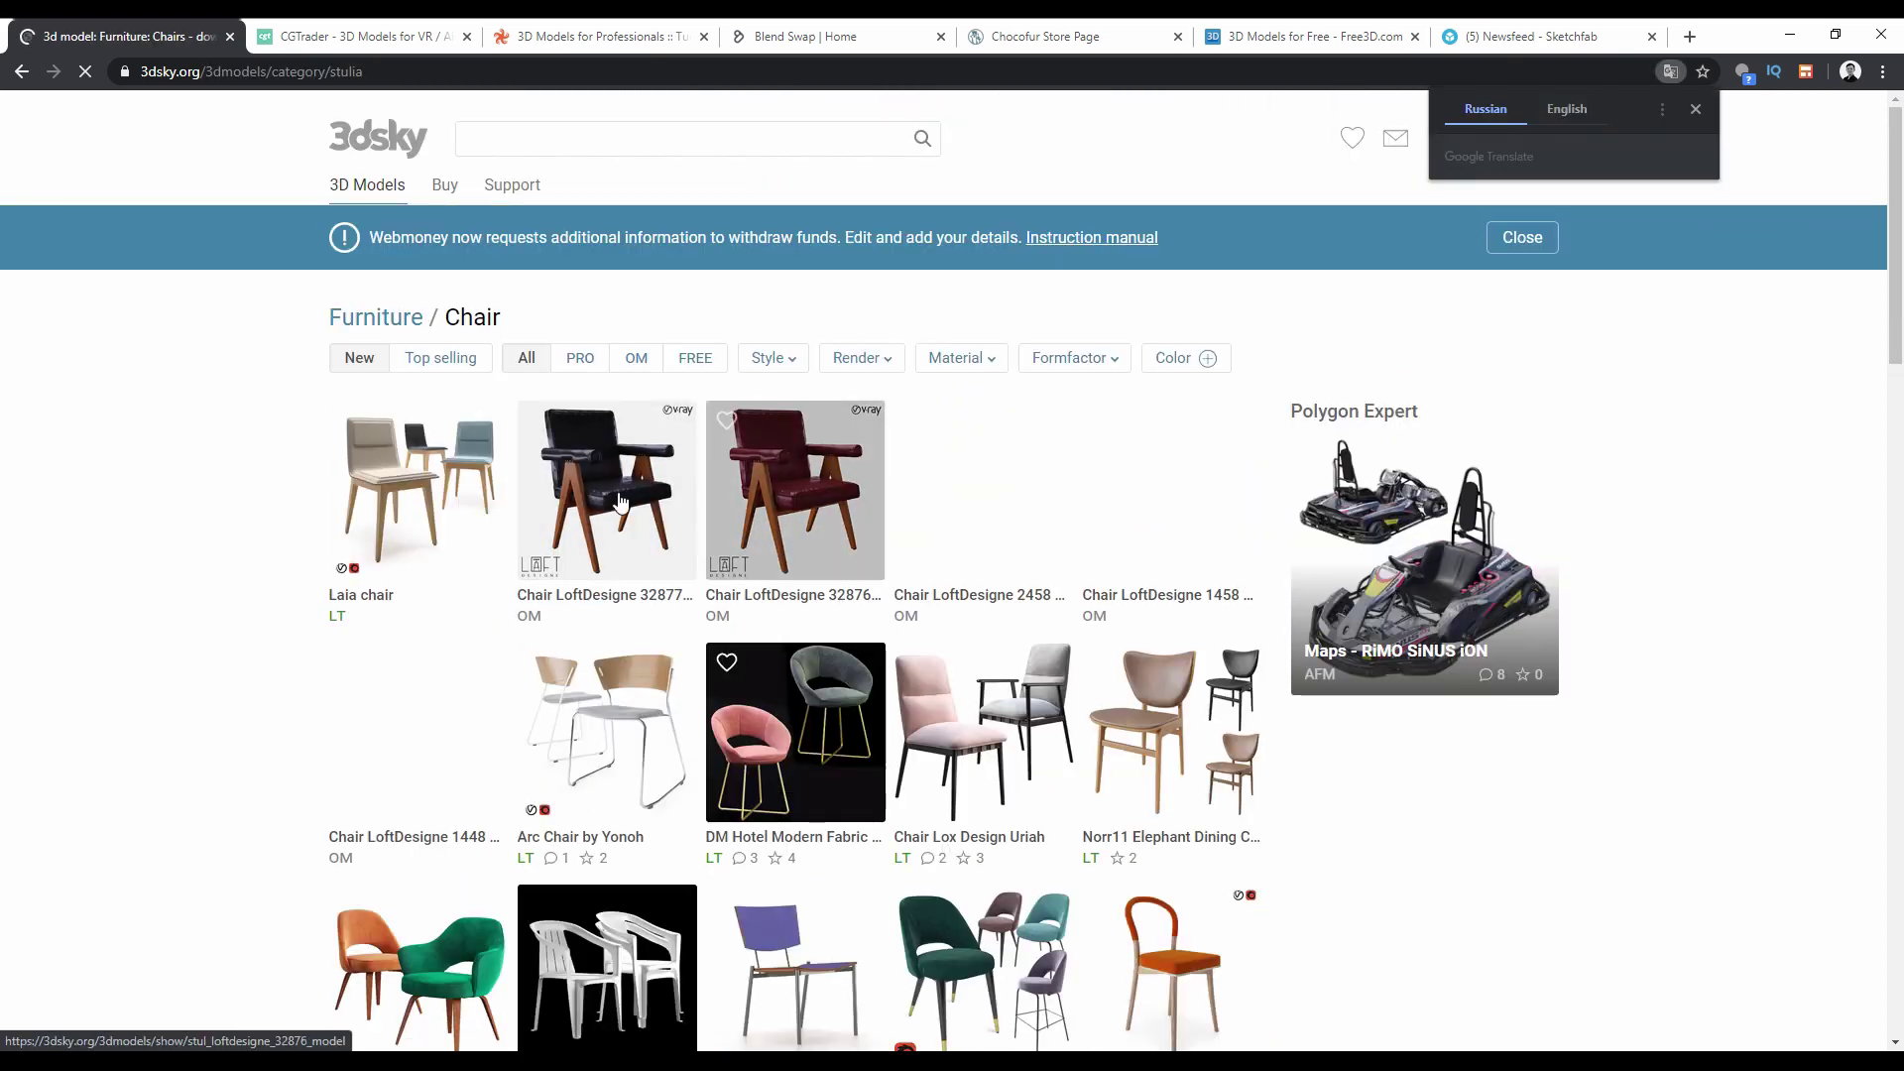
scroll(644, 585, down, 3)
scroll(767, 691, up, 3)
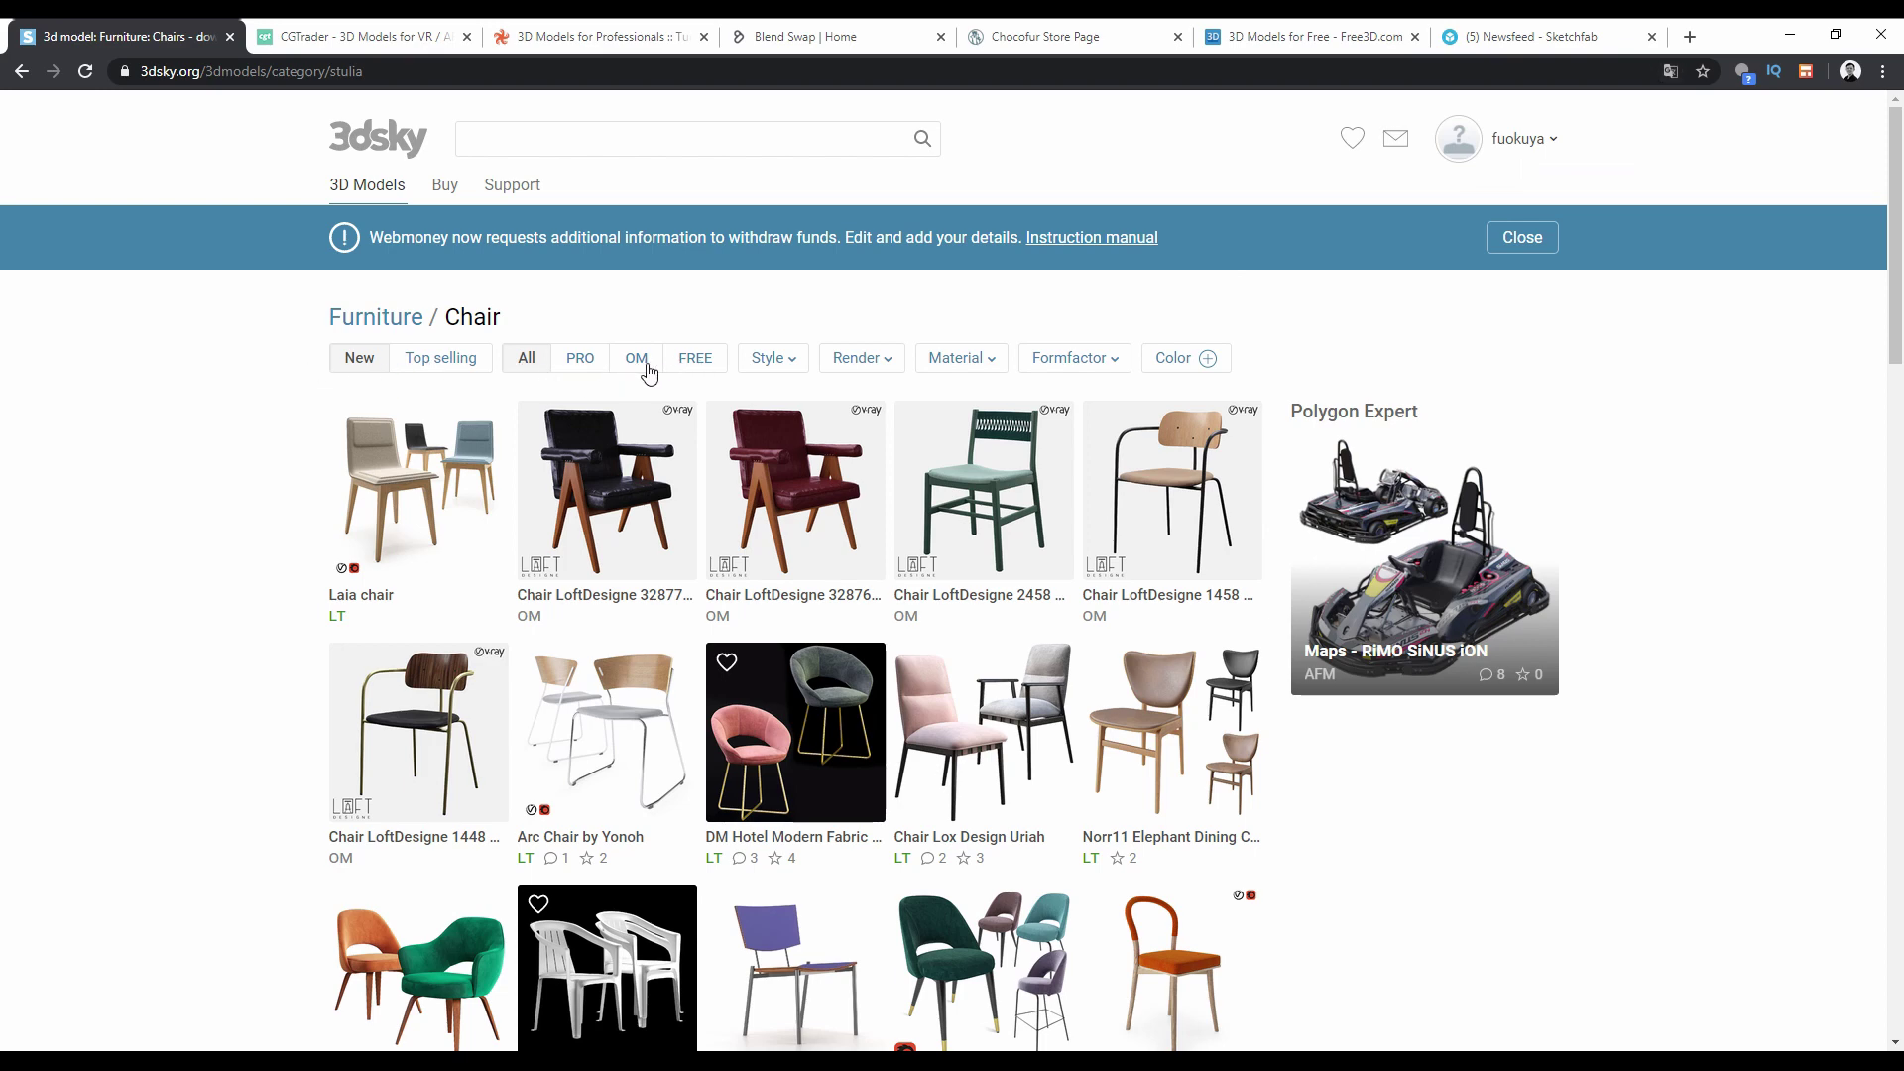
click(694, 363)
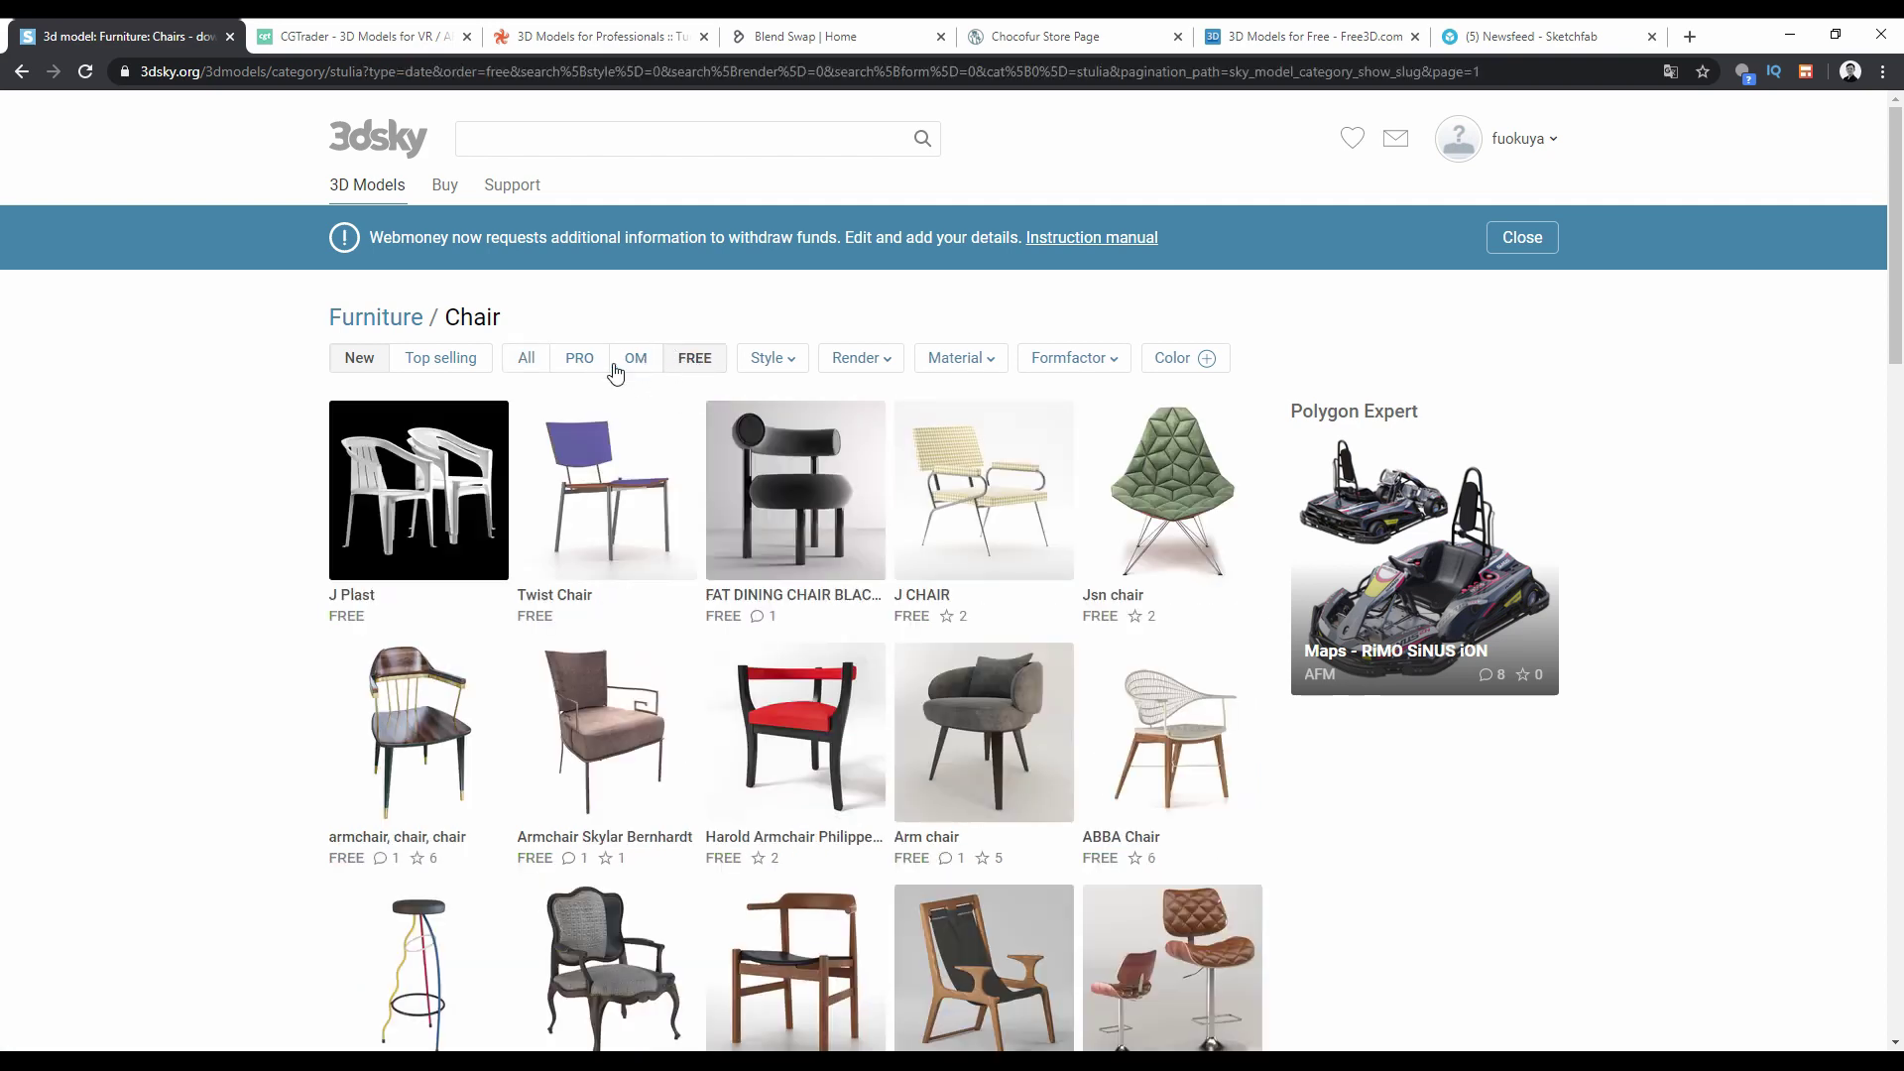
Browse the free chairs, open the Fauteuil jungle sango model and review its page.
scroll(715, 393, down, 6)
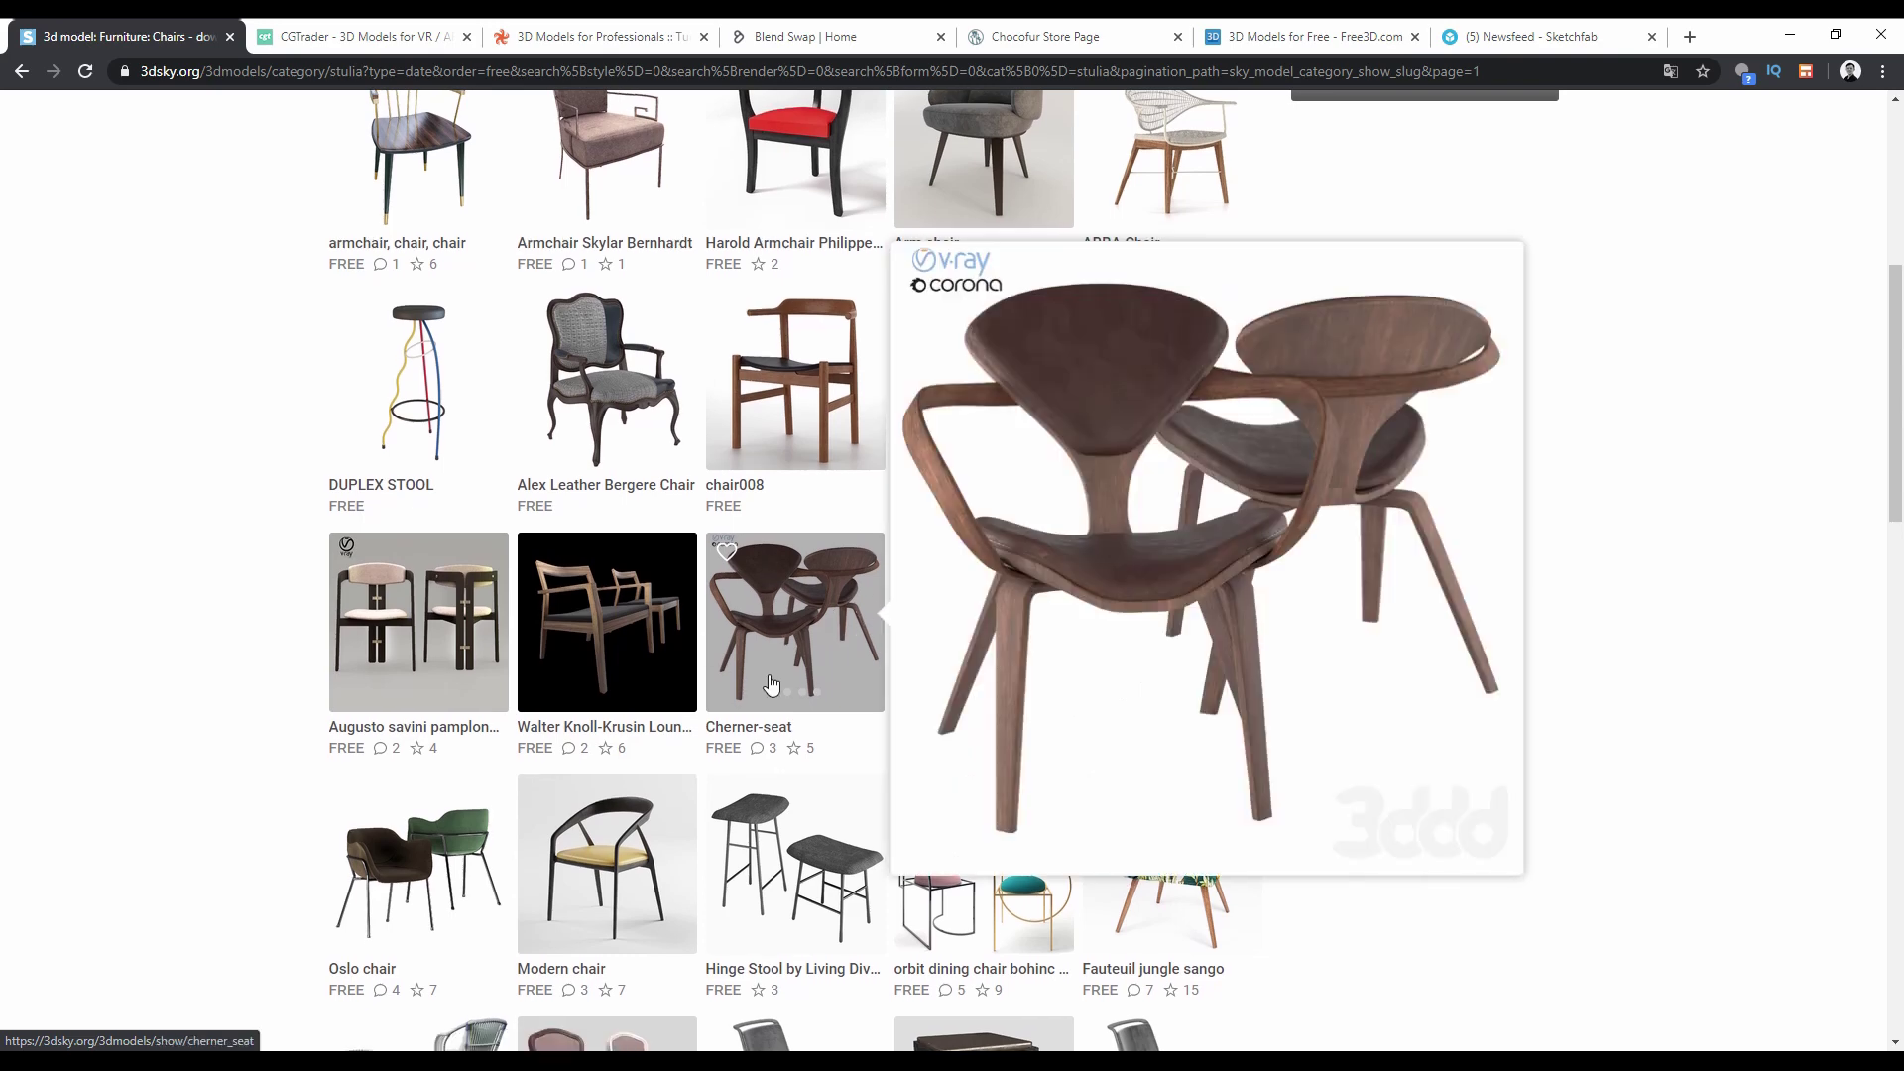
scroll(1399, 638, down, 3)
scroll(1400, 638, up, 5)
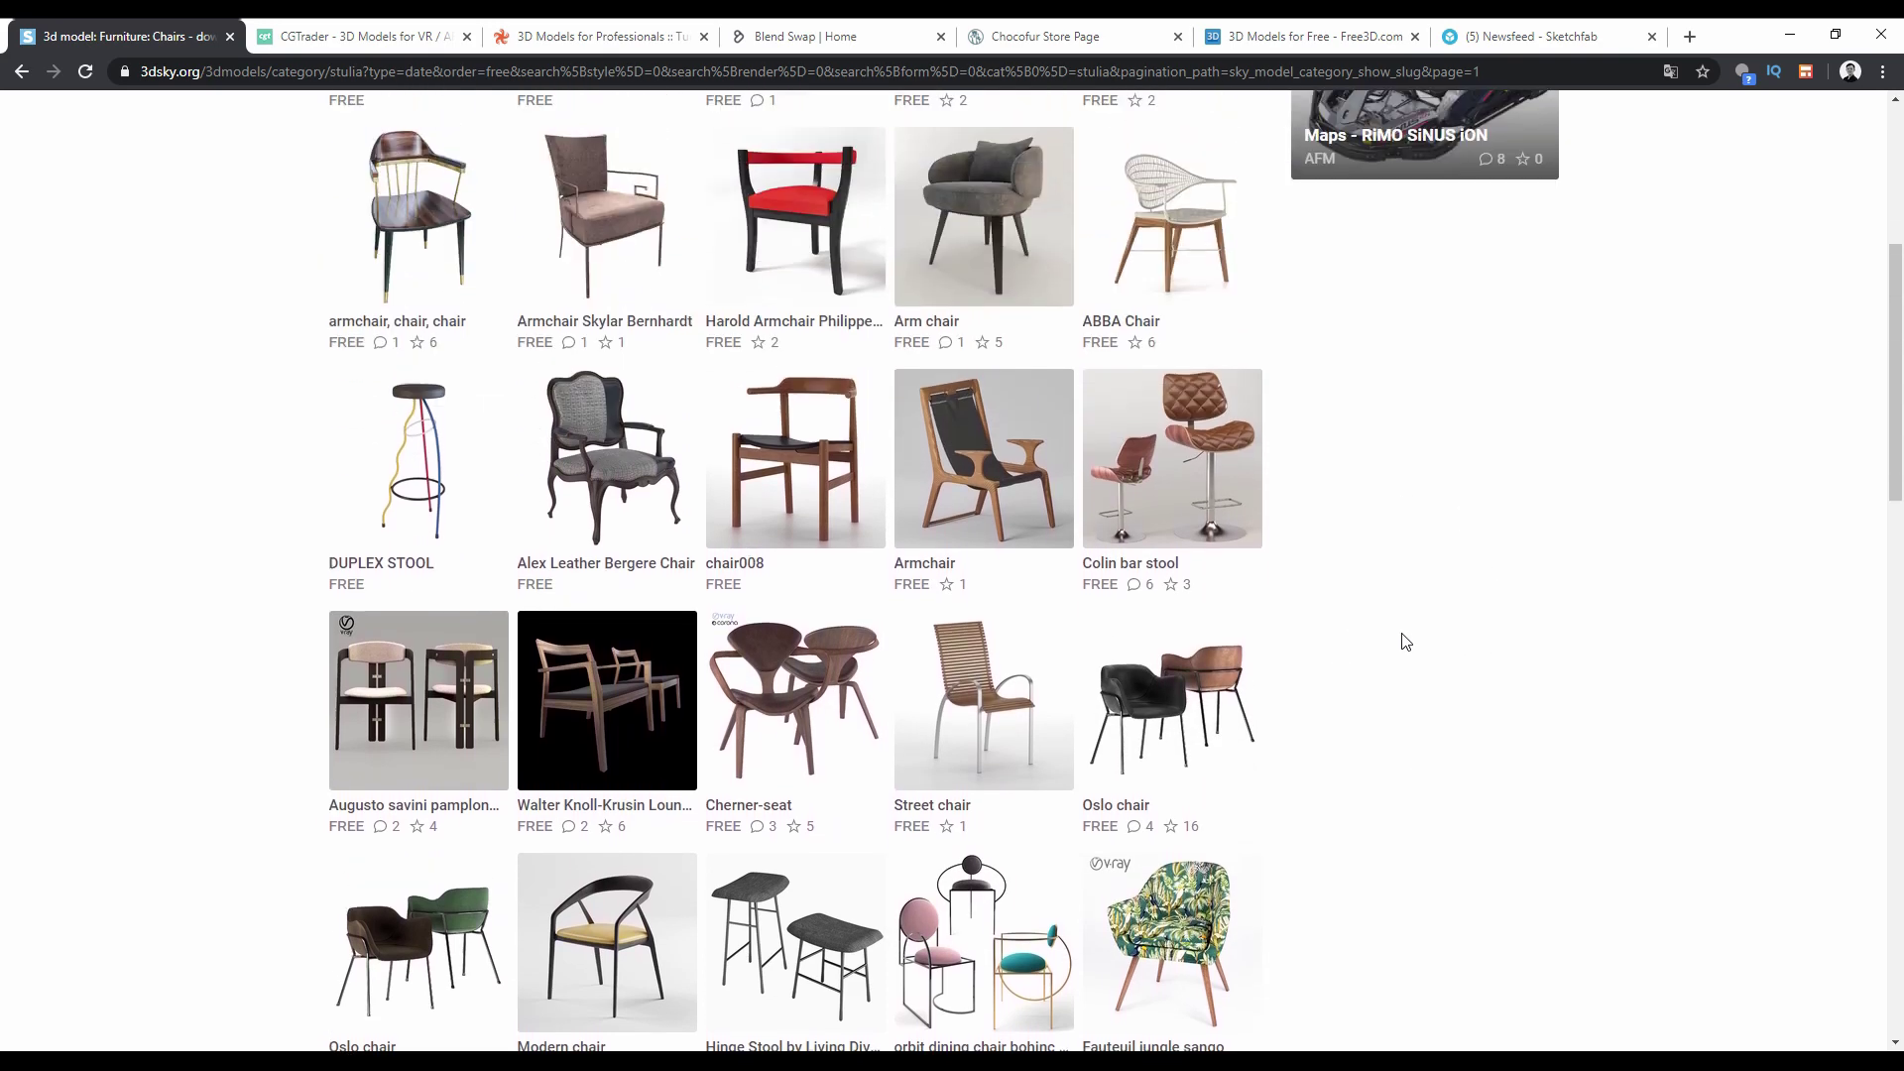
scroll(1406, 641, up, 4)
mouse_move(1502, 163)
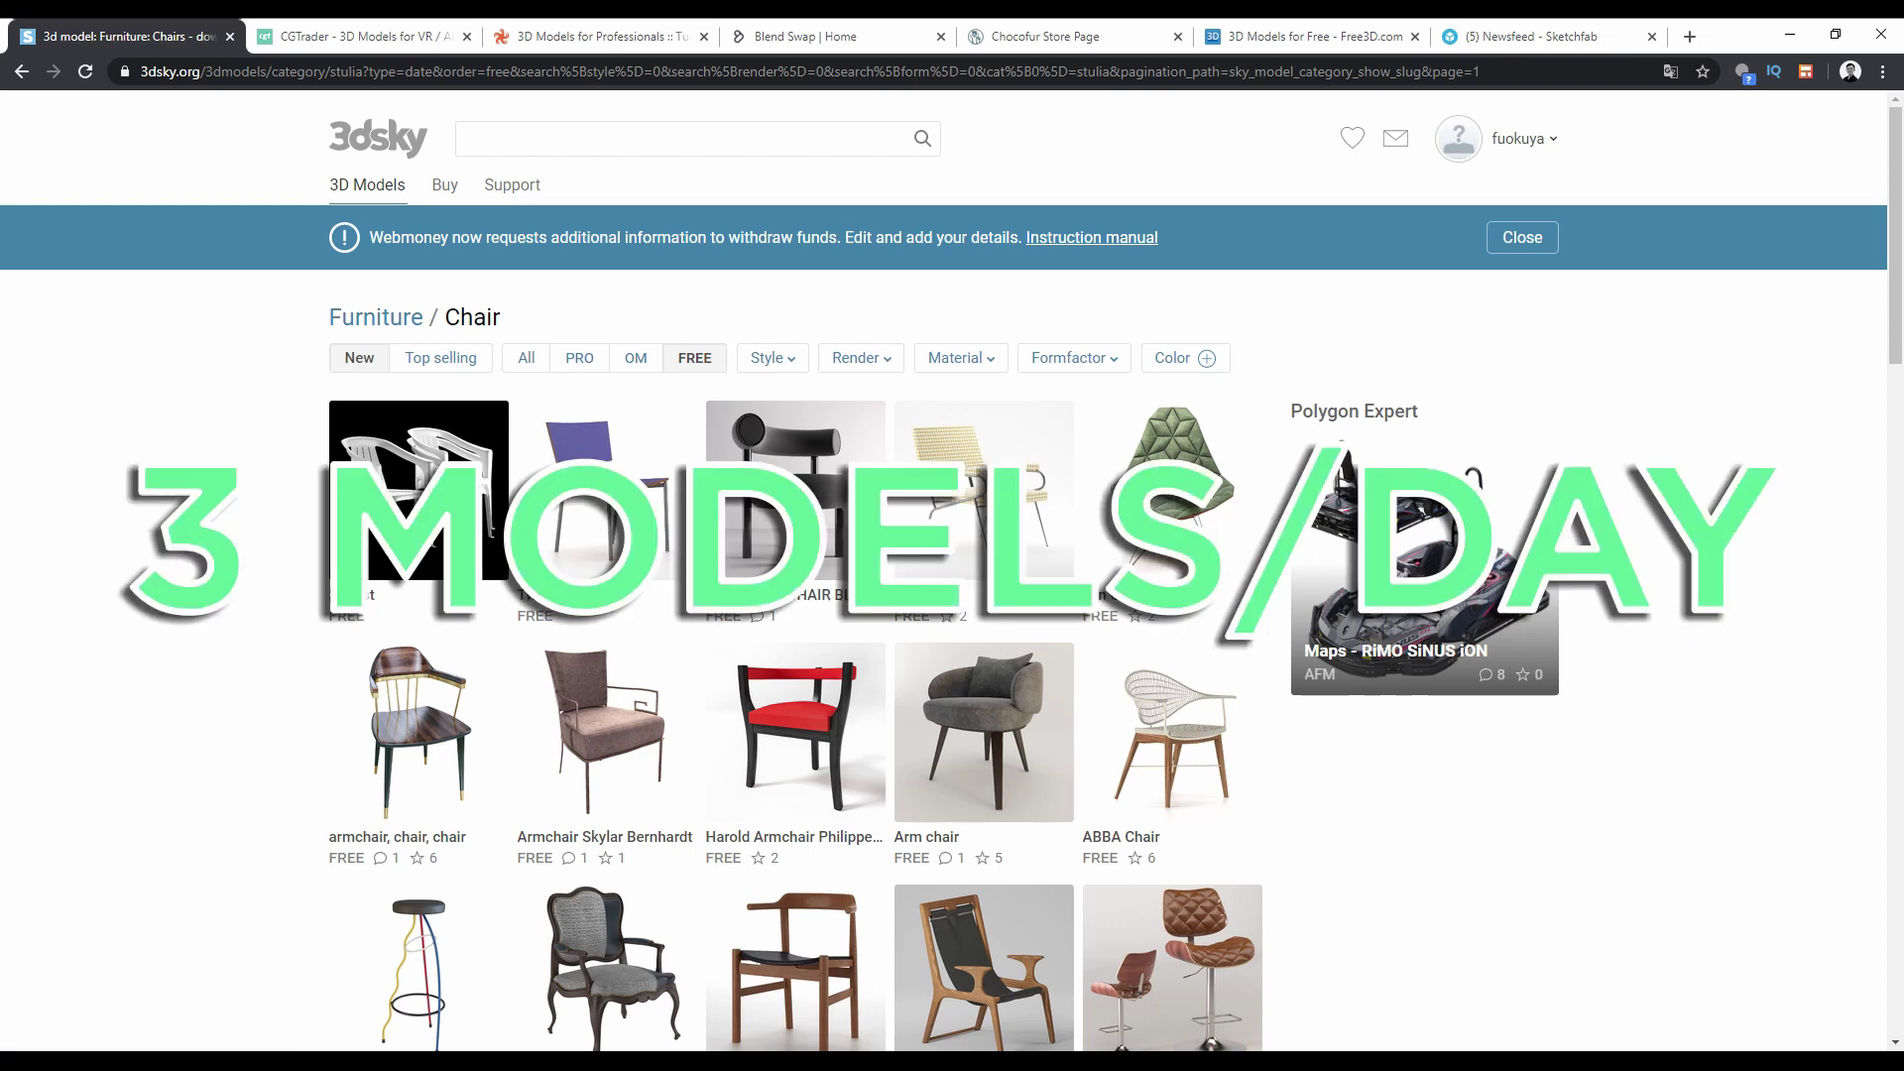
scroll(1575, 595, down, 8)
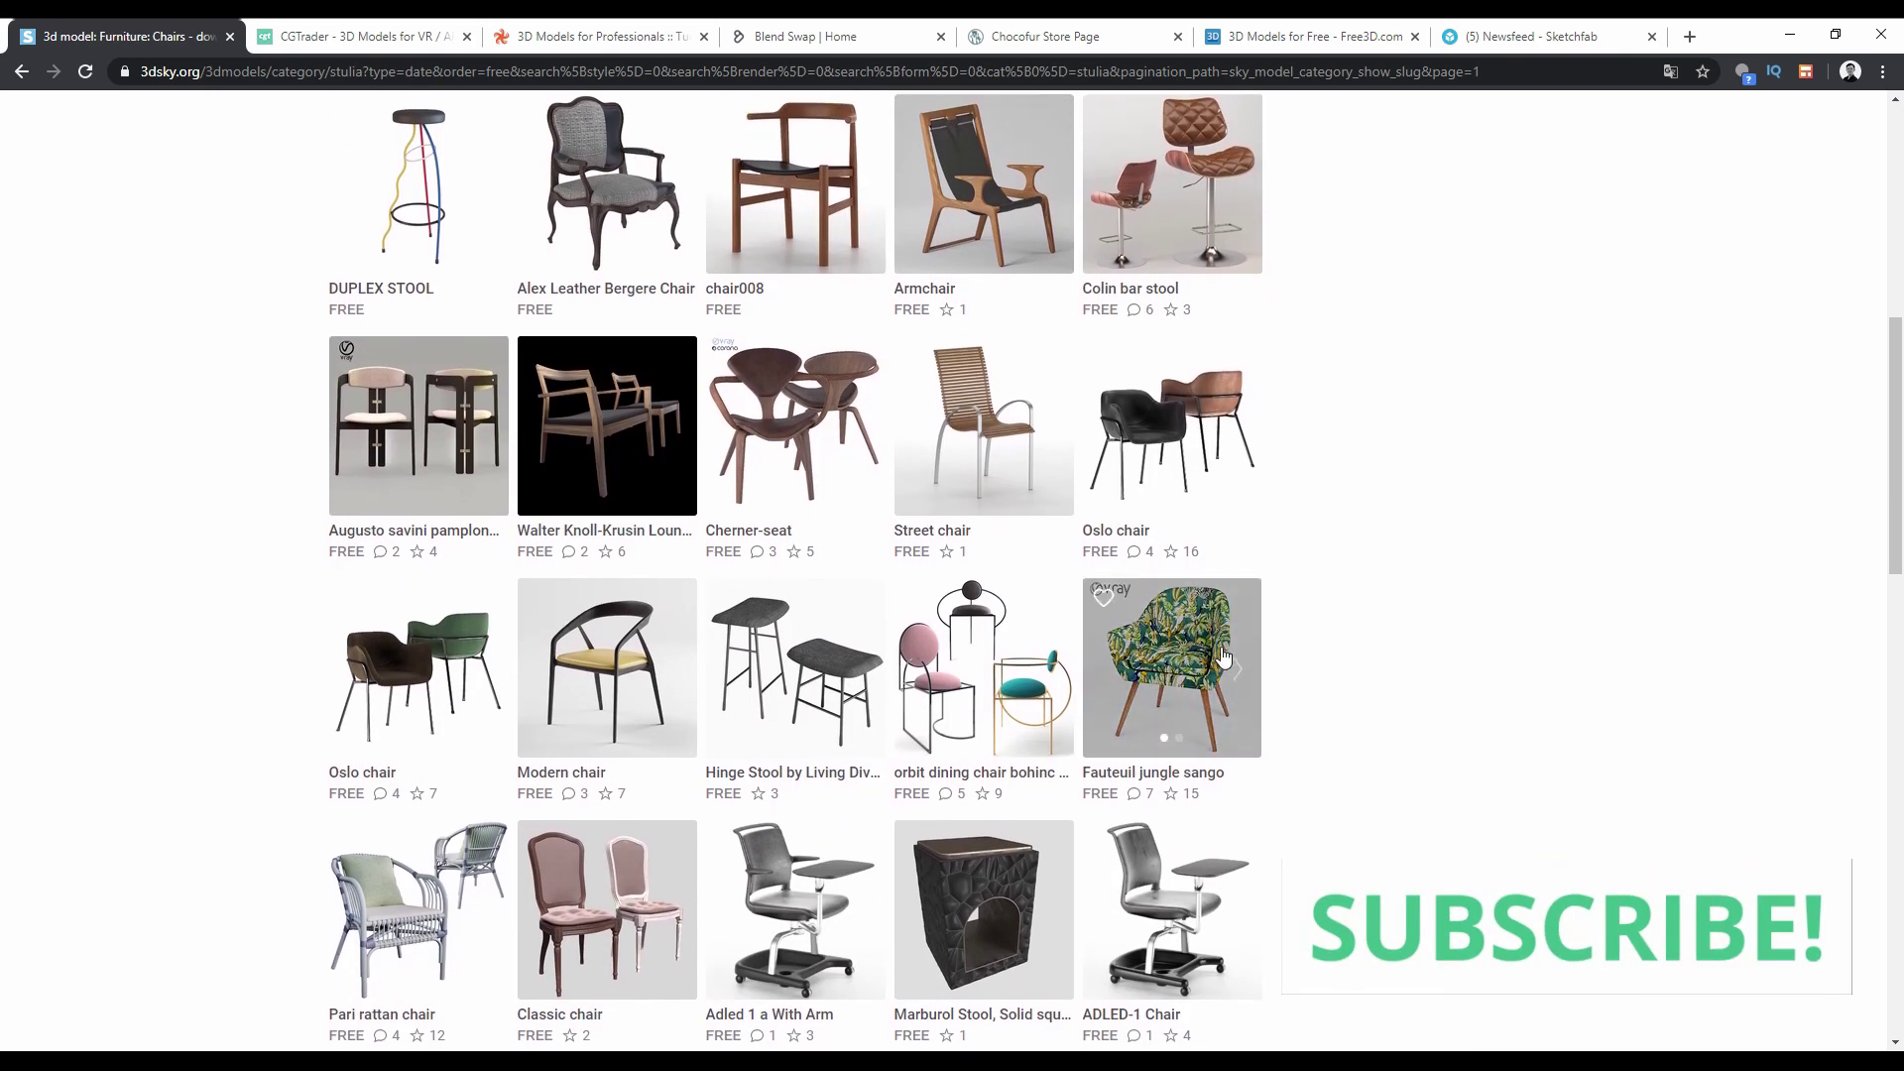
click(1218, 656)
scroll(610, 629, down, 3)
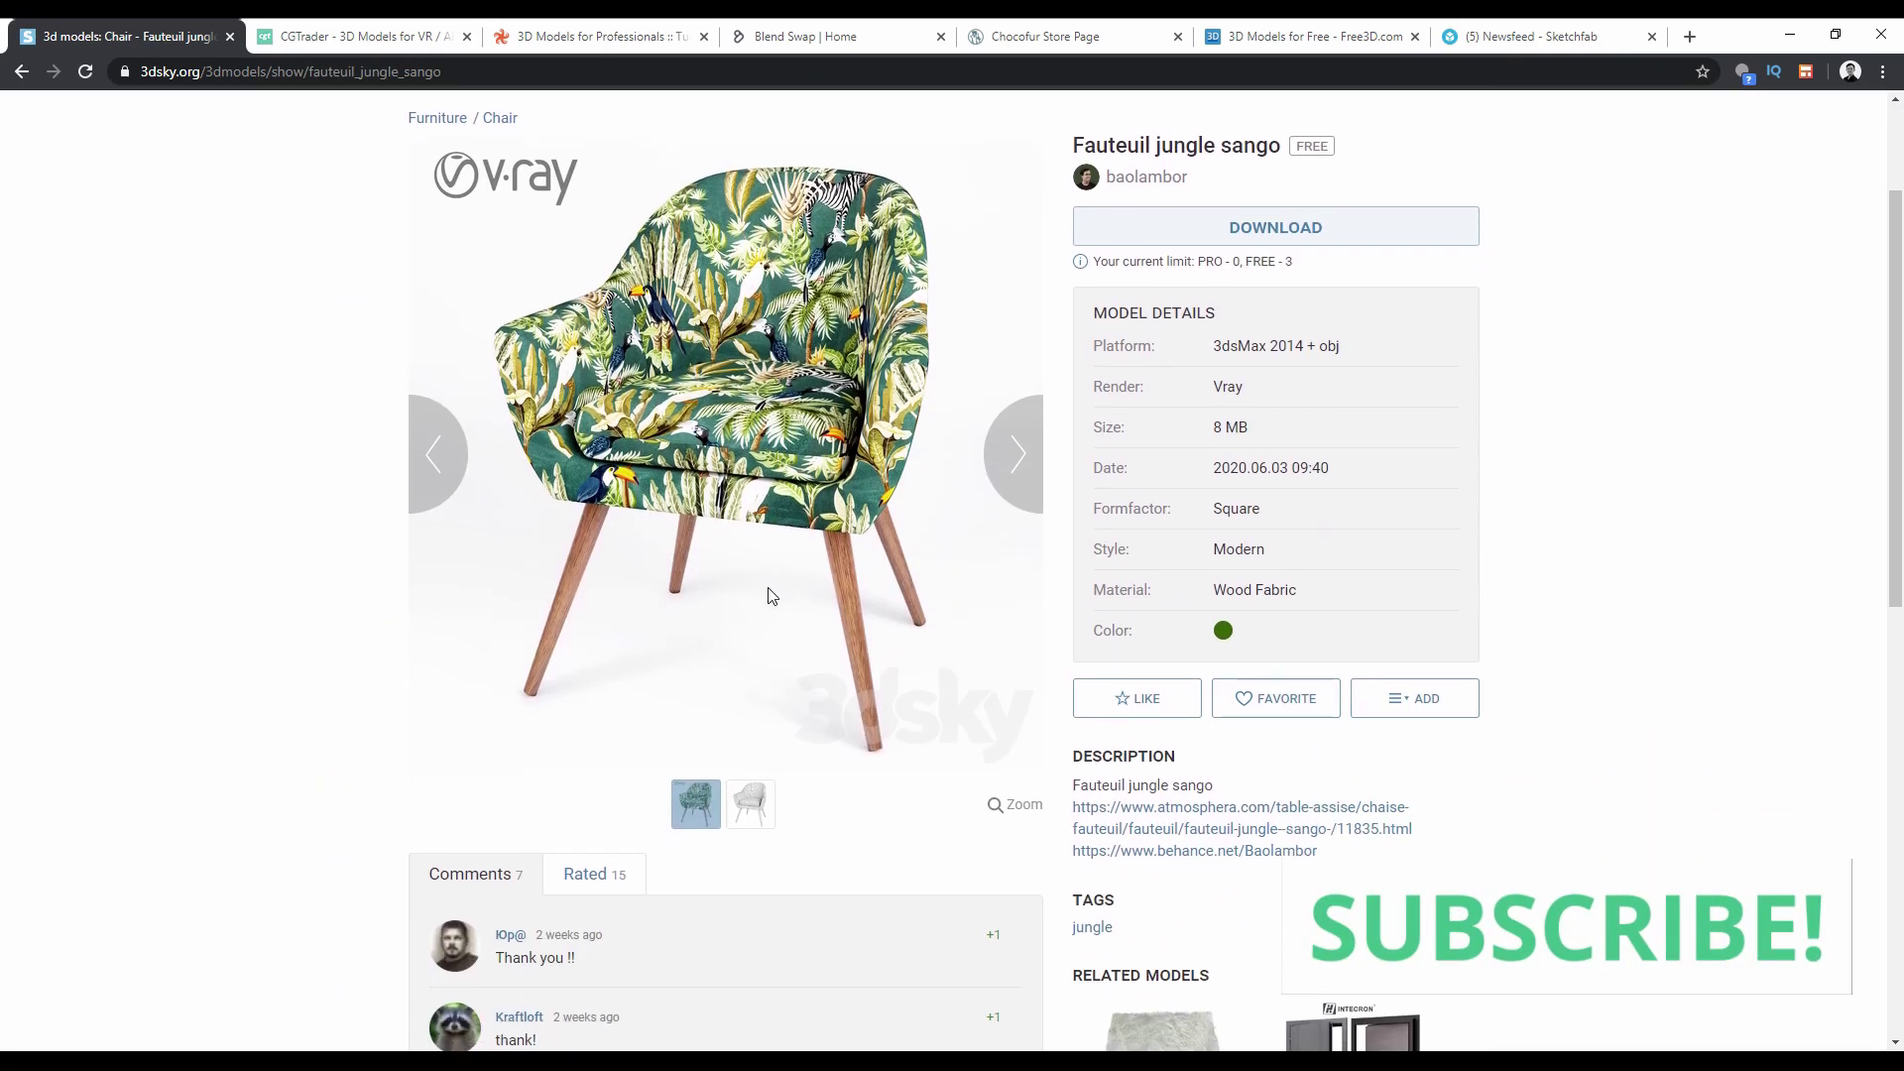
scroll(991, 655, up, 3)
scroll(1027, 676, down, 1)
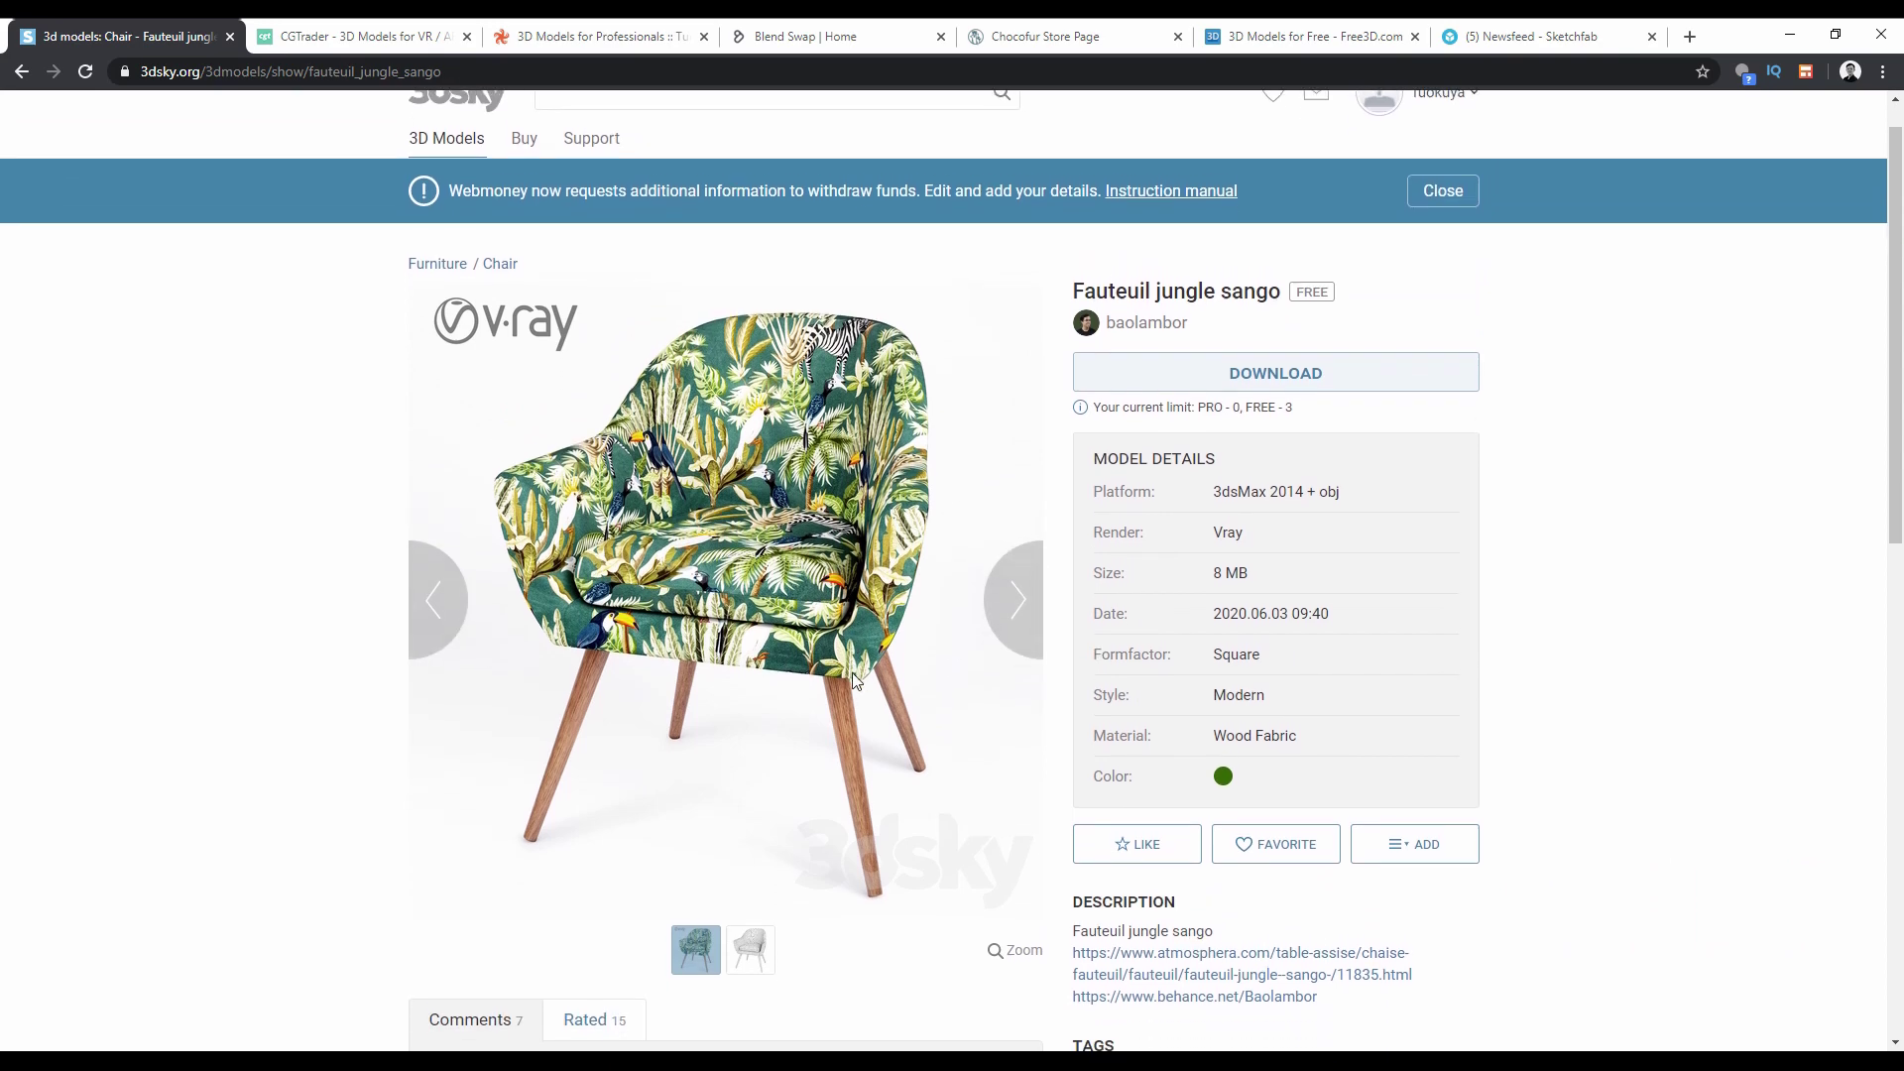
Download the Fauteuil jungle sango archive into a new folder named 3dsky inside Free Models for Blender.
click(1246, 338)
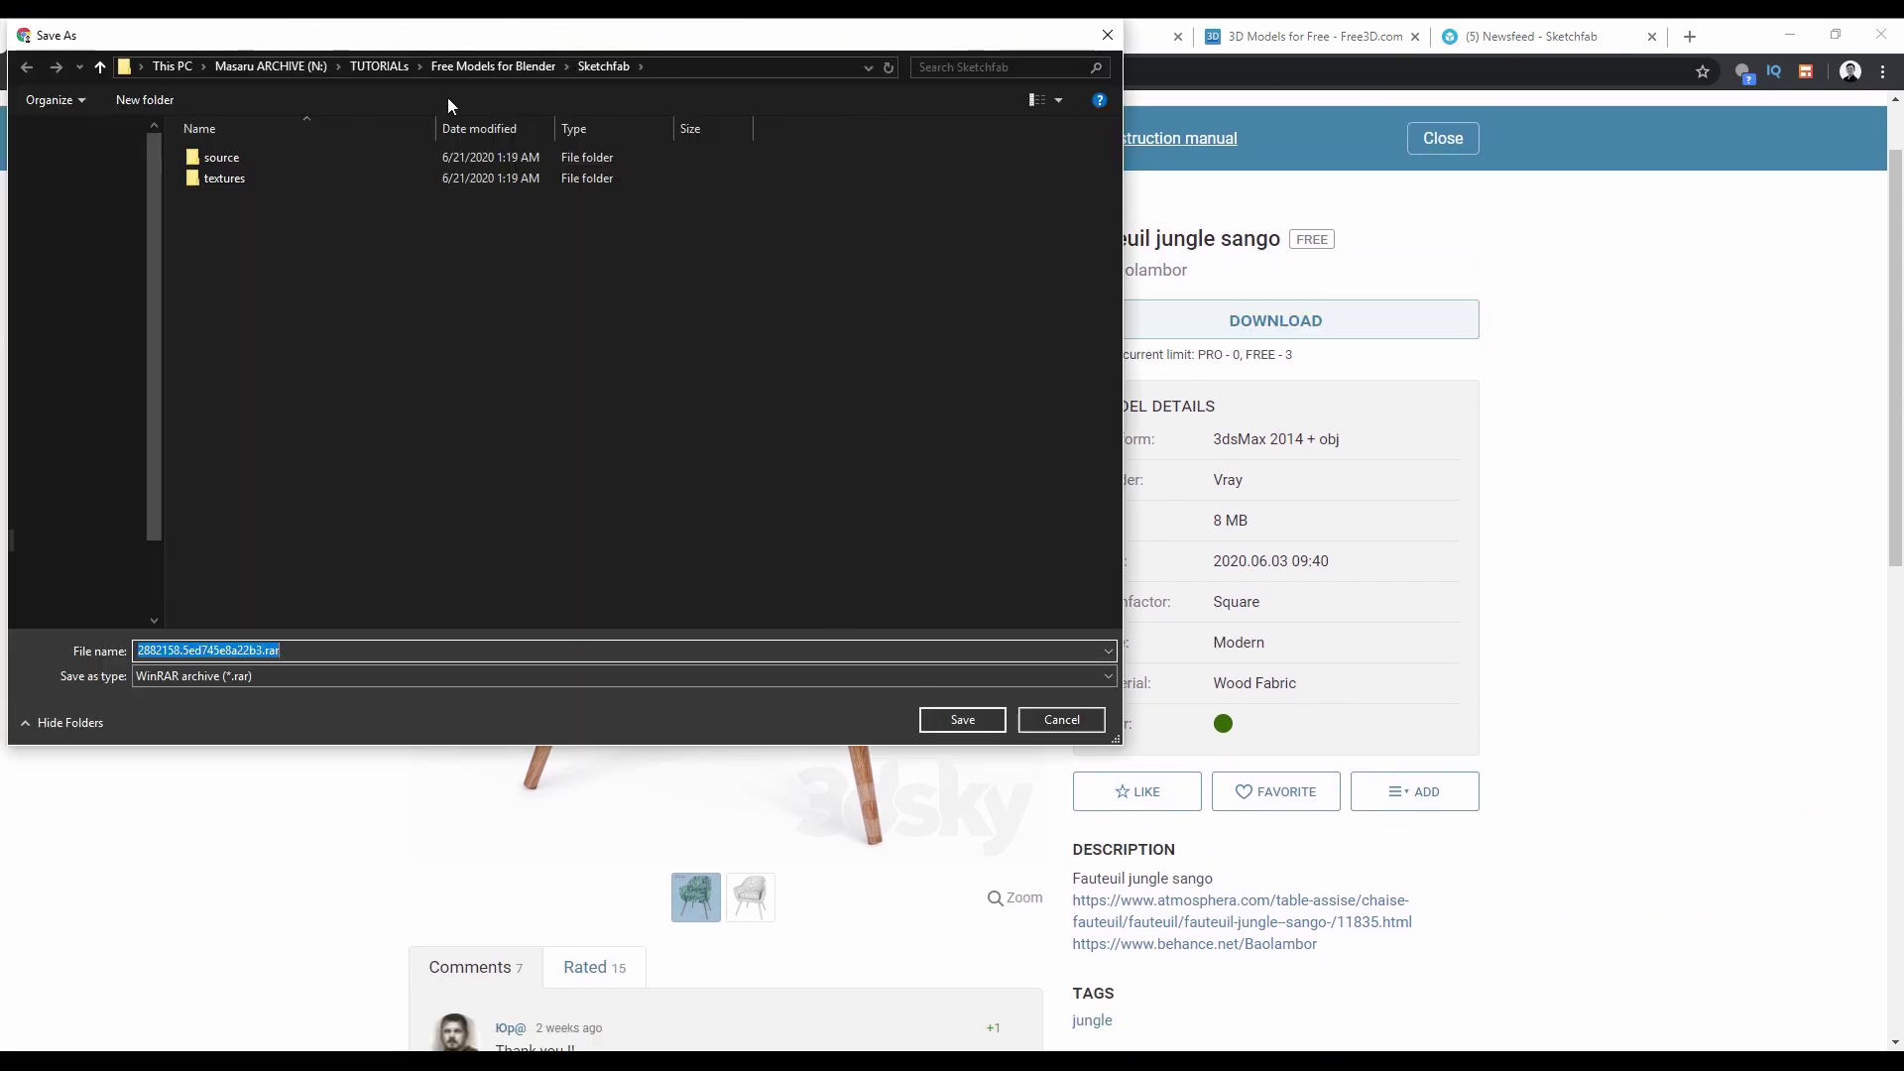
click(493, 67)
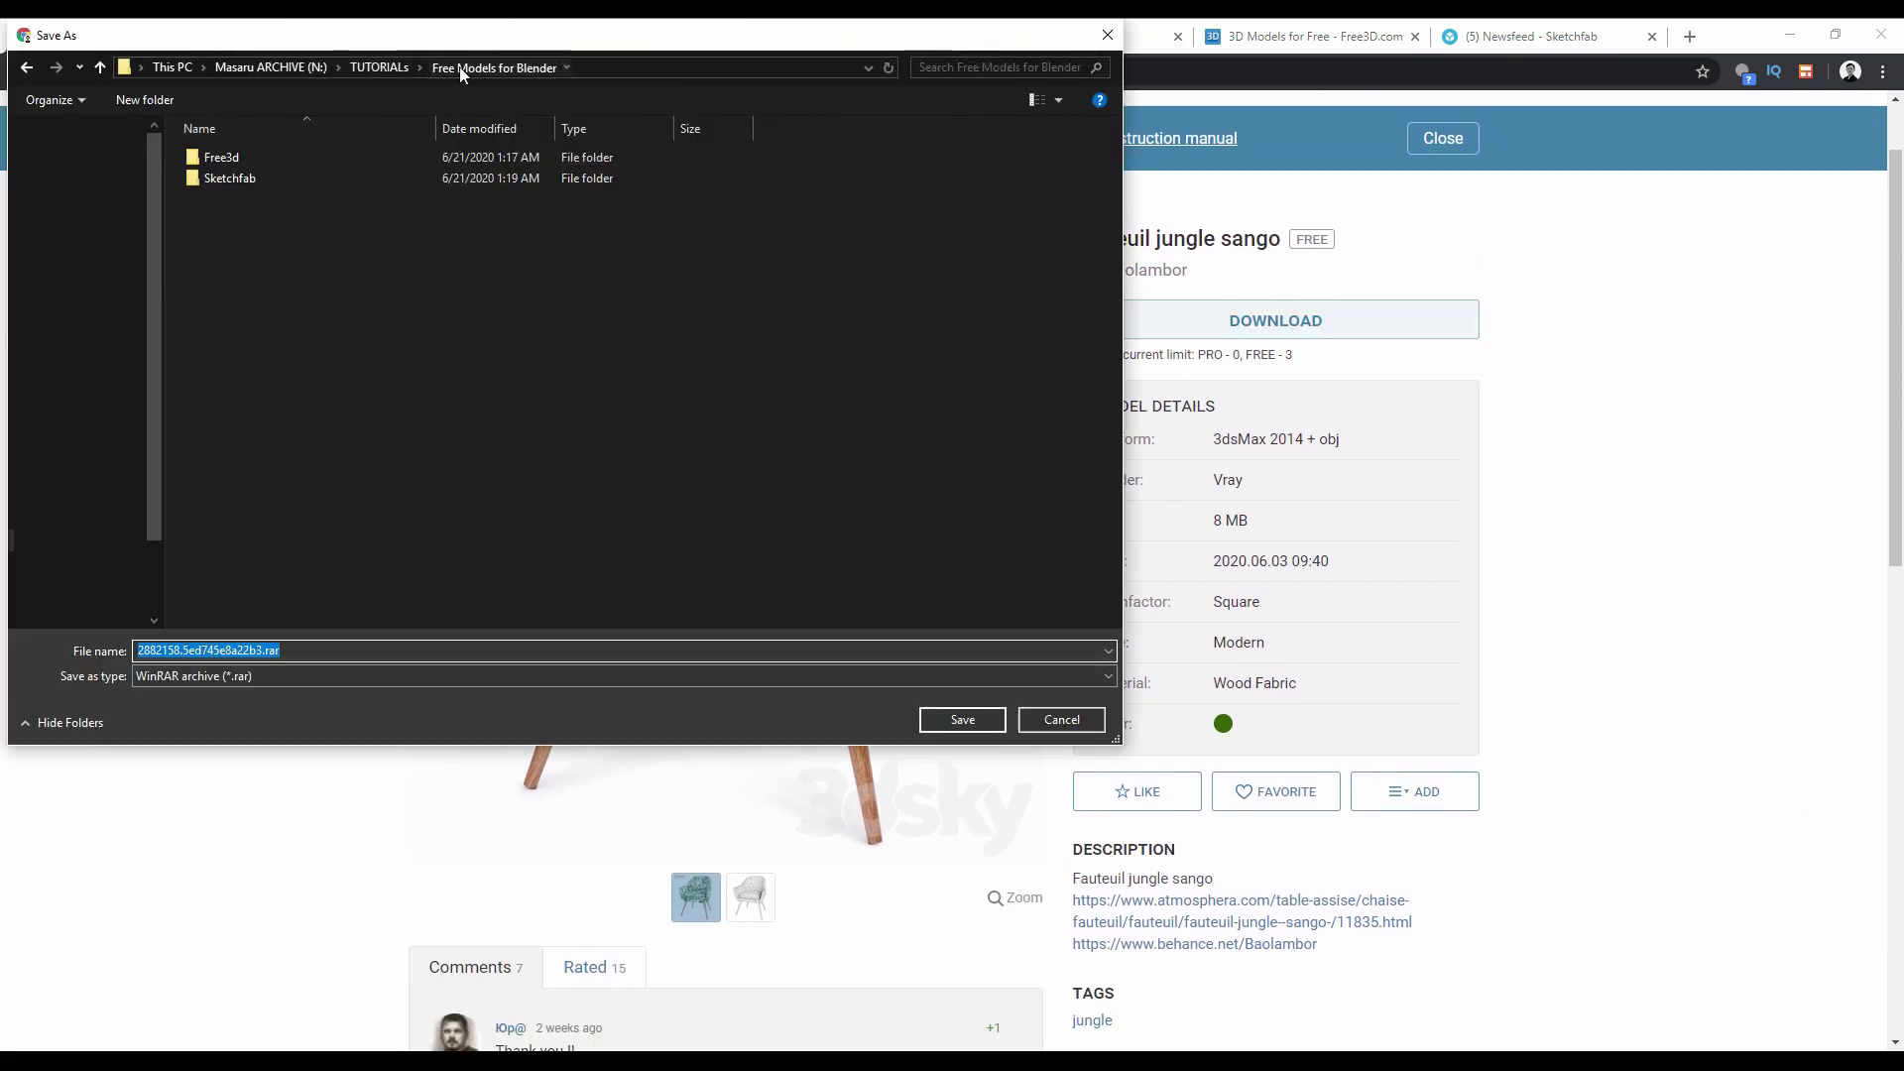
key(ctrl+shift+n)
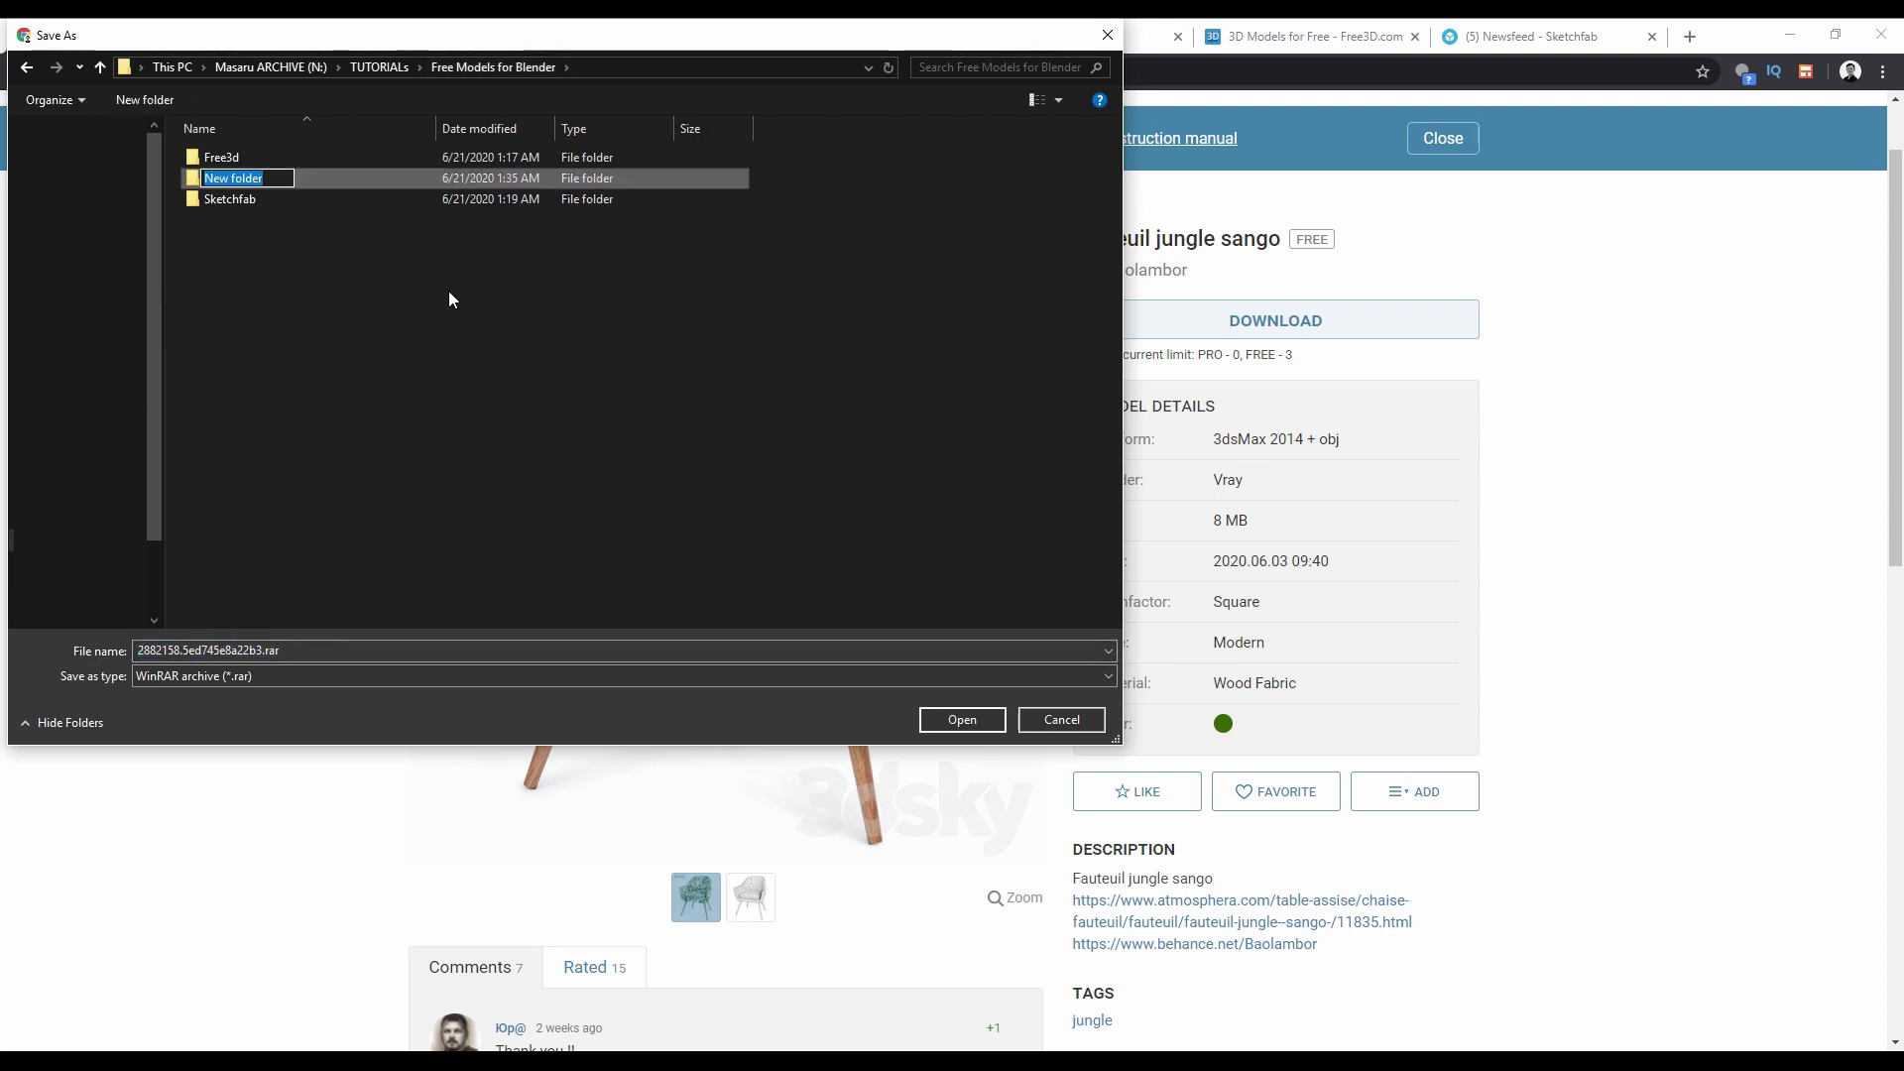
text(#)
key(BackSpace)
text(3dsky)
key(Return)
key(Return)
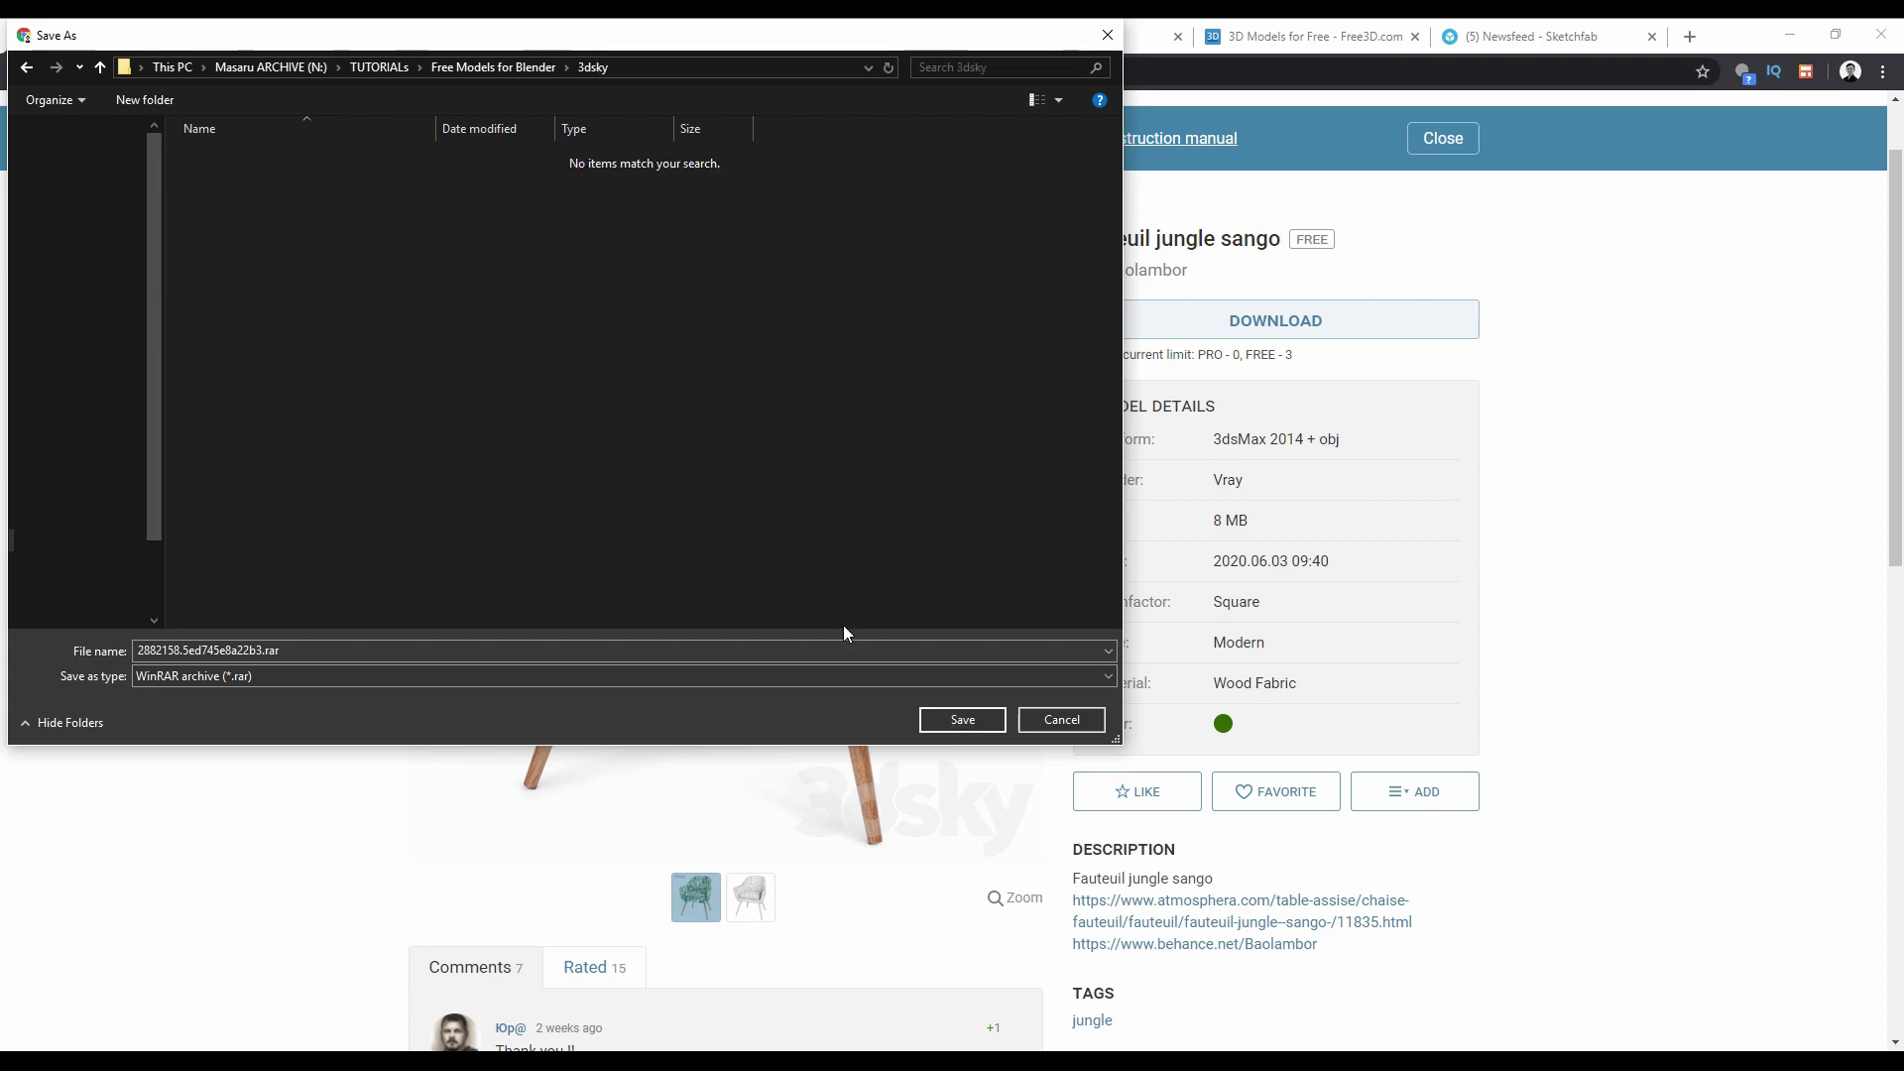
click(961, 719)
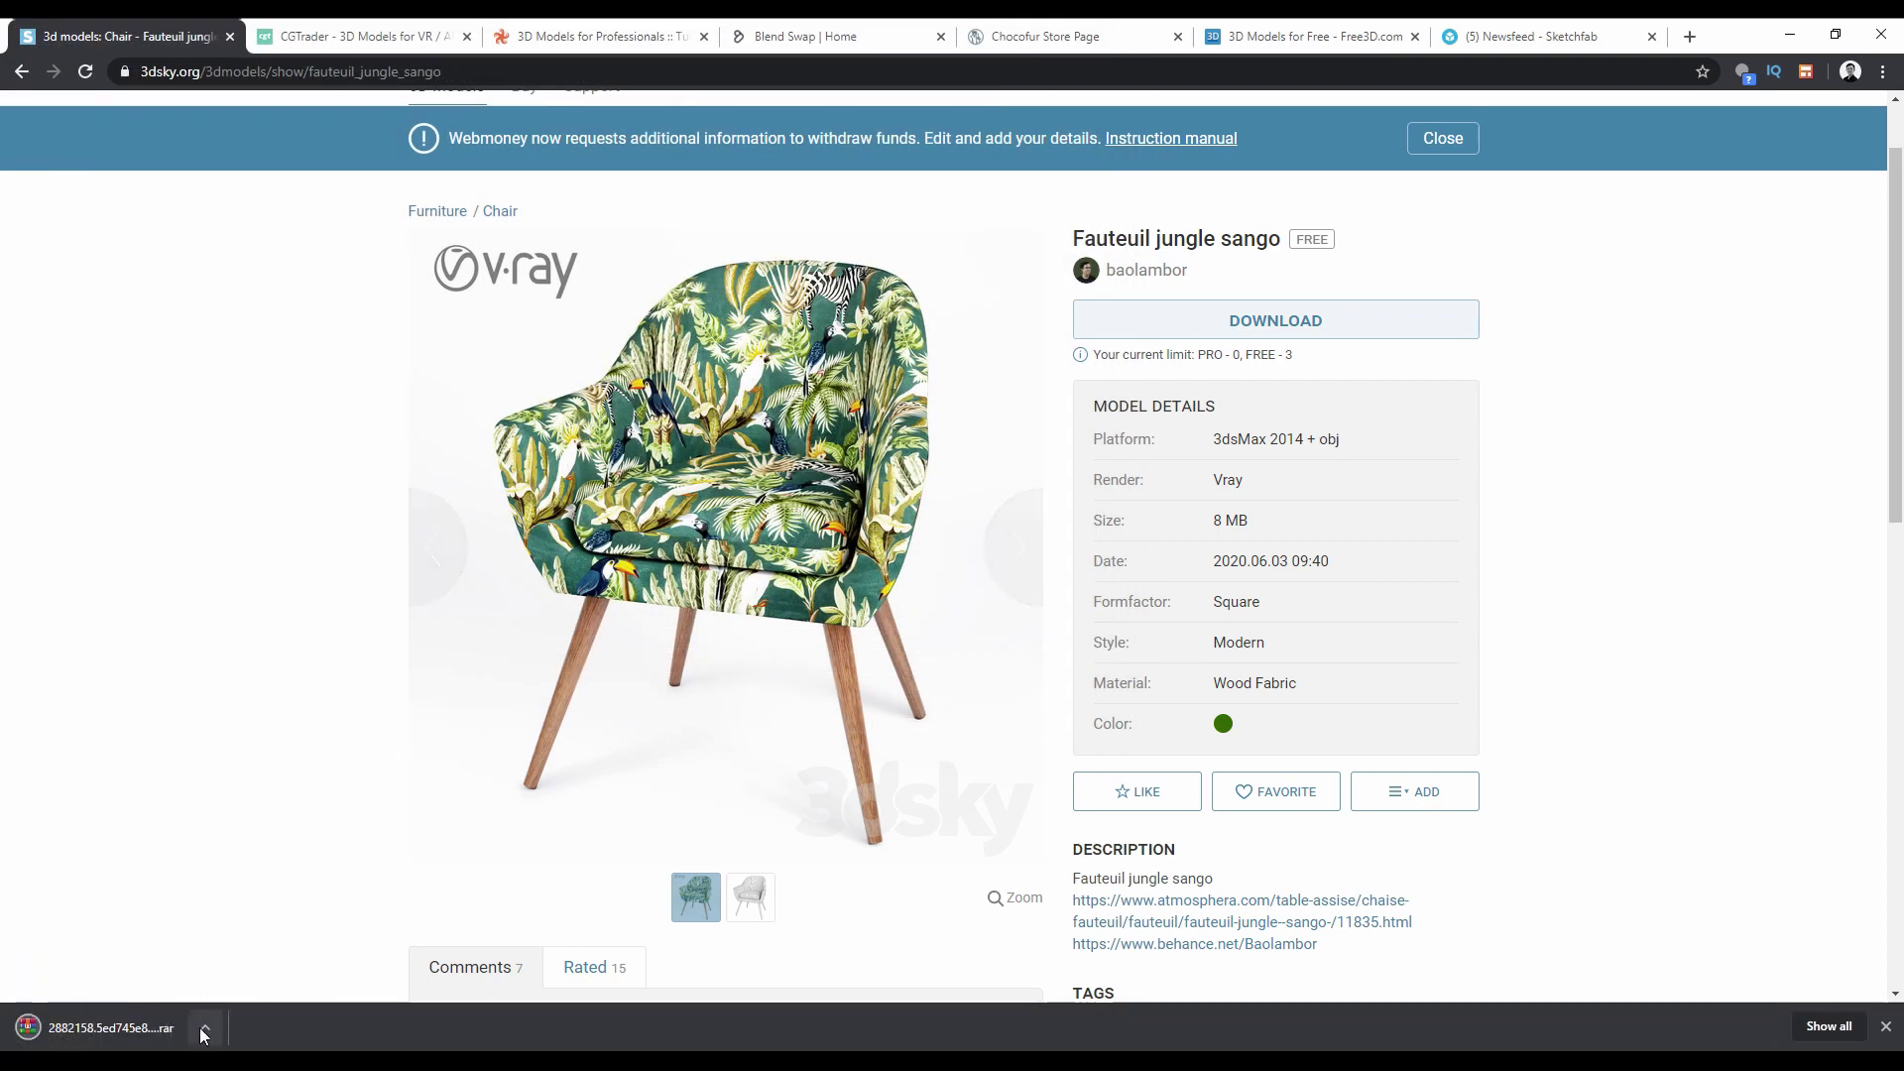
Extract the downloaded archive directly into its 3dsky folder and permanently delete the .rar file.
click(202, 1027)
click(260, 960)
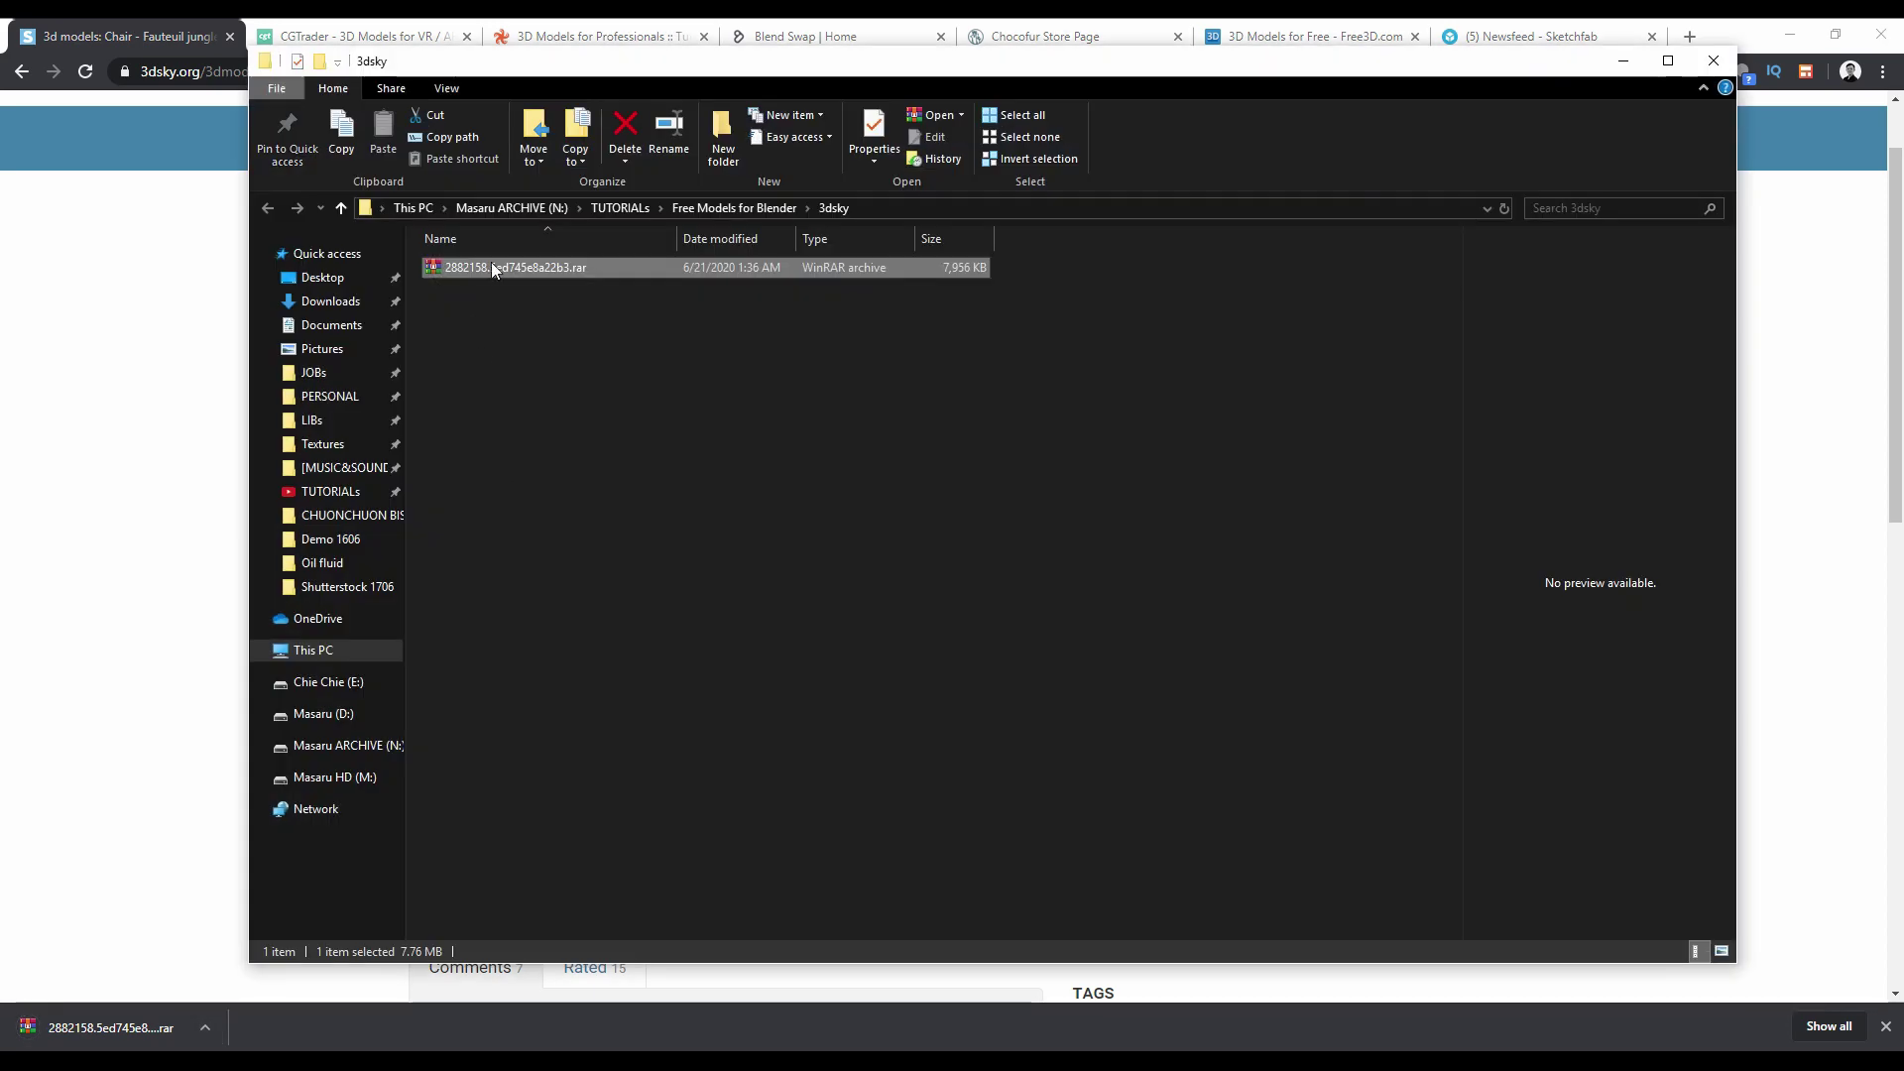
key(shift+F10)
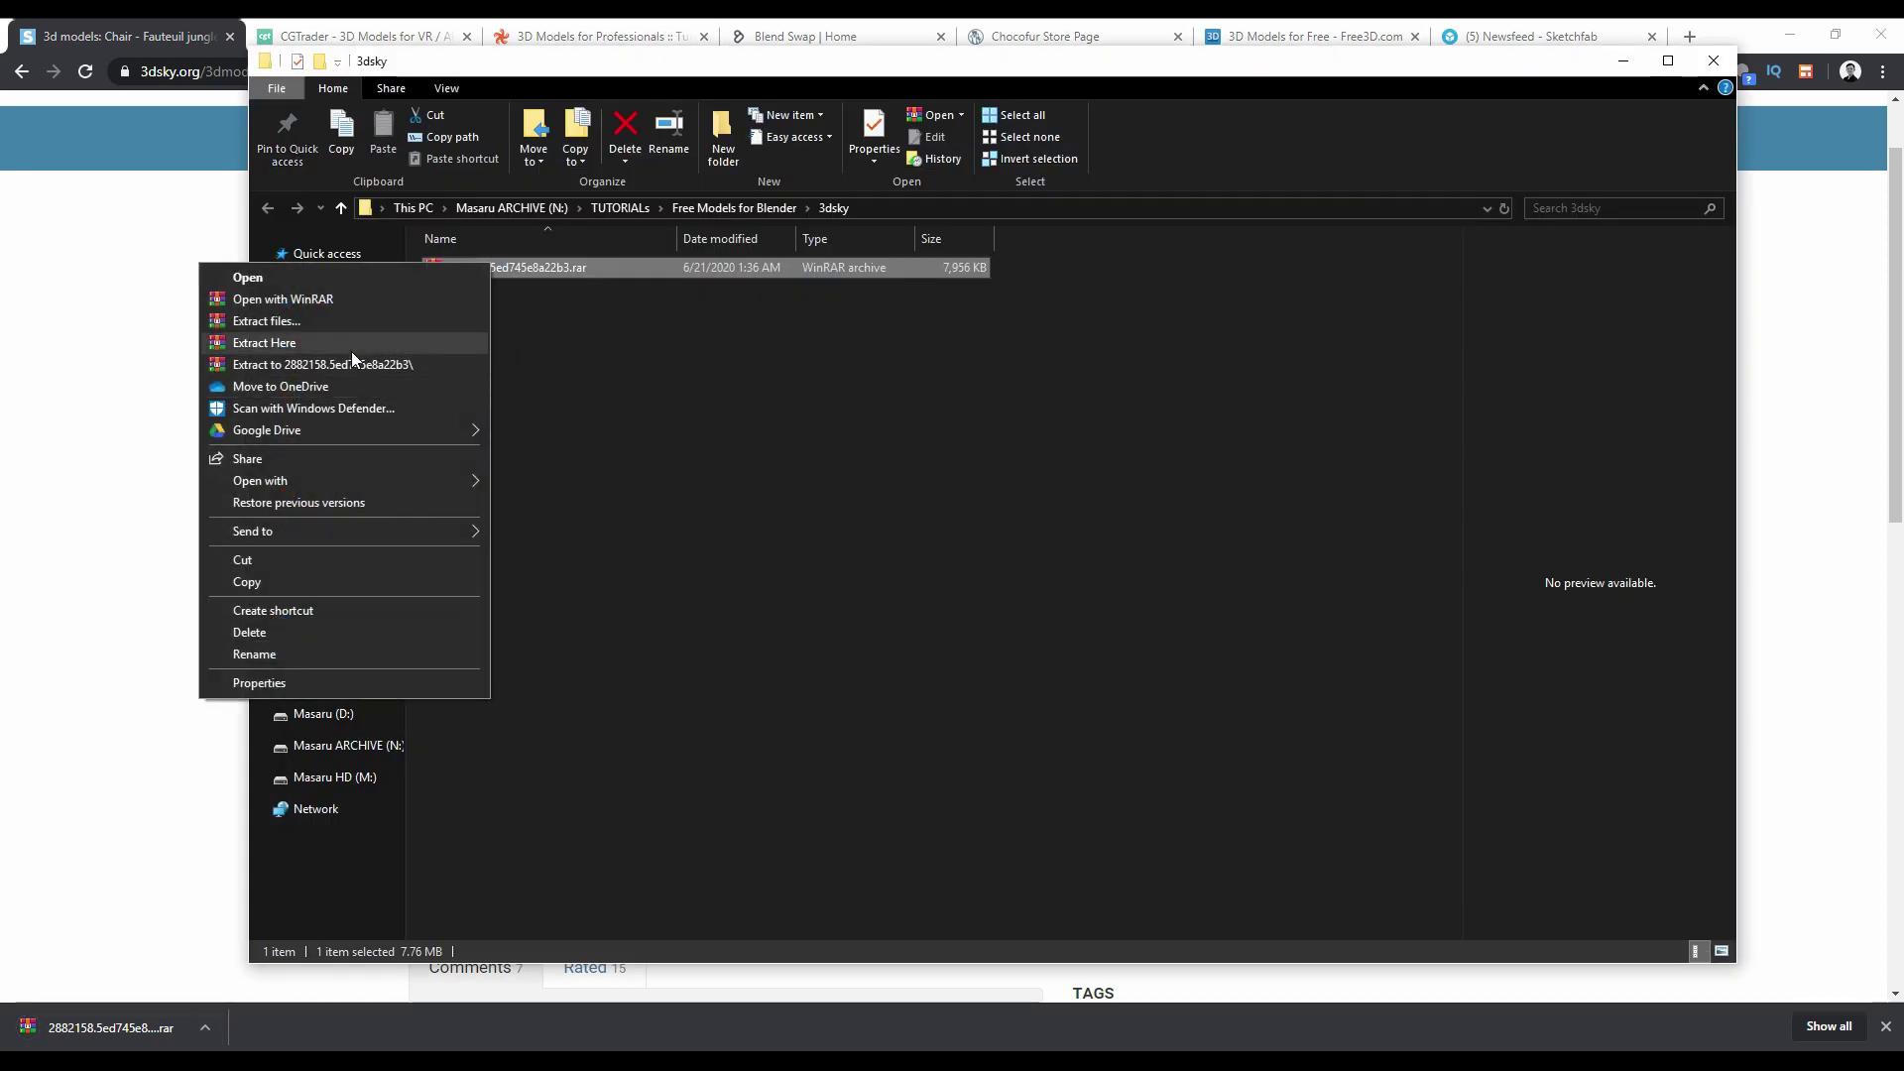
click(379, 345)
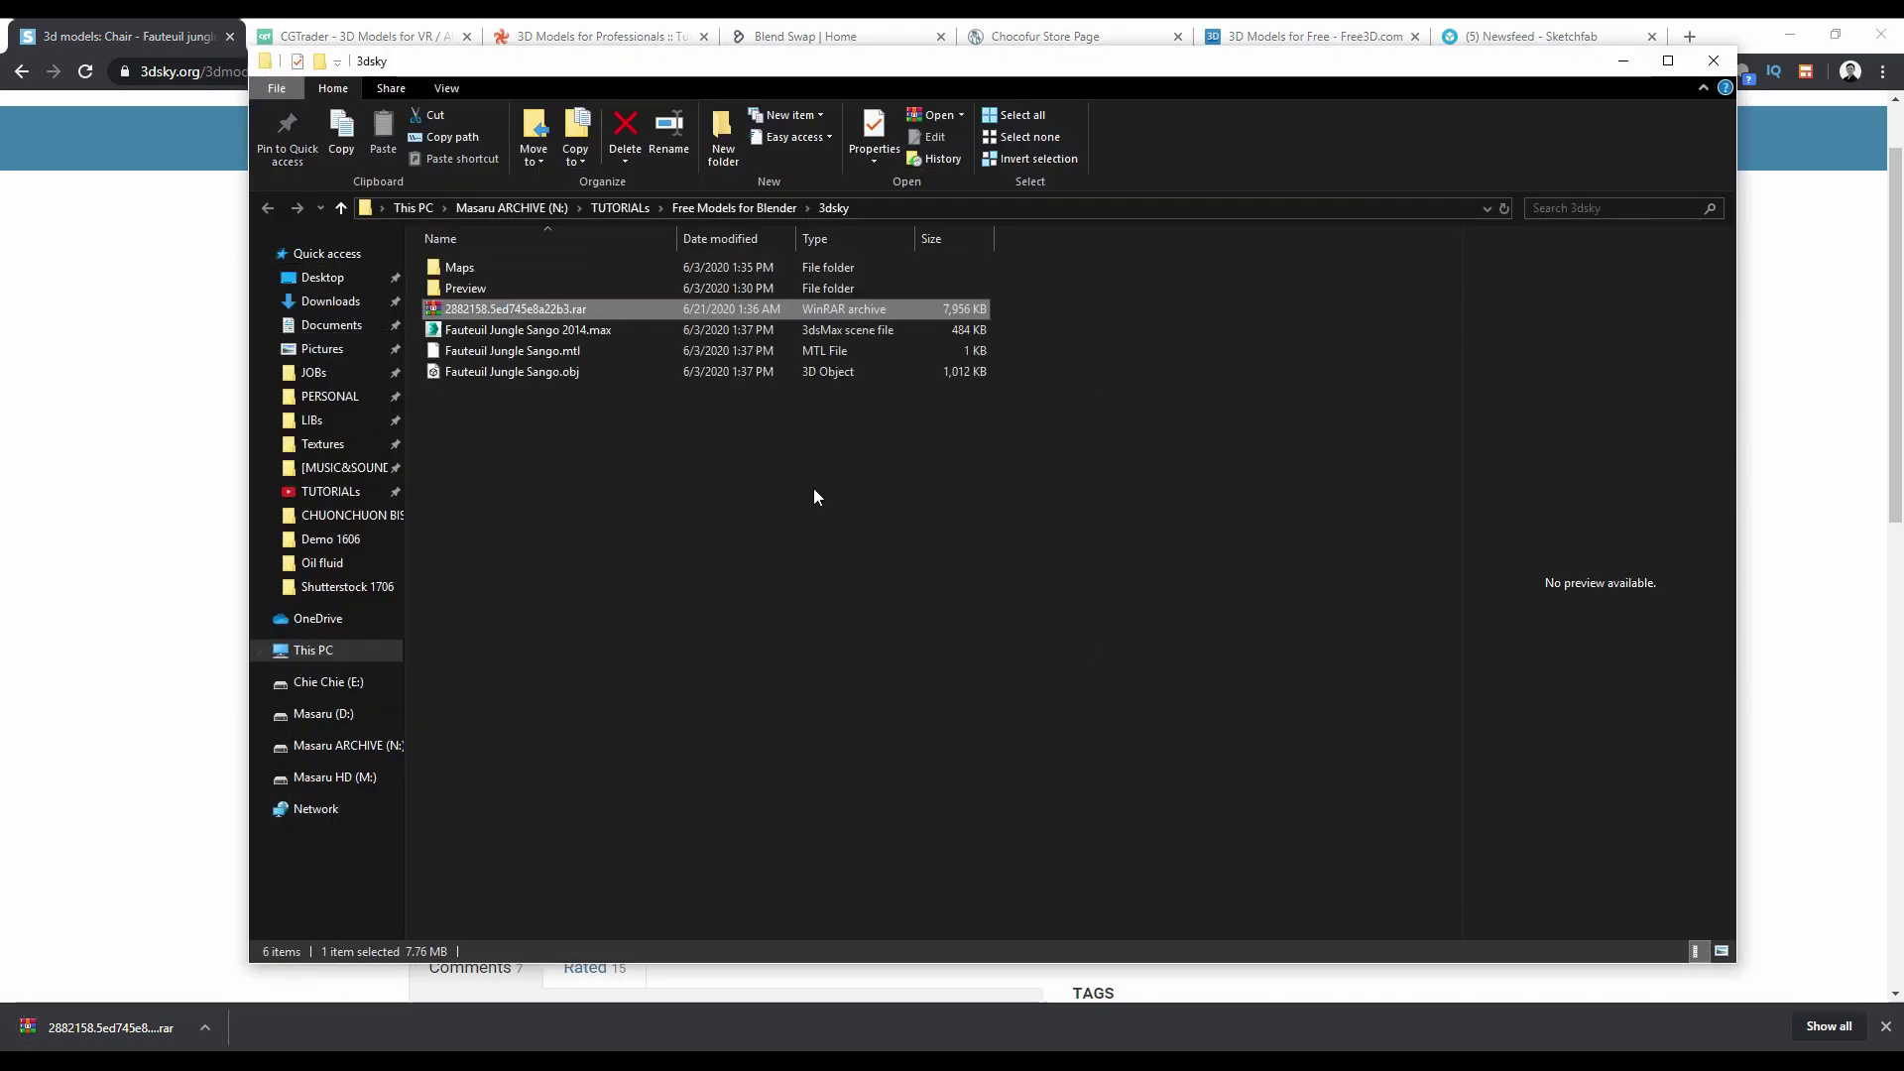
key(shift+Delete)
key(Return)
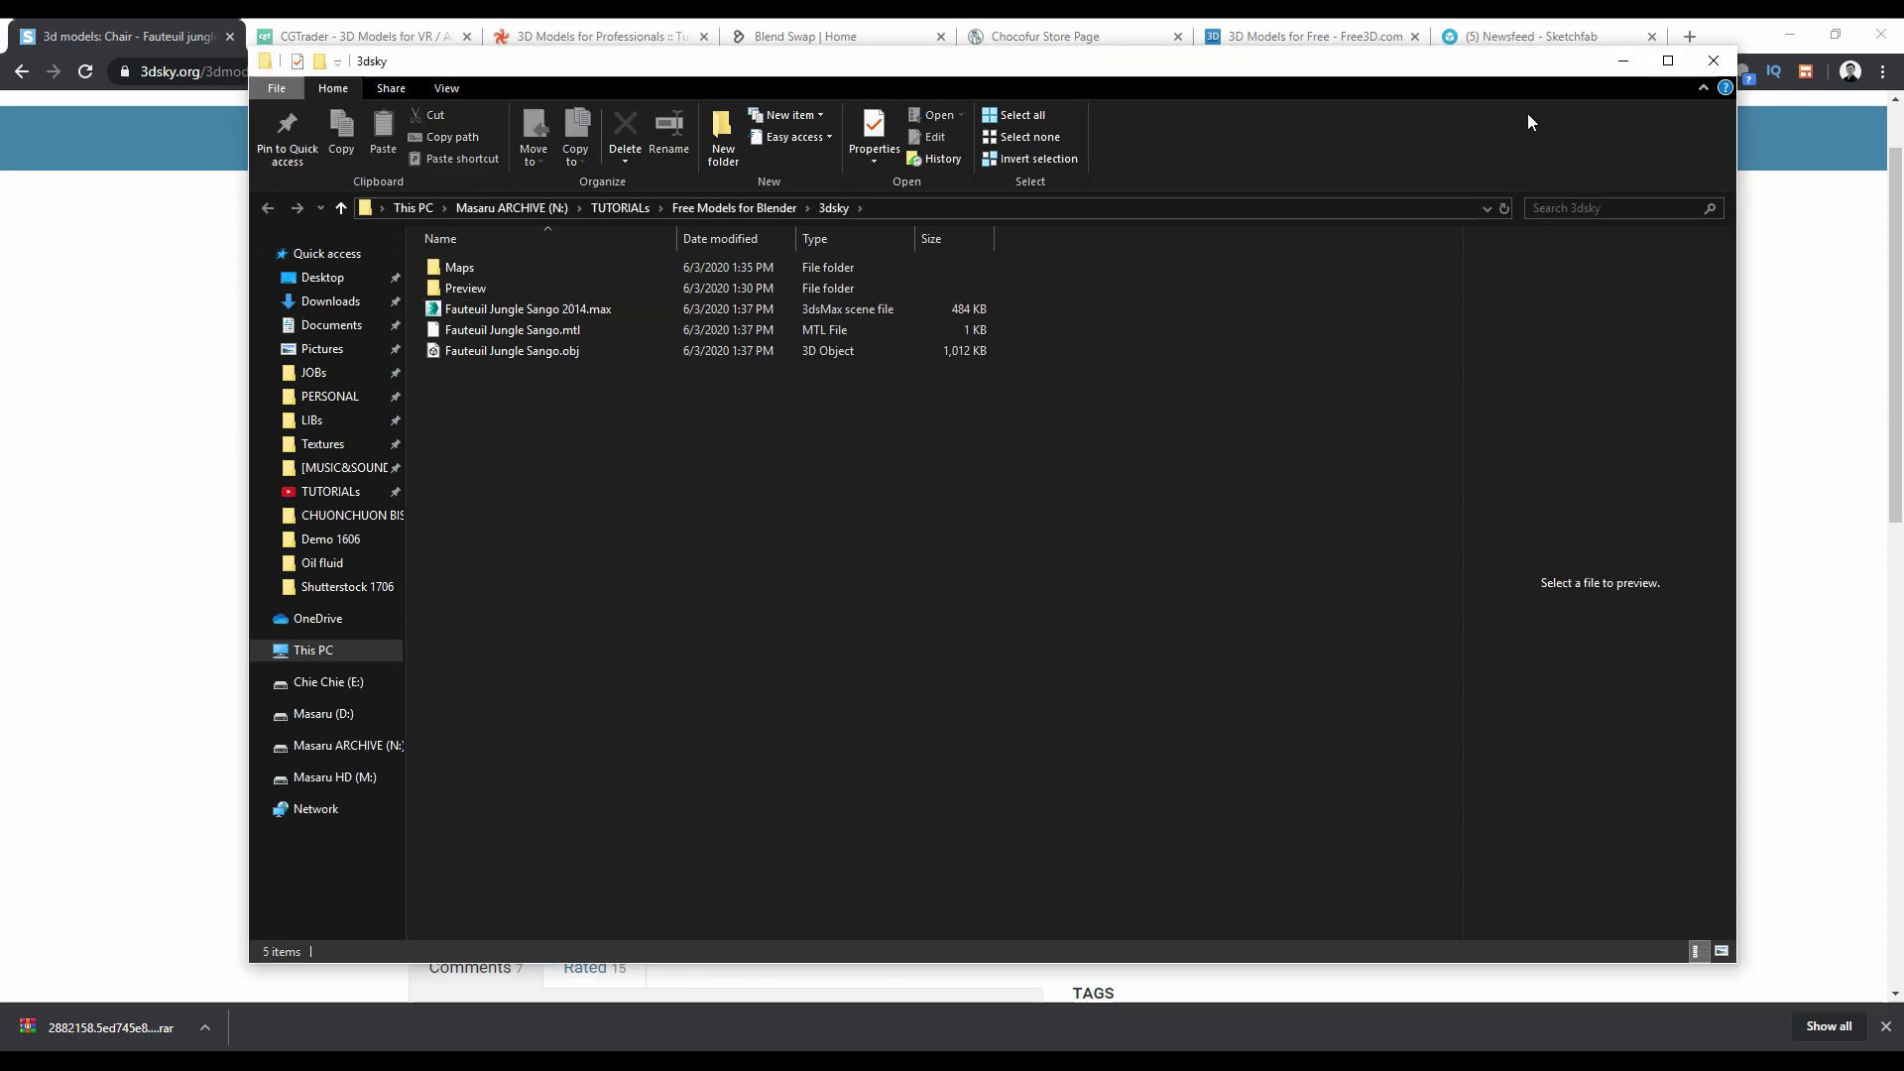
Inspect the extracted model's Maps textures and Preview images in a maximized folder window, and minimize it.
click(1668, 60)
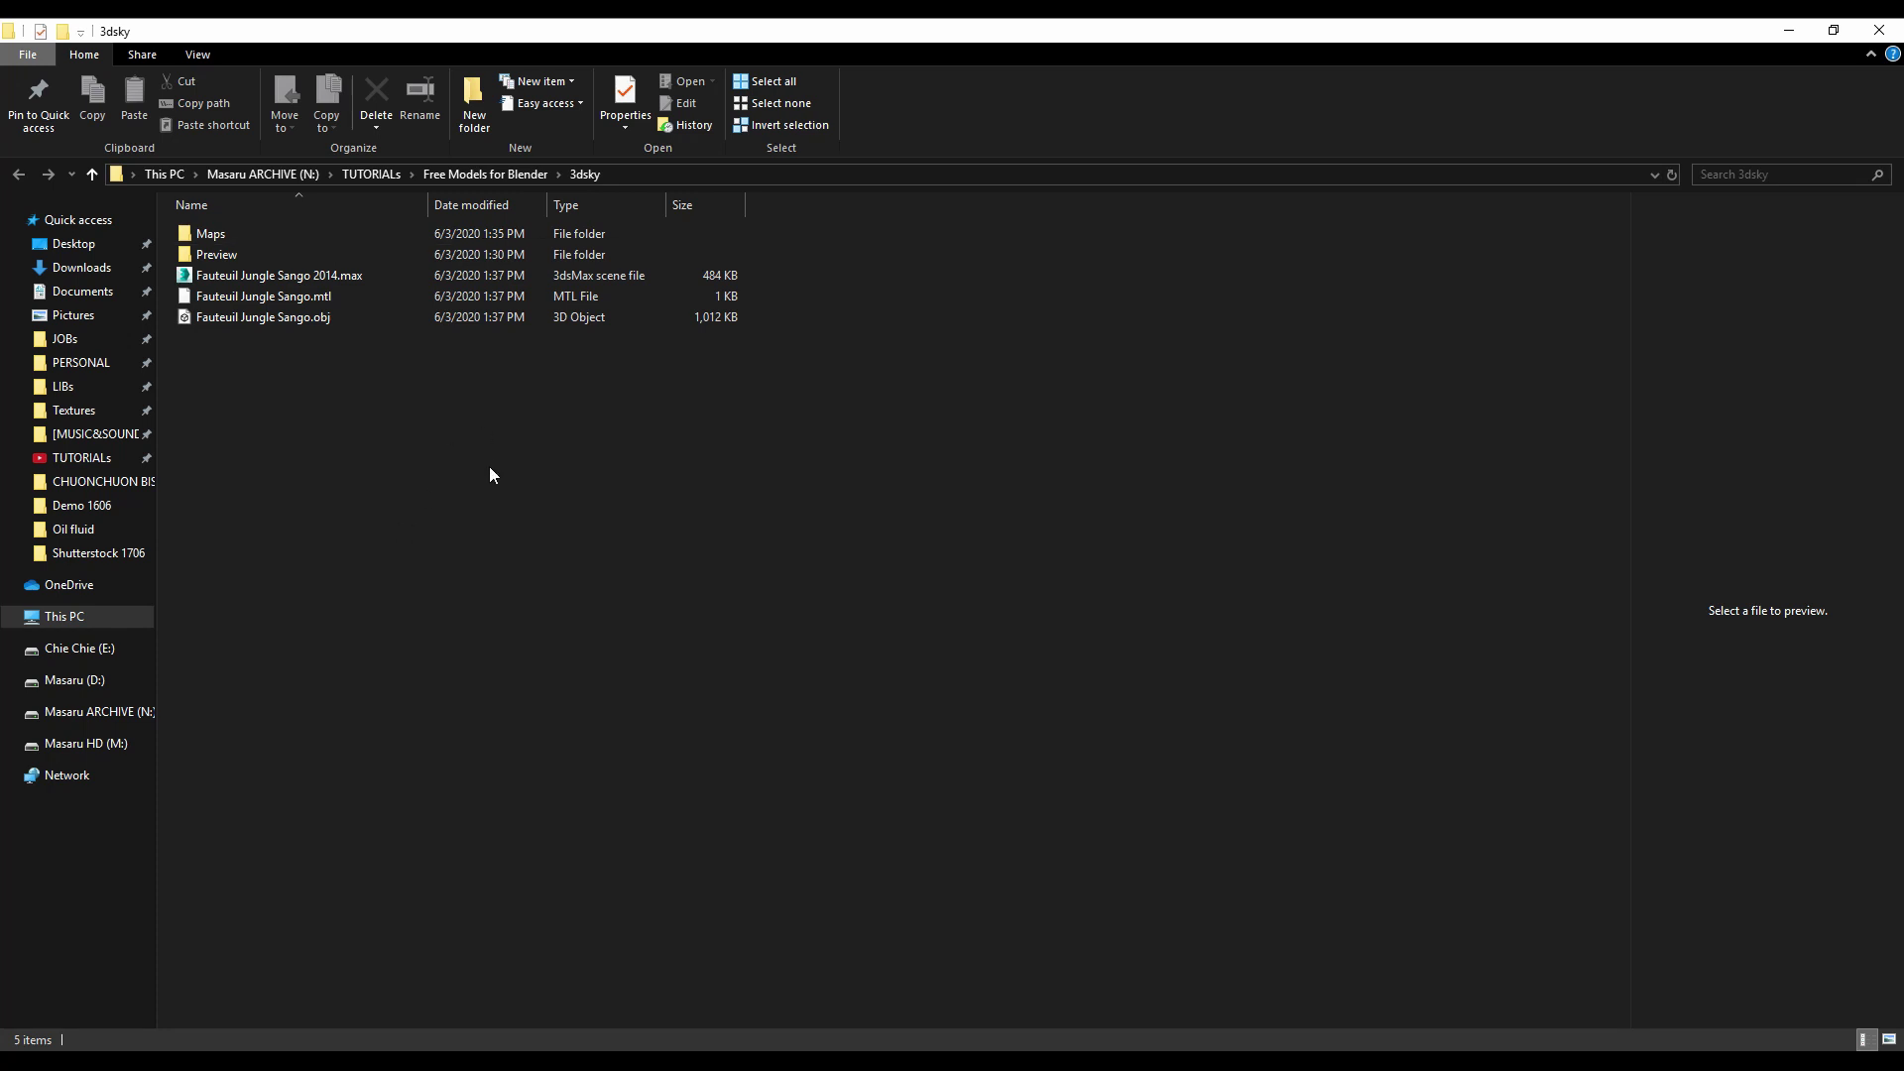
double_click(218, 230)
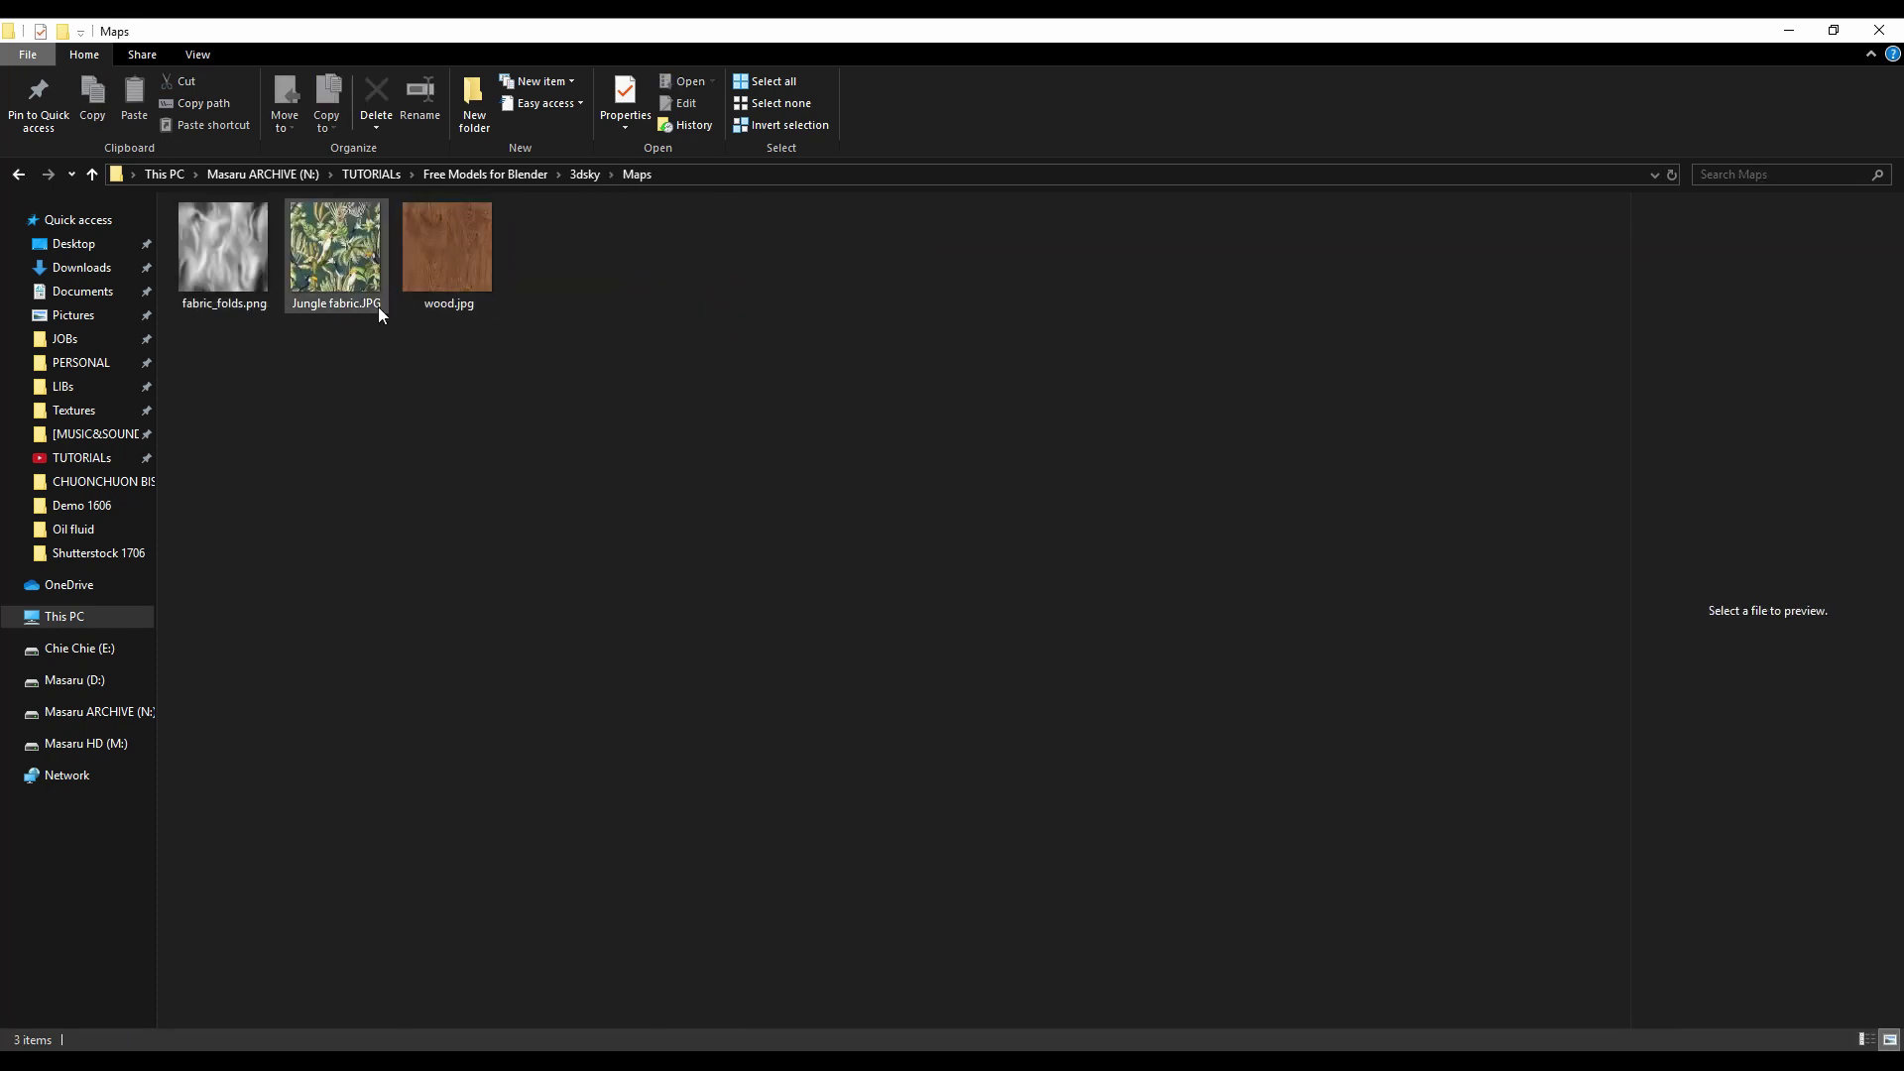
click(565, 176)
double_click(289, 259)
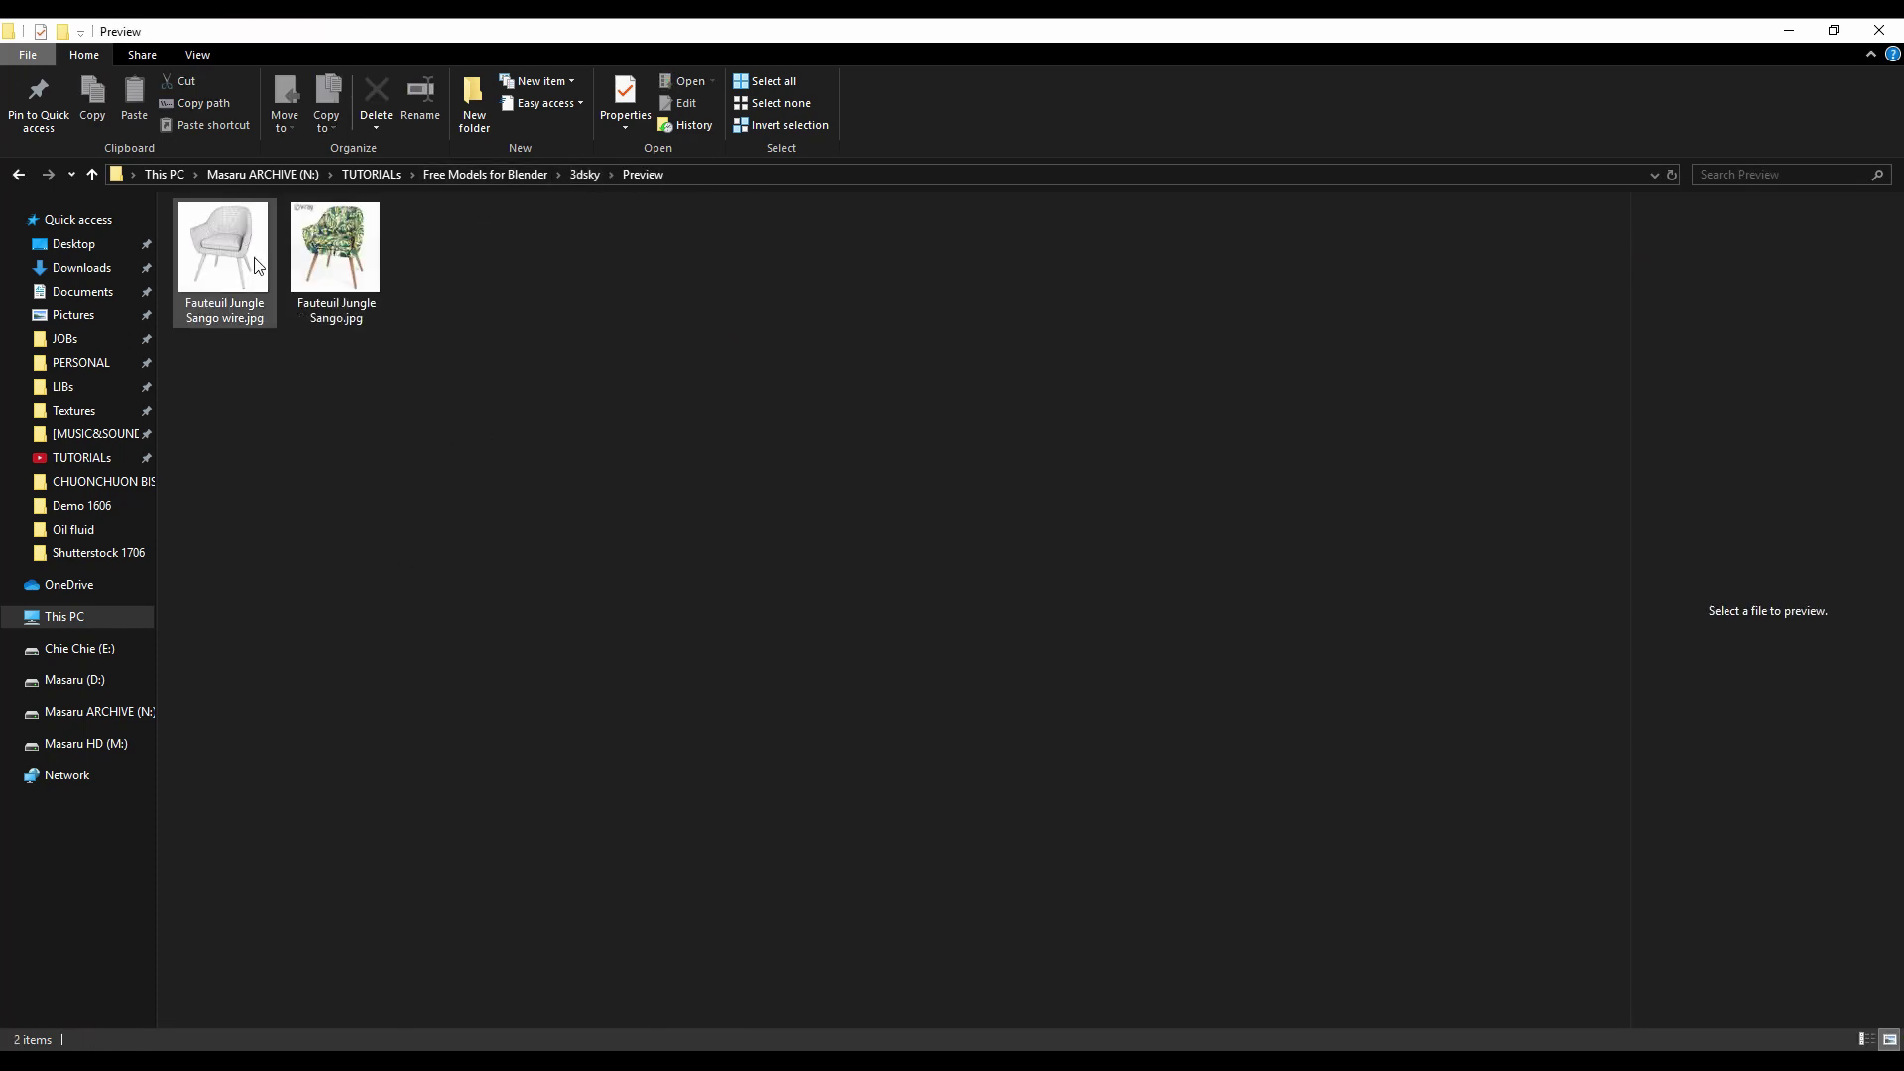
click(256, 264)
click(337, 262)
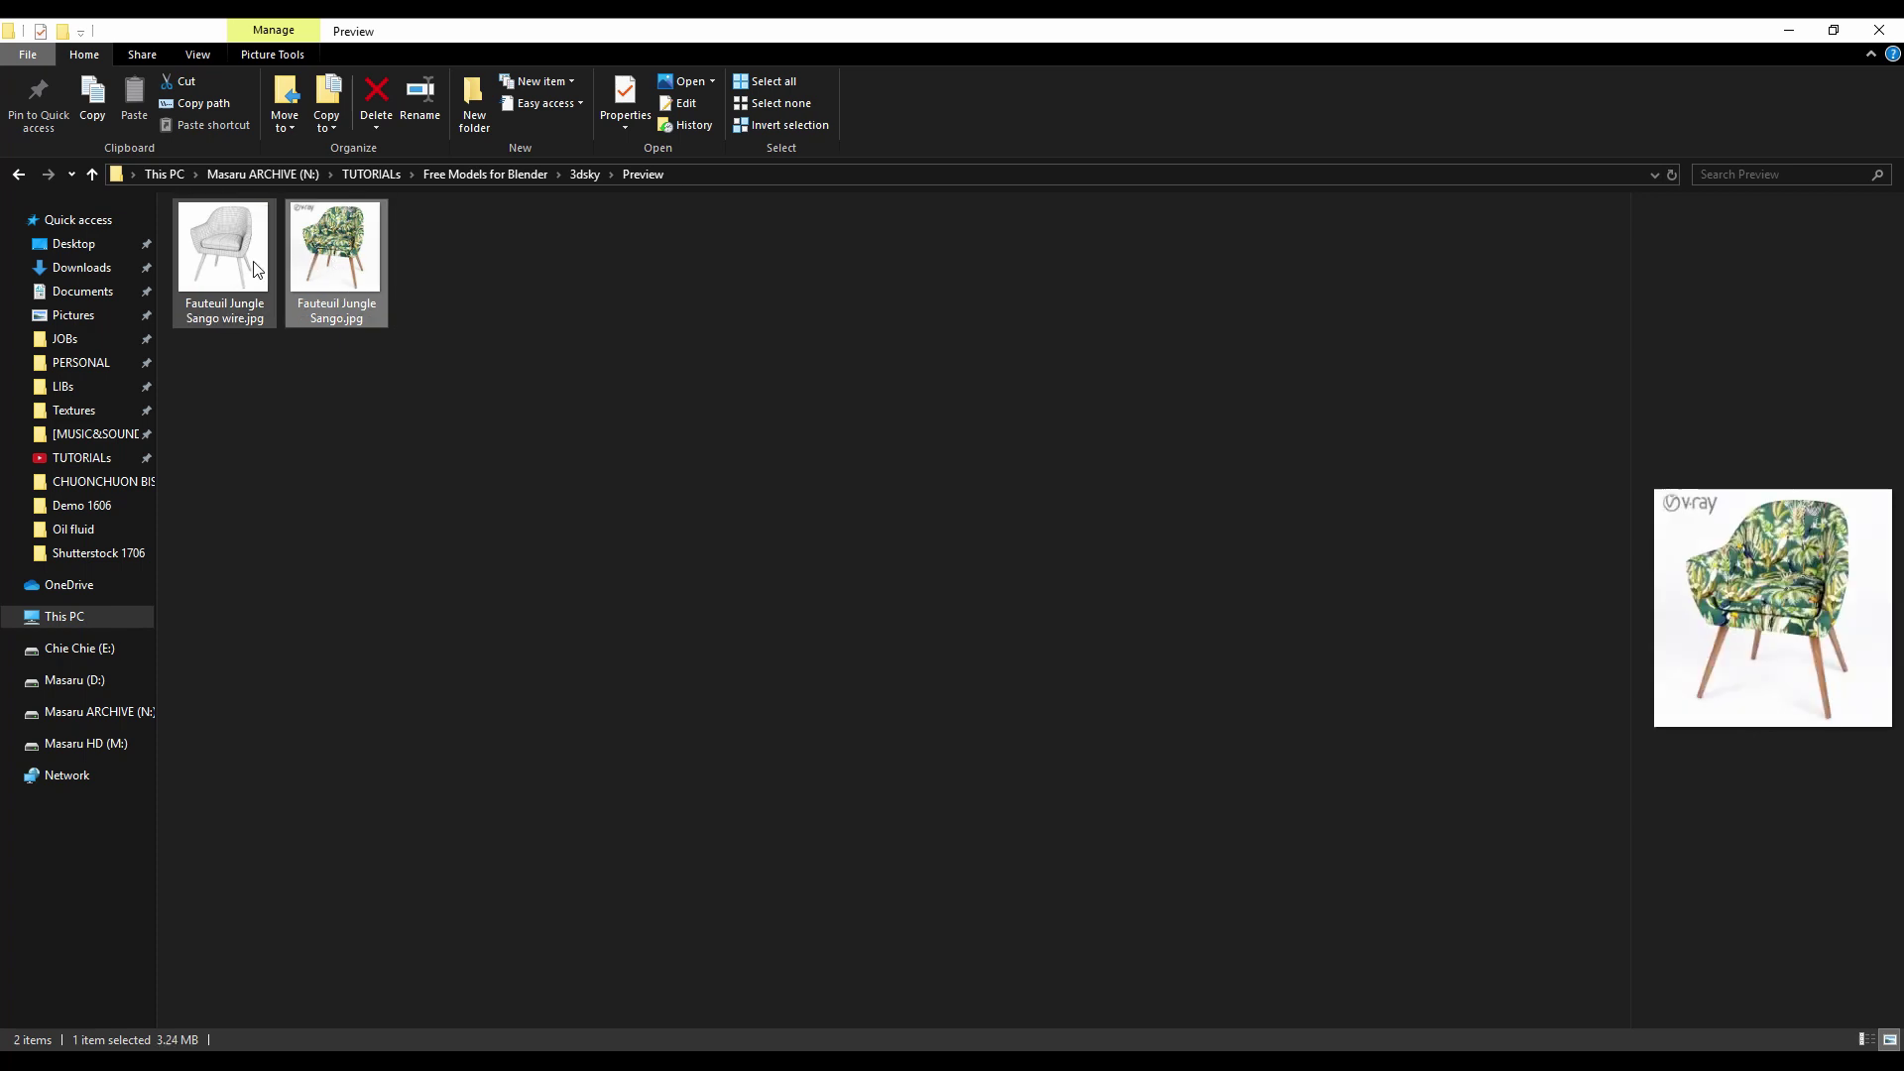
click(564, 179)
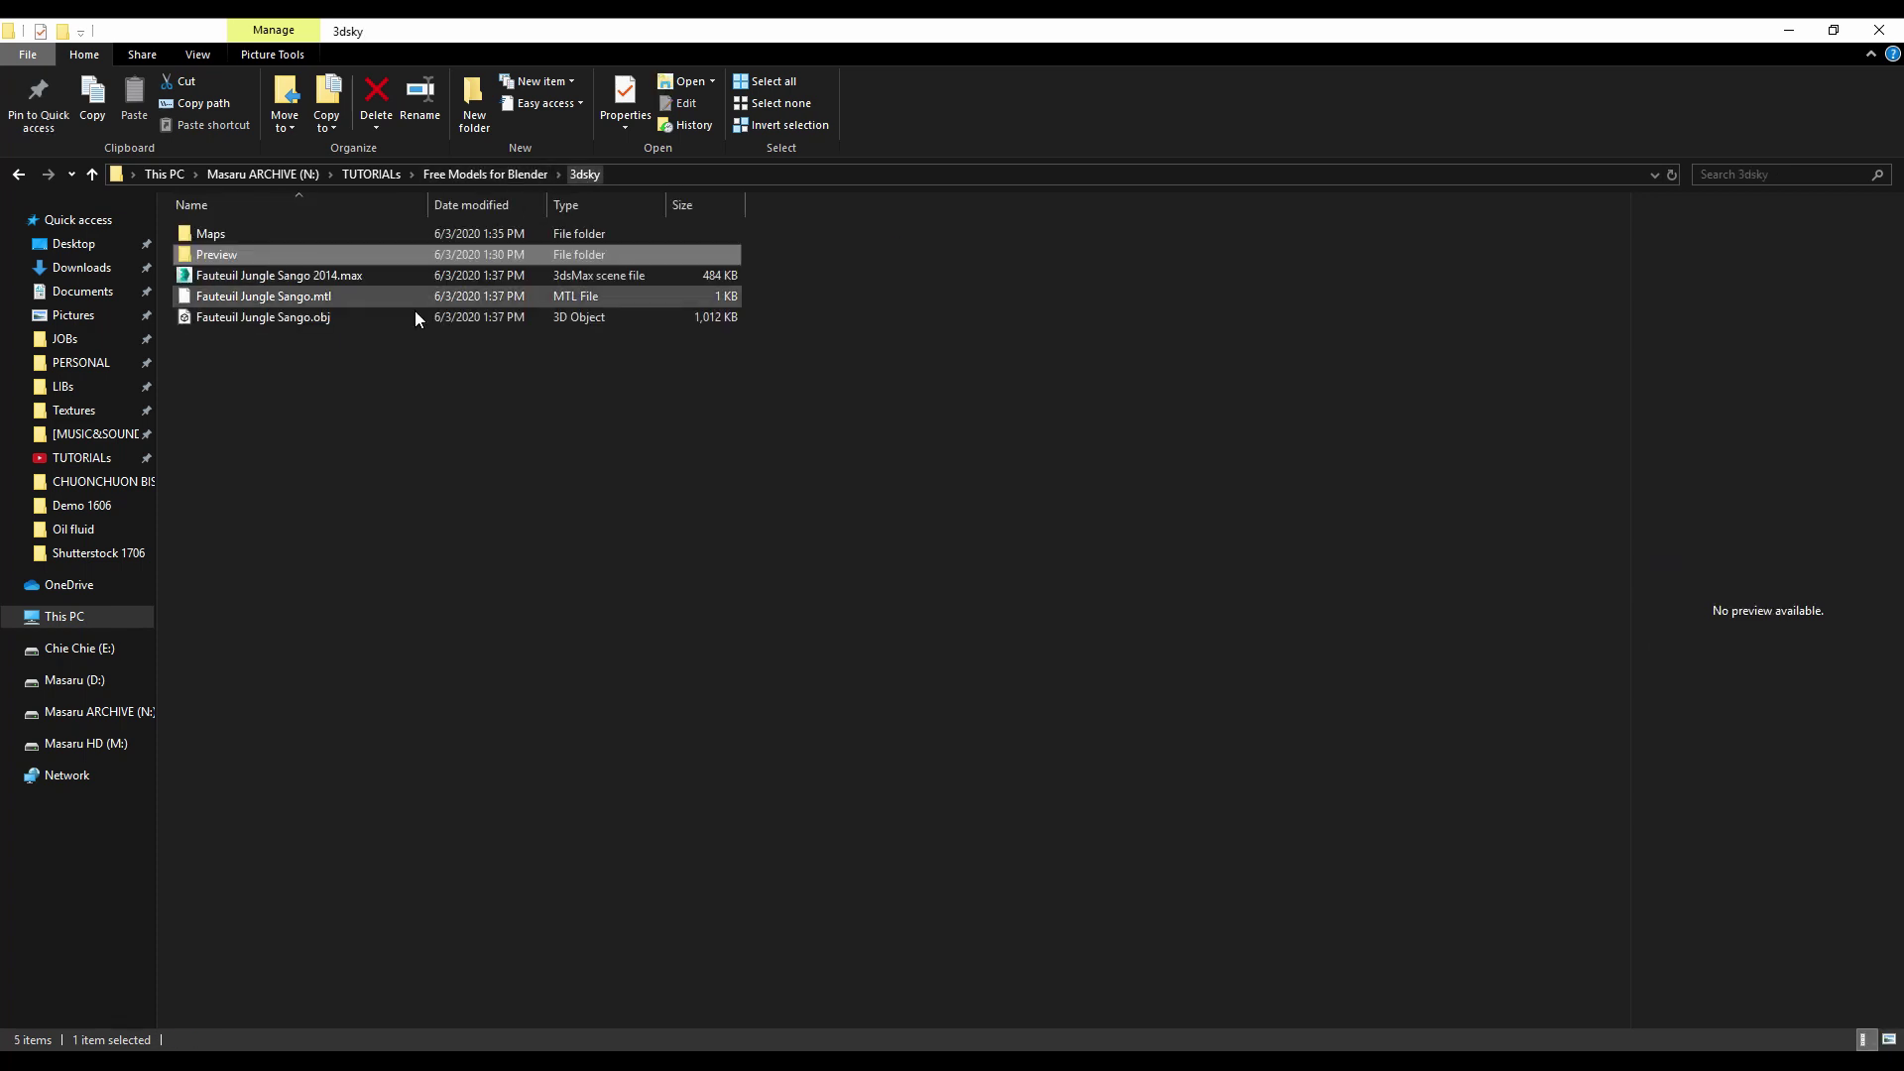
click(1790, 28)
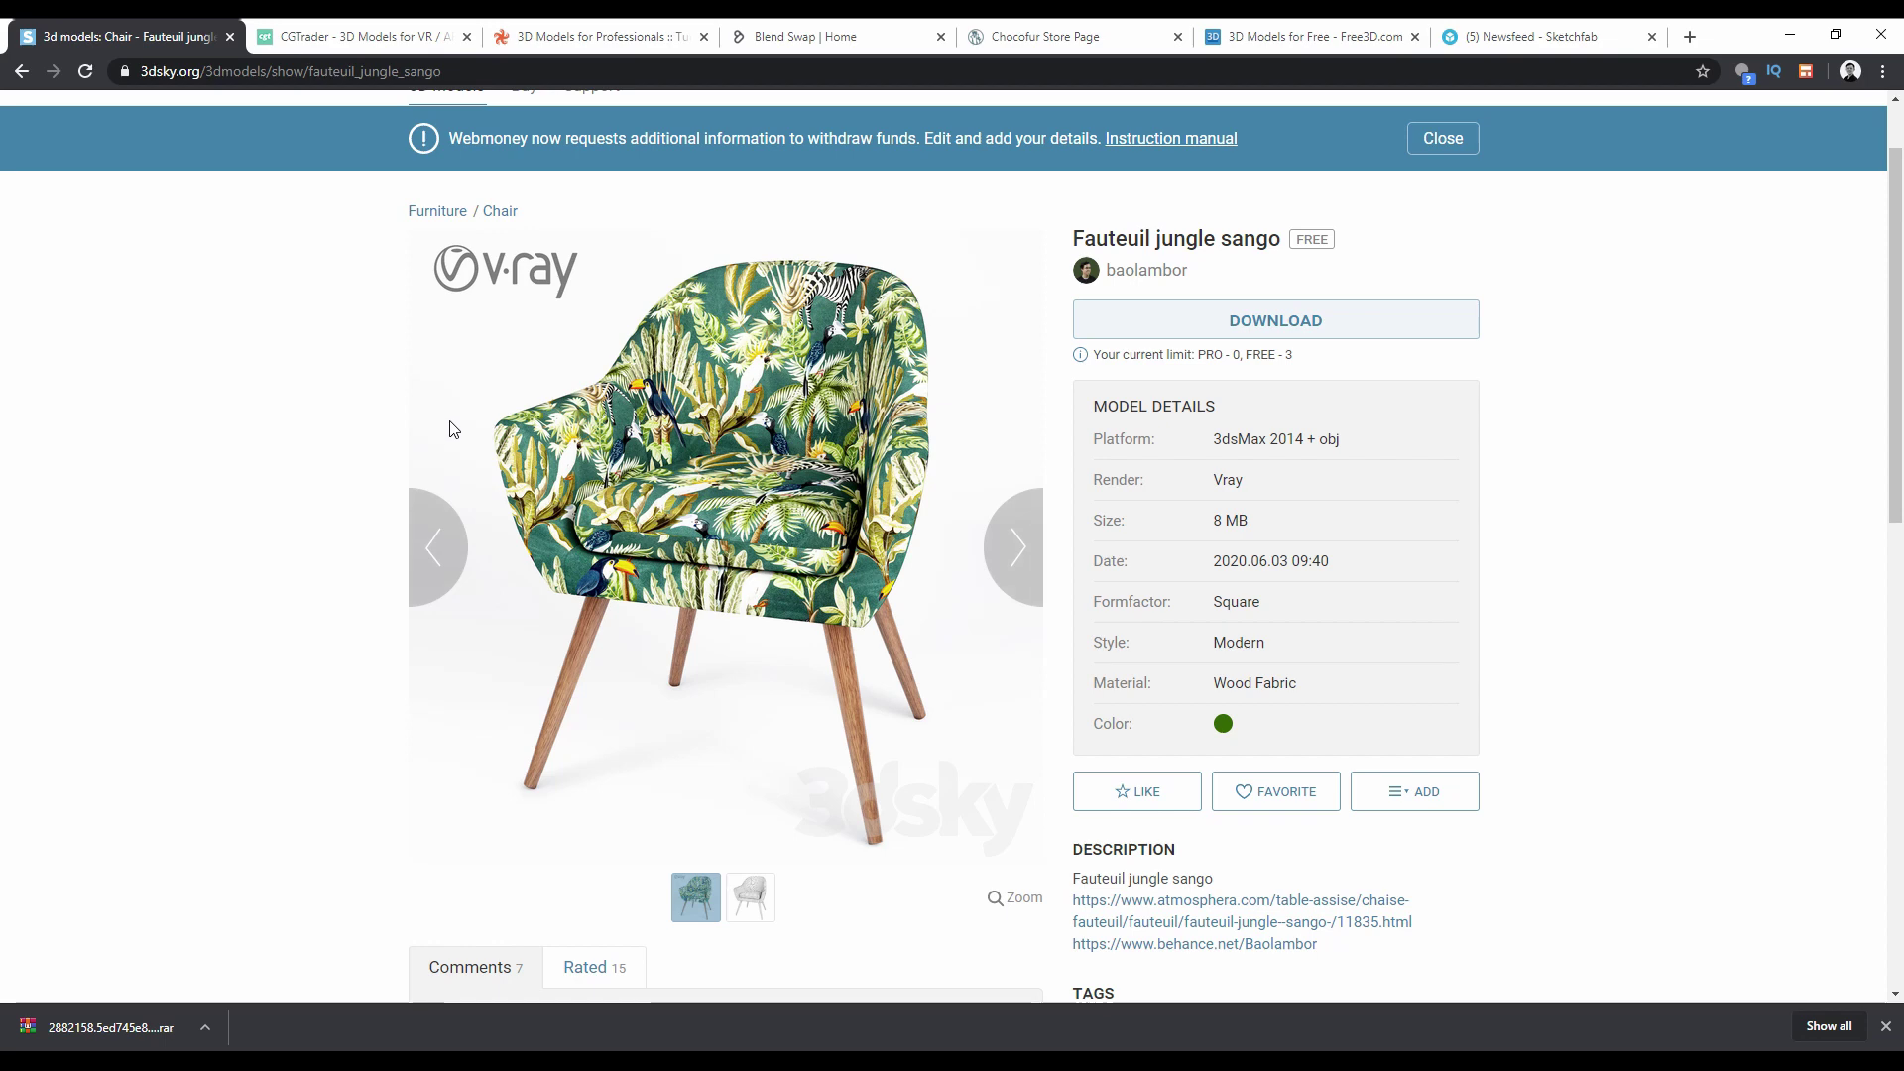
Switch to the CGTrader site, view the Architectural models and change to the Interior category.
click(390, 32)
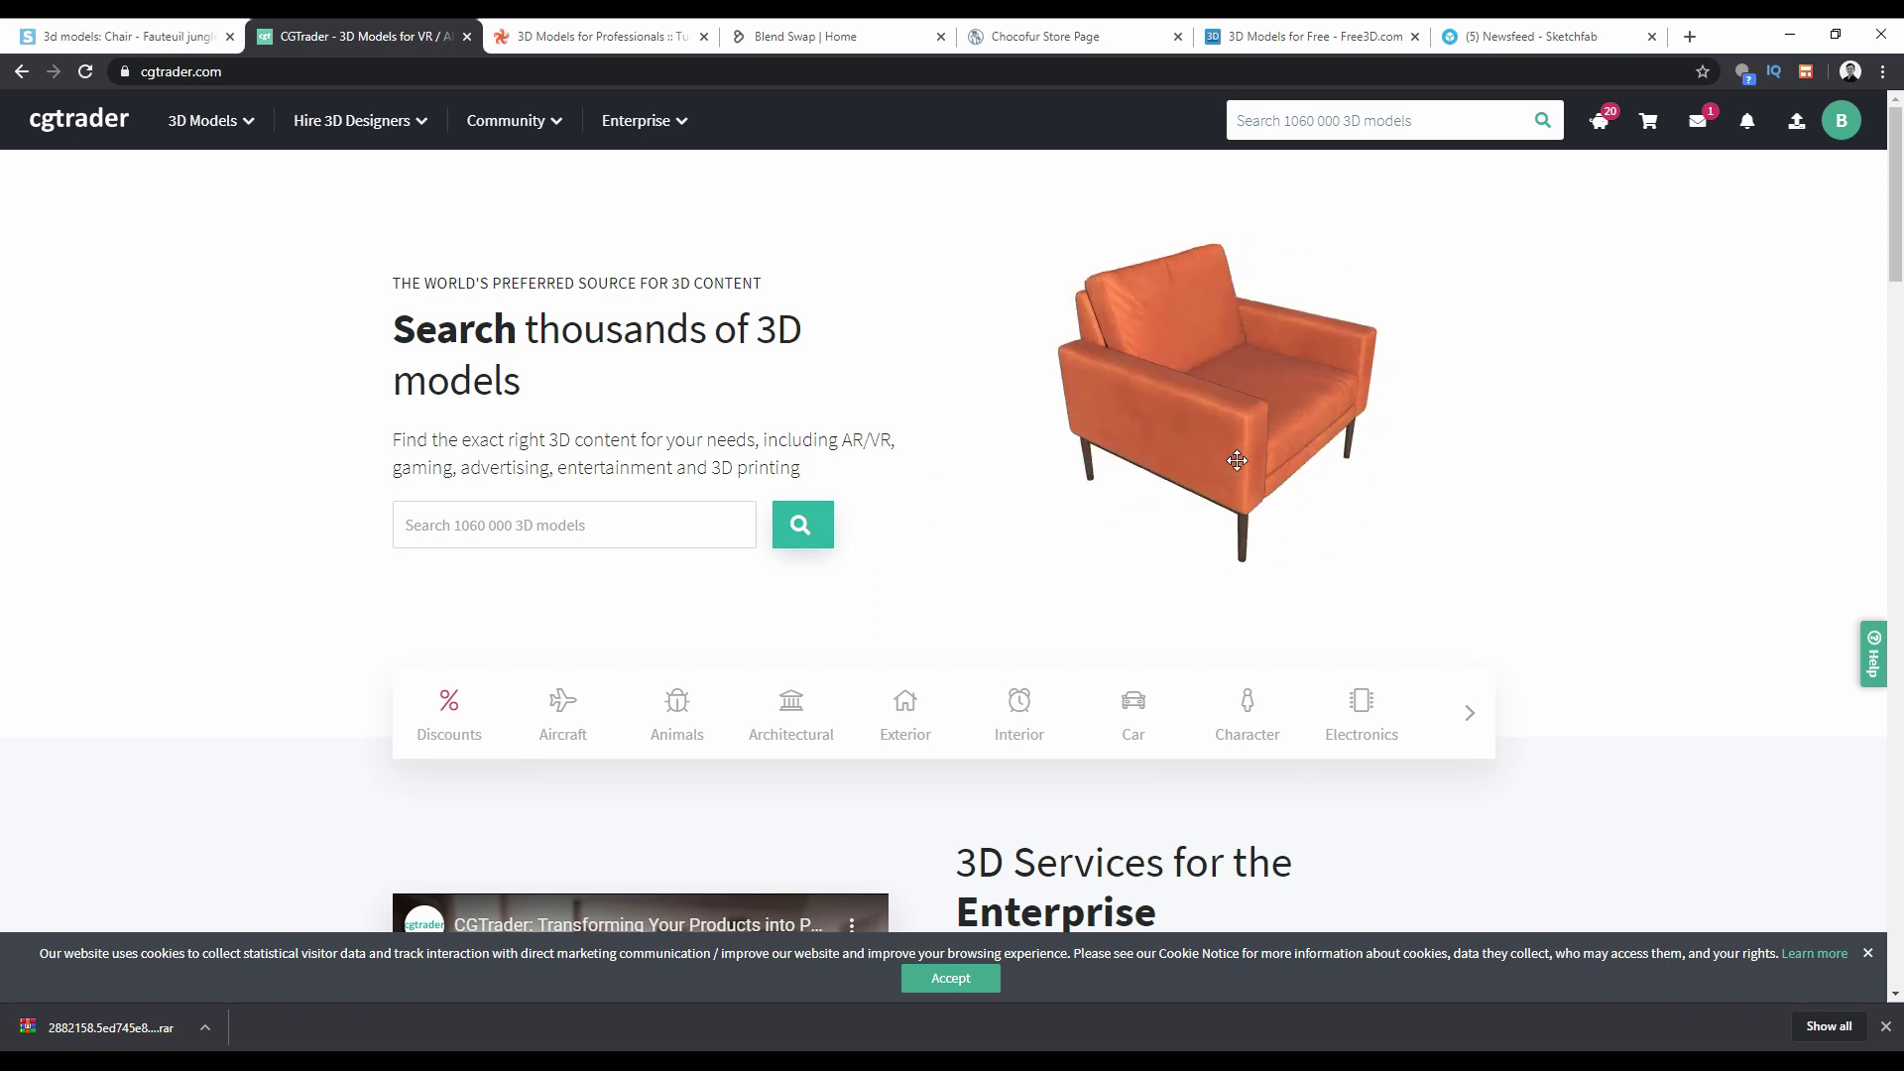
scroll(1232, 625, down, 2)
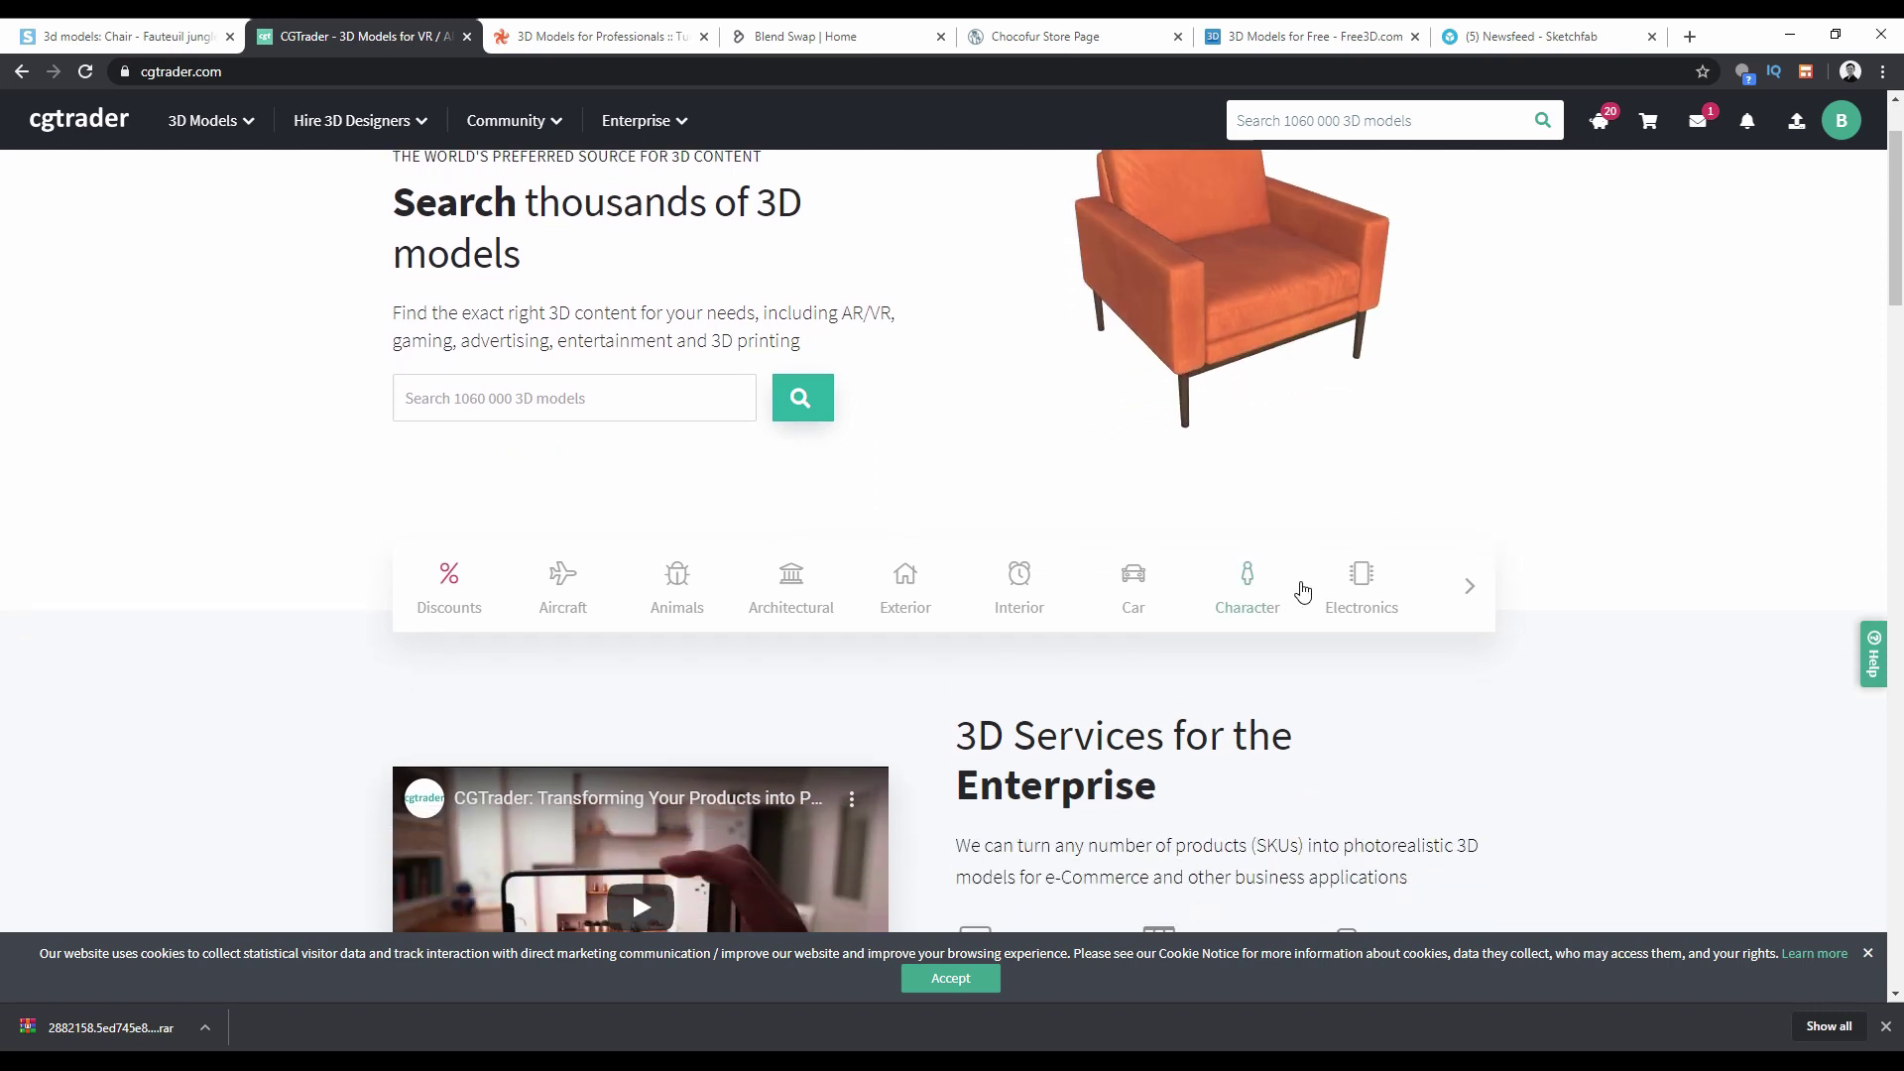
scroll(1114, 604, up, 2)
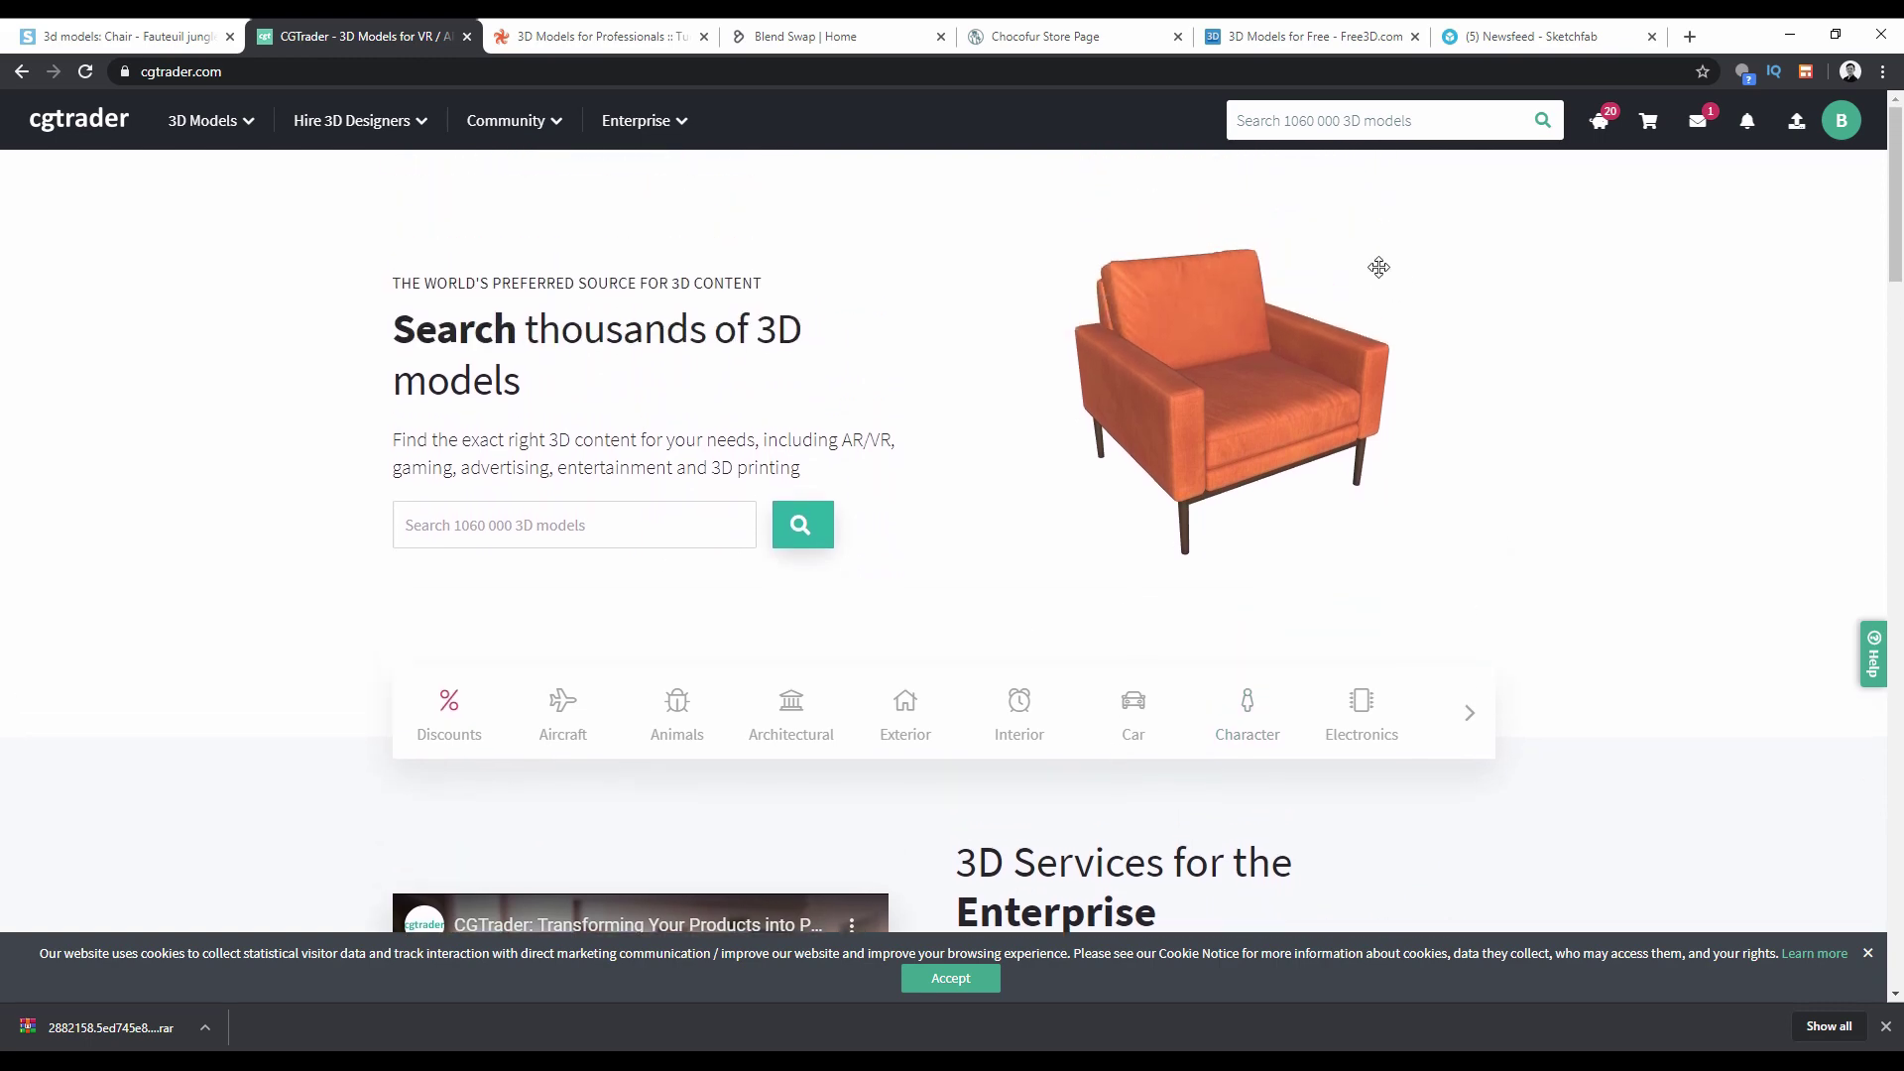
click(791, 702)
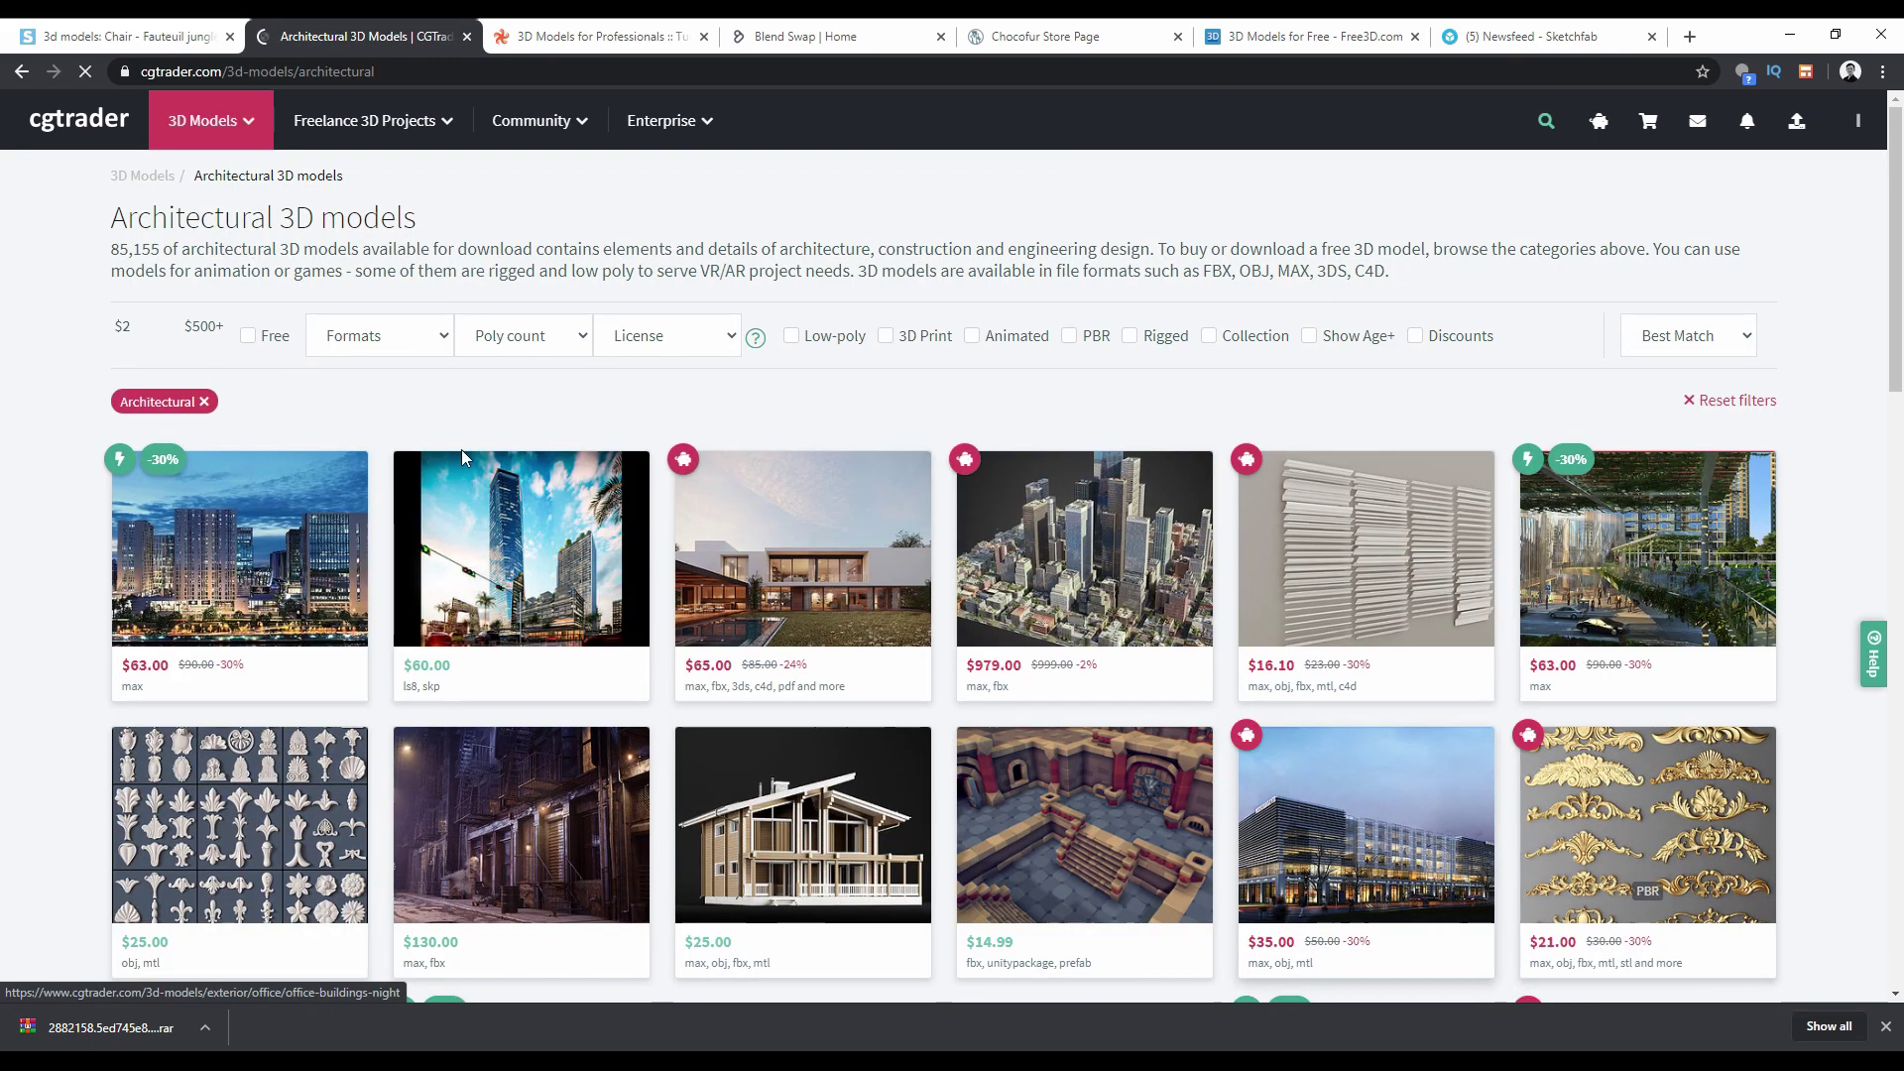
mouse_move(216, 139)
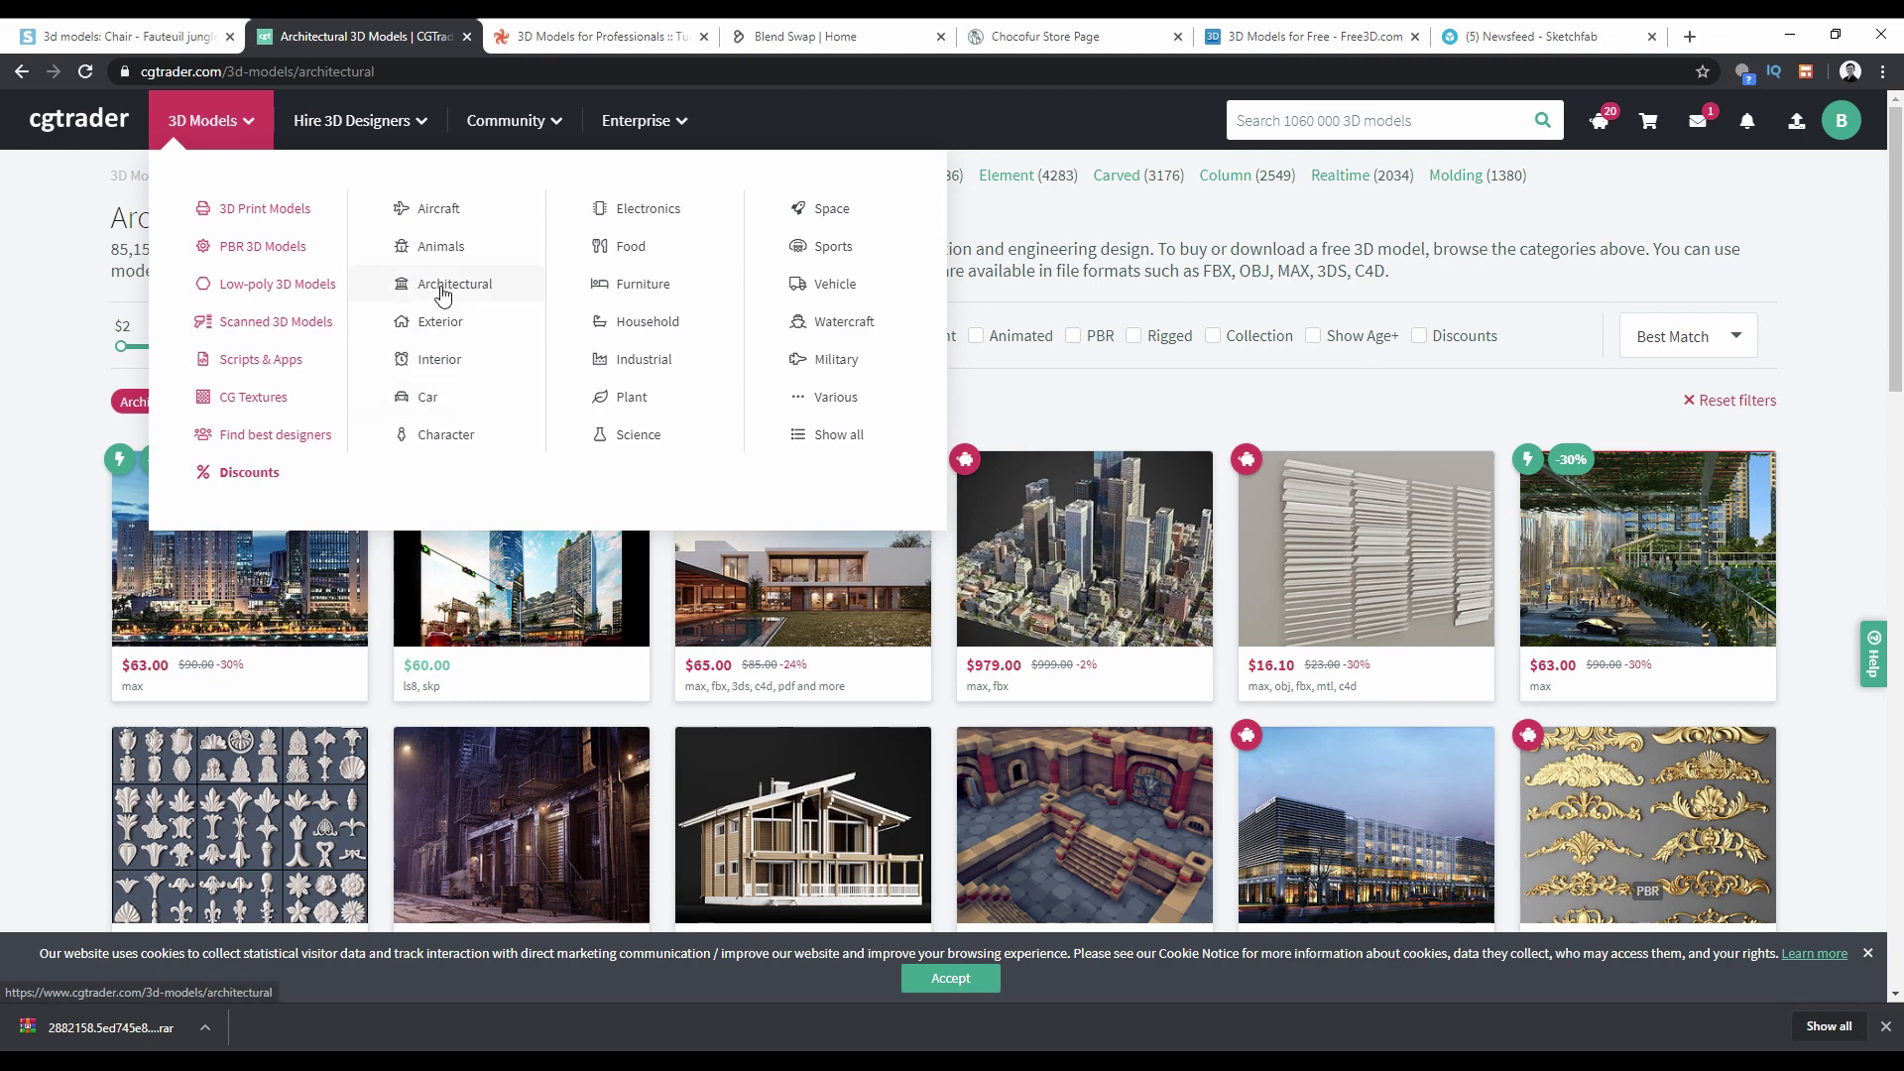
click(437, 361)
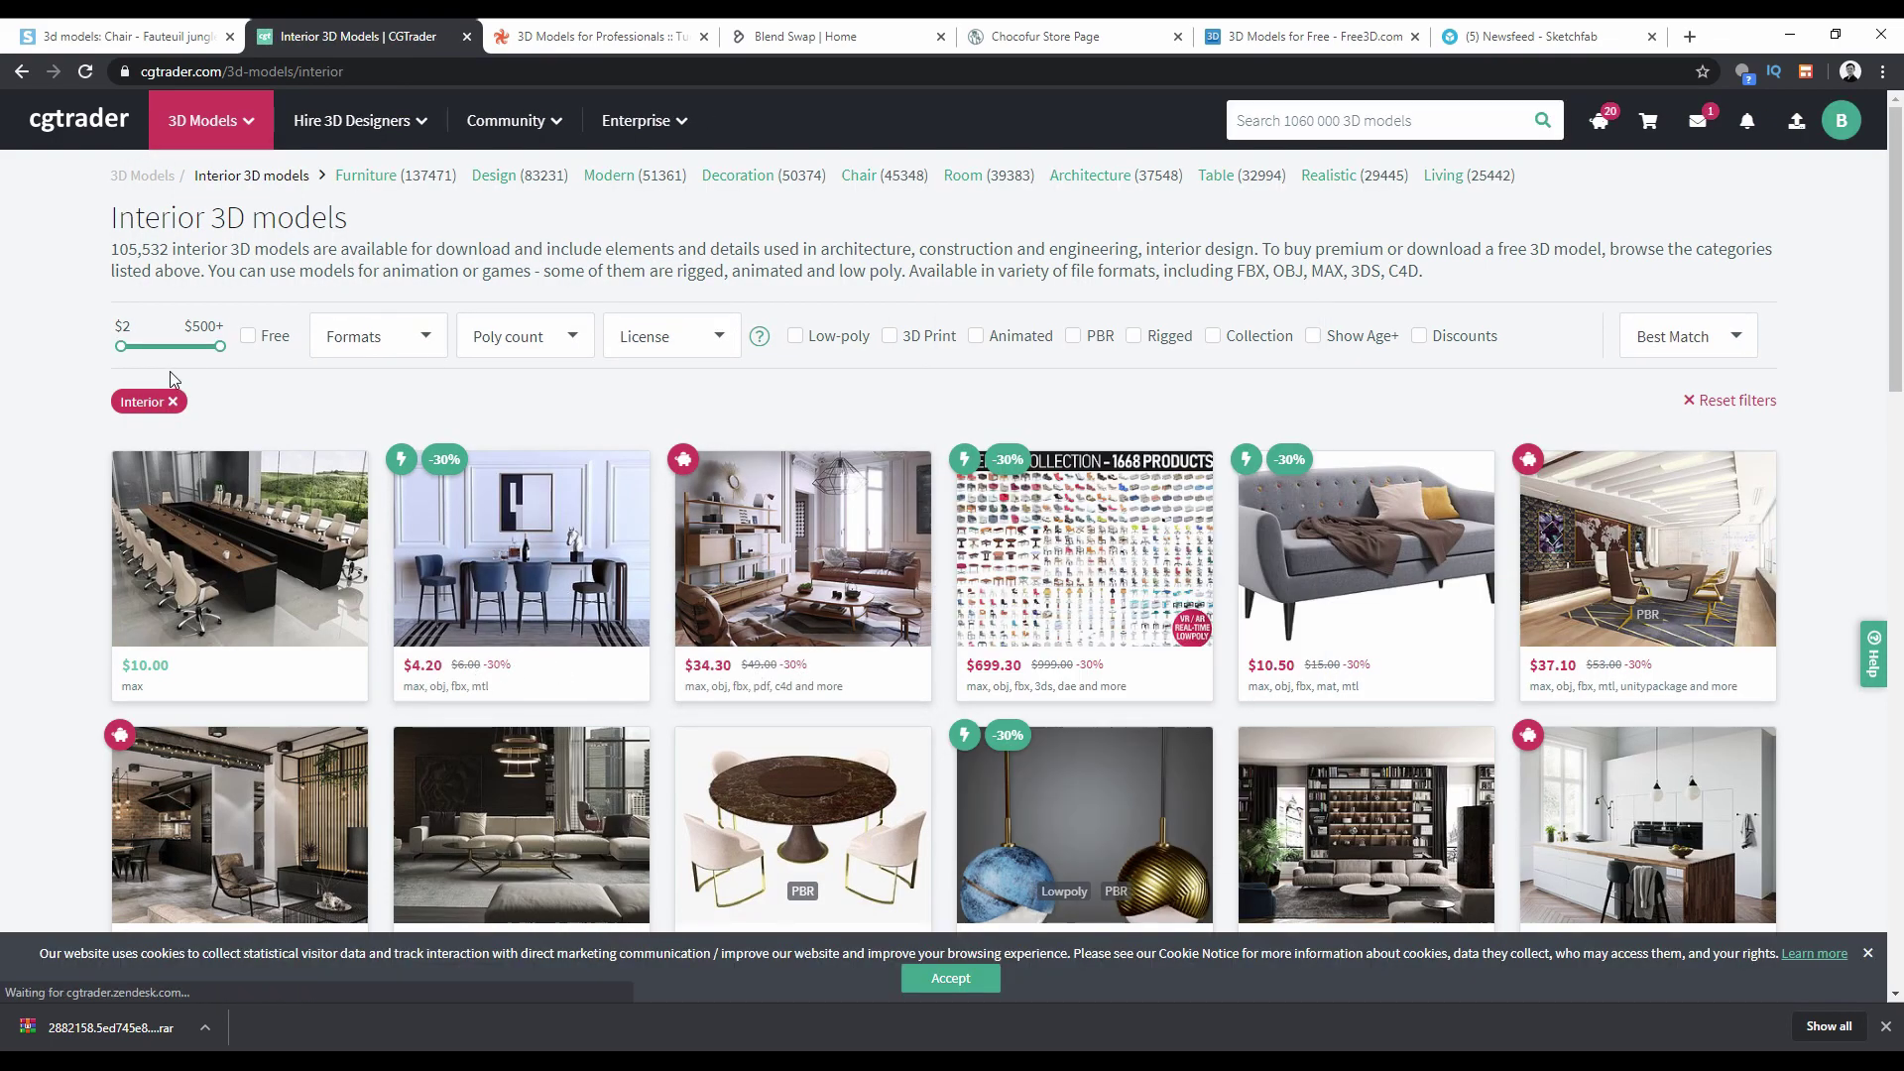
Filter the Interior models to free ones, look through the file format options and open the white kitchen model in a new tab.
click(251, 342)
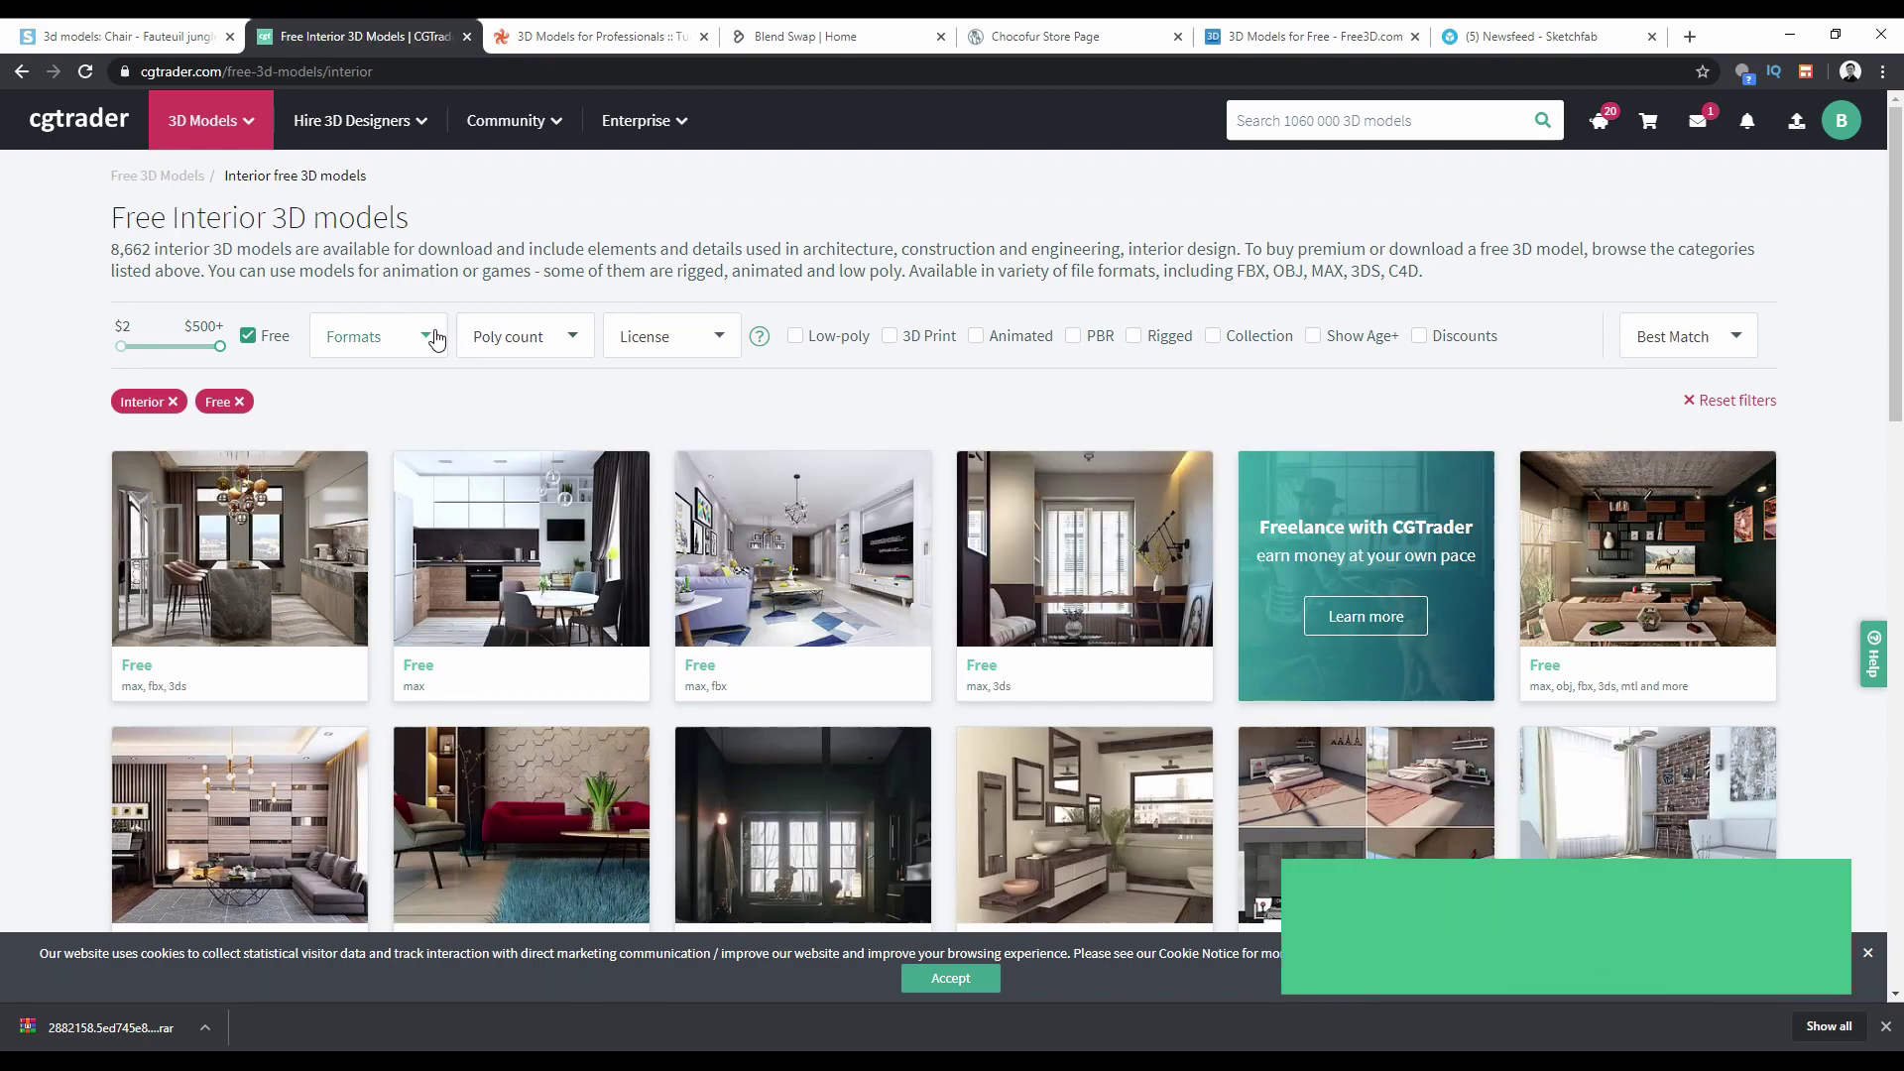
click(422, 339)
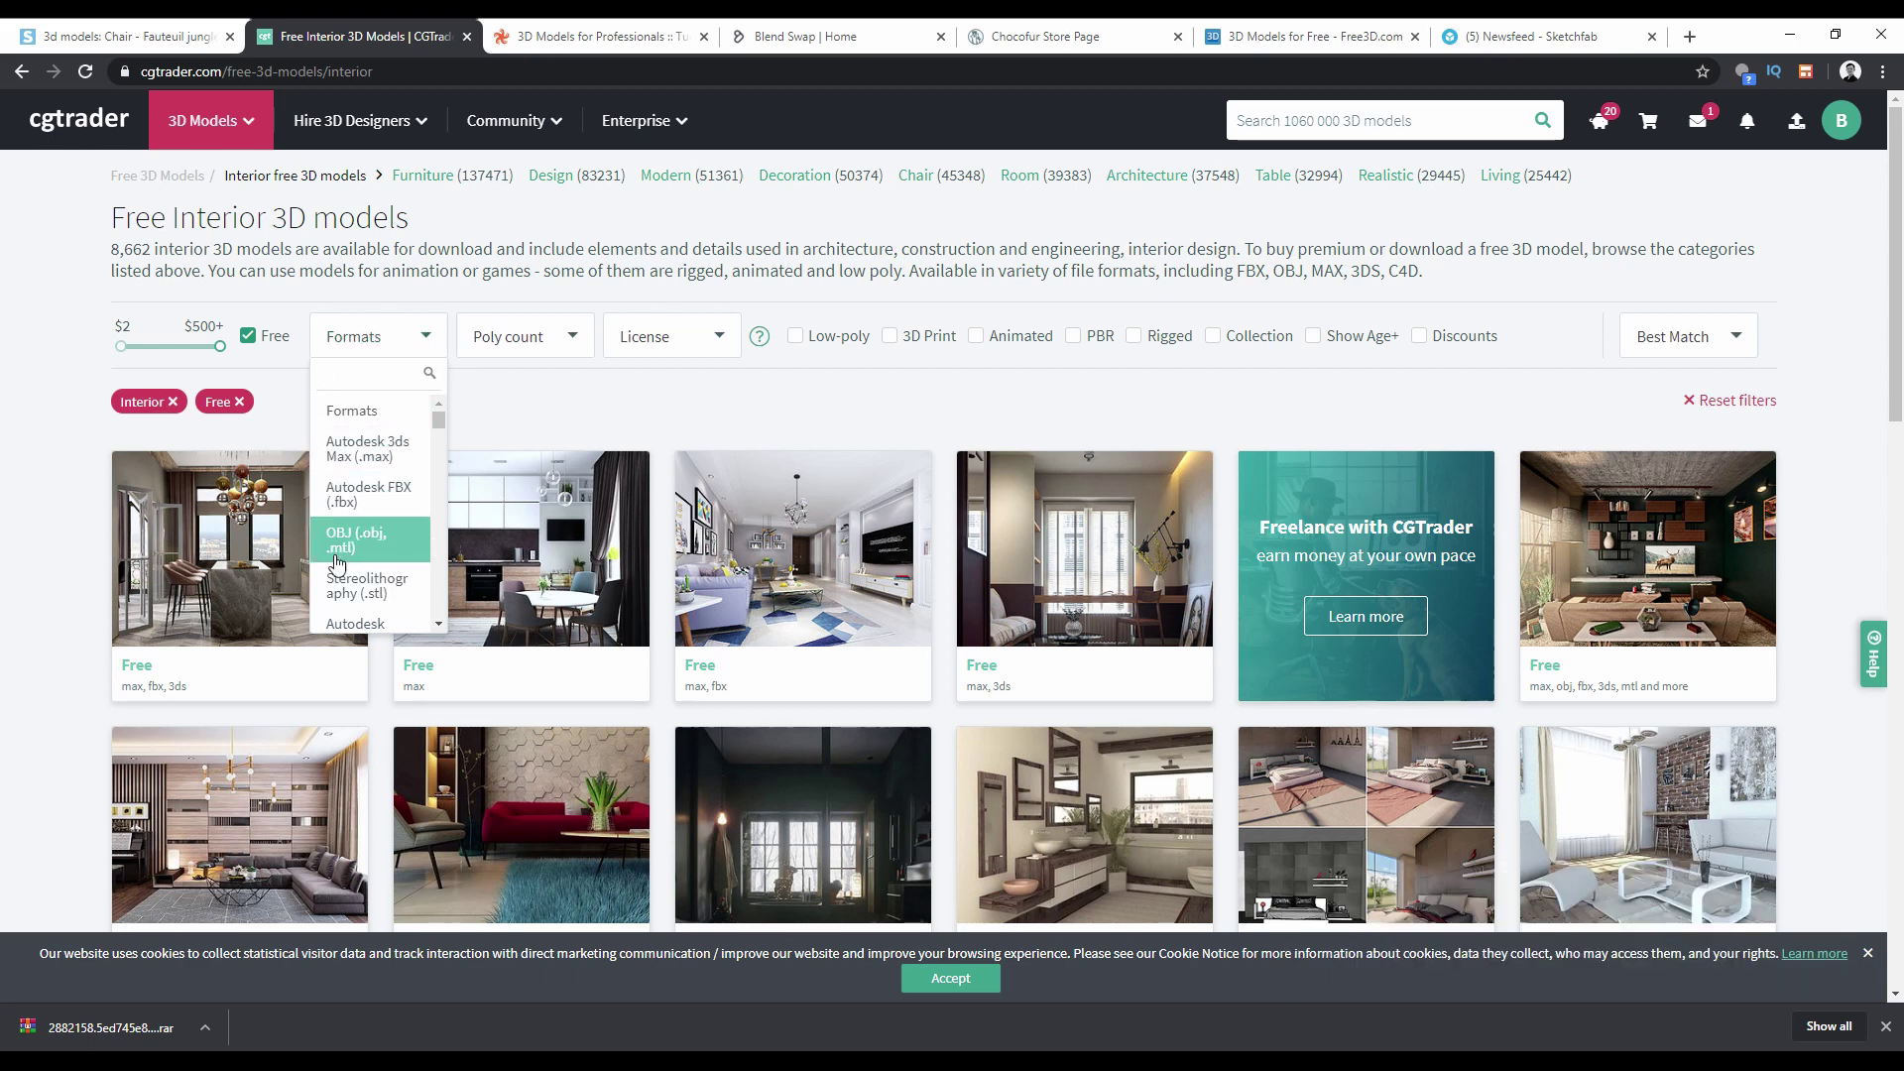
click(600, 396)
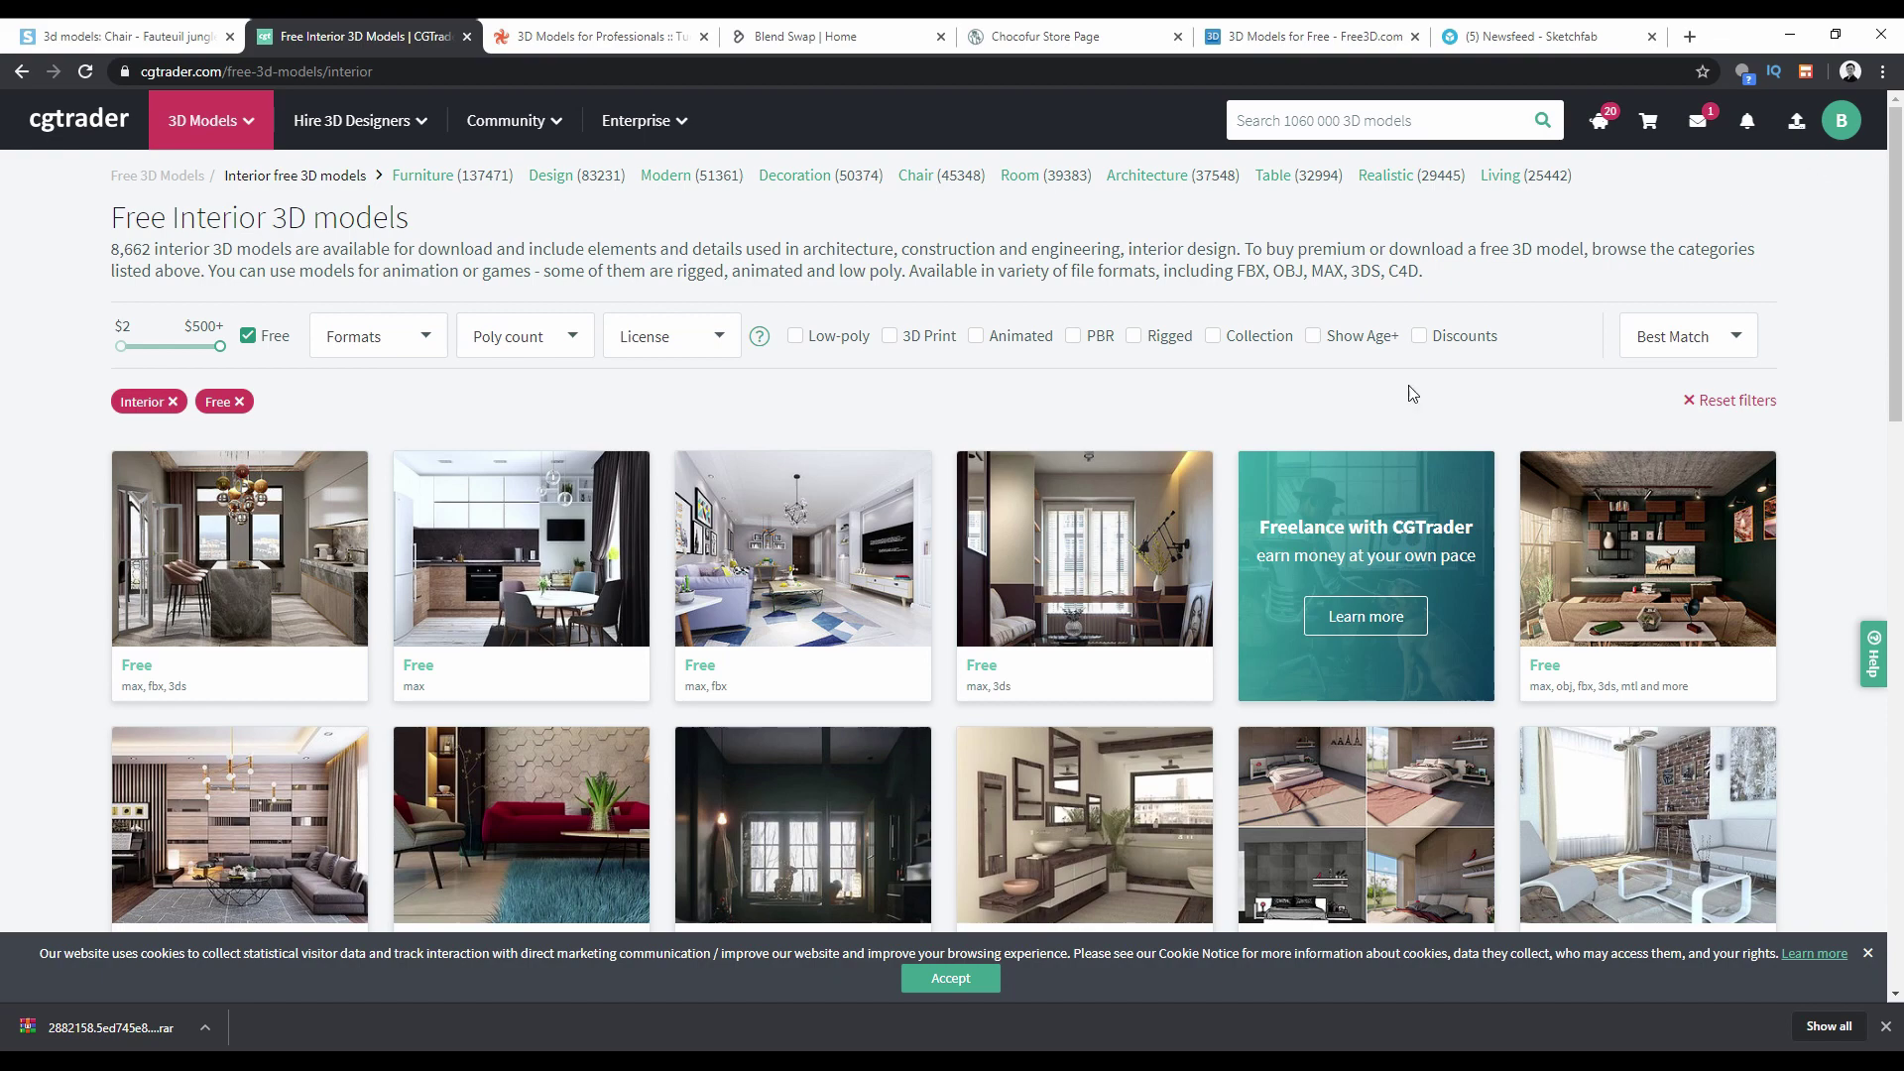
middle_click(521, 556)
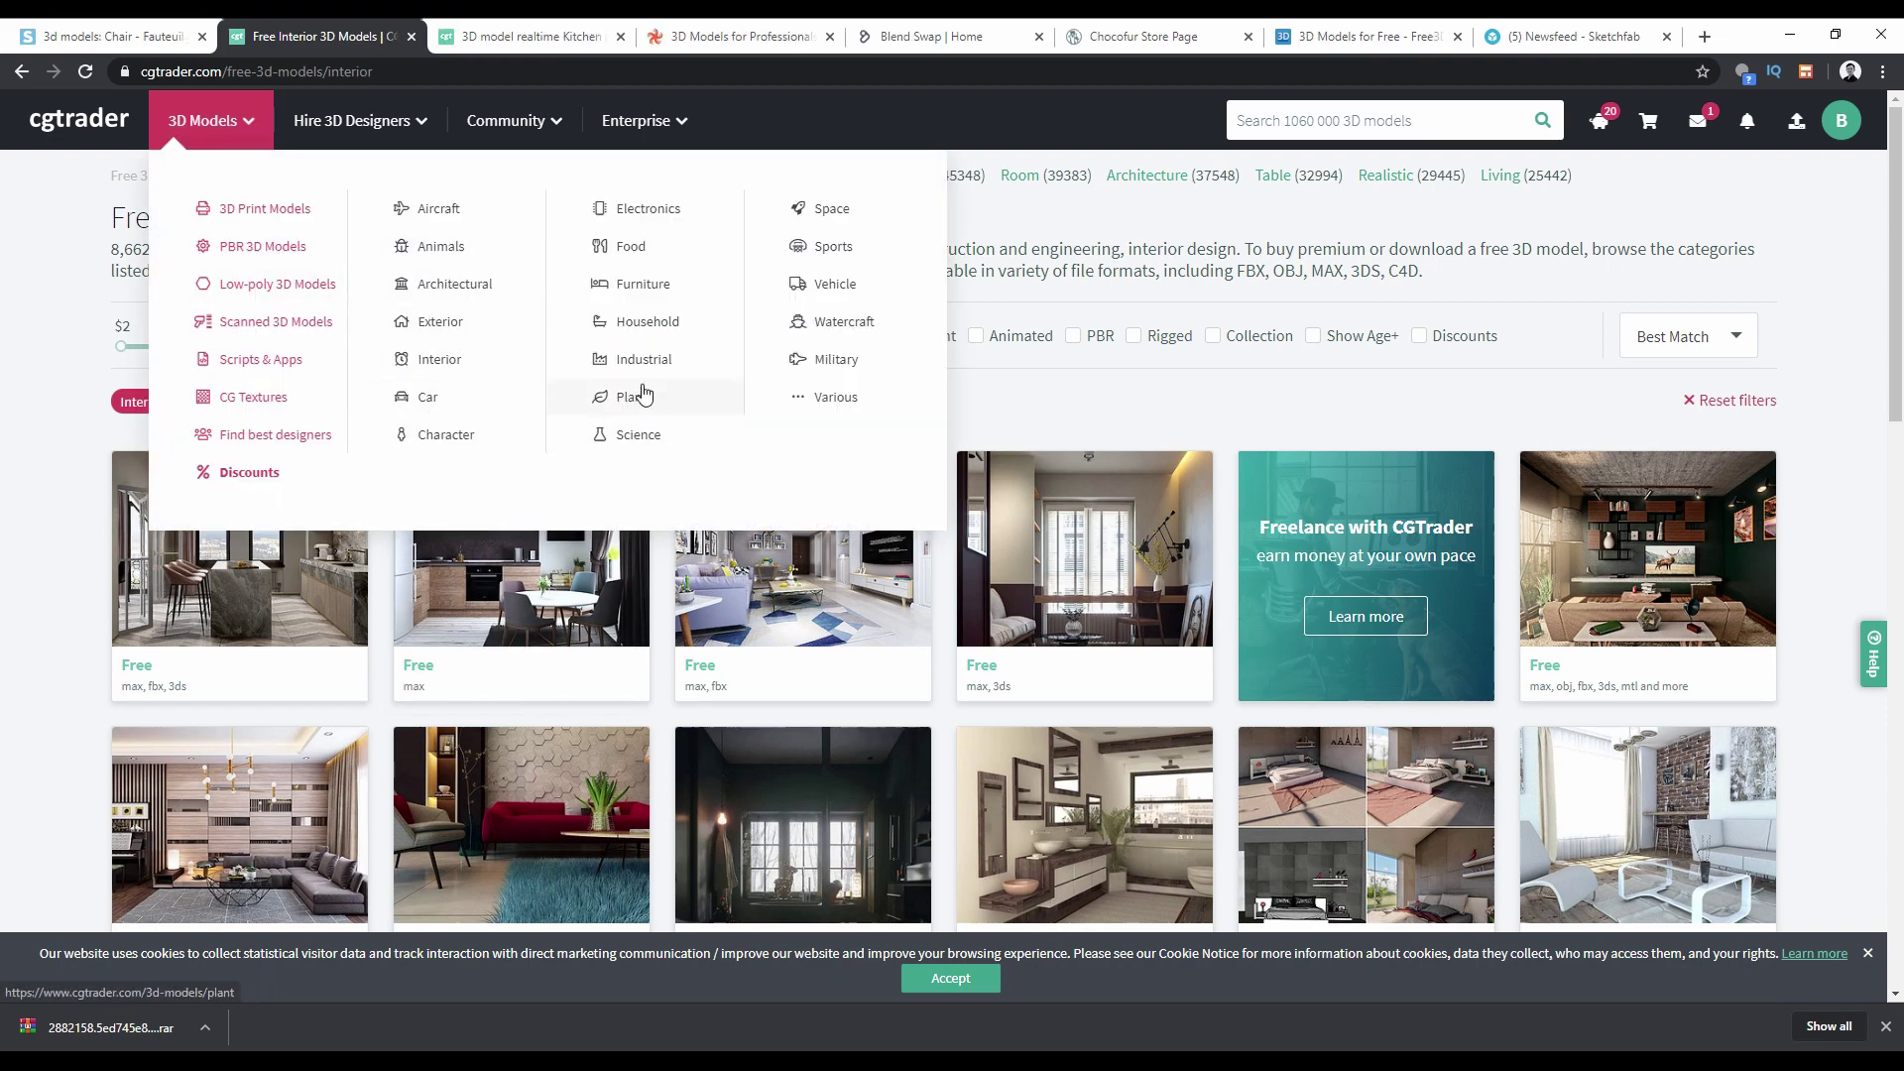
Switch to the Furniture category and show only the free models.
click(635, 285)
scroll(694, 595, down, 3)
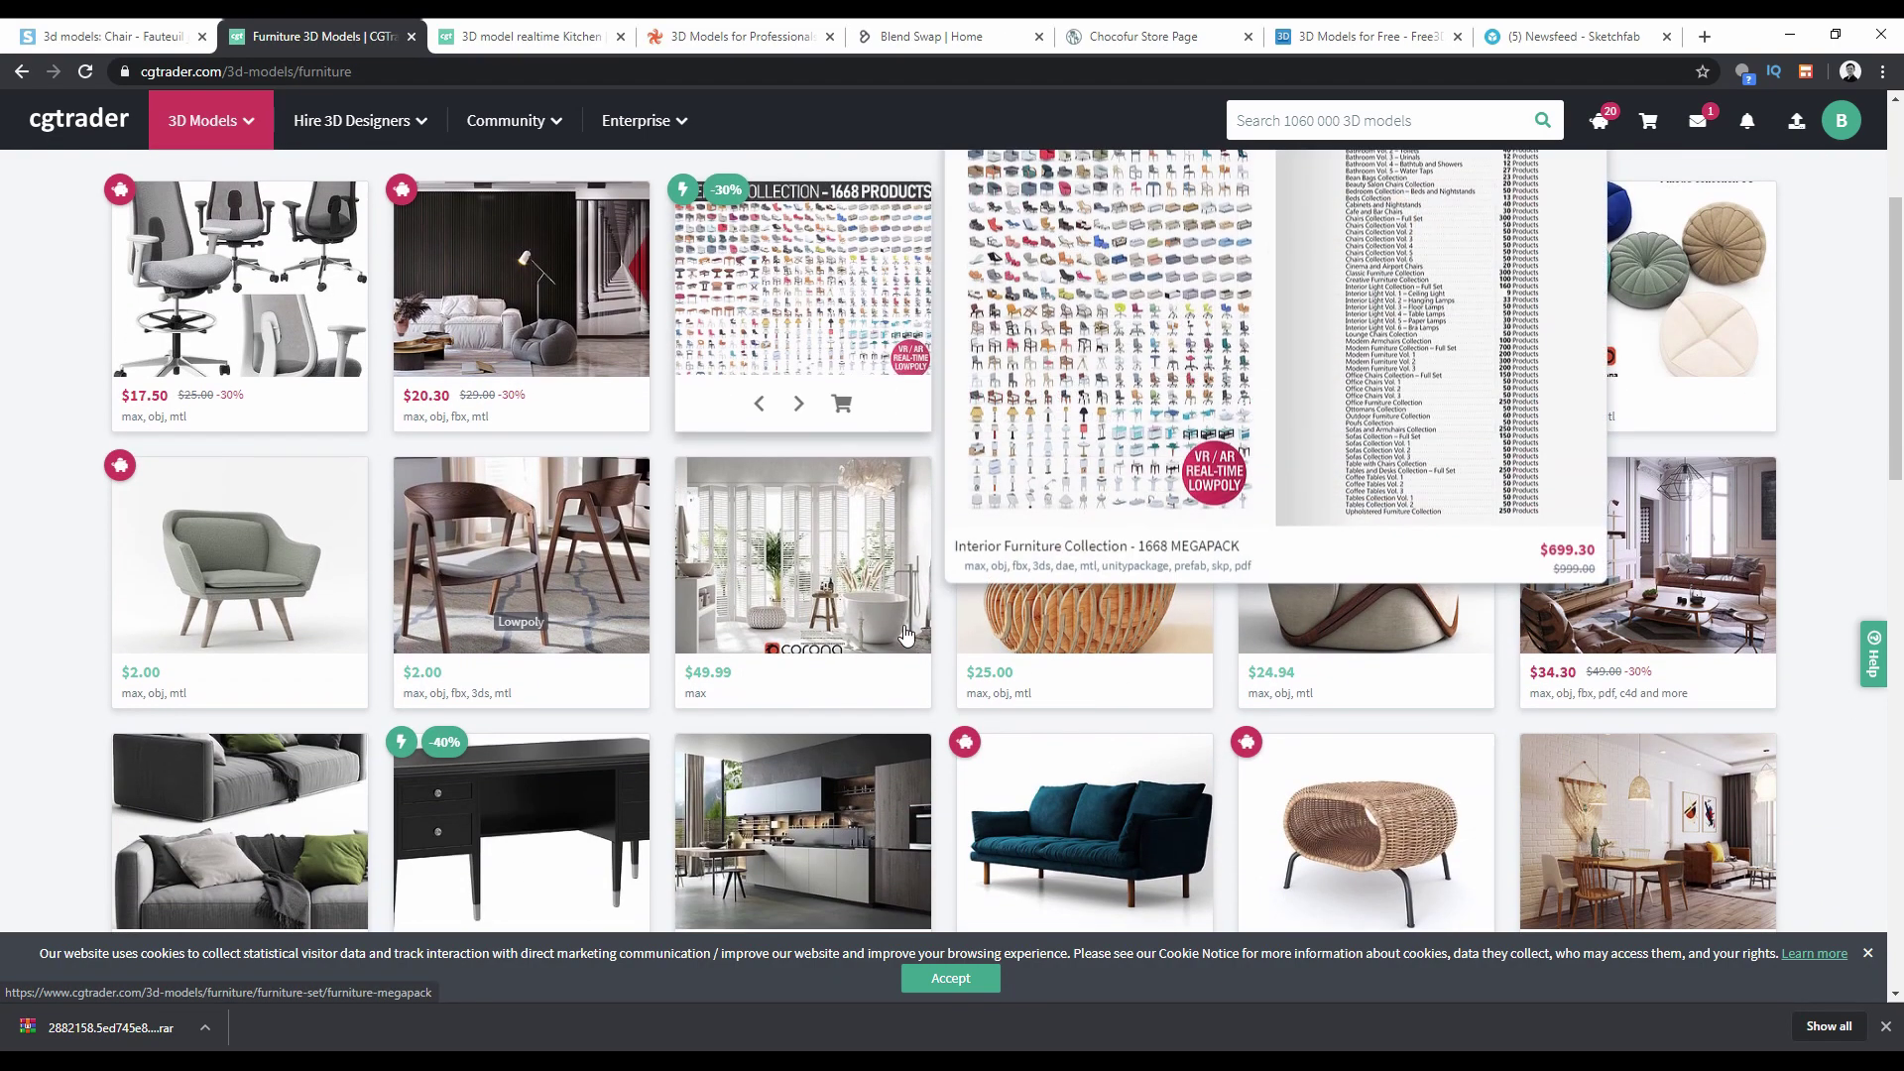
scroll(260, 387, up, 3)
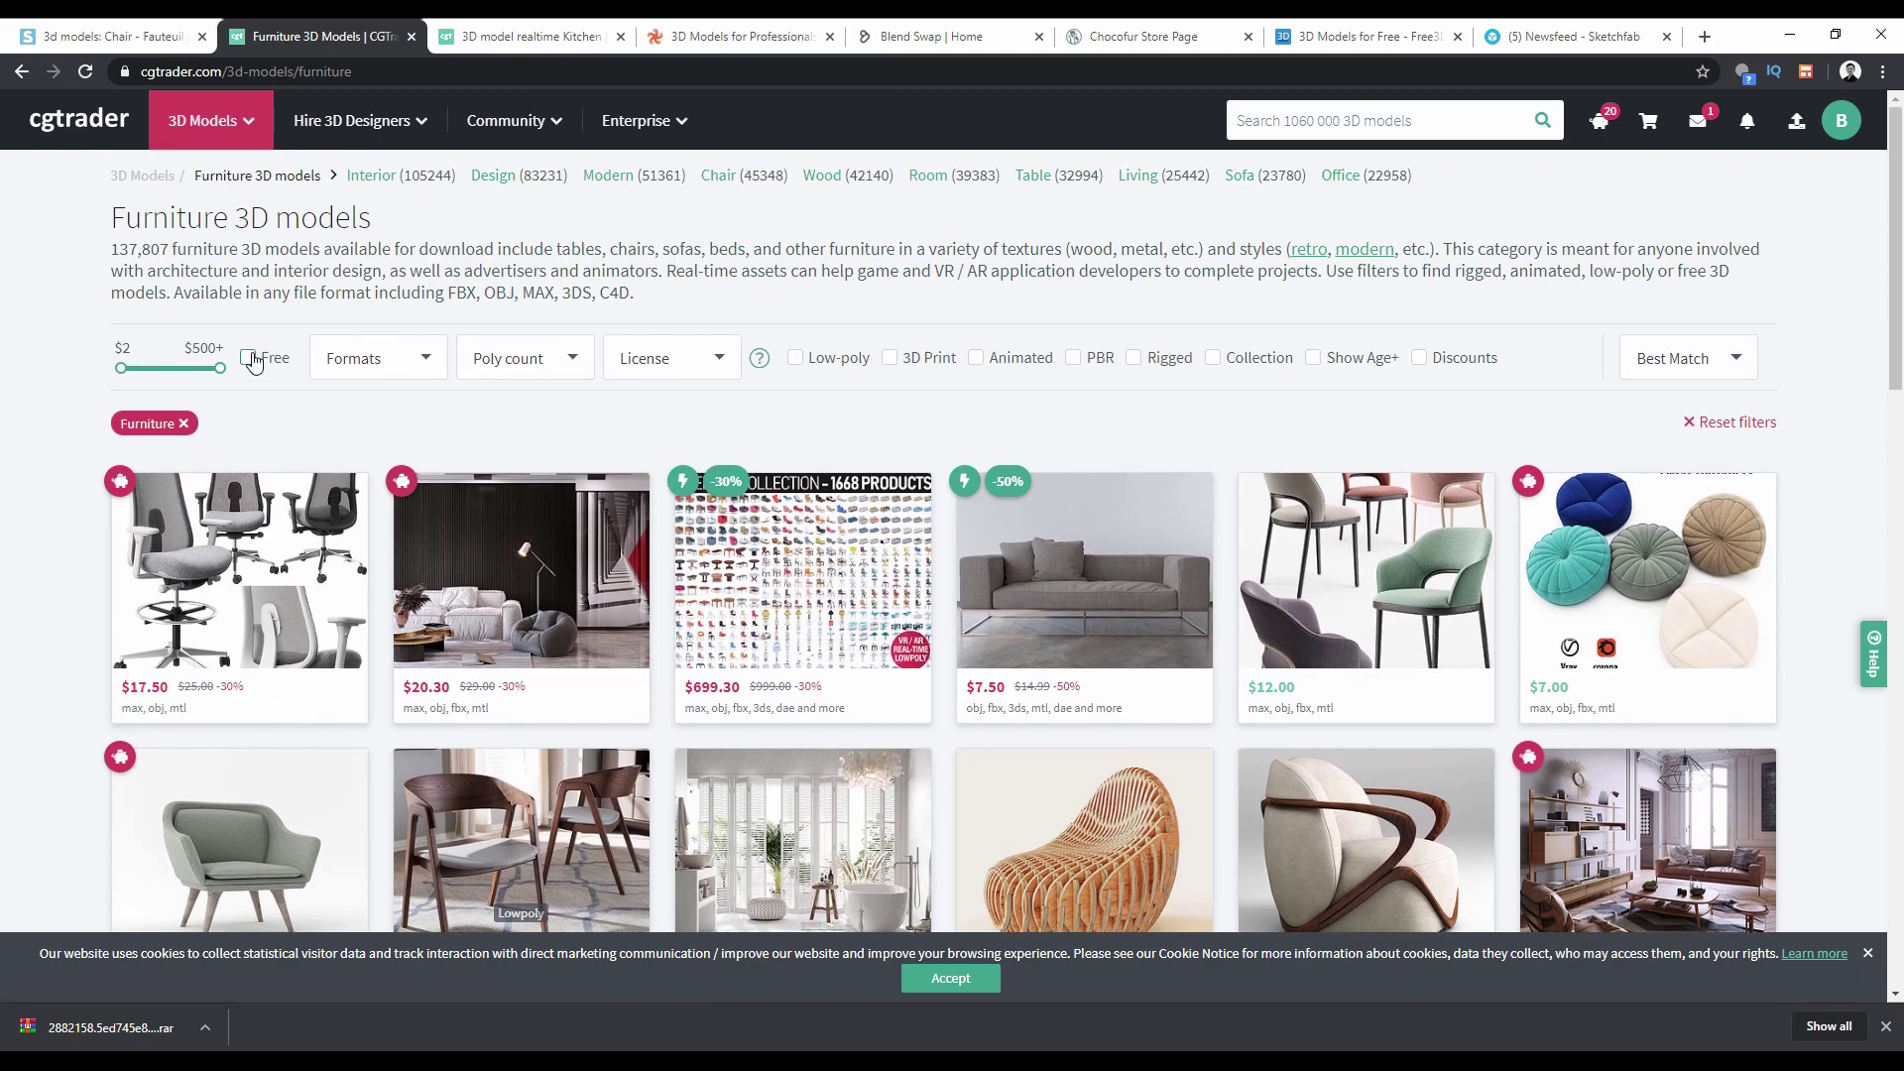
click(250, 358)
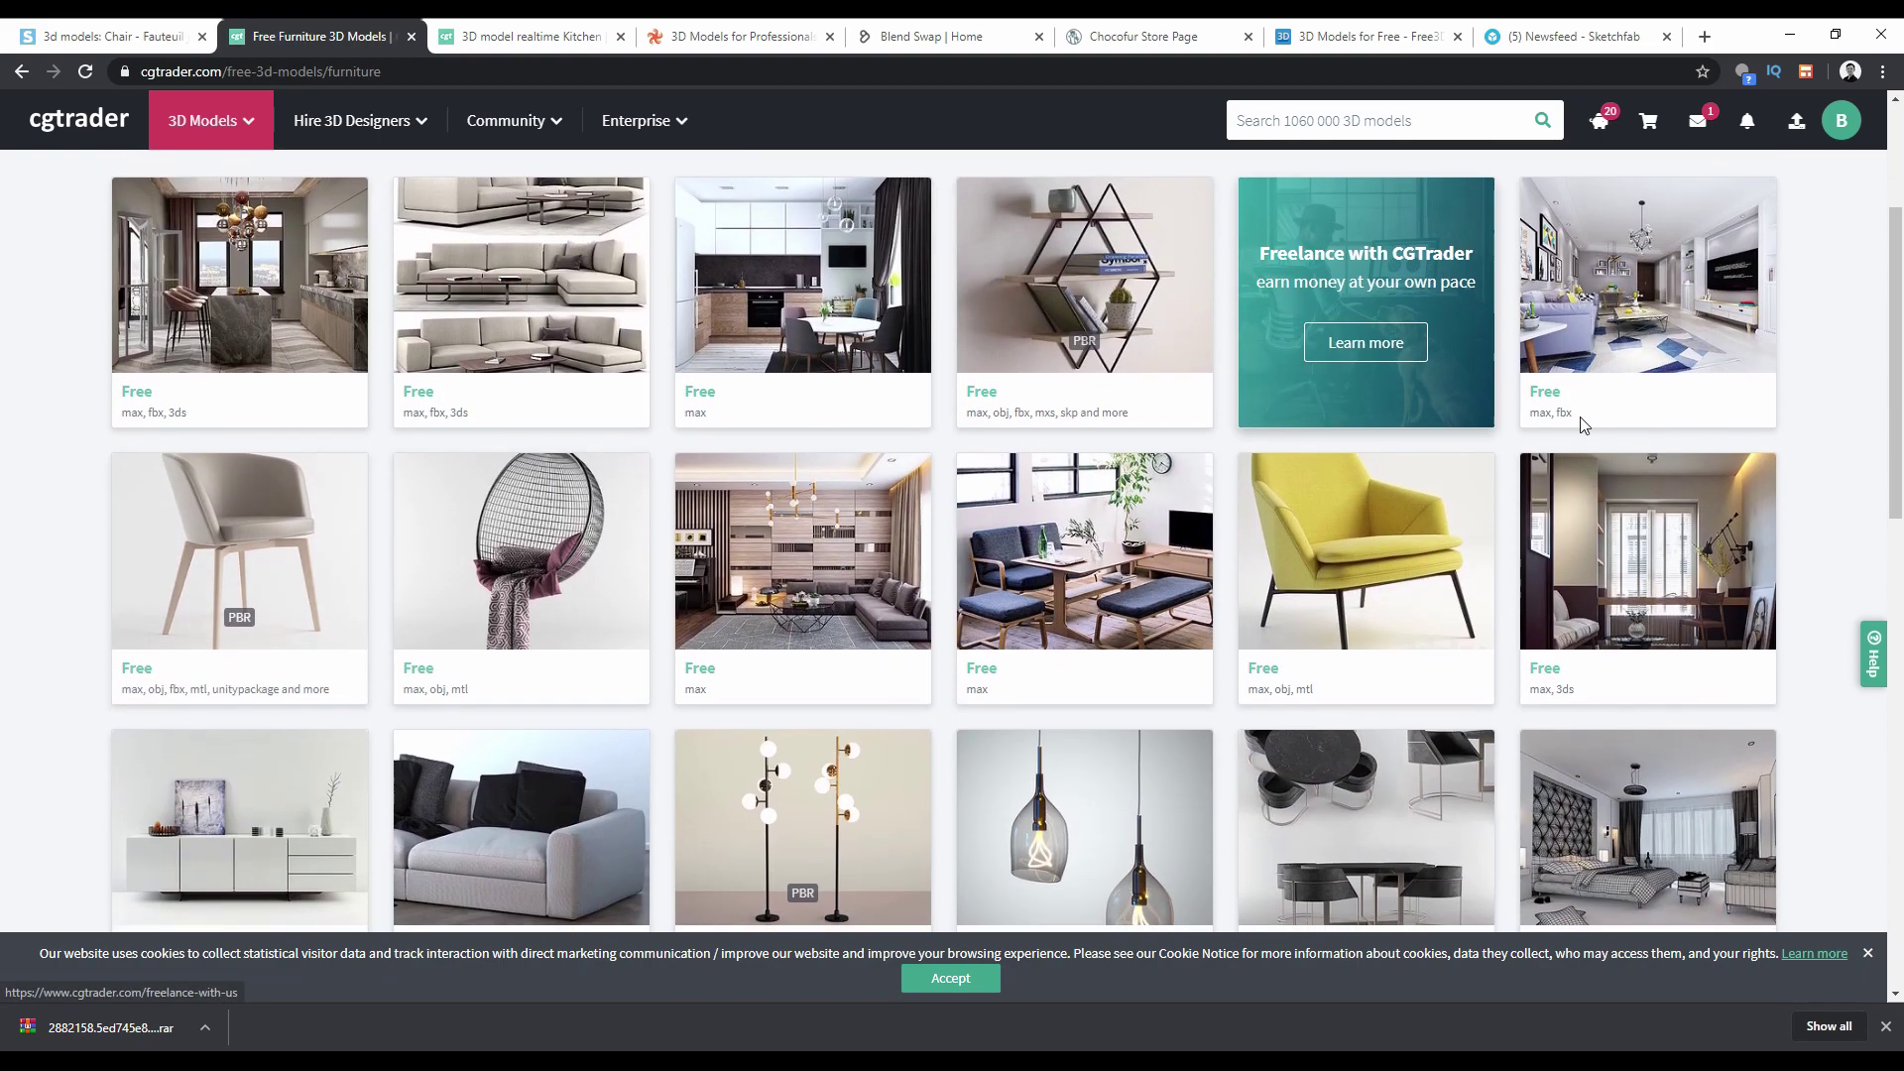
scroll(1538, 668, down, 3)
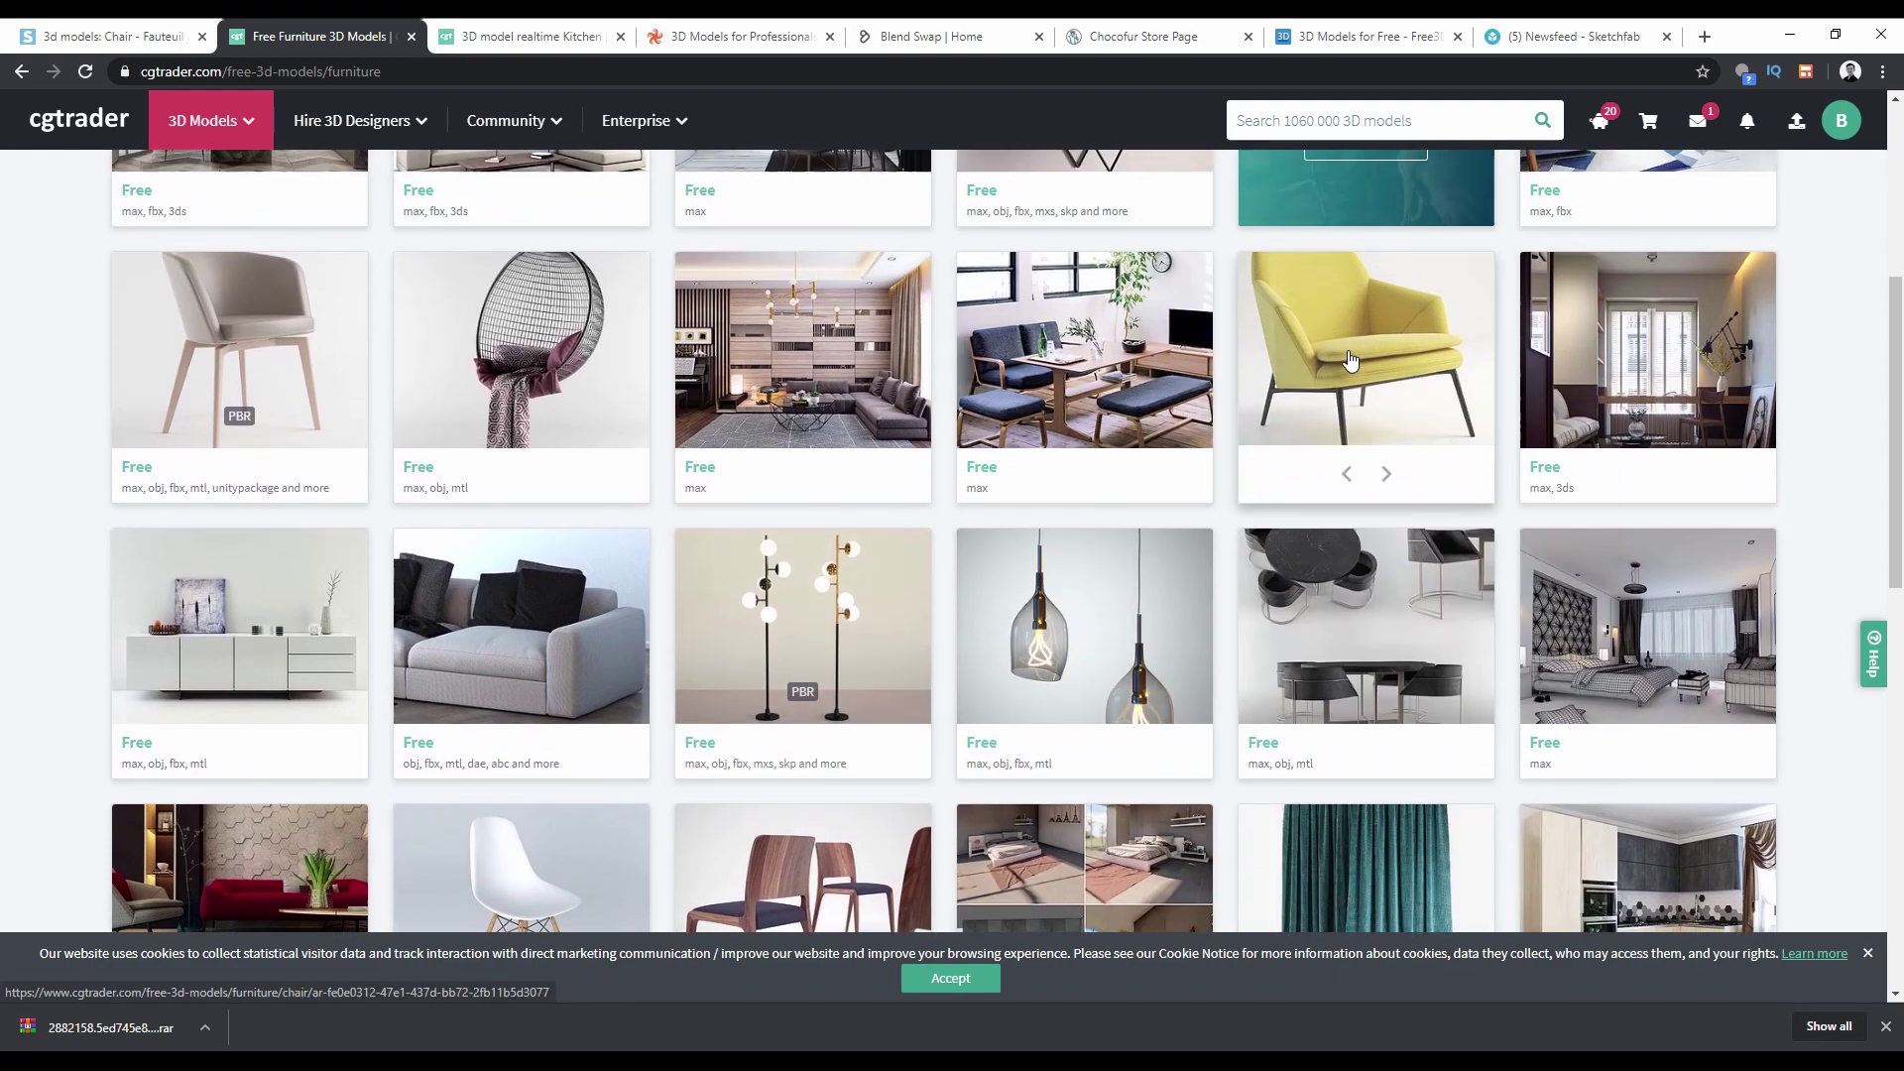
Open the free yellow armchair model and download its .rar archive once the files are prepared.
click(1350, 359)
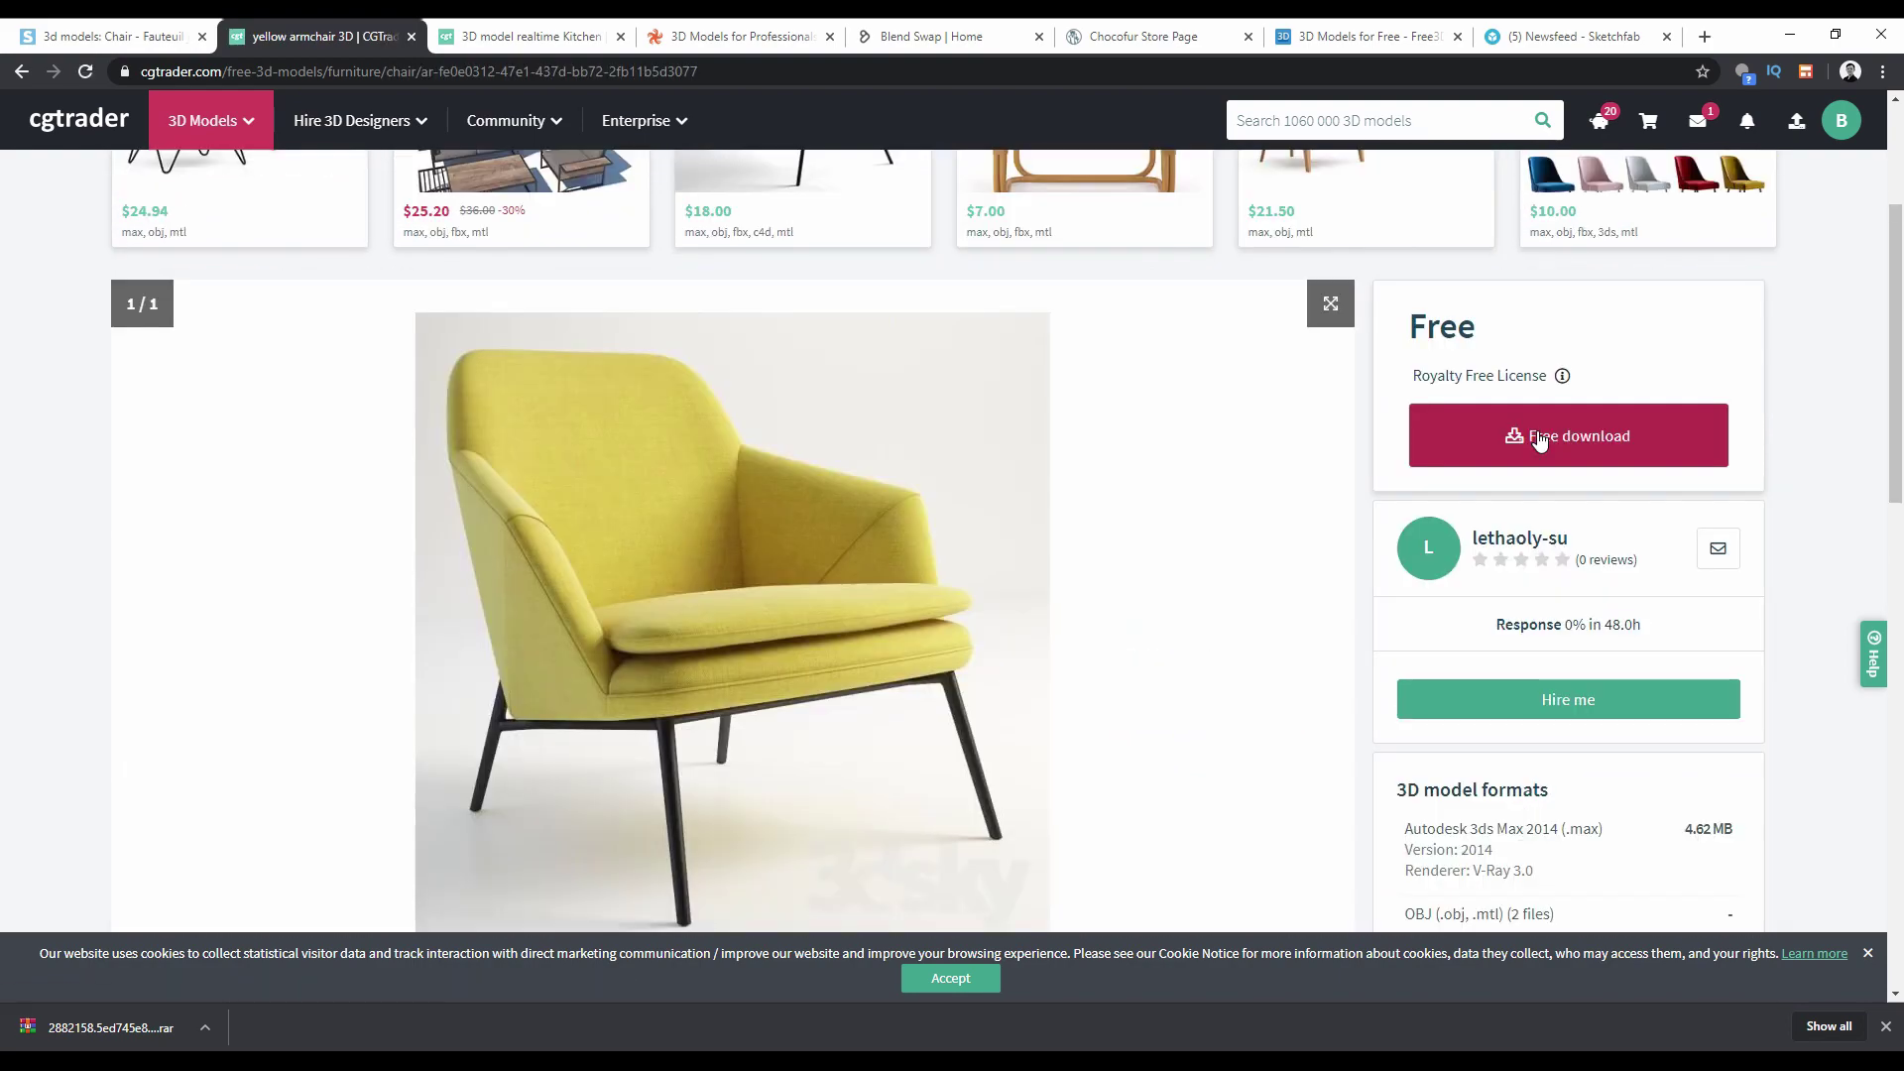
click(1487, 437)
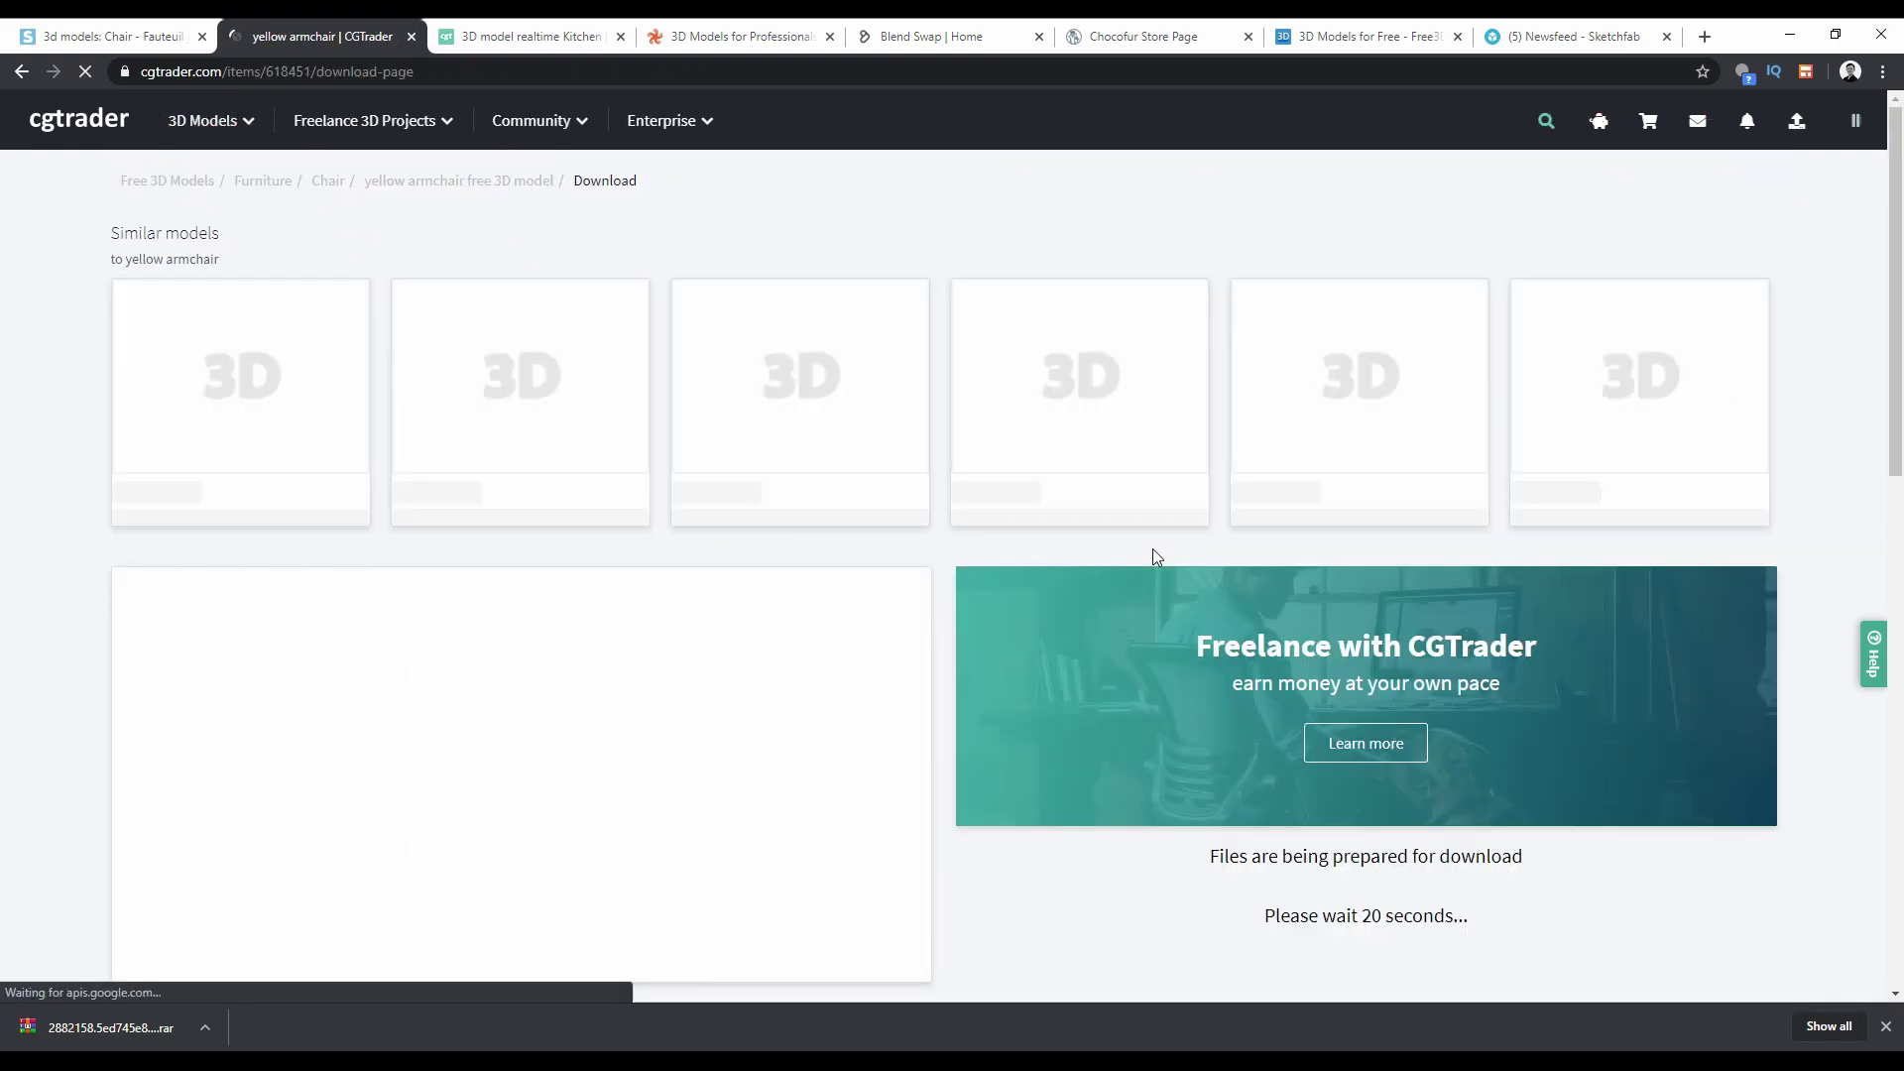
scroll(1145, 561, down, 2)
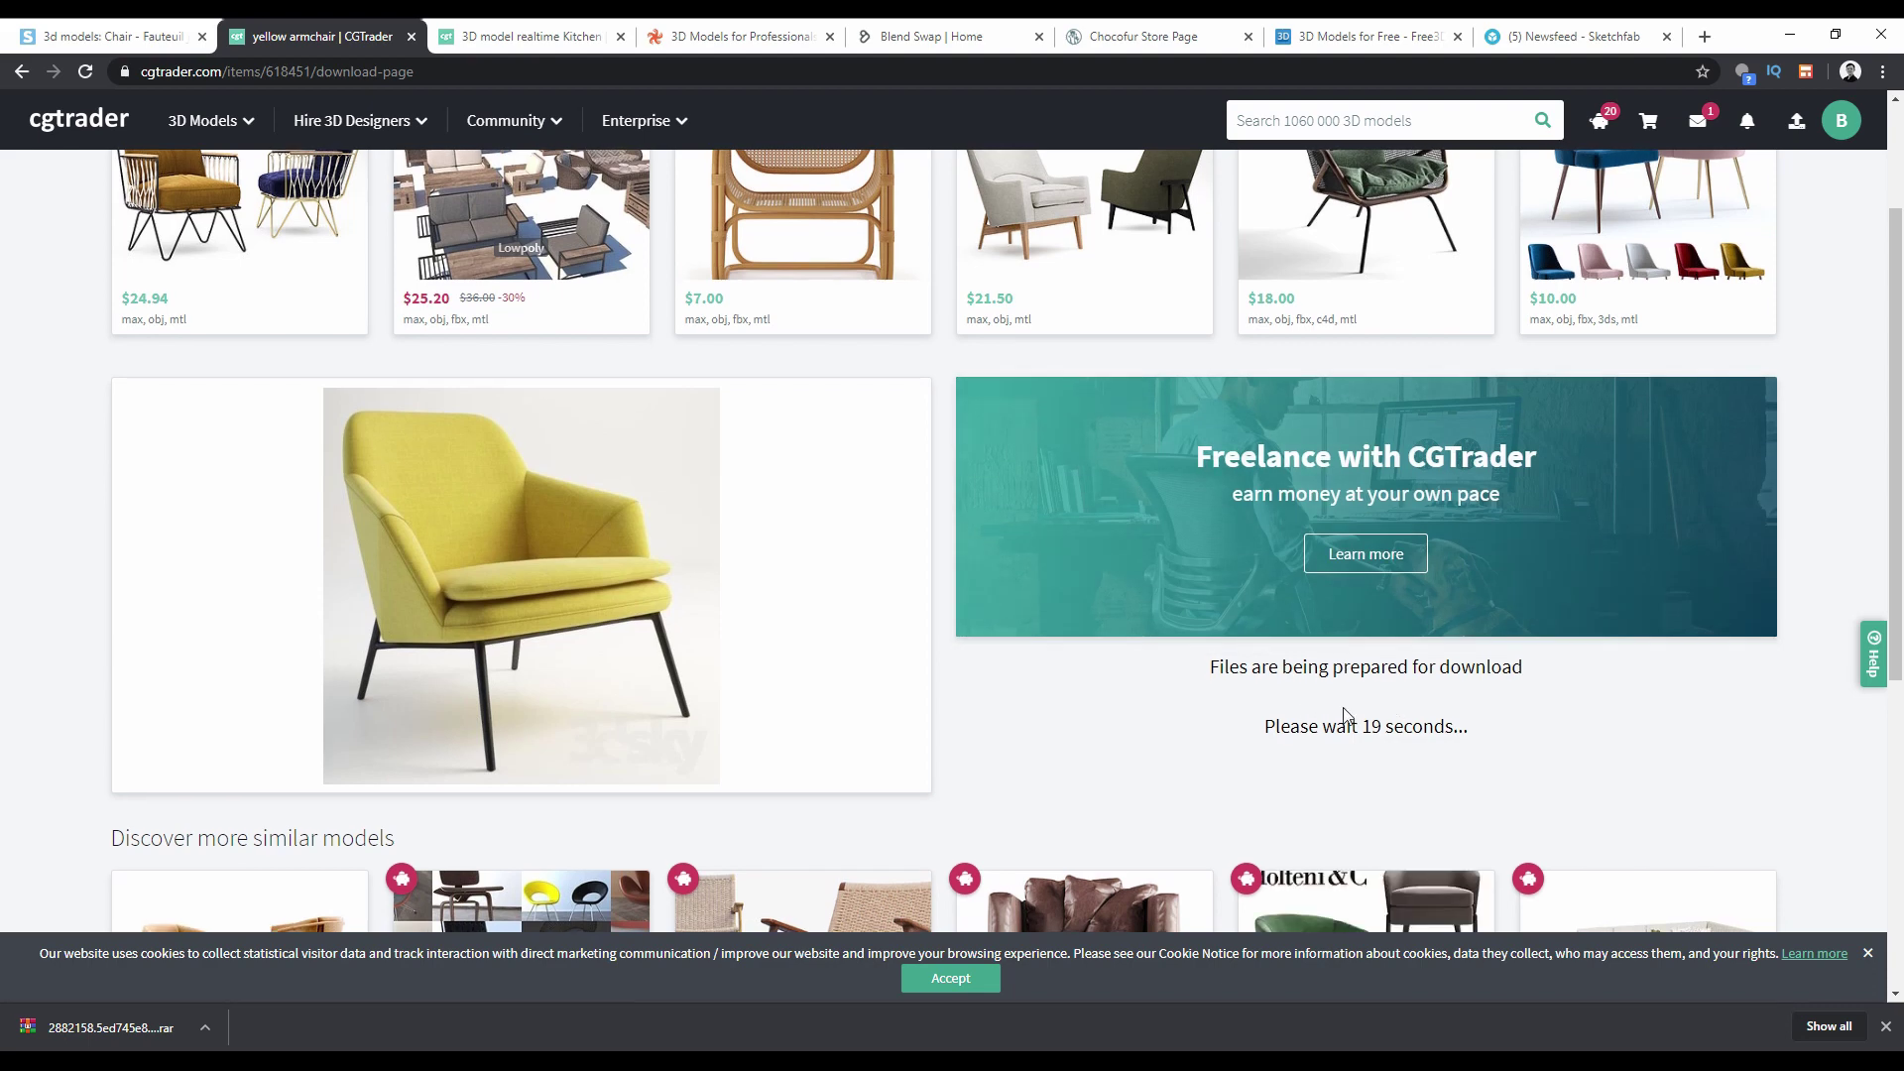
scroll(1334, 709, down, 2)
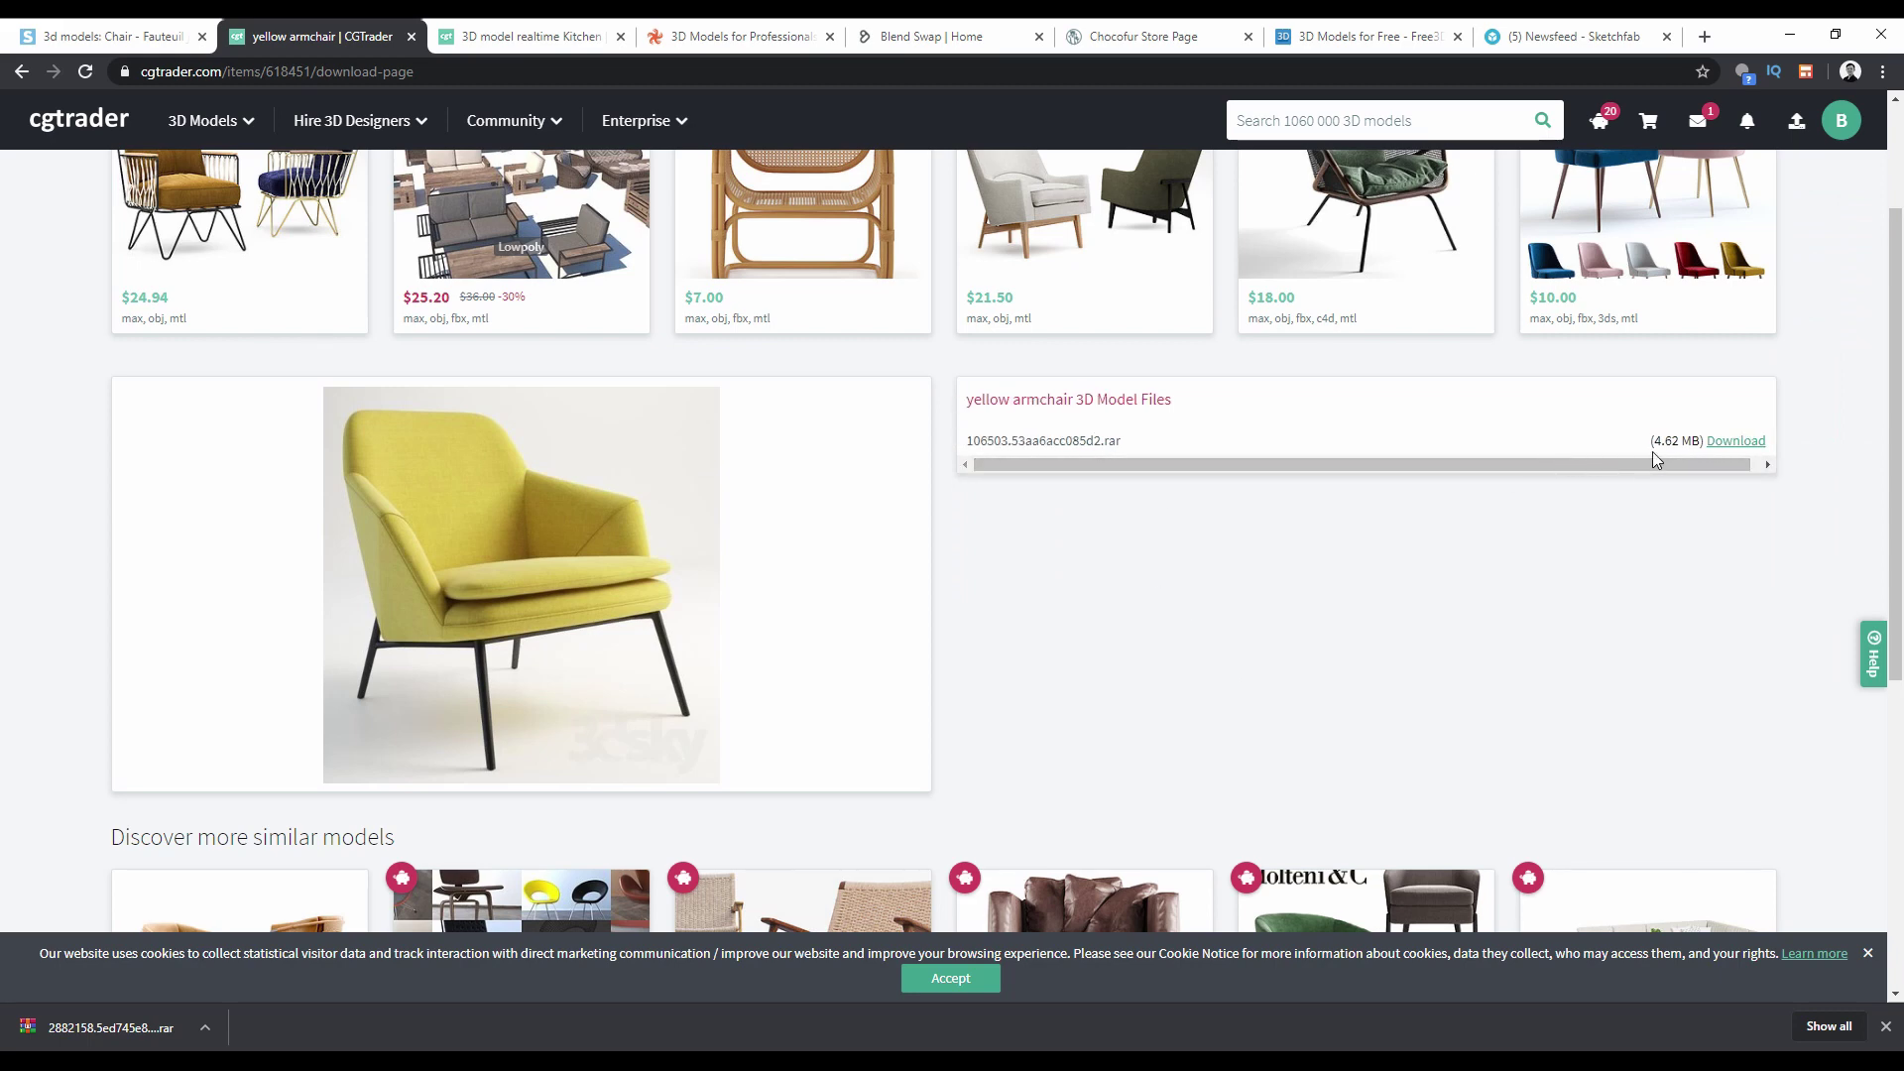
click(1088, 440)
Close the kitchen model's tab, switch to the TurboSquid site and browse its Furnishings category.
click(620, 36)
click(497, 21)
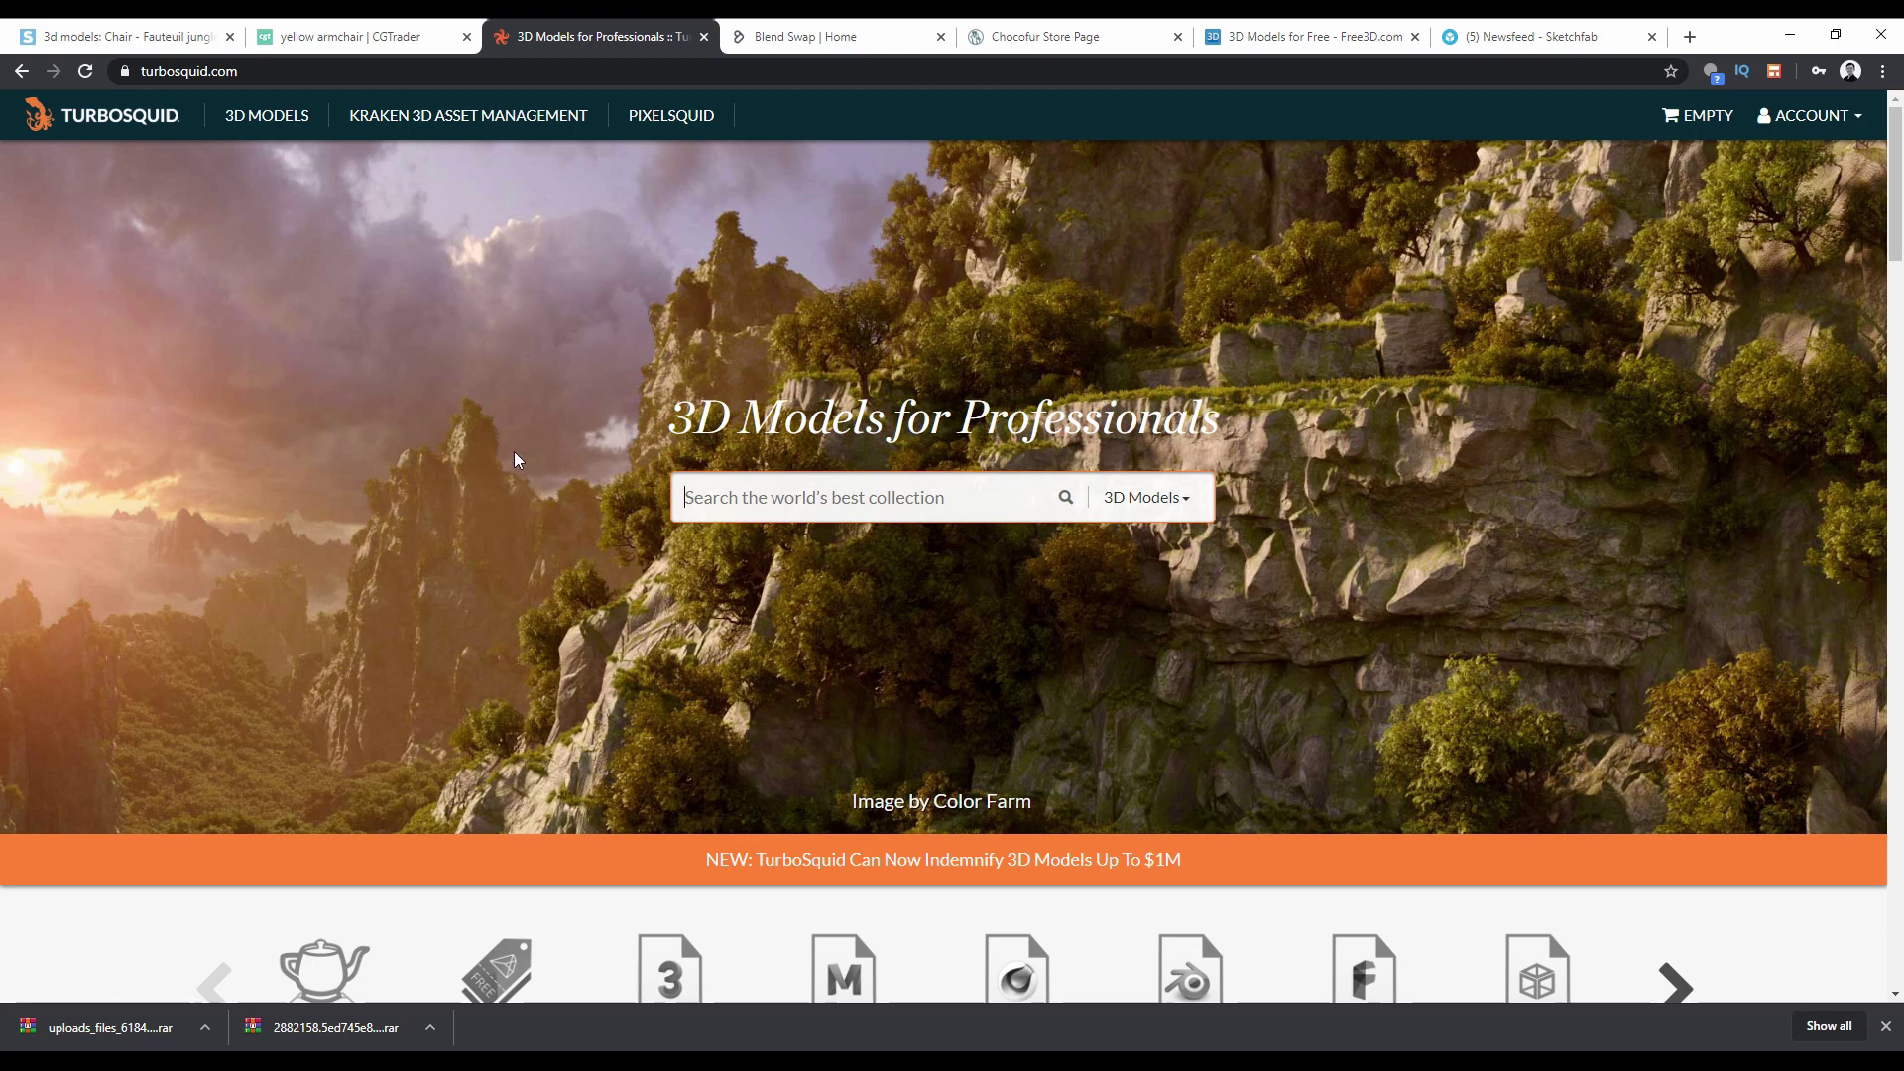
mouse_move(235, 119)
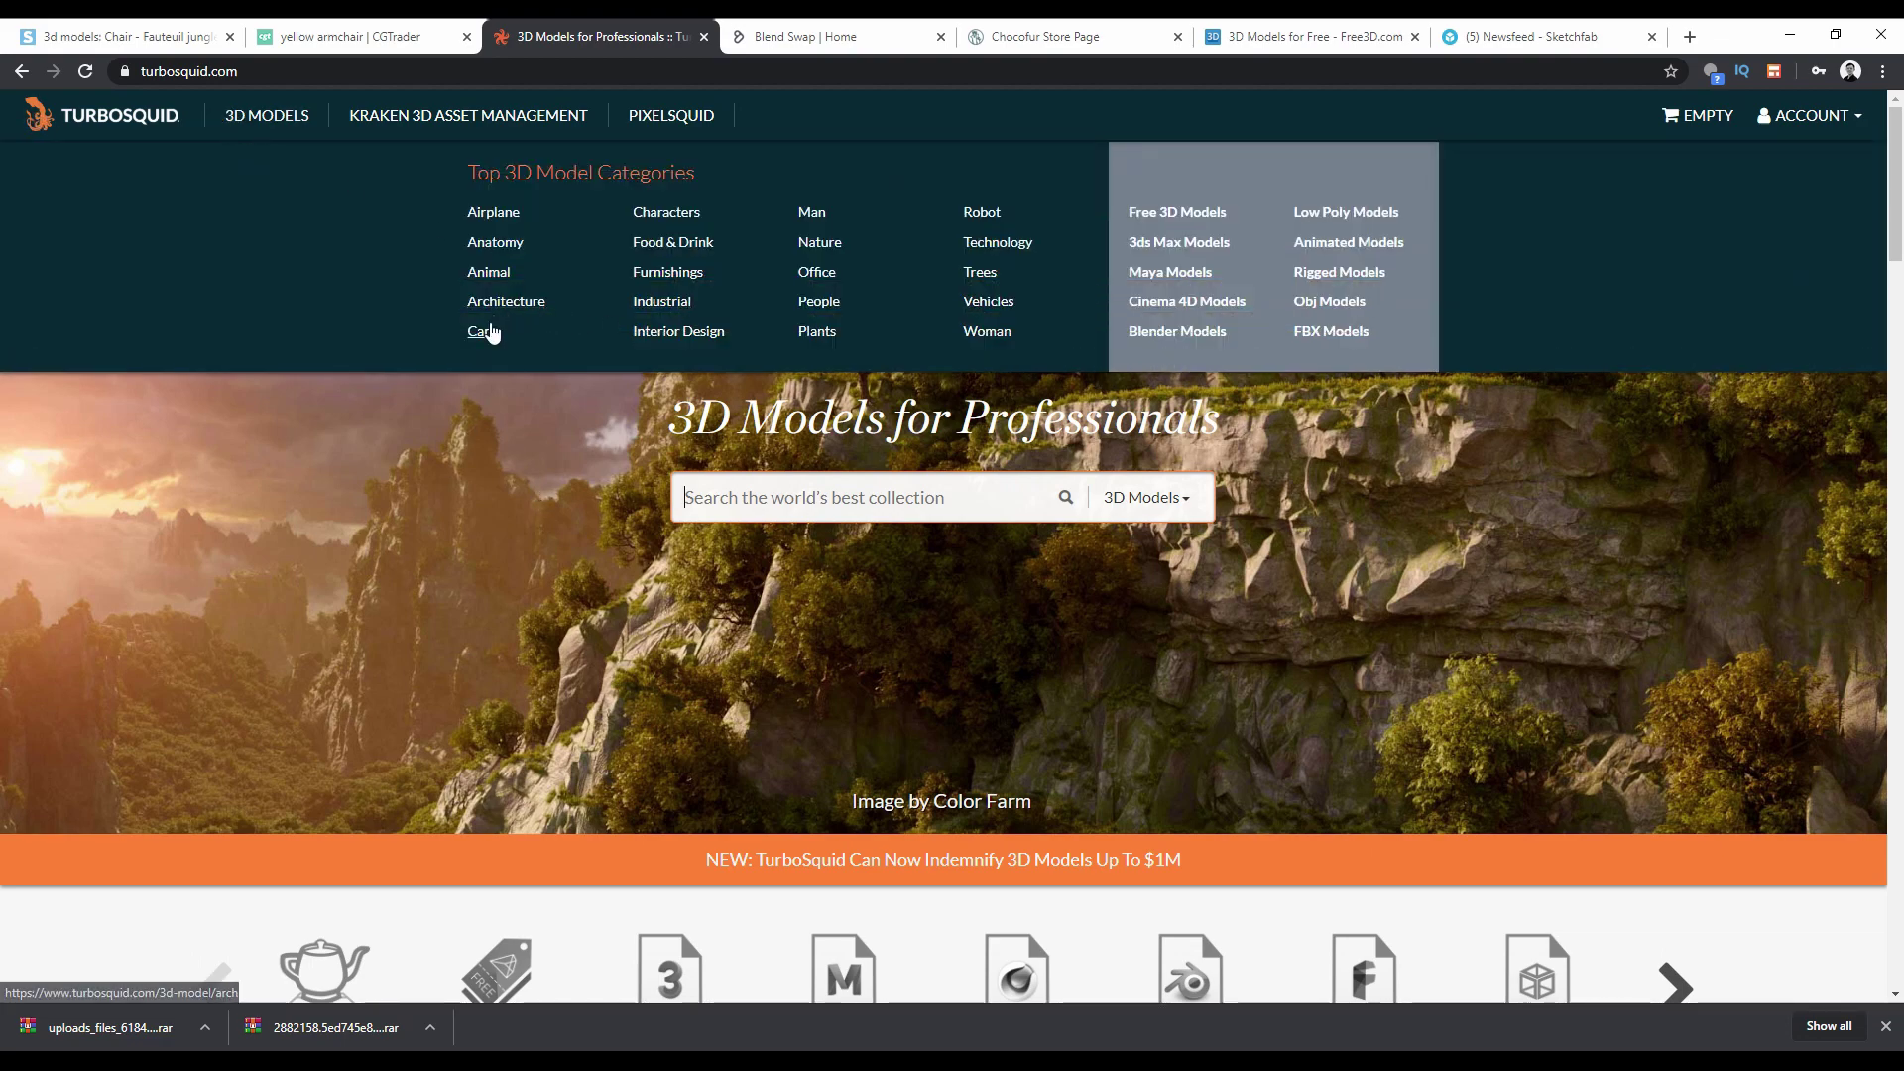
click(694, 332)
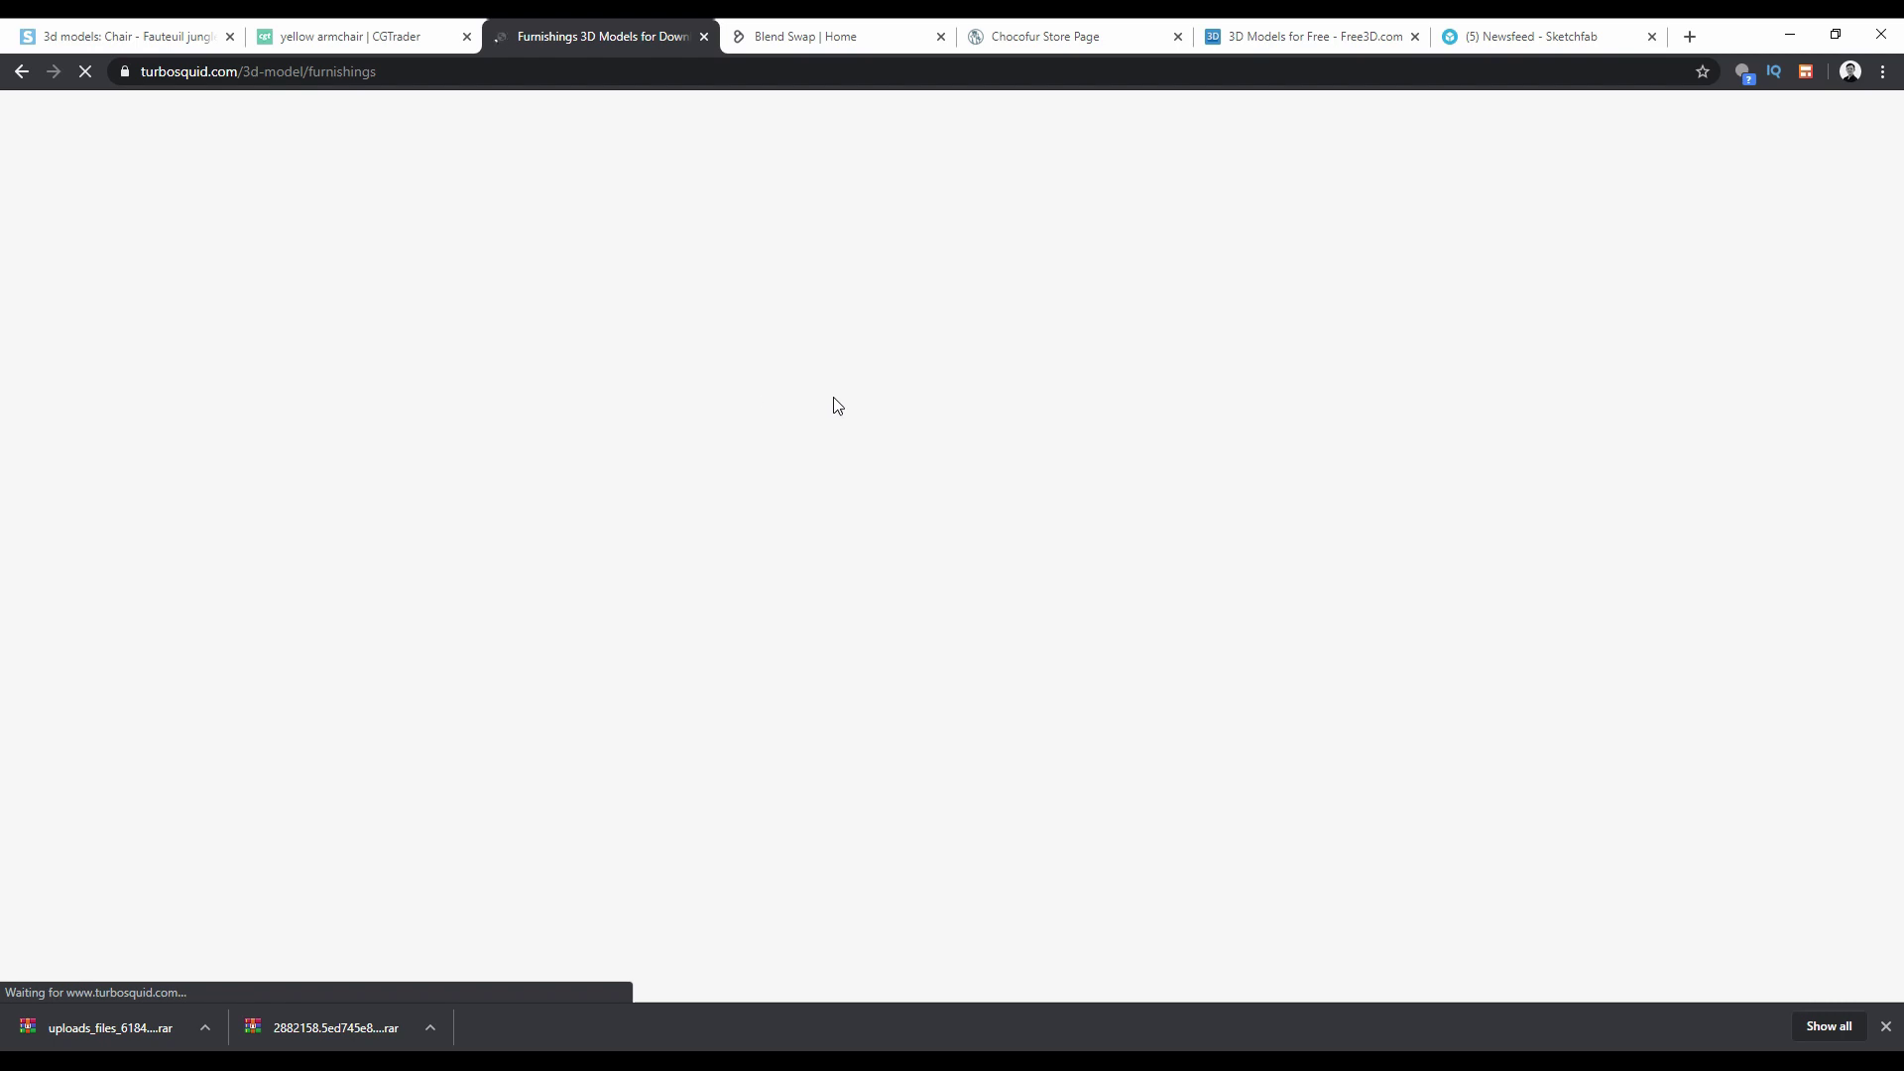
scroll(754, 565, down, 2)
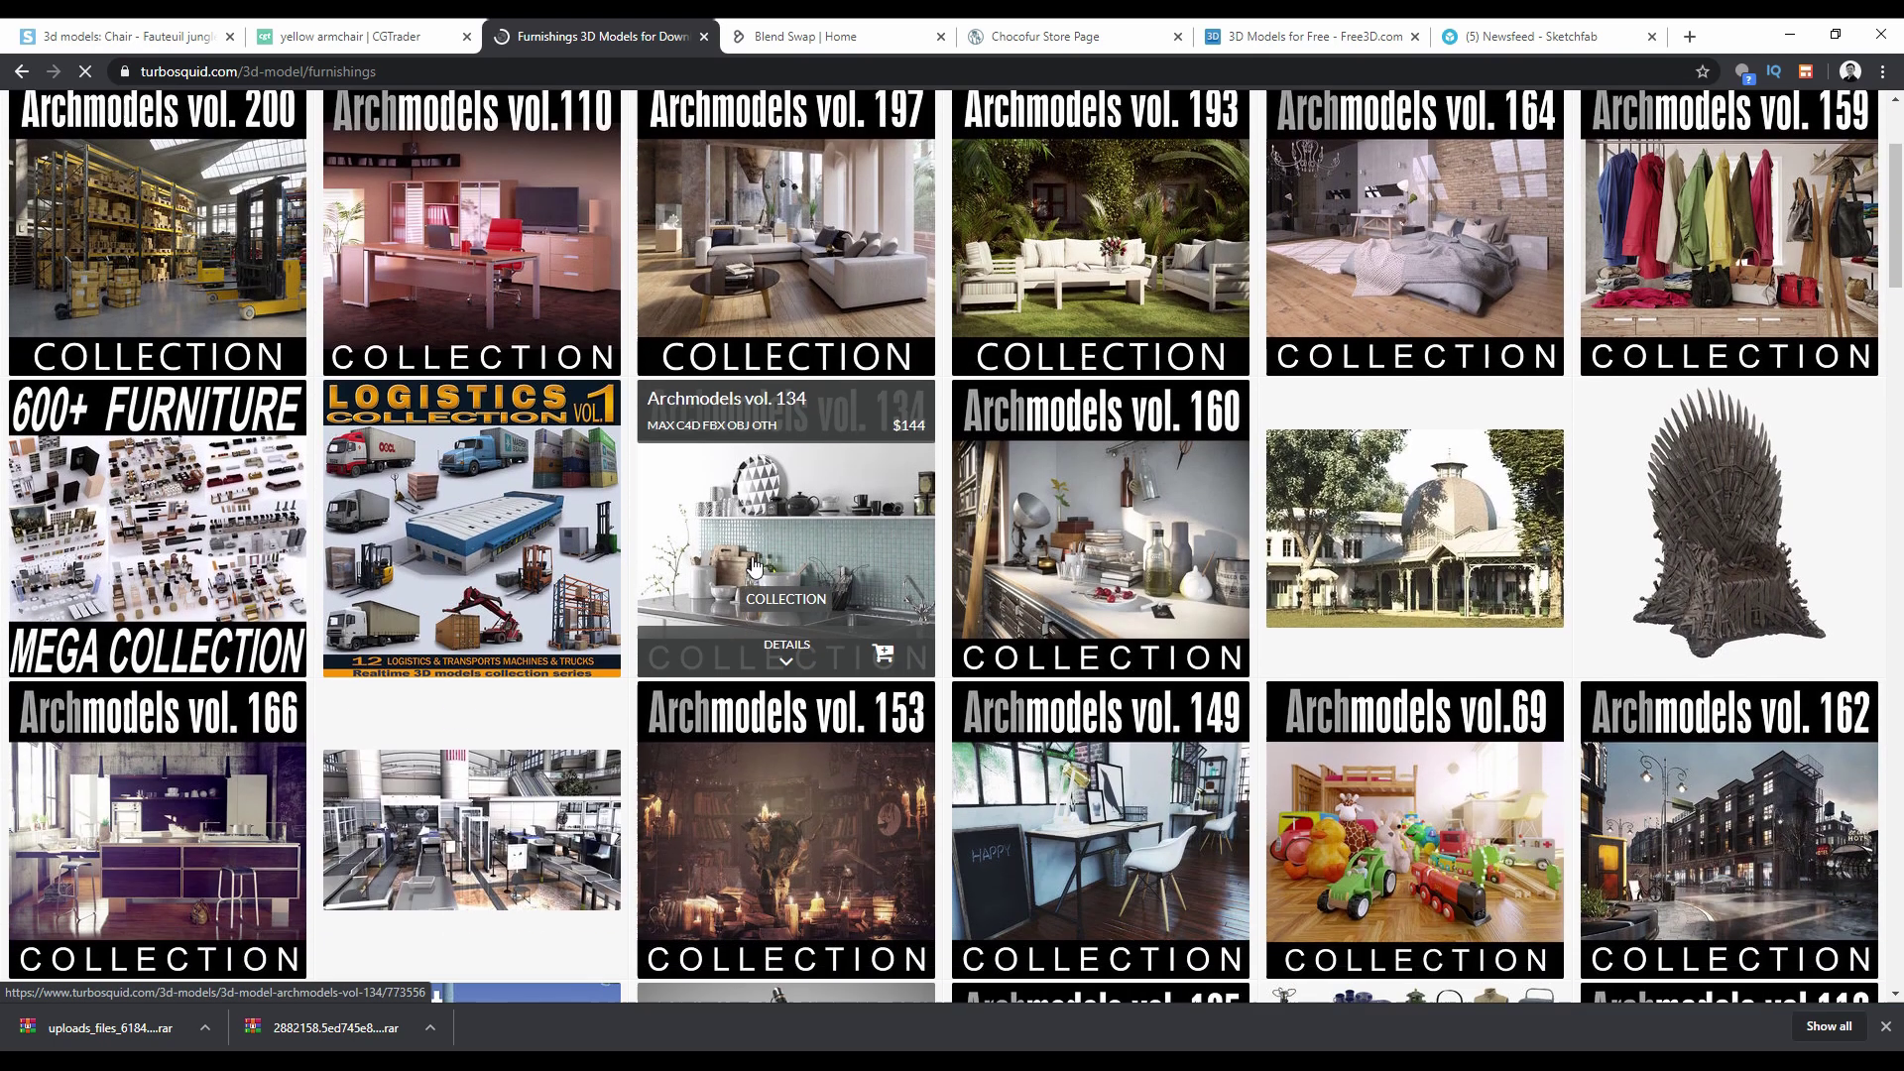
scroll(754, 565, down, 4)
scroll(710, 620, up, 5)
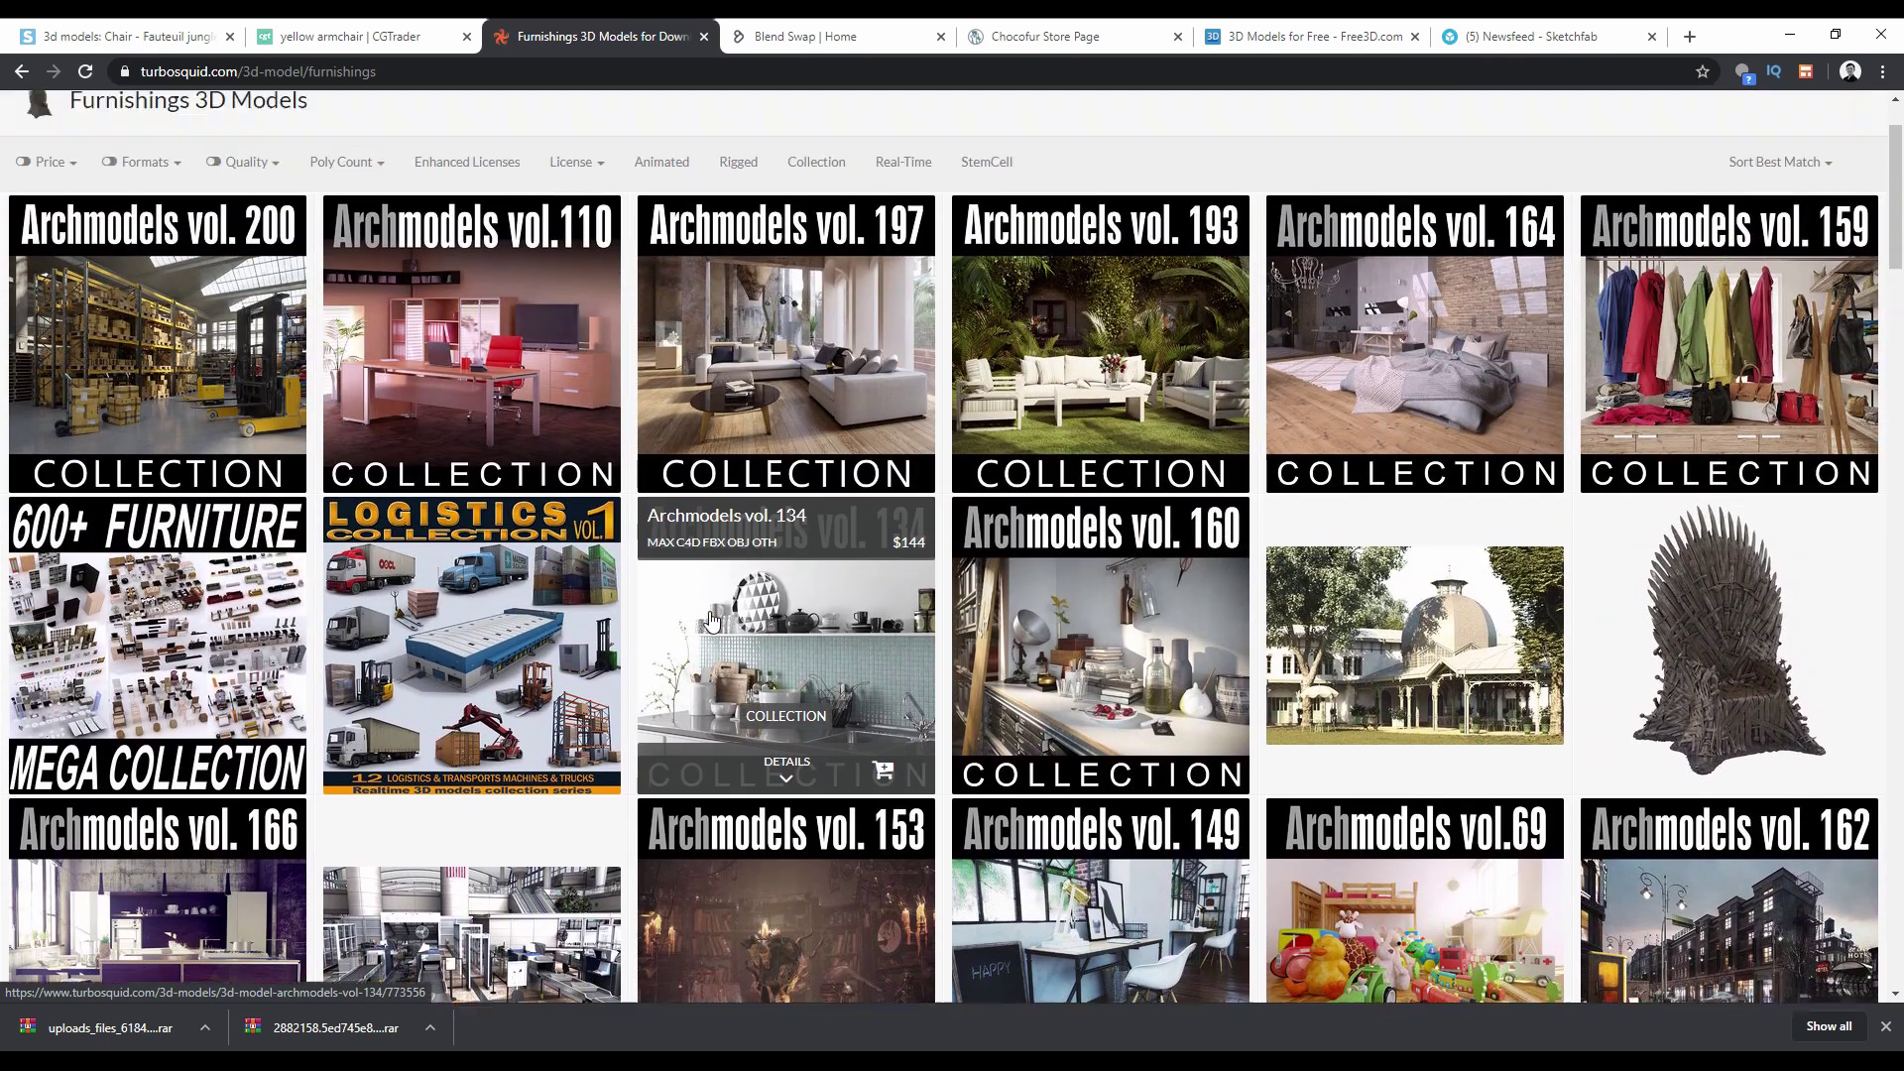
scroll(710, 620, up, 1)
Limit the Furnishings models to free ones with a custom price range of 0 to 0, and browse them.
click(46, 278)
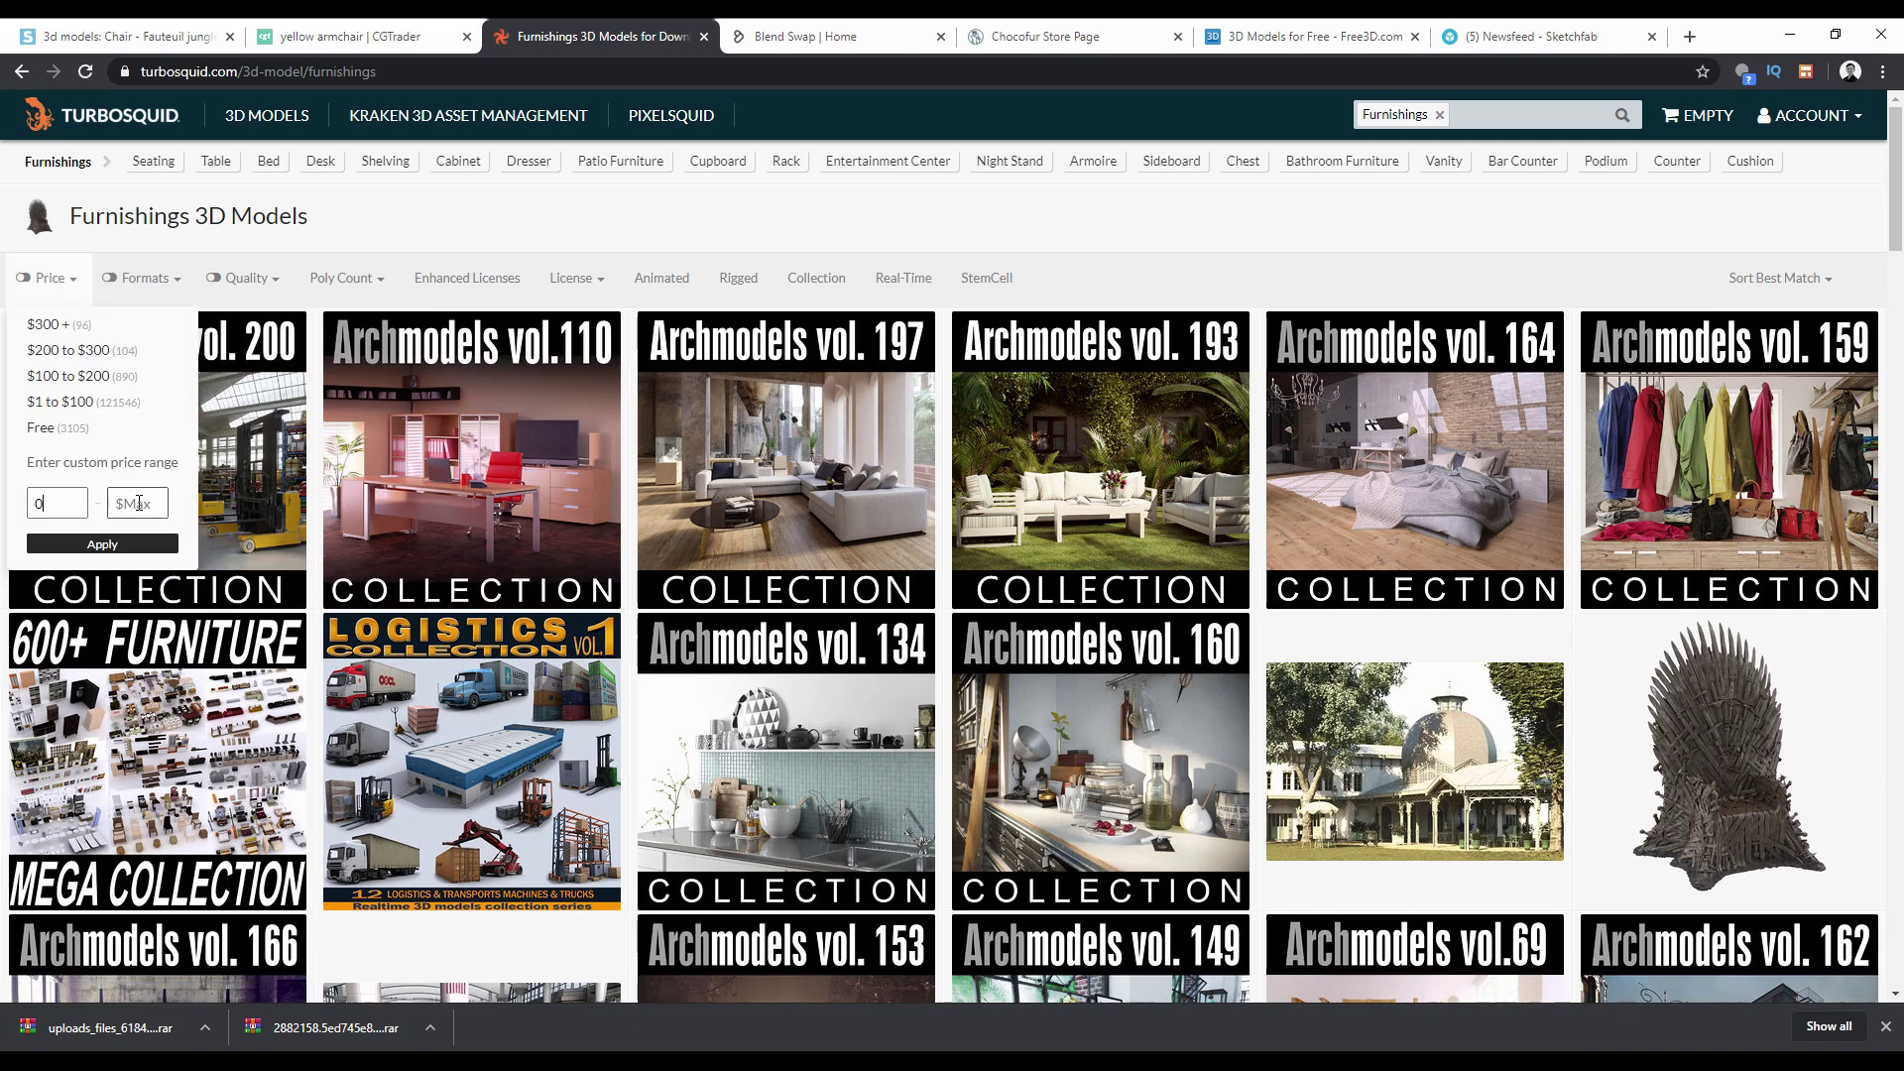
click(126, 545)
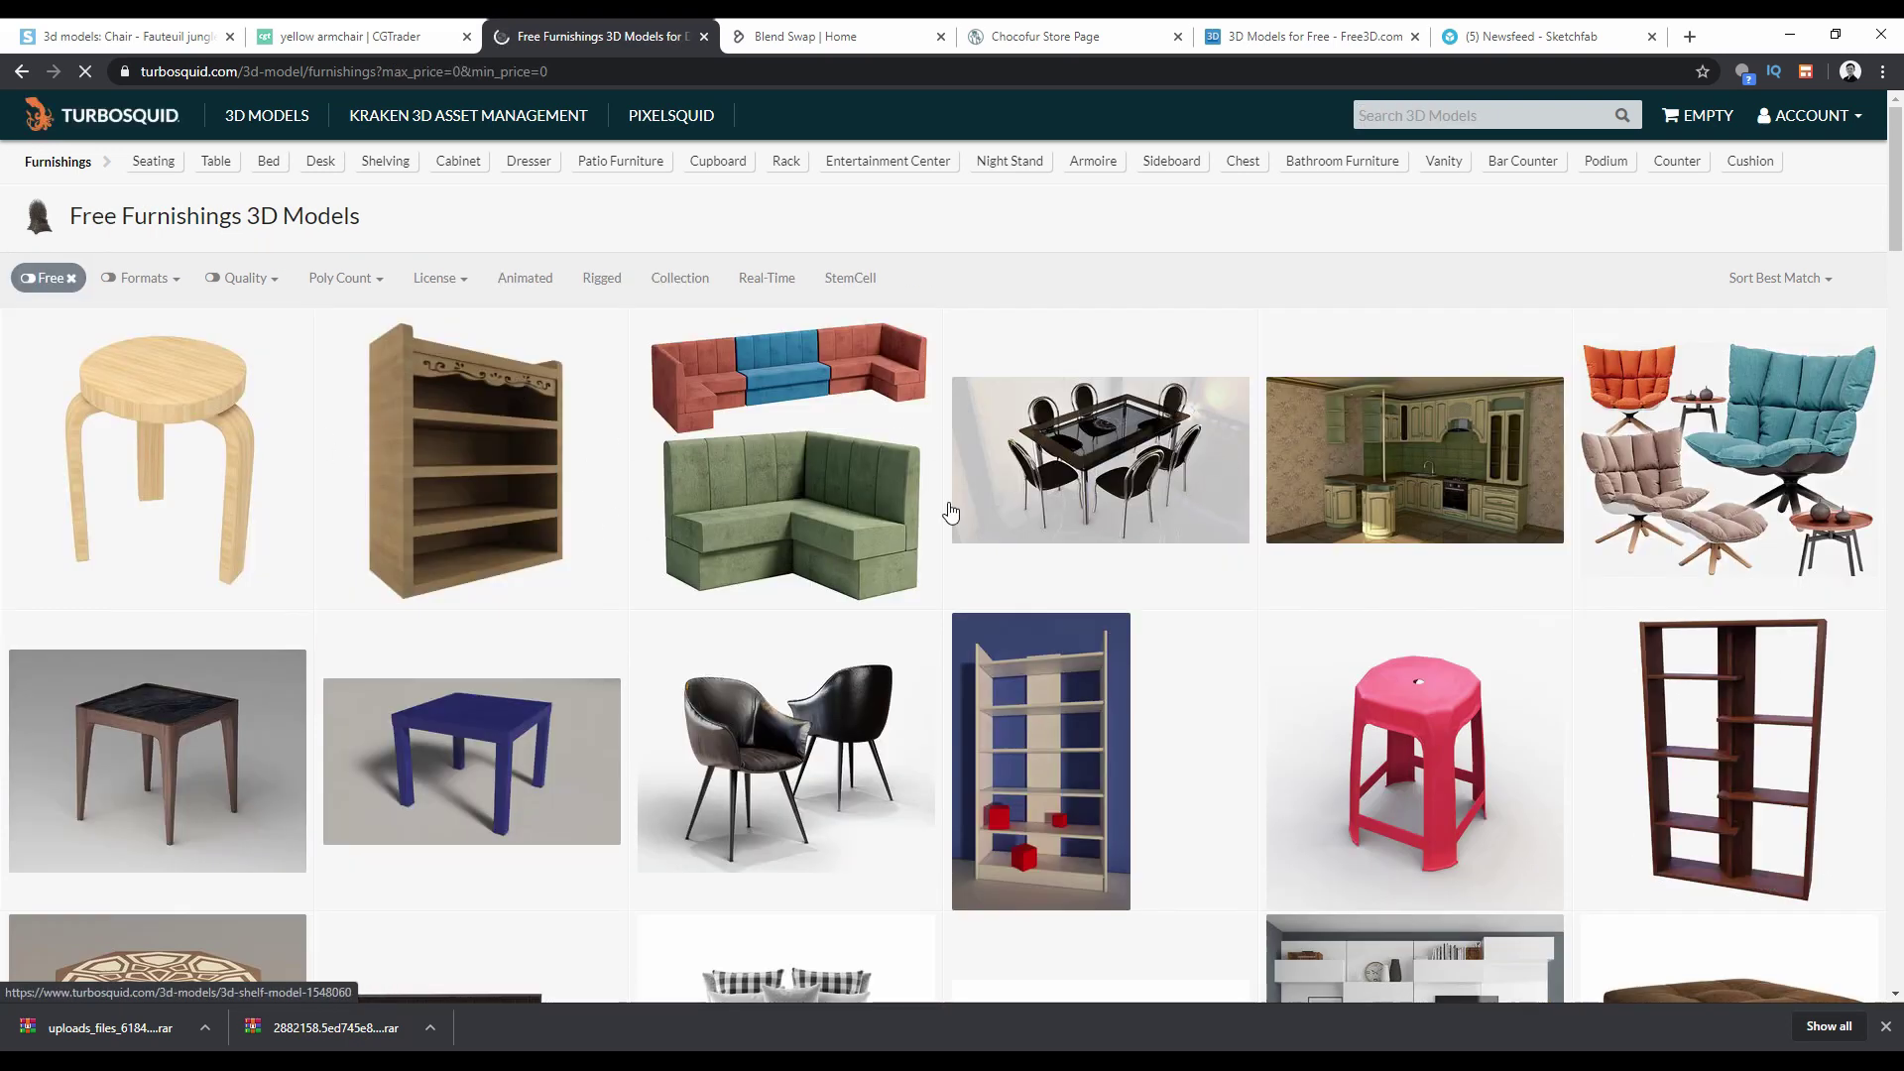
scroll(1381, 723, down, 5)
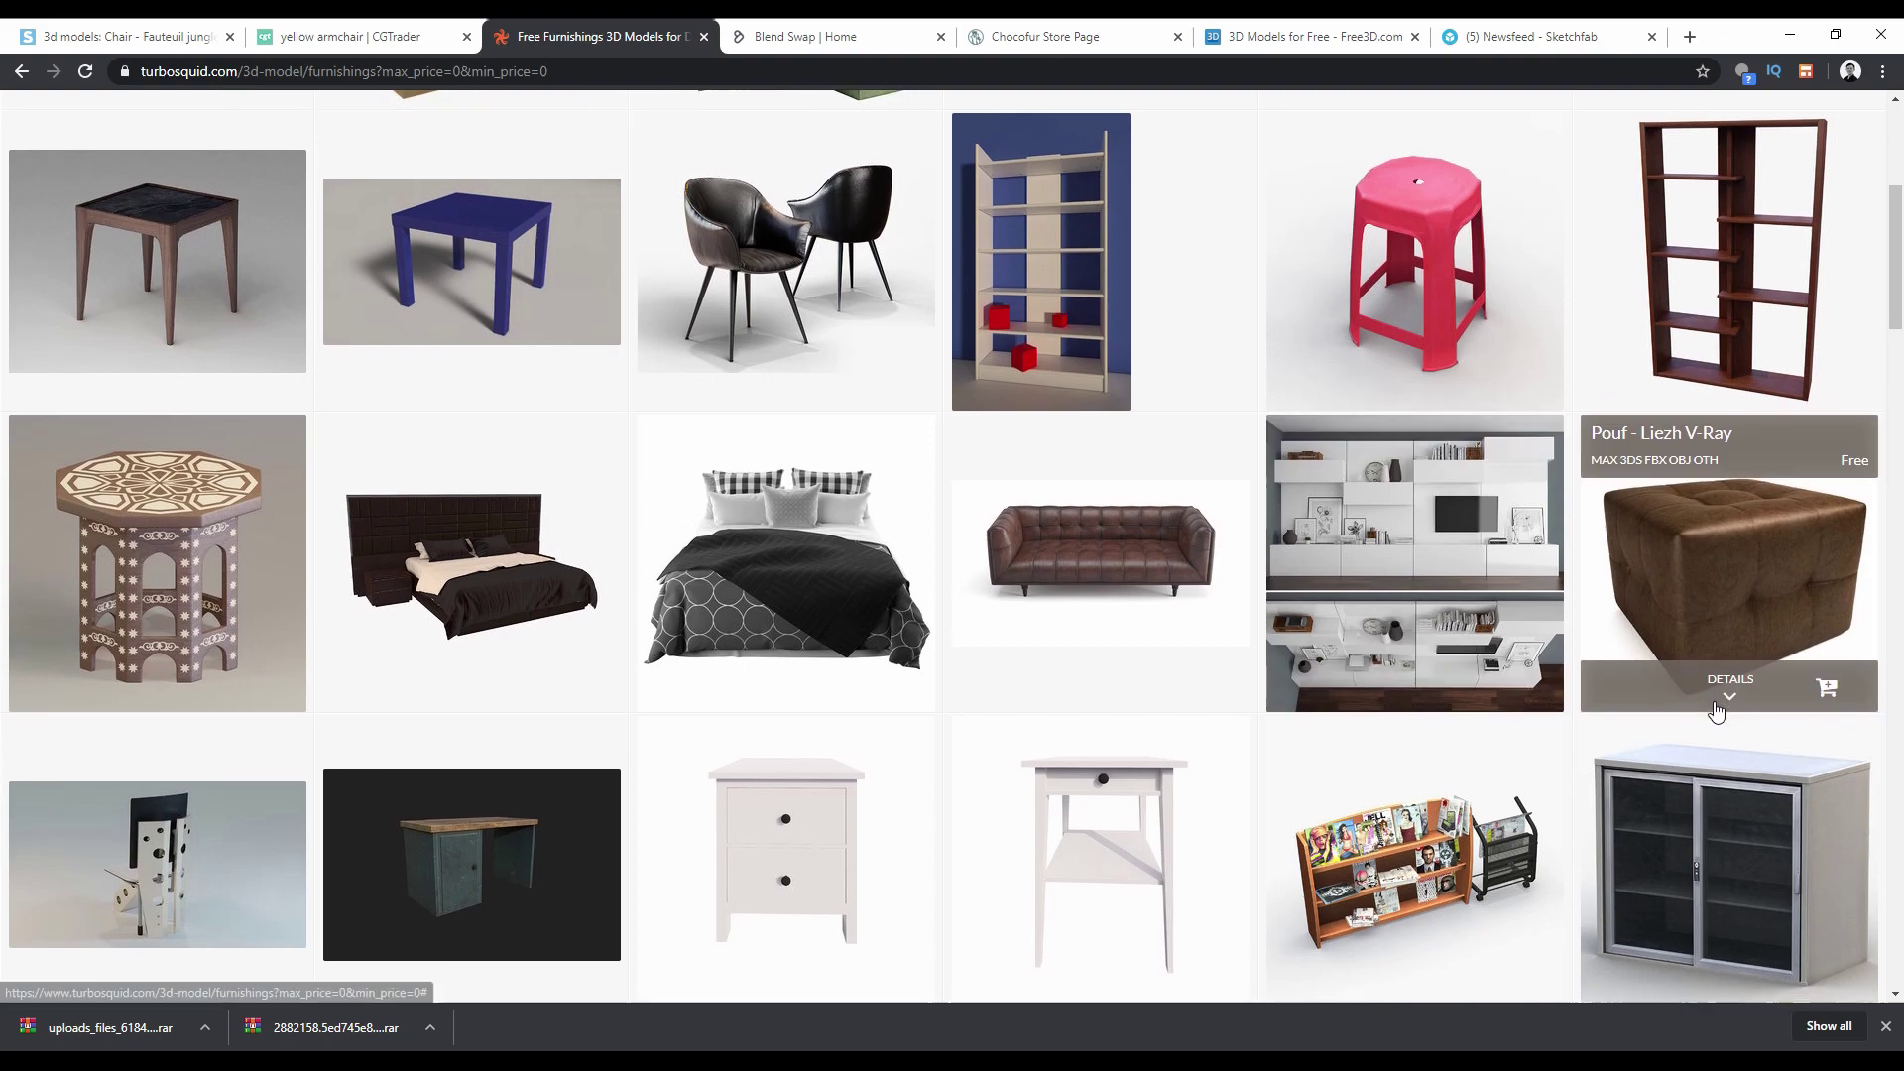
scroll(1181, 723, down, 3)
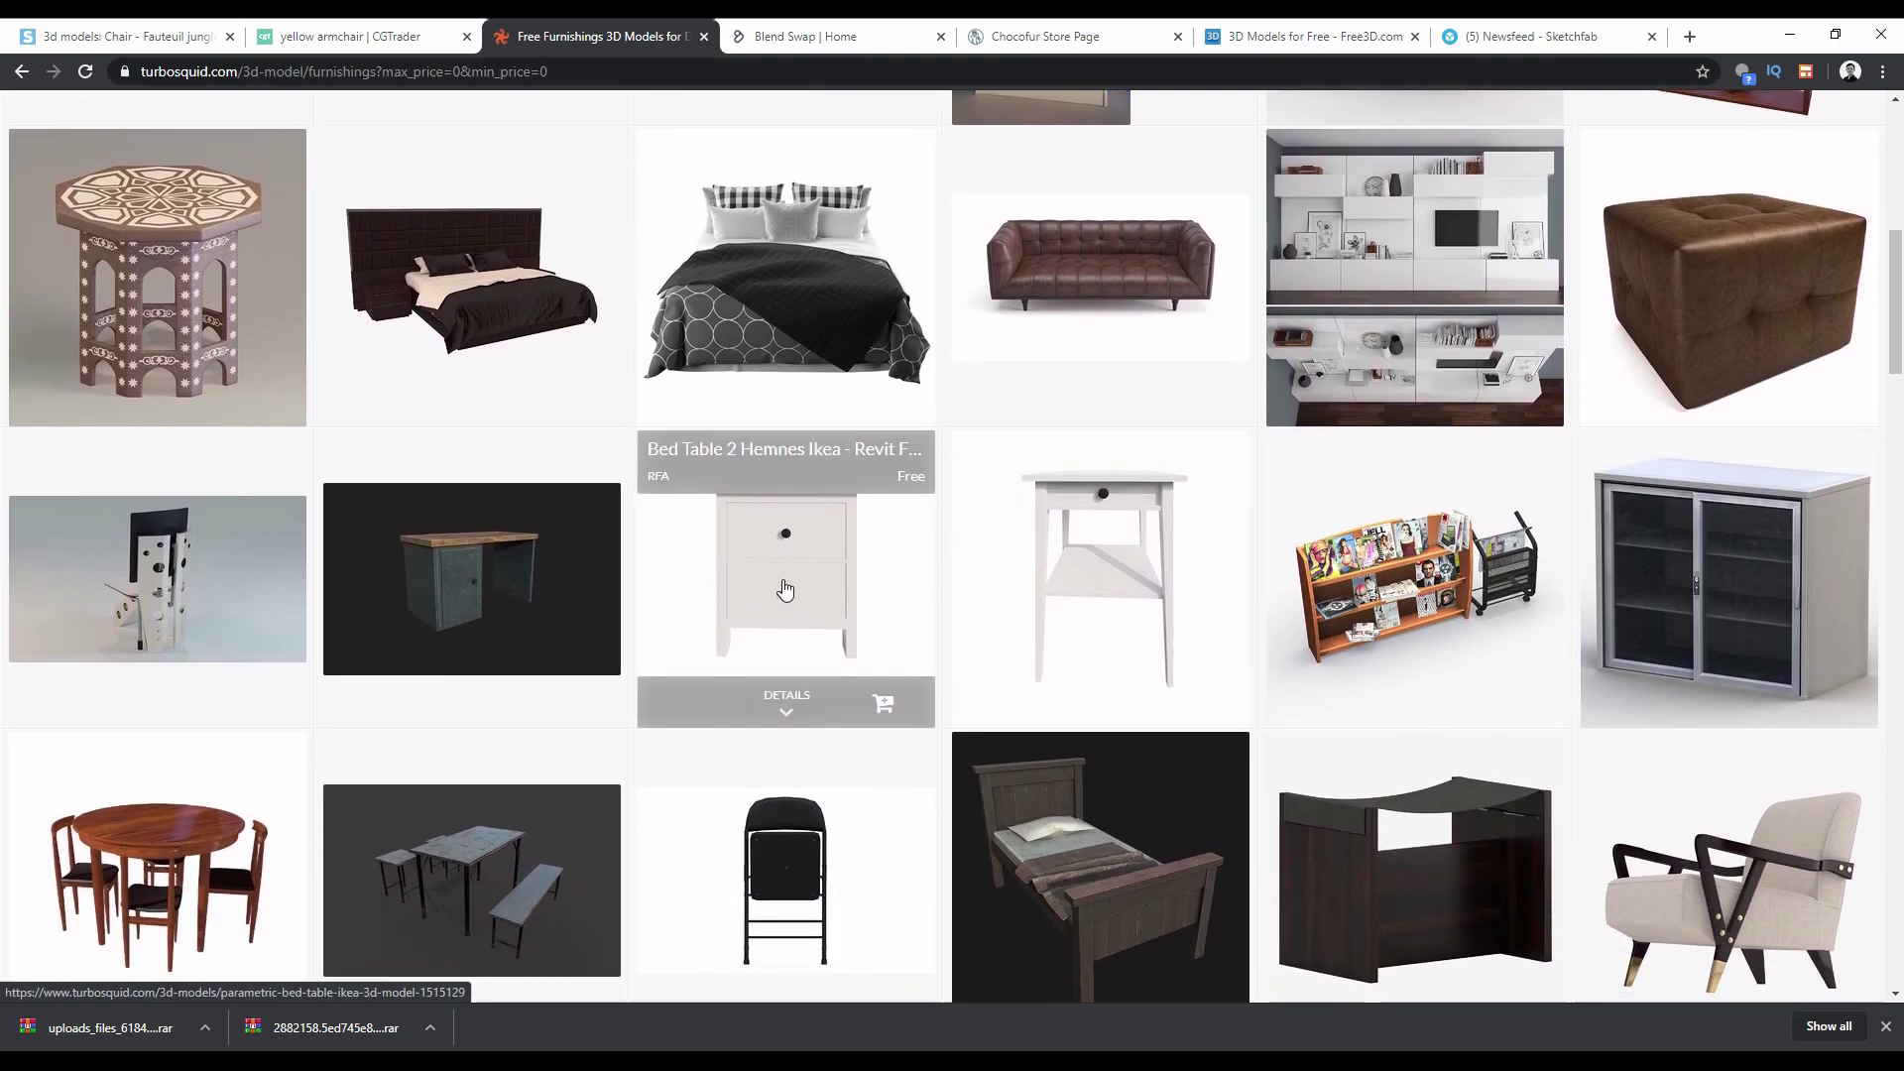
scroll(784, 589, up, 8)
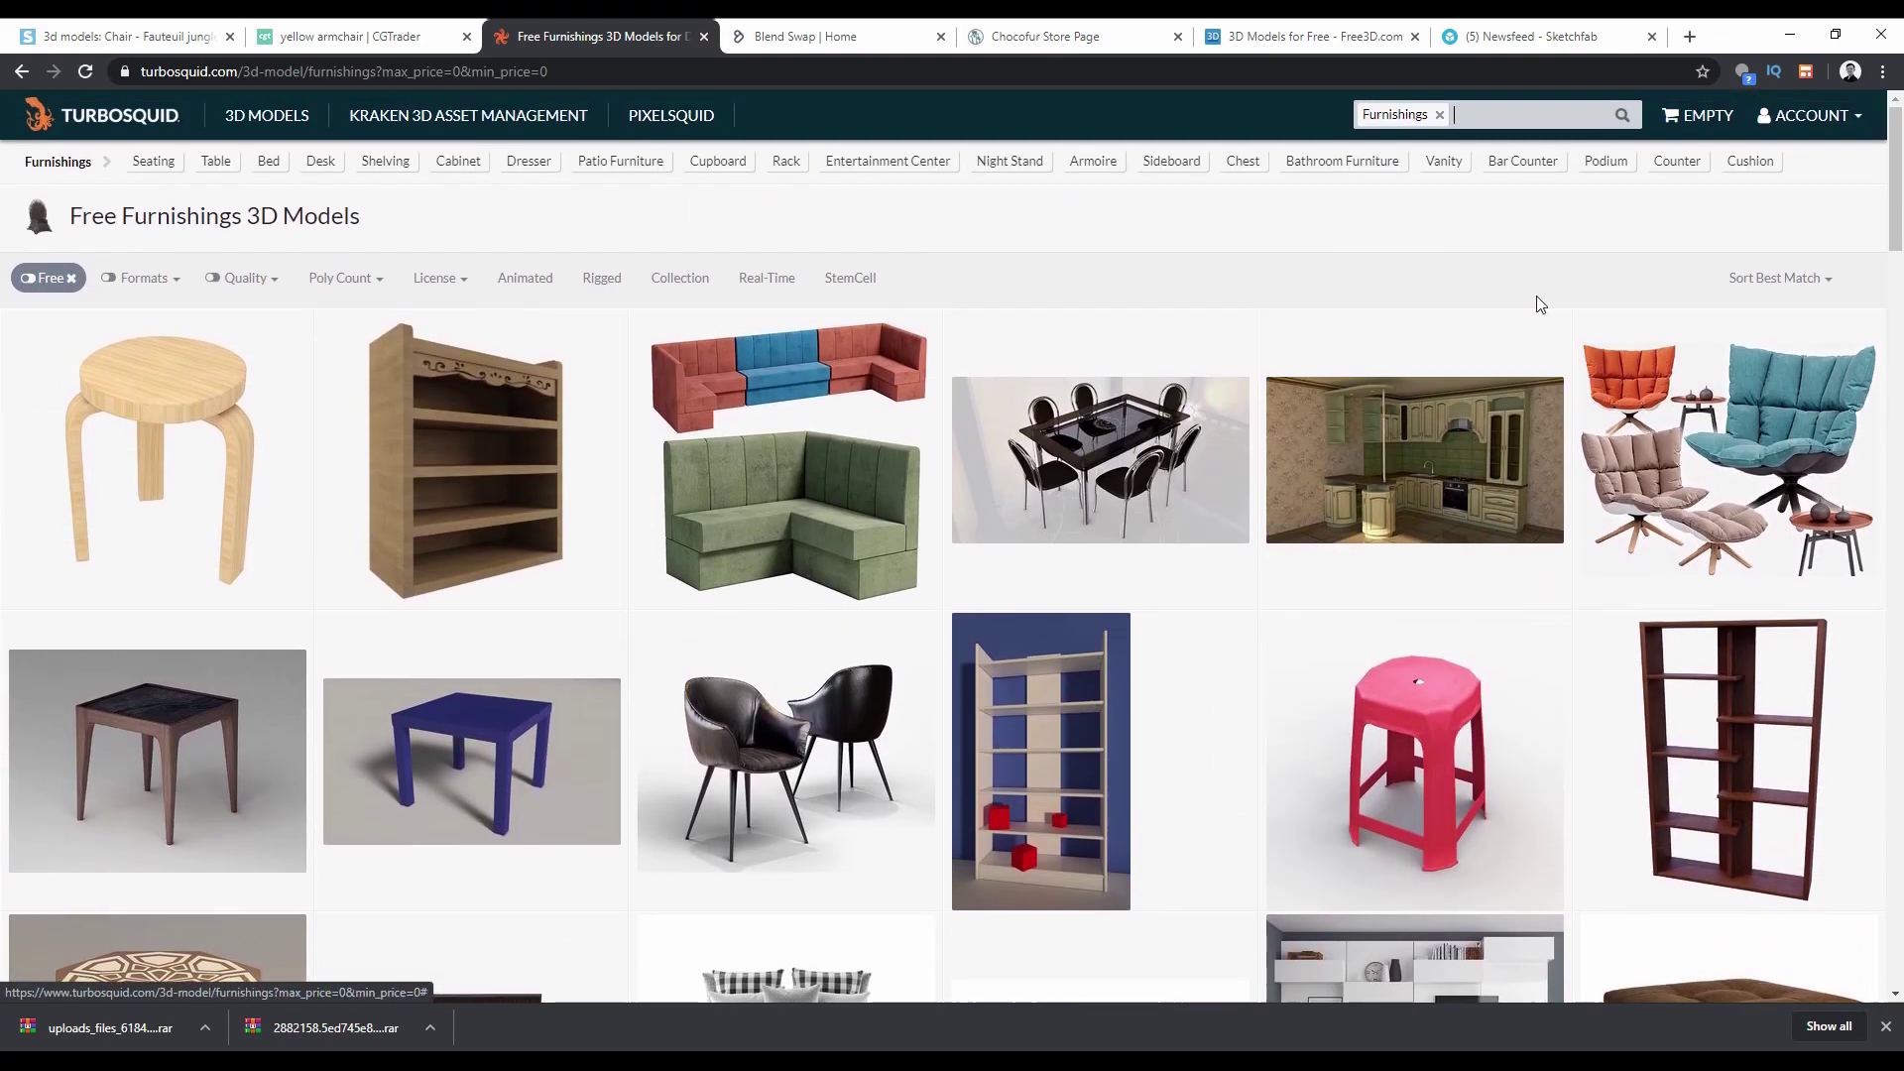
scroll(1101, 608, down, 7)
Open the free Old Leather Sofa model and download its Old_sofa.FBX and Textures.zip files.
click(1091, 515)
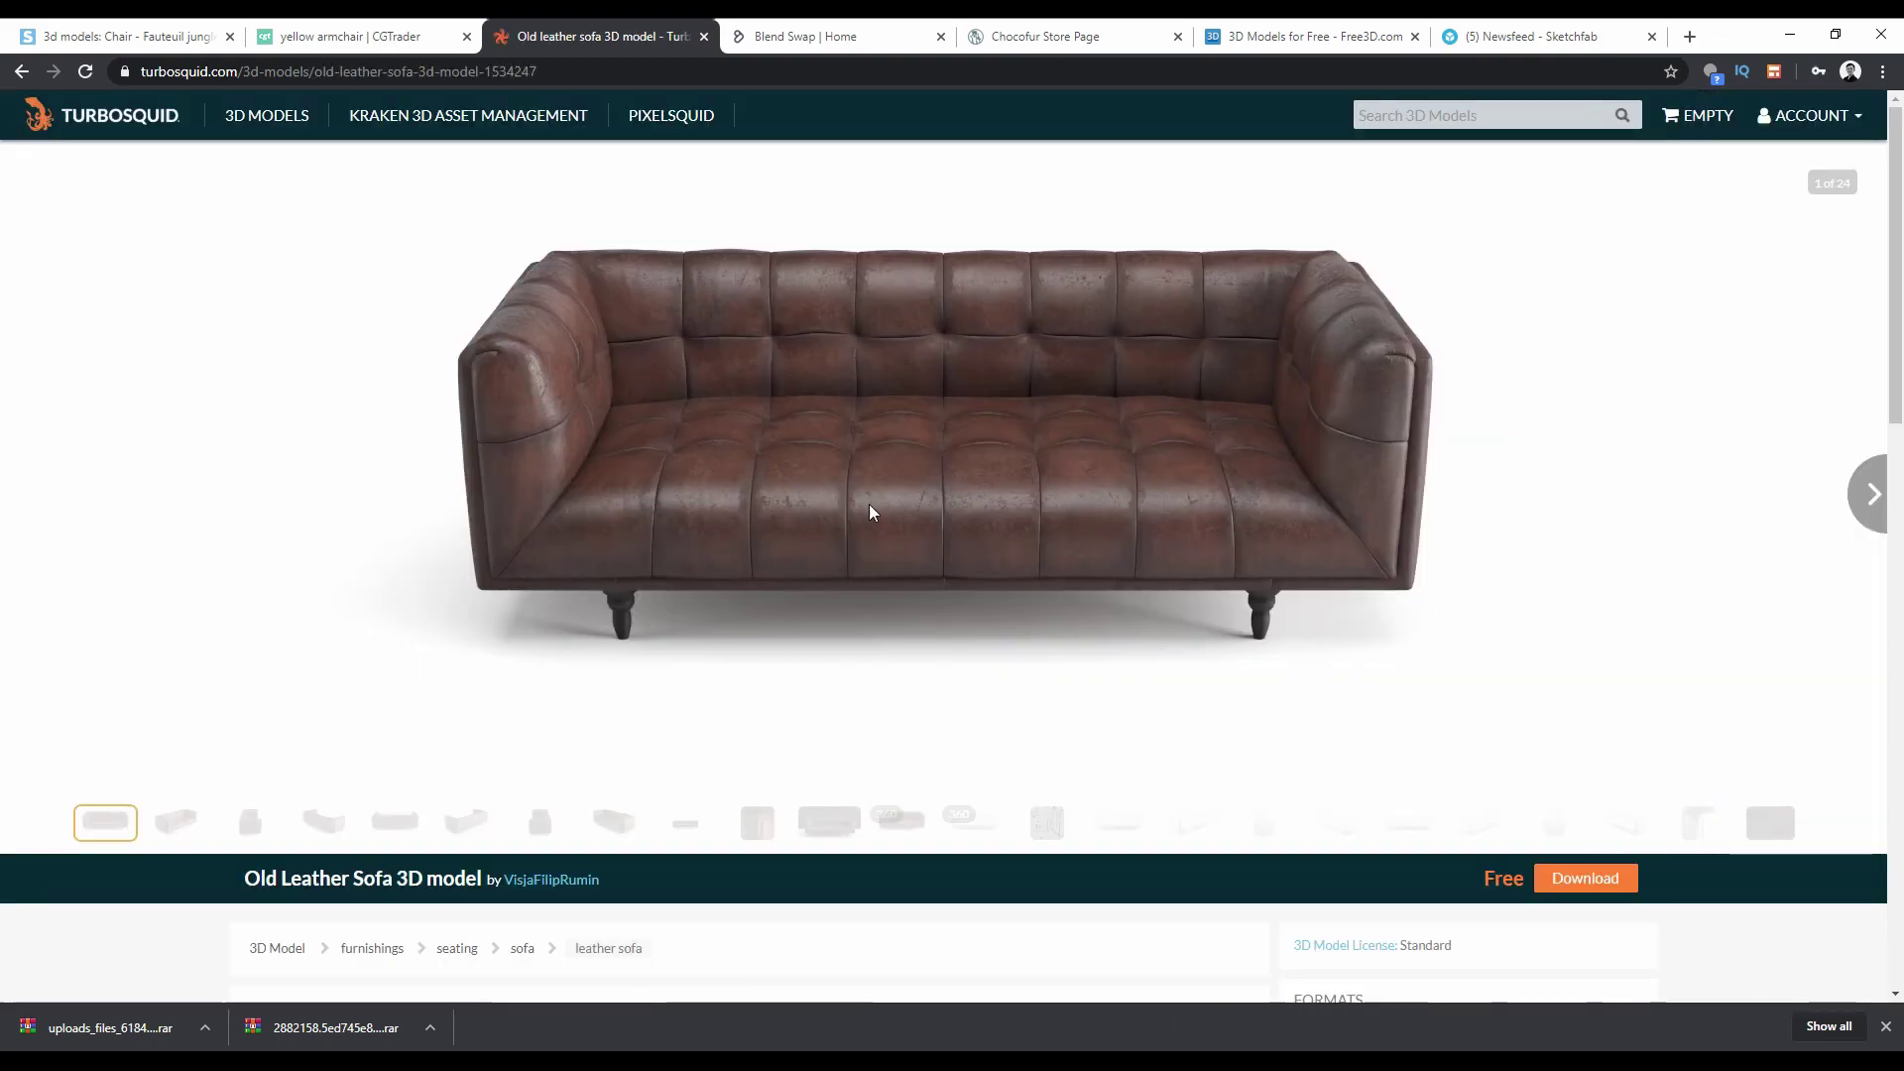
scroll(922, 585, down, 4)
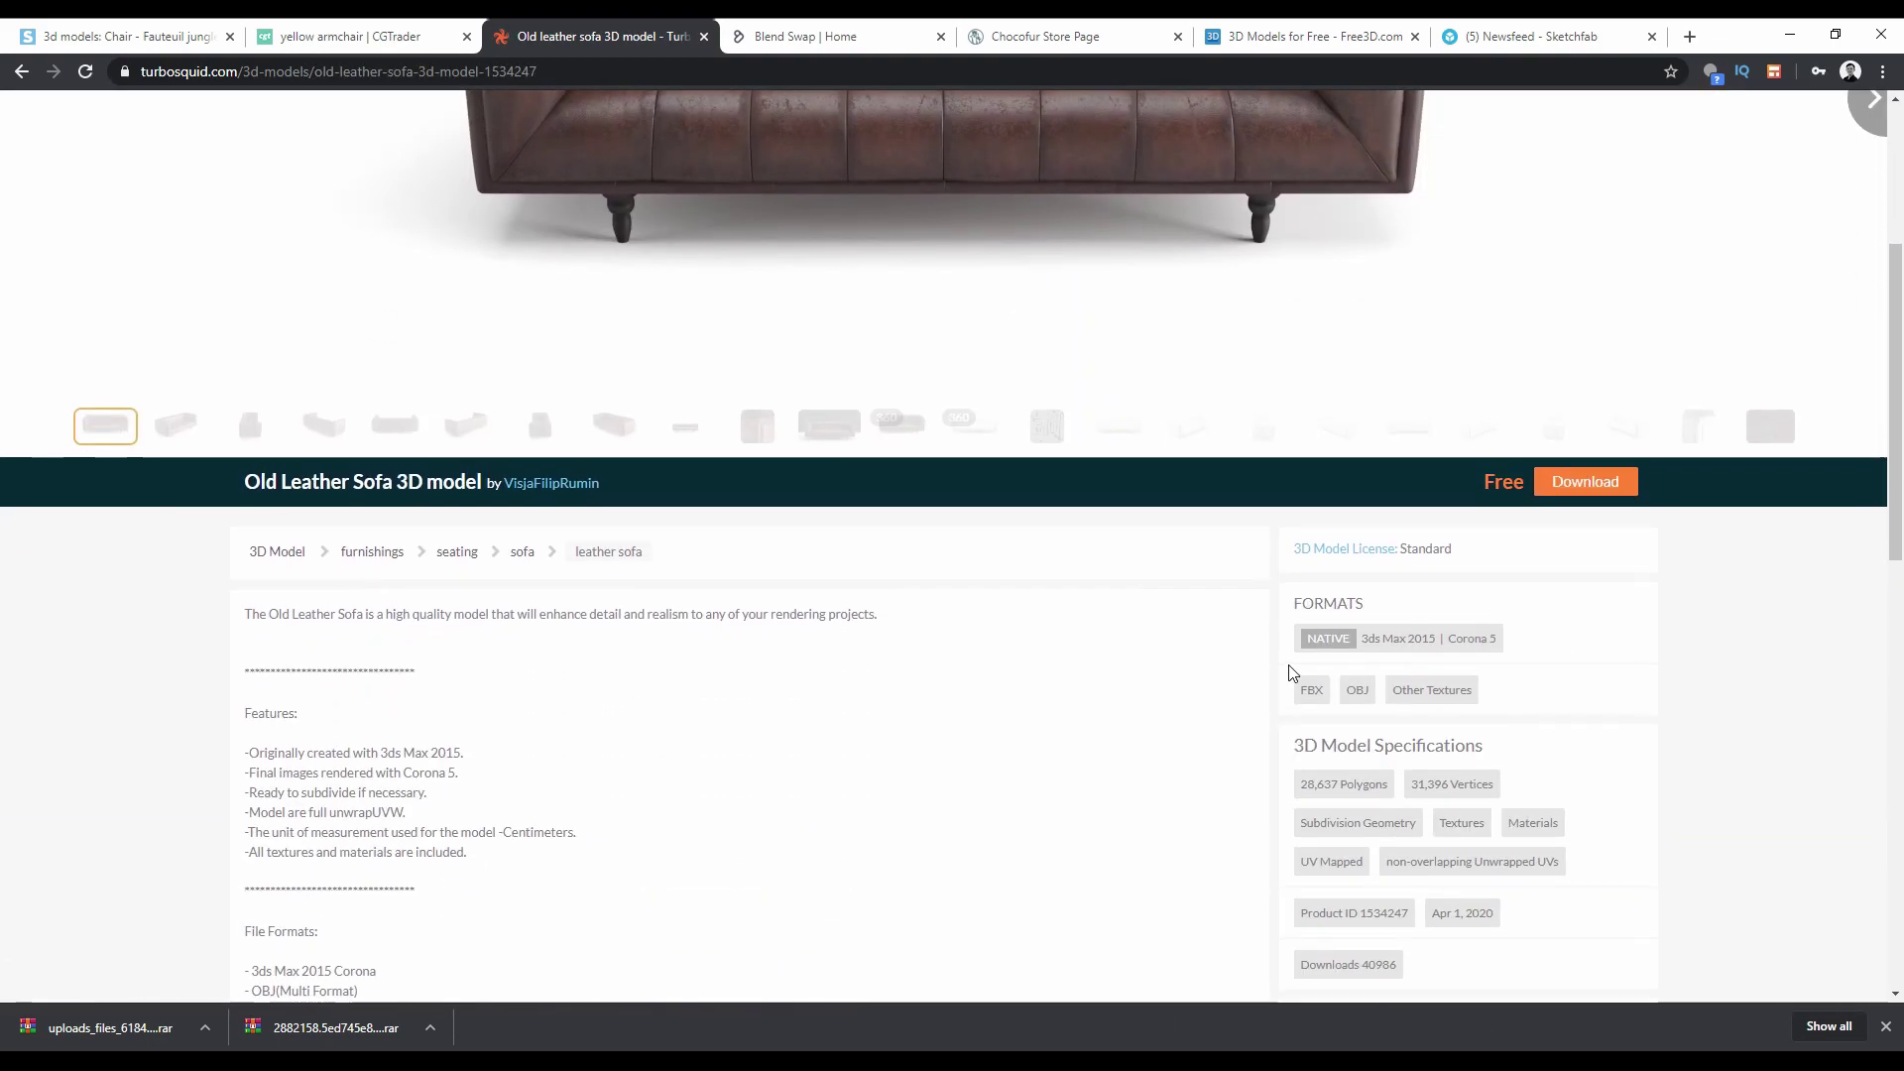
click(1577, 483)
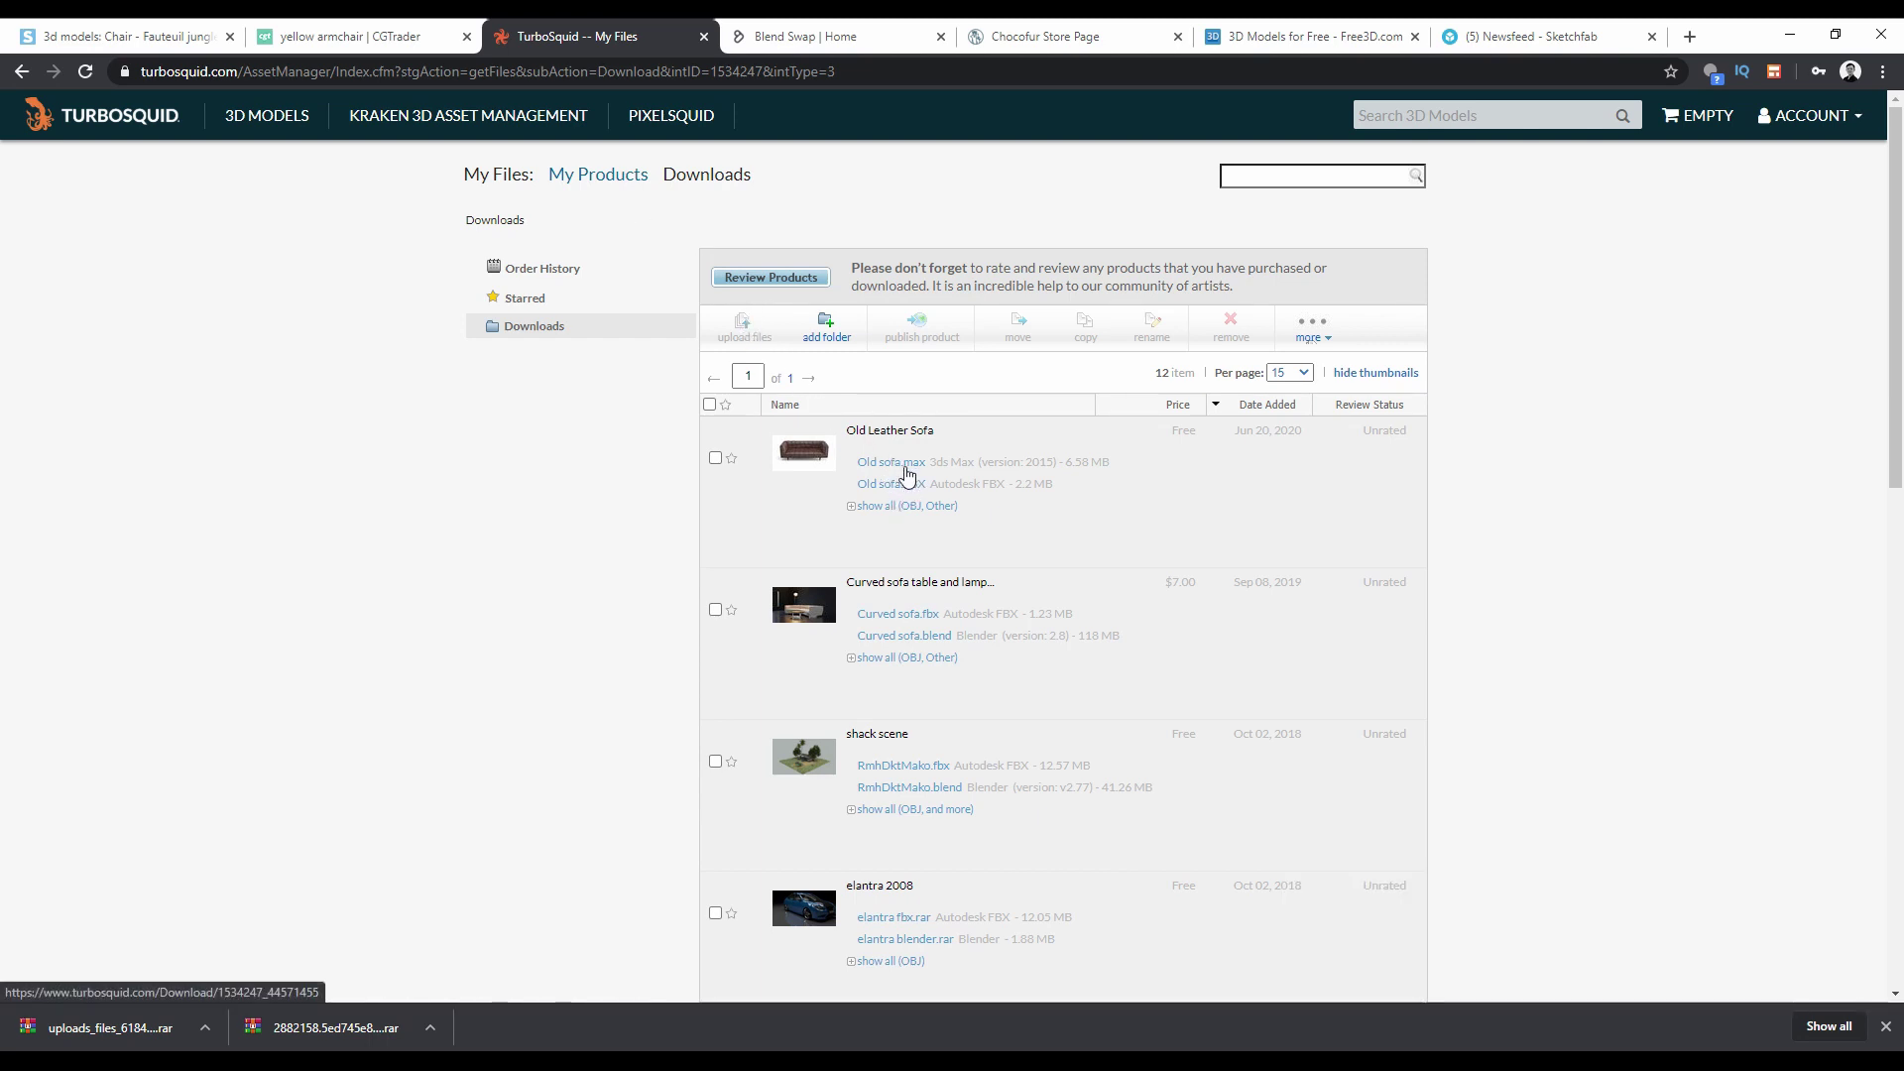
click(897, 506)
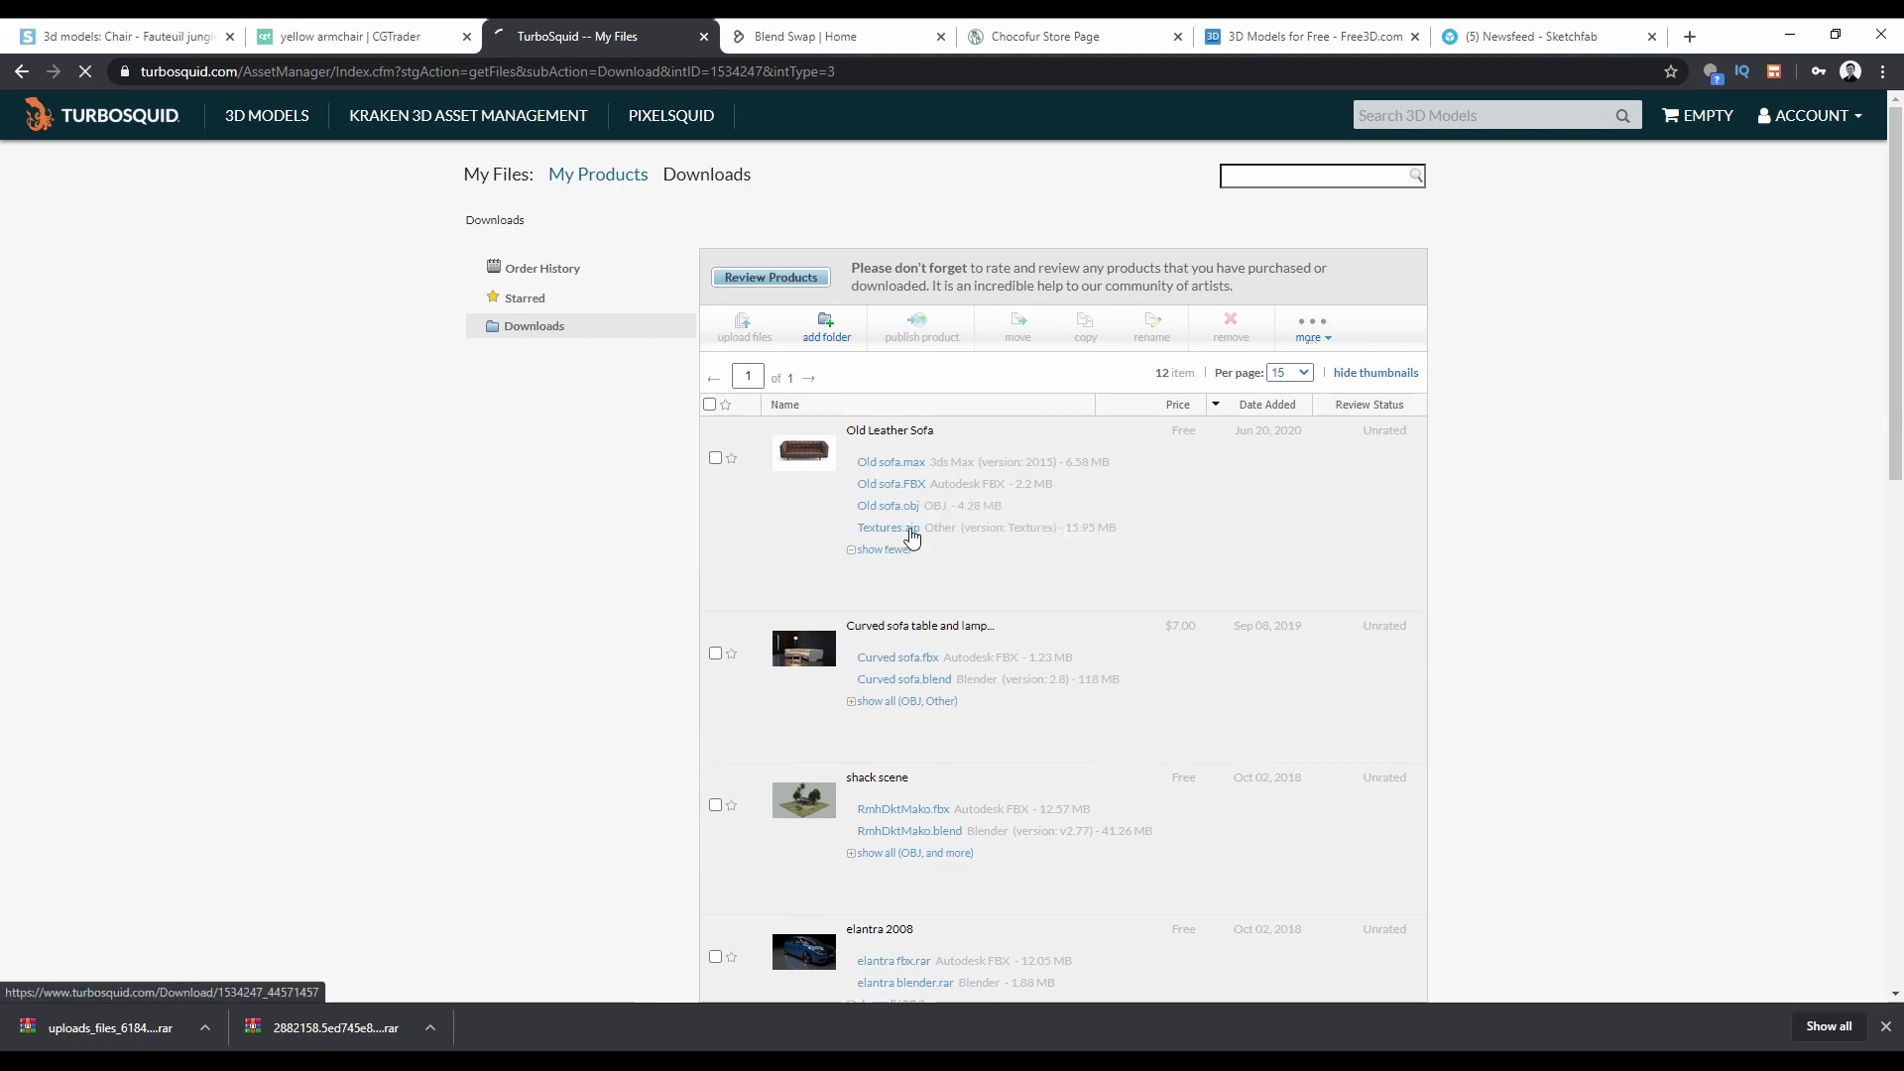
click(890, 530)
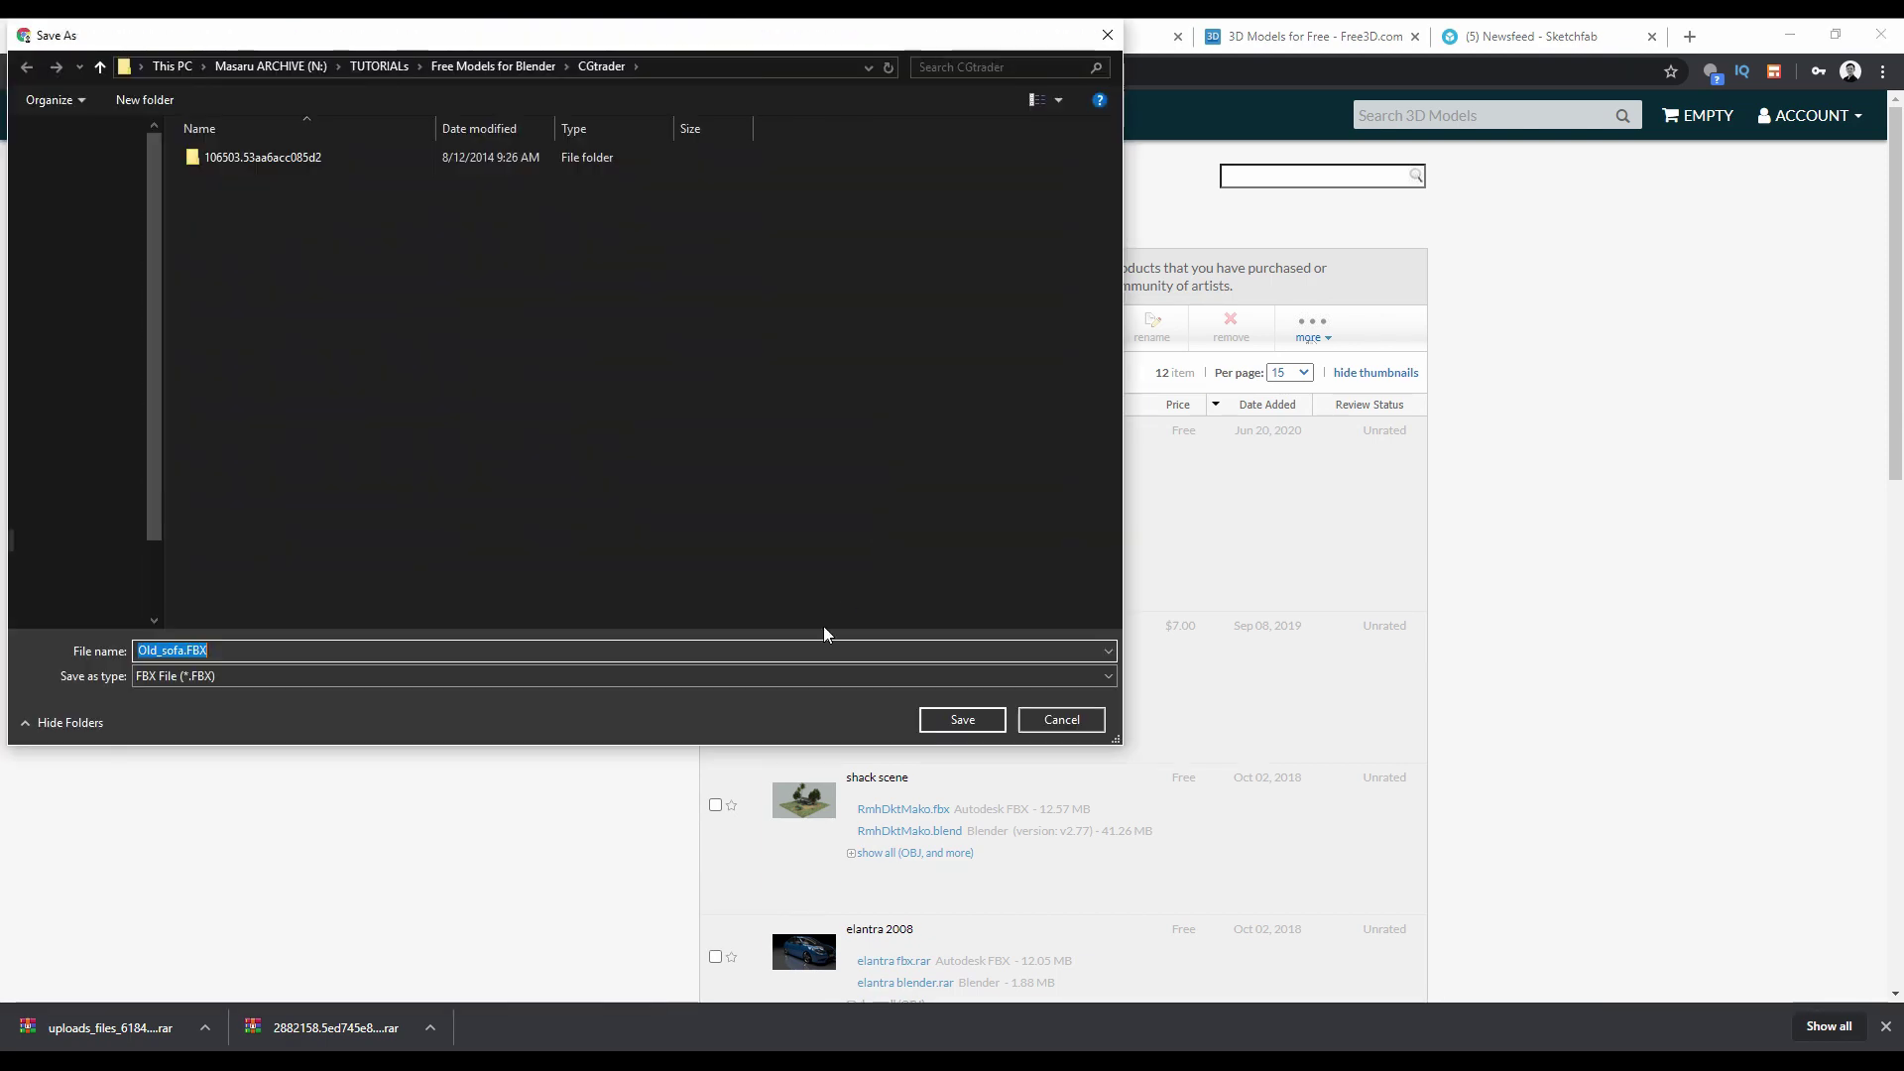
click(955, 718)
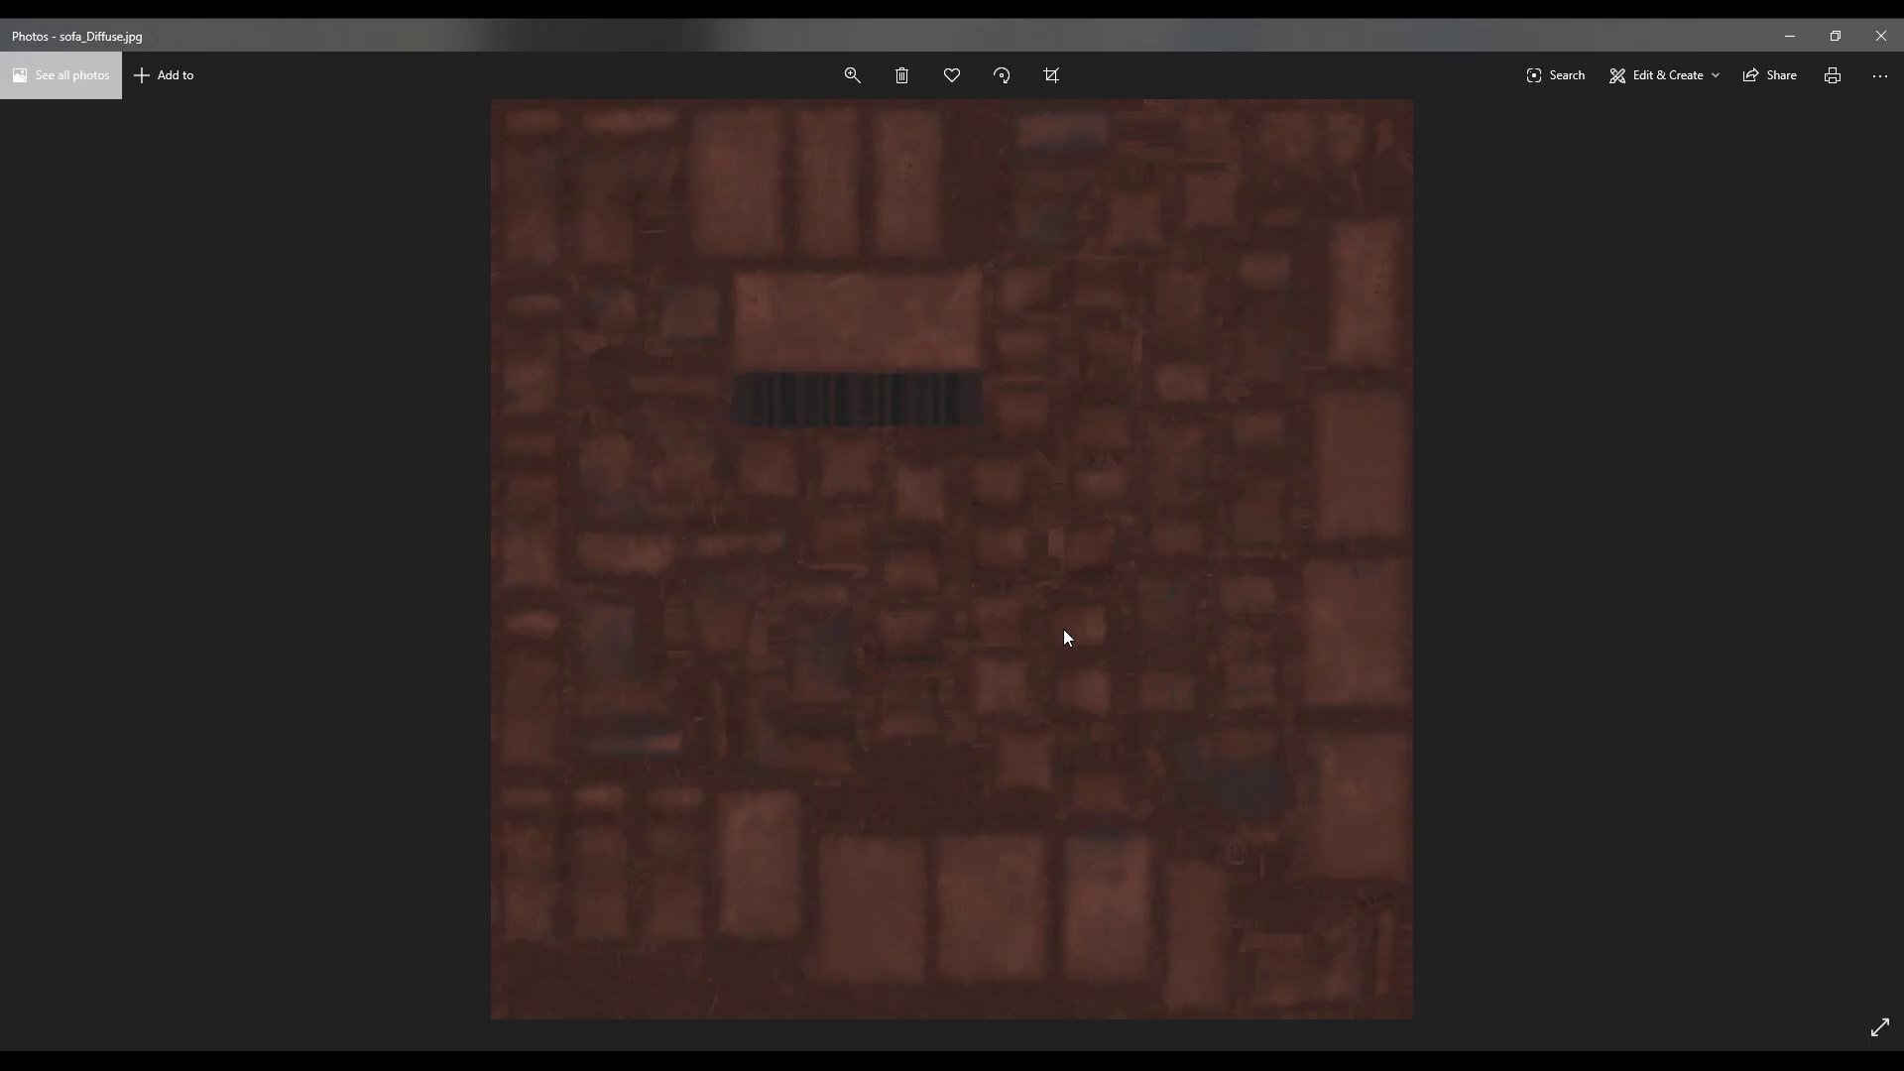
Examine the sofa's texture images from sofa_Diffuse.jpg through sofa_Reflection.jpg, and close the image viewer.
scroll(1063, 629, up, 5)
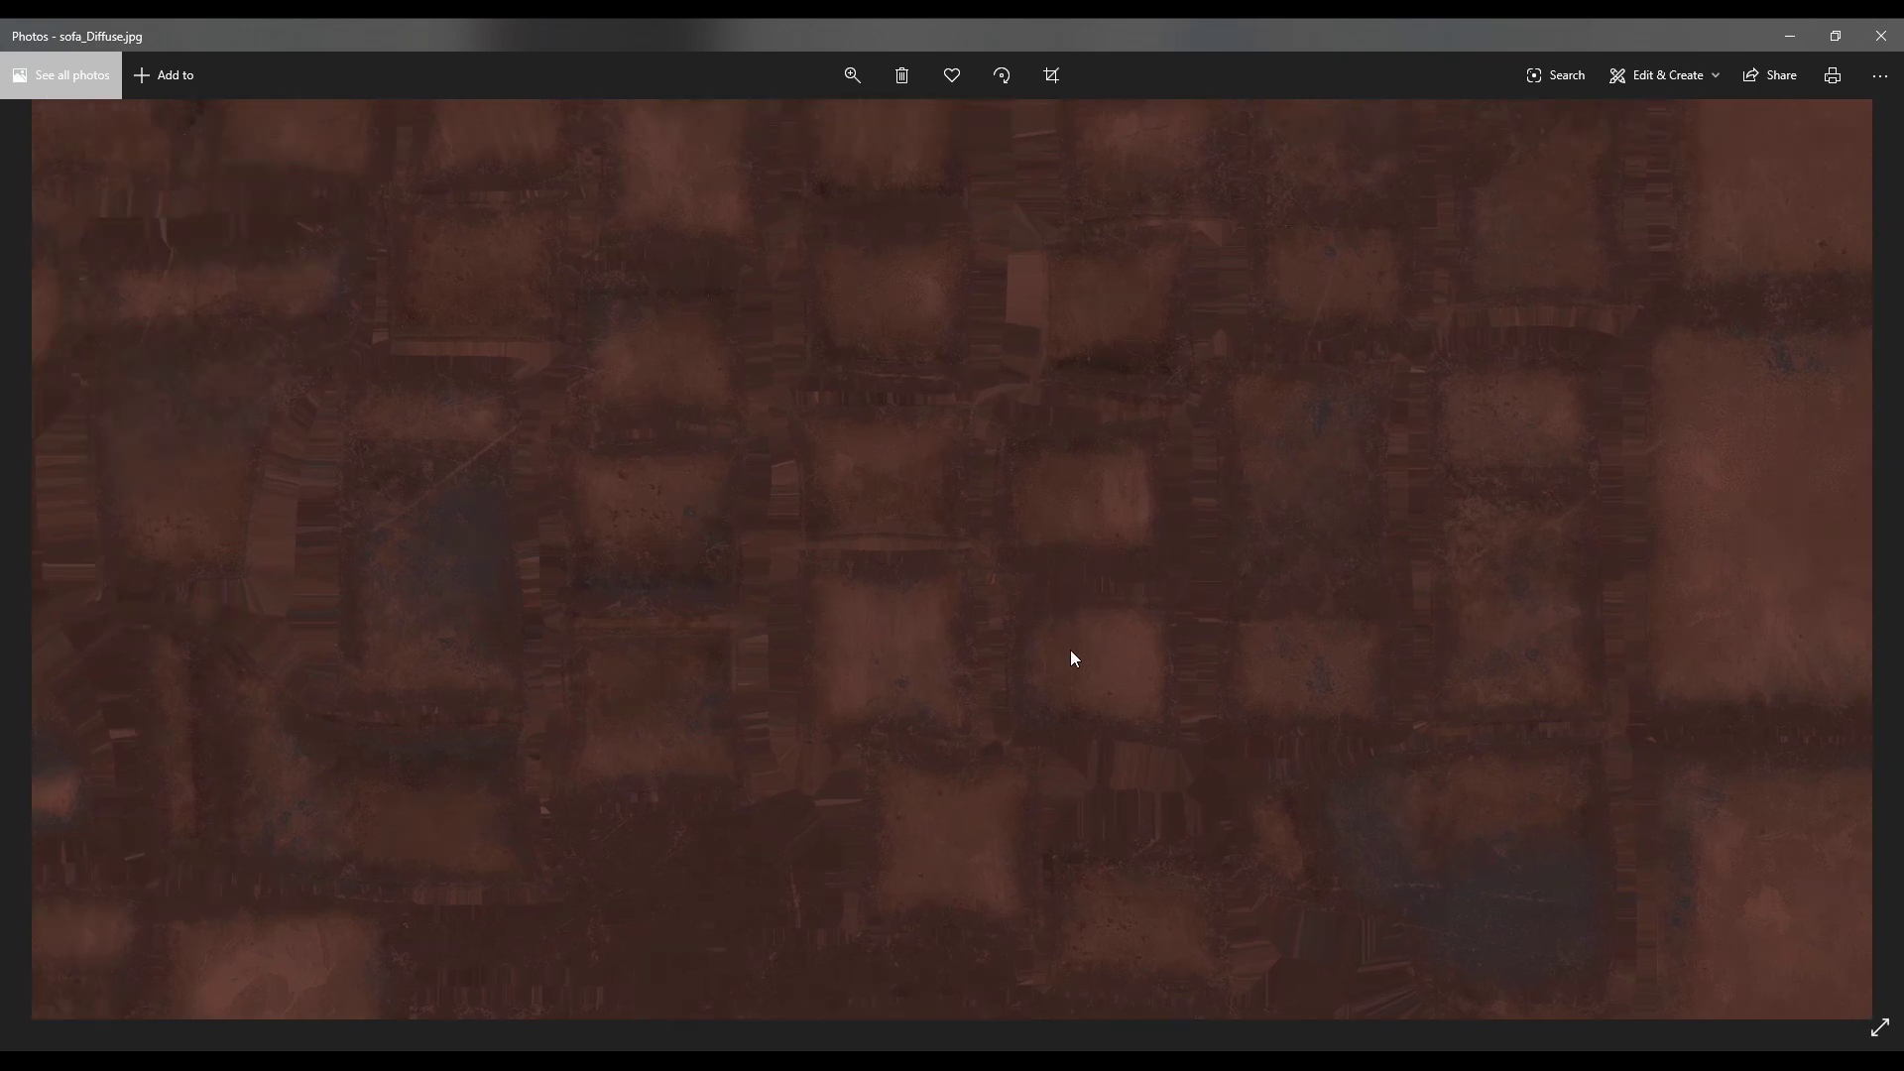
scroll(1071, 655, up, 3)
scroll(1071, 655, up, 2)
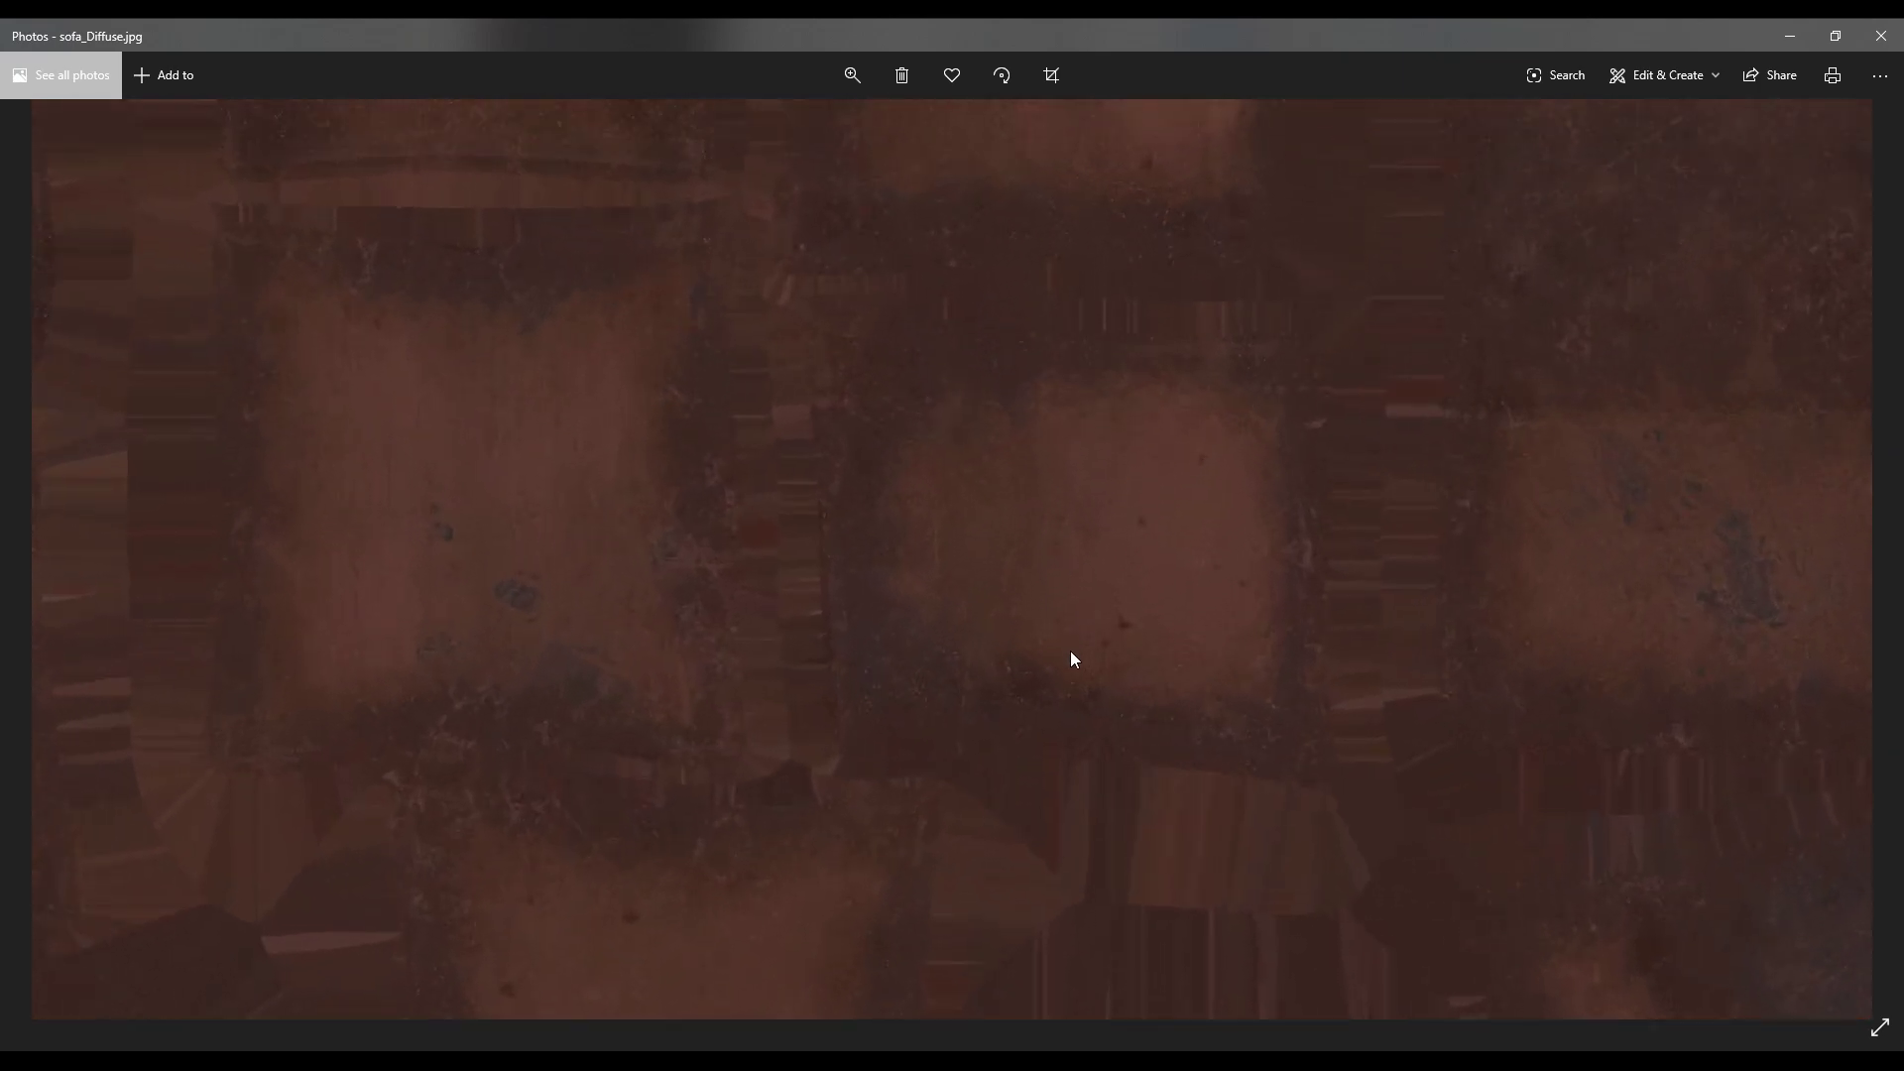
scroll(1071, 656, down, 5)
click(1882, 566)
click(1882, 567)
click(1882, 570)
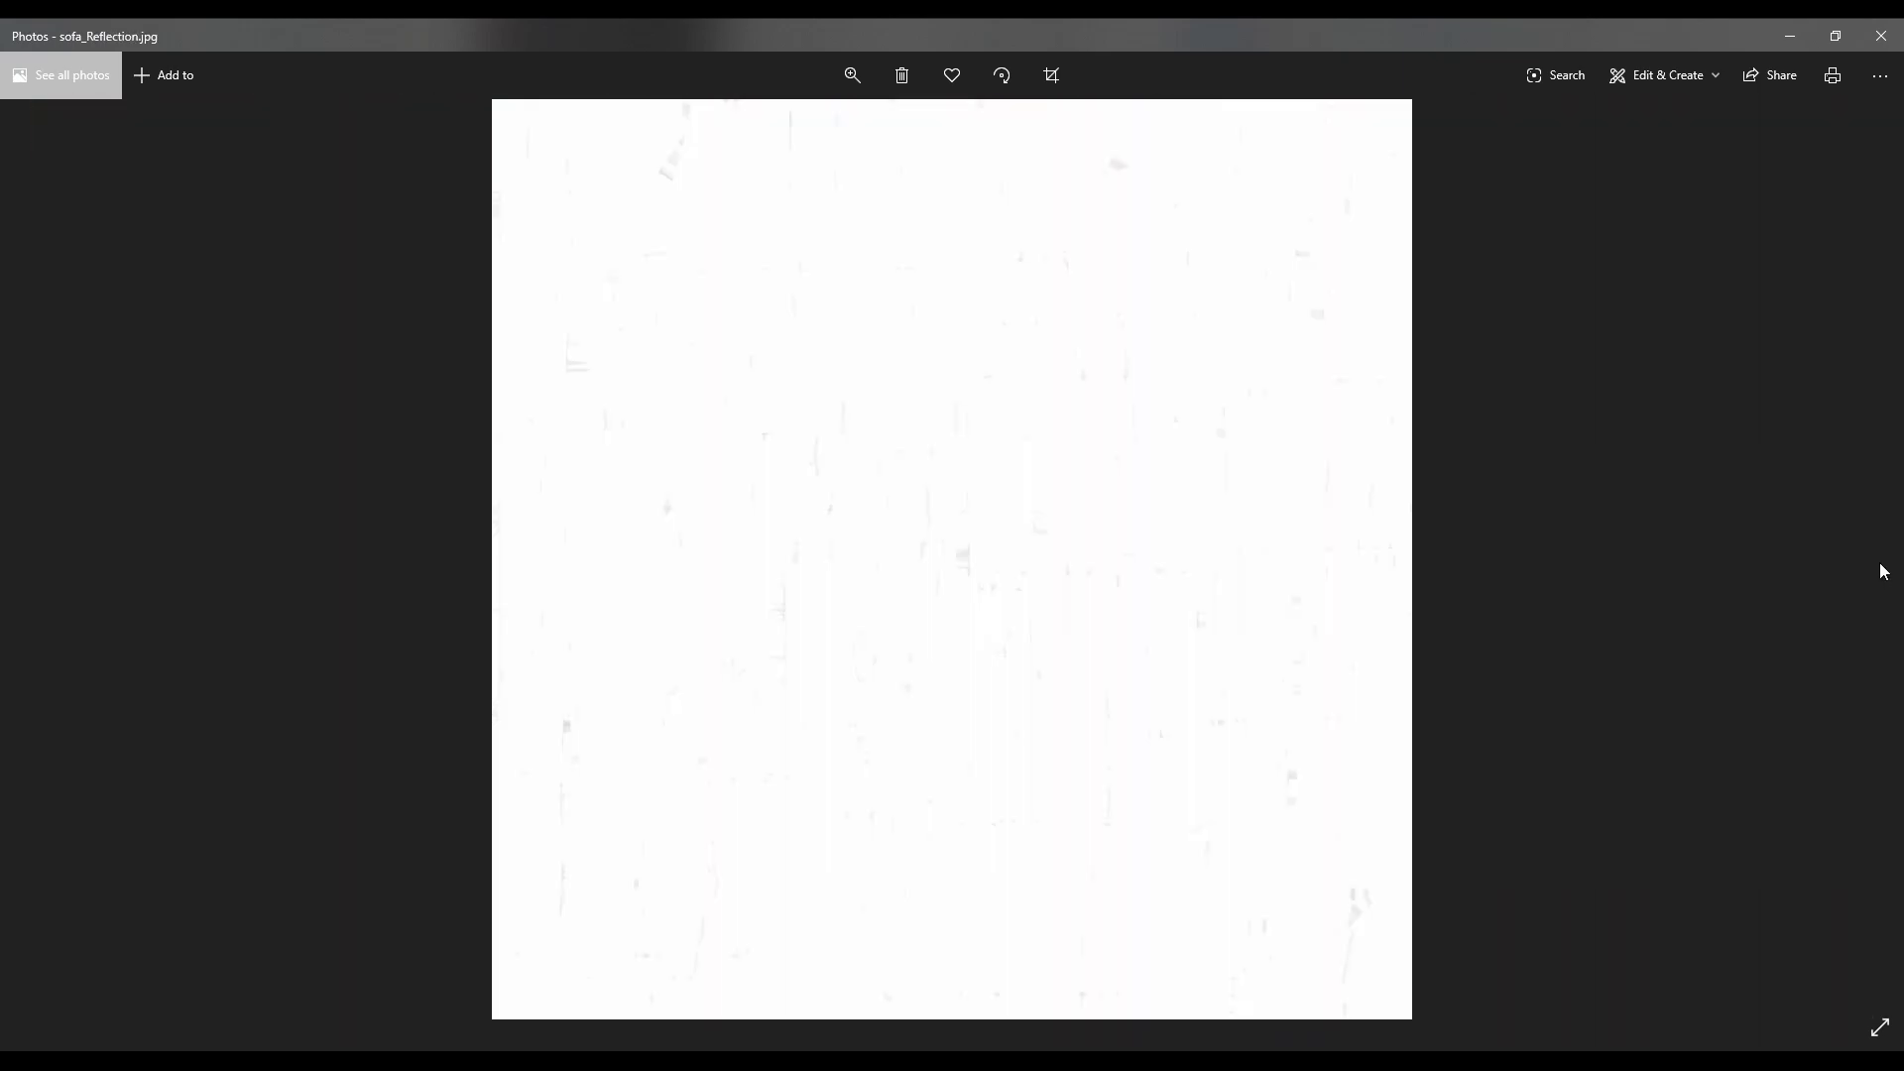
click(1881, 35)
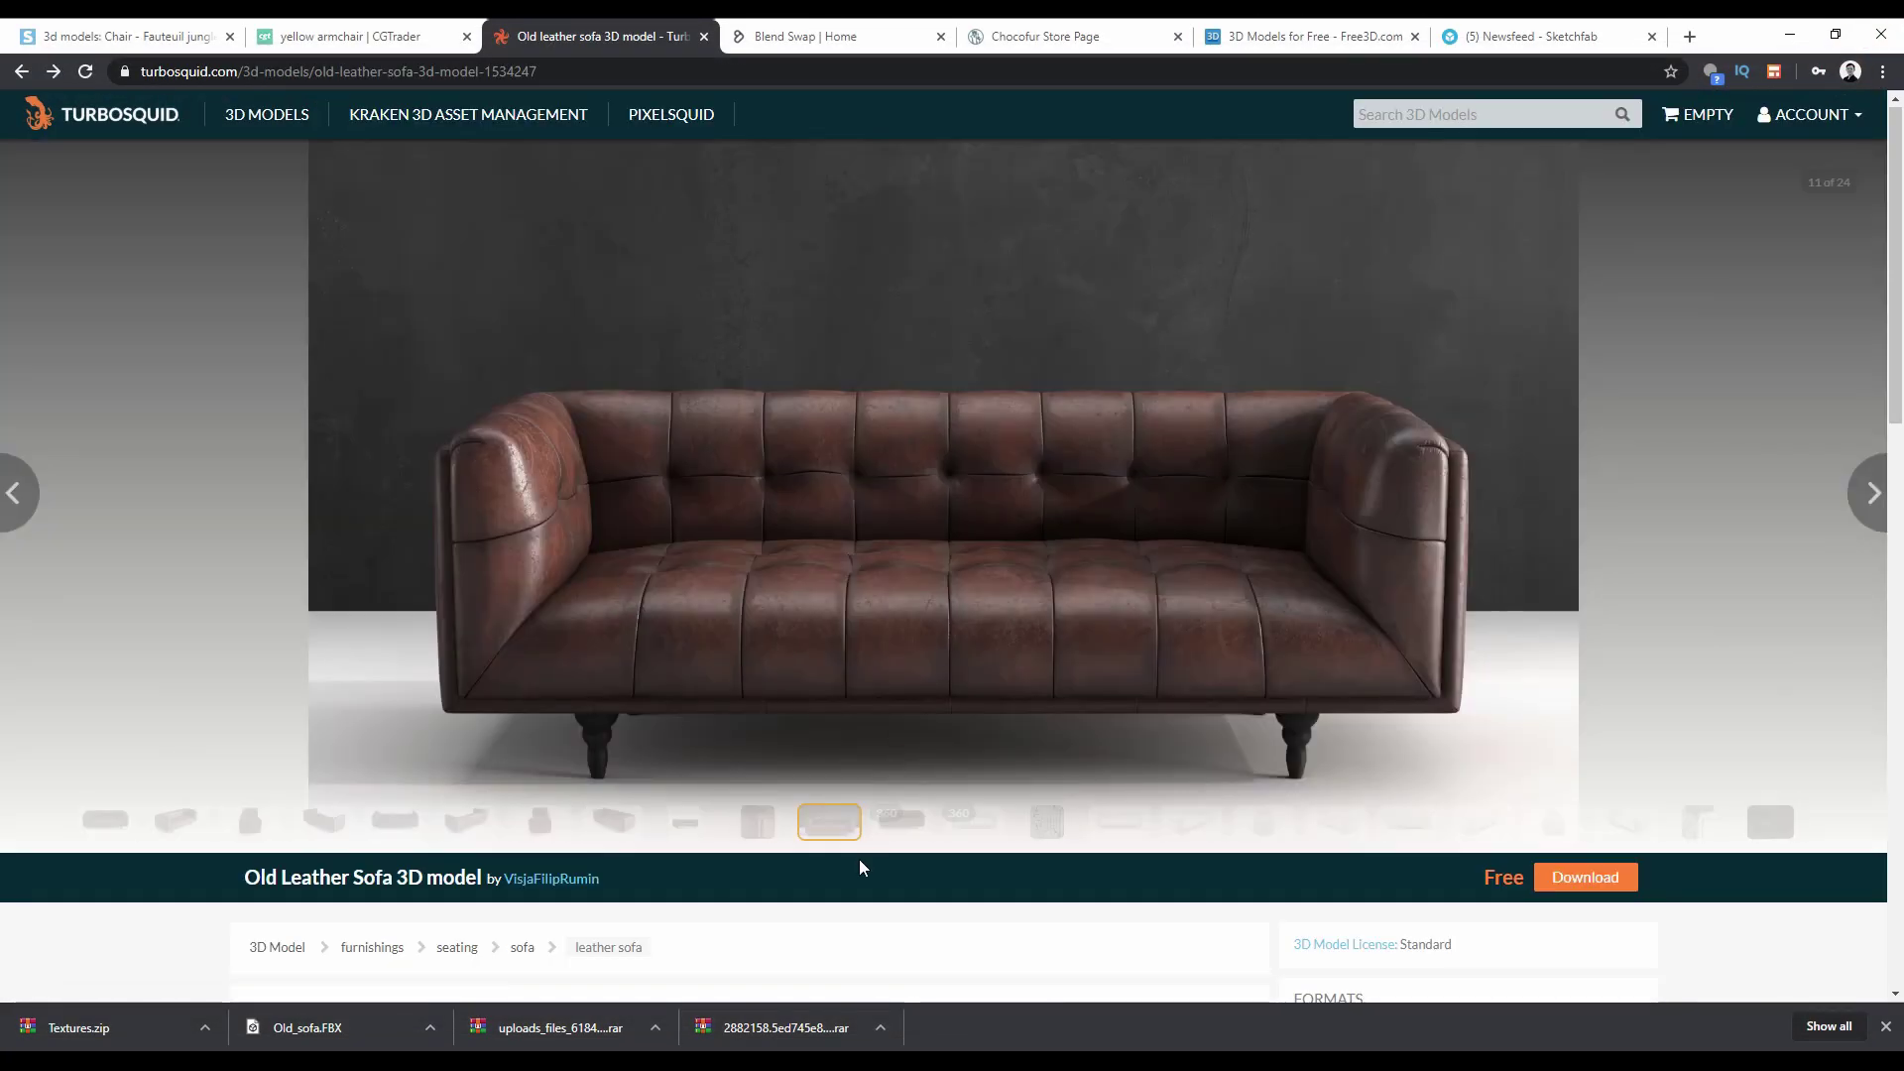
Review the Old Leather Sofa's render and wireframe previews and its format and specification details.
click(762, 829)
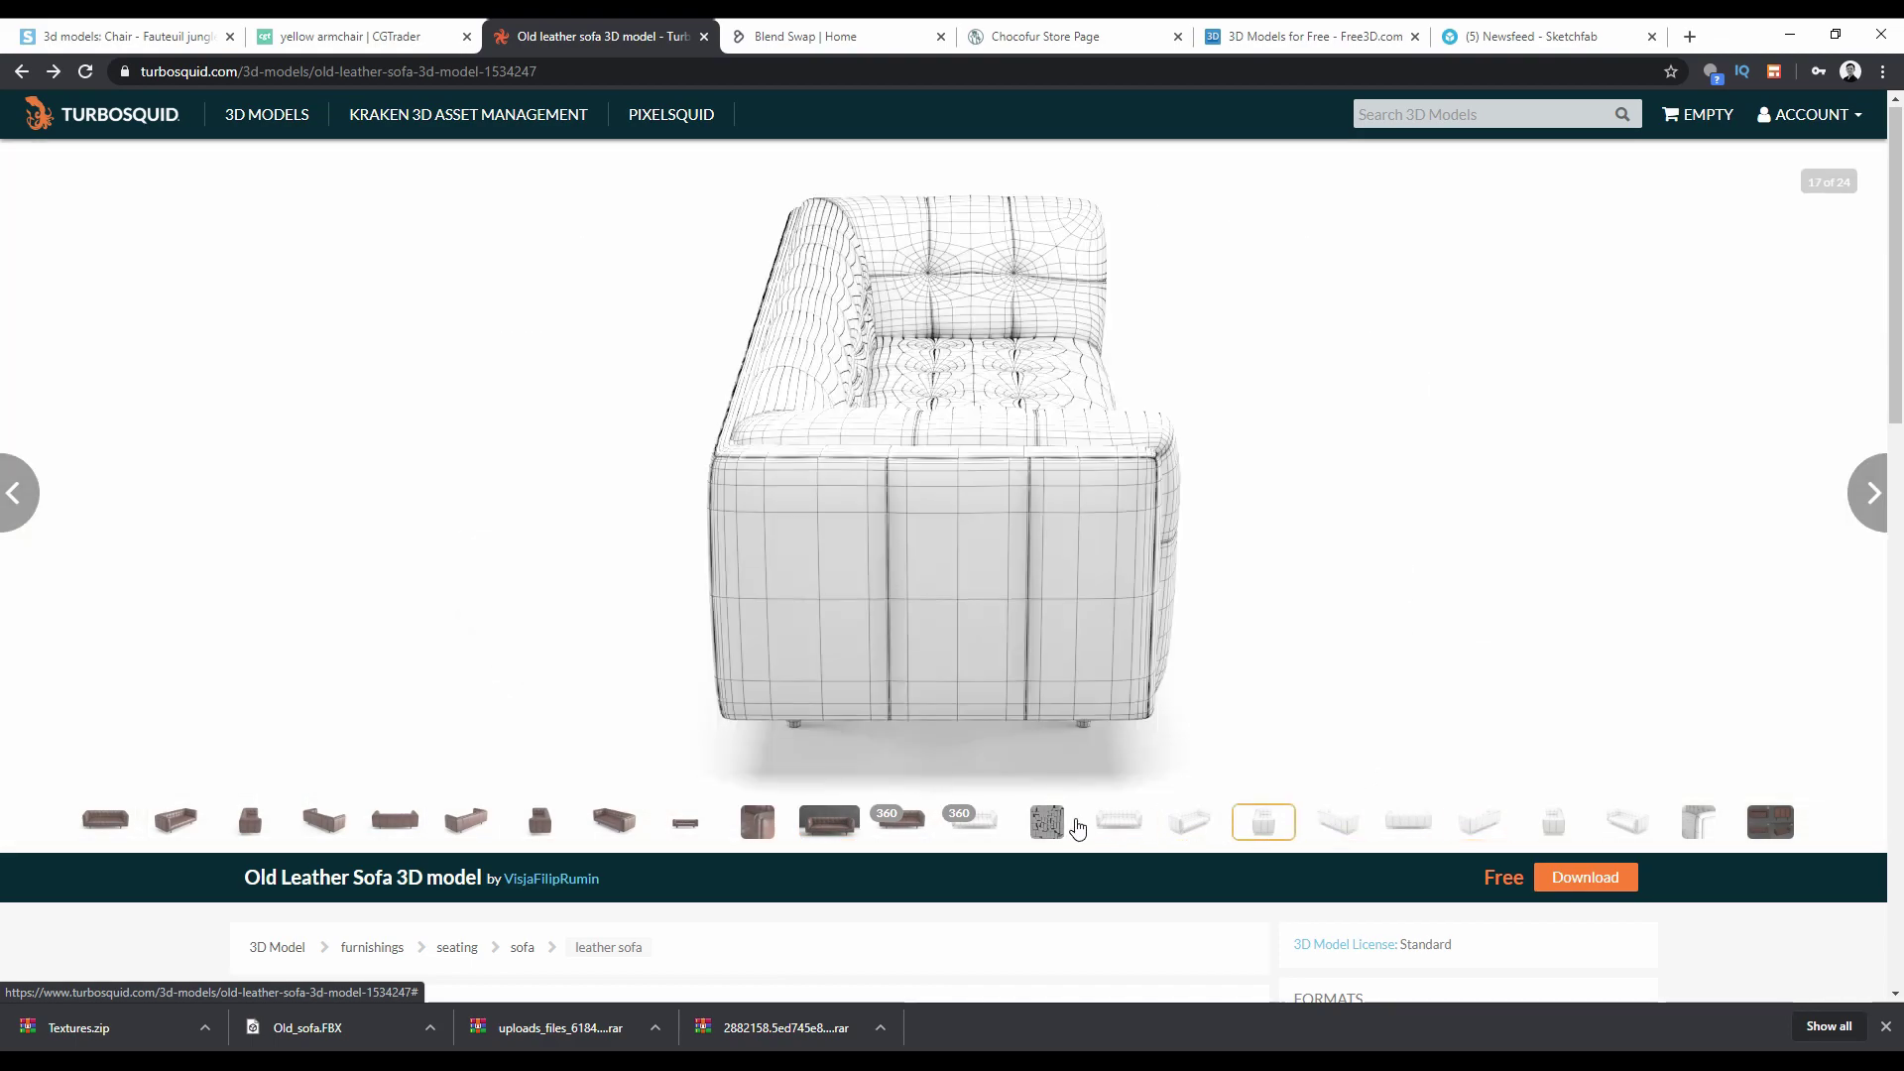
scroll(997, 821, down, 3)
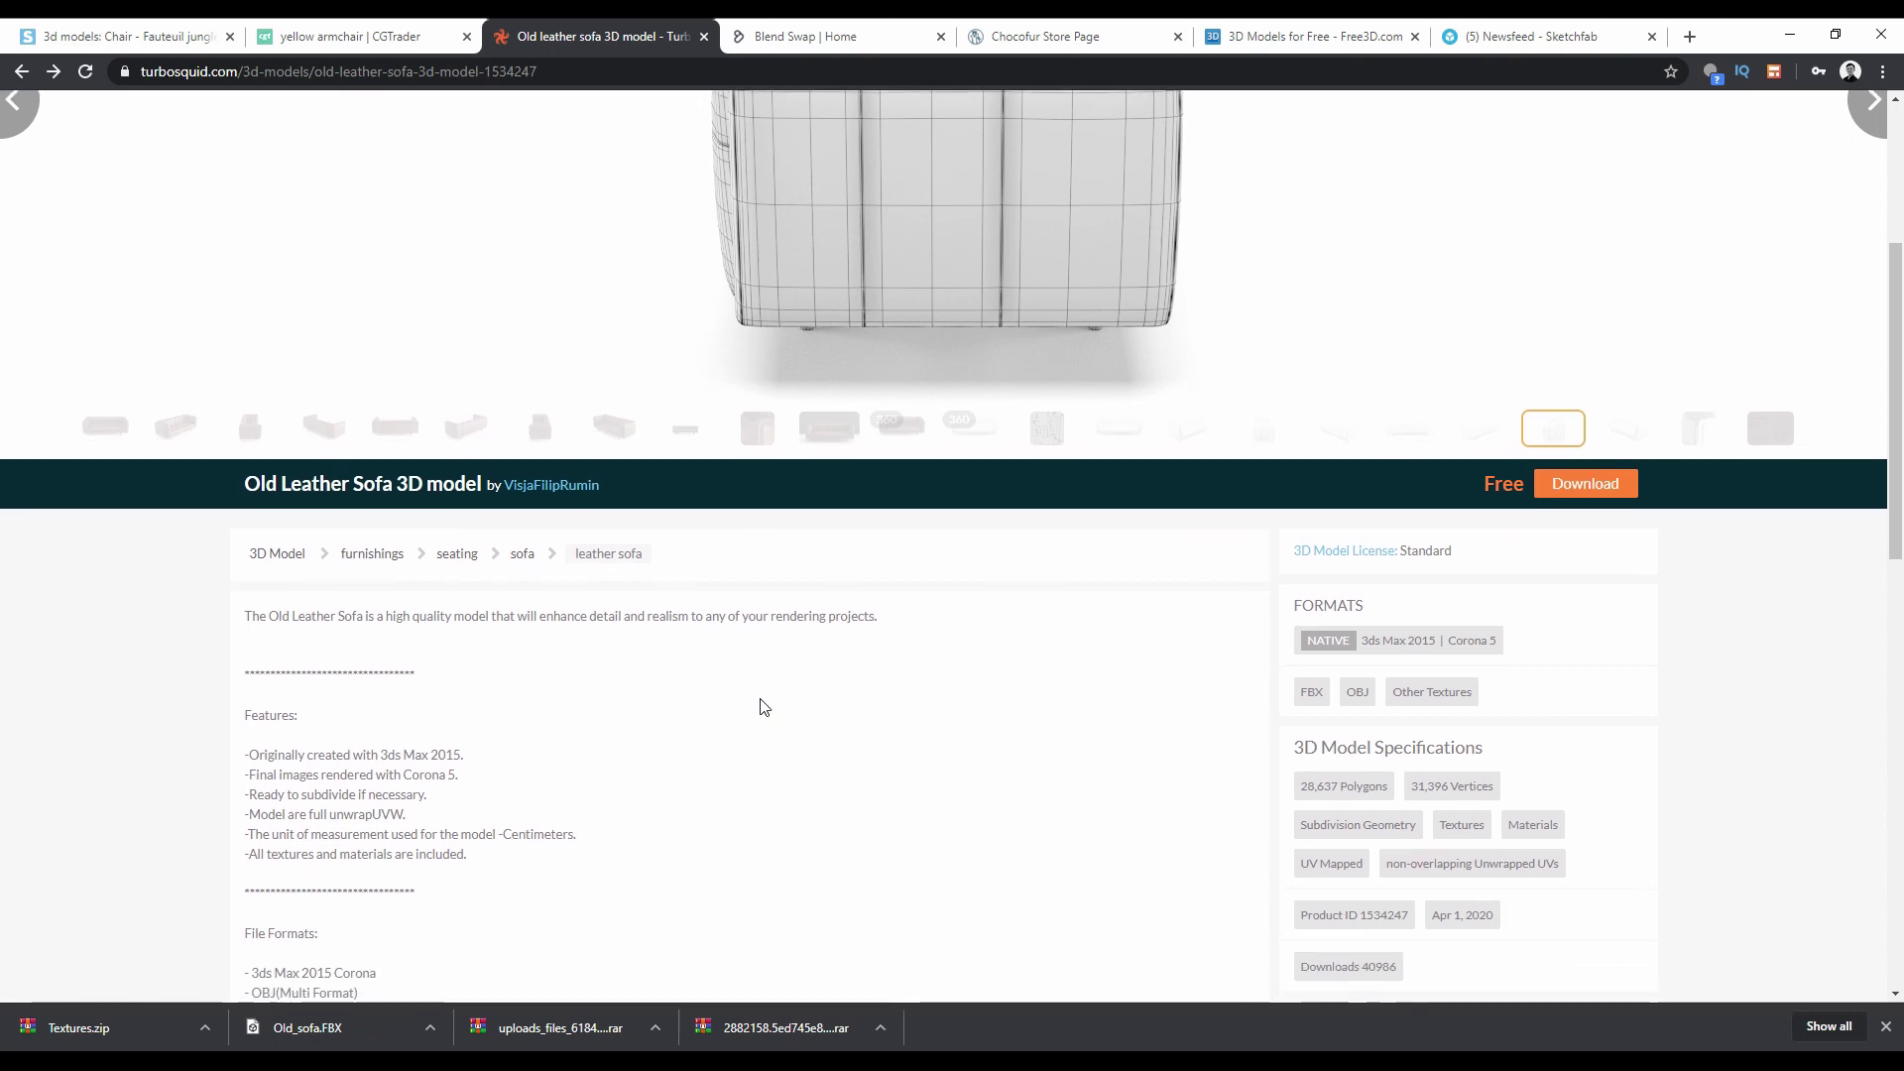
scroll(761, 705, up, 3)
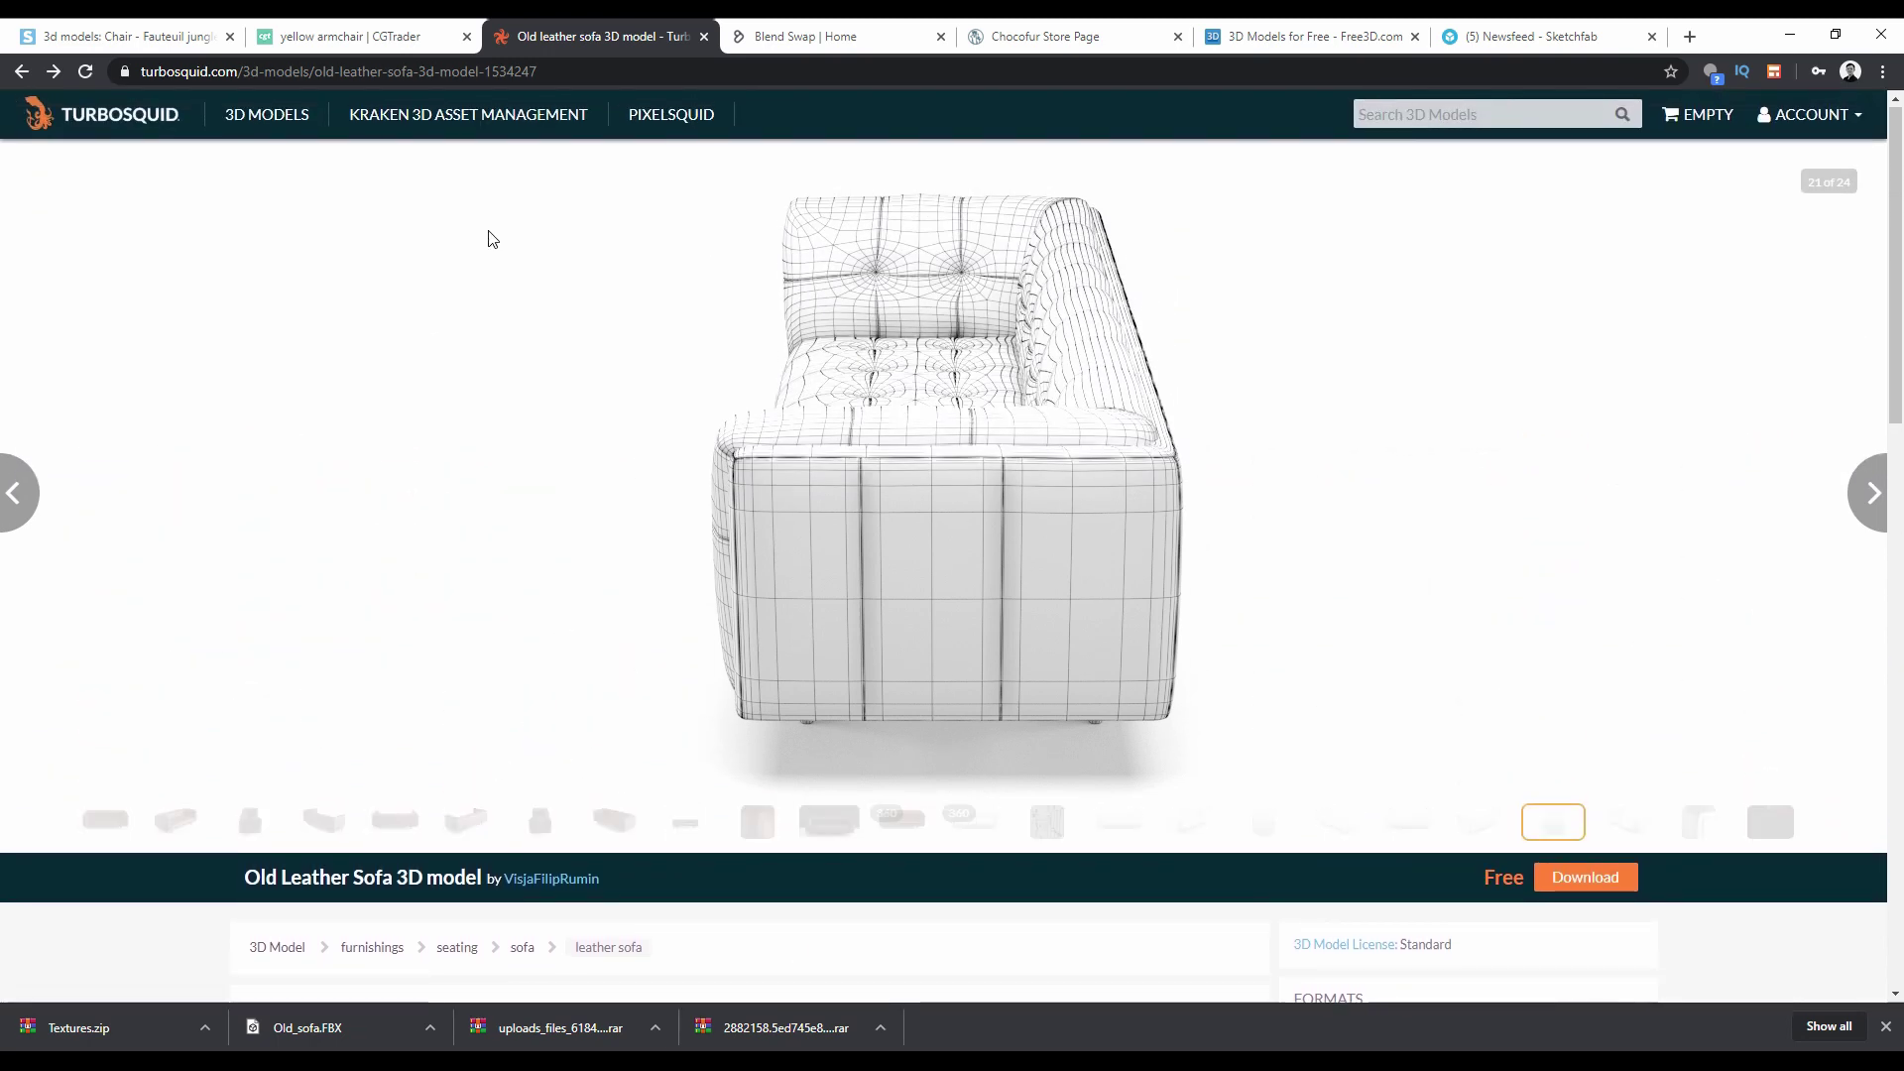
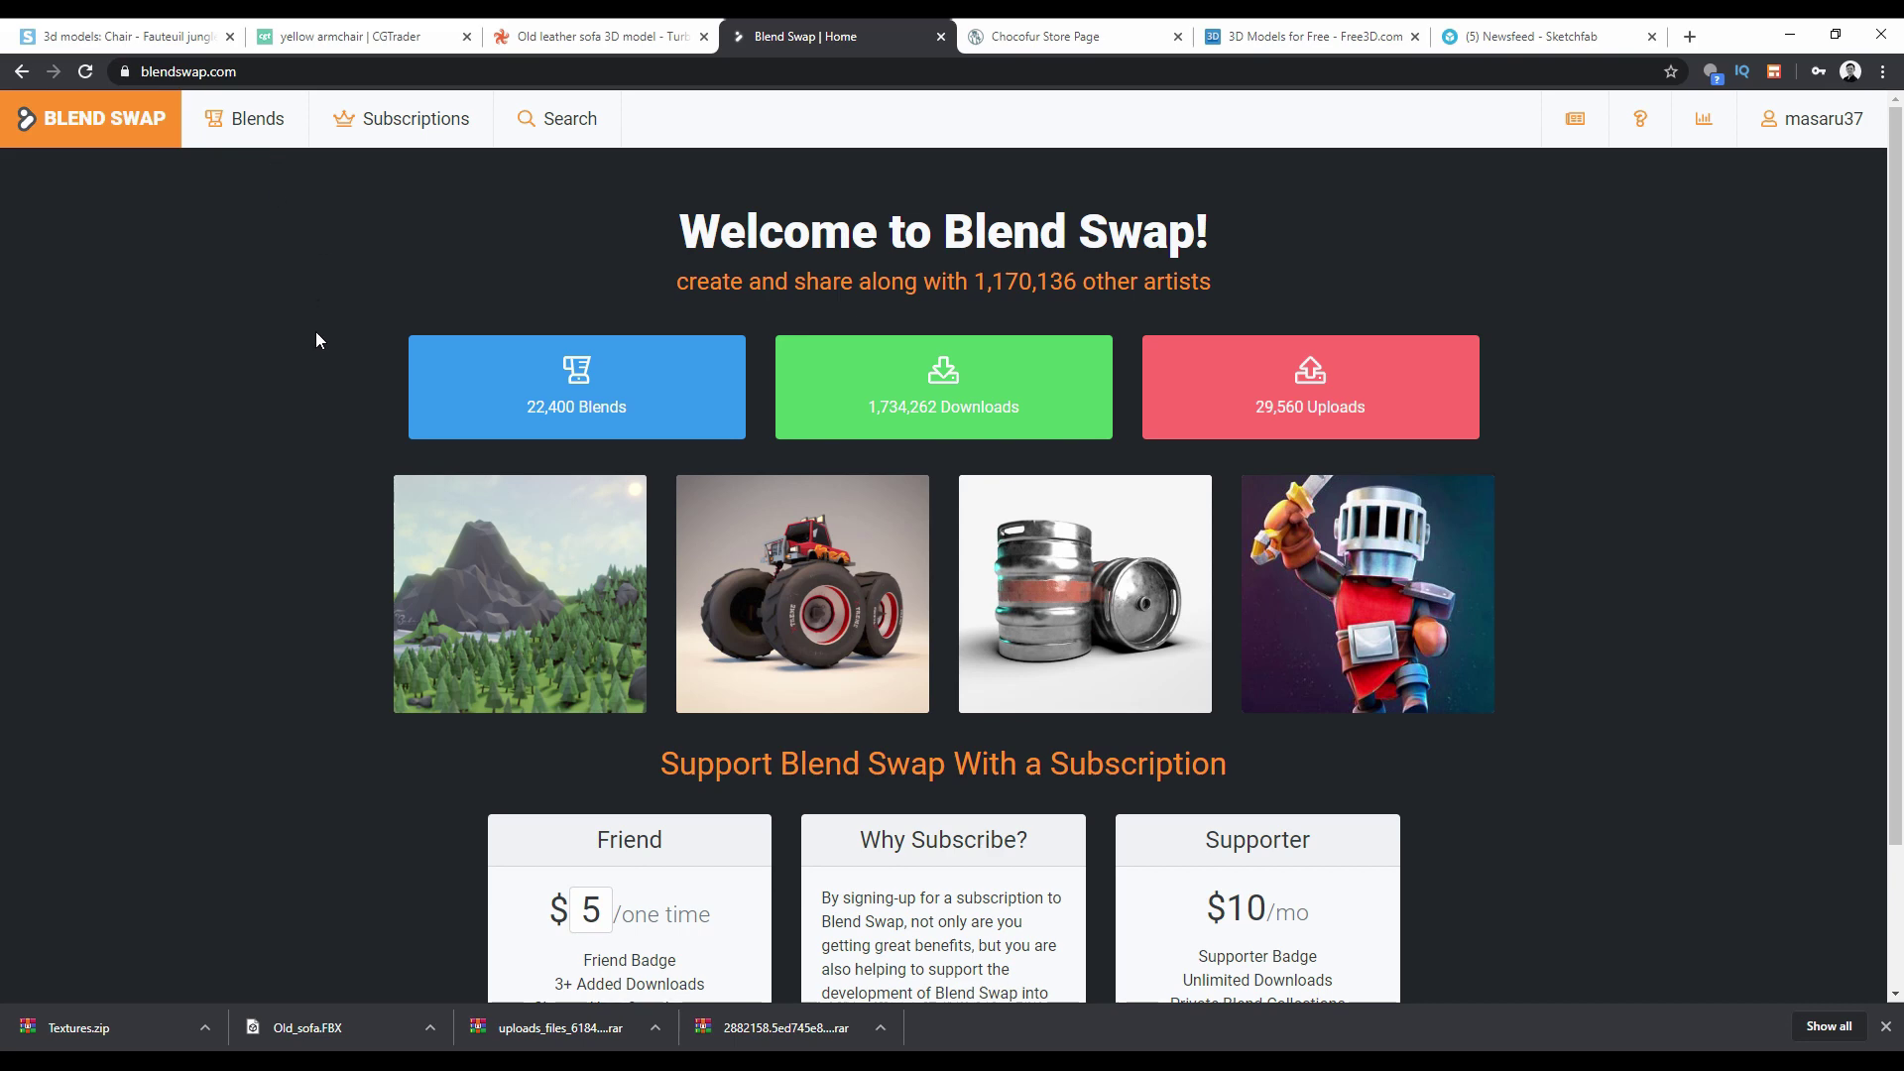
Switch to the Blend Swap site, look over its home page, and open the Furniture category of blends.
scroll(316, 342, down, 2)
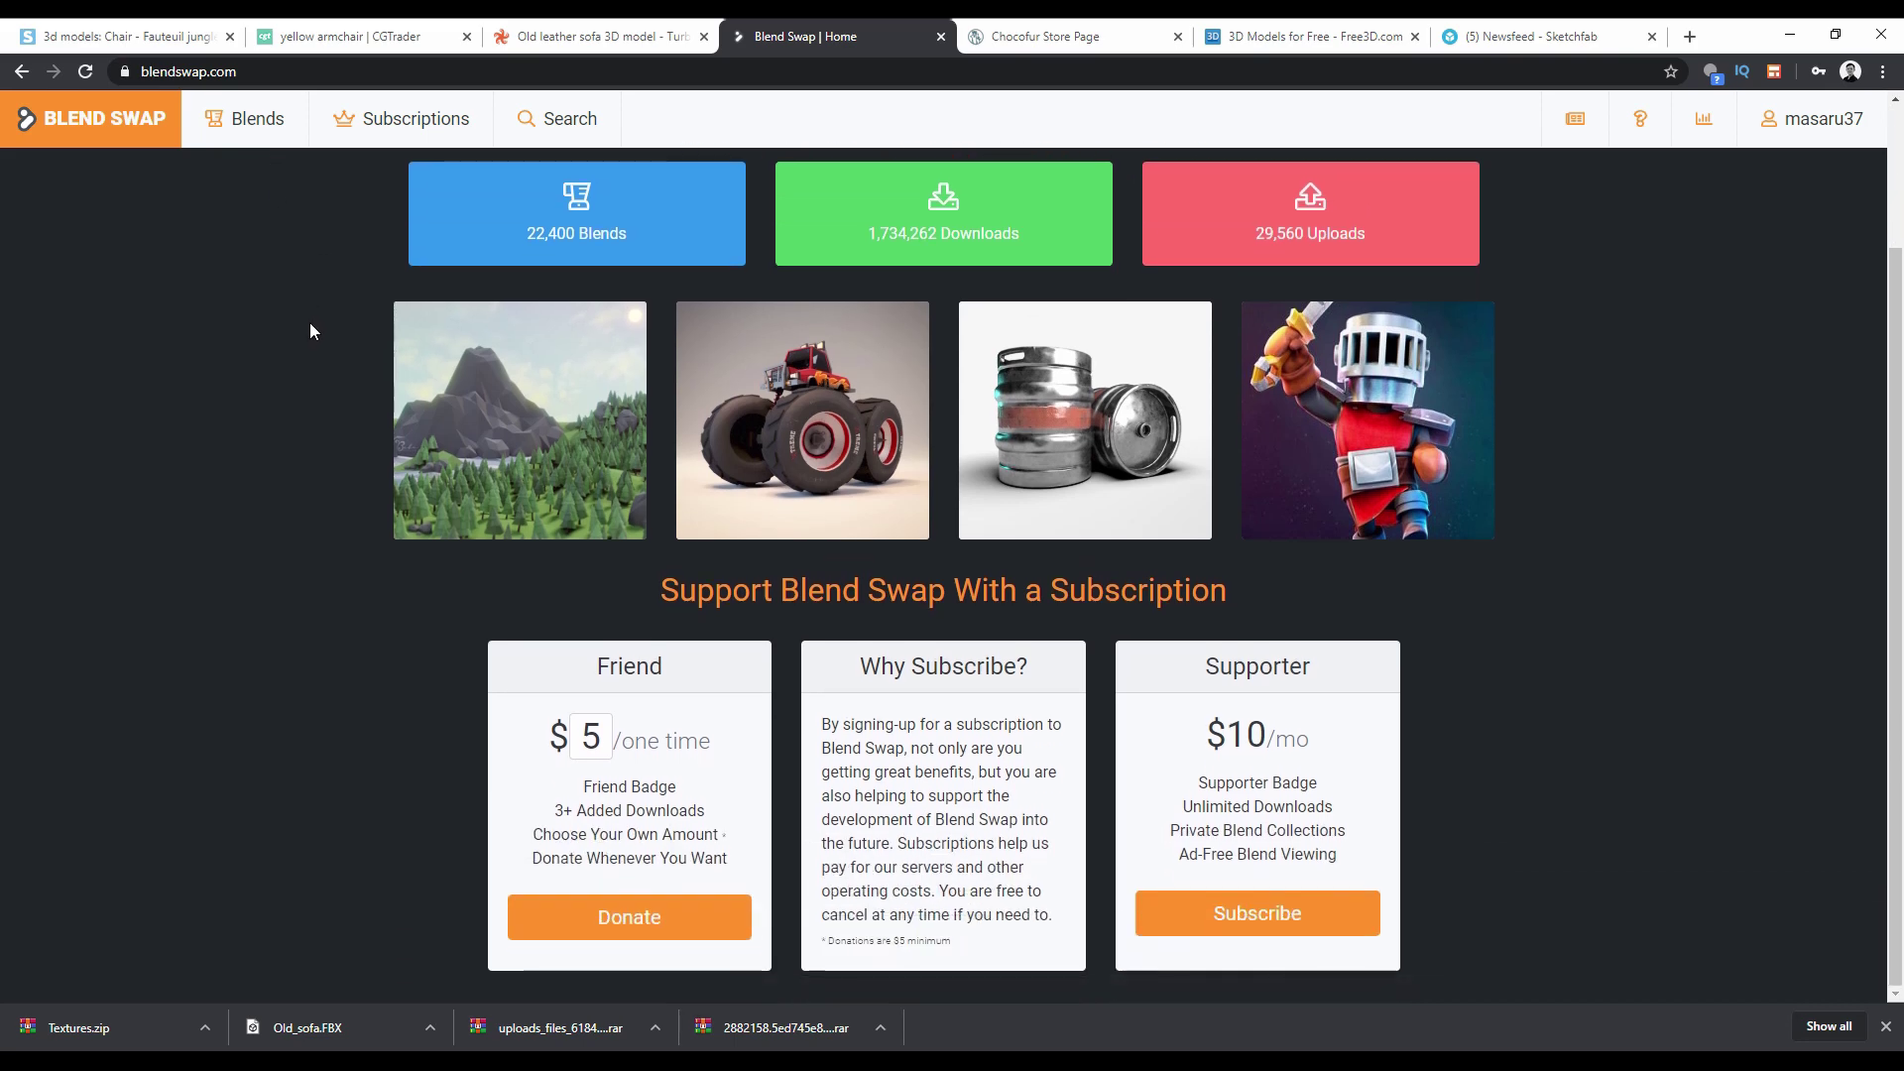
scroll(310, 331, up, 2)
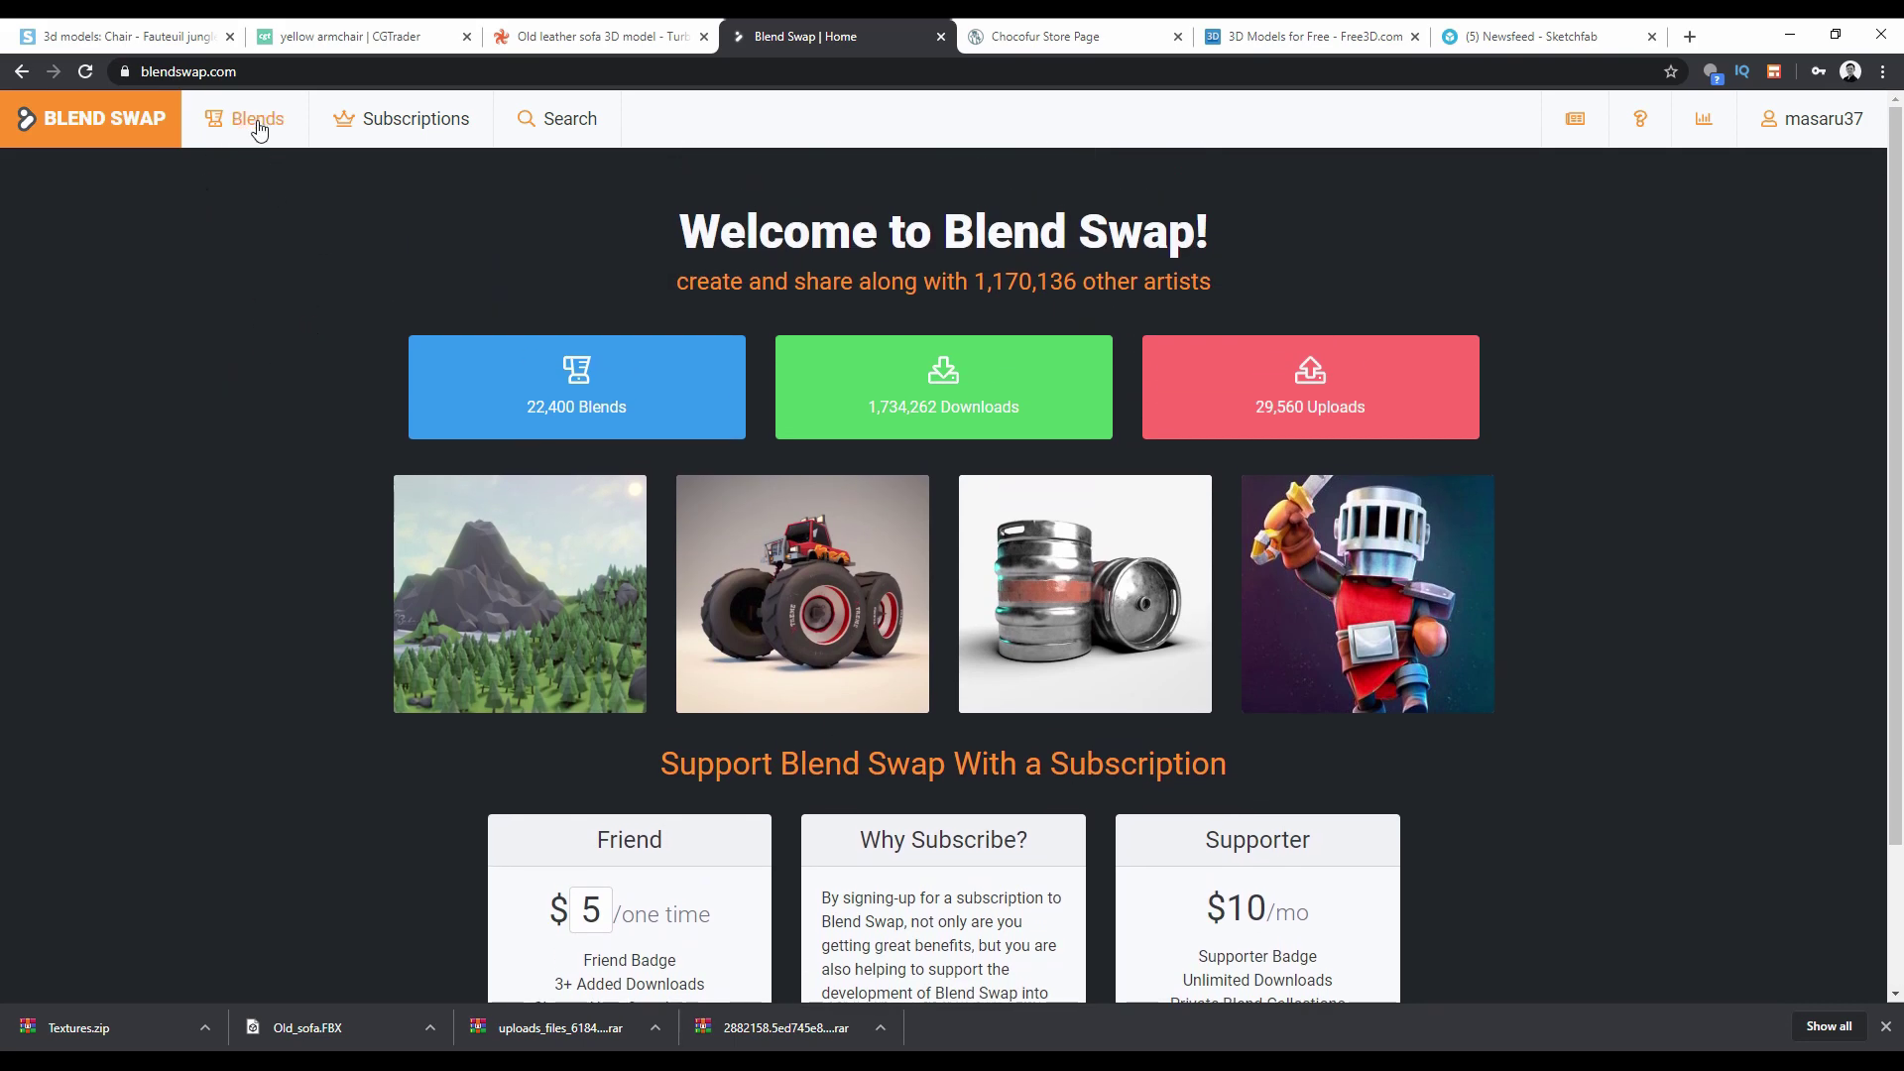
mouse_move(252, 123)
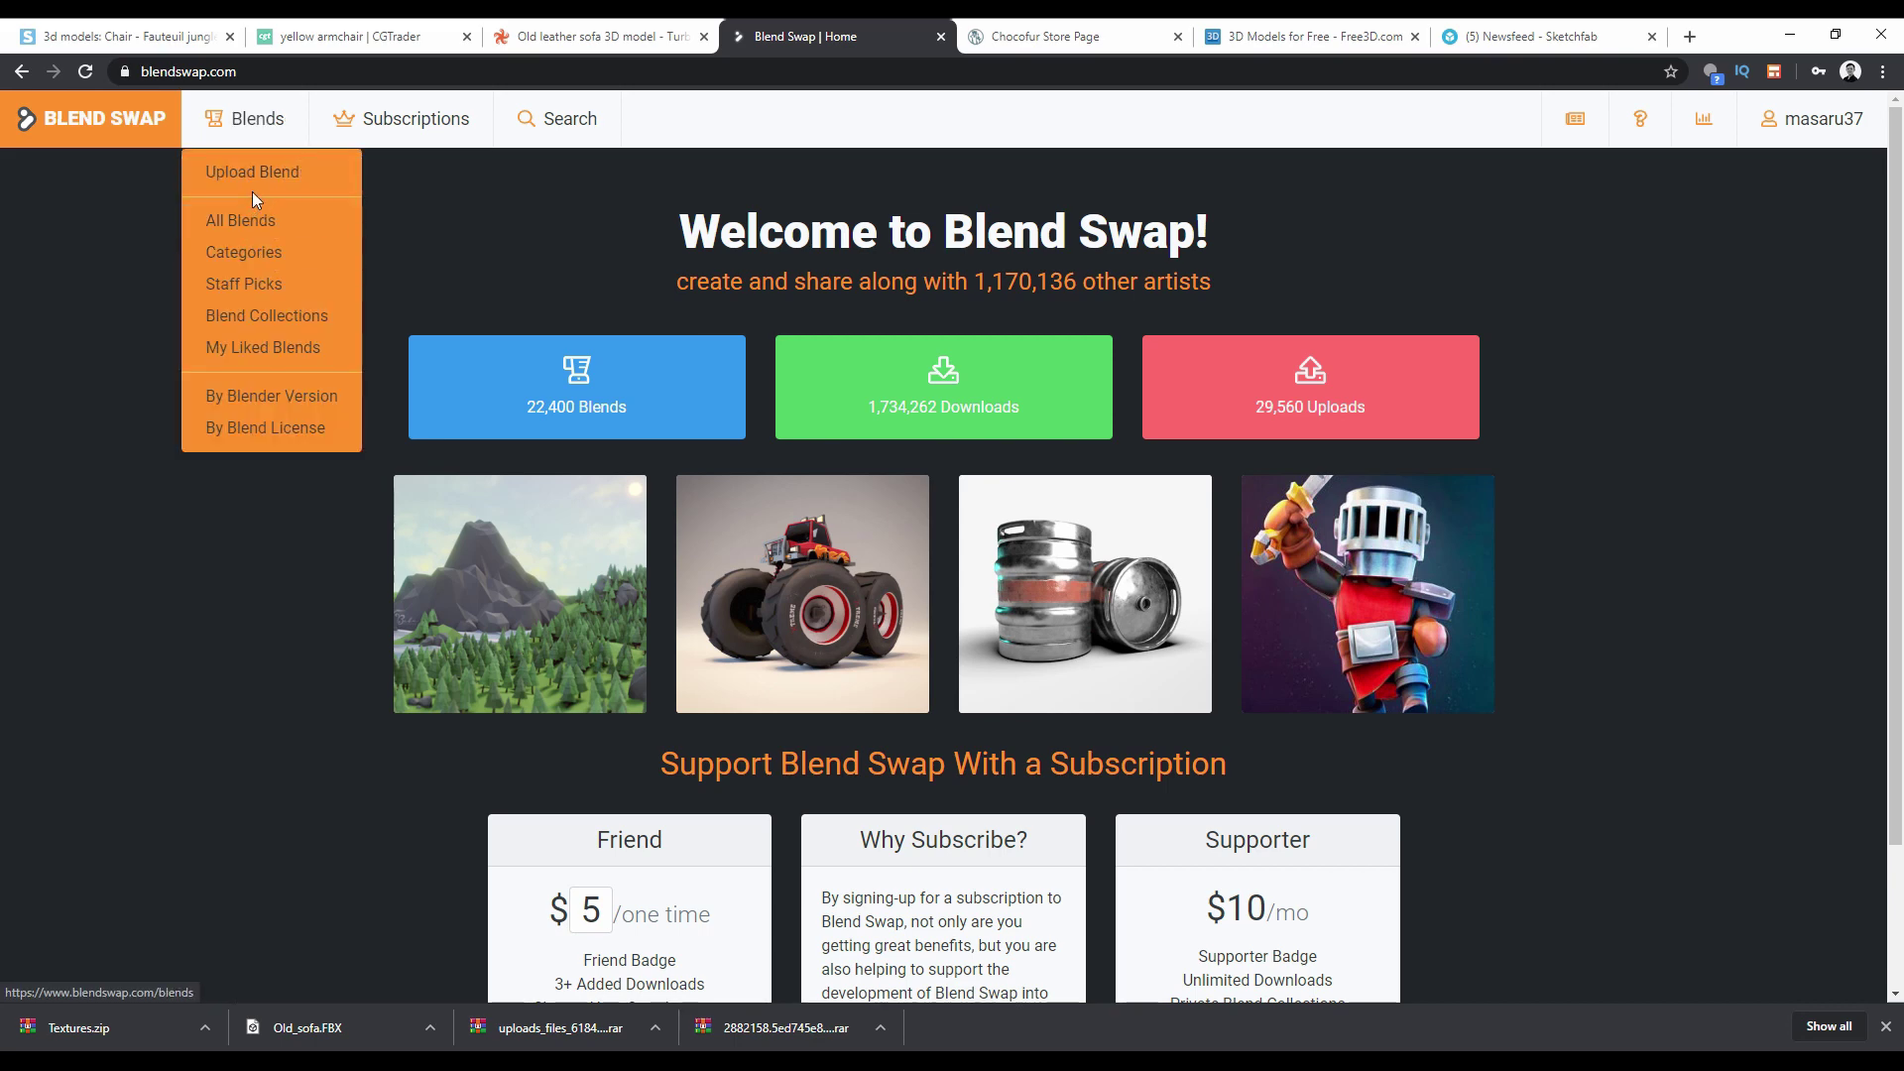
click(244, 254)
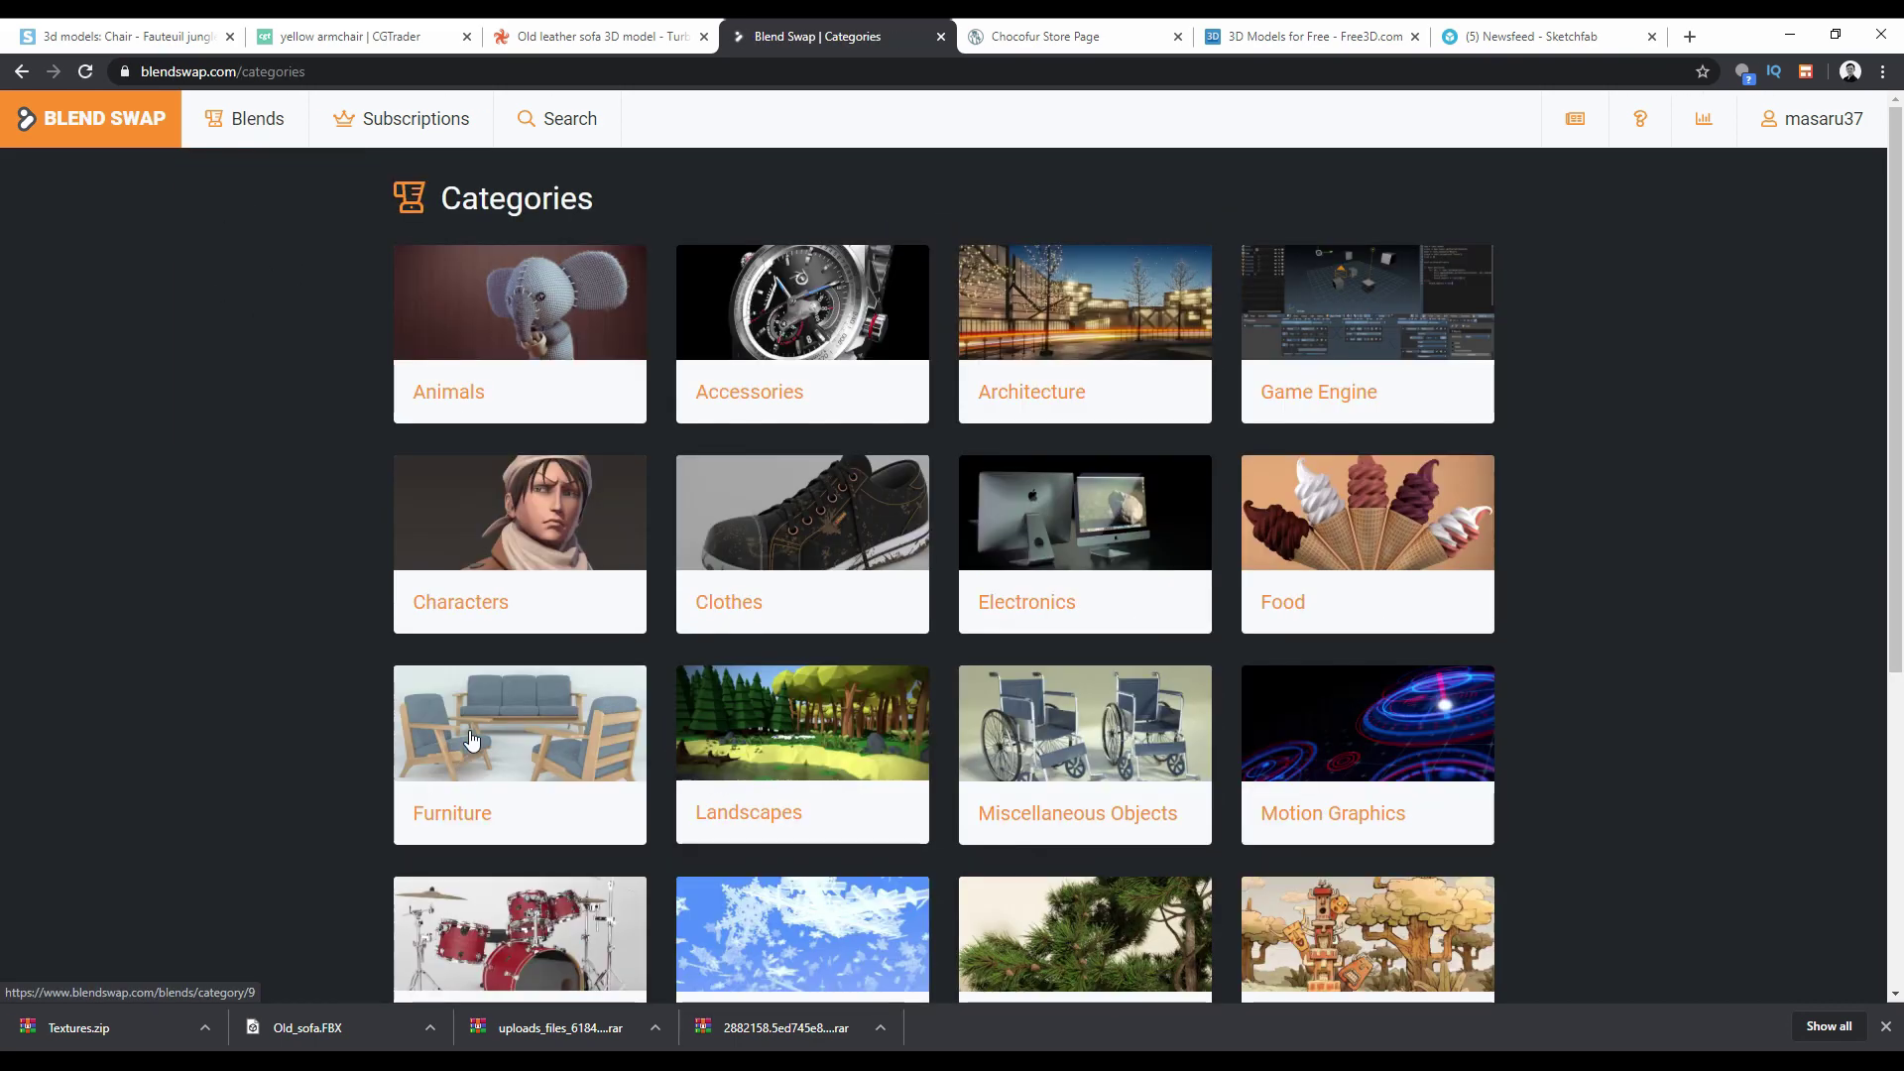
click(471, 739)
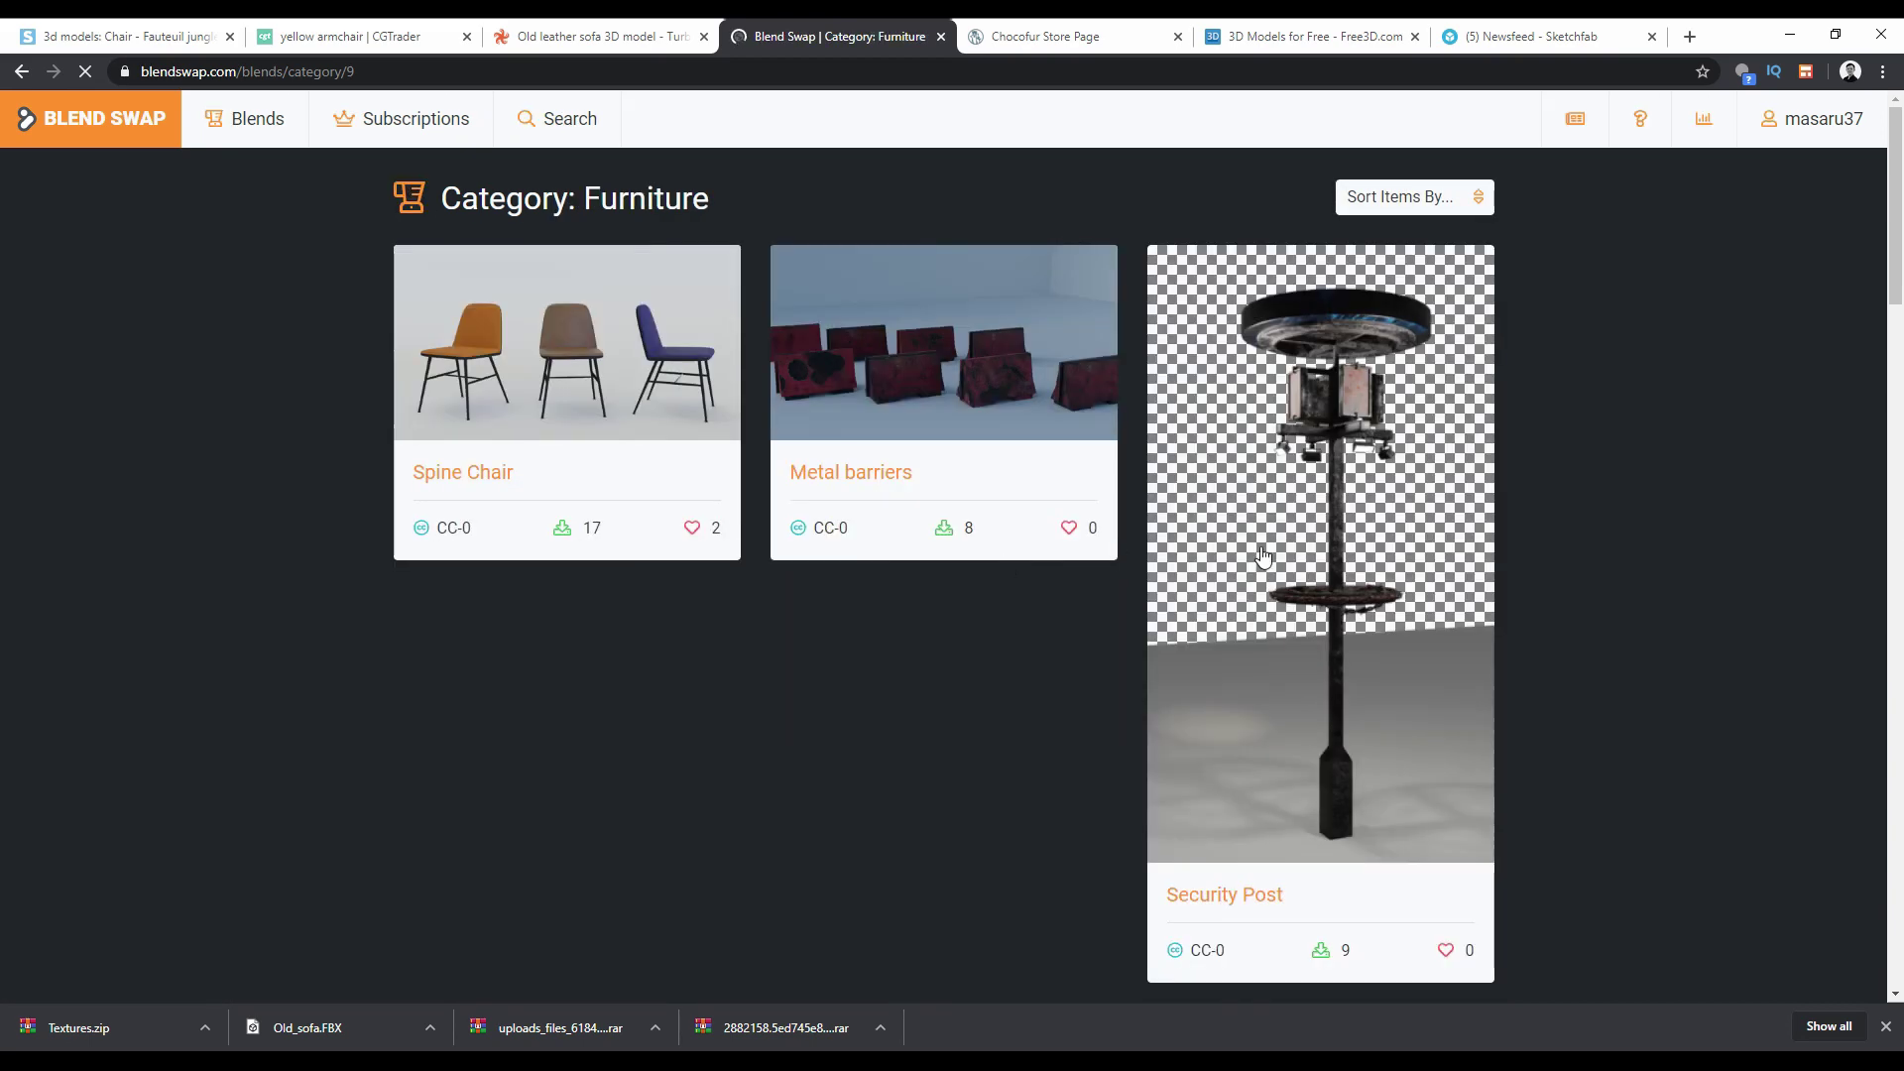
Browse the first page of Furniture blends and open the Thonet Chair model in a background tab.
scroll(1043, 682, down, 3)
scroll(1041, 680, down, 10)
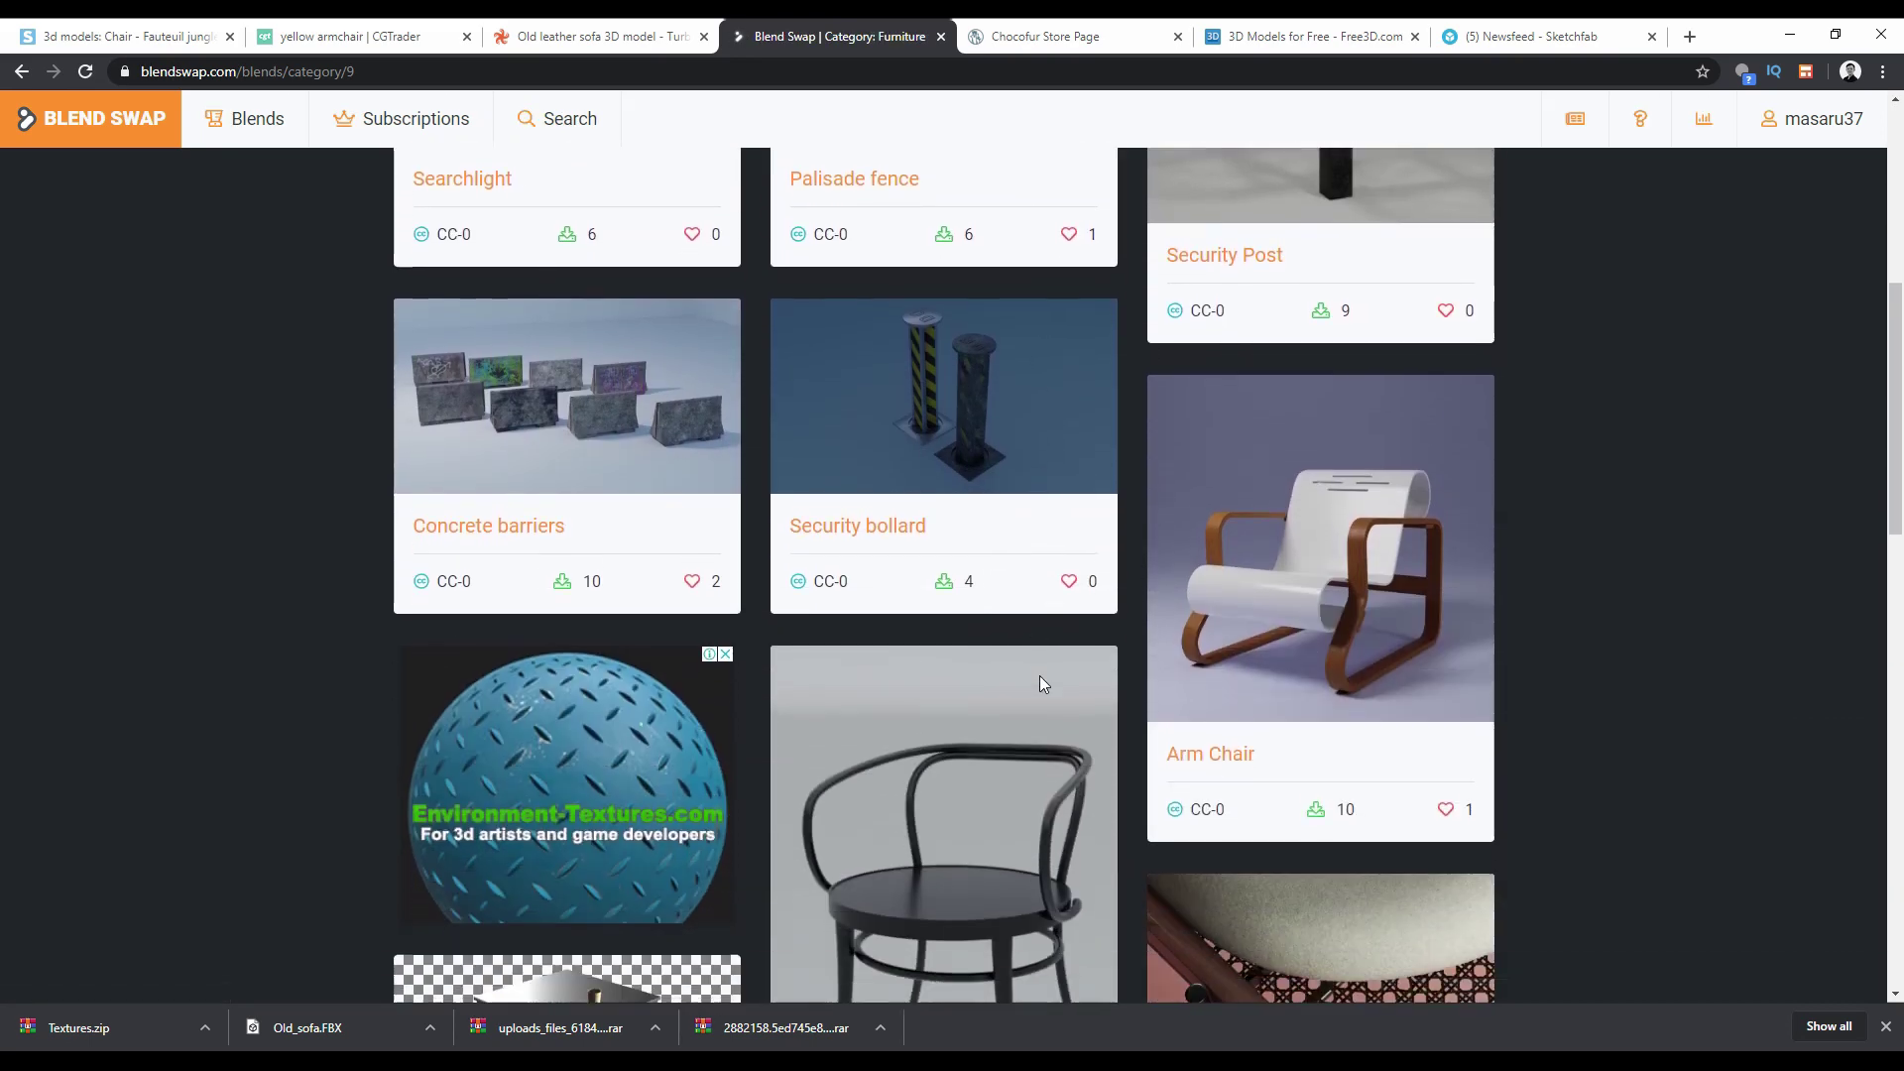
scroll(1074, 657, down, 5)
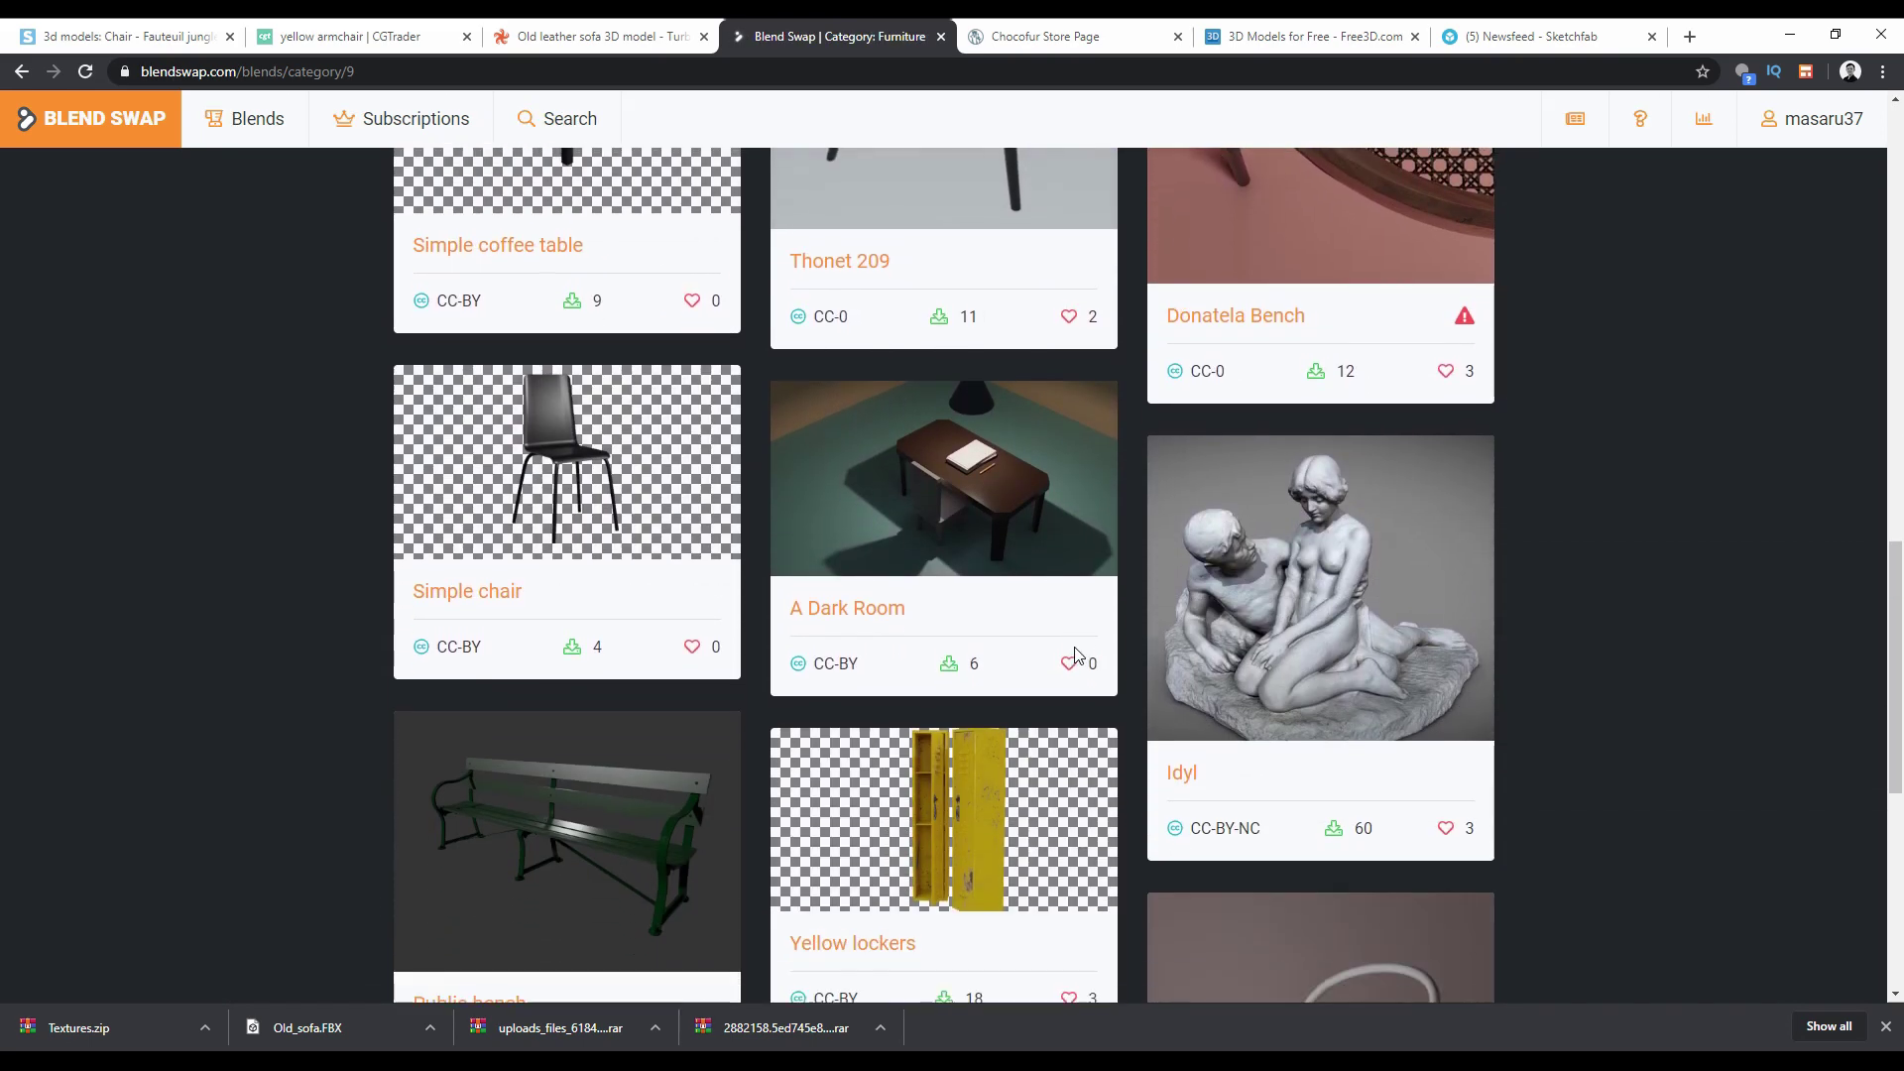
scroll(1078, 654, down, 5)
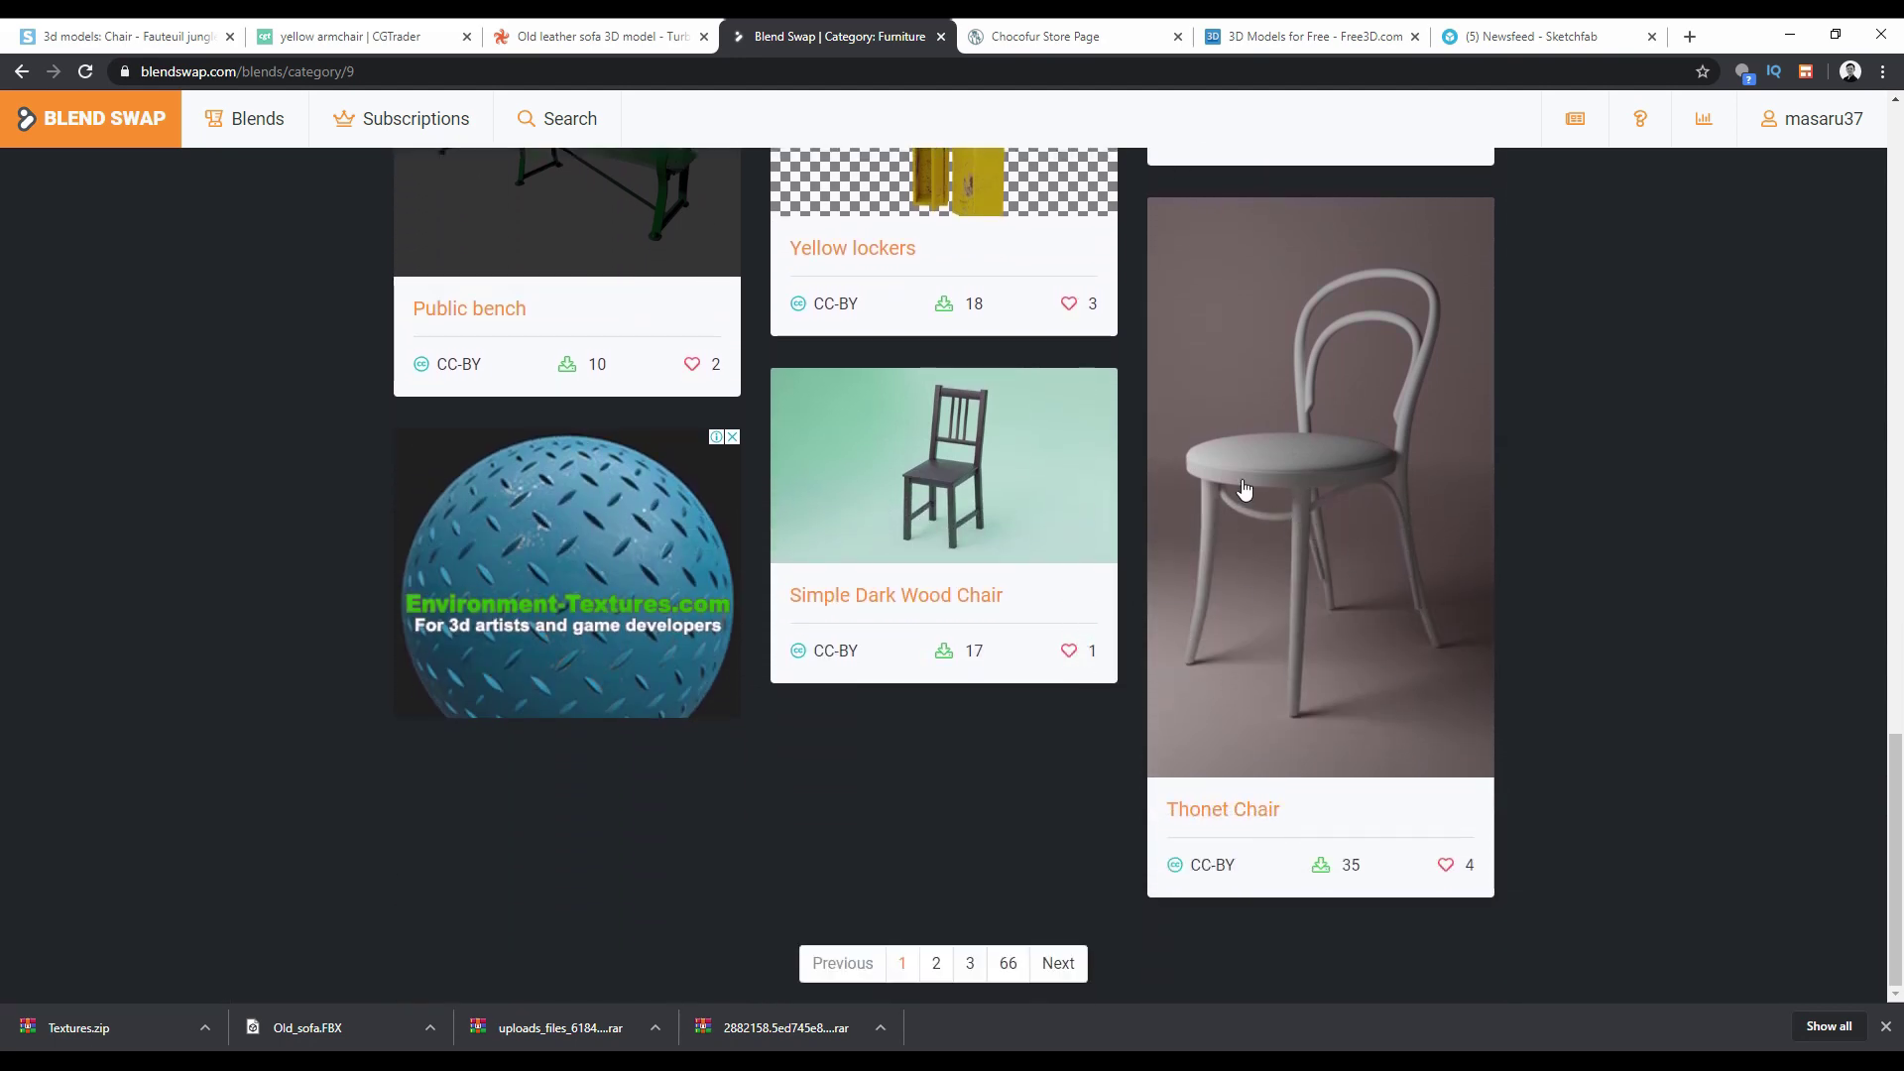
middle_click(1281, 507)
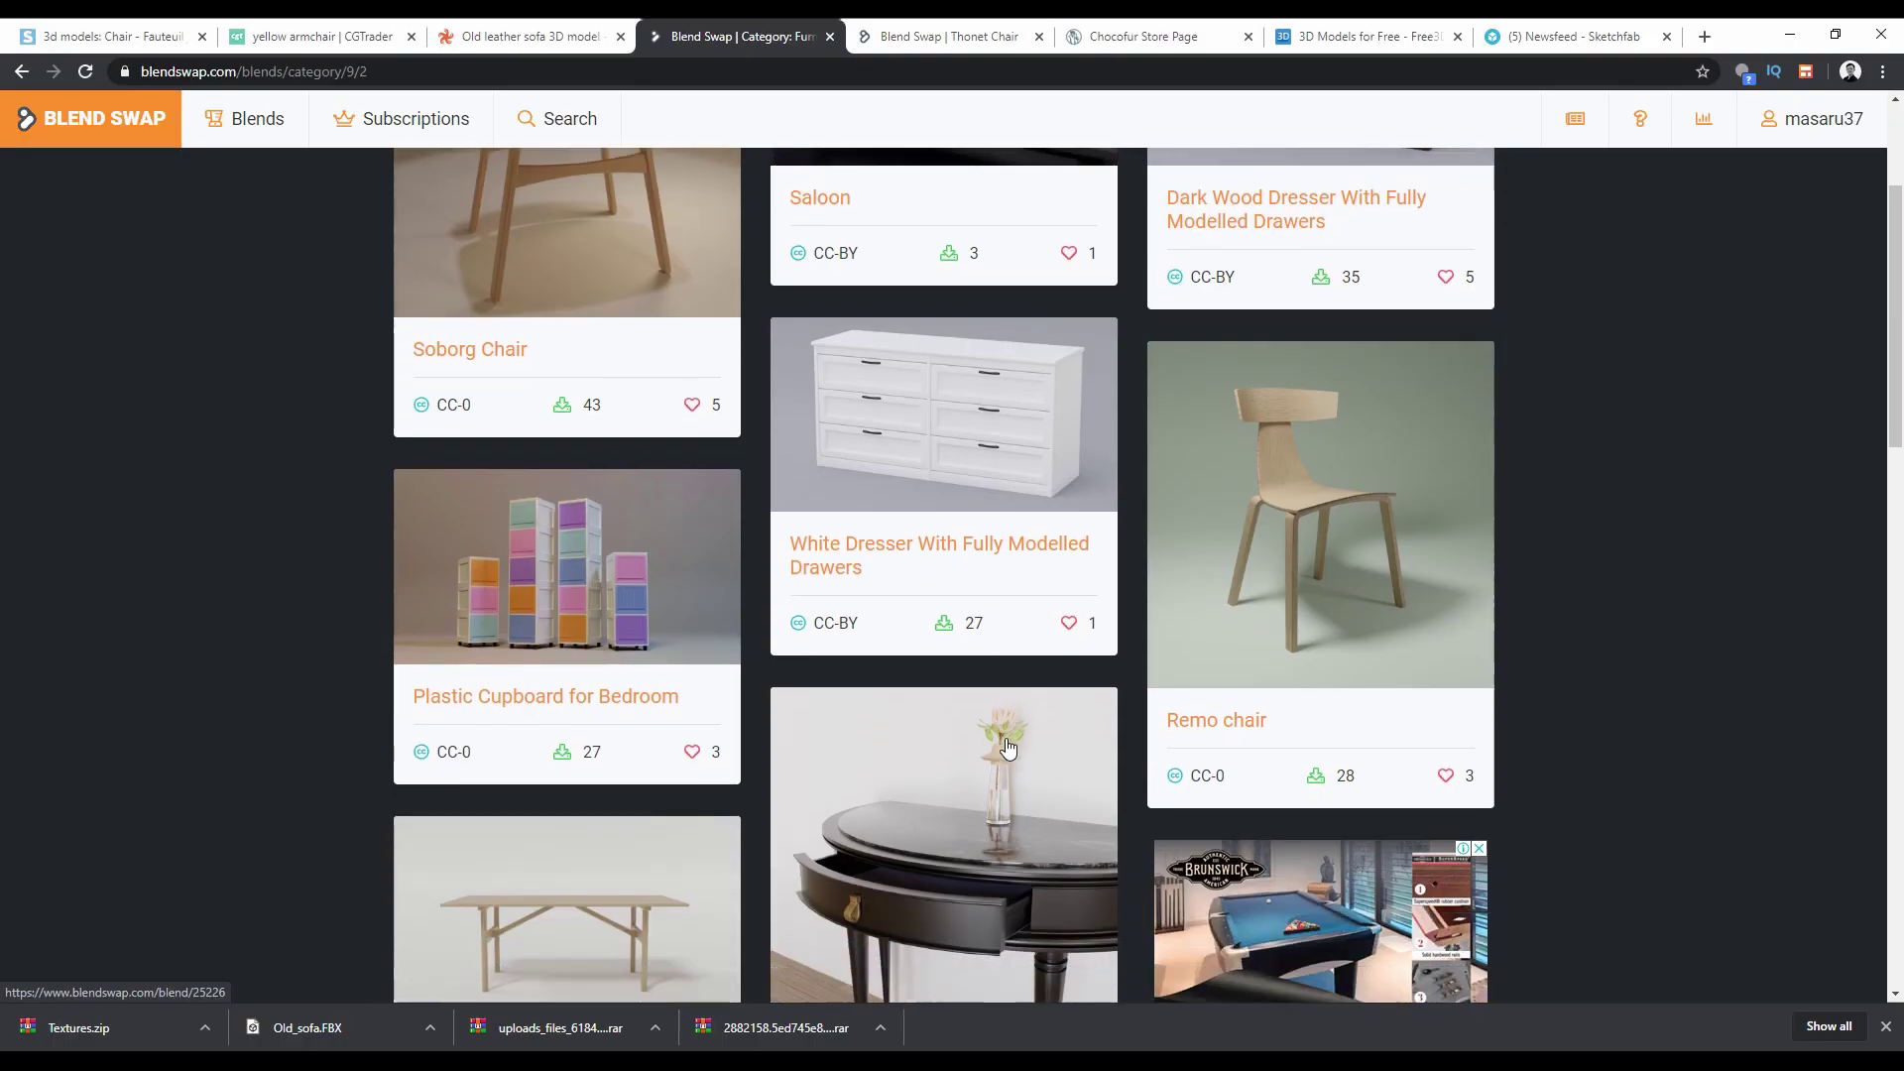
Browse the second page of Furniture blends and open the Fancy Dresser model in a background tab.
scroll(836, 568, down, 2)
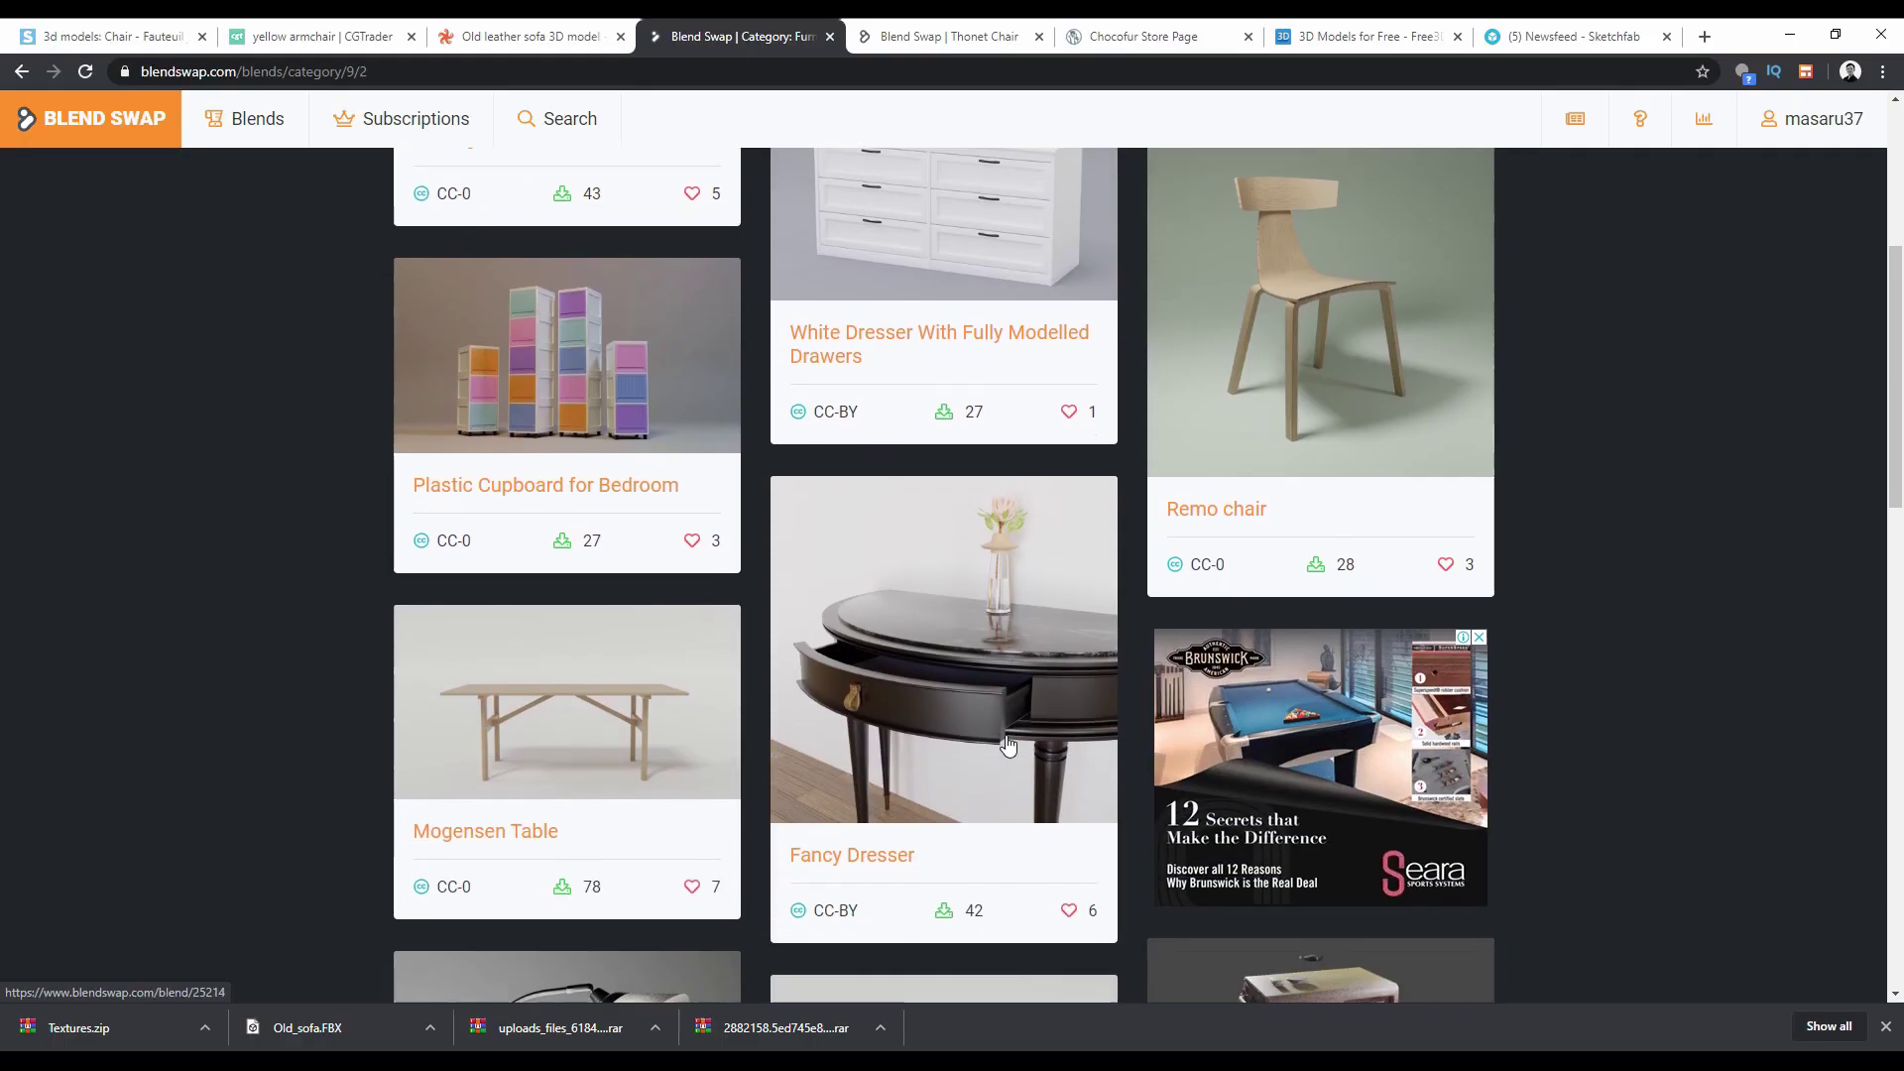
scroll(836, 646, down, 2)
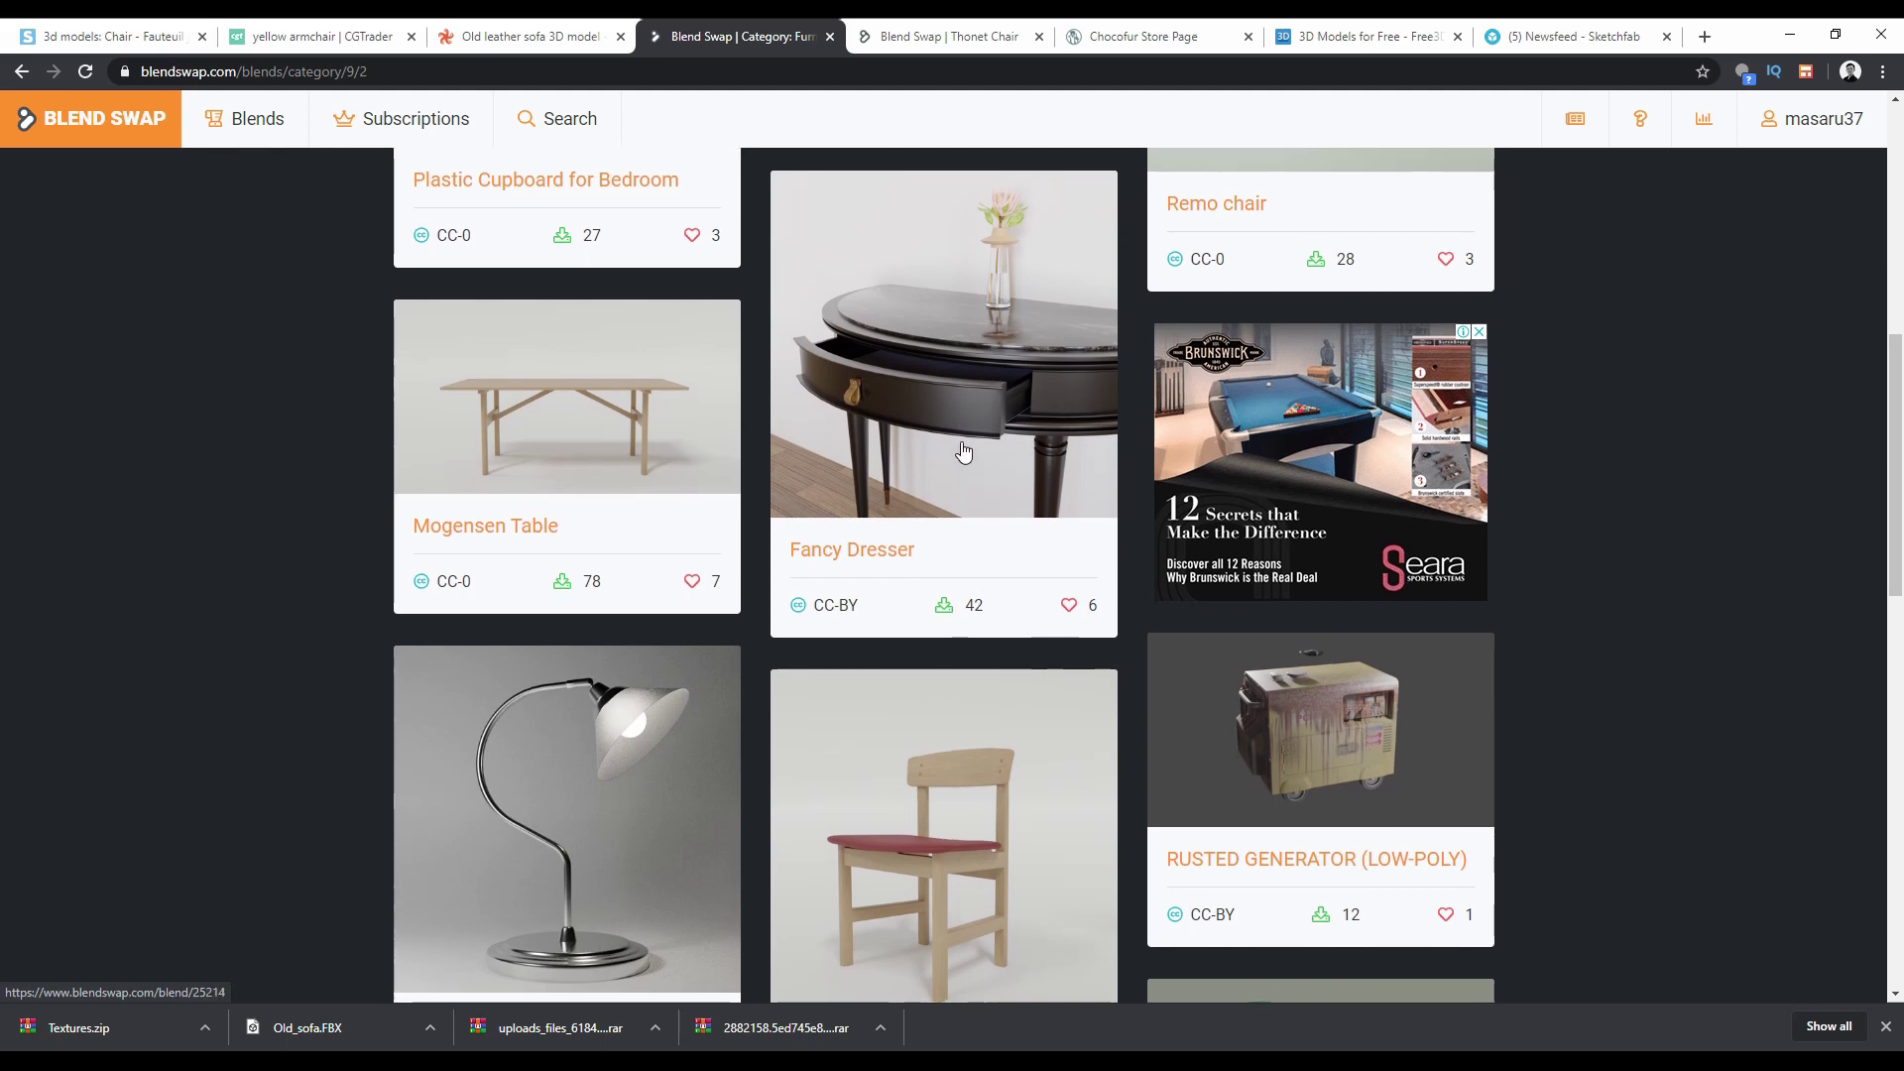
middle_click(962, 451)
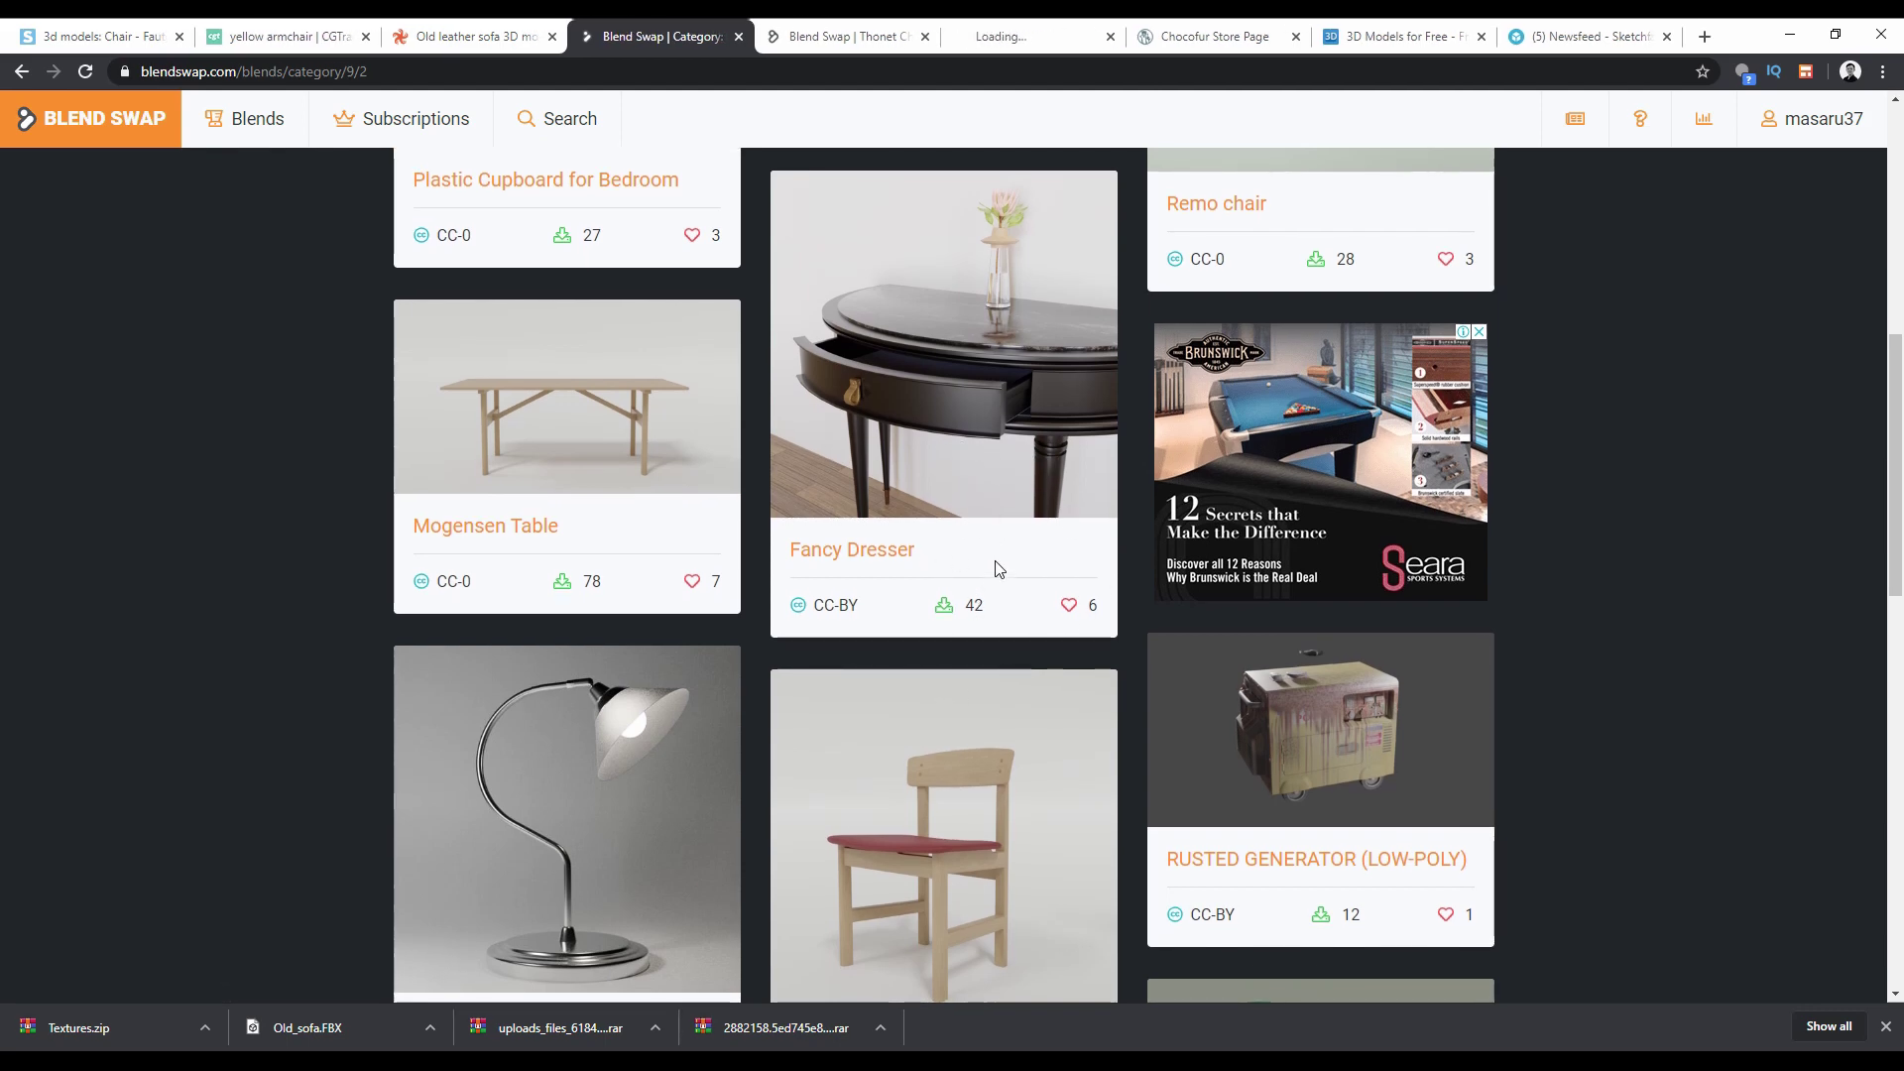
scroll(995, 569, down, 8)
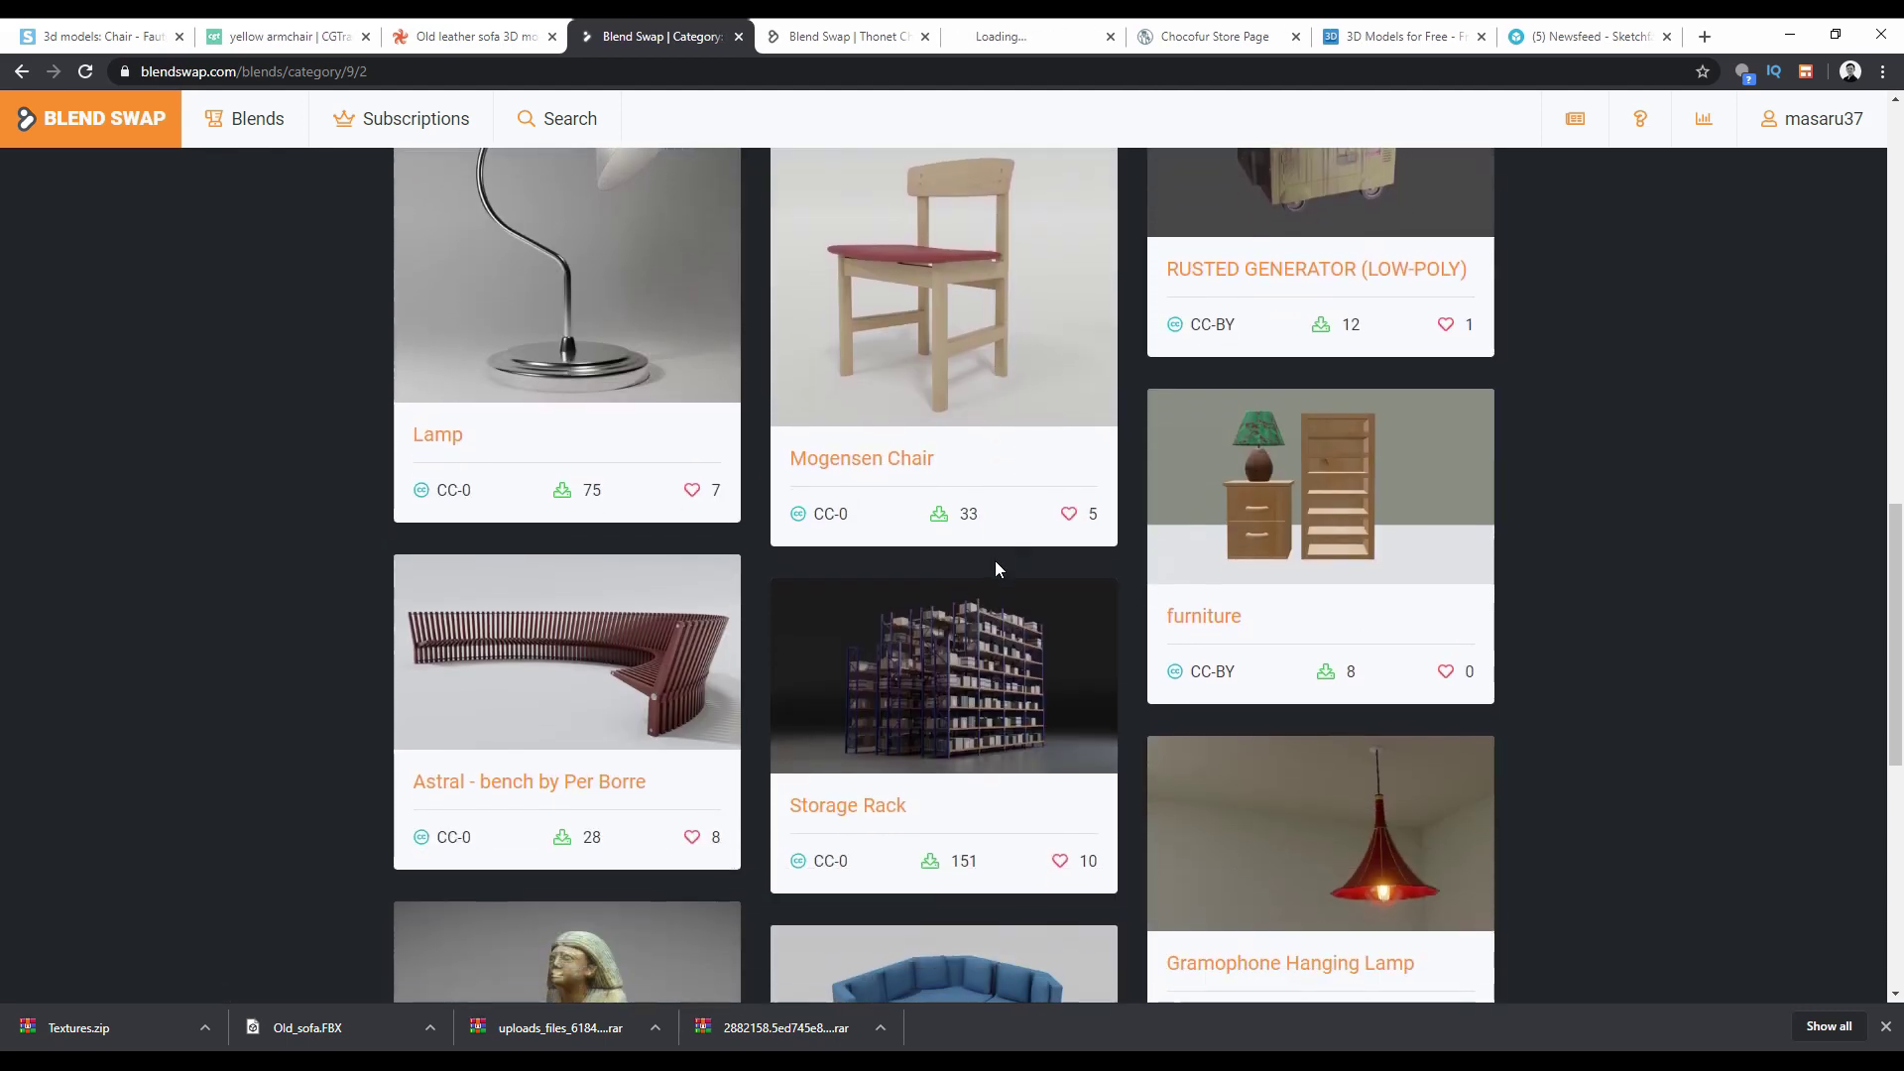
scroll(995, 563, down, 6)
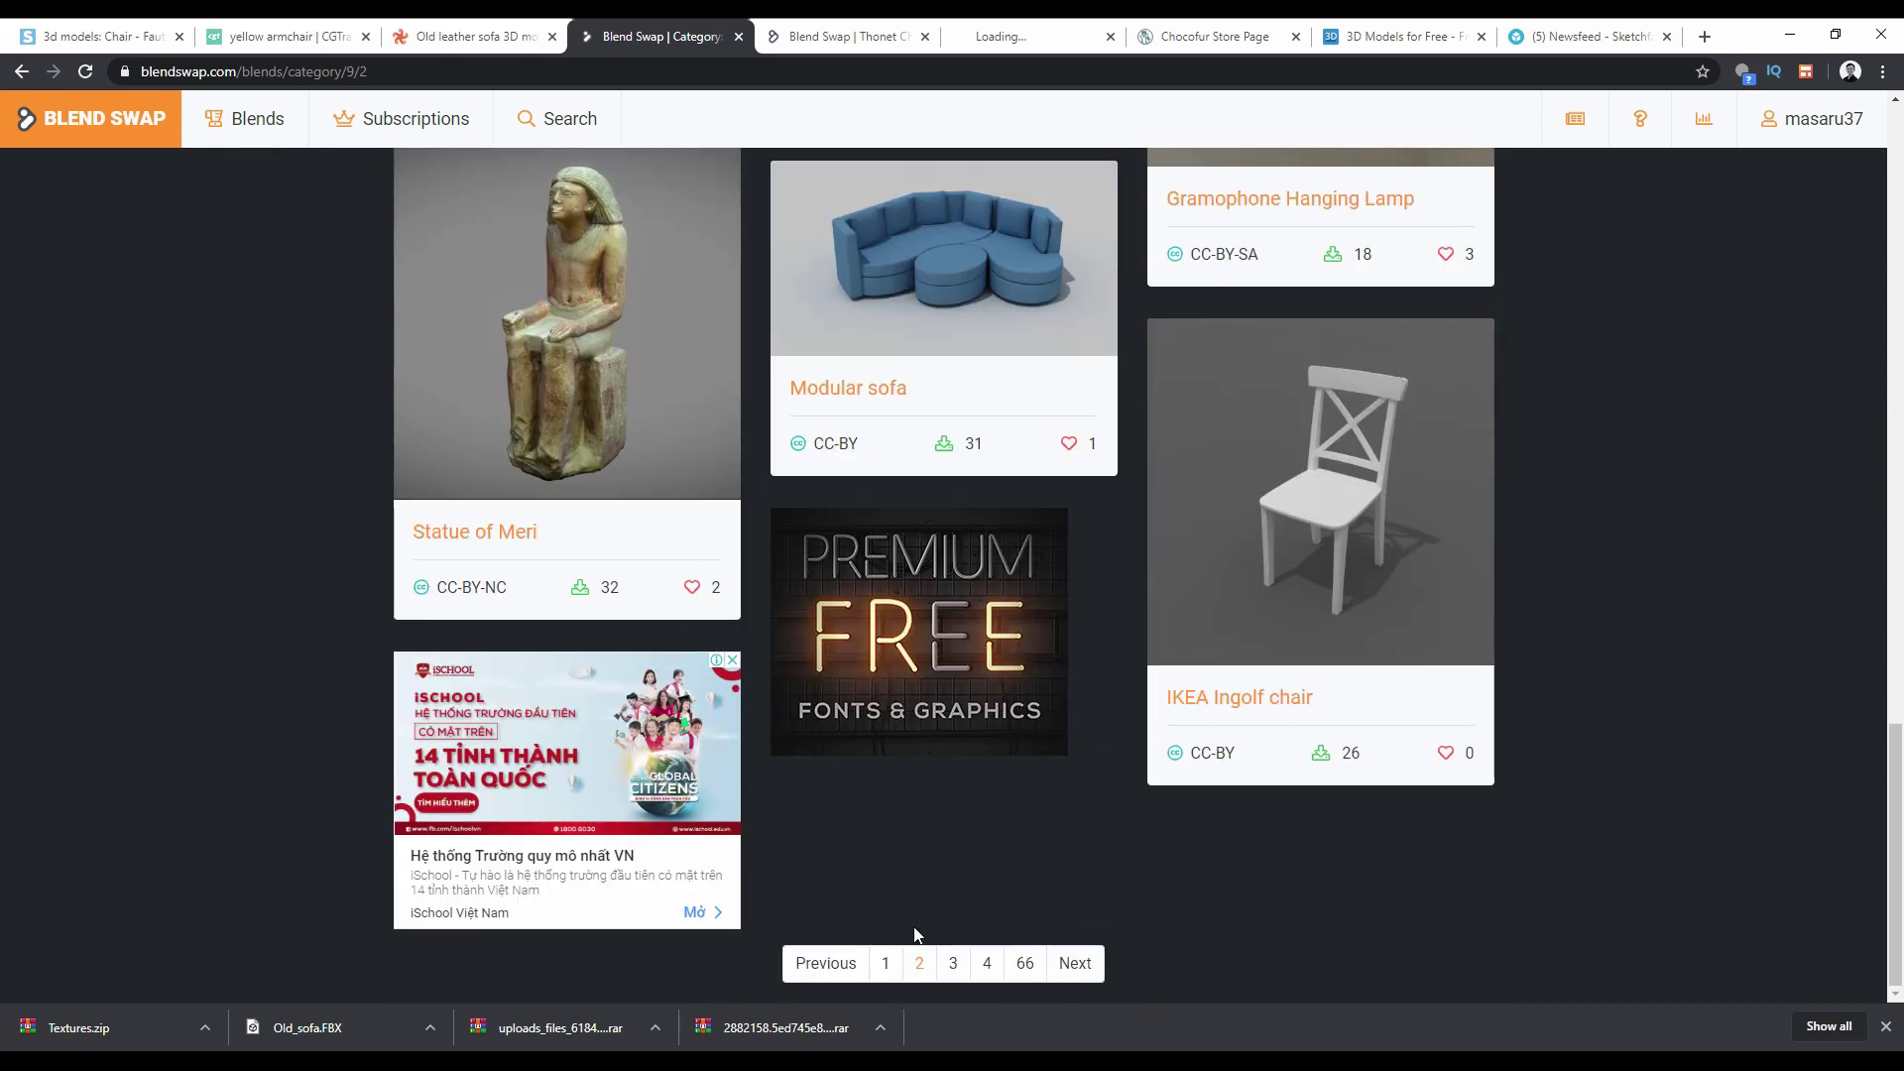
Browse the third page of Furniture blends and open the Leather couch model in a background tab.
click(953, 963)
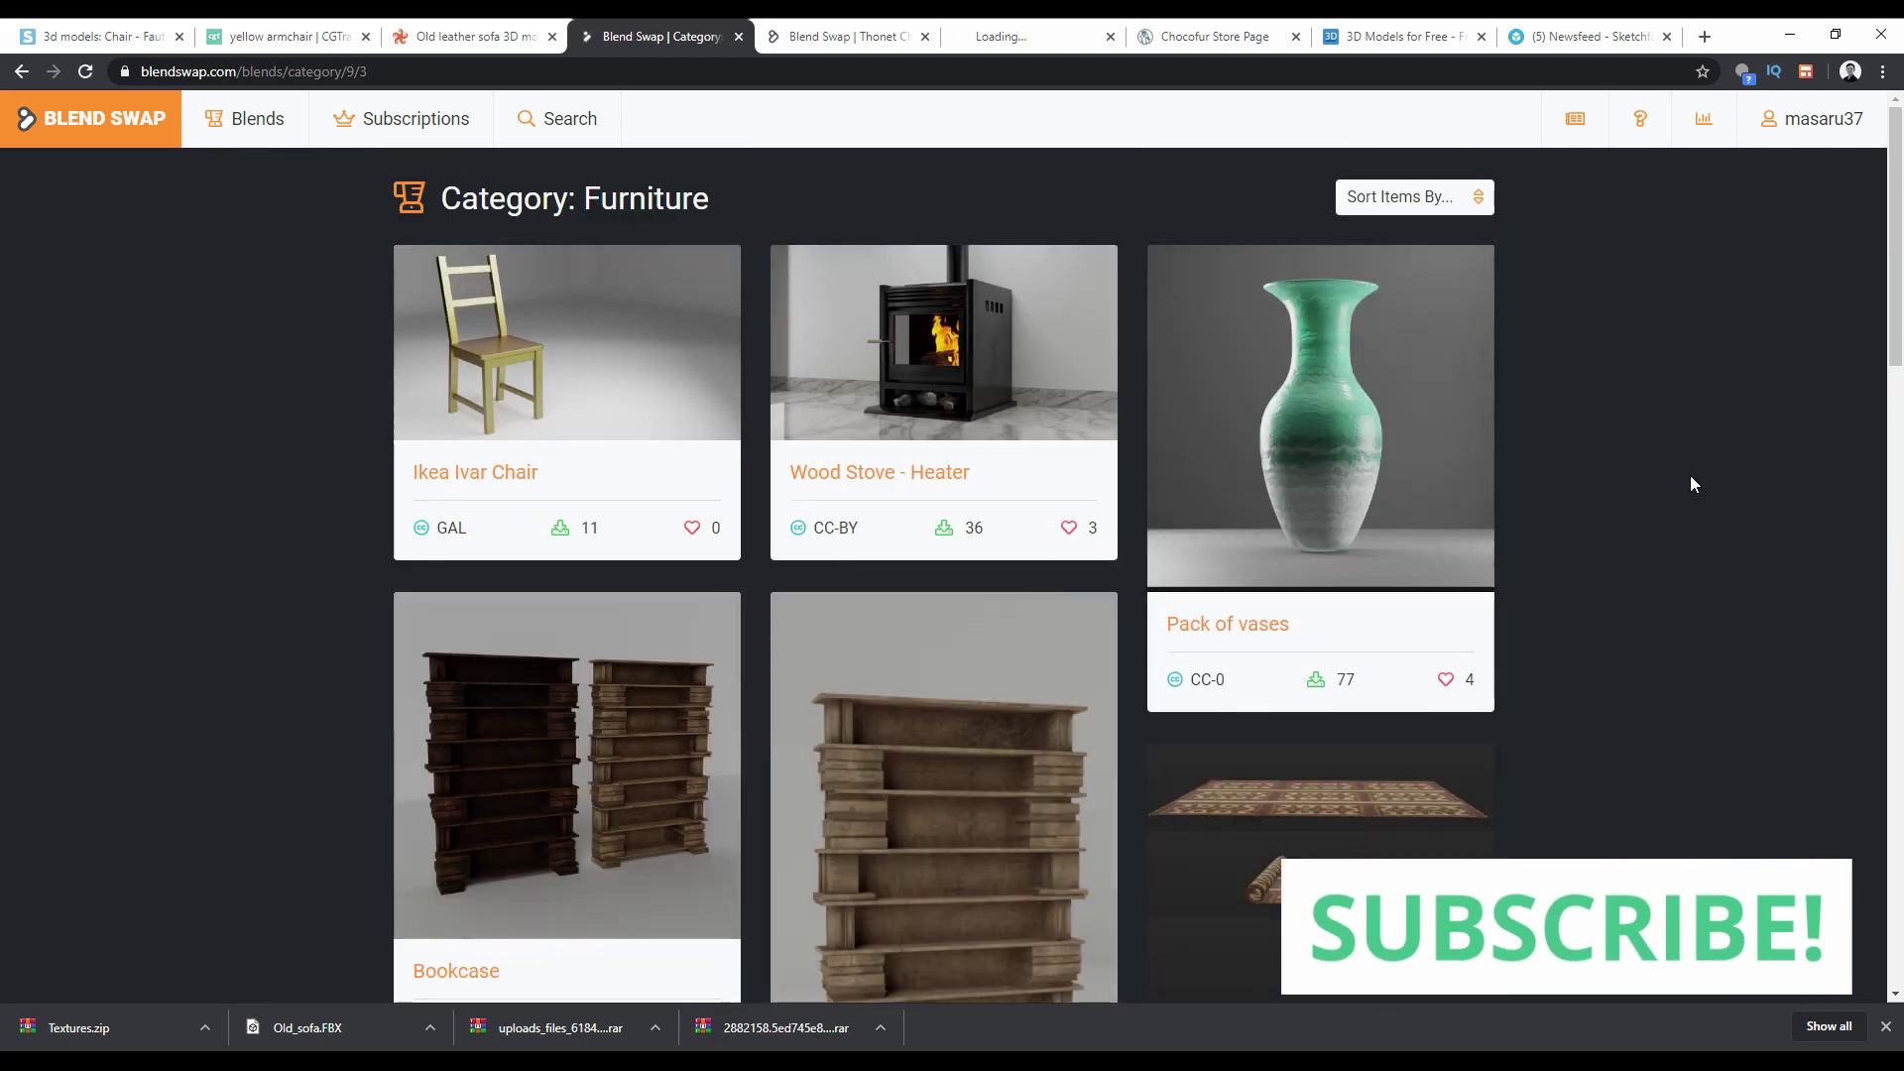
scroll(1691, 501, down, 7)
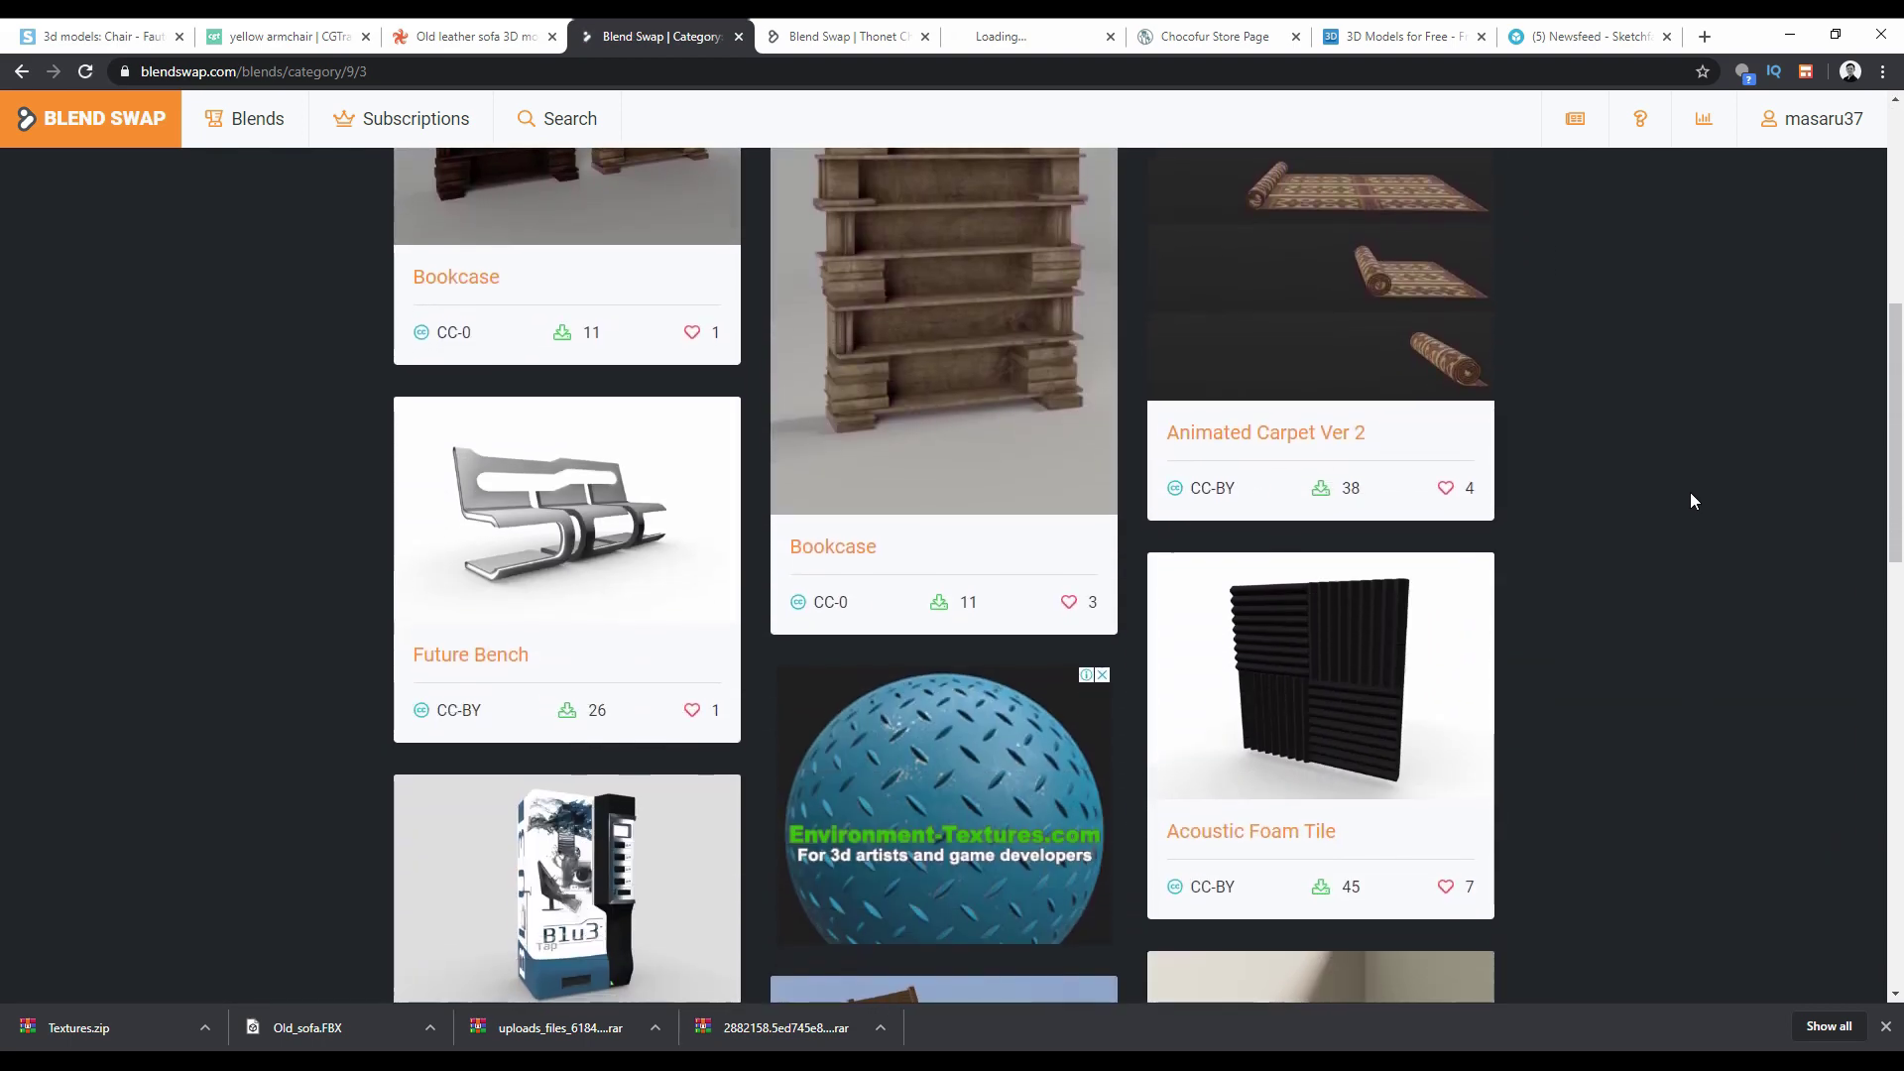
scroll(1691, 494, down, 7)
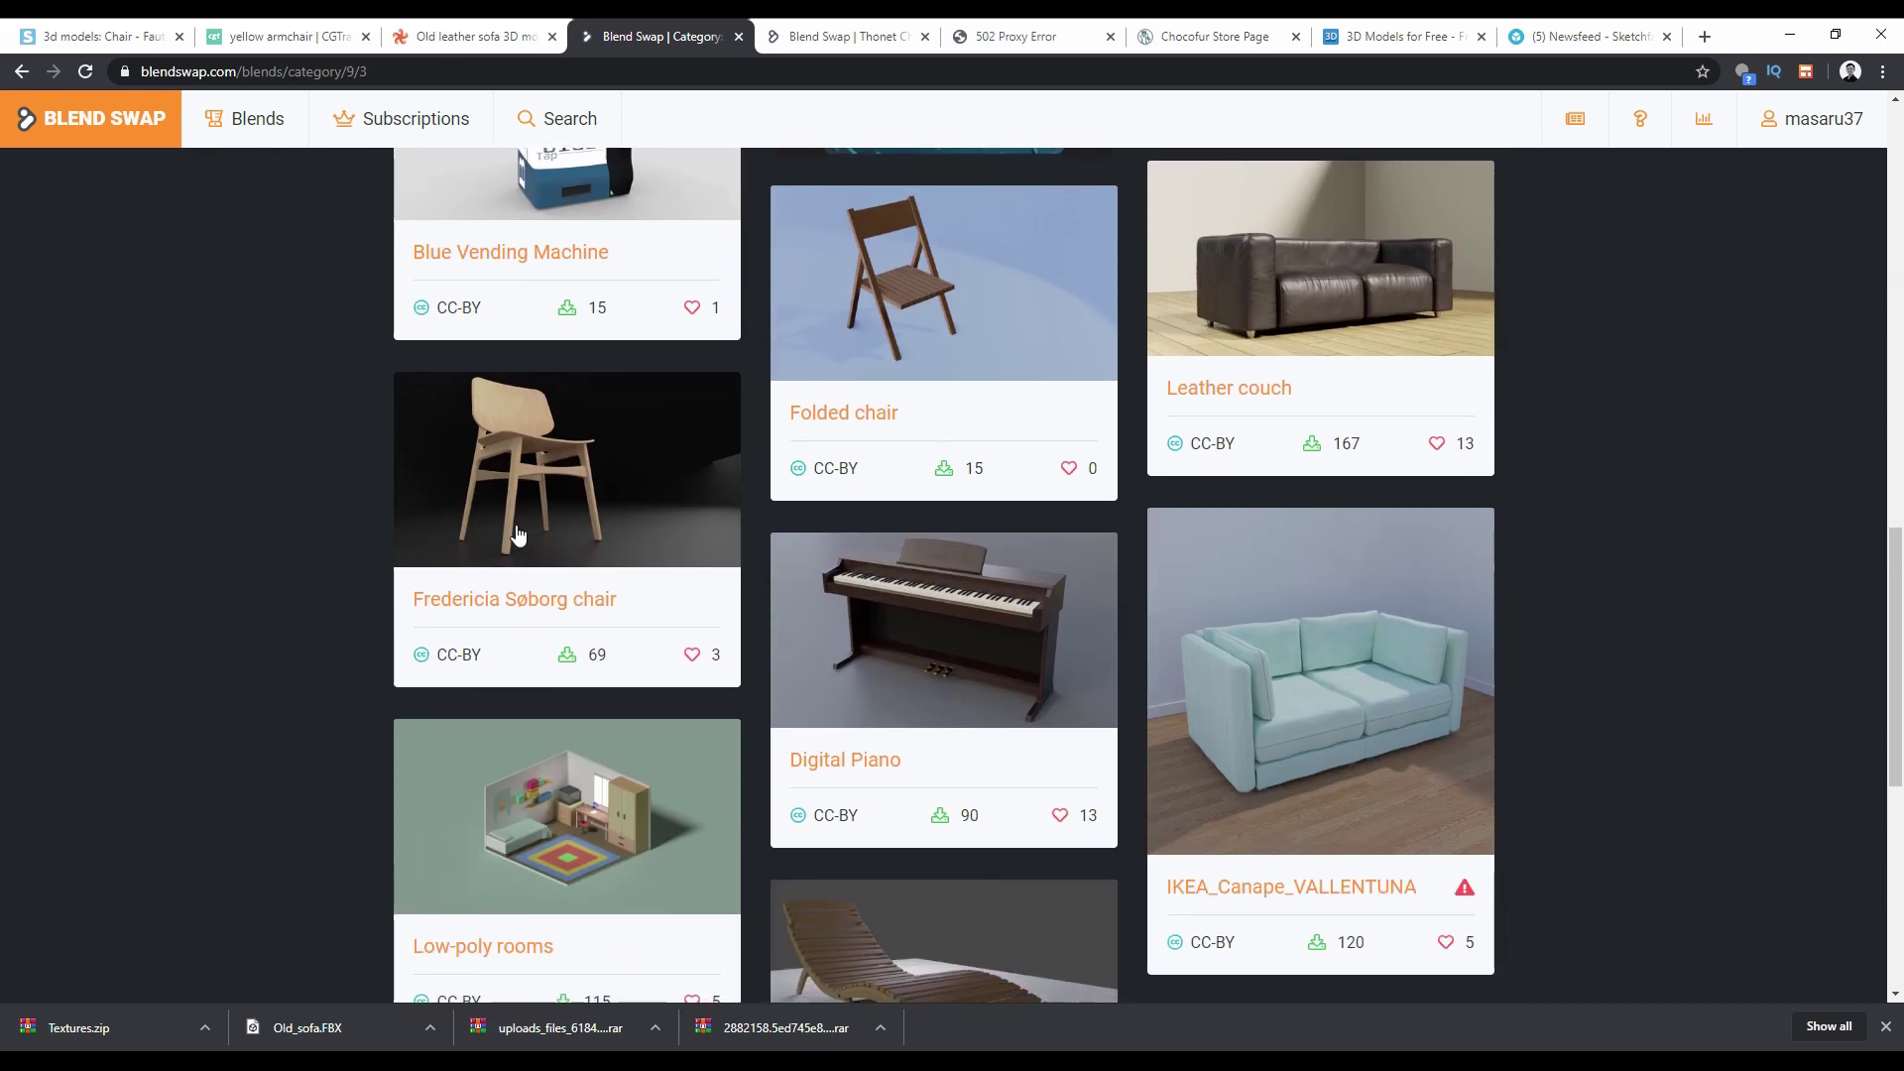
scroll(516, 533, up, 9)
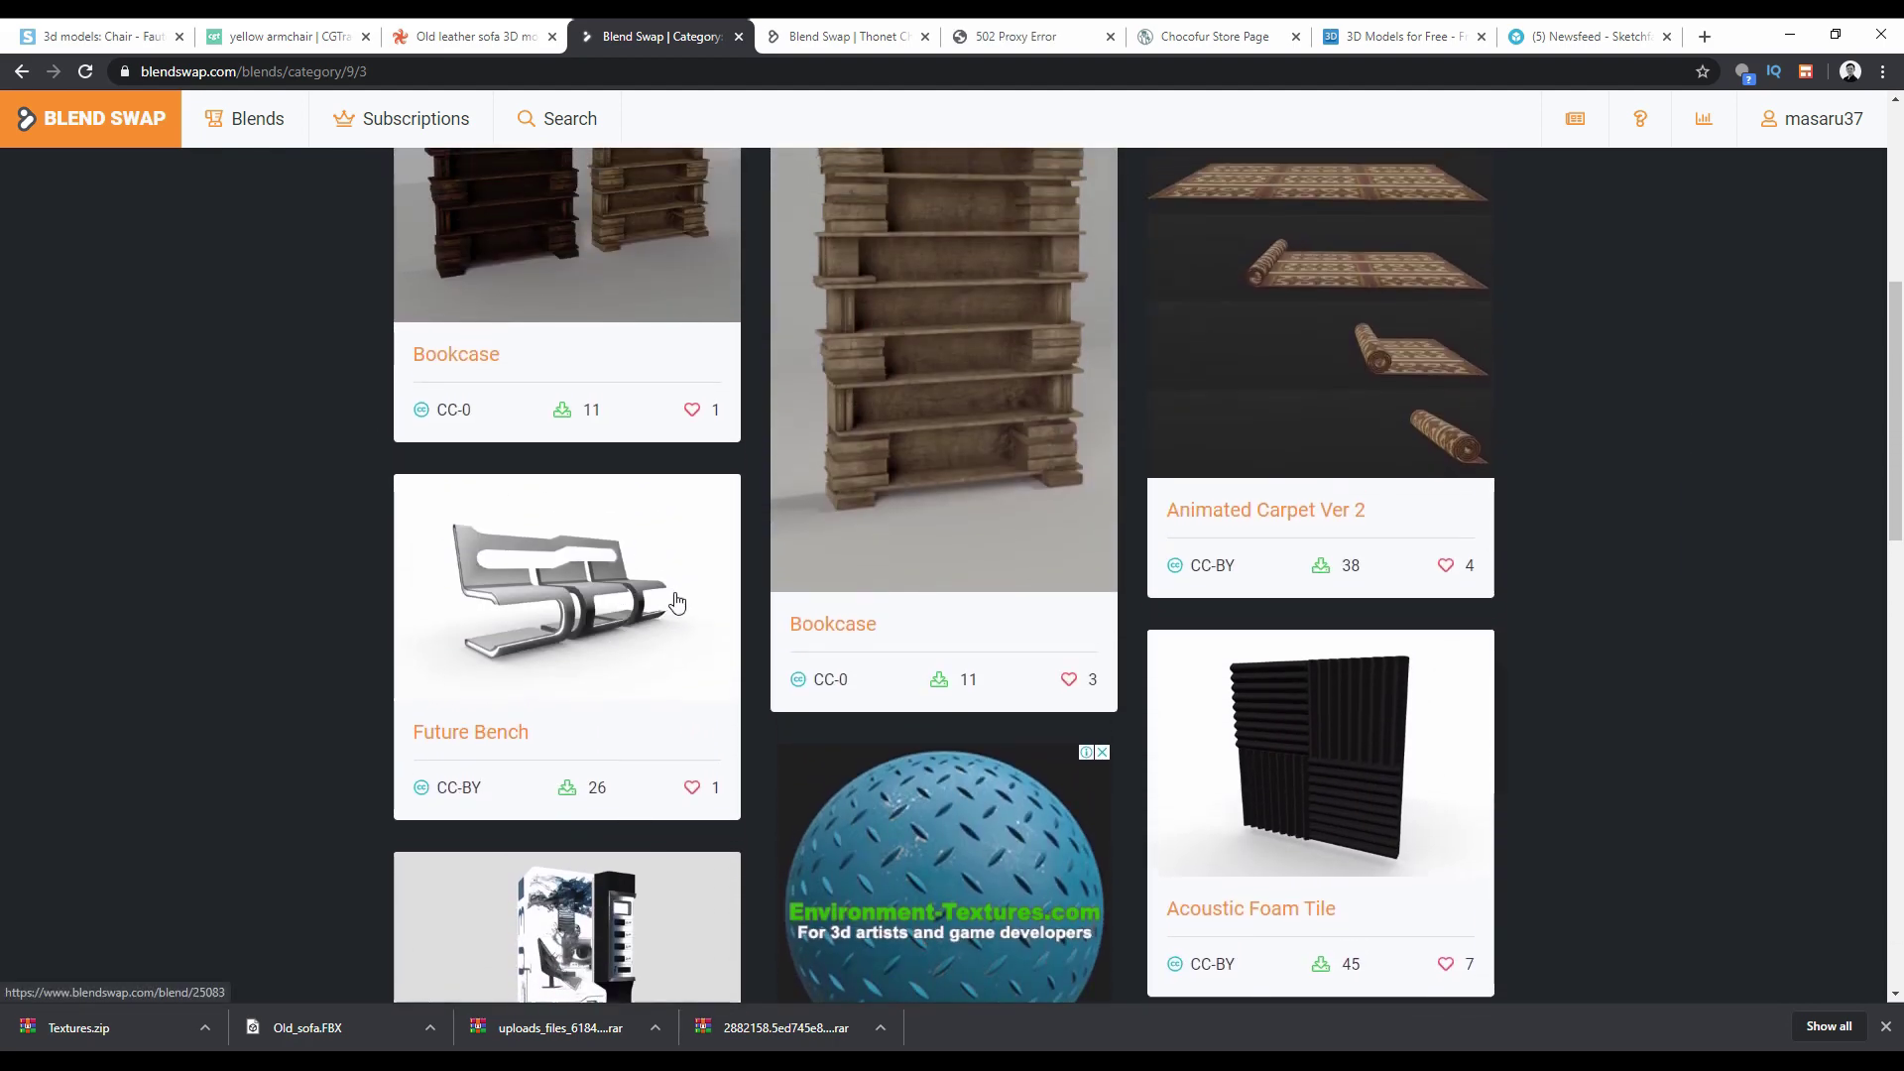
scroll(675, 600, down, 10)
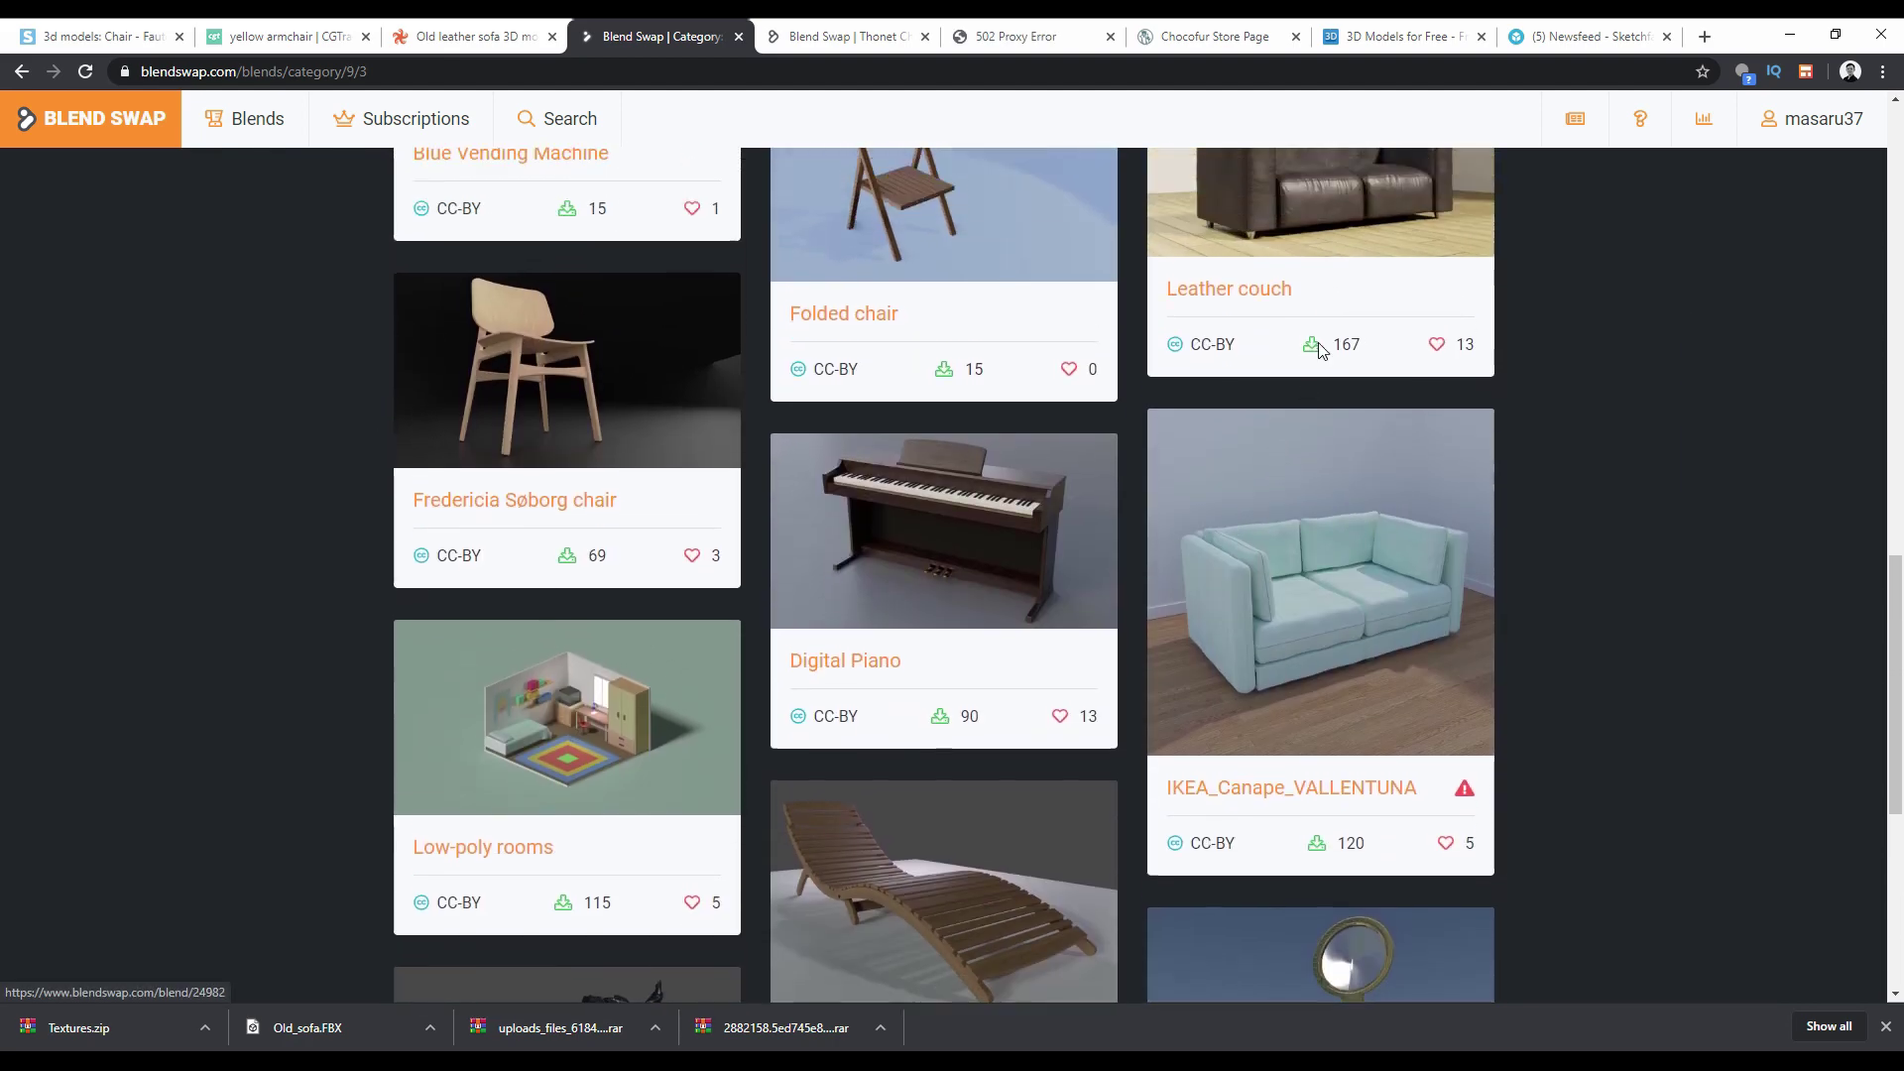
middle_click(1319, 349)
scroll(1007, 443, down, 6)
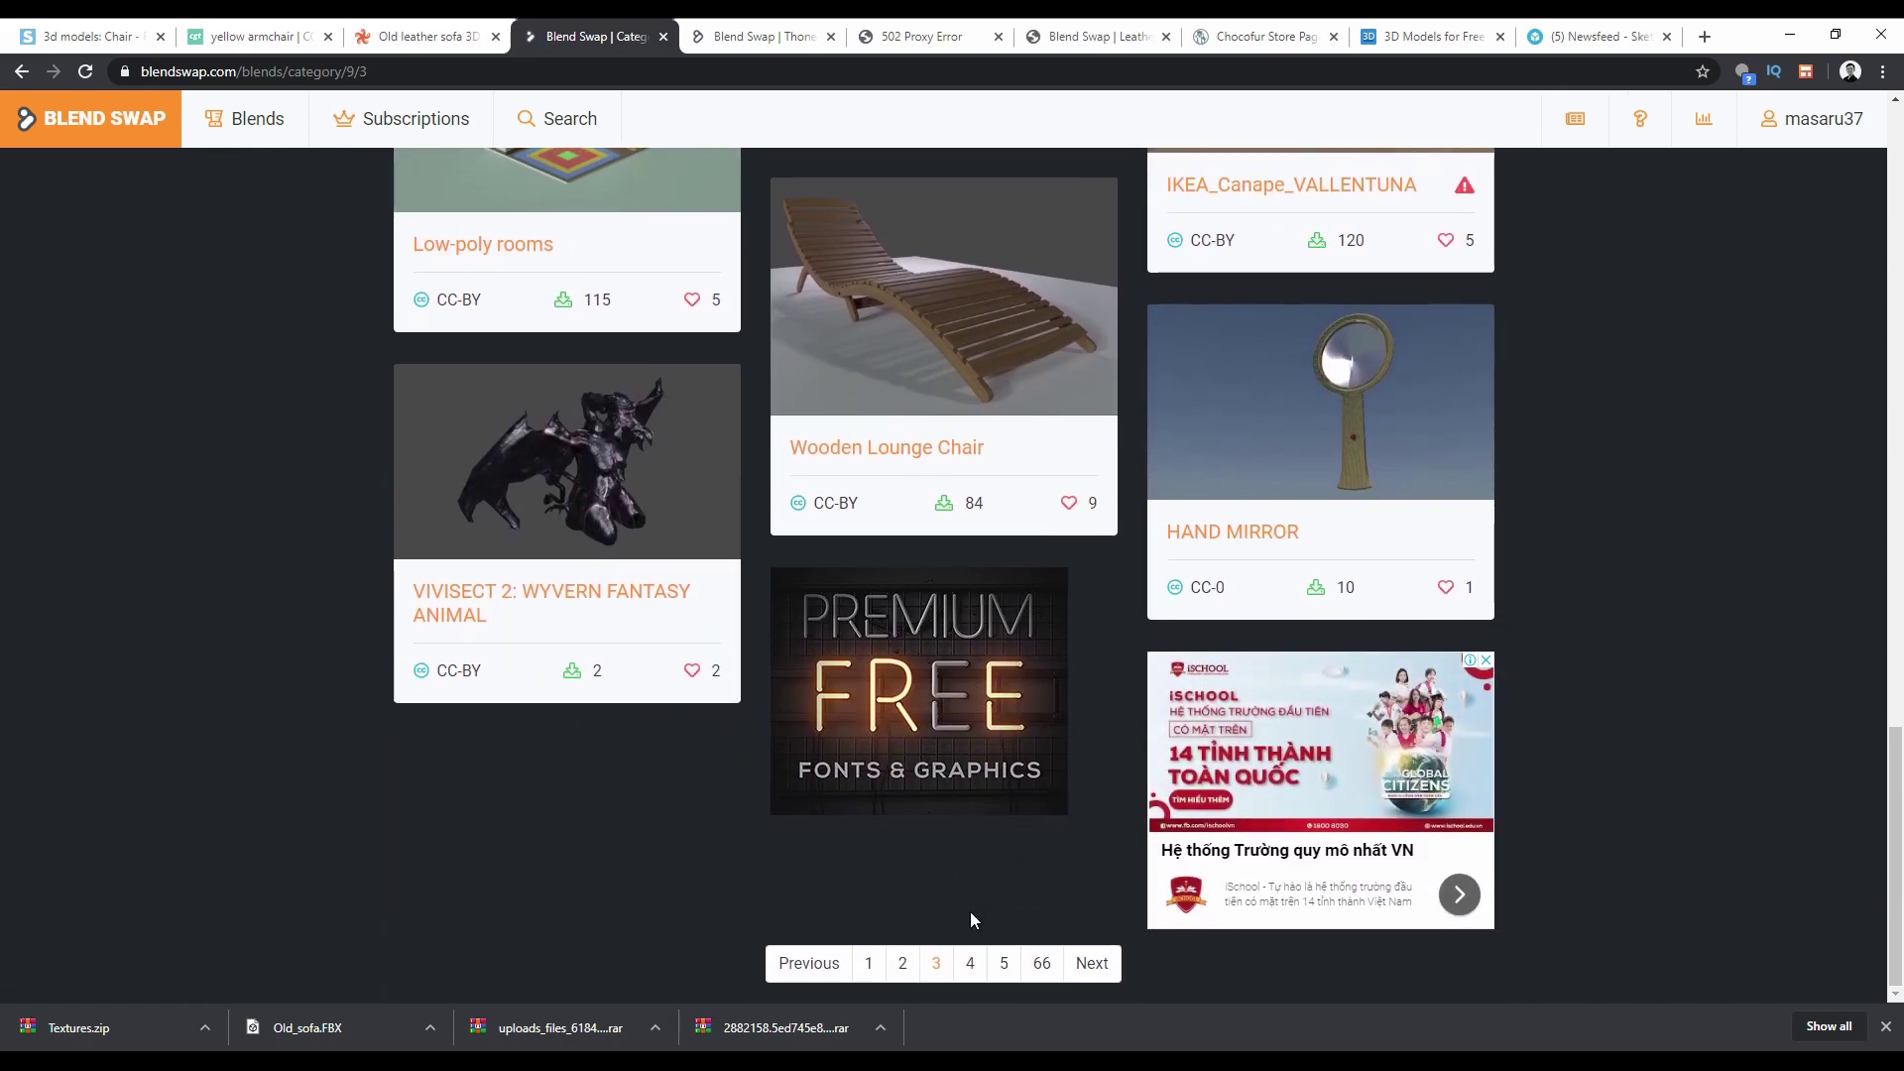
Review the Thonet Chair's preview, details and description, and close its tab and the failed dresser tab.
key(ctrl+Tab)
scroll(932, 568, down, 5)
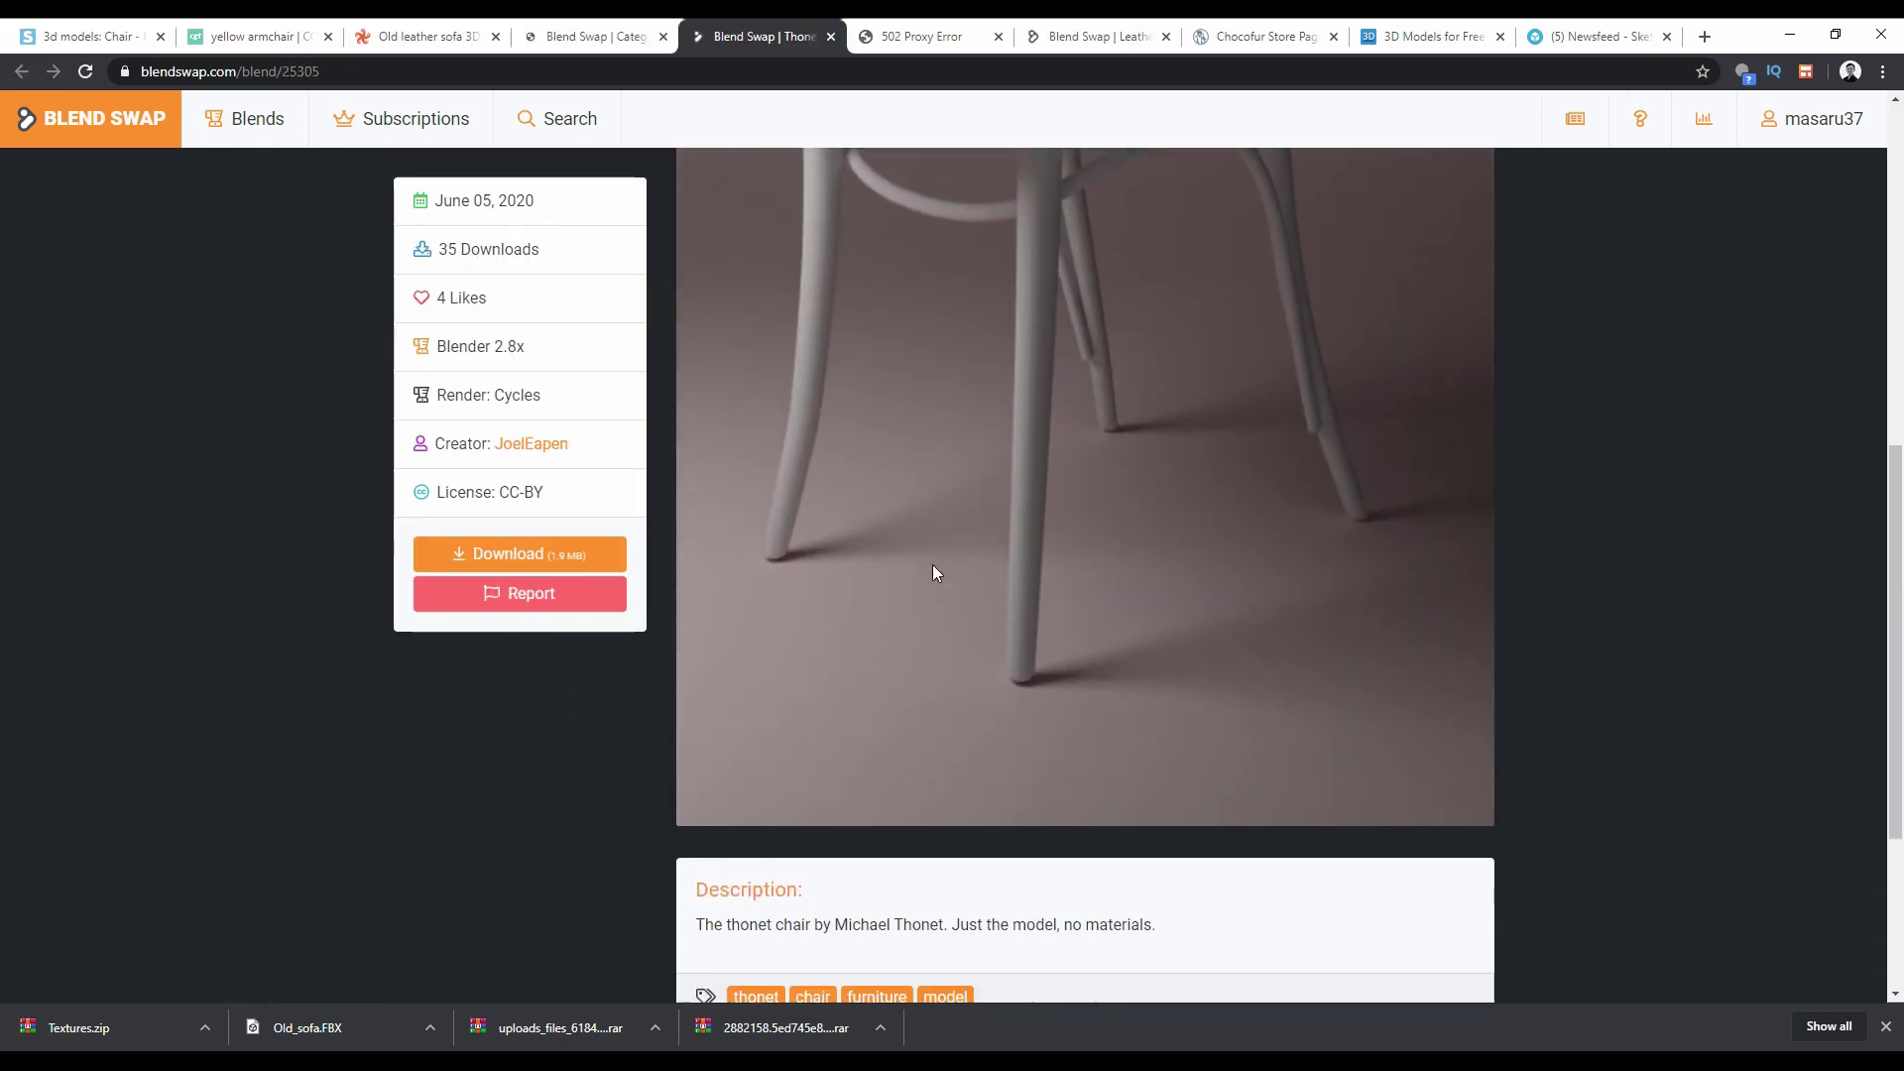
scroll(933, 567, down, 3)
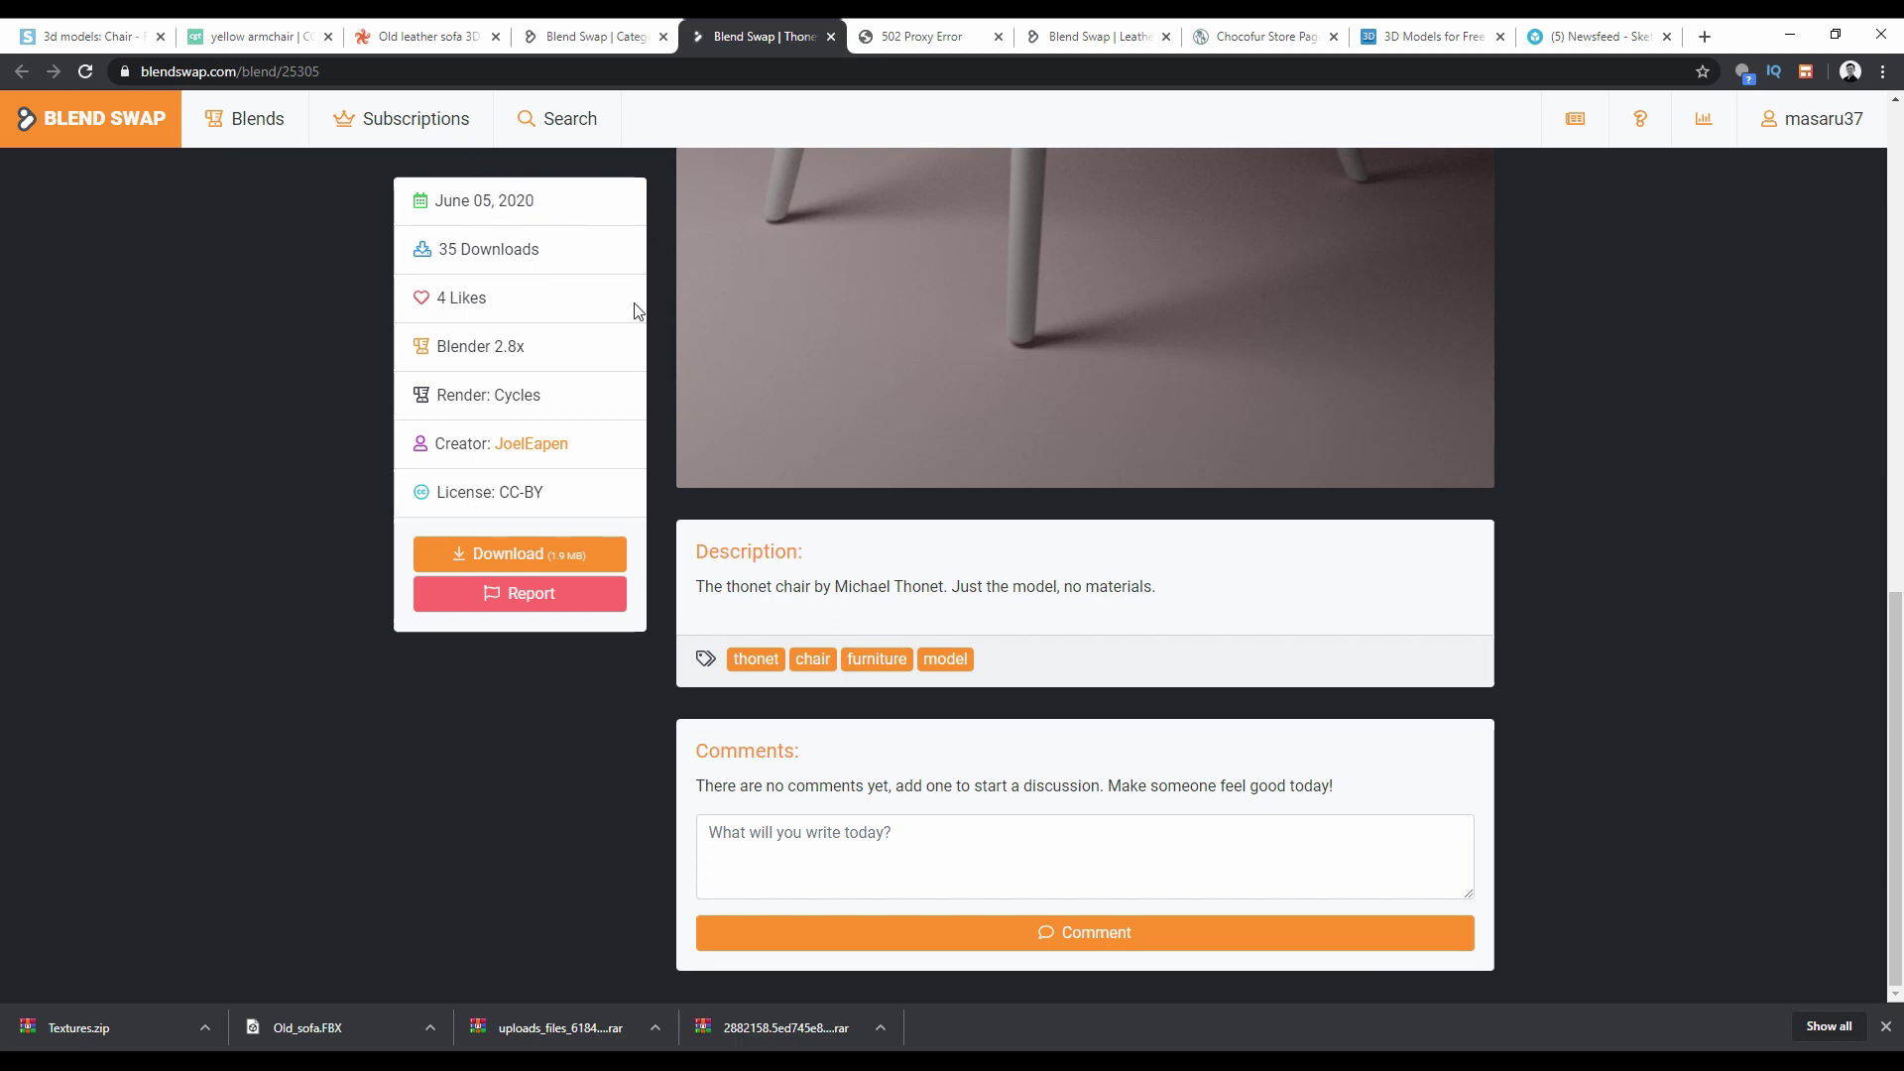
scroll(1591, 662, up, 6)
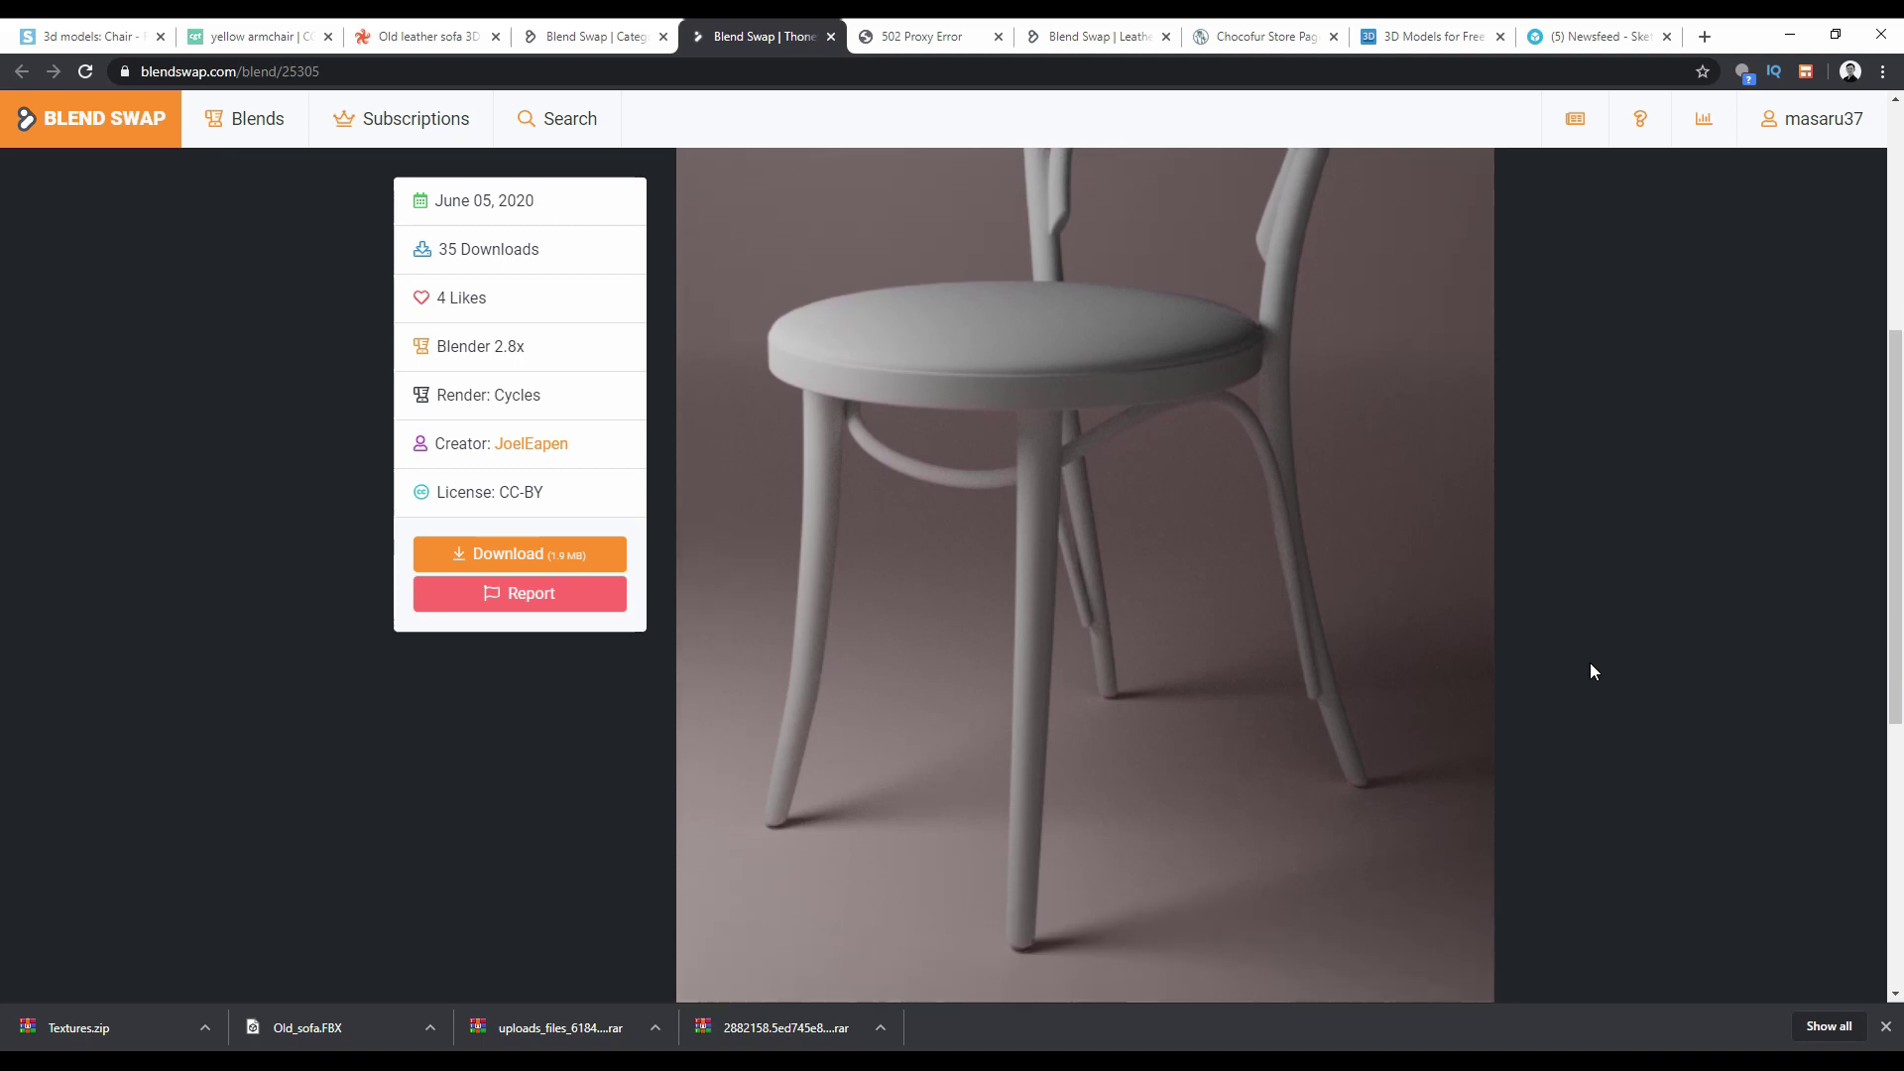
key(ctrl+w)
click(923, 36)
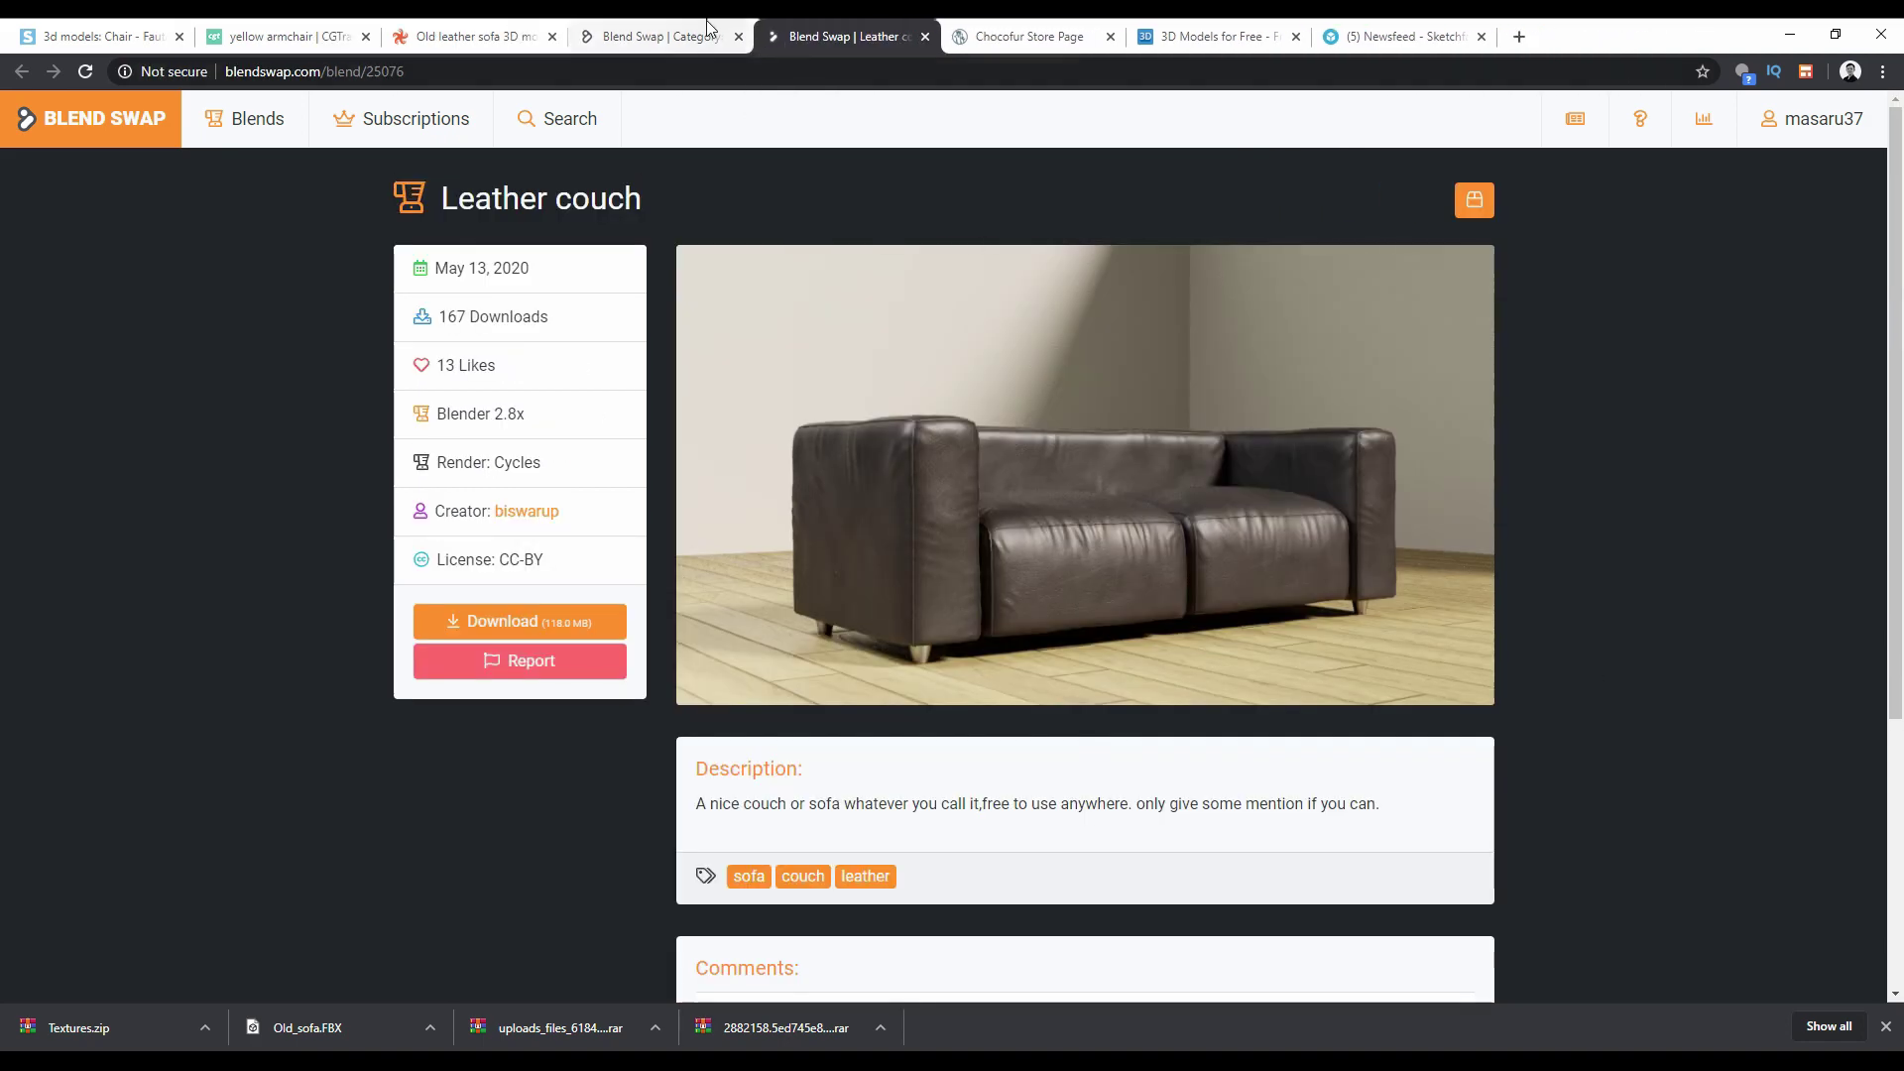
Review the Leather couch's details and comments, and download its leather-couch.blend file.
click(806, 27)
click(859, 44)
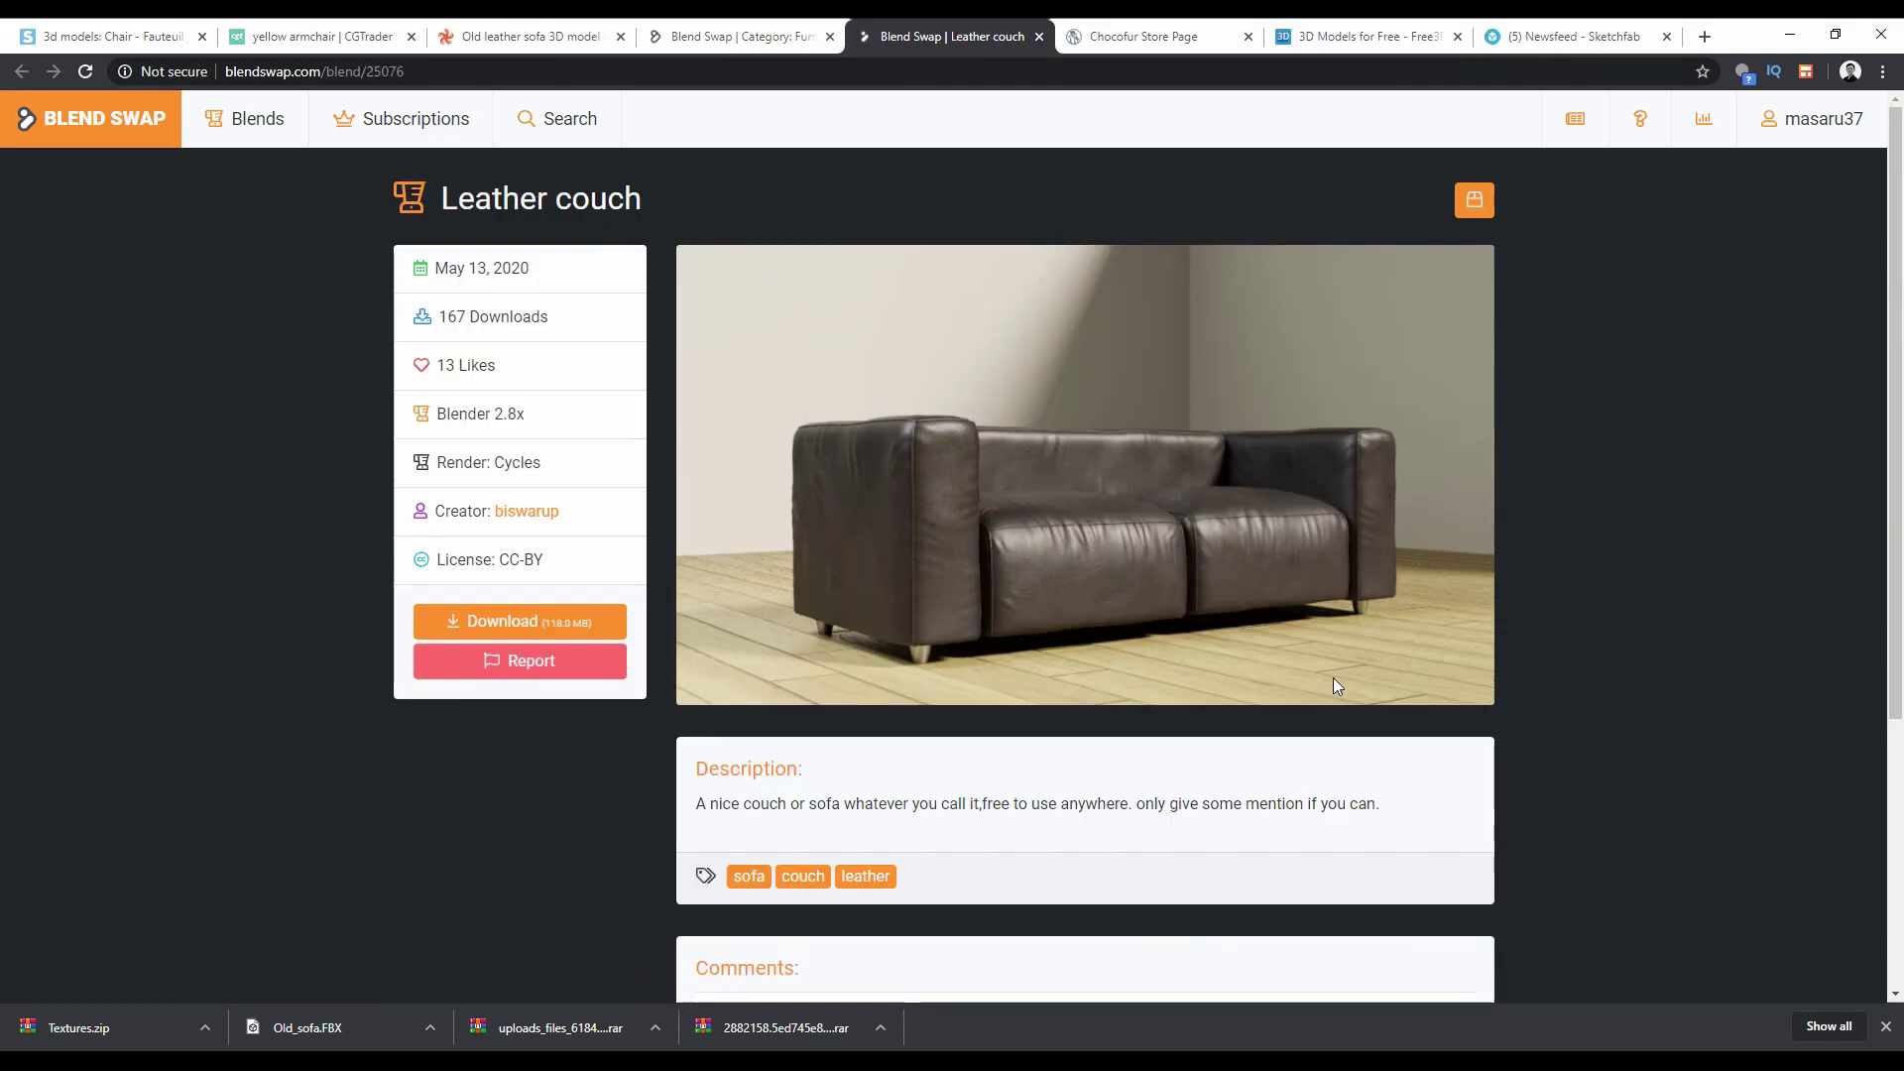
scroll(920, 582, down, 4)
scroll(920, 582, up, 3)
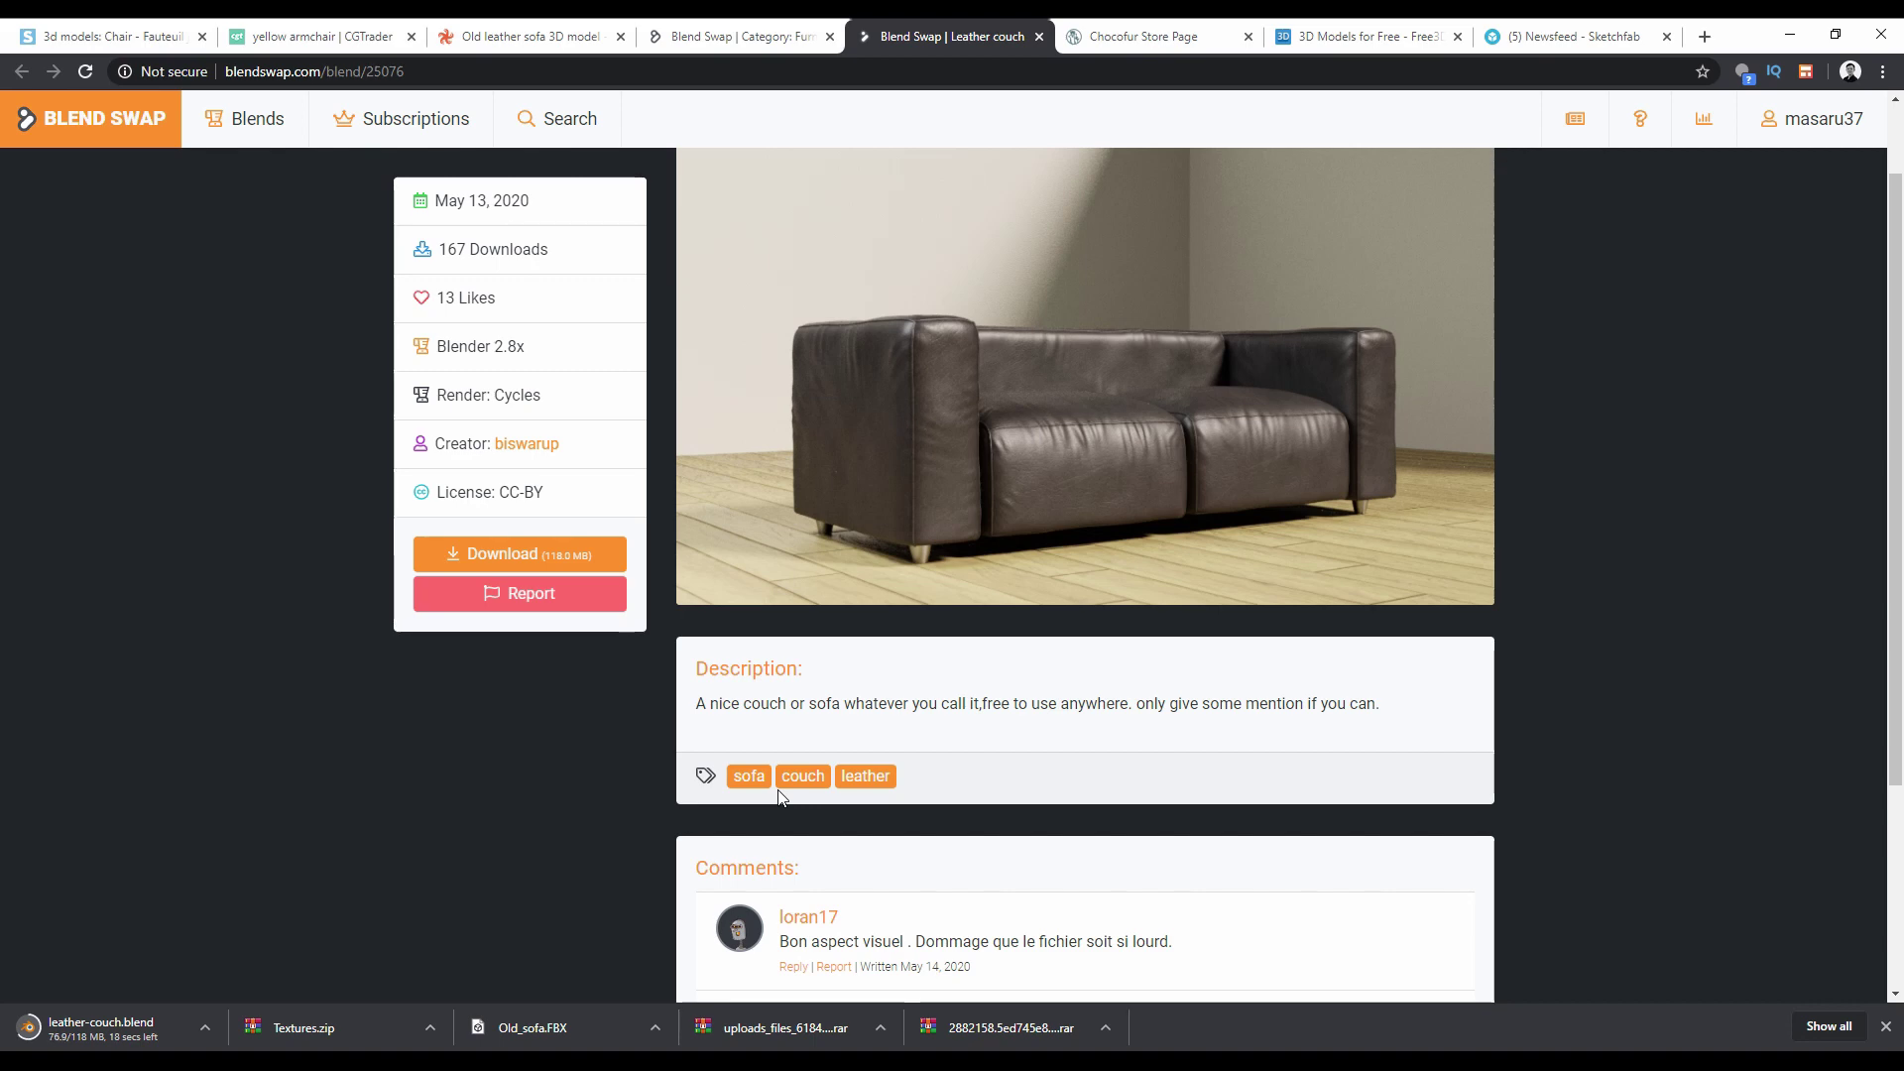
Switch to the Chocofur store, look over its featured categories, and open the full products catalog.
click(1185, 32)
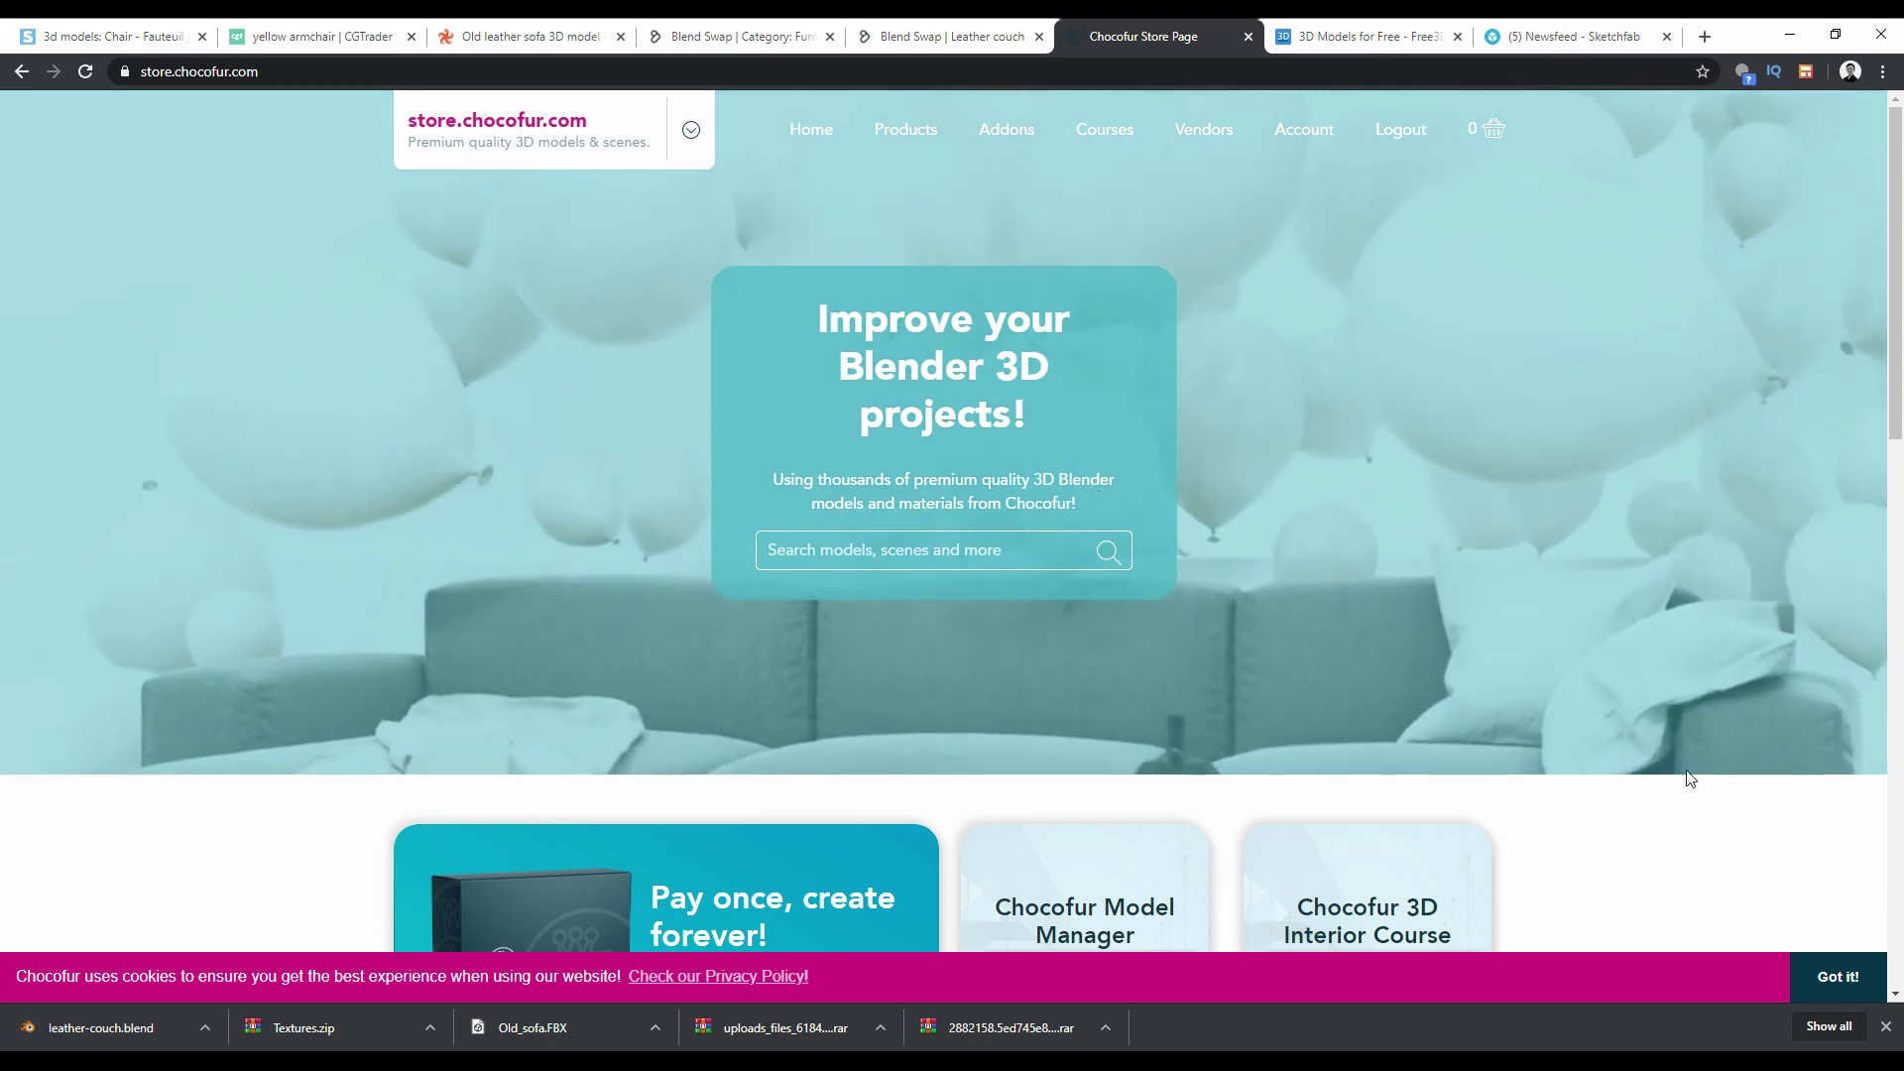
scroll(1136, 759, down, 1)
scroll(1135, 759, down, 8)
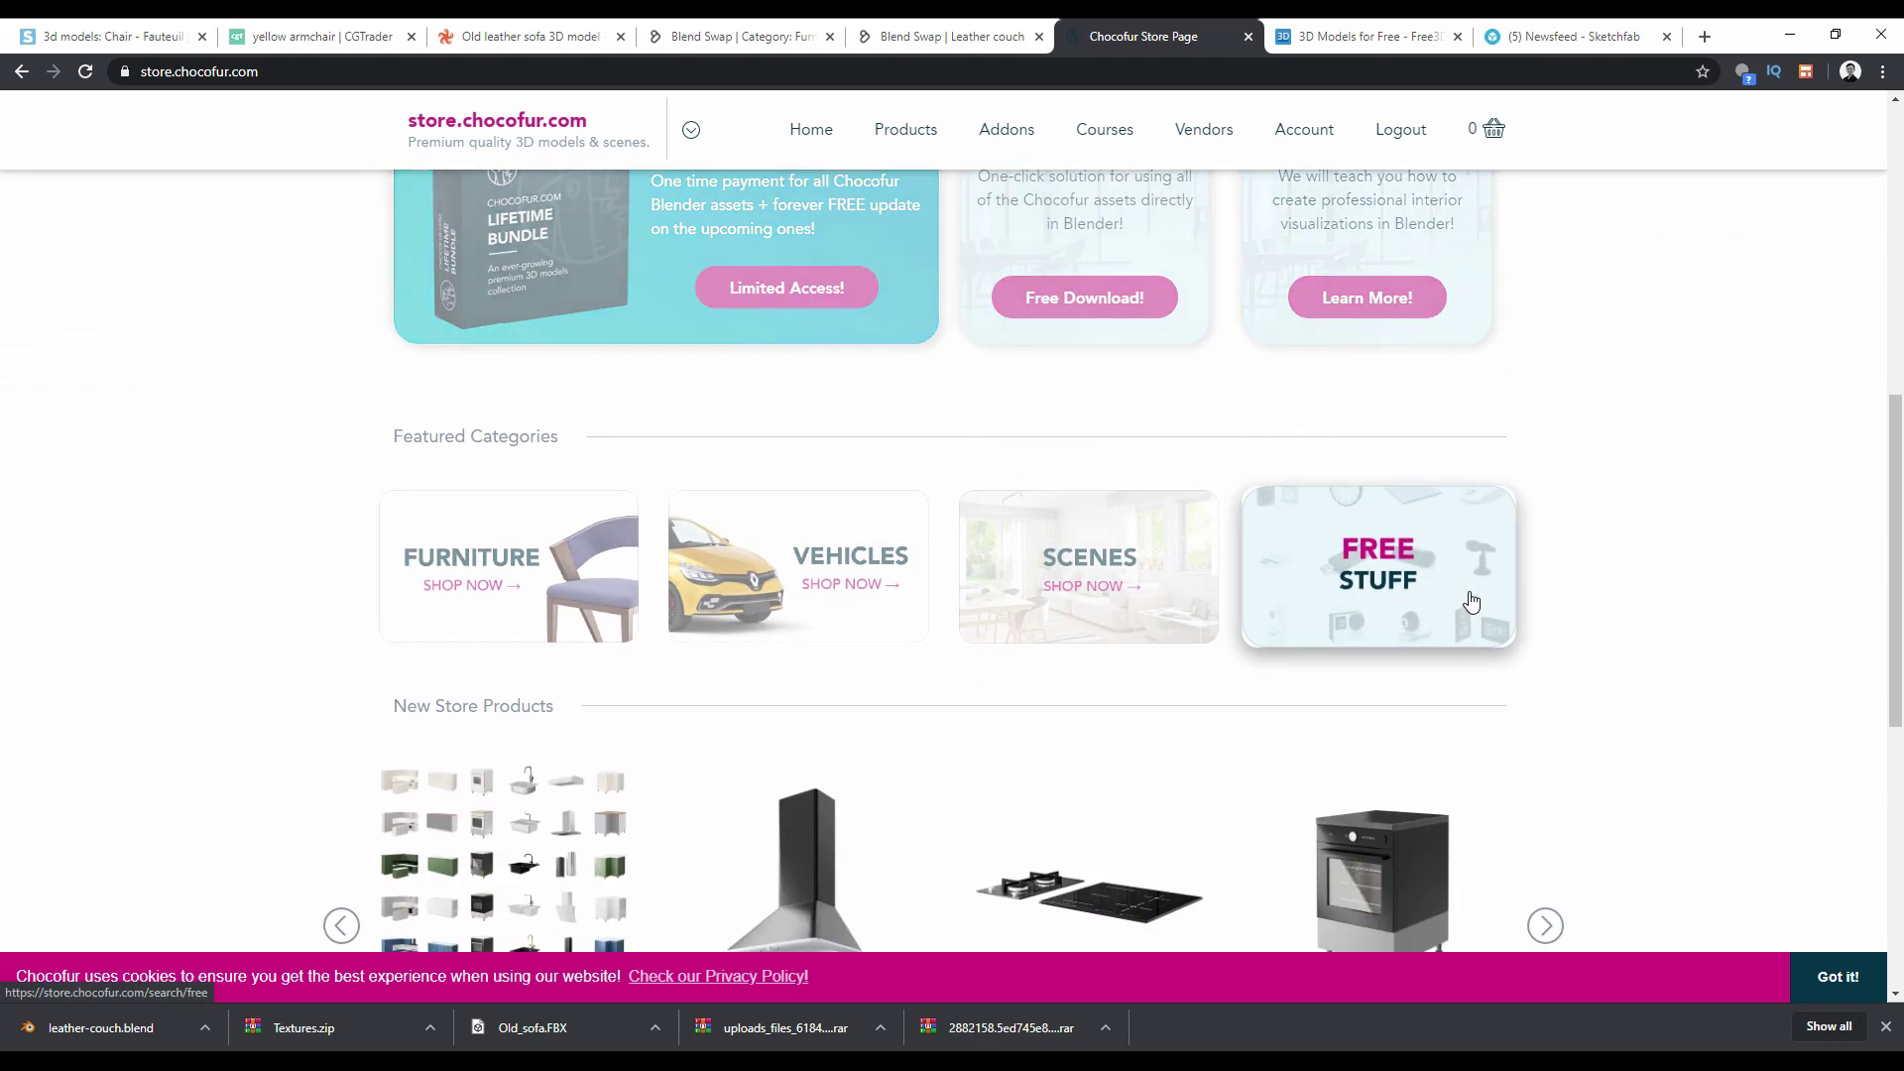
scroll(1471, 601, up, 8)
click(897, 136)
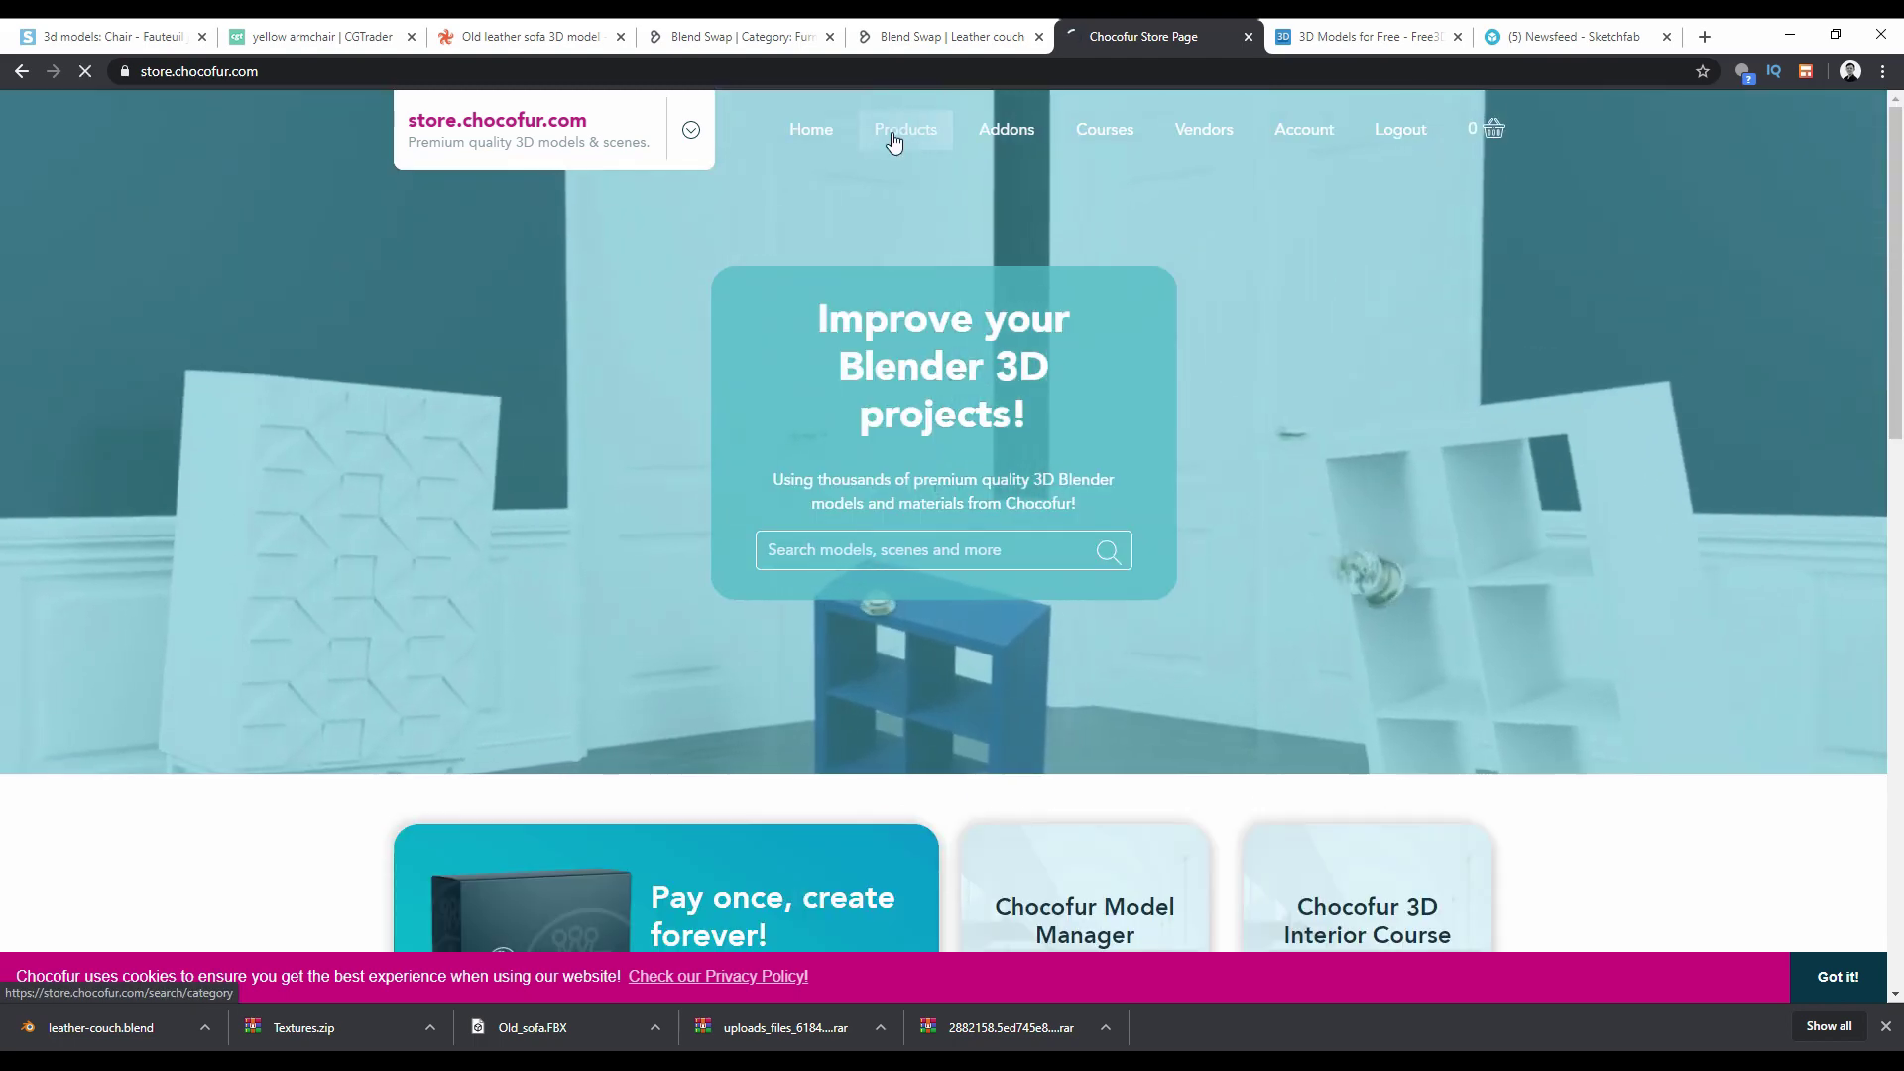
Limit the Chocofur catalog to the Free category and browse the free bundles and shaders.
scroll(1305, 518, down, 6)
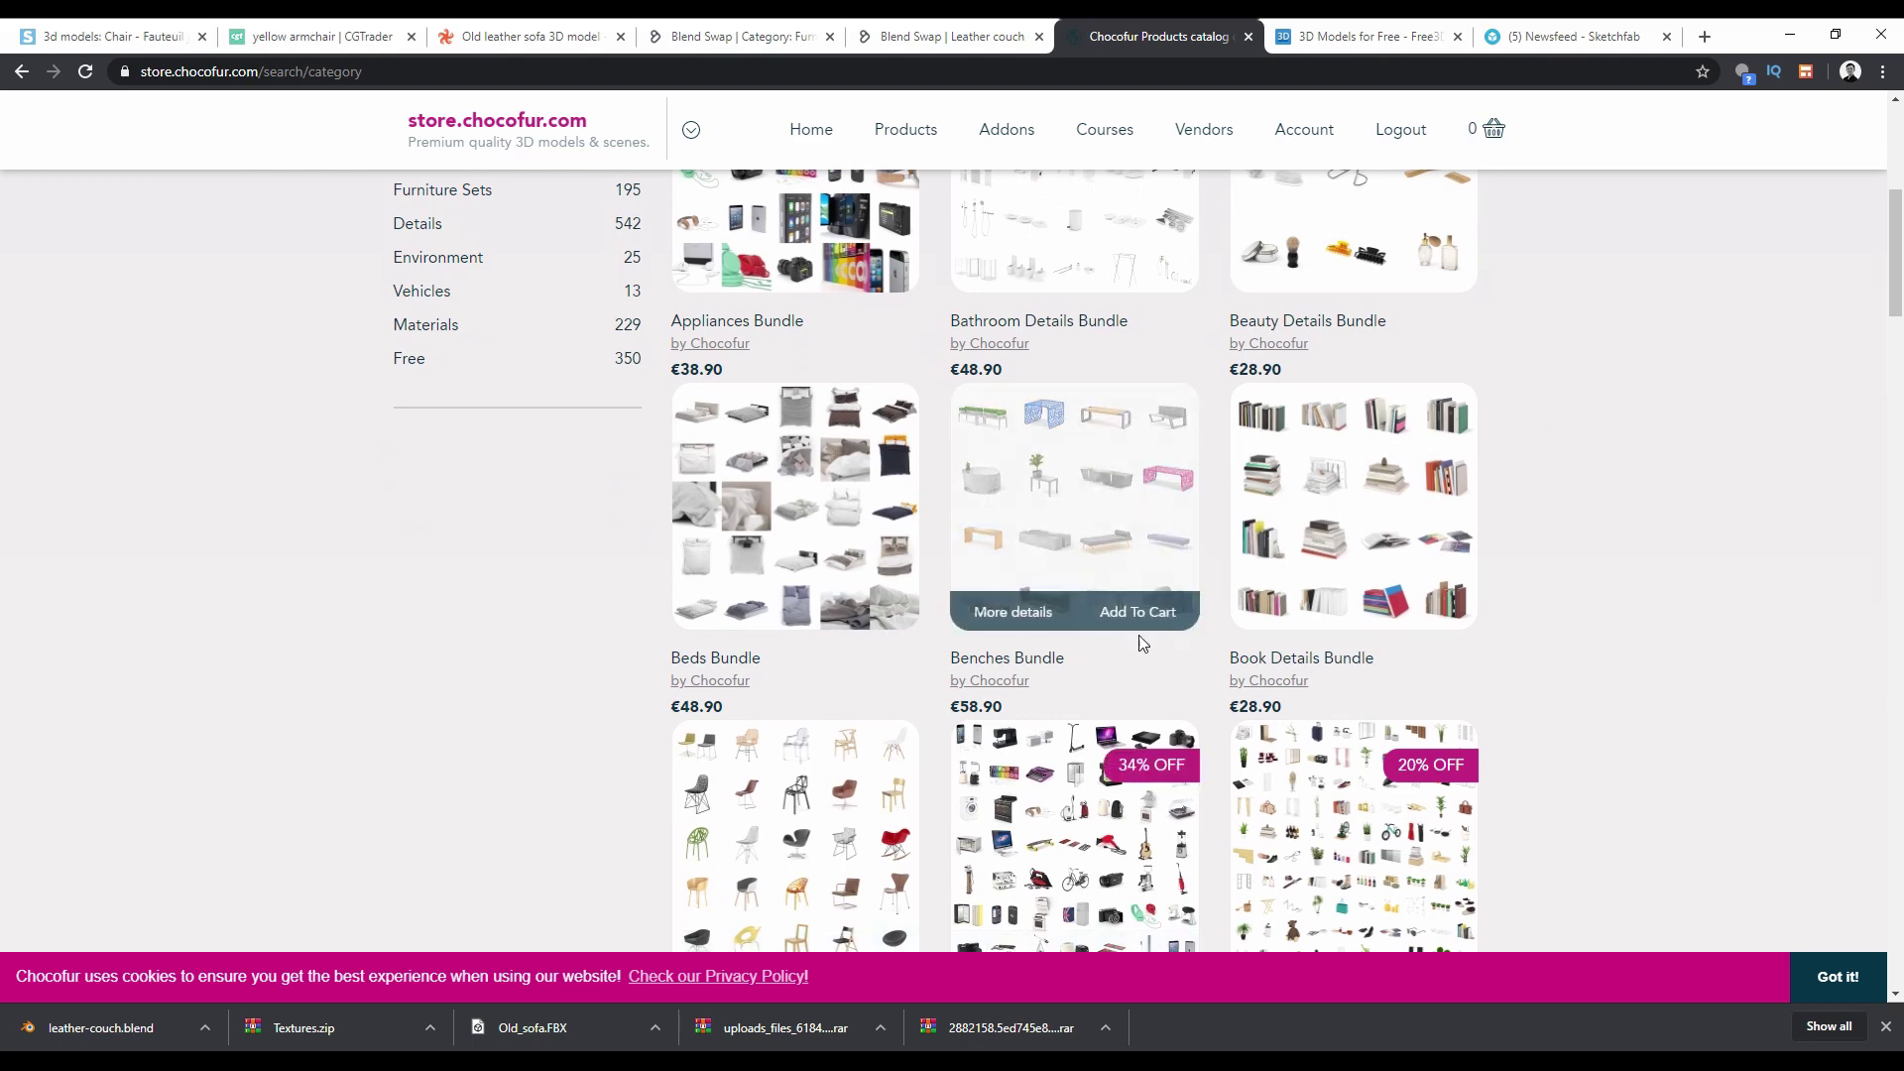
scroll(1054, 756, up, 3)
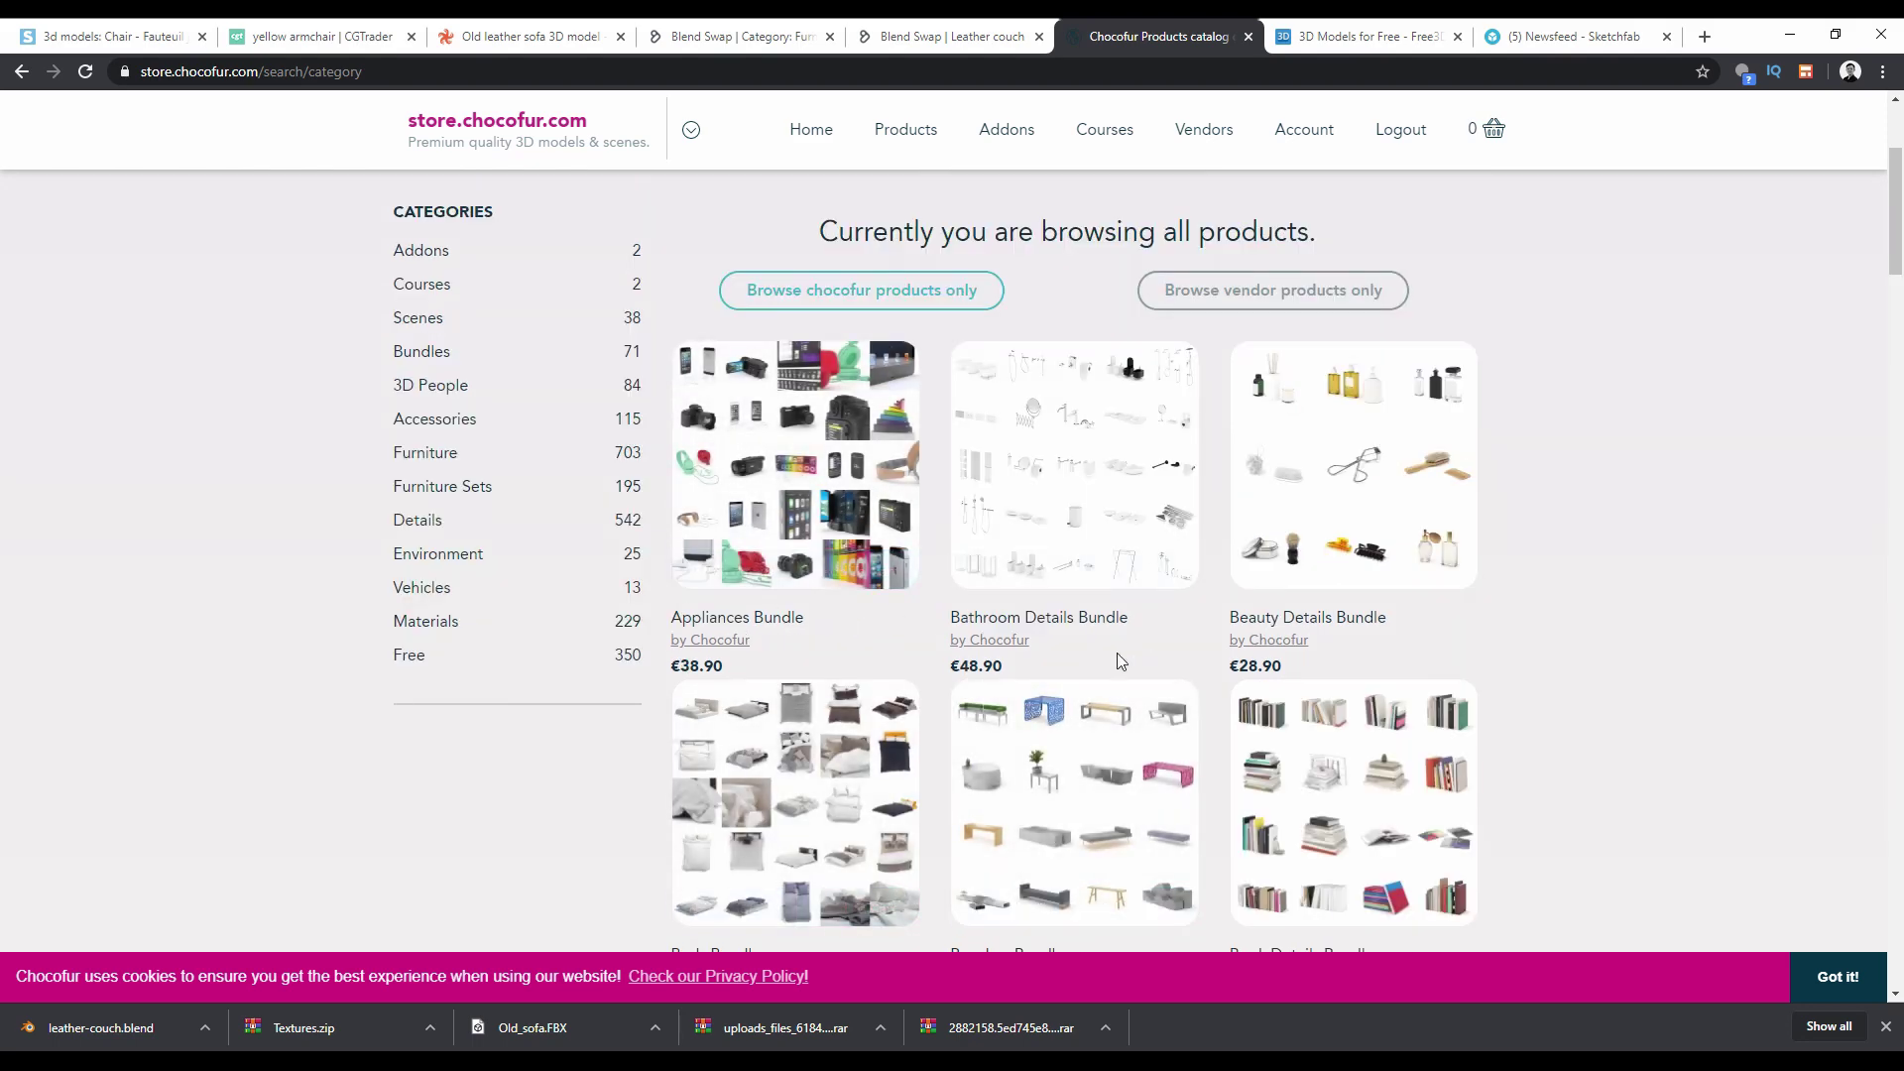
scroll(659, 374, up, 1)
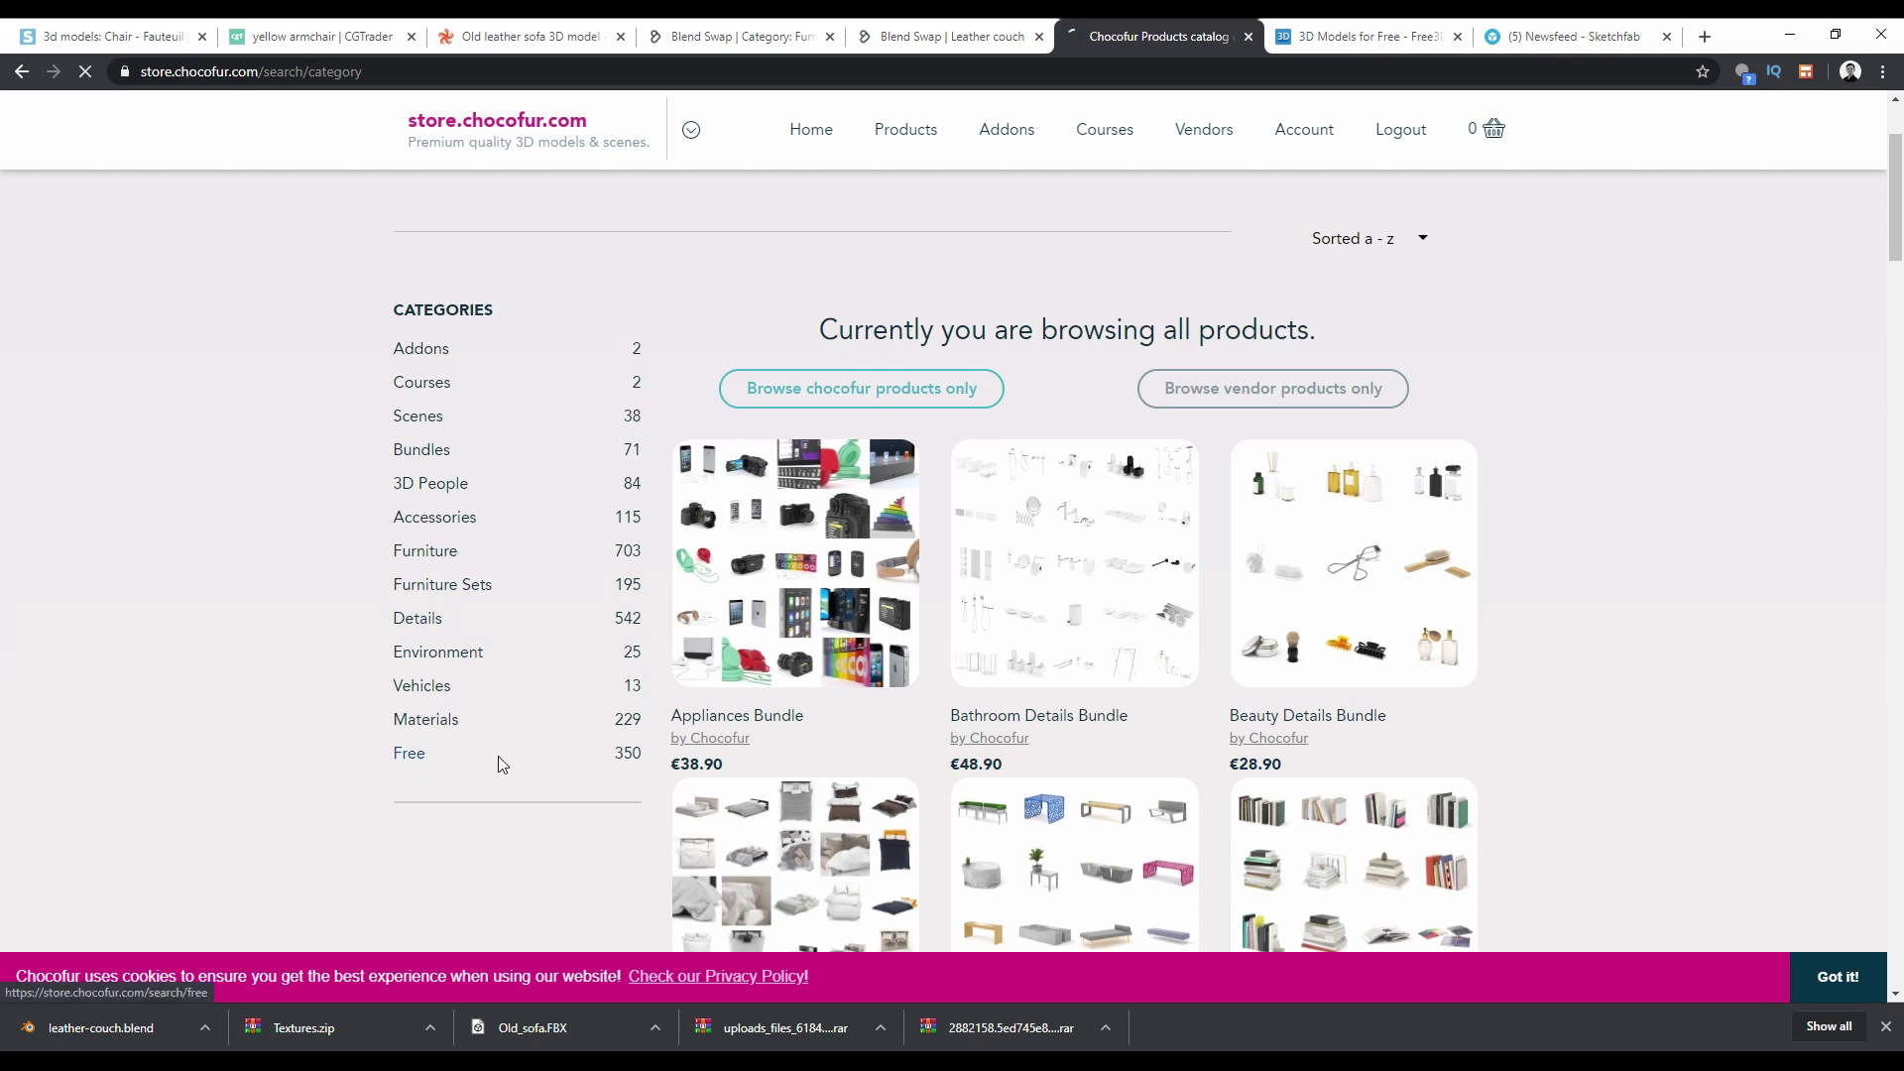
scroll(1352, 531, down, 3)
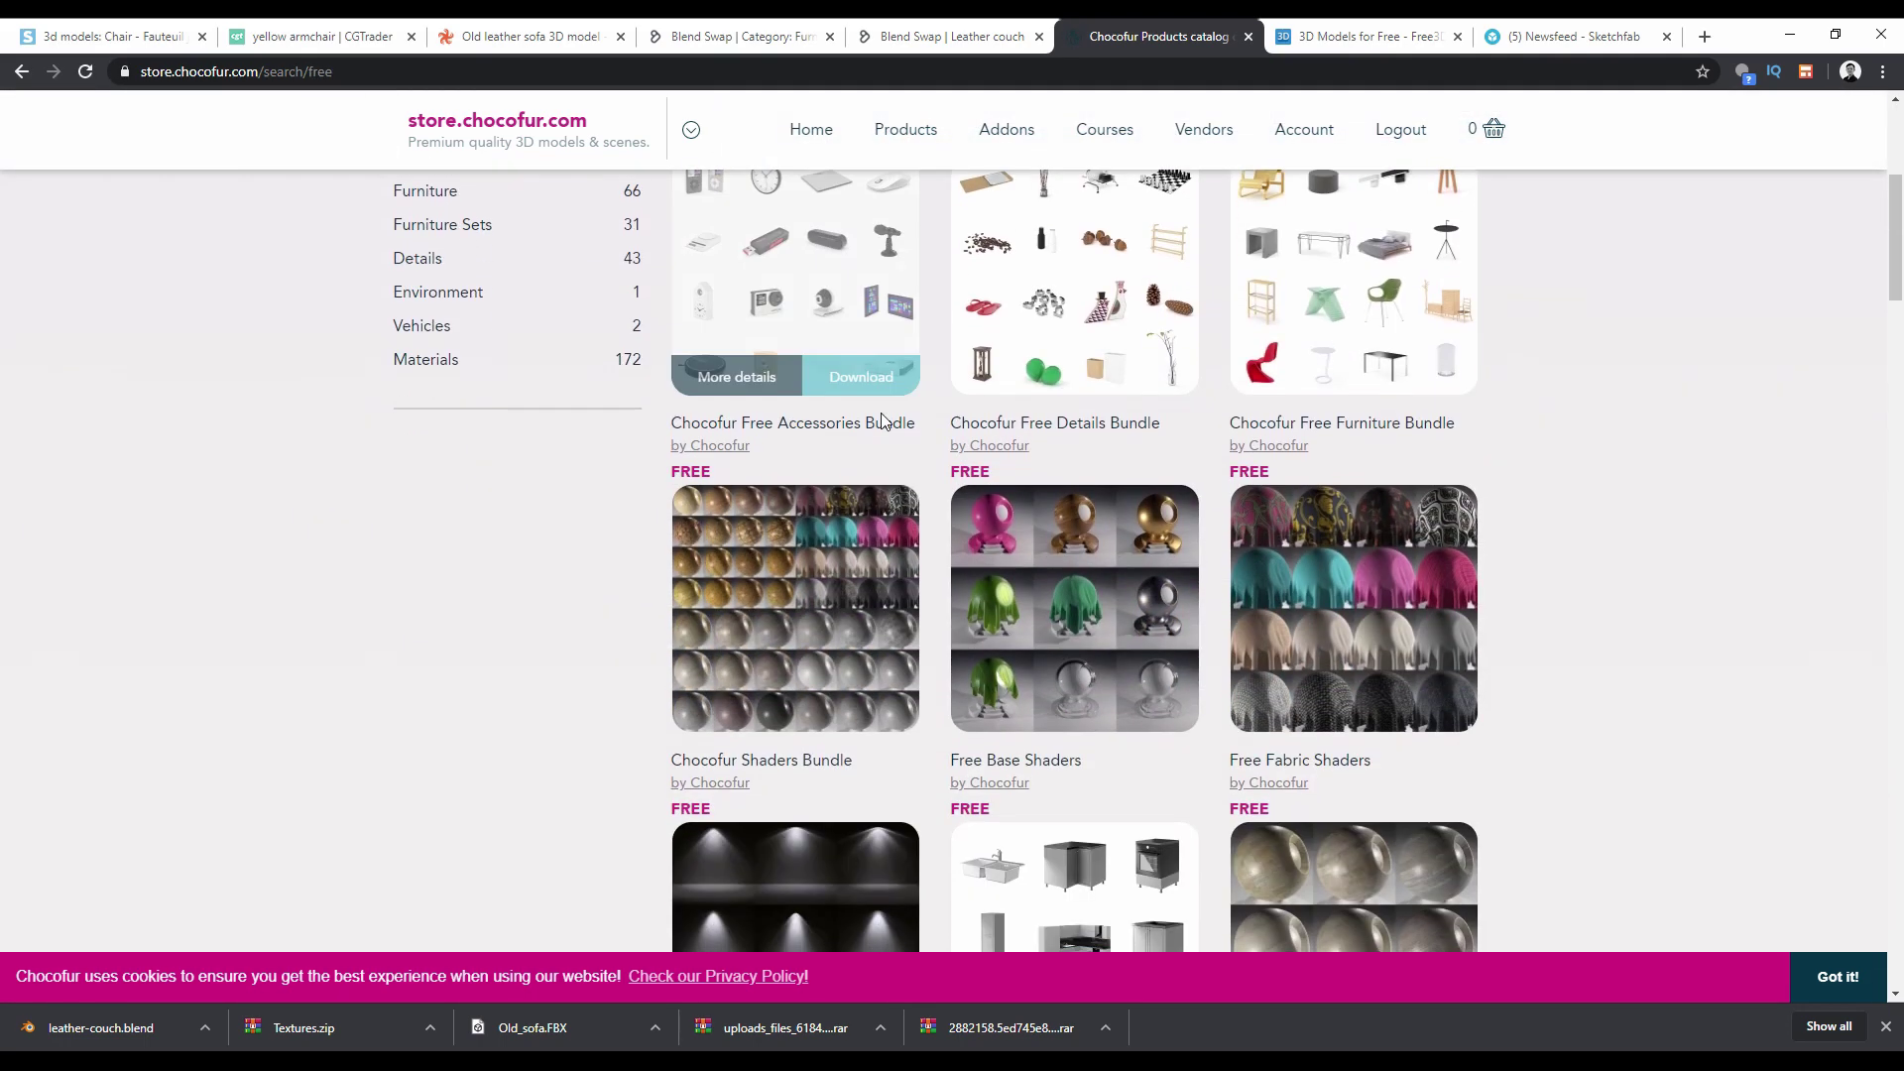
scroll(1388, 496, down, 4)
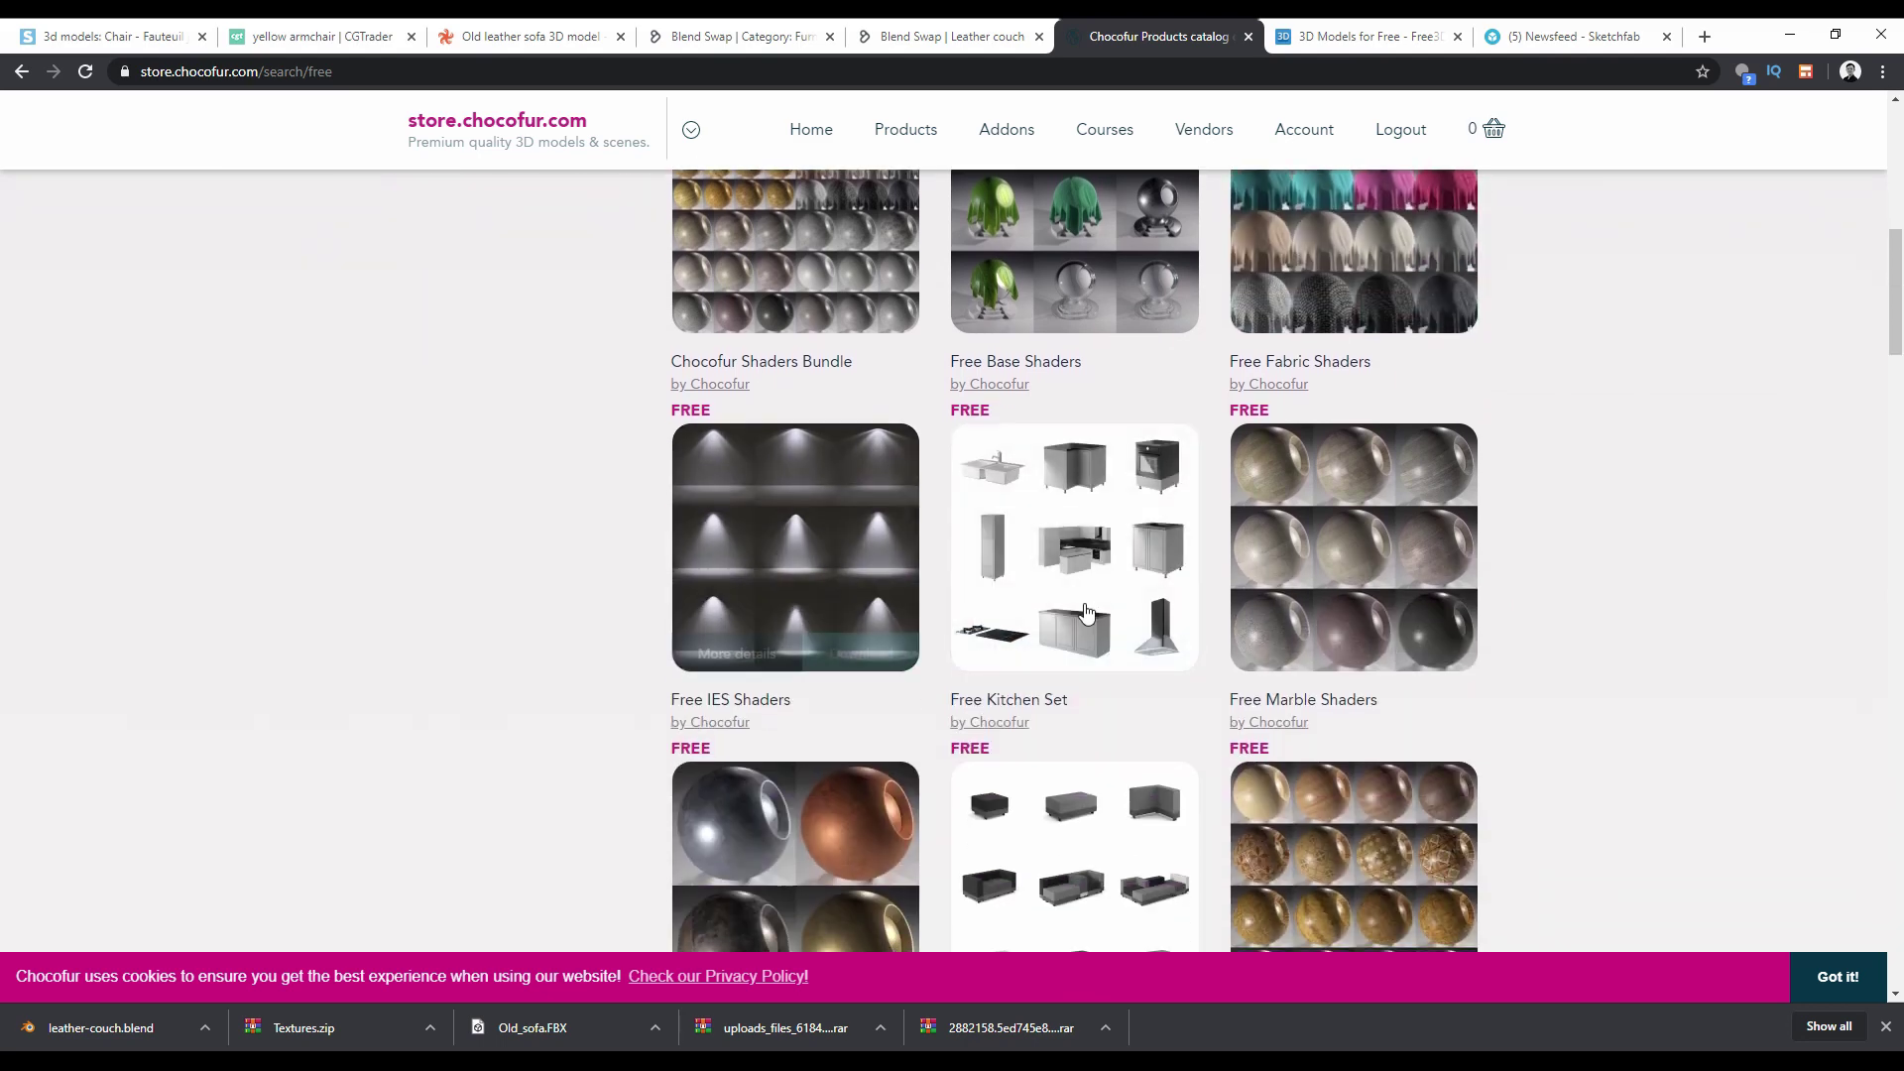
Examine the free shaders, kitchen set, modular sofa, beginner scenes and brick patterns in the Chocofur catalog.
scroll(1091, 654, down, 5)
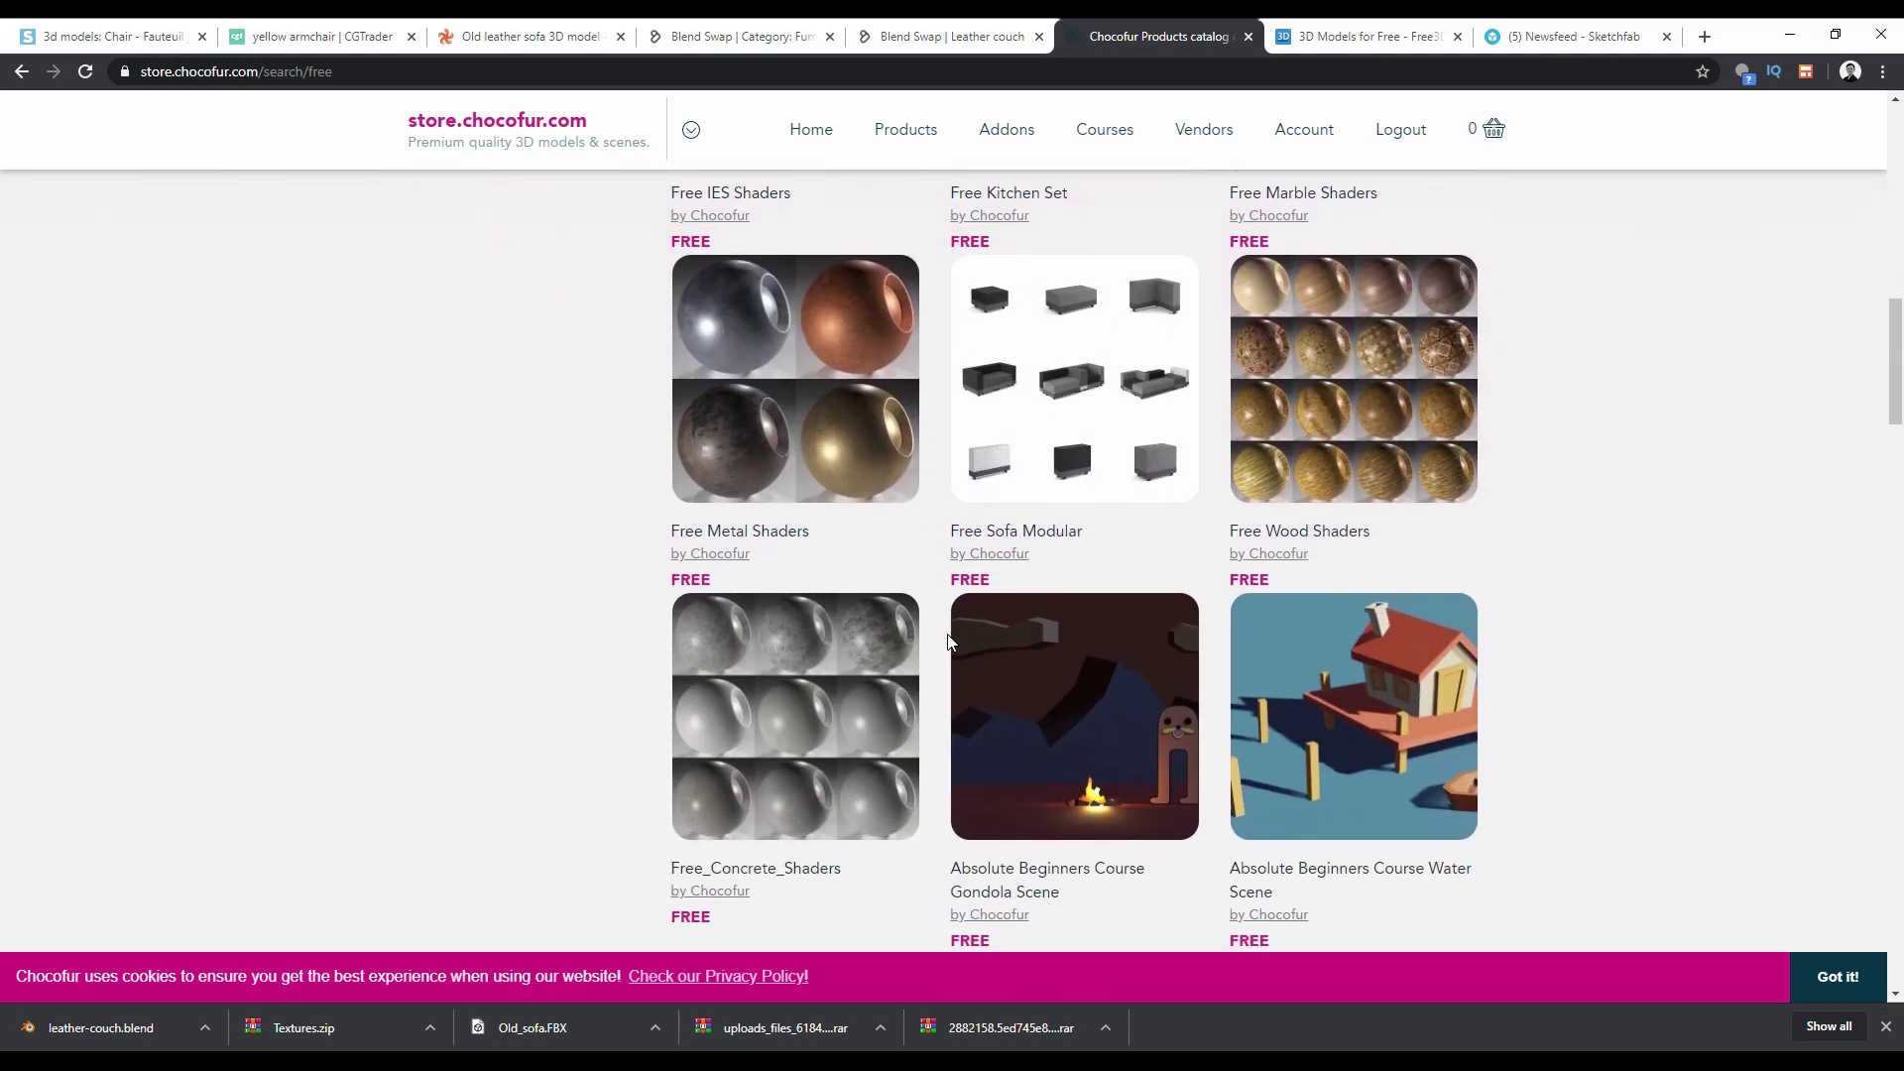
scroll(1173, 619, up, 2)
scroll(1174, 619, up, 6)
scroll(1189, 632, down, 2)
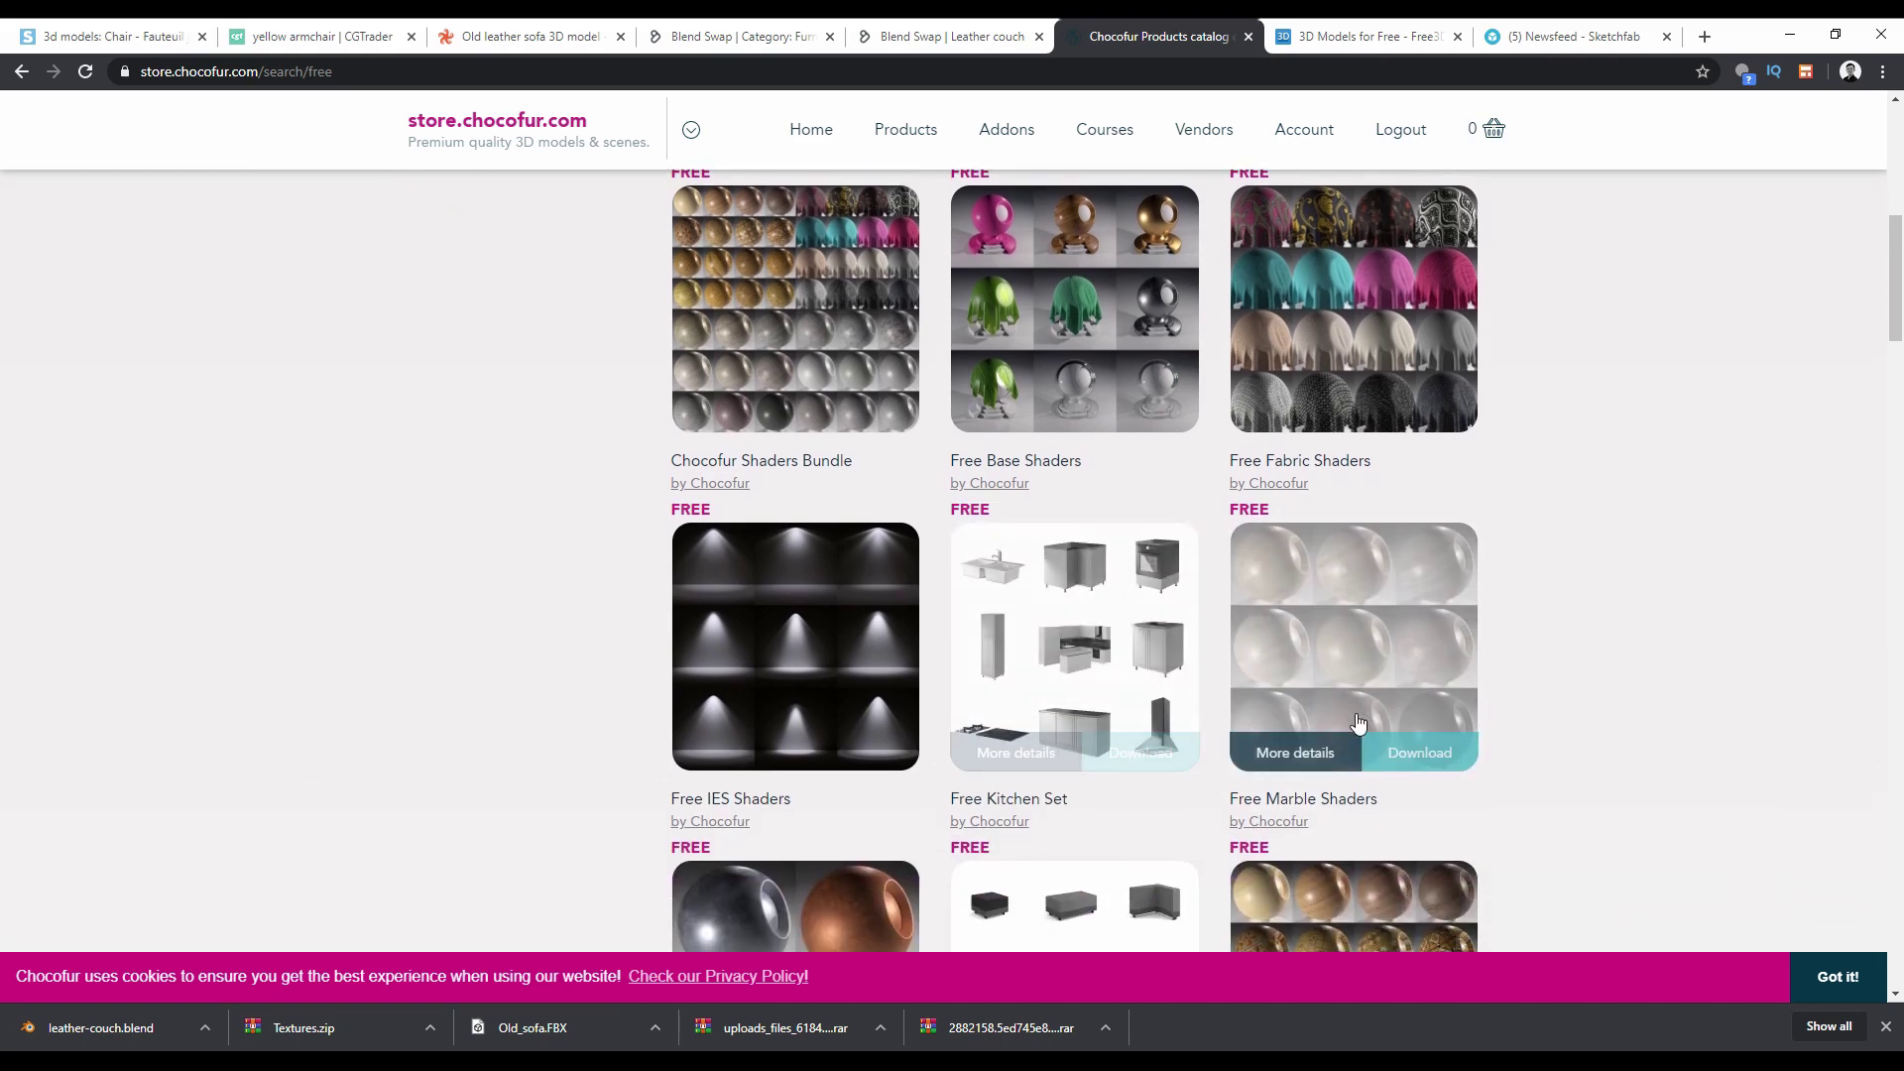
scroll(779, 744, down, 1)
scroll(779, 744, down, 1)
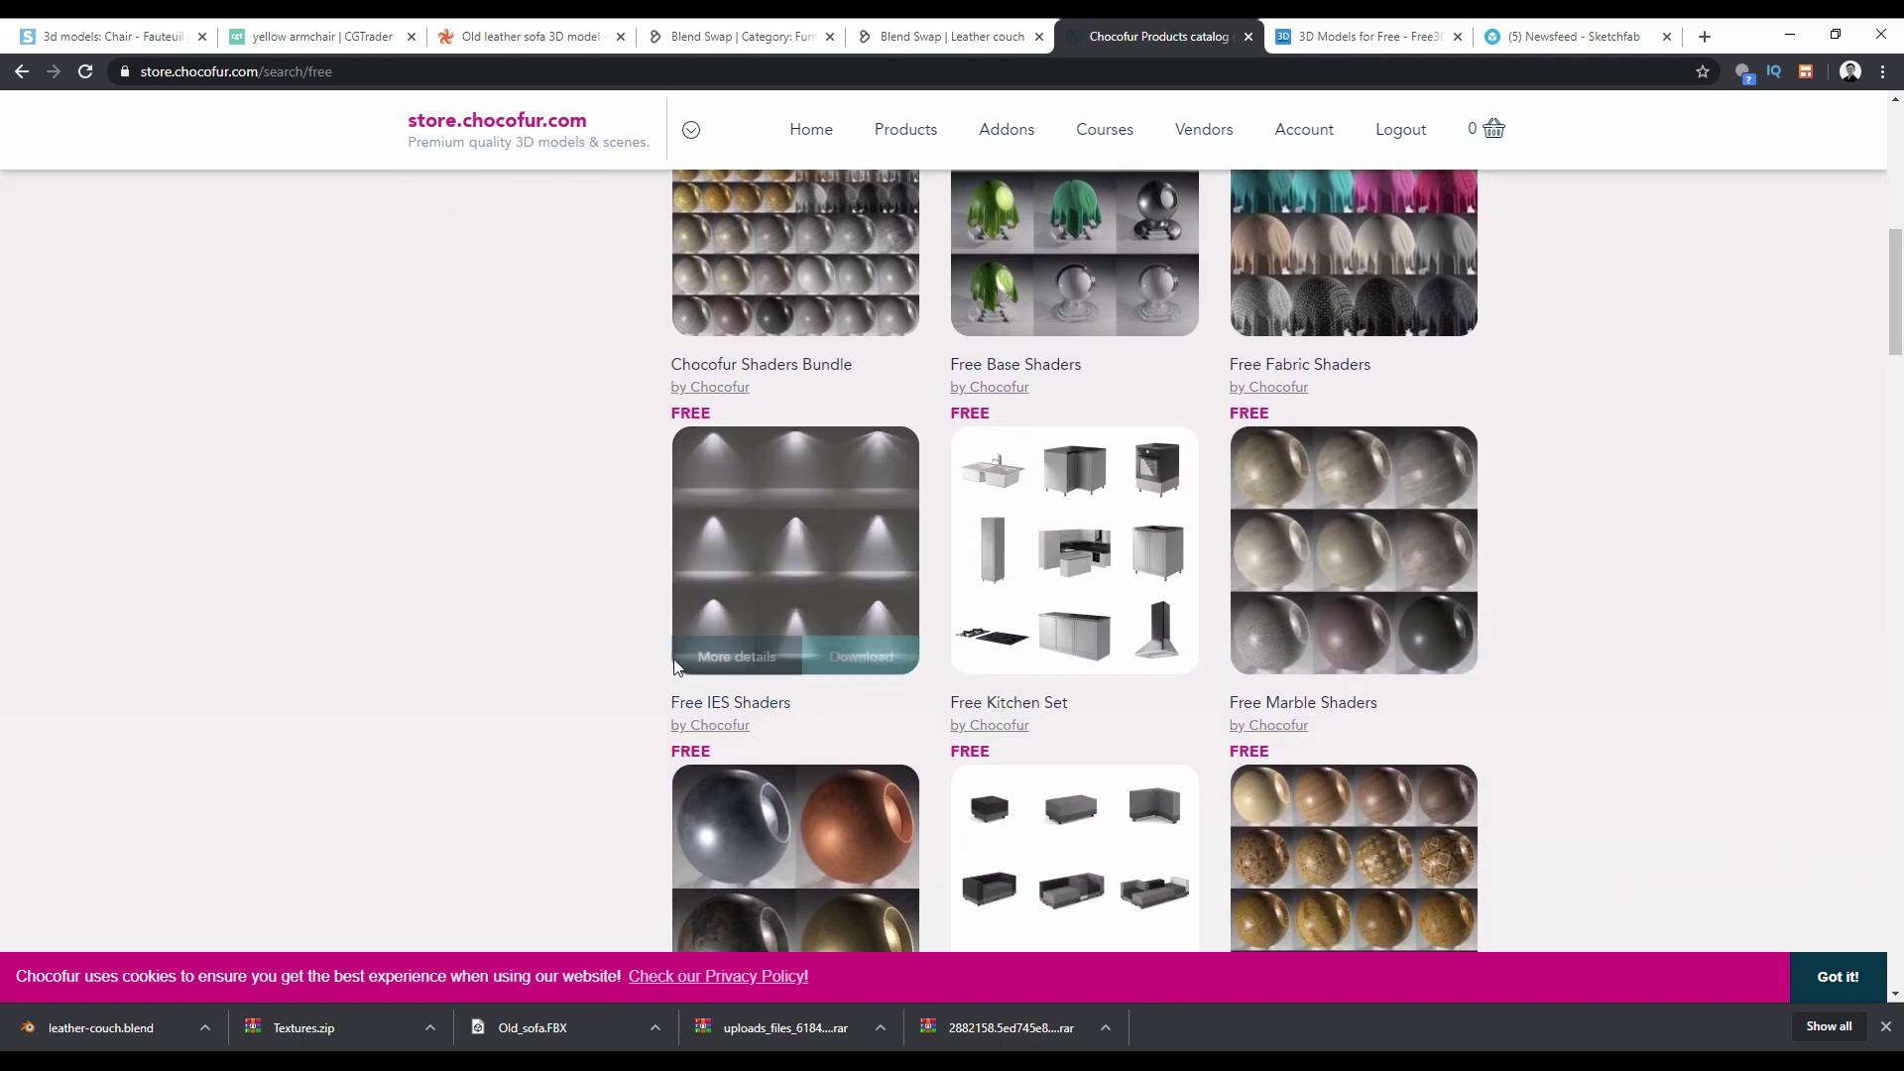
scroll(842, 565, down, 10)
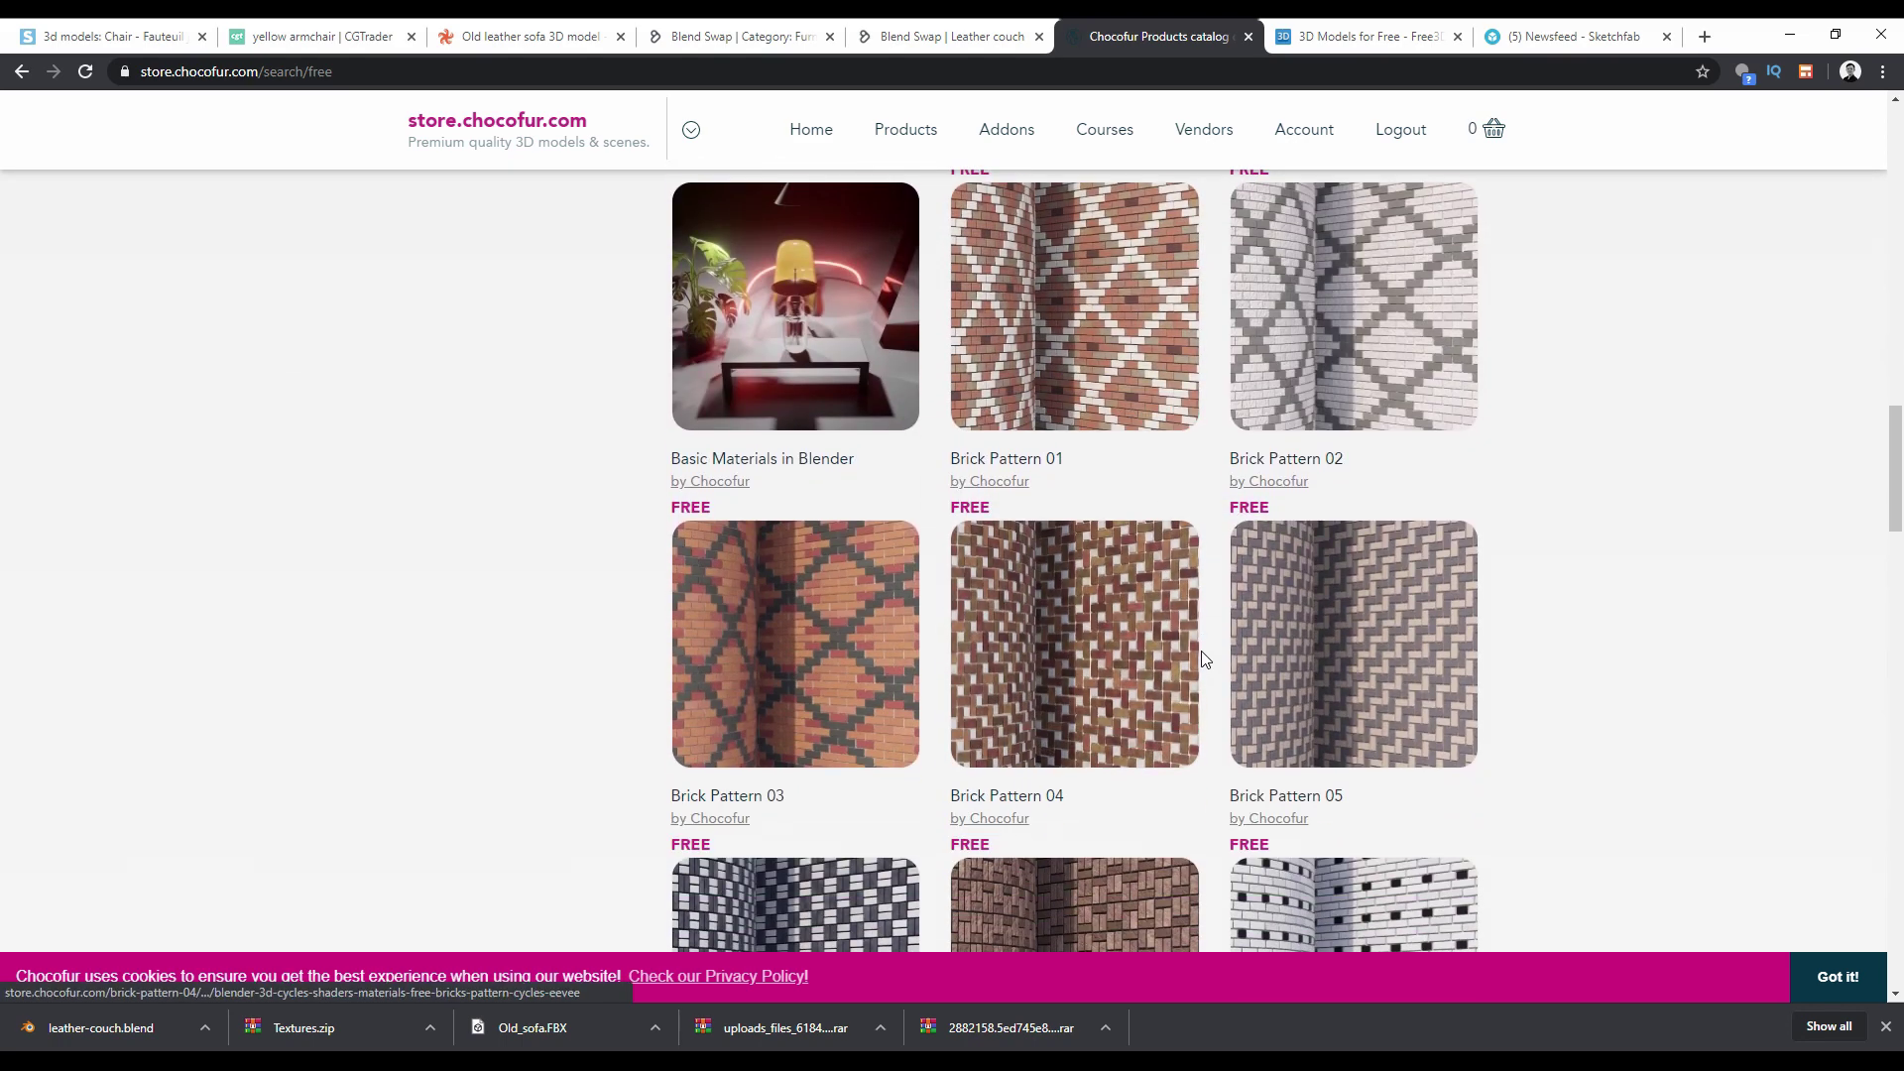
Go back to the free bundles, open the Chocofur Free Furniture Bundle and download it.
scroll(1198, 659, up, 20)
scroll(1198, 659, up, 2)
scroll(1160, 605, down, 2)
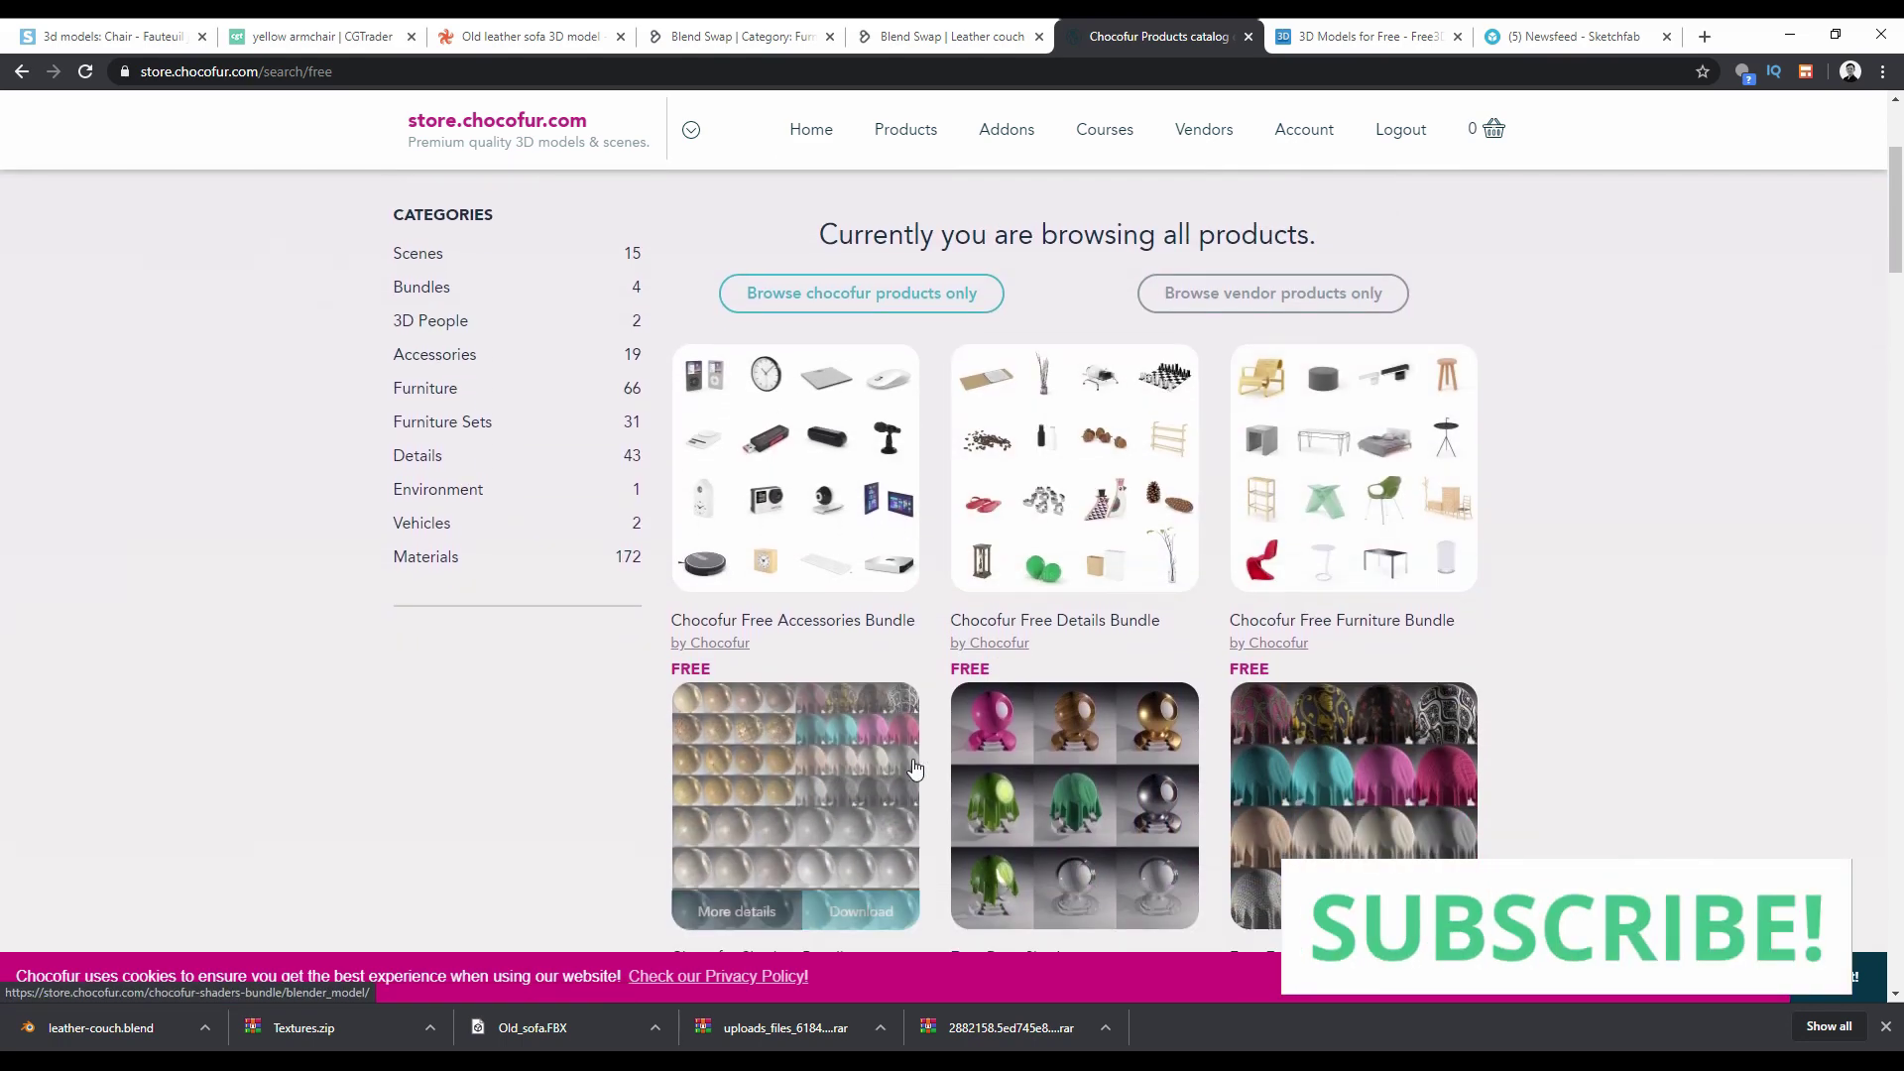
click(1265, 658)
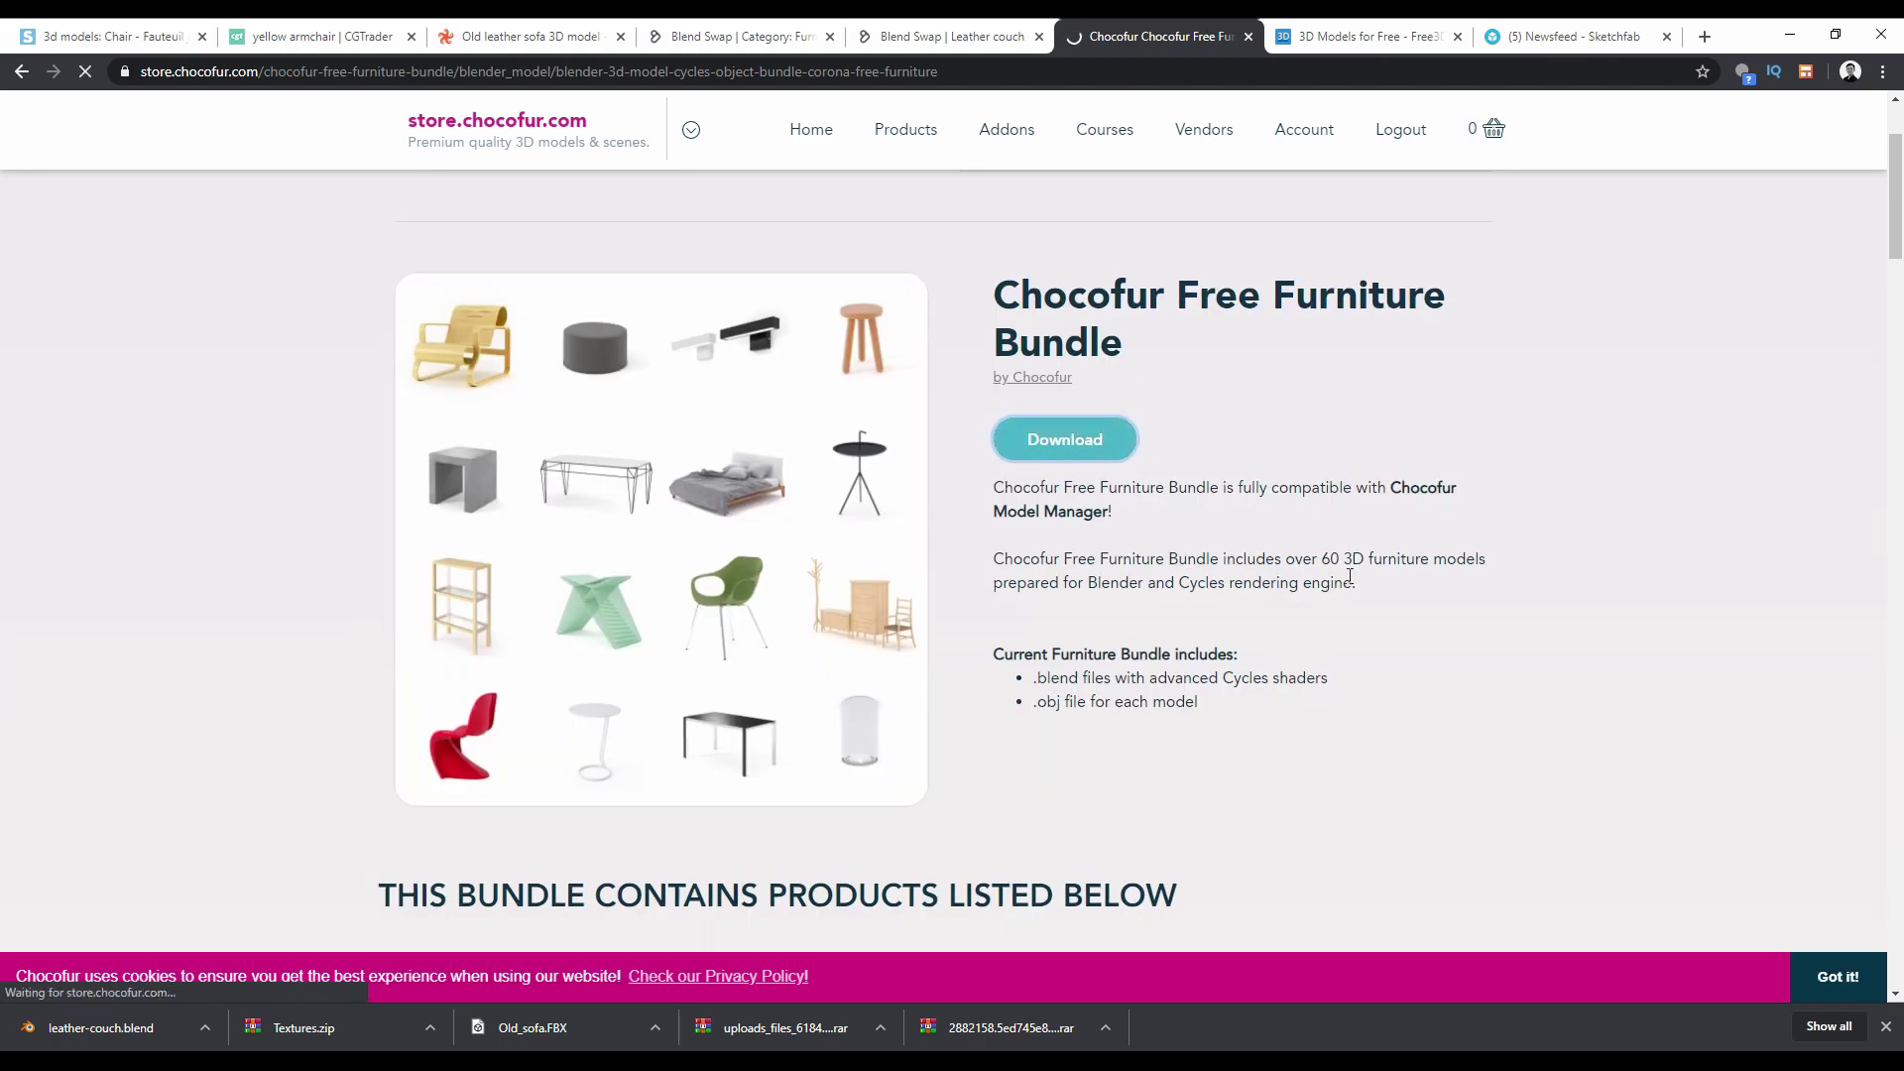
click(1131, 436)
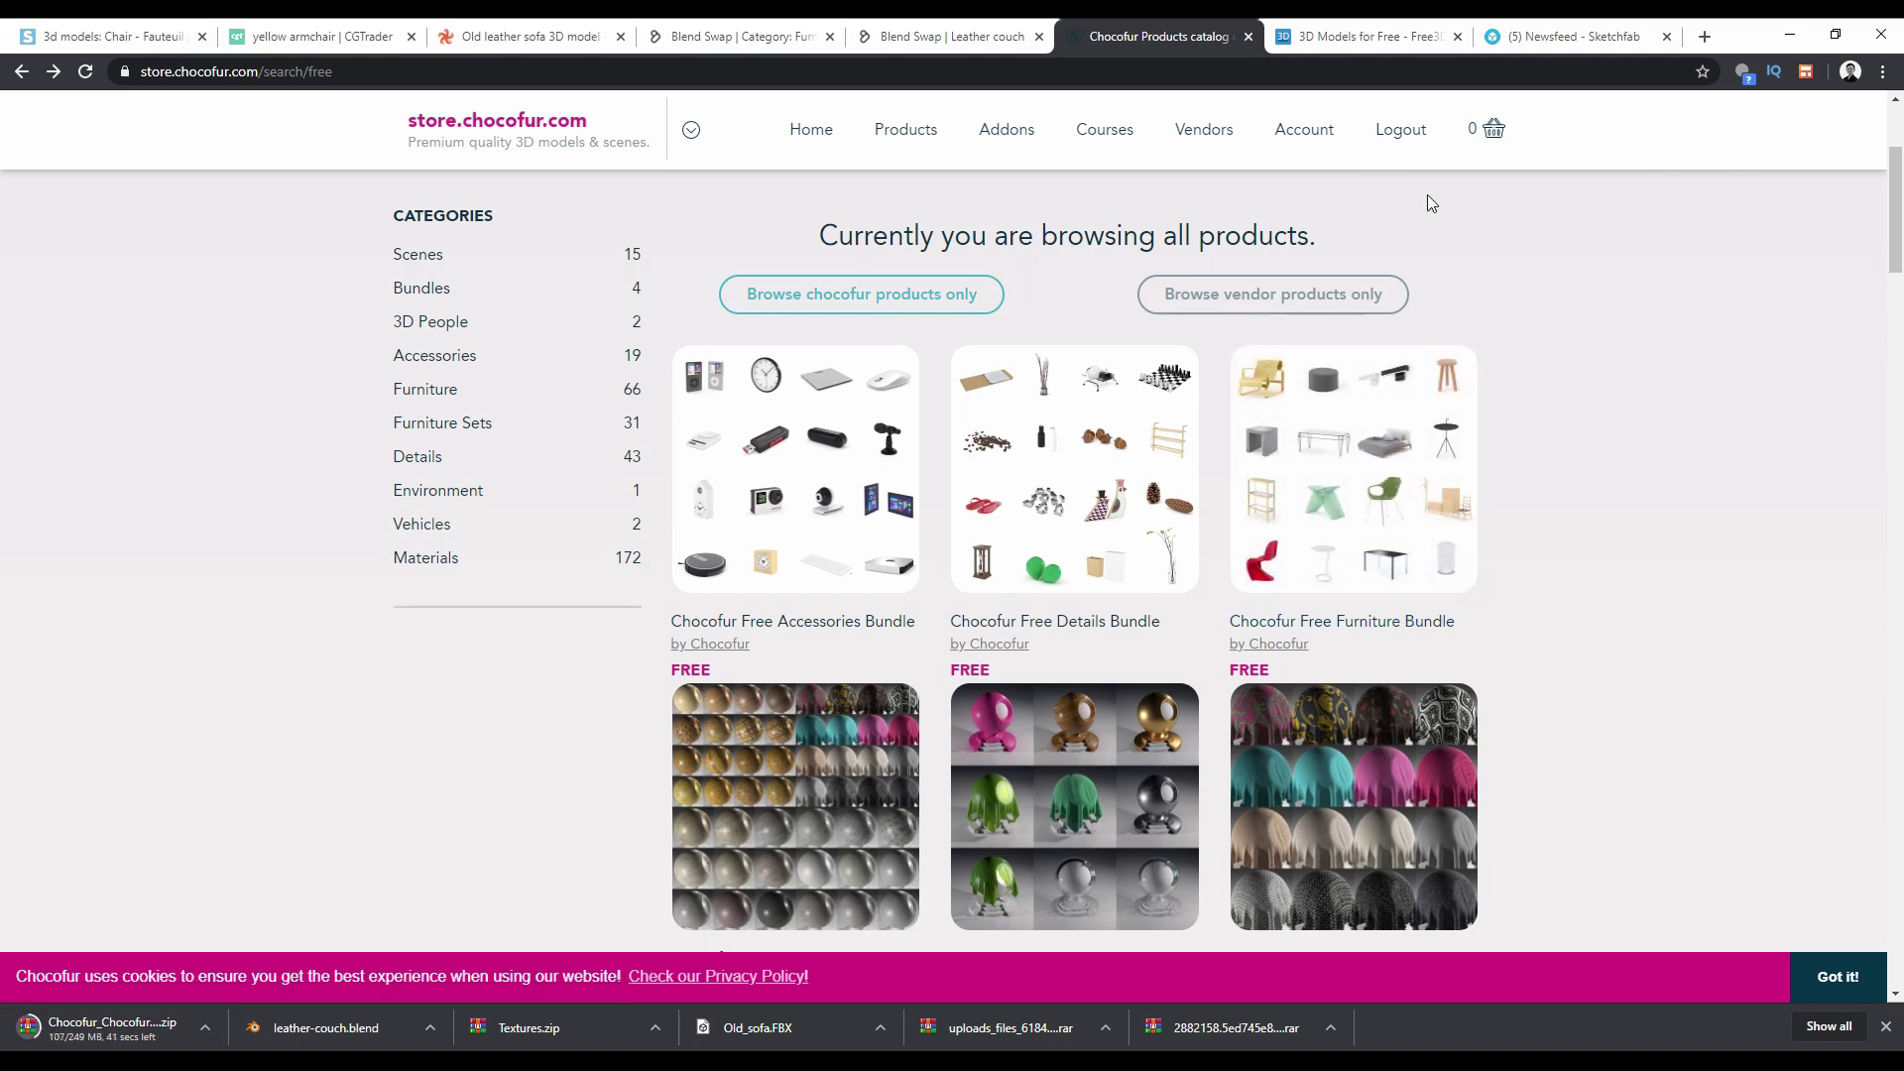
Switch to the Free3D site and look over its home page, including the architecture, vehicles and characters sections.
click(1330, 38)
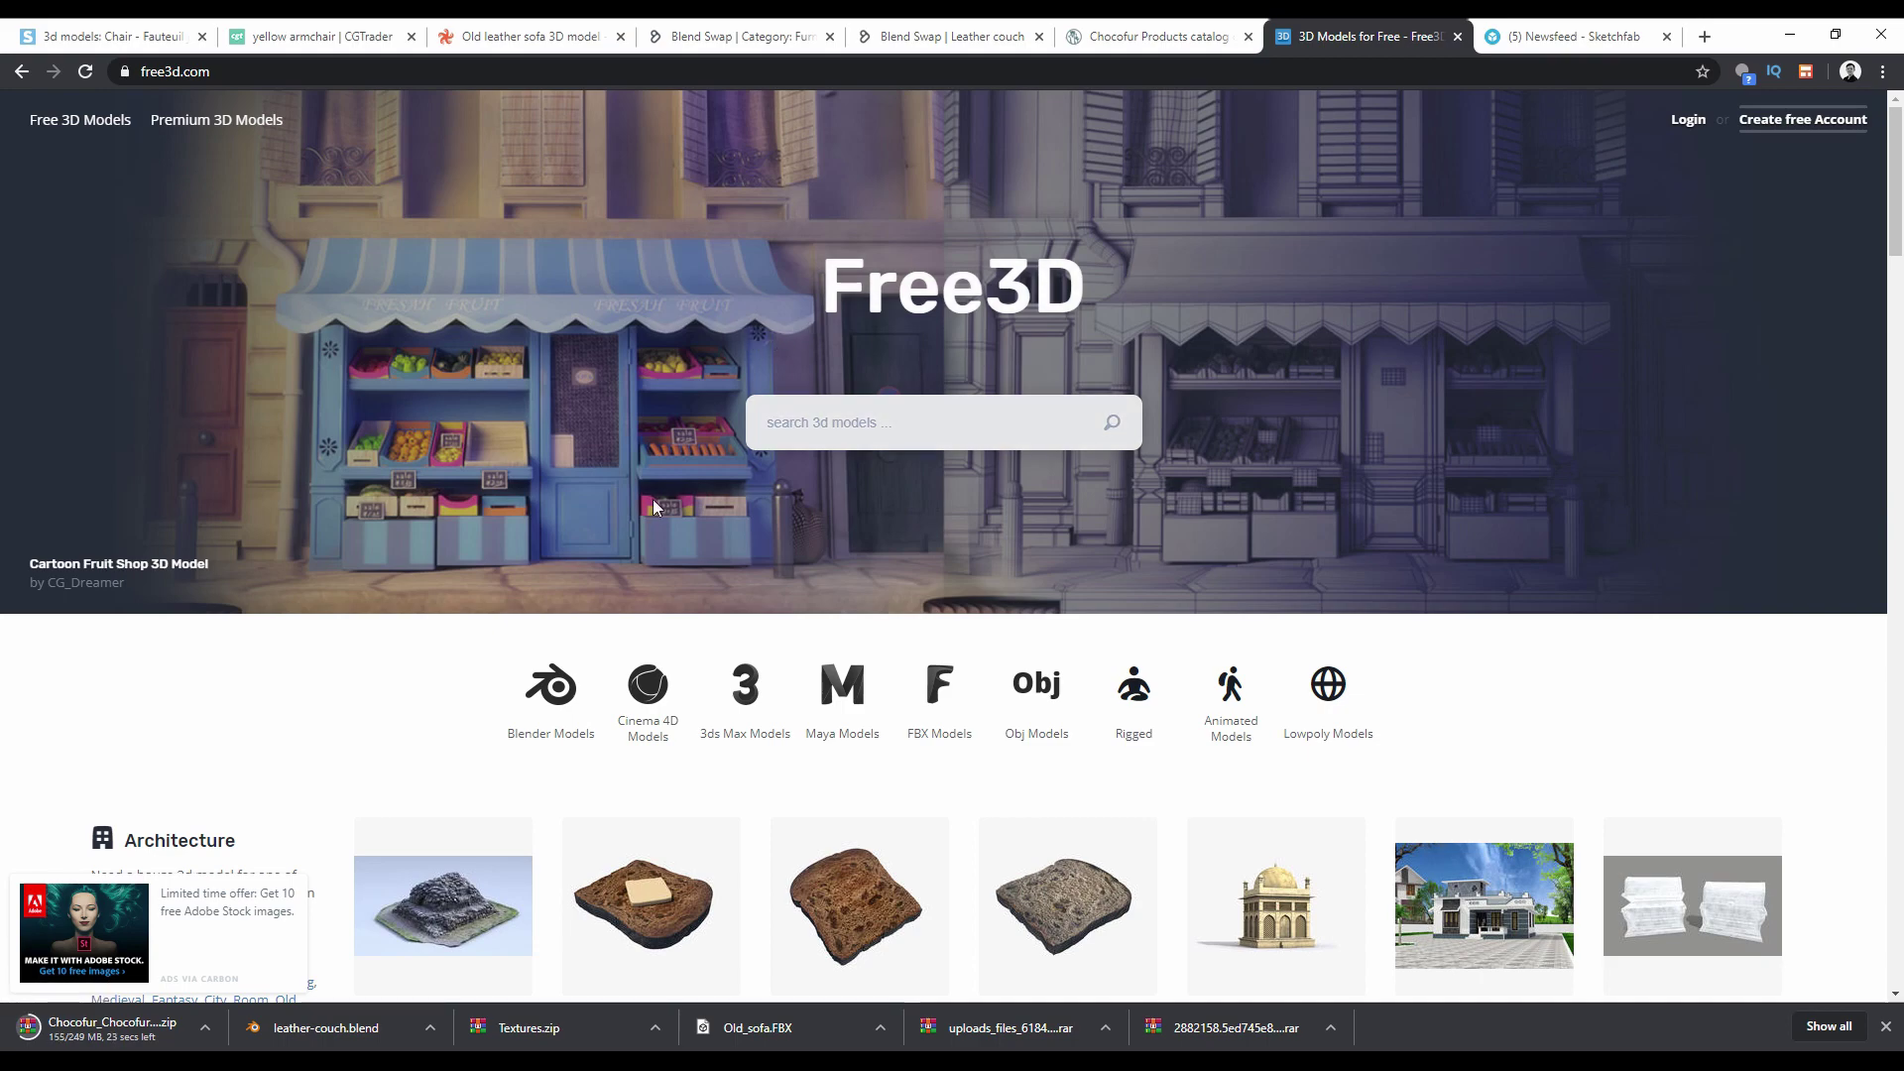
scroll(936, 452, down, 1)
scroll(936, 452, down, 4)
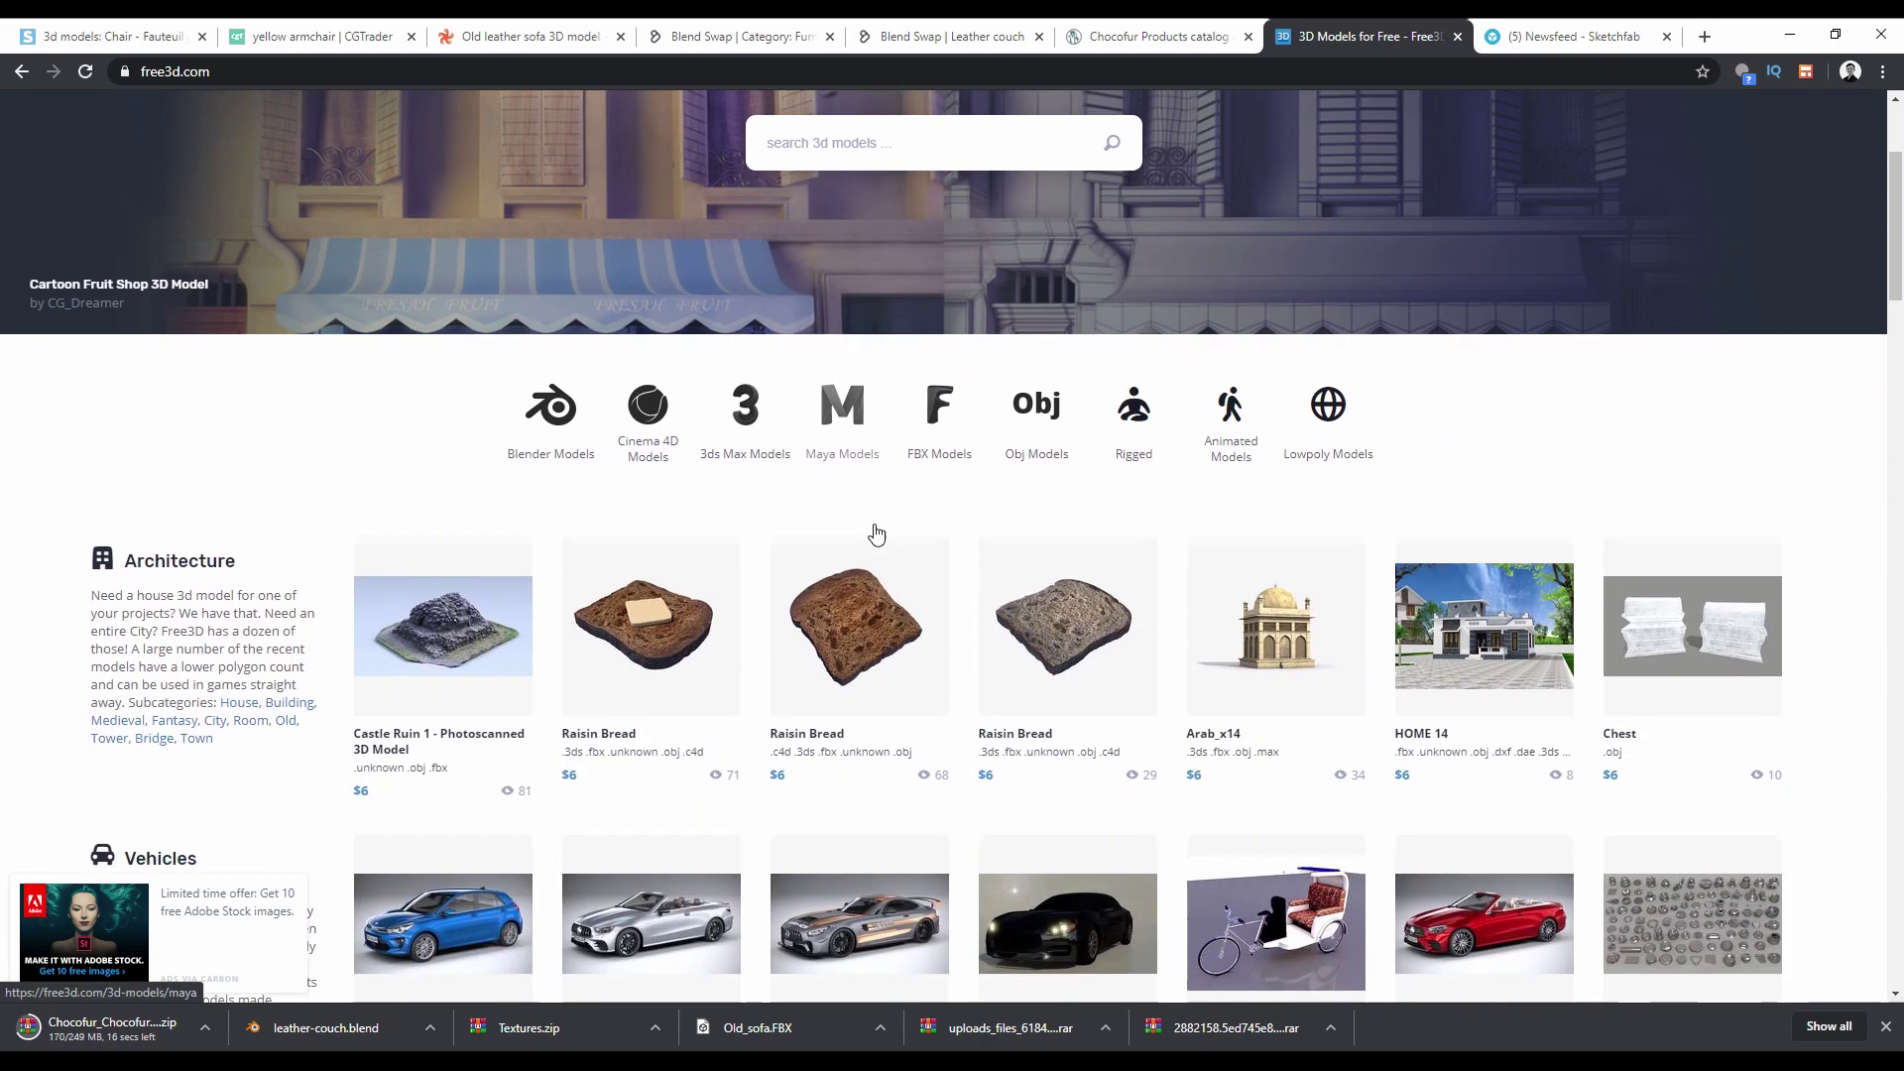
scroll(777, 663, down, 4)
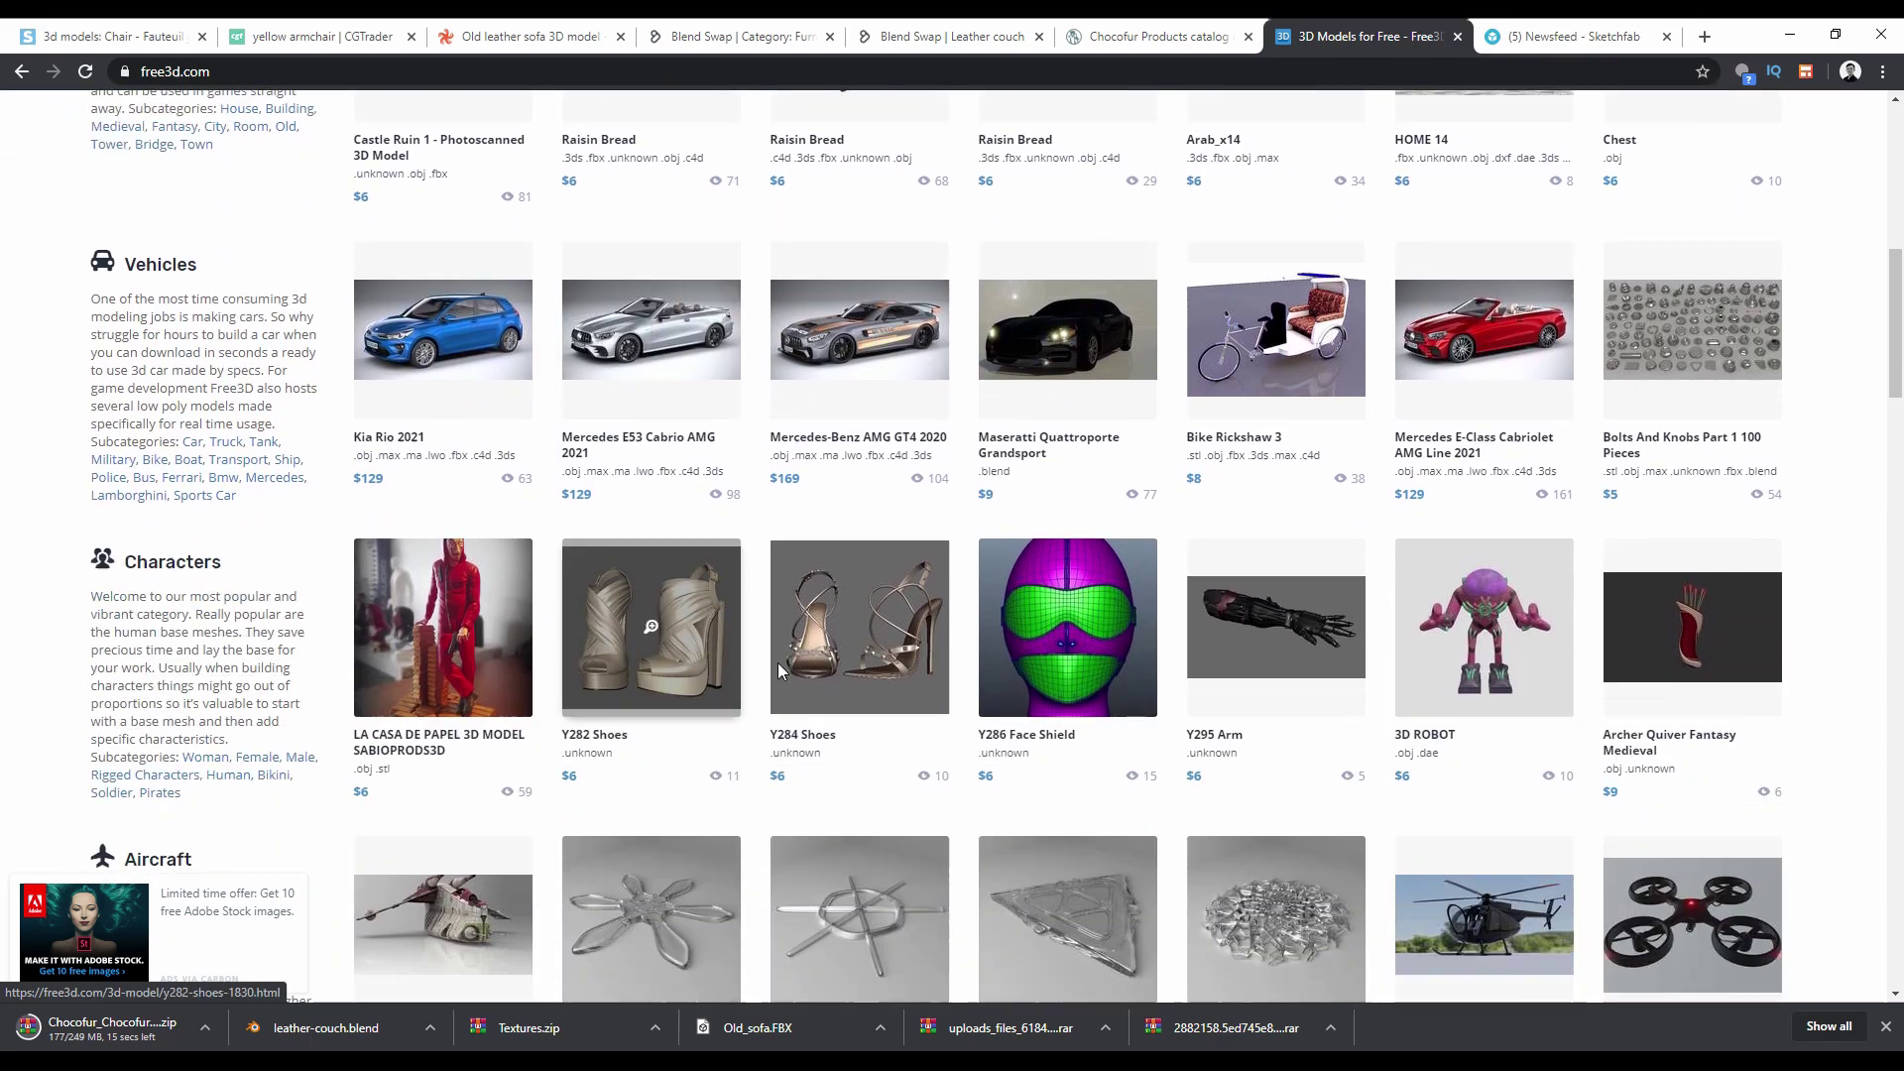
scroll(861, 687, up, 7)
scroll(780, 729, up, 3)
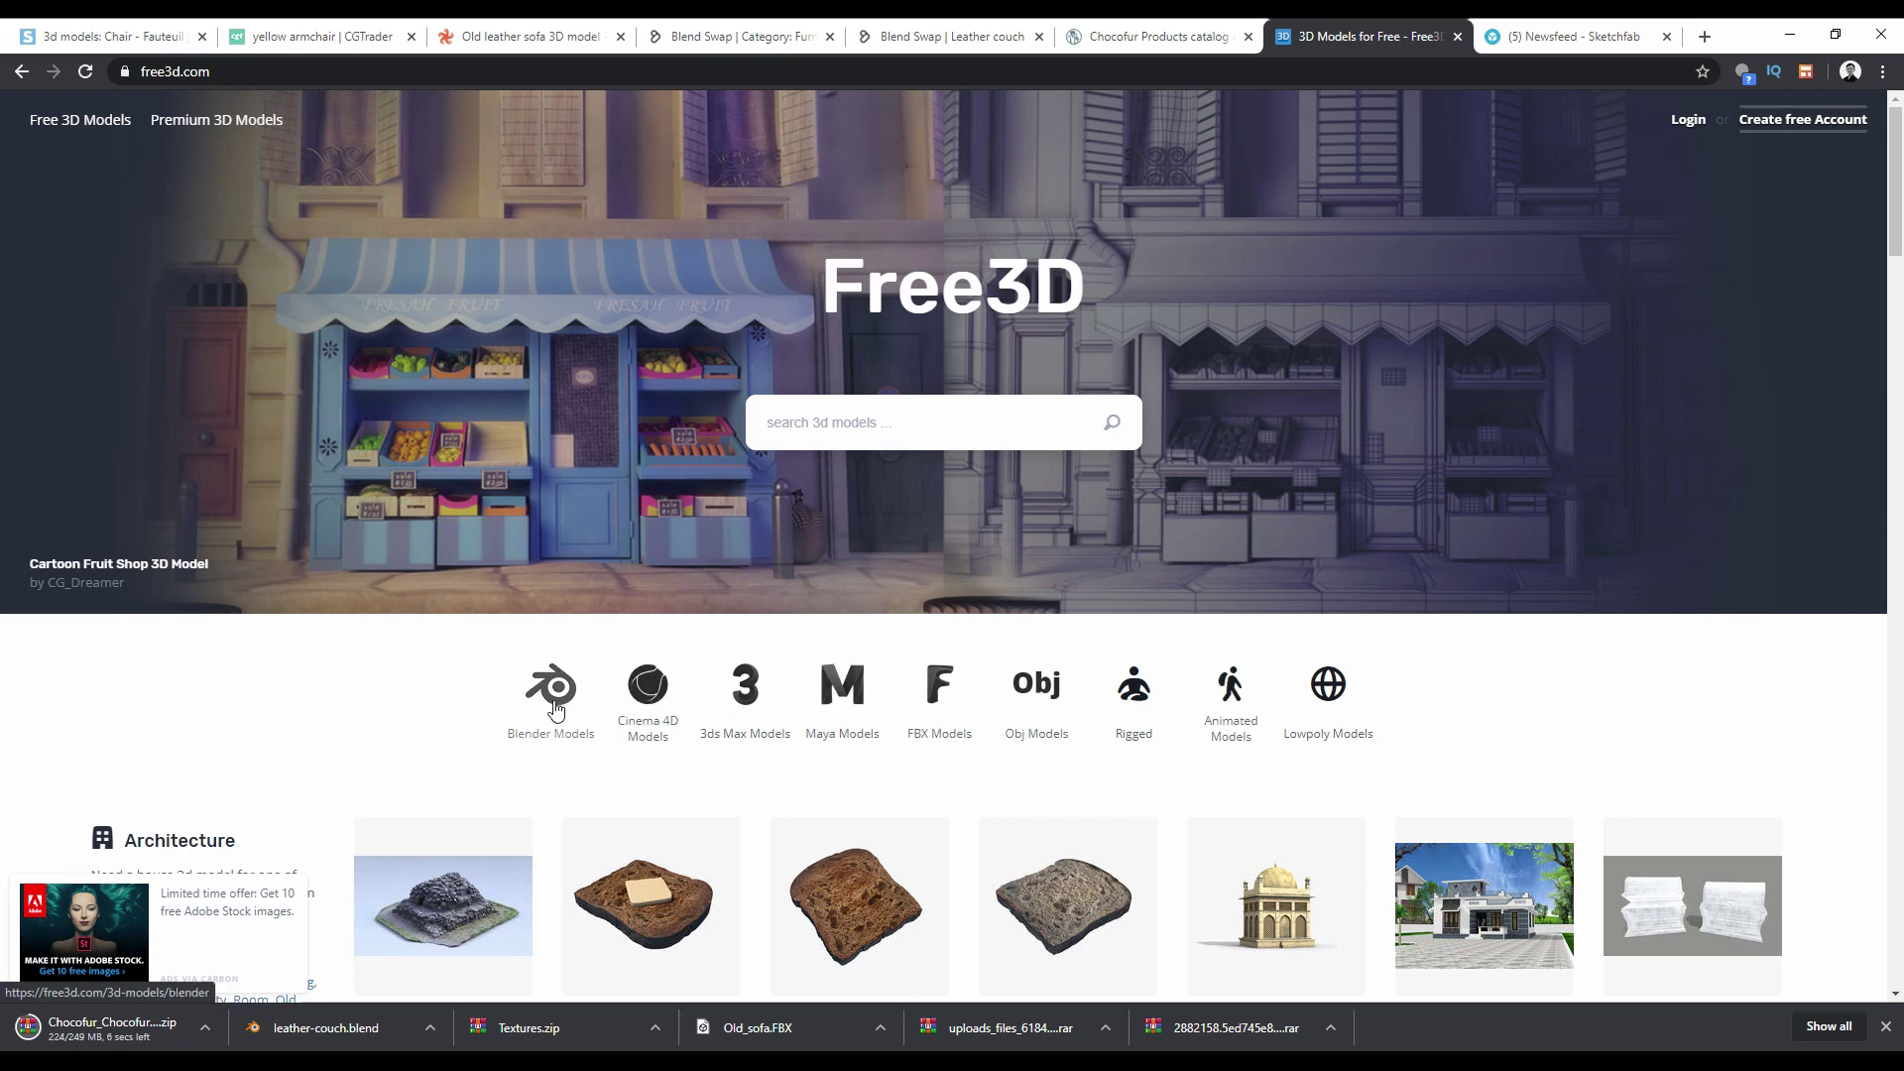
Open Free3D's Blender models in a new tab and look through the listing.
click(556, 709)
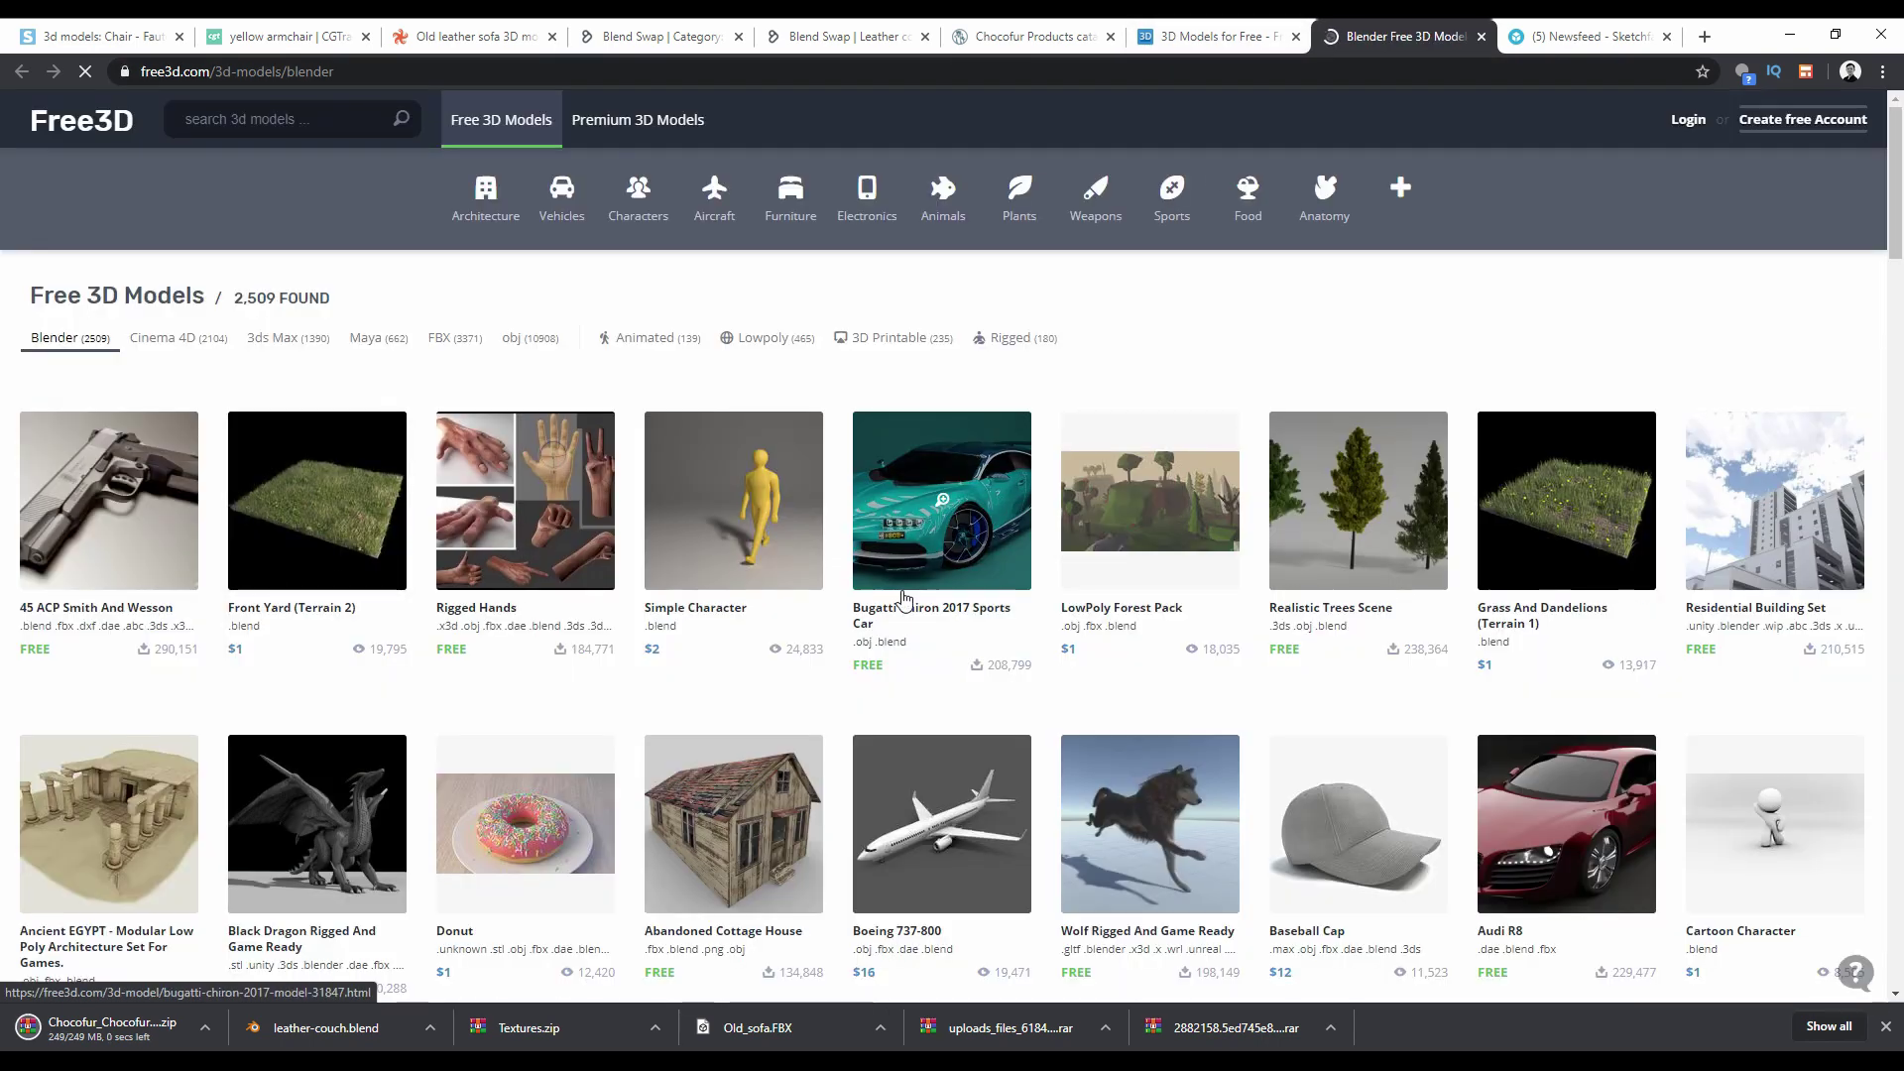
scroll(901, 604, down, 2)
mouse_move(1145, 650)
scroll(1141, 714, up, 2)
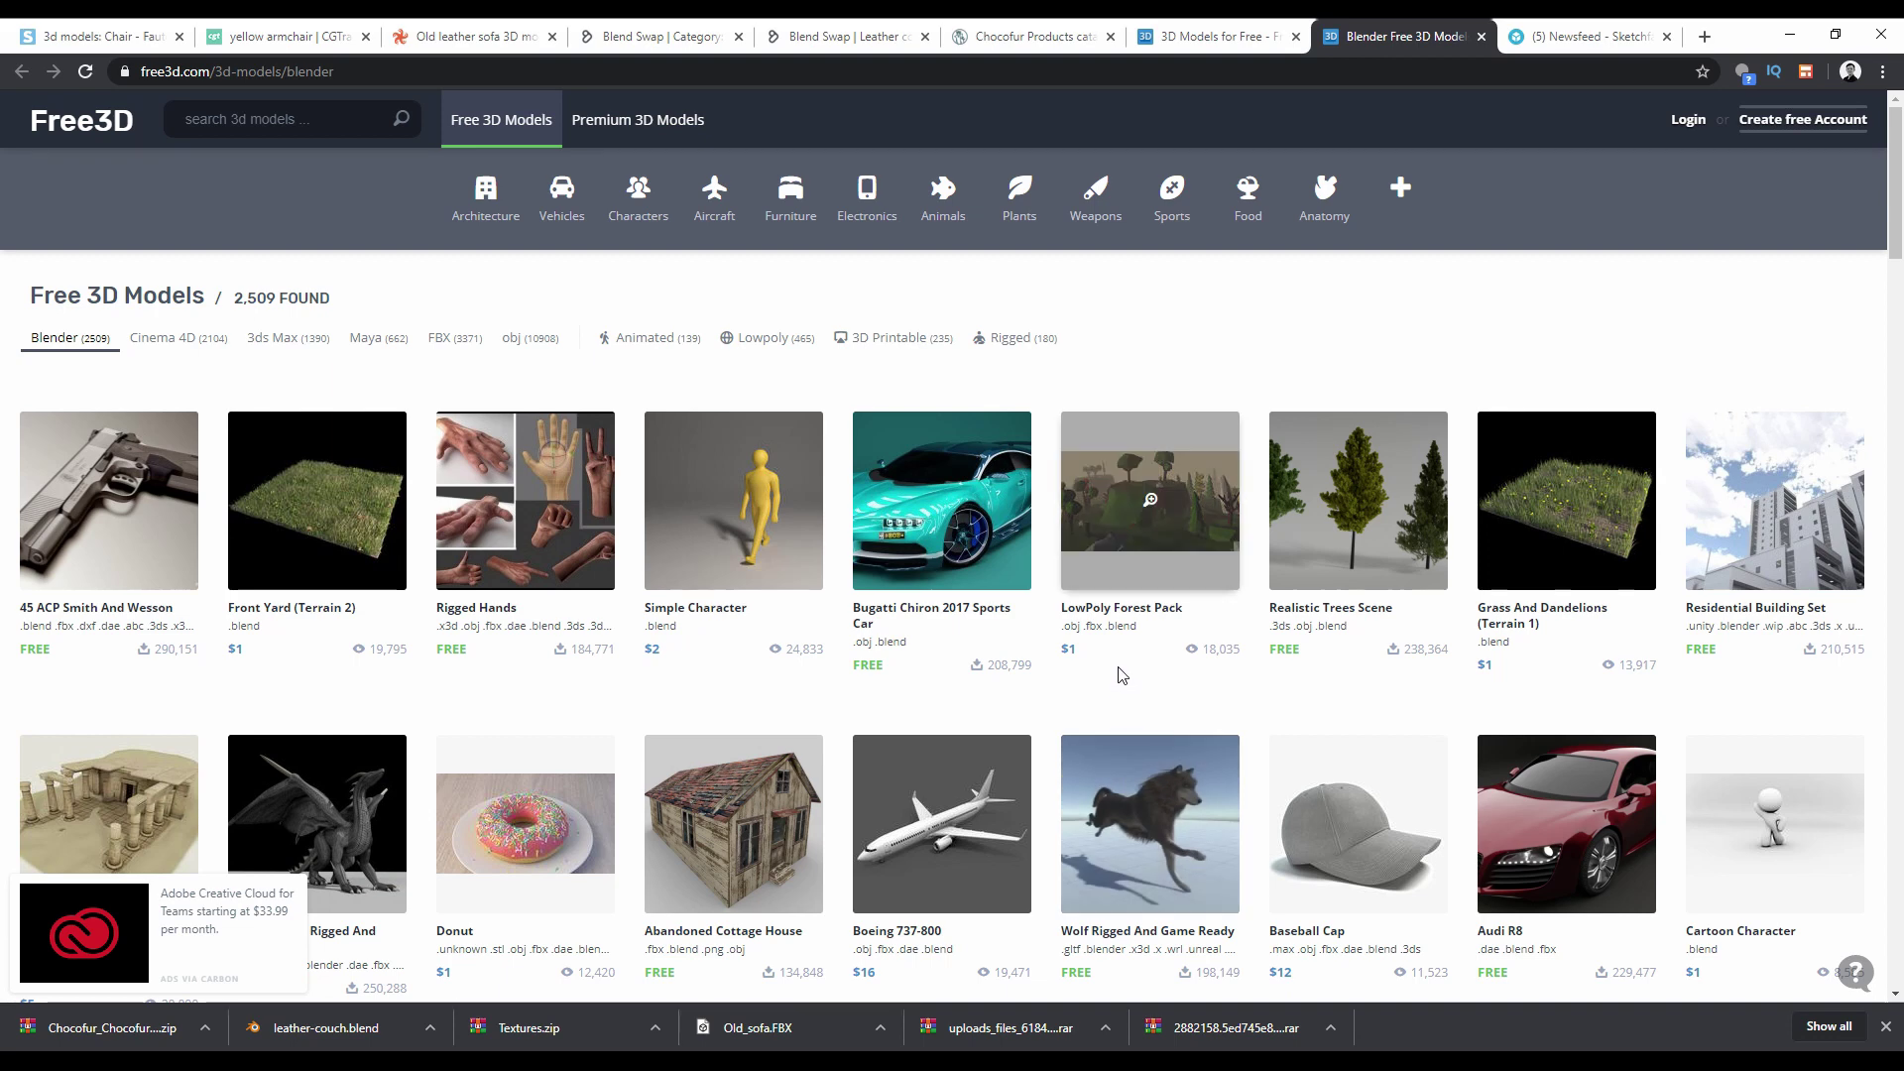
Open the full Free 3D Models listing from the Free3D home page and close the separate Blender models tab.
click(1278, 36)
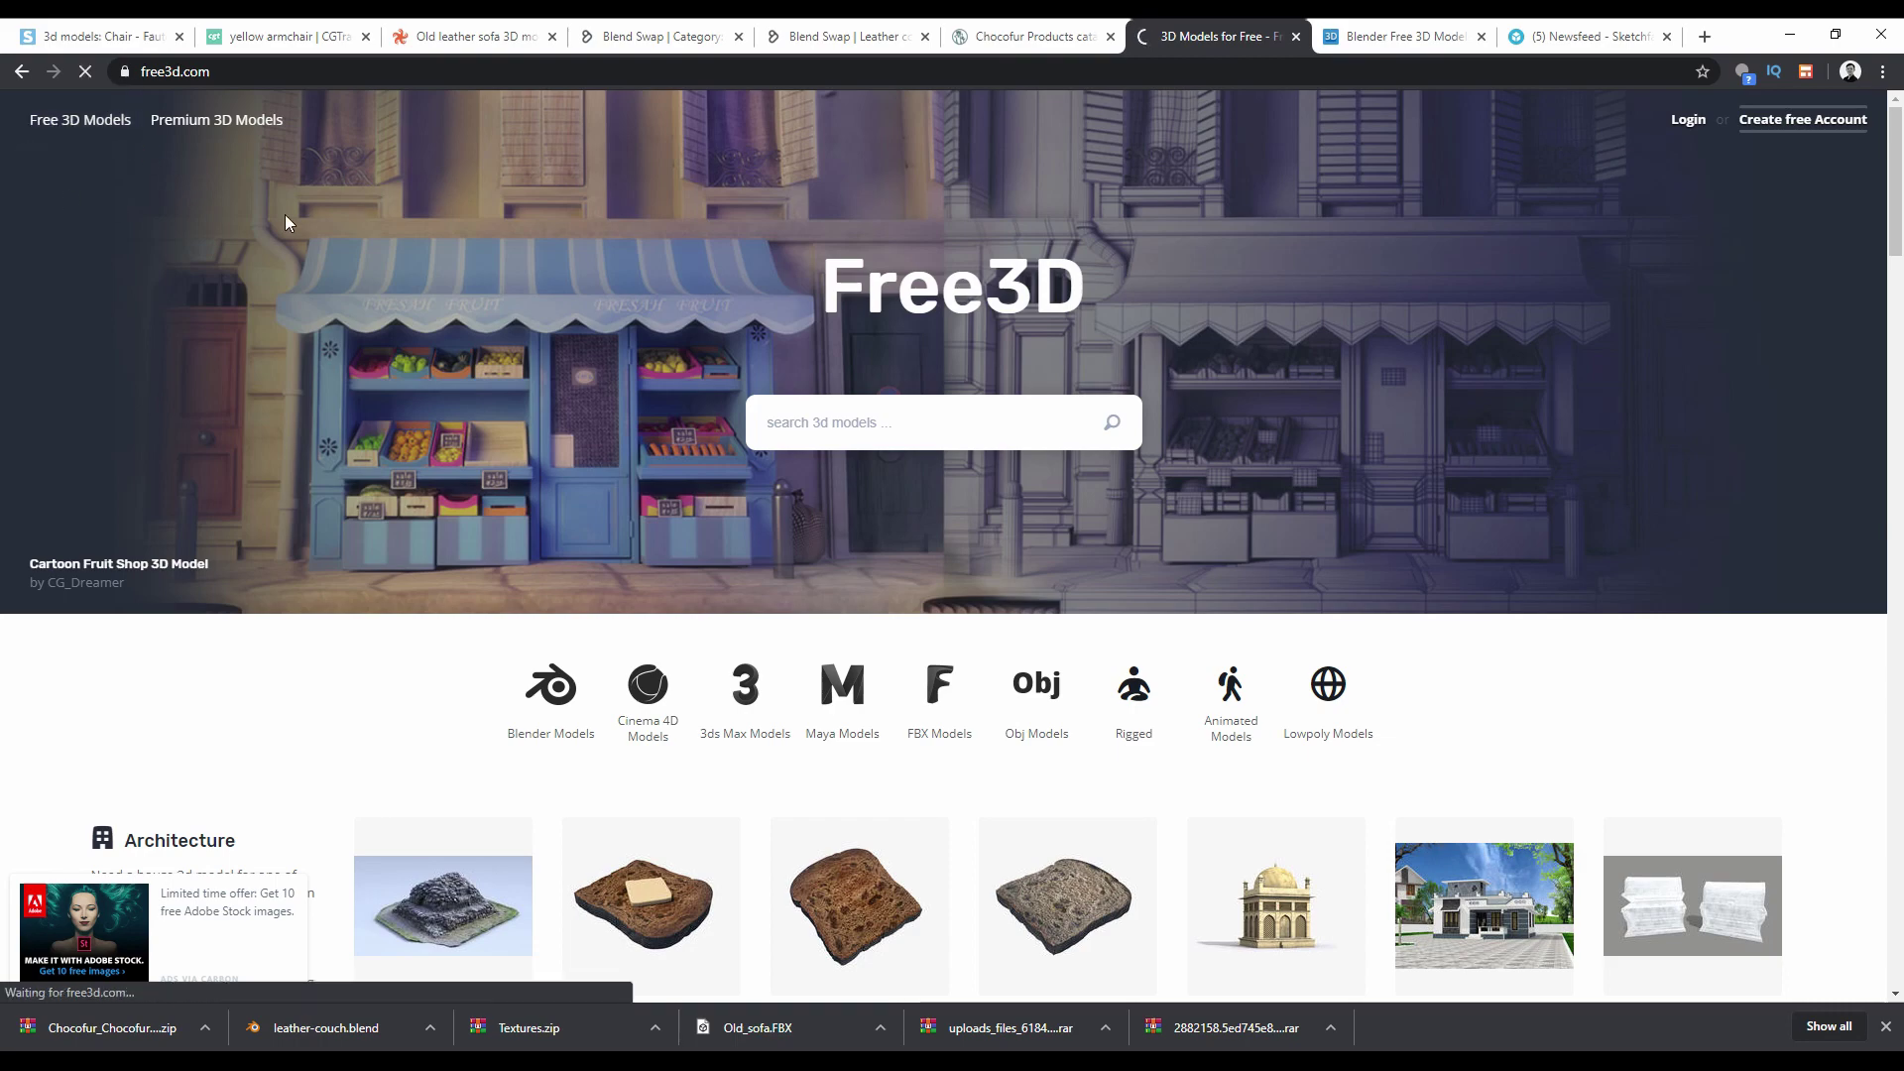
click(134, 135)
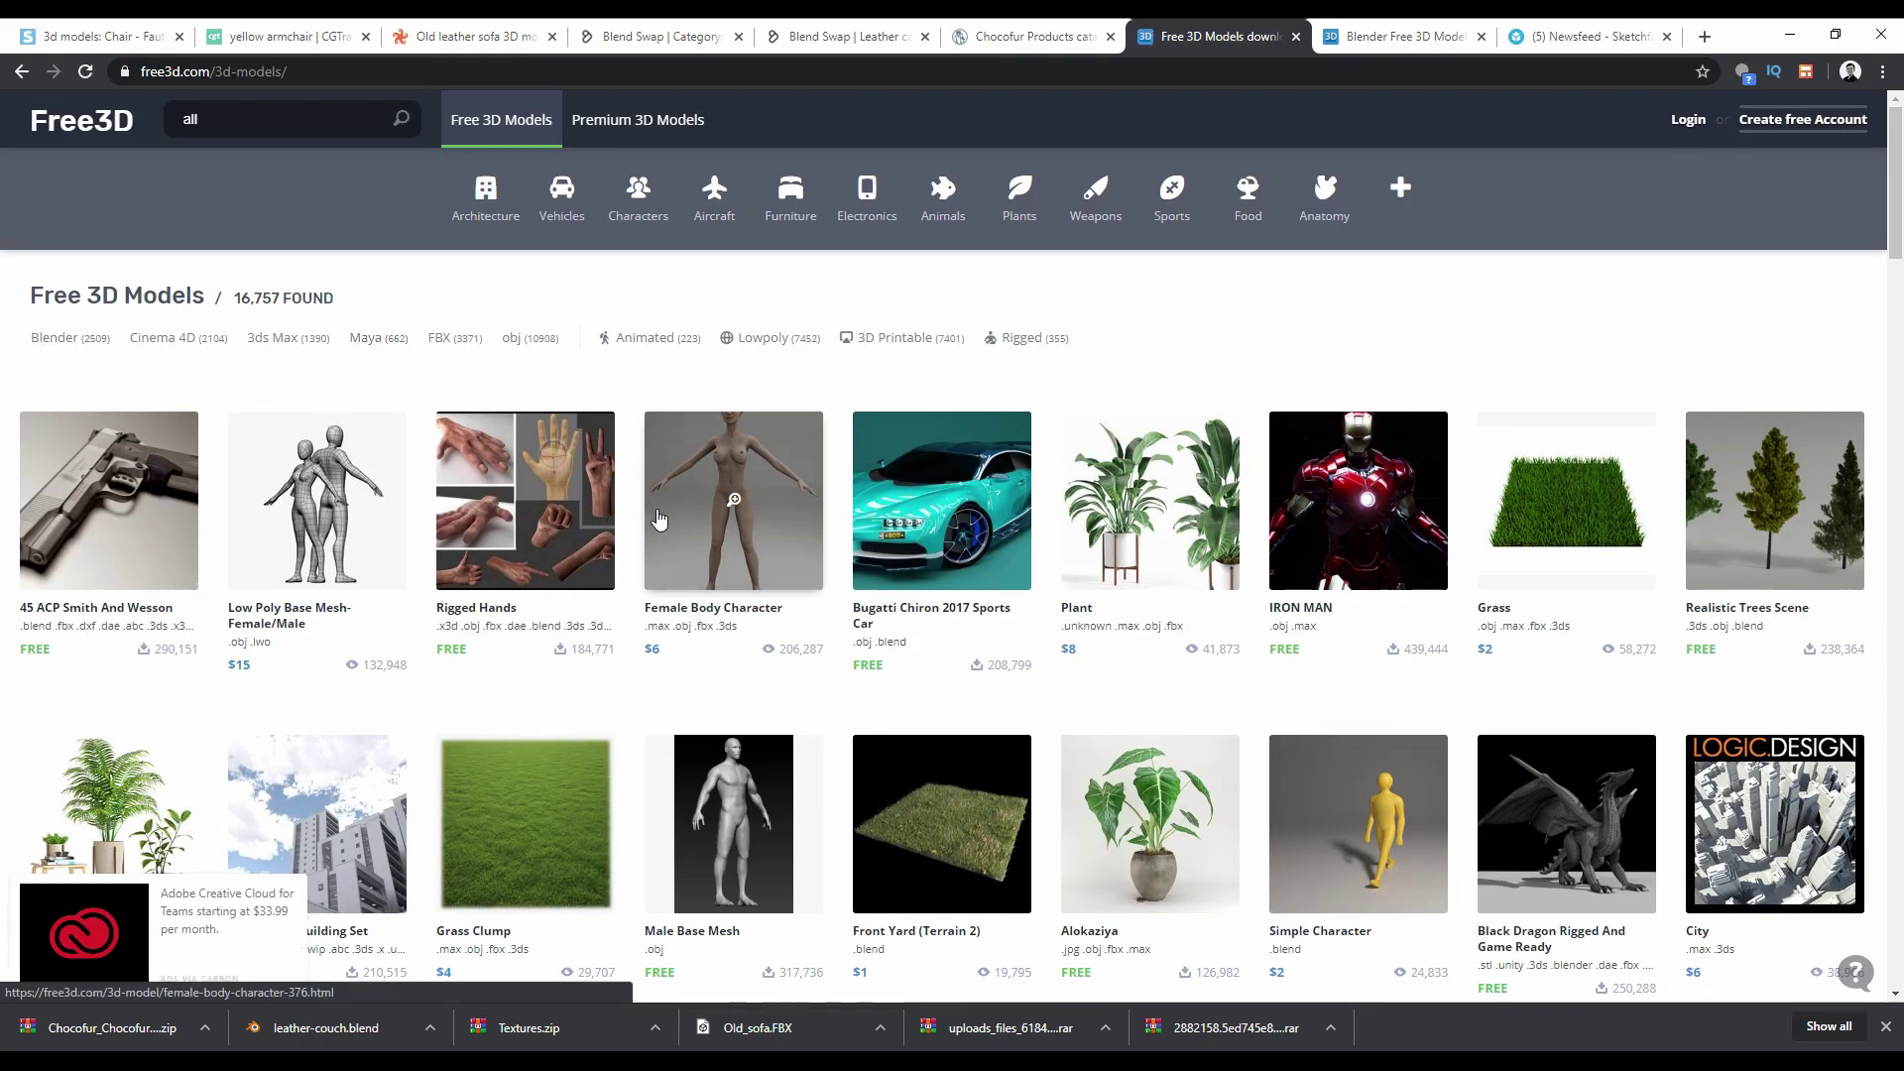
click(1463, 32)
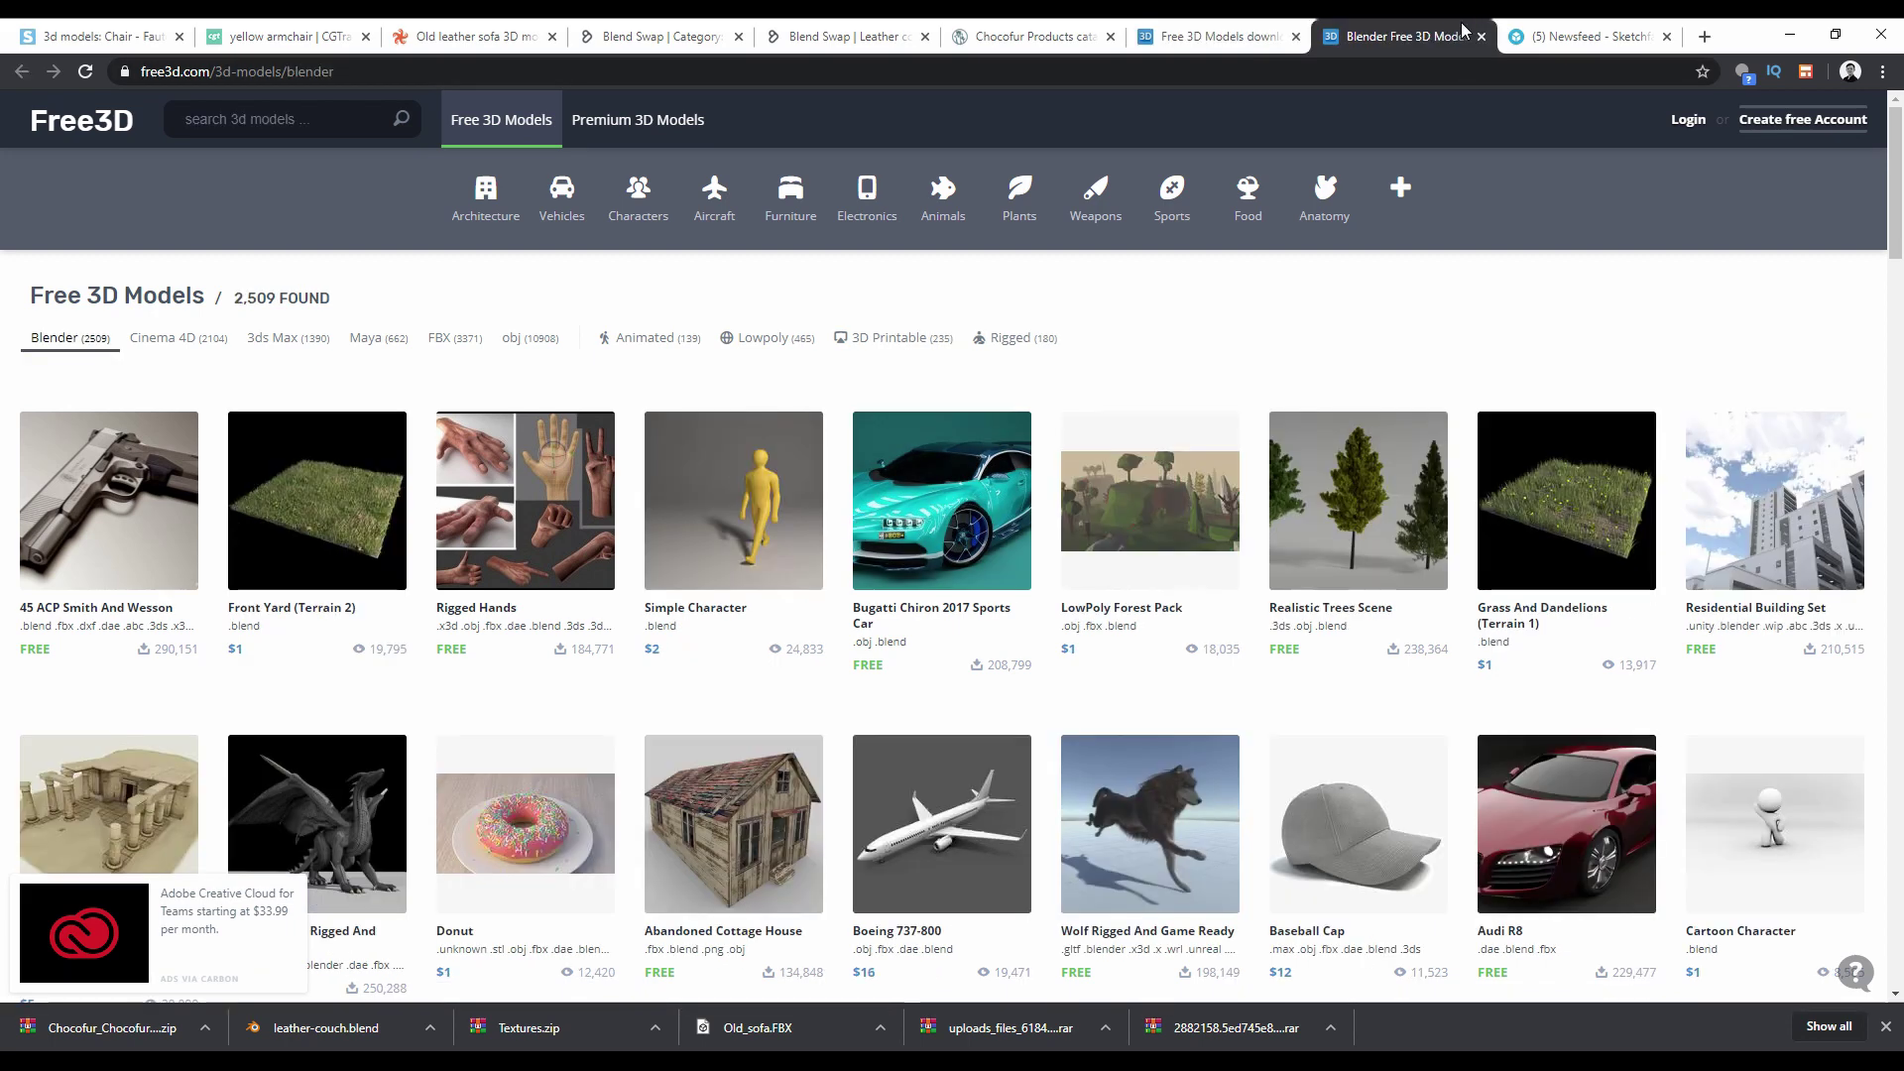
click(1482, 37)
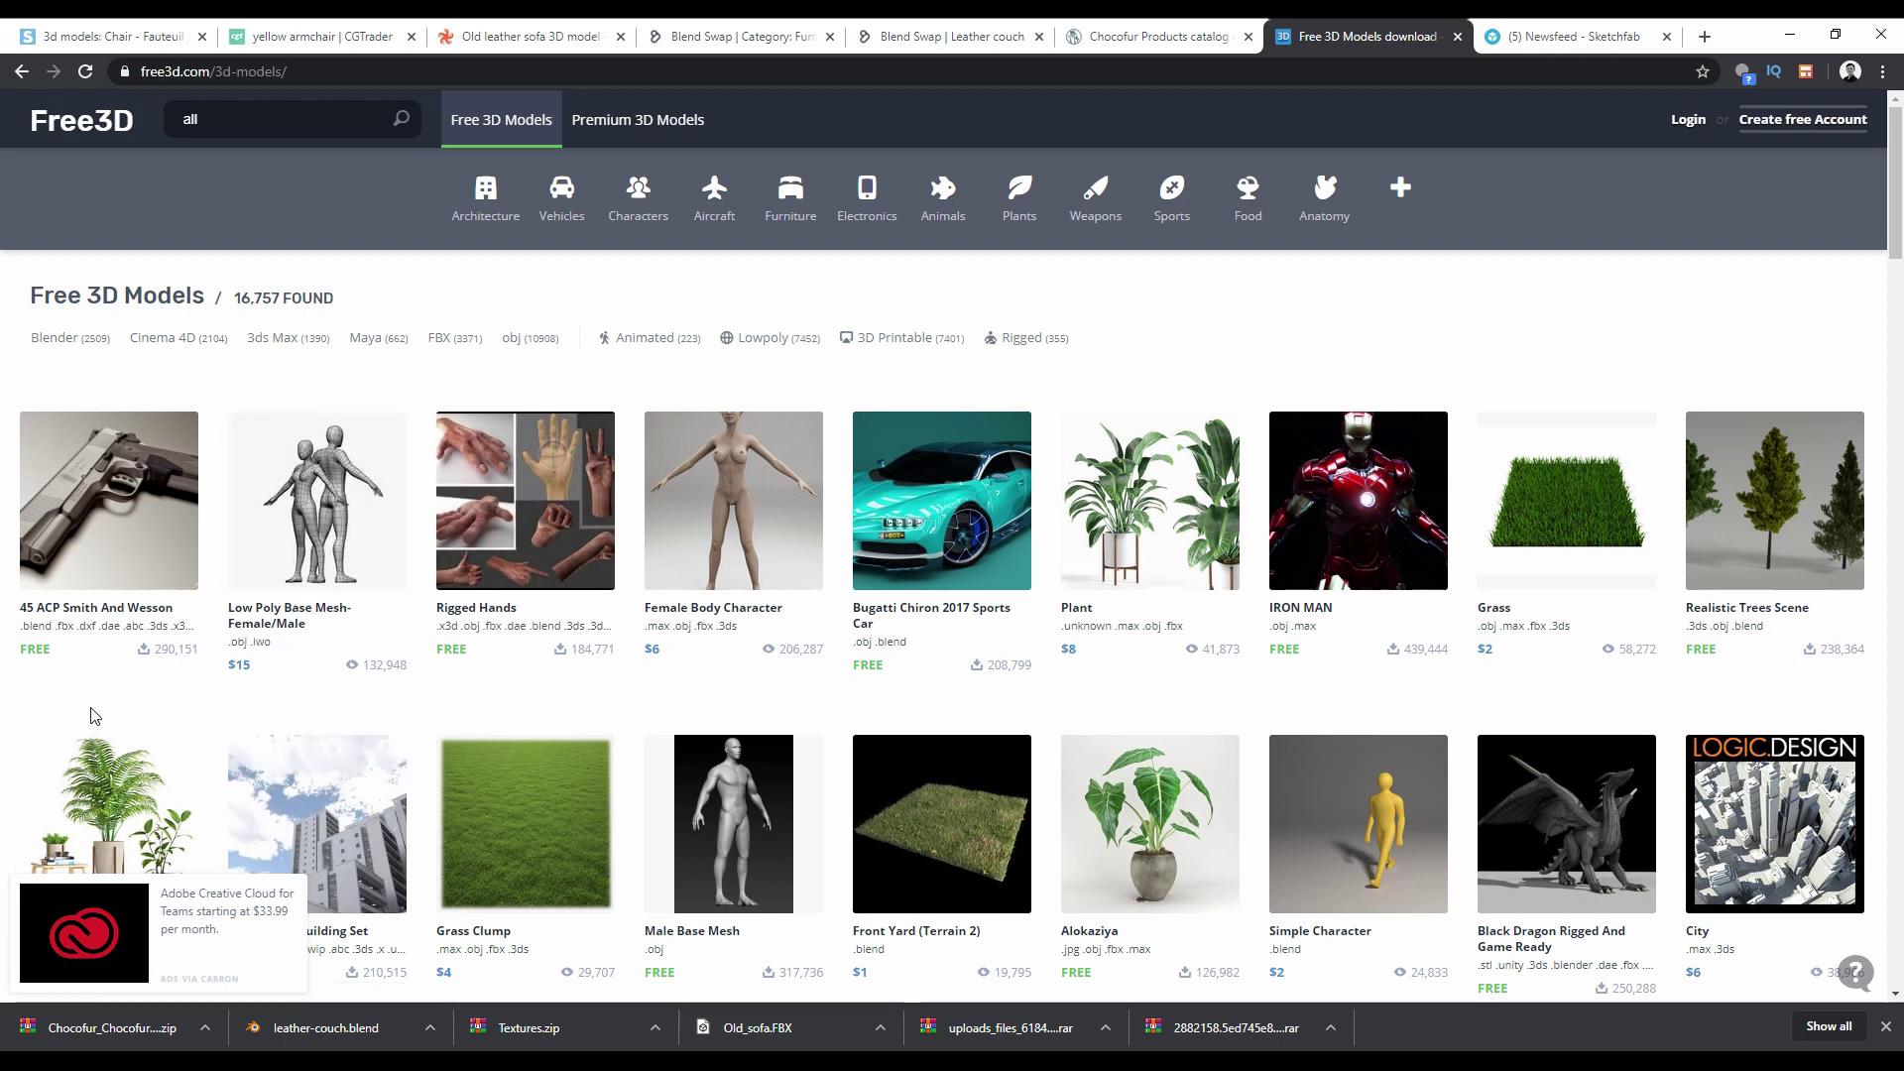
Open the free Alokaziya plant model and review its preview images, available download files and specifications.
scroll(694, 555, down, 1)
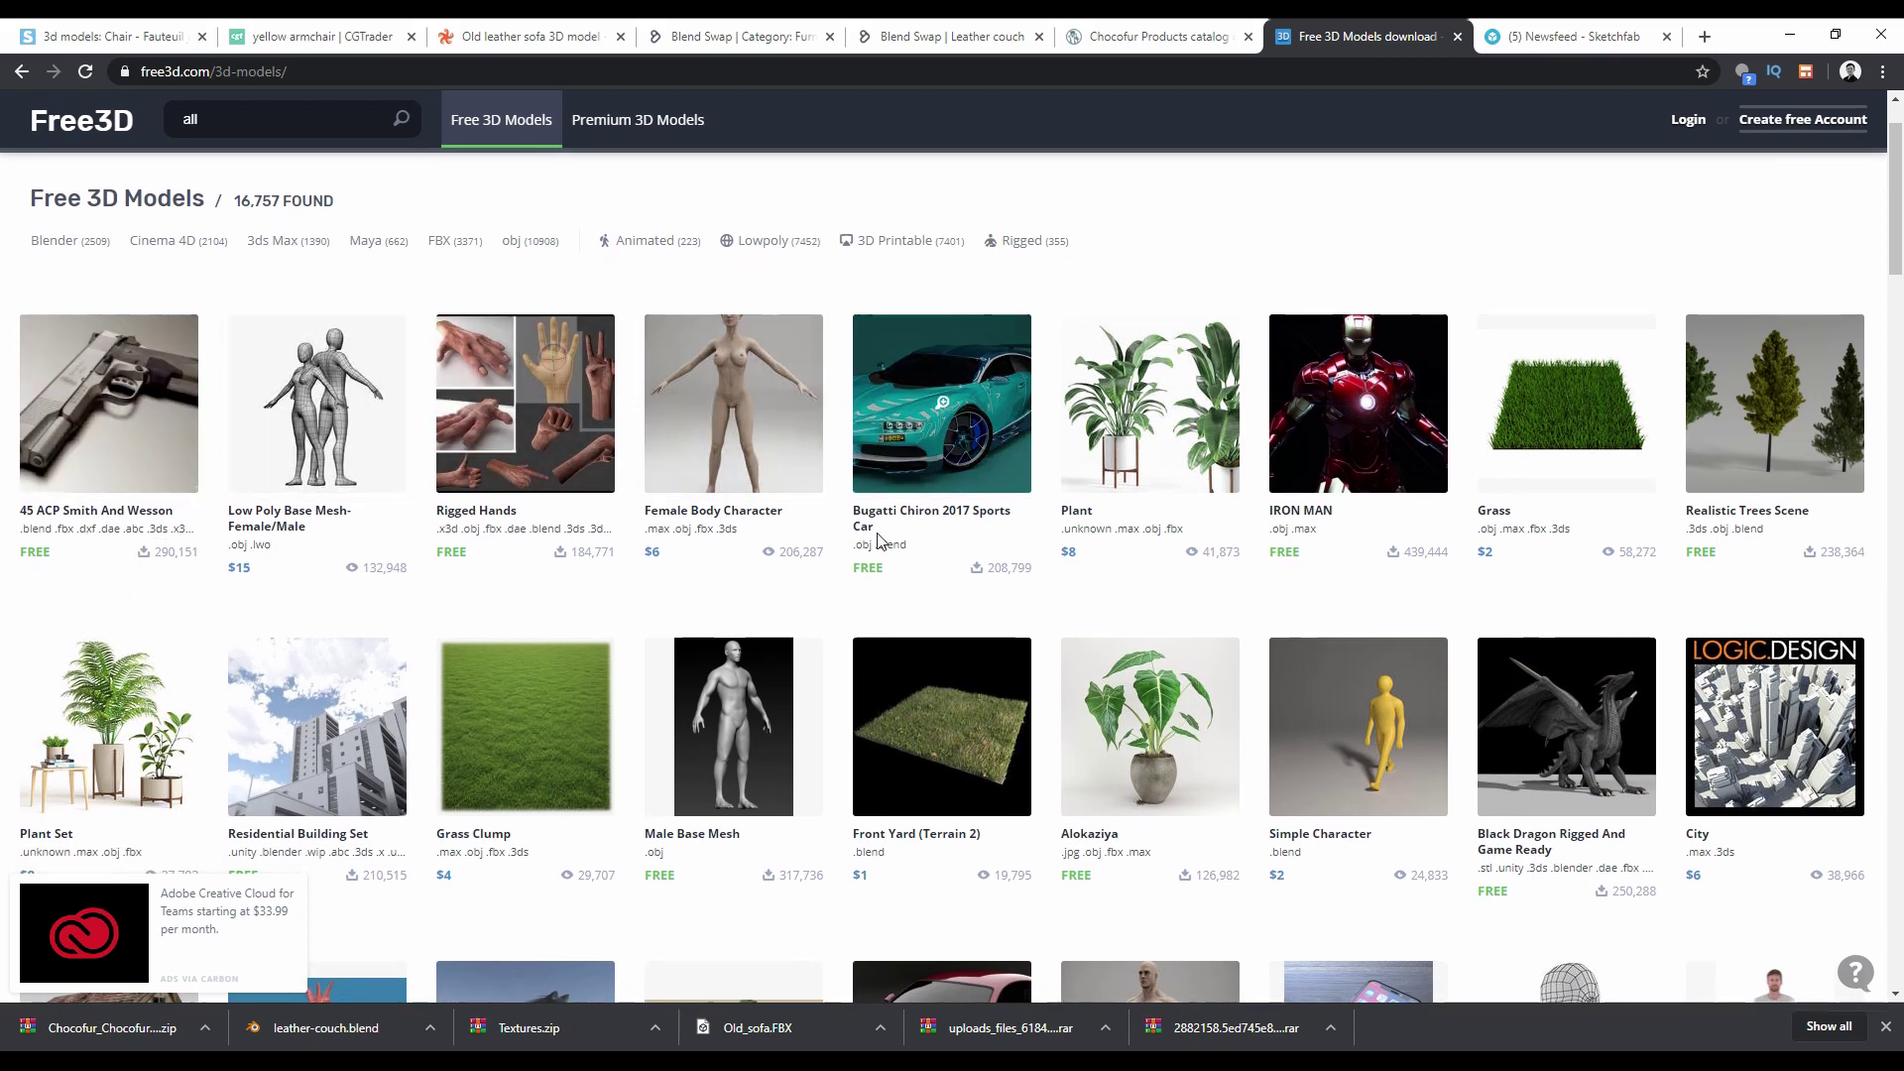
scroll(795, 615, down, 1)
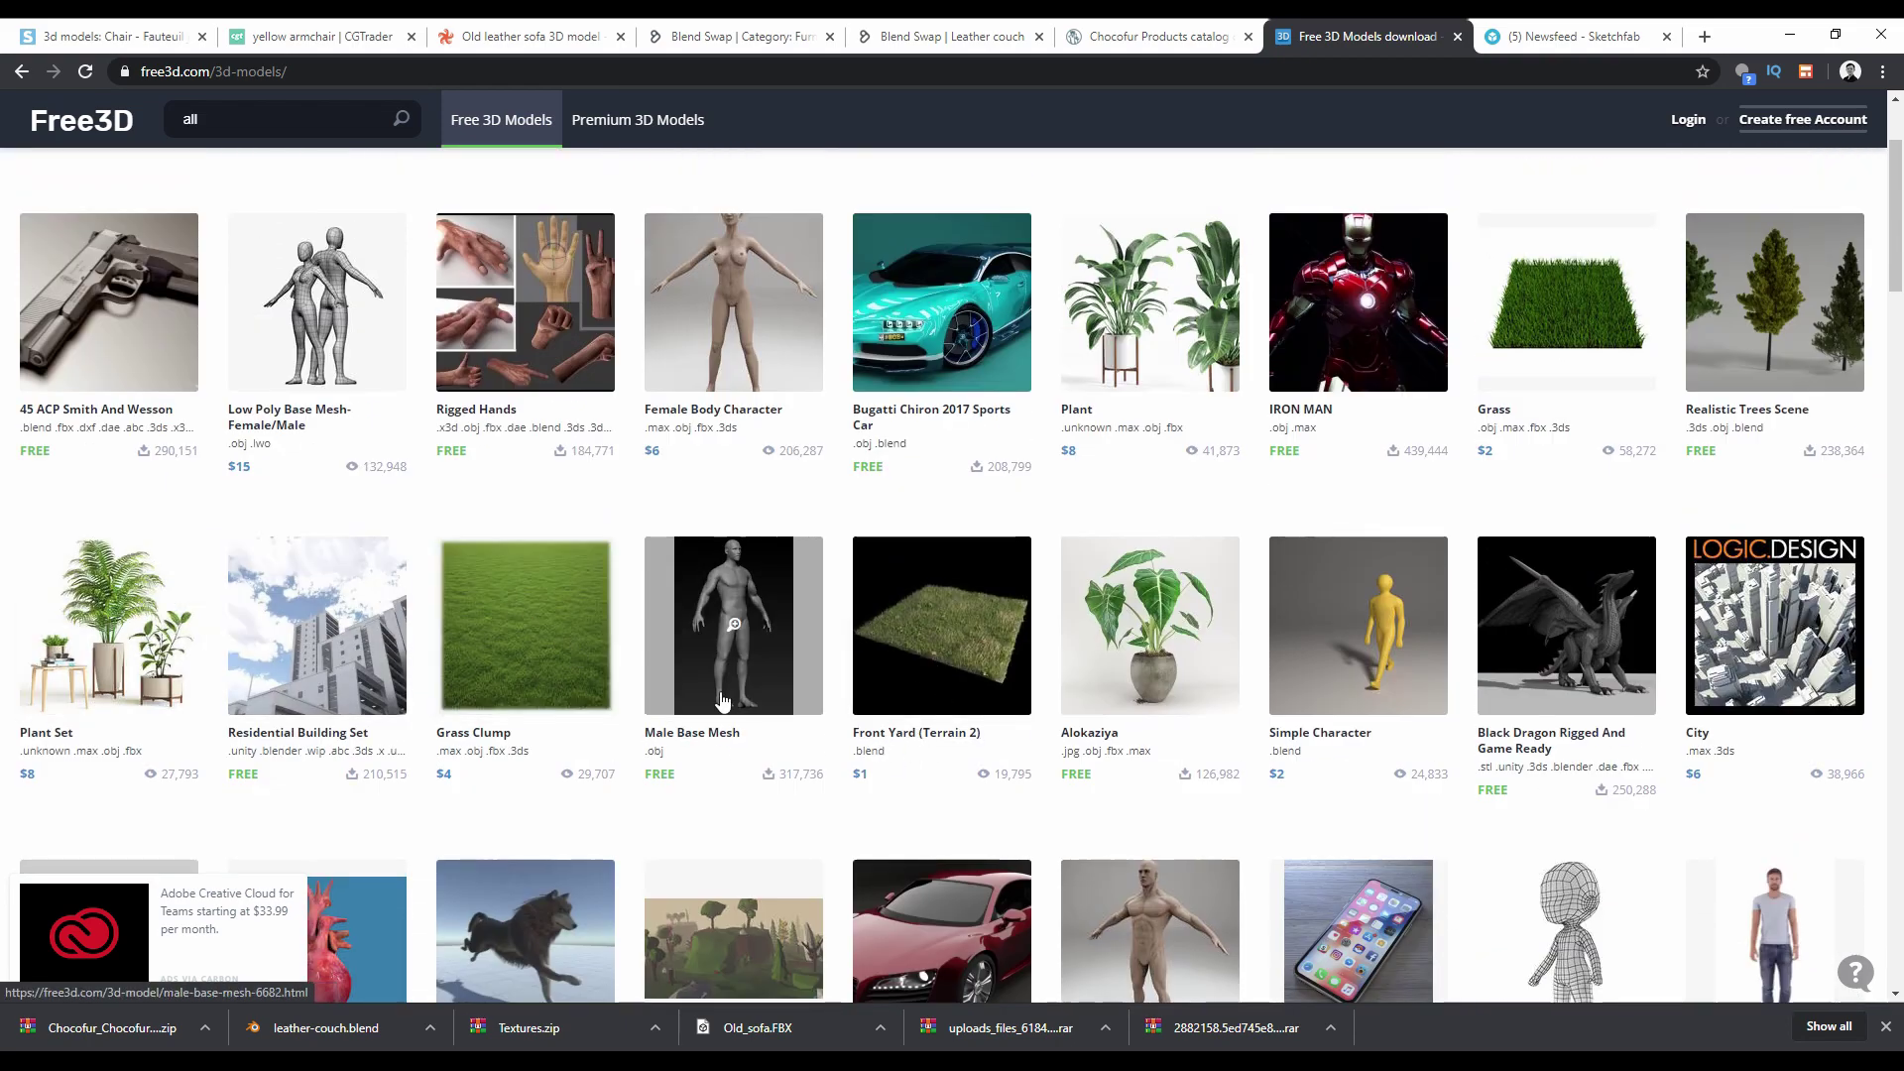
scroll(694, 729, down, 2)
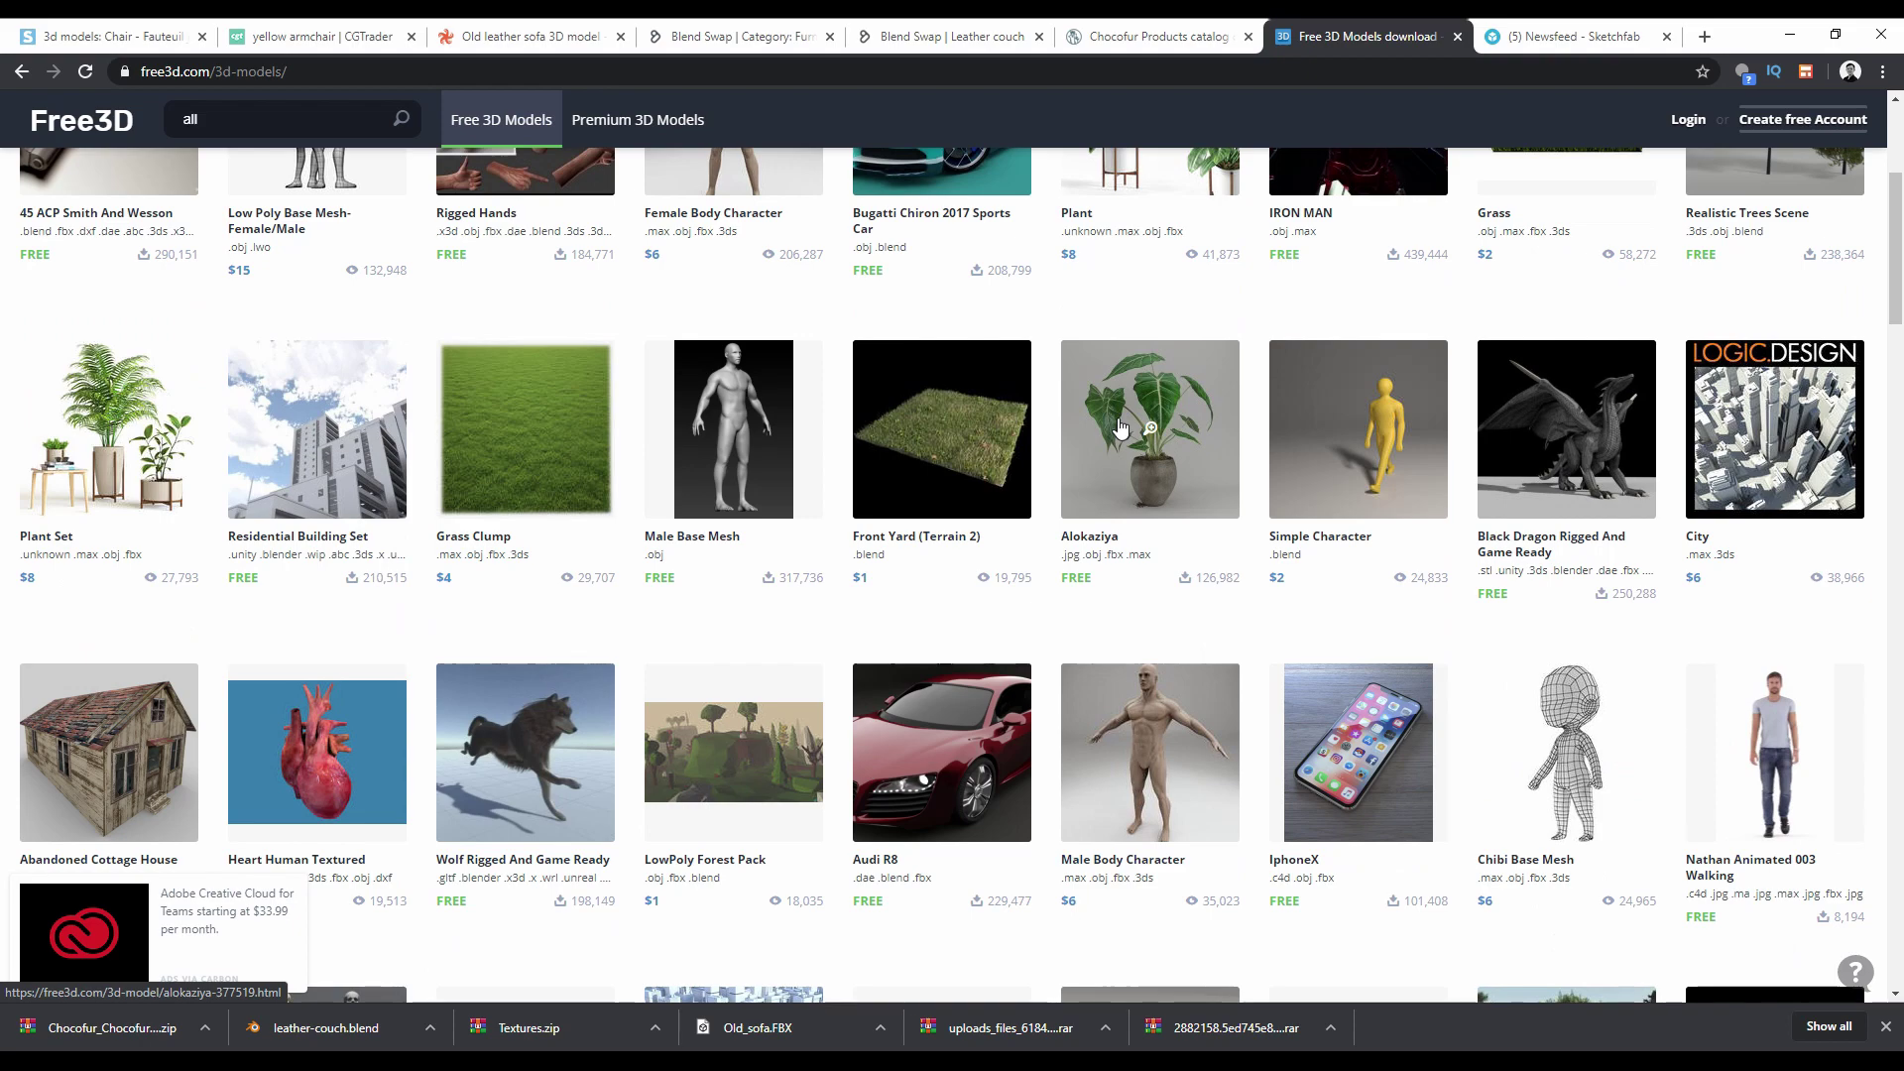
click(1120, 429)
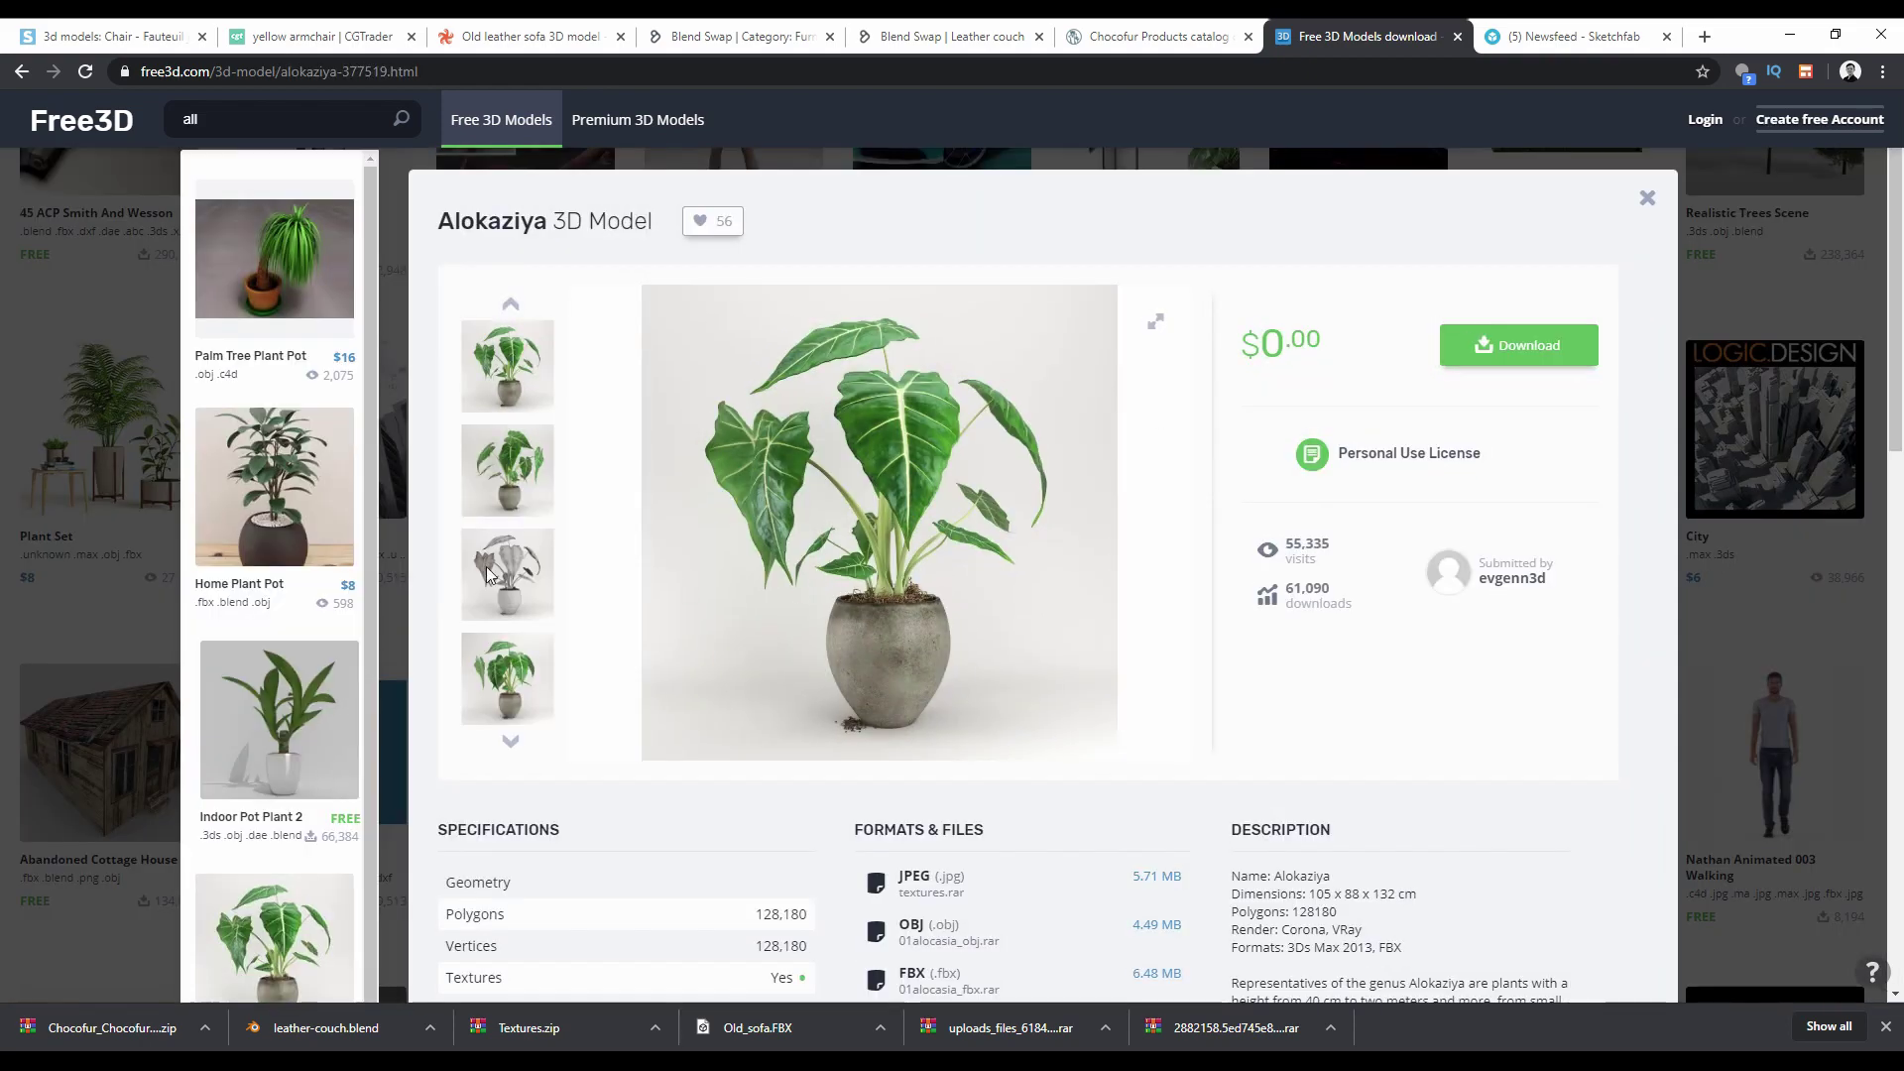
click(489, 575)
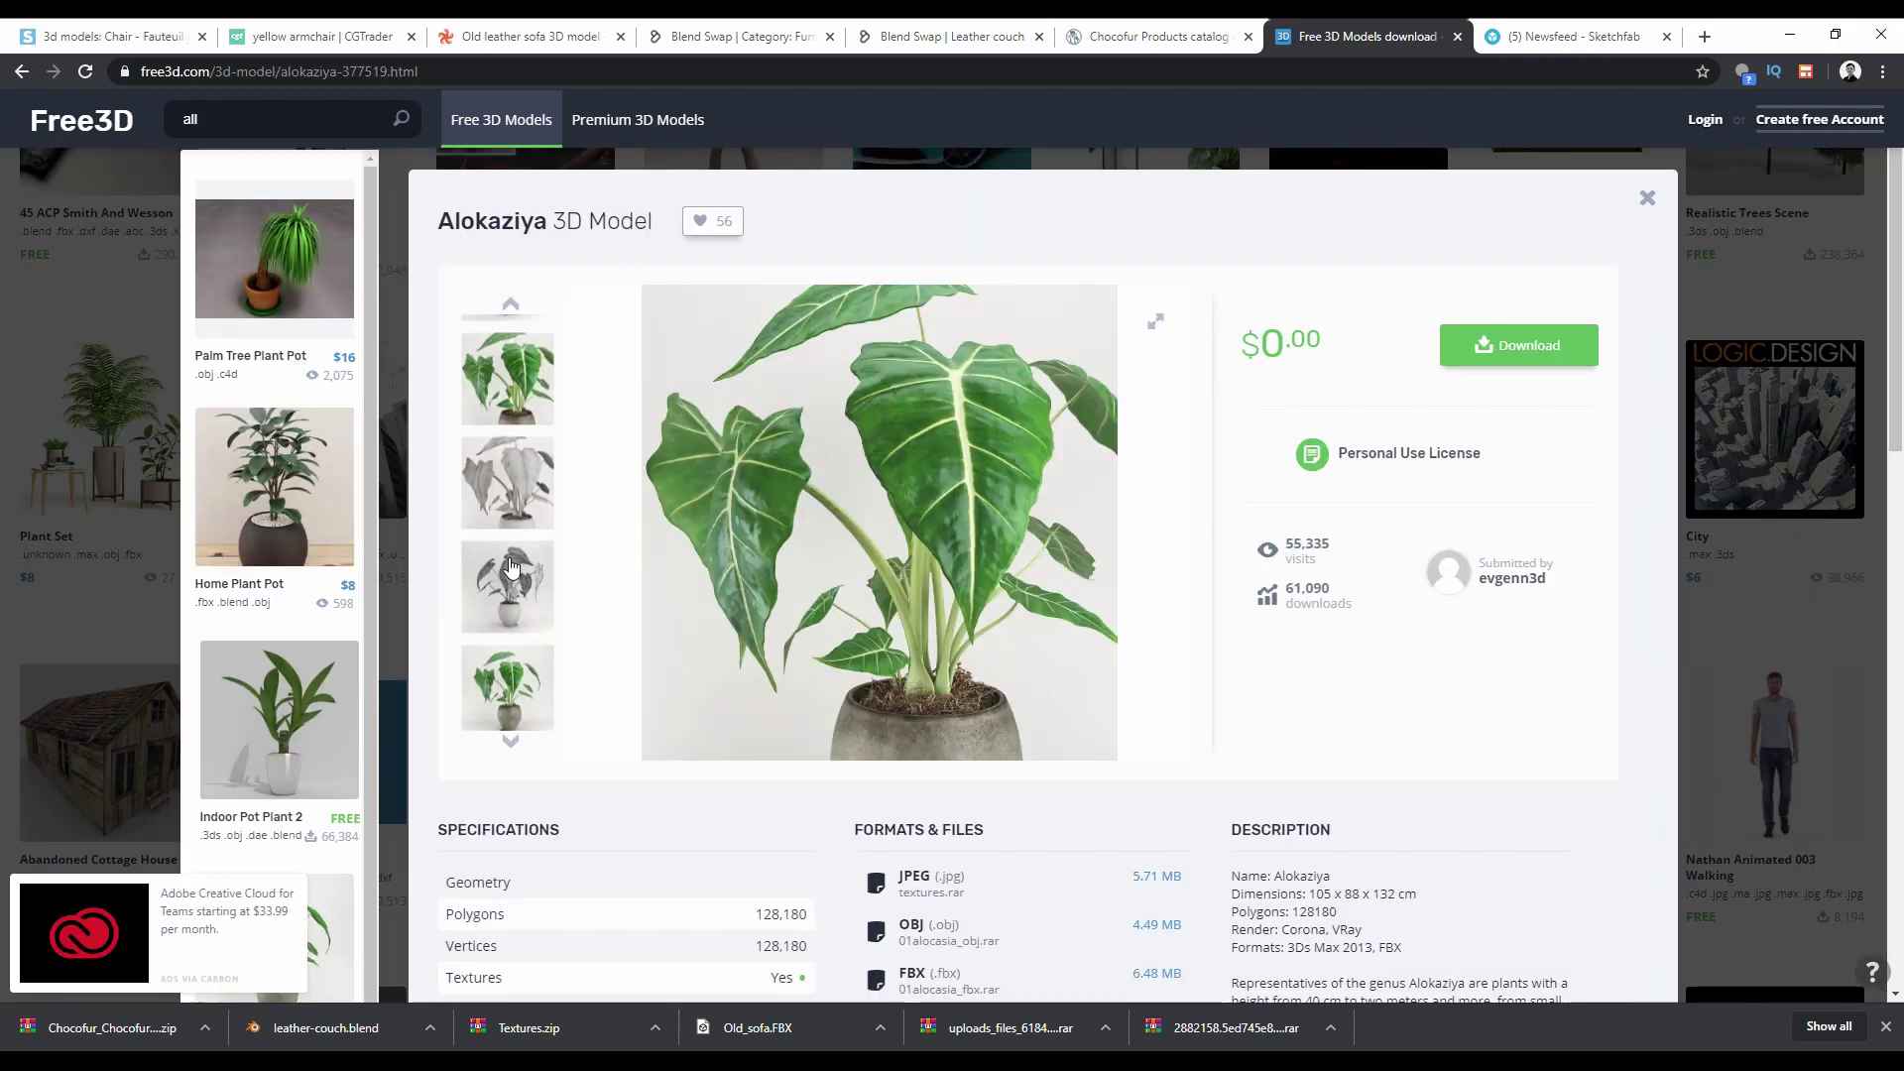
click(1532, 369)
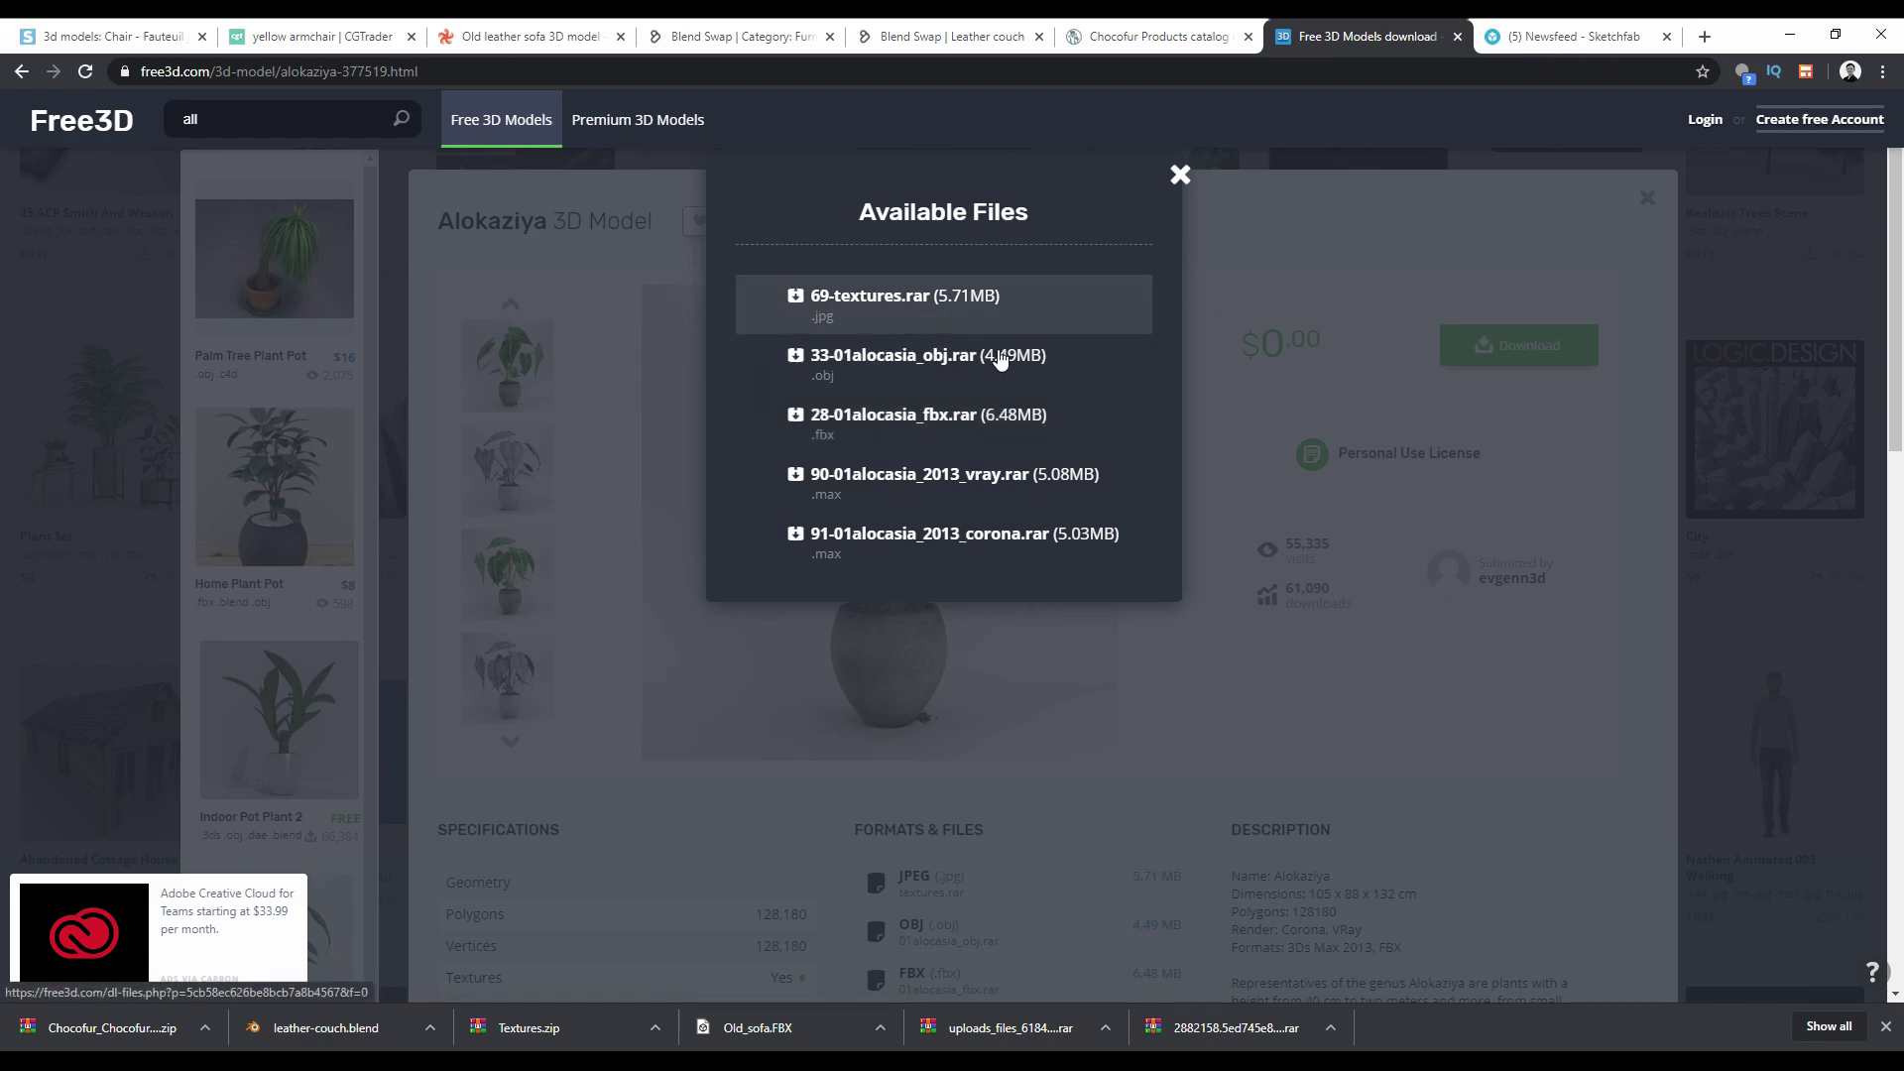
click(1179, 177)
scroll(1269, 174, down, 3)
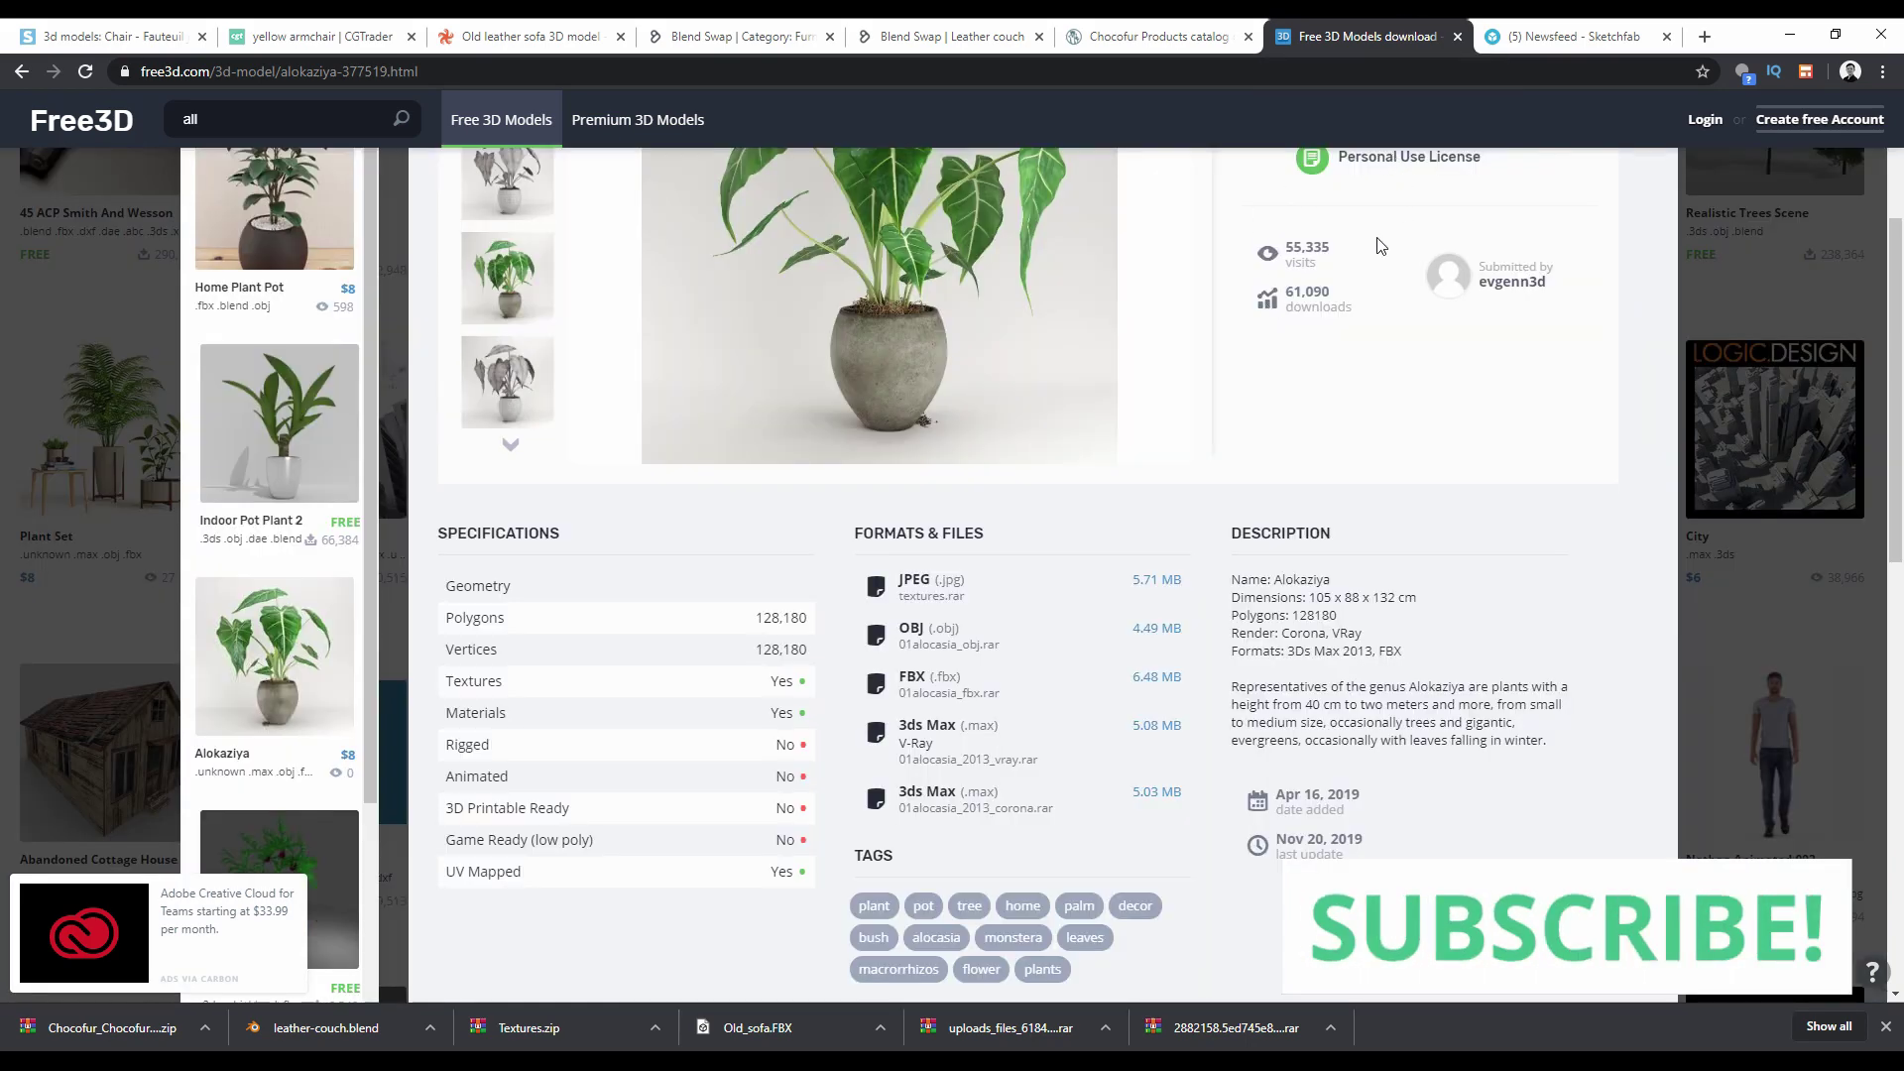
Switch to Sketchfab, look over its model categories and open the popular models page.
click(1532, 29)
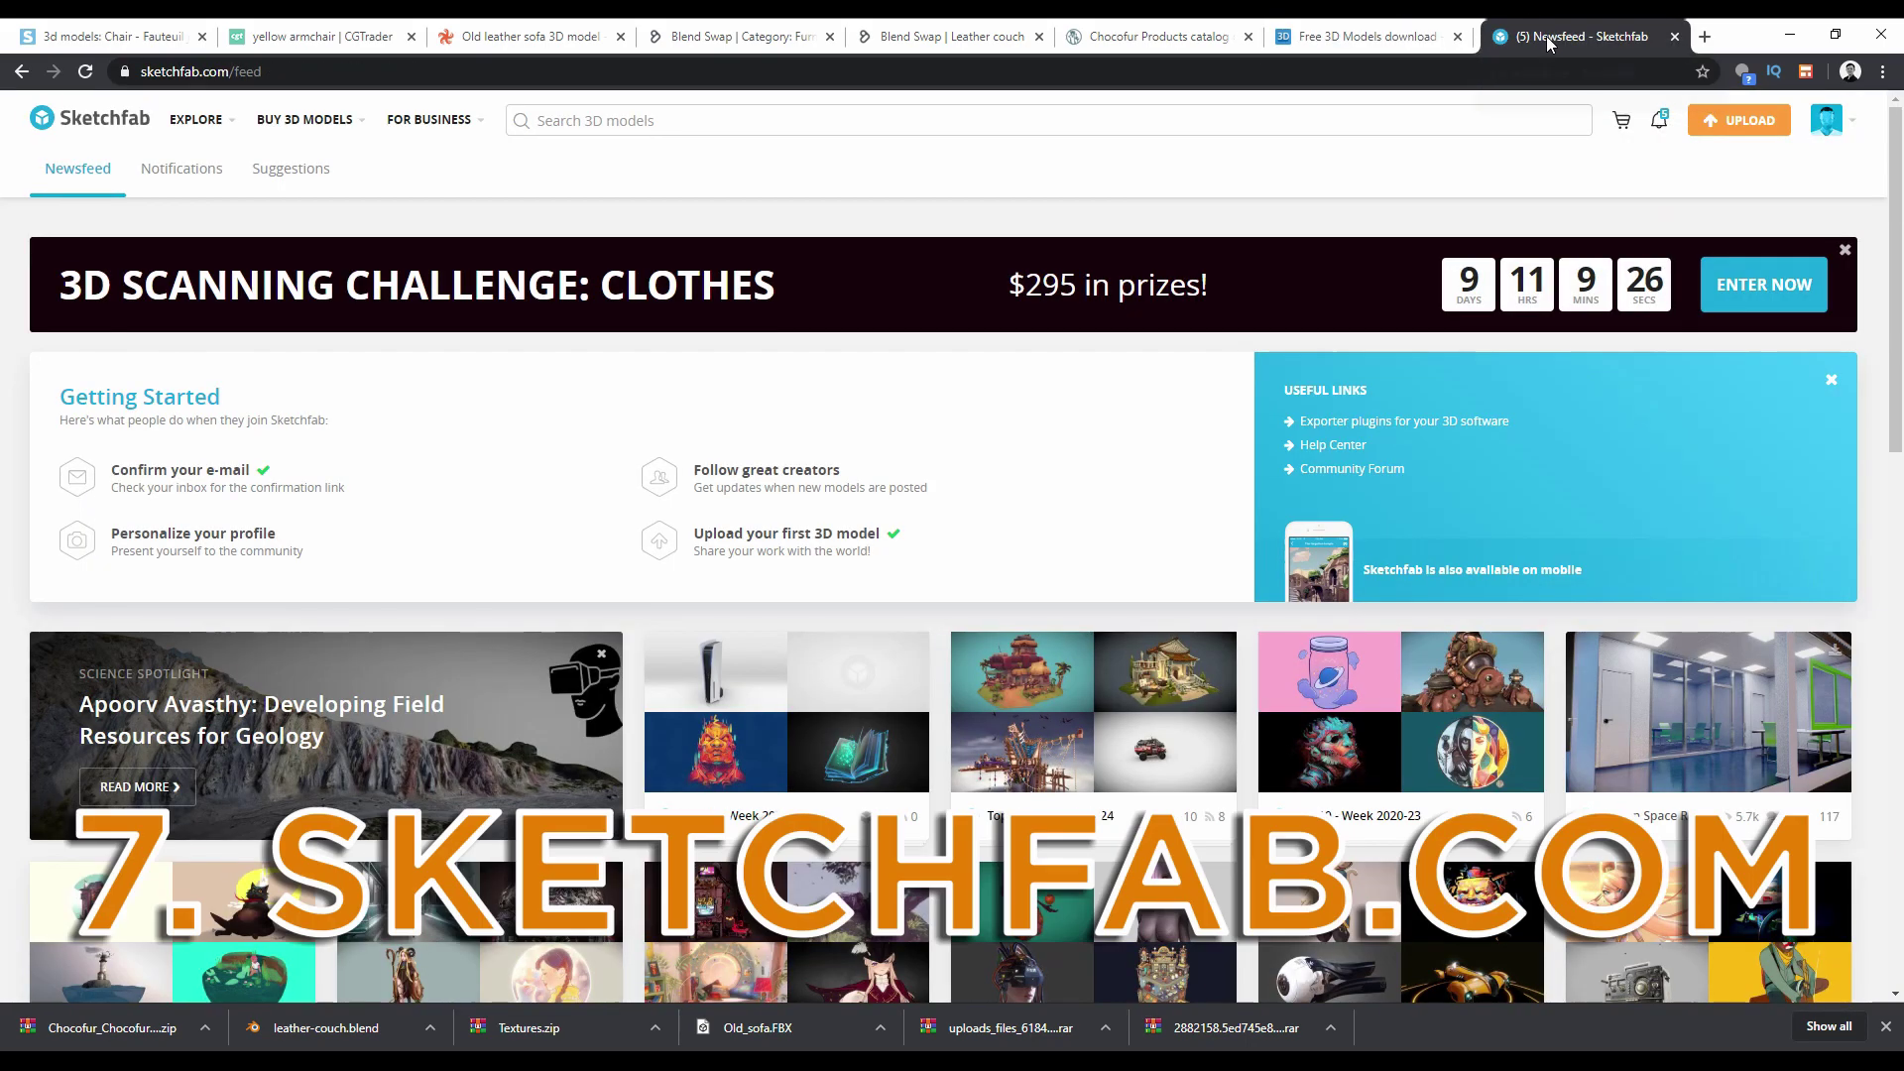
mouse_move(176, 152)
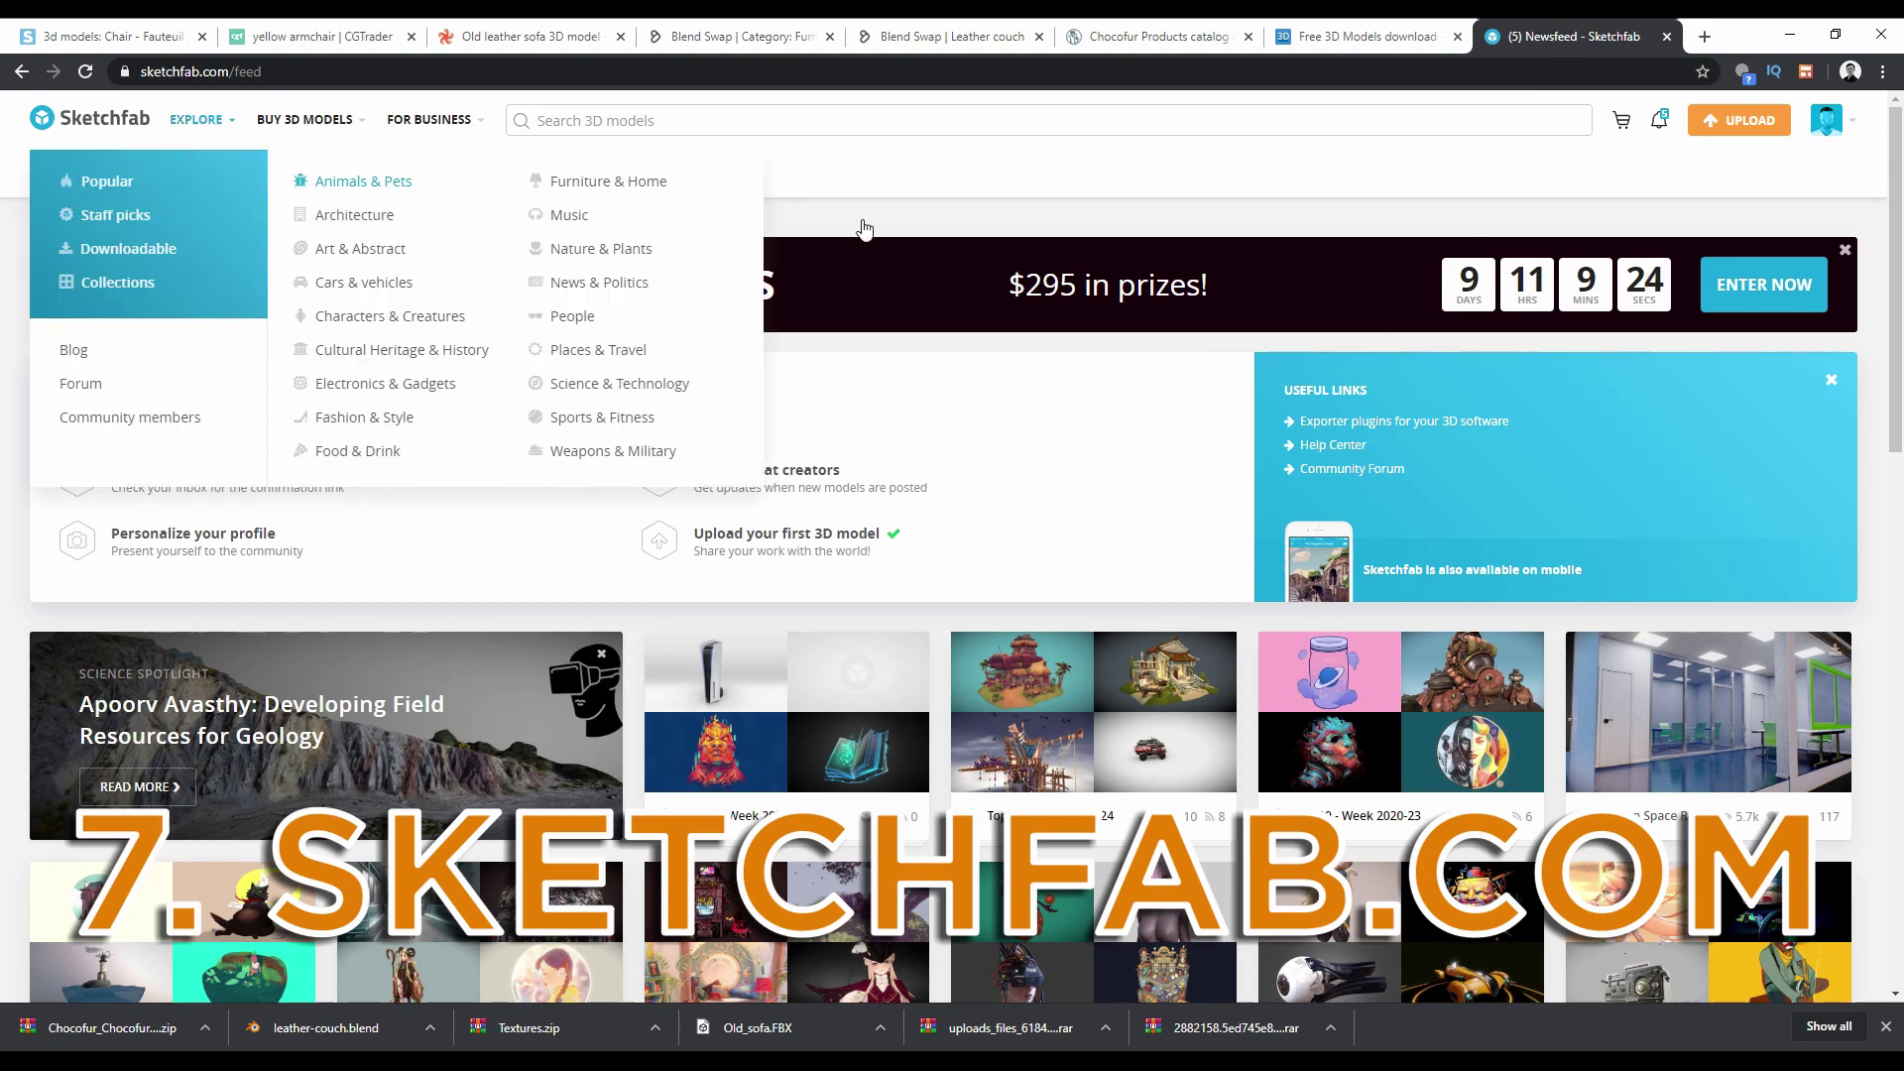
mouse_move(355, 160)
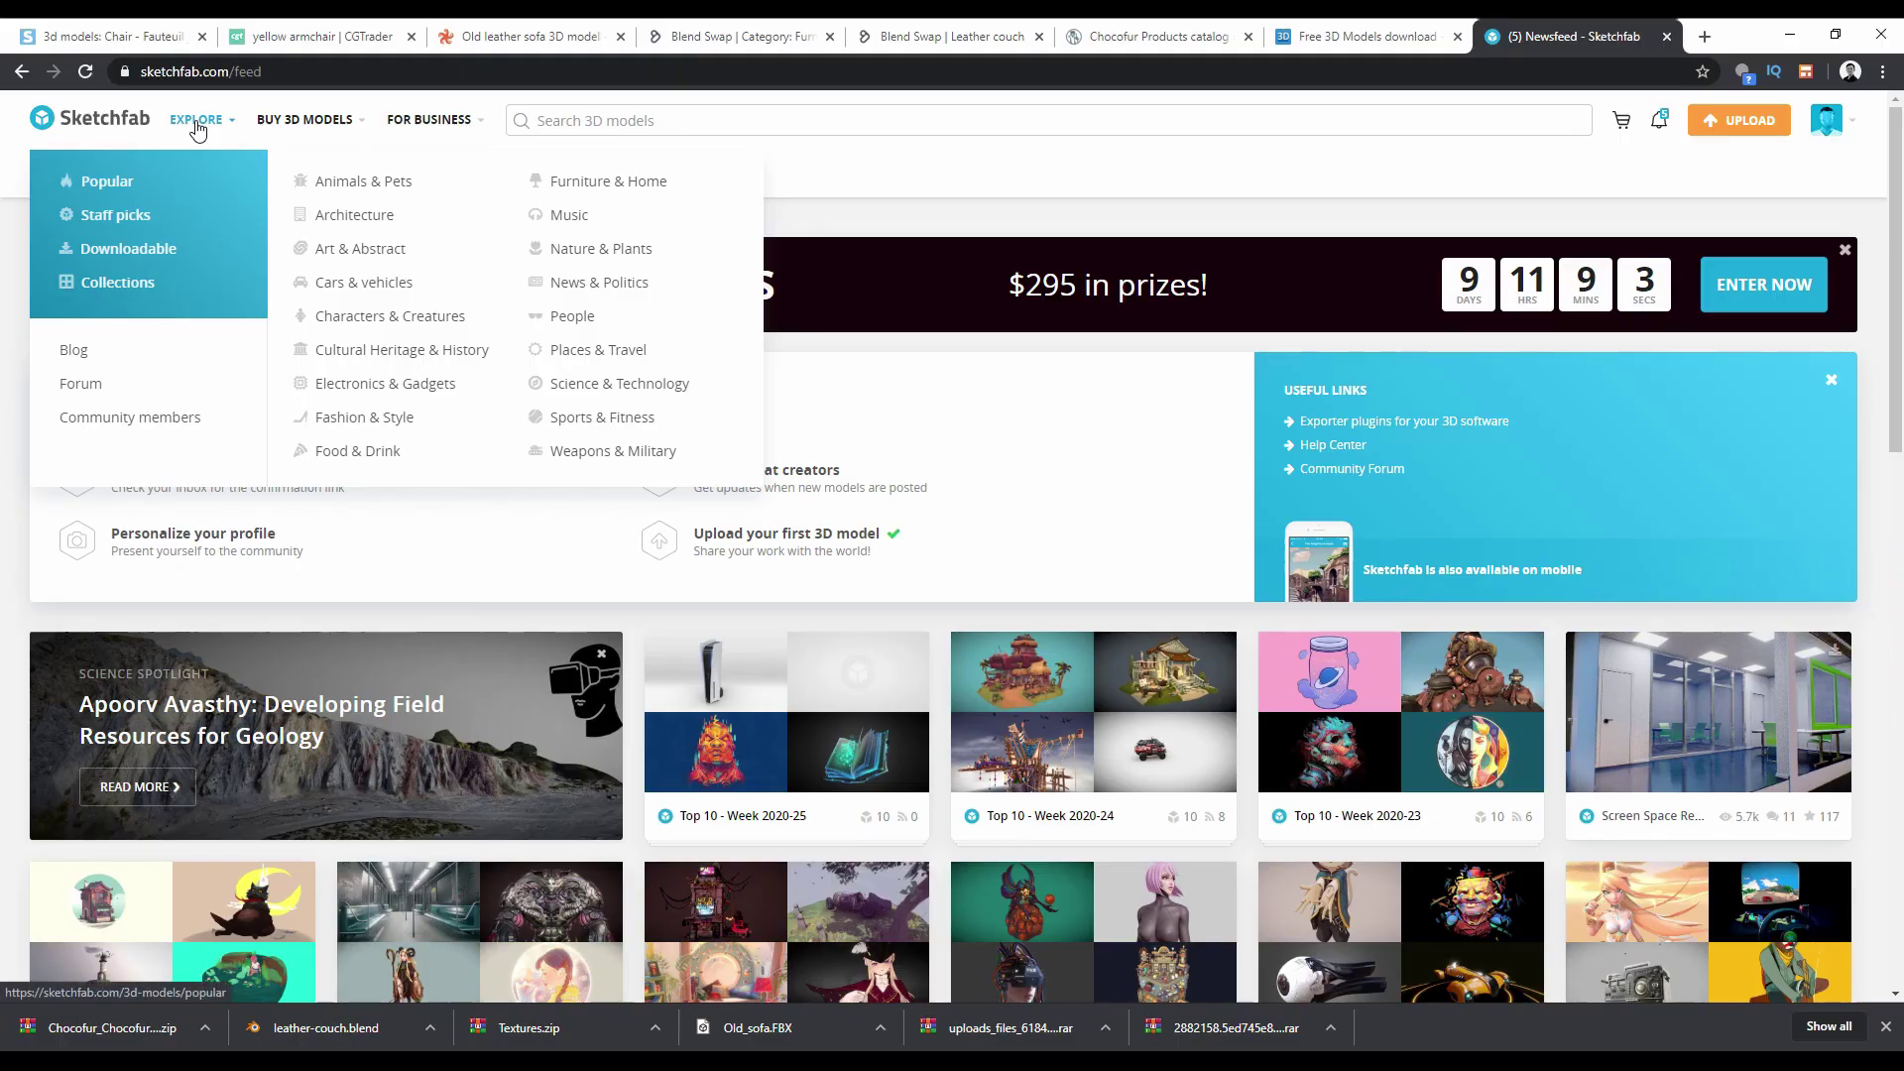
click(197, 121)
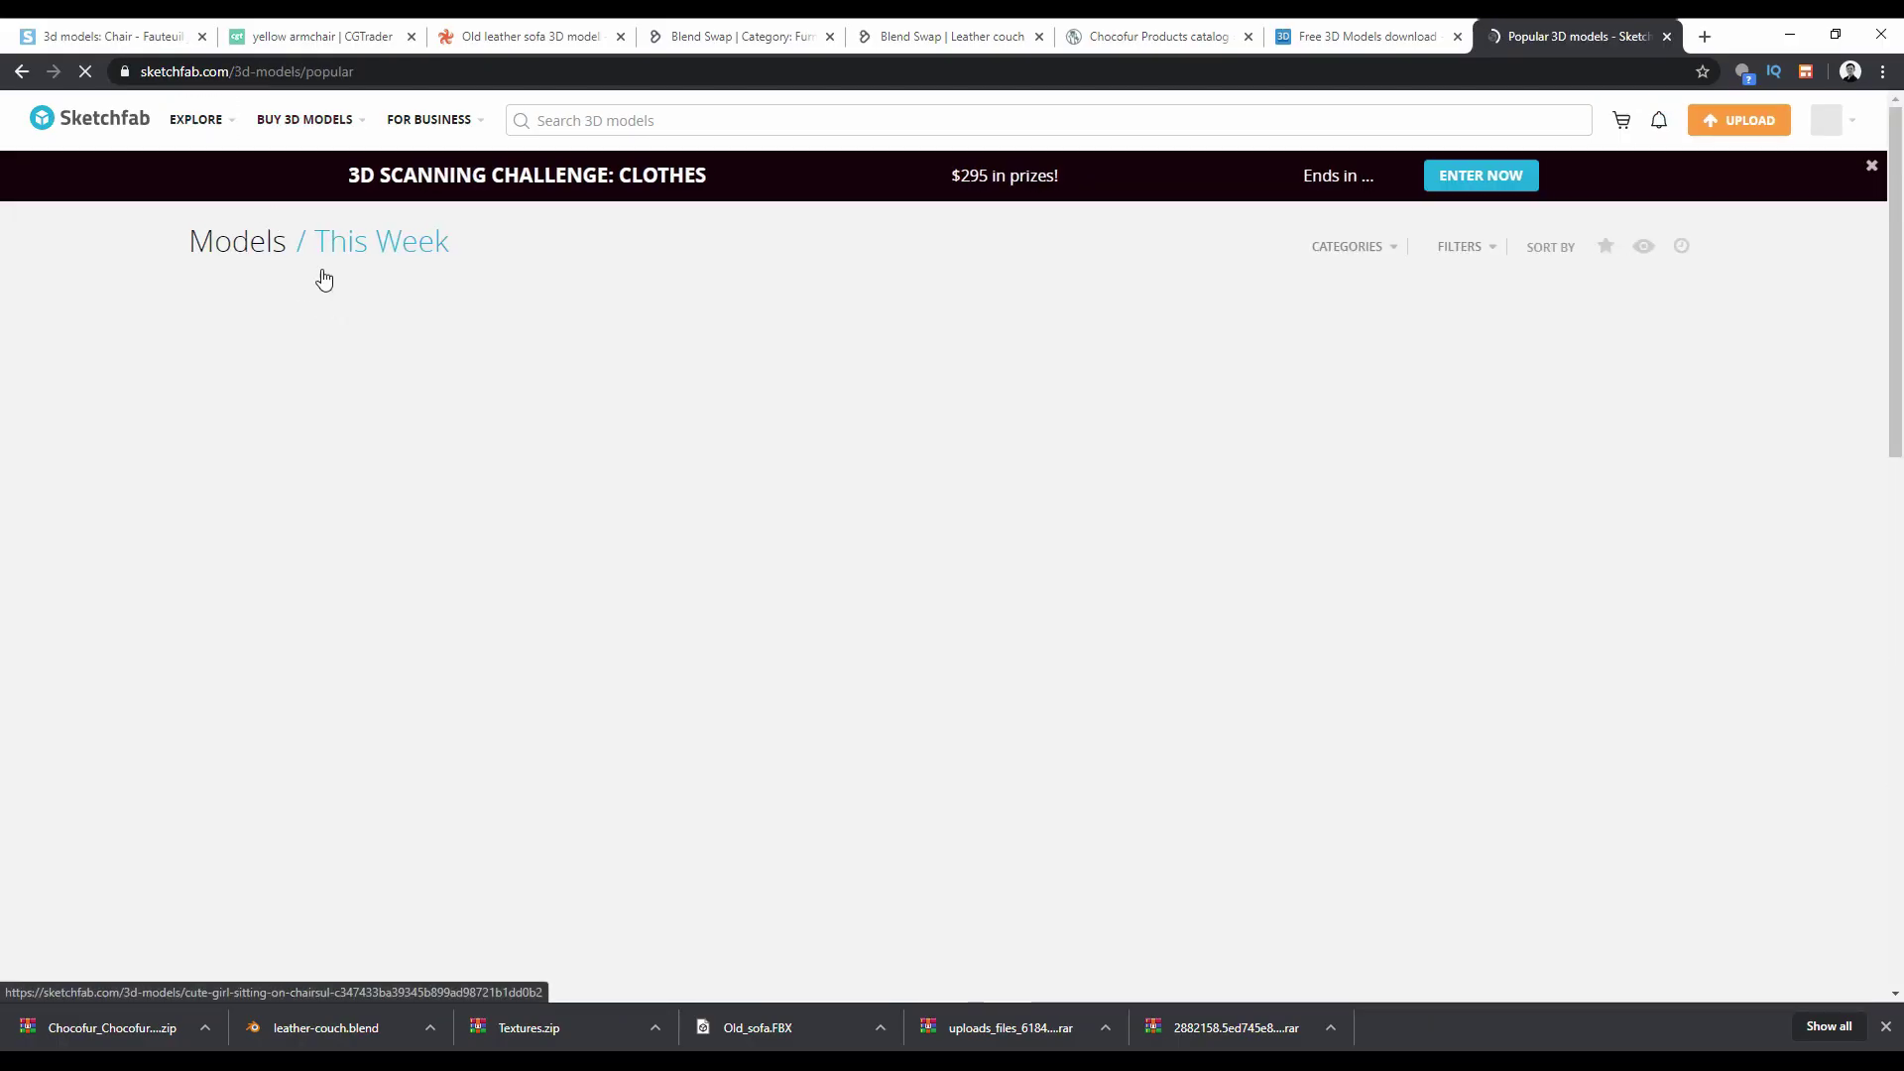
Open Sketchfab's Furniture & Home category and limit it to downloadable models.
click(203, 119)
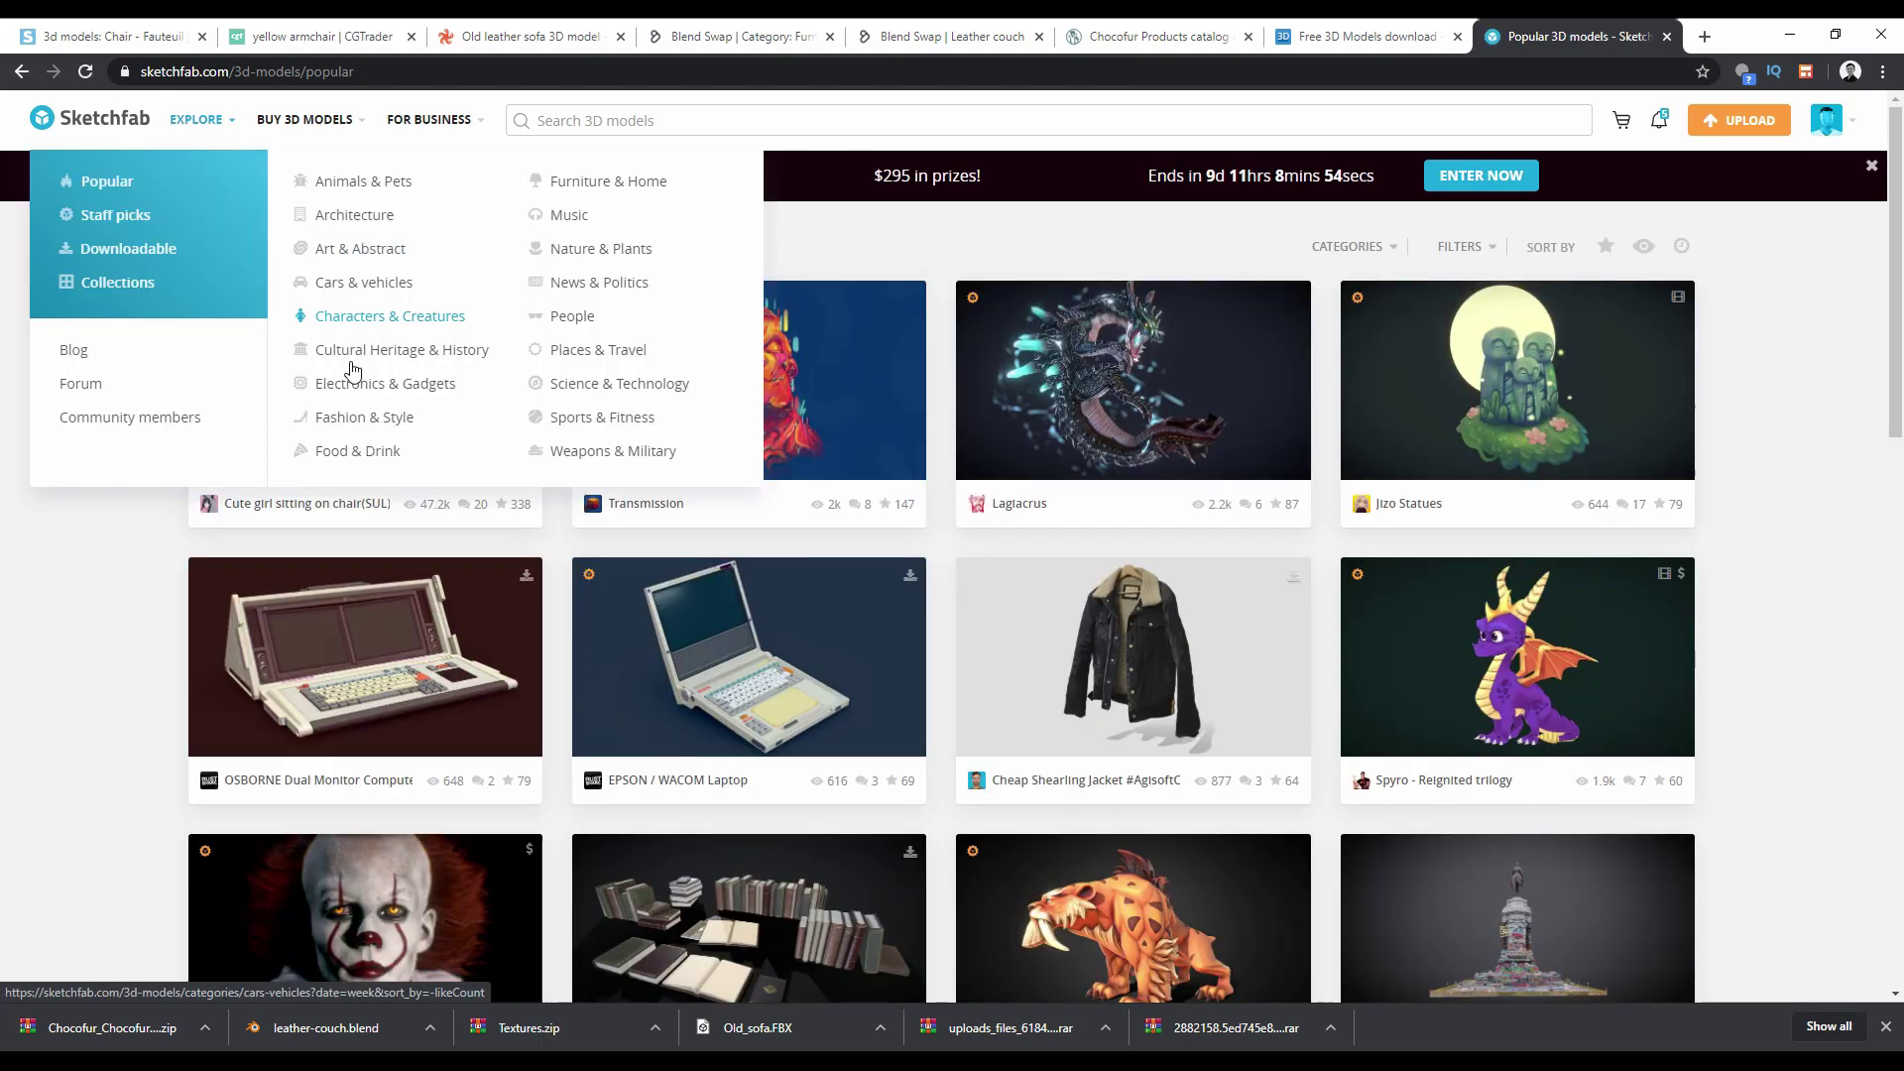
mouse_move(226, 117)
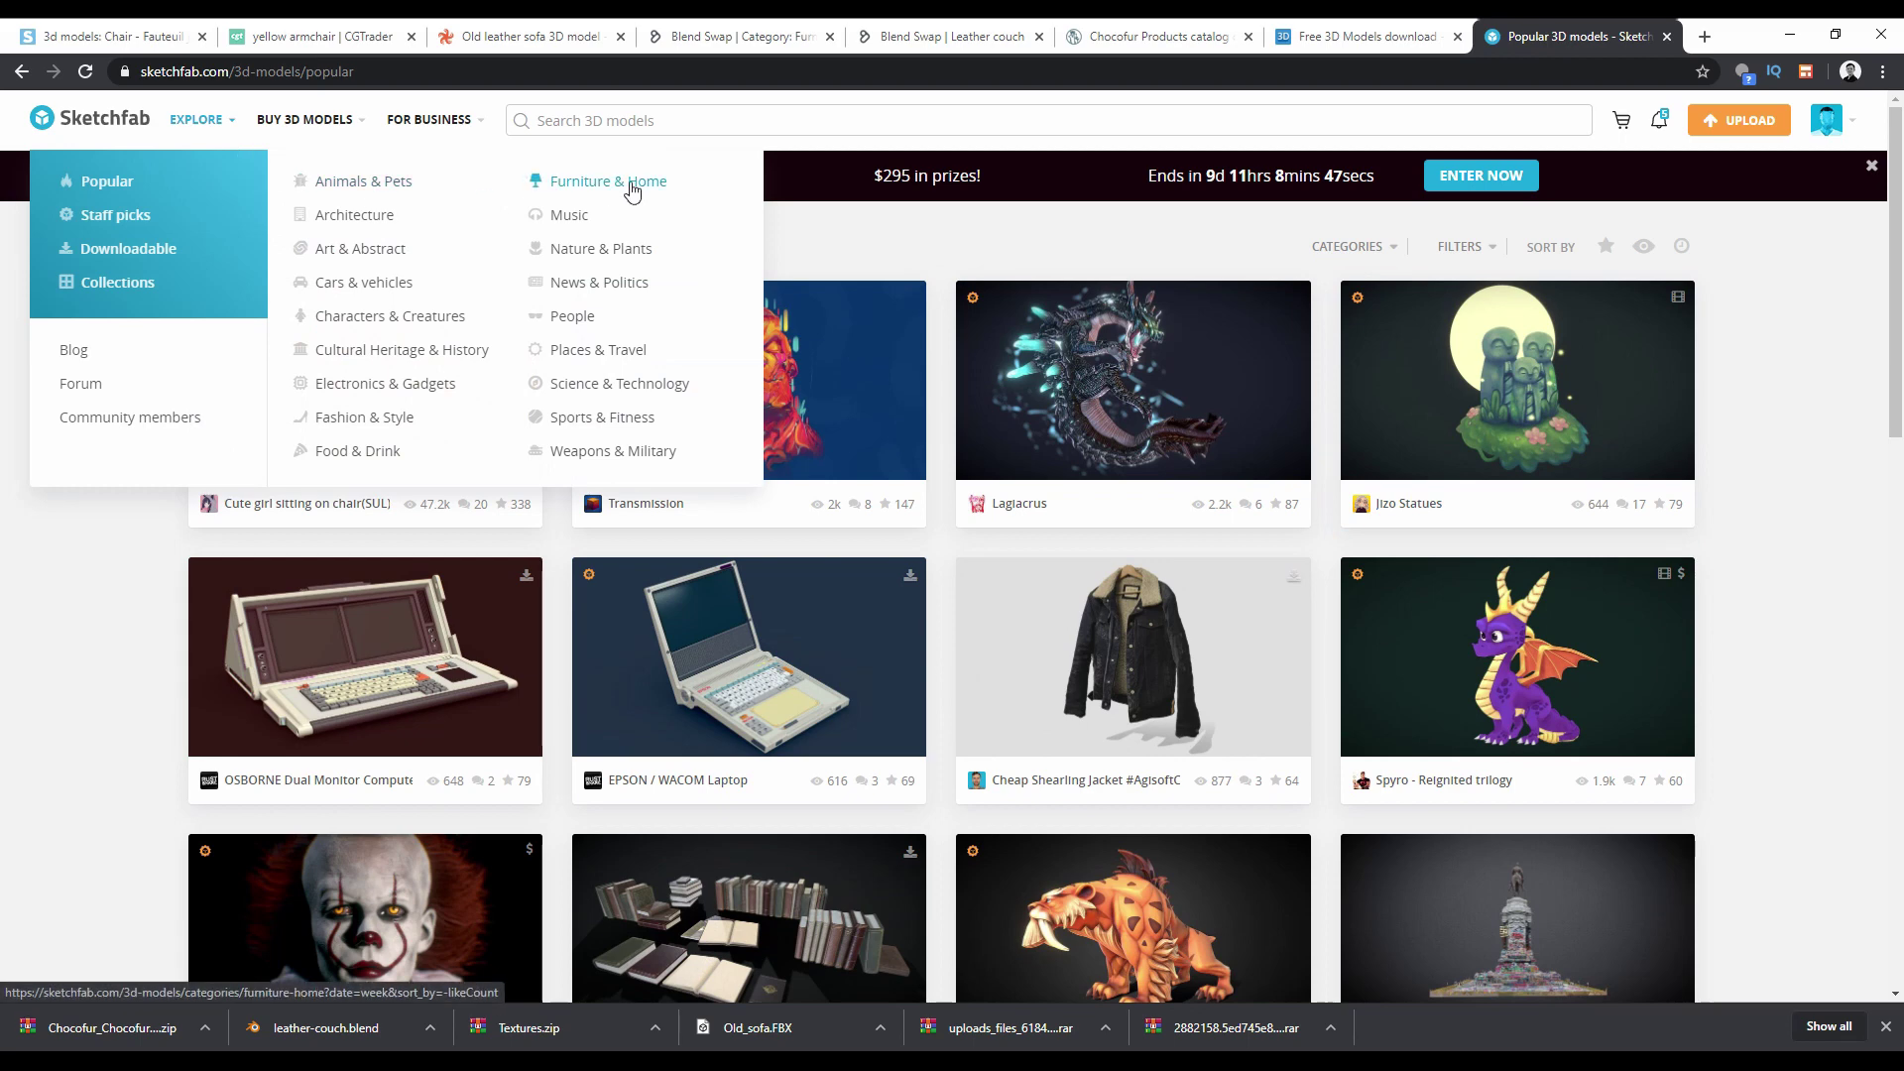
click(637, 182)
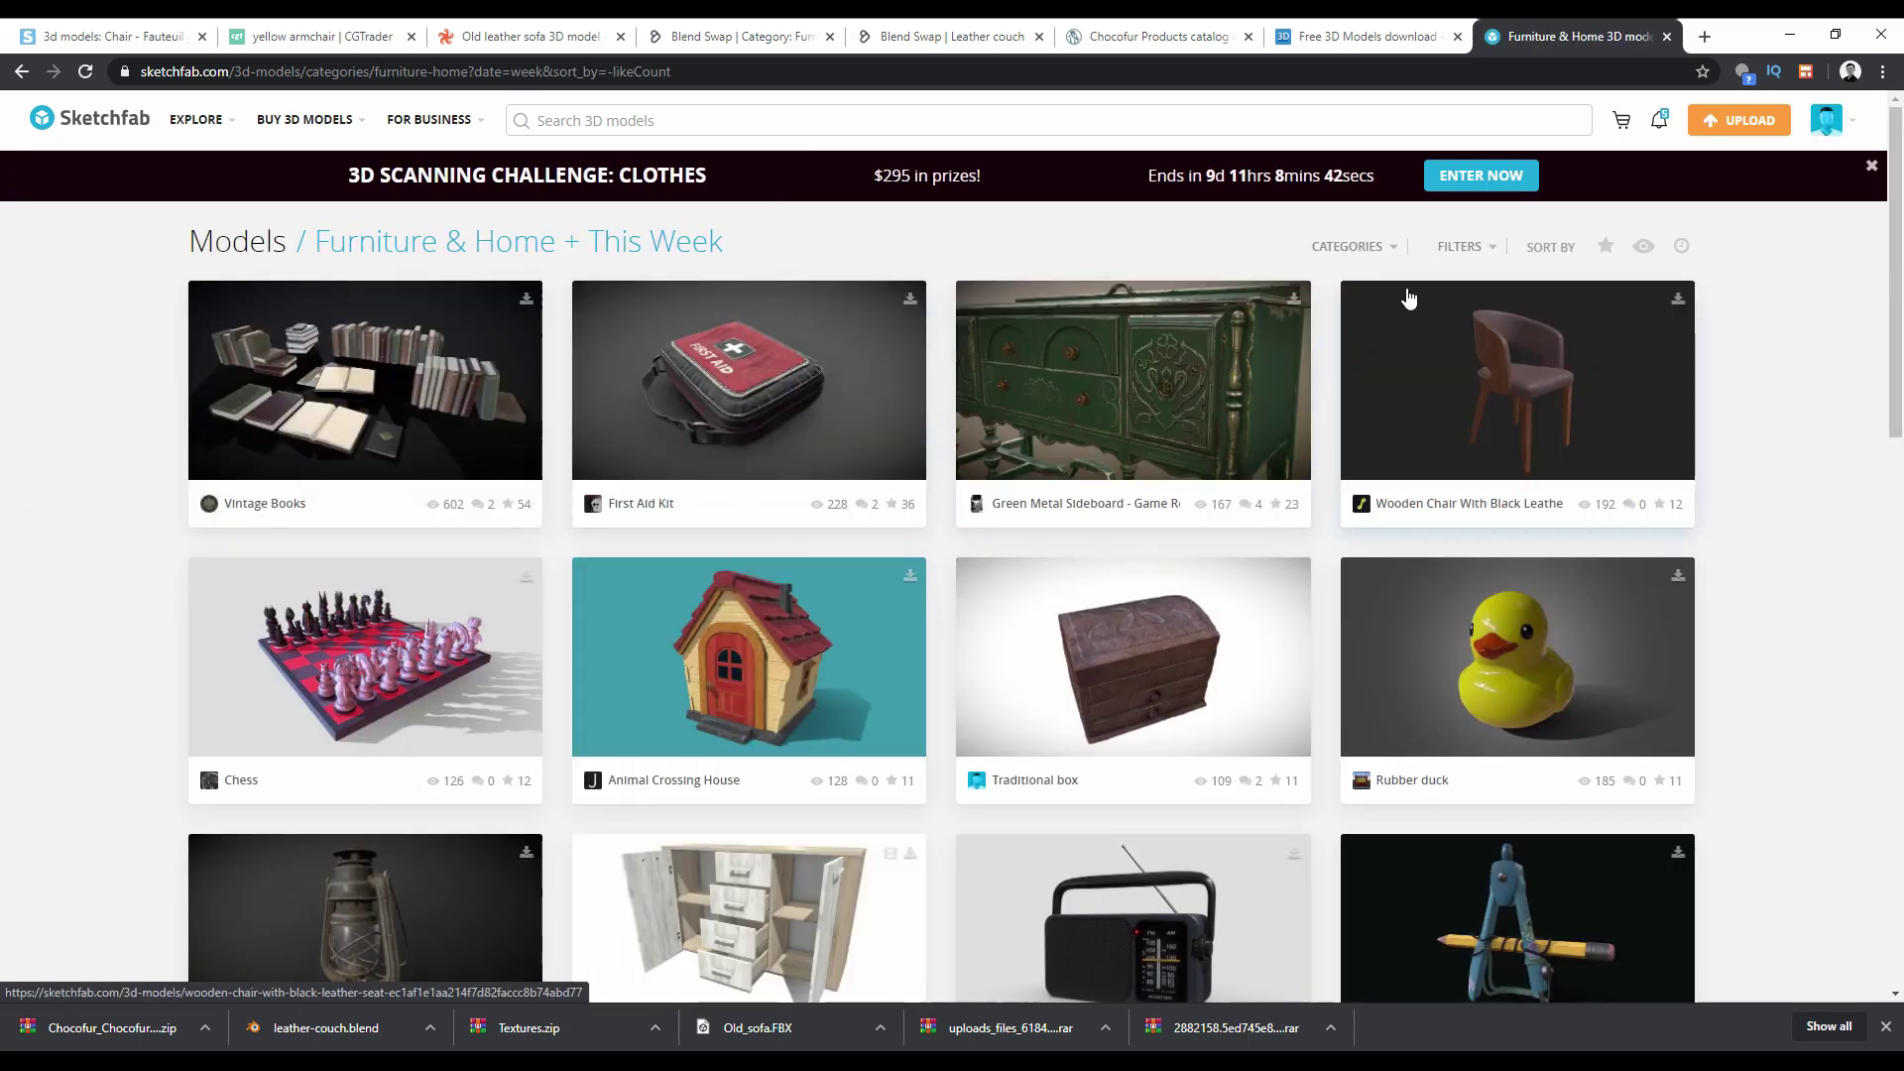
click(1476, 249)
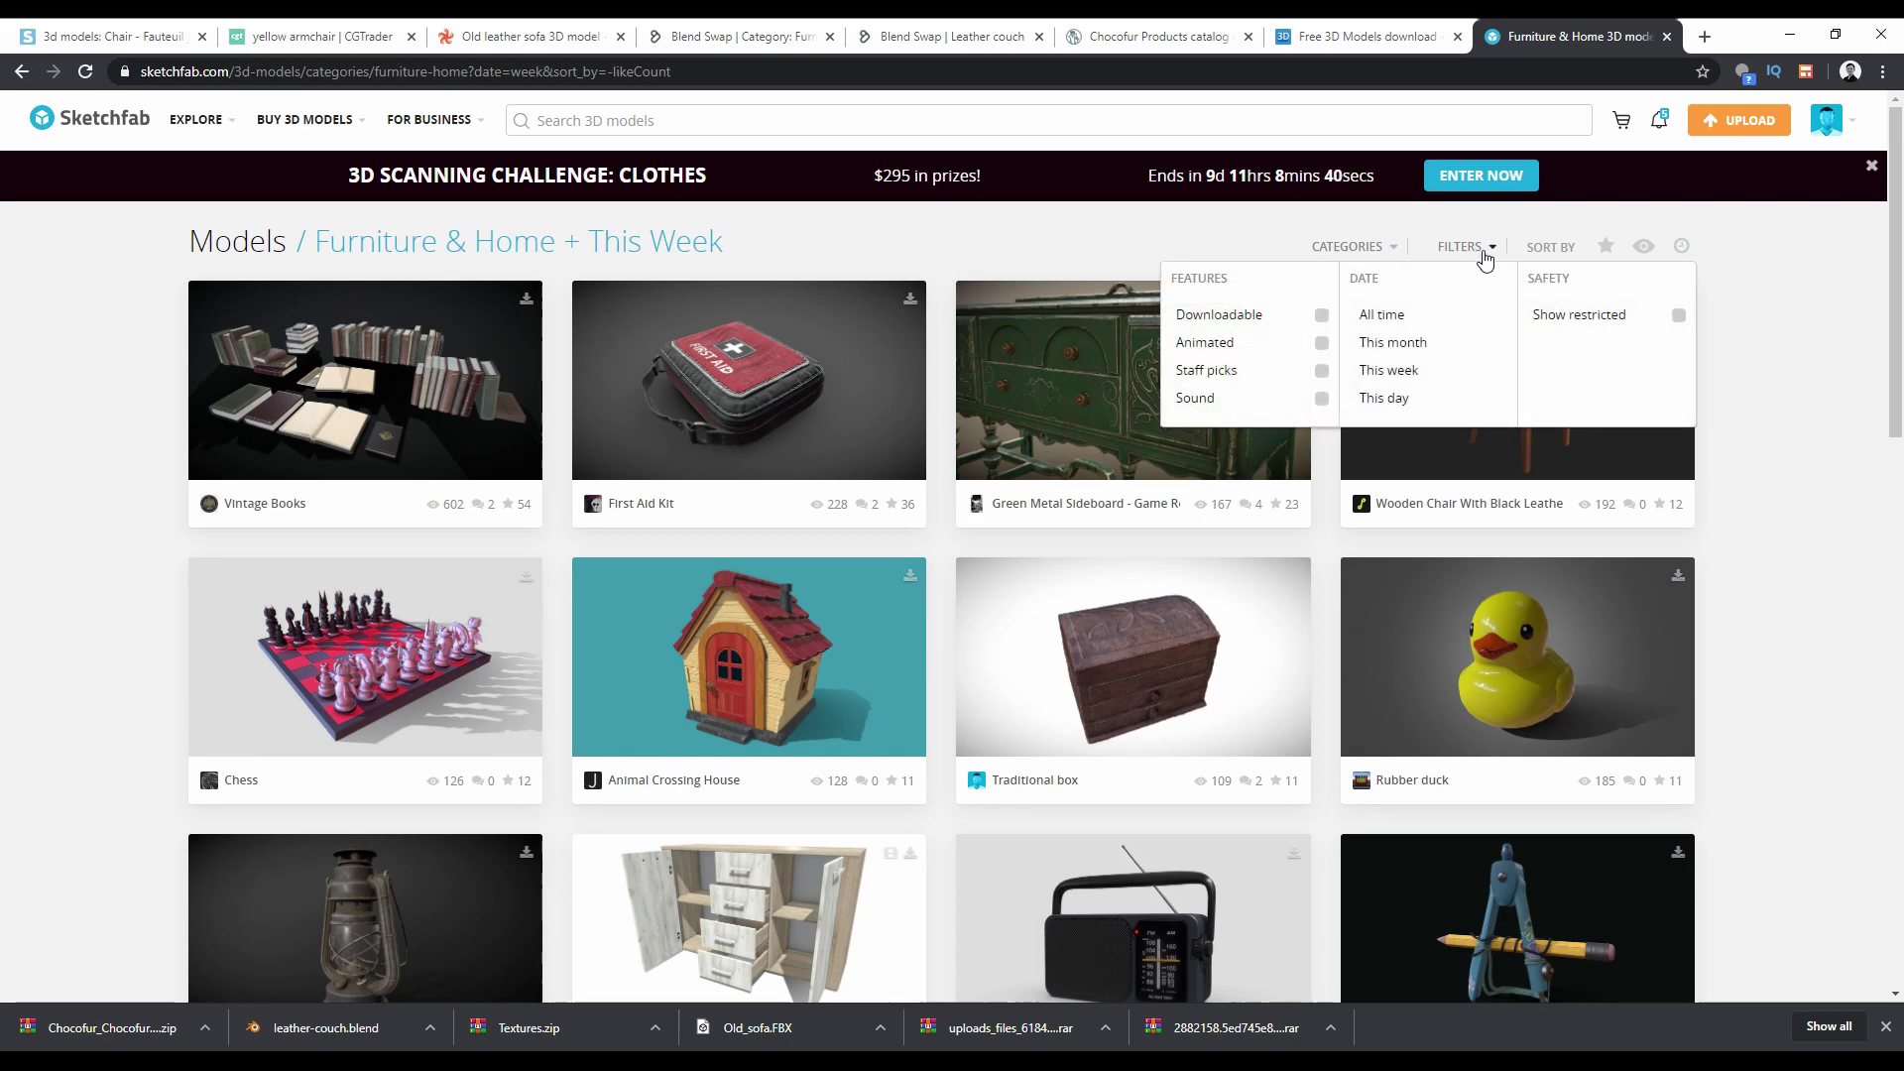
click(1261, 323)
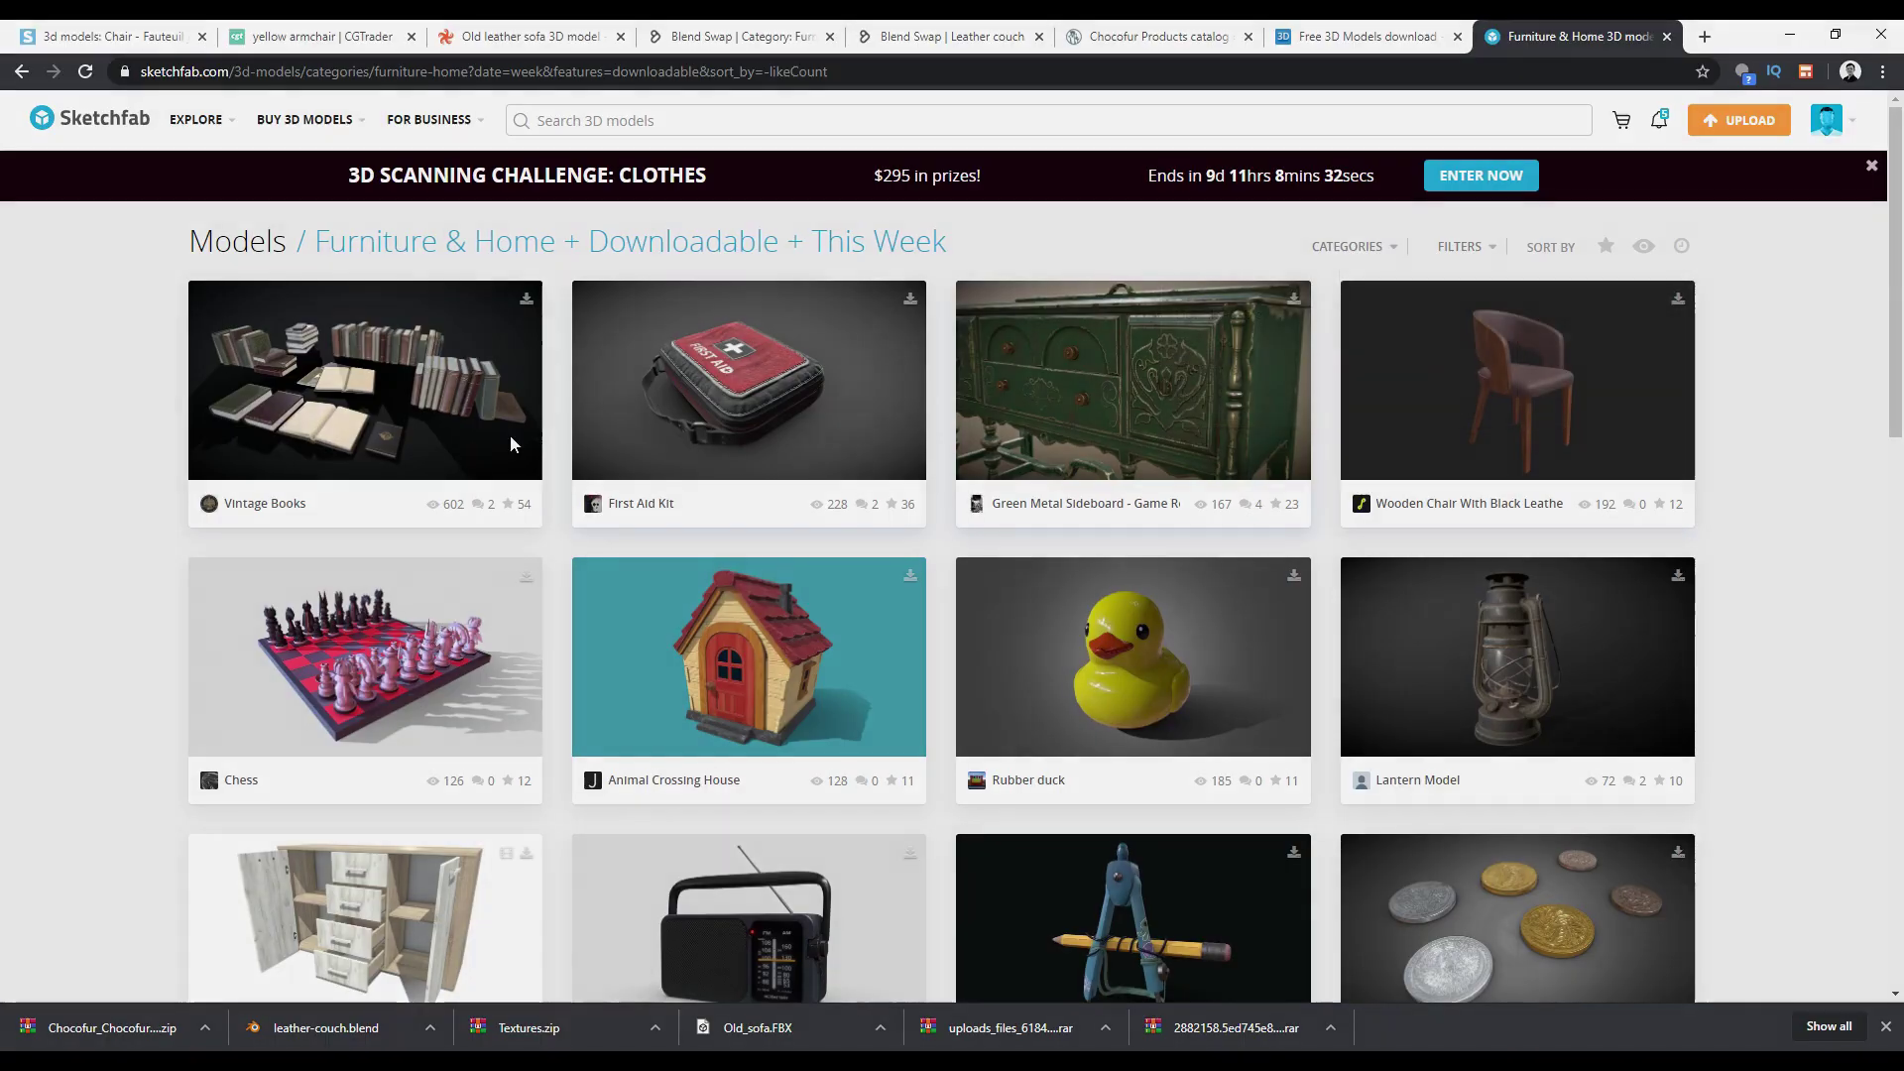
Open Sketchfab's Lantern Model, inspect it in the 3D viewer, review its details and start its download.
click(1517, 656)
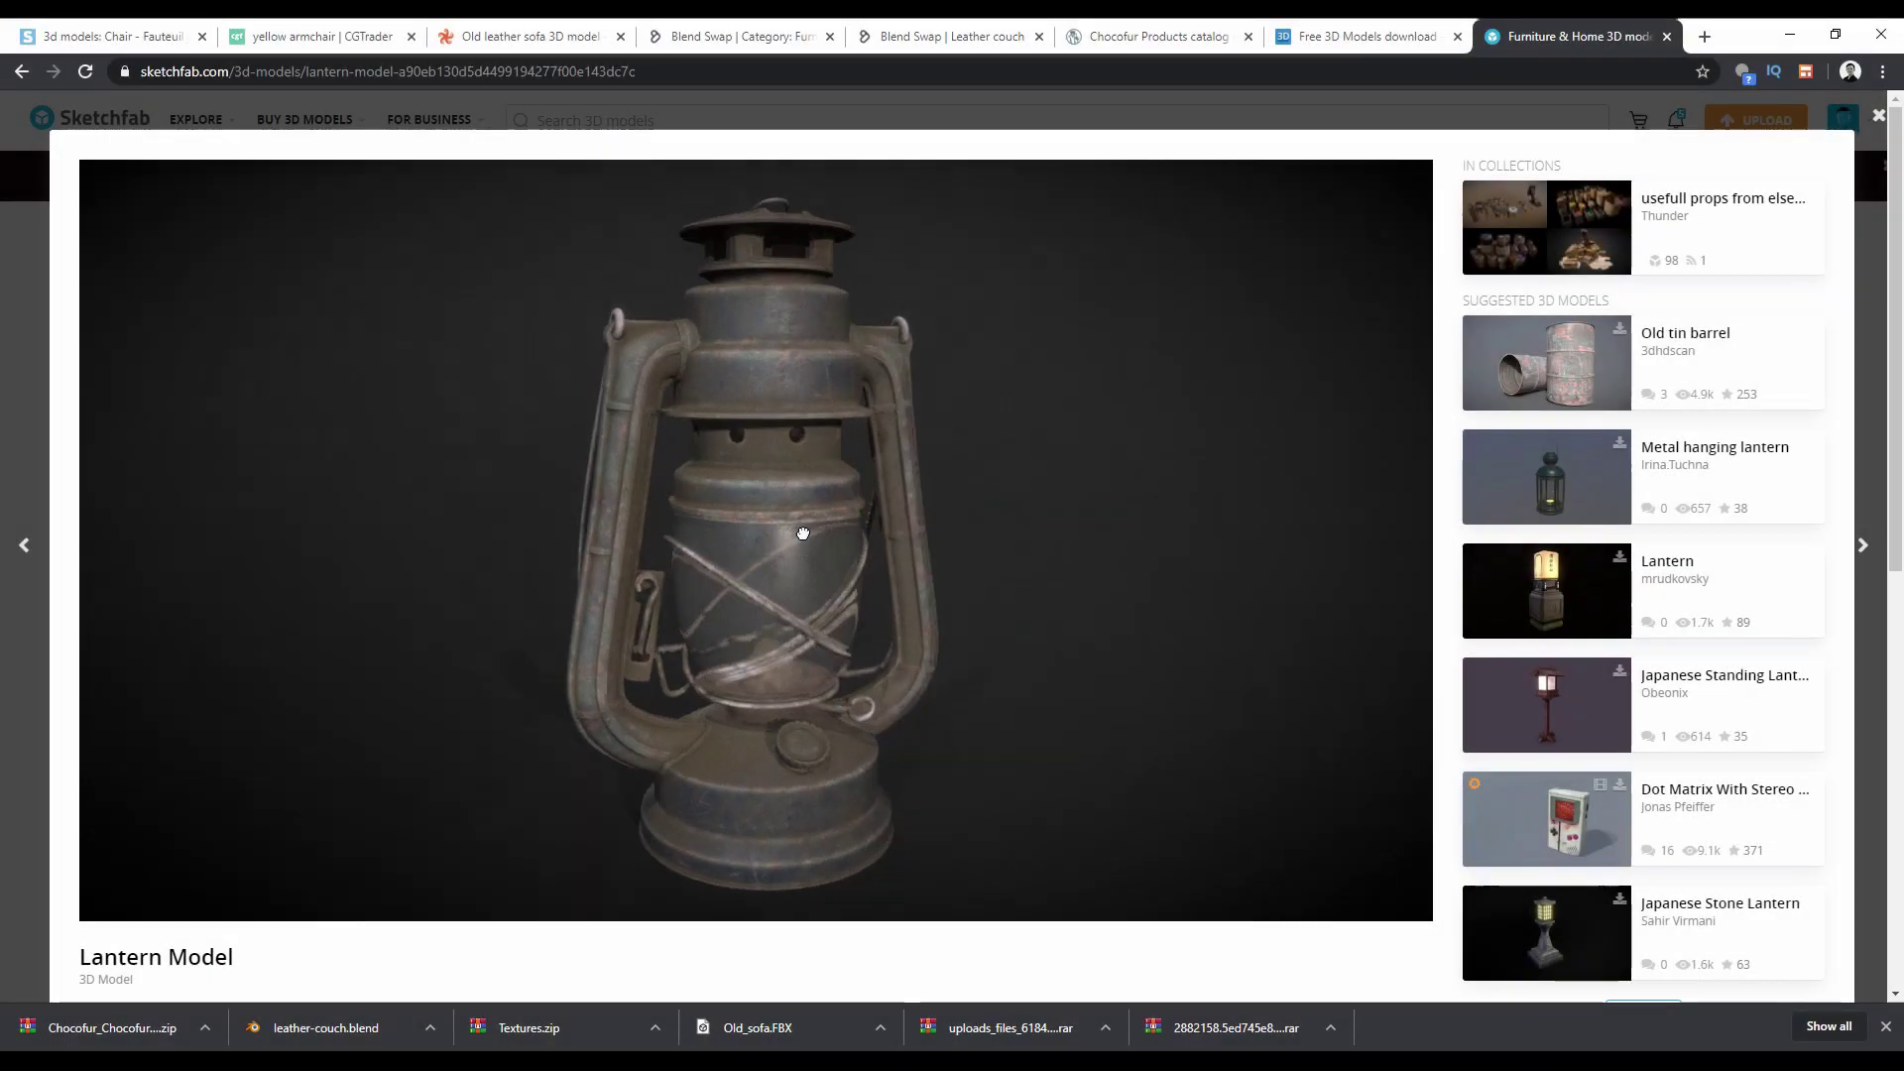
mouse_move(803, 534)
mouse_down()
mouse_move(625, 582)
mouse_move(982, 533)
mouse_move(790, 565)
mouse_move(981, 574)
mouse_move(790, 565)
mouse_move(782, 542)
mouse_up()
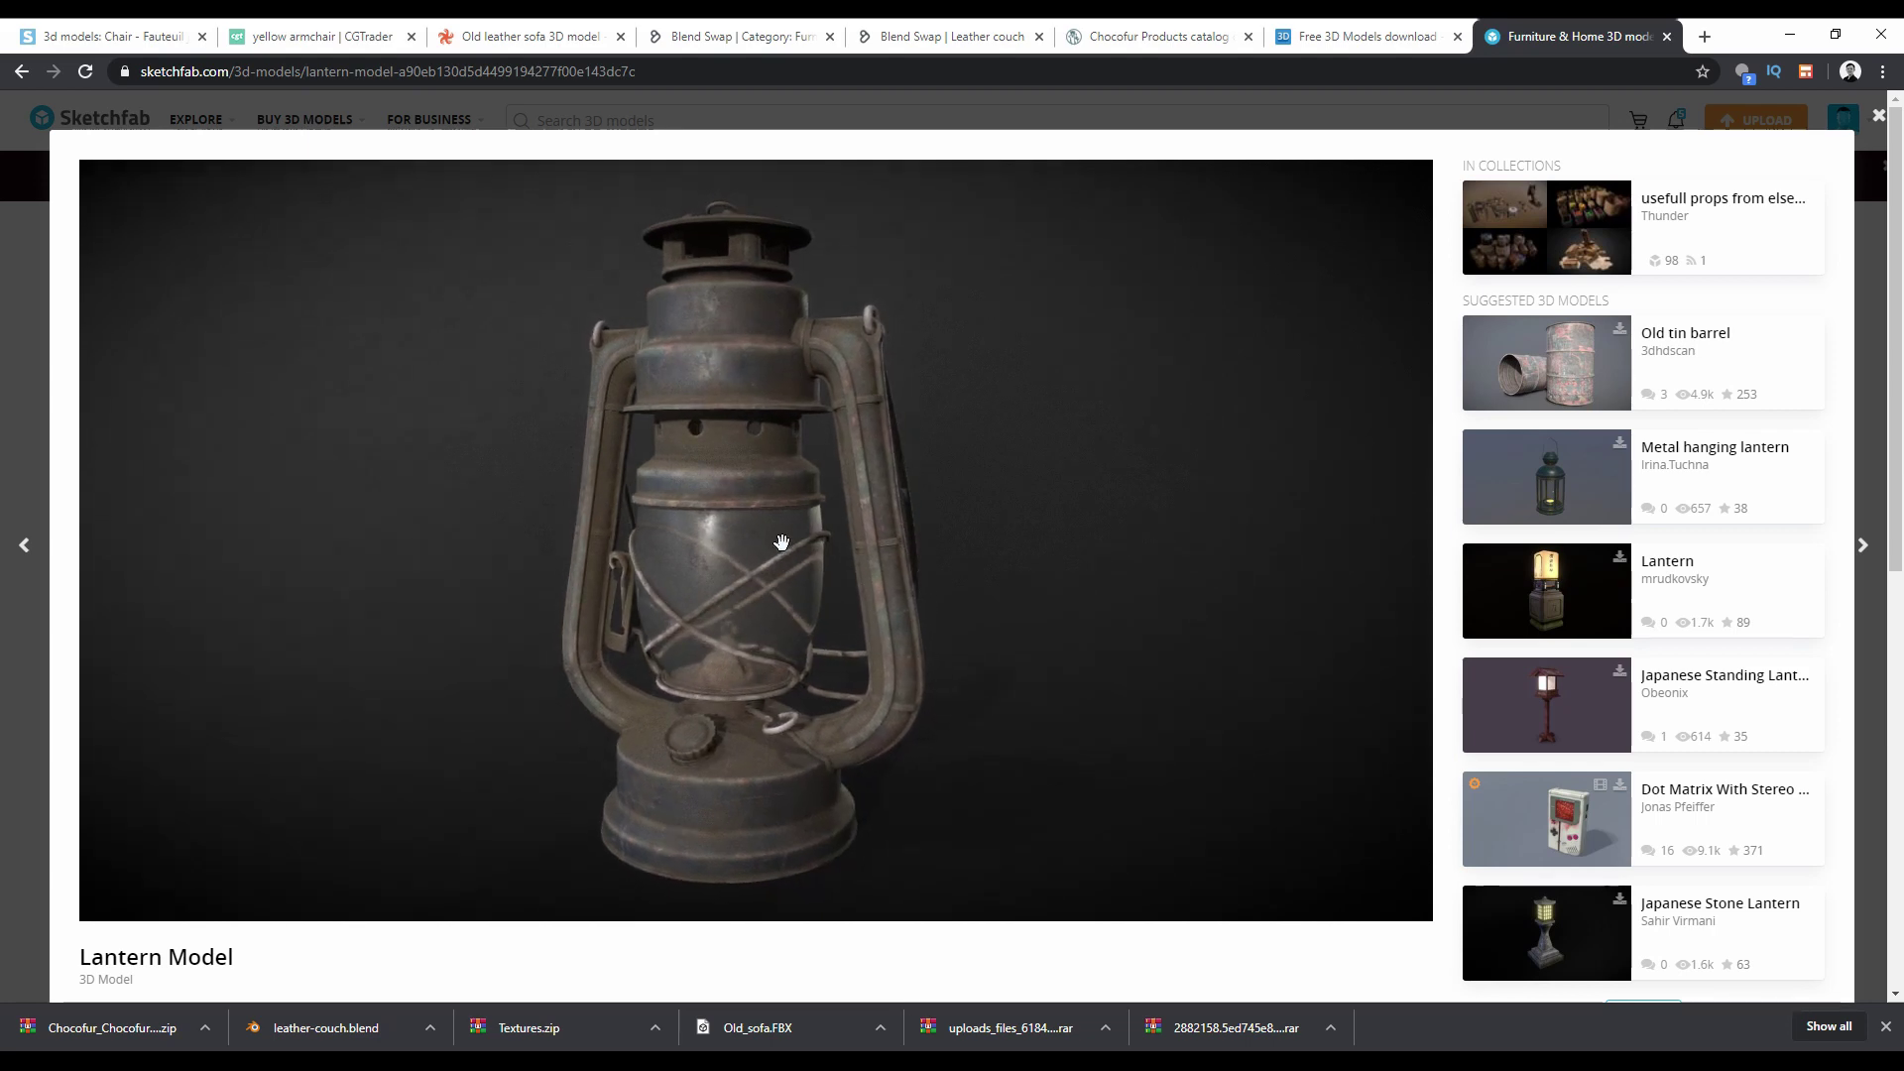
scroll(675, 893, down, 4)
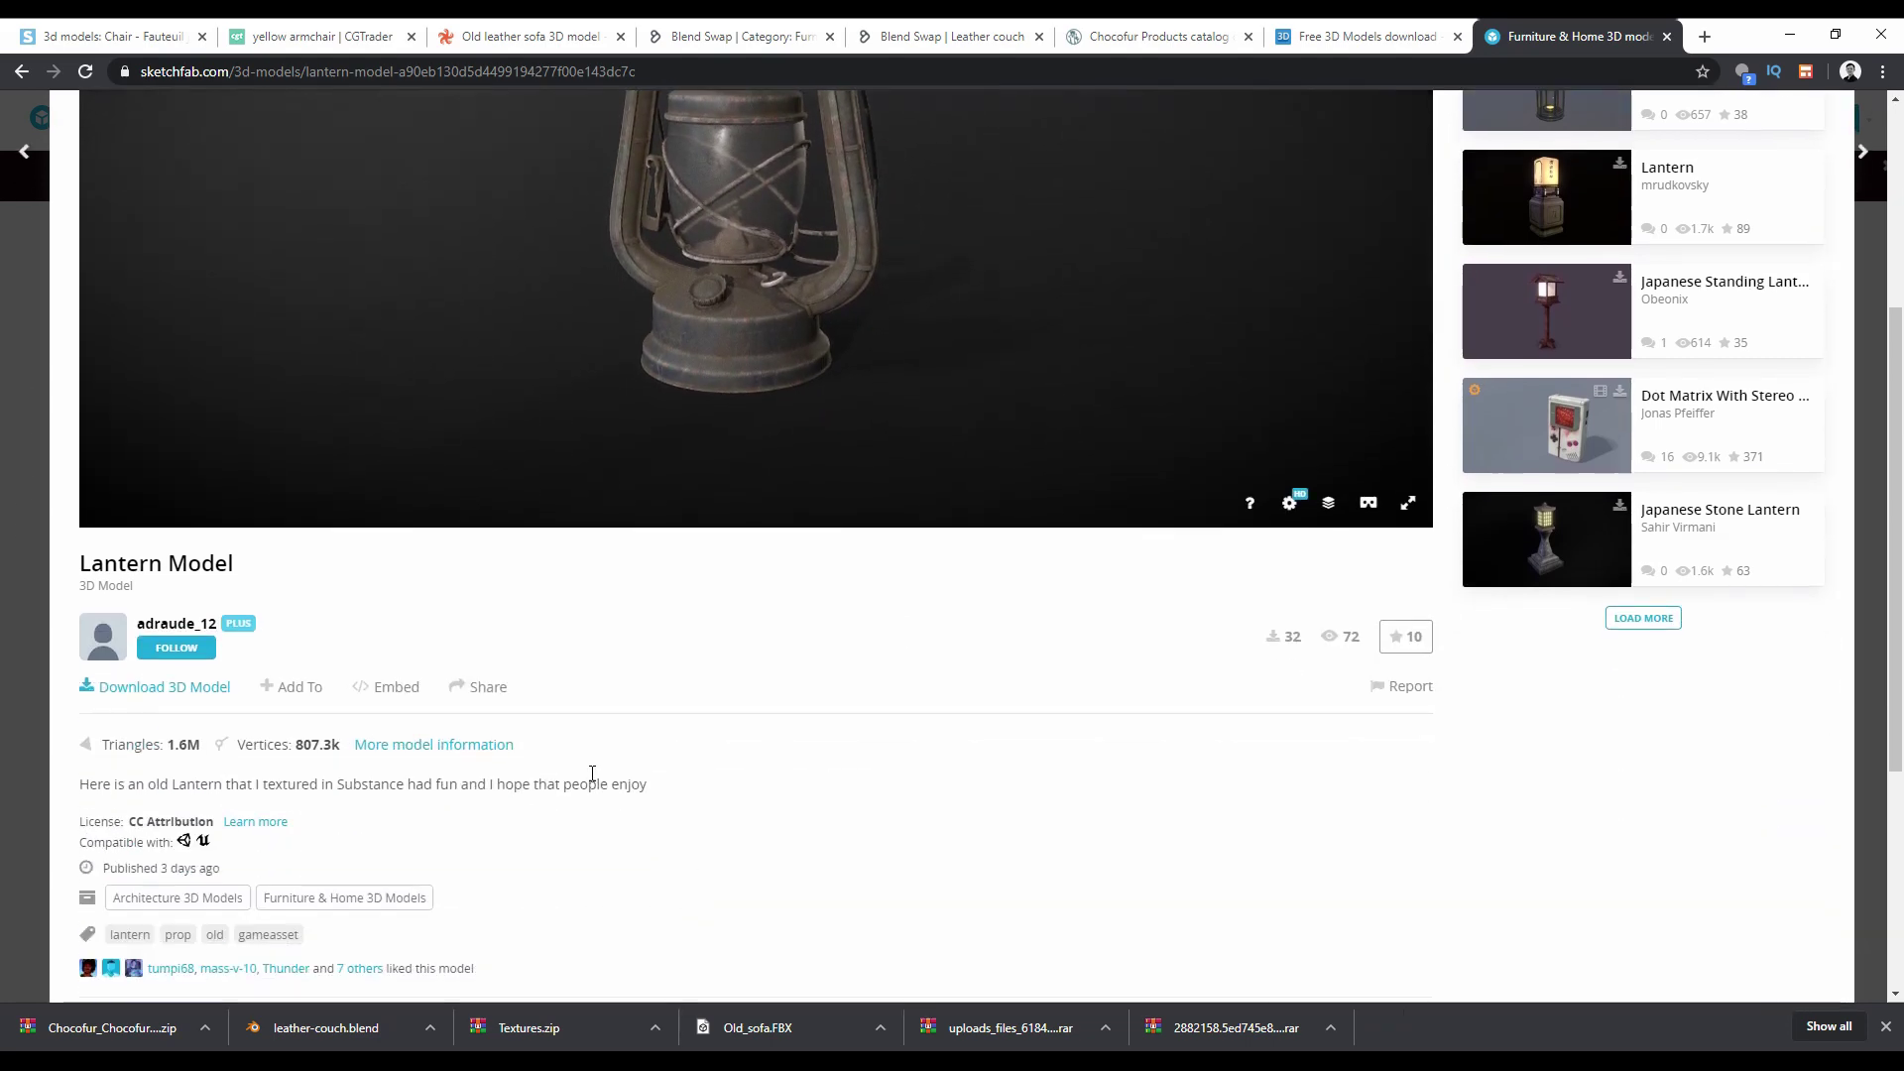
click(152, 684)
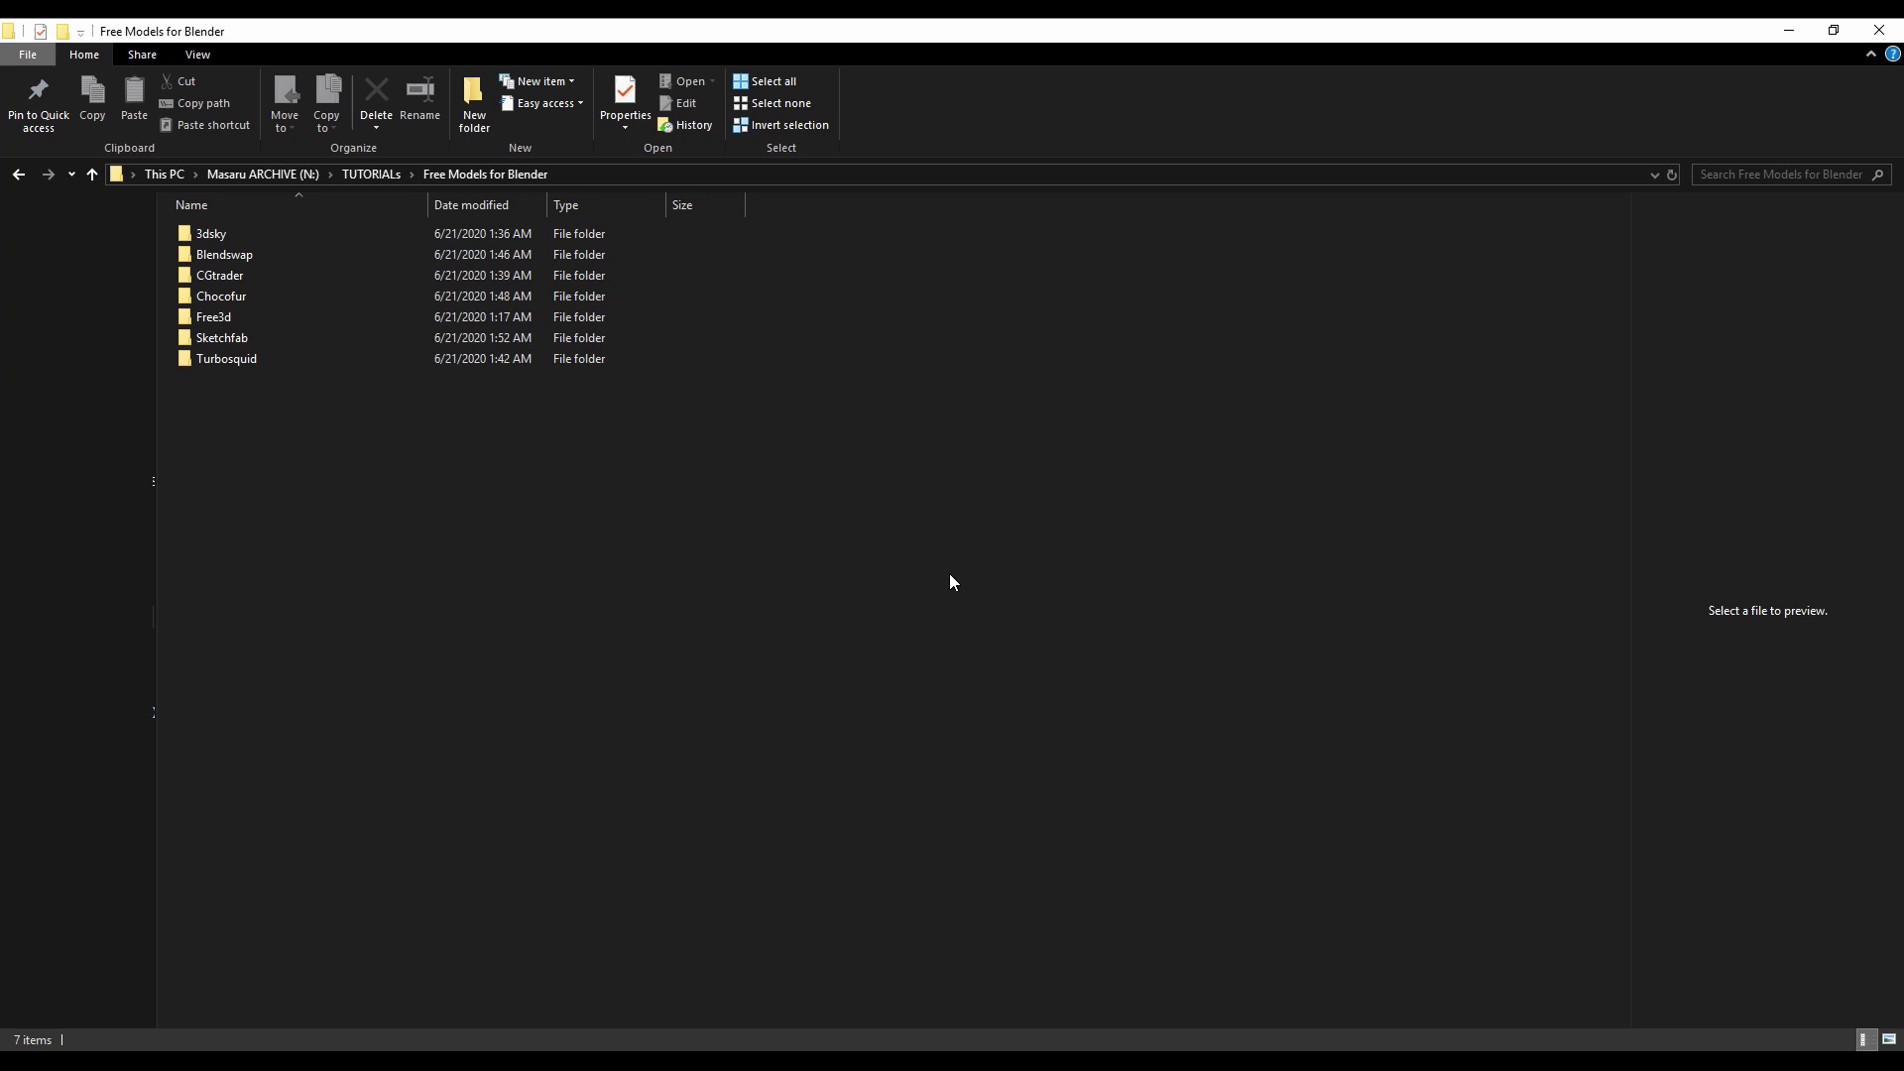
Switch to the Free Models for Blender folder in File Explorer, display its subfolders as extra large icons and look over them.
right_click(878, 575)
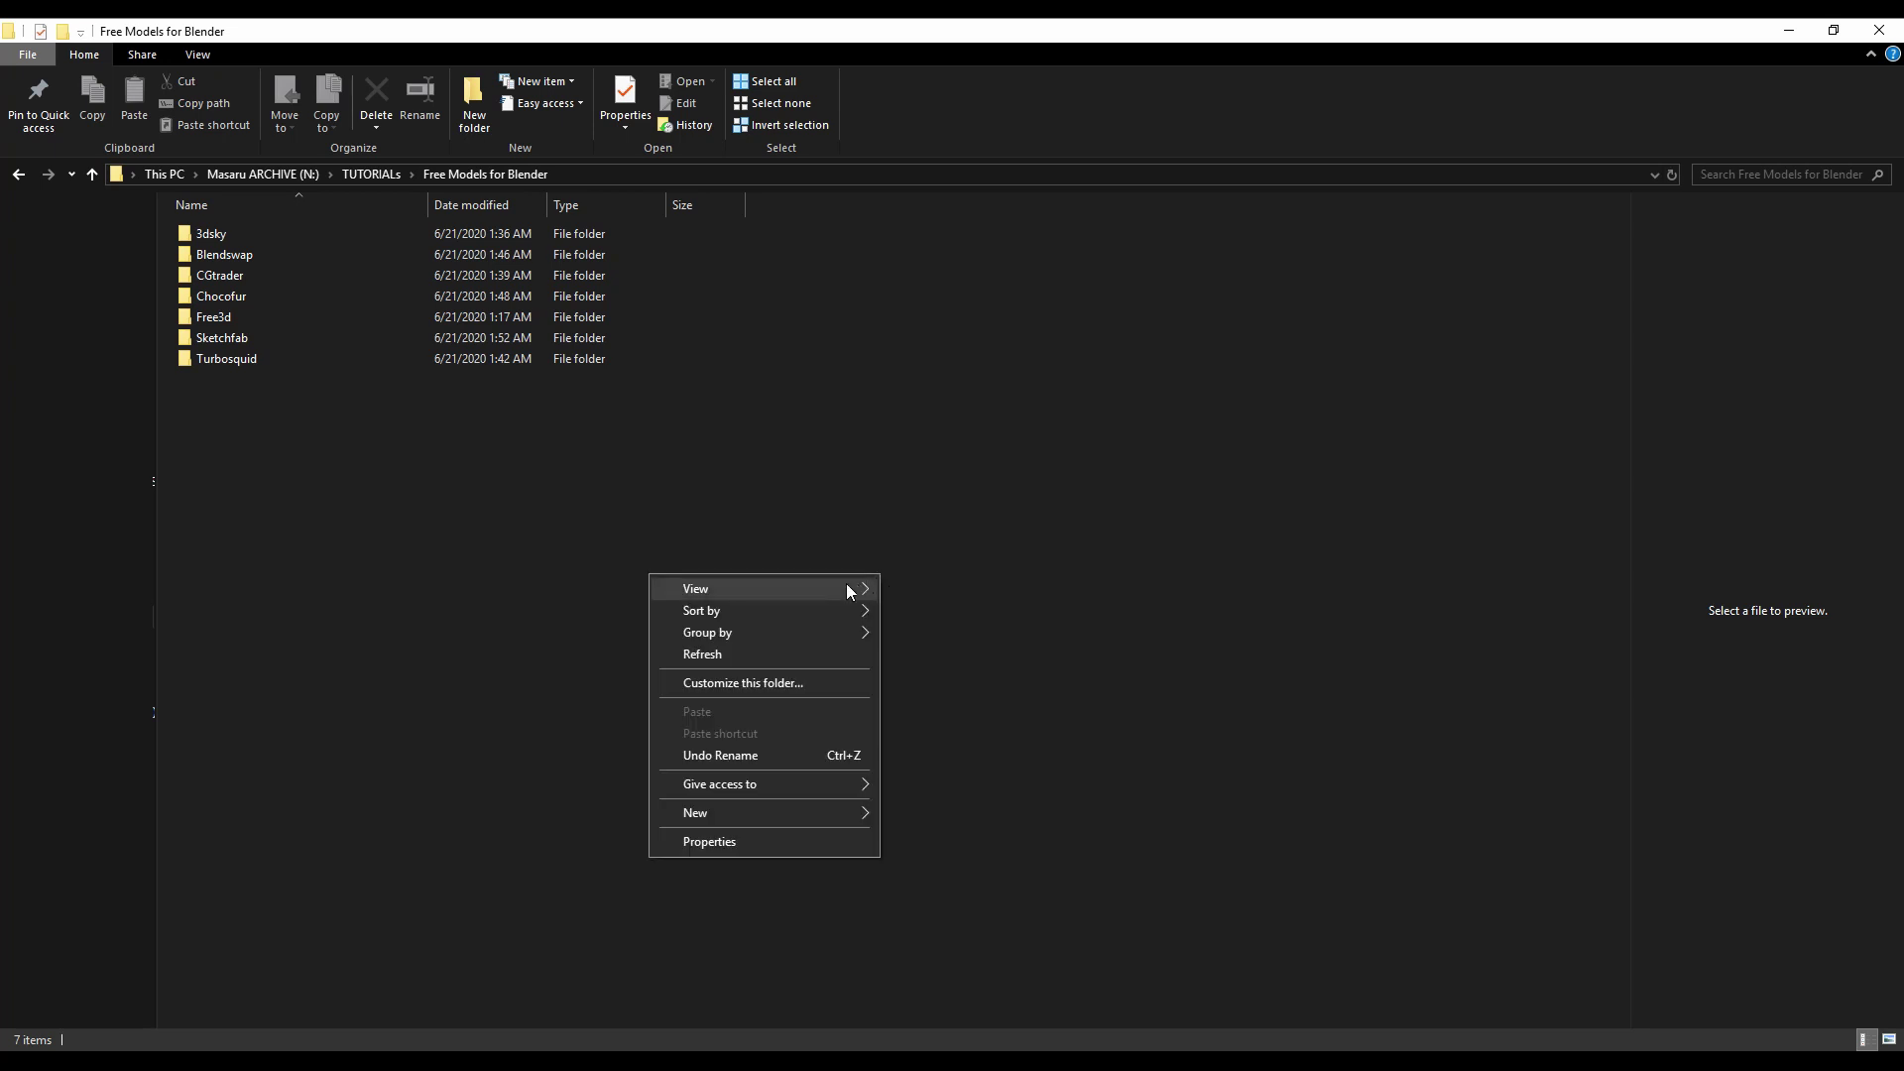
mouse_move(847, 588)
click(931, 586)
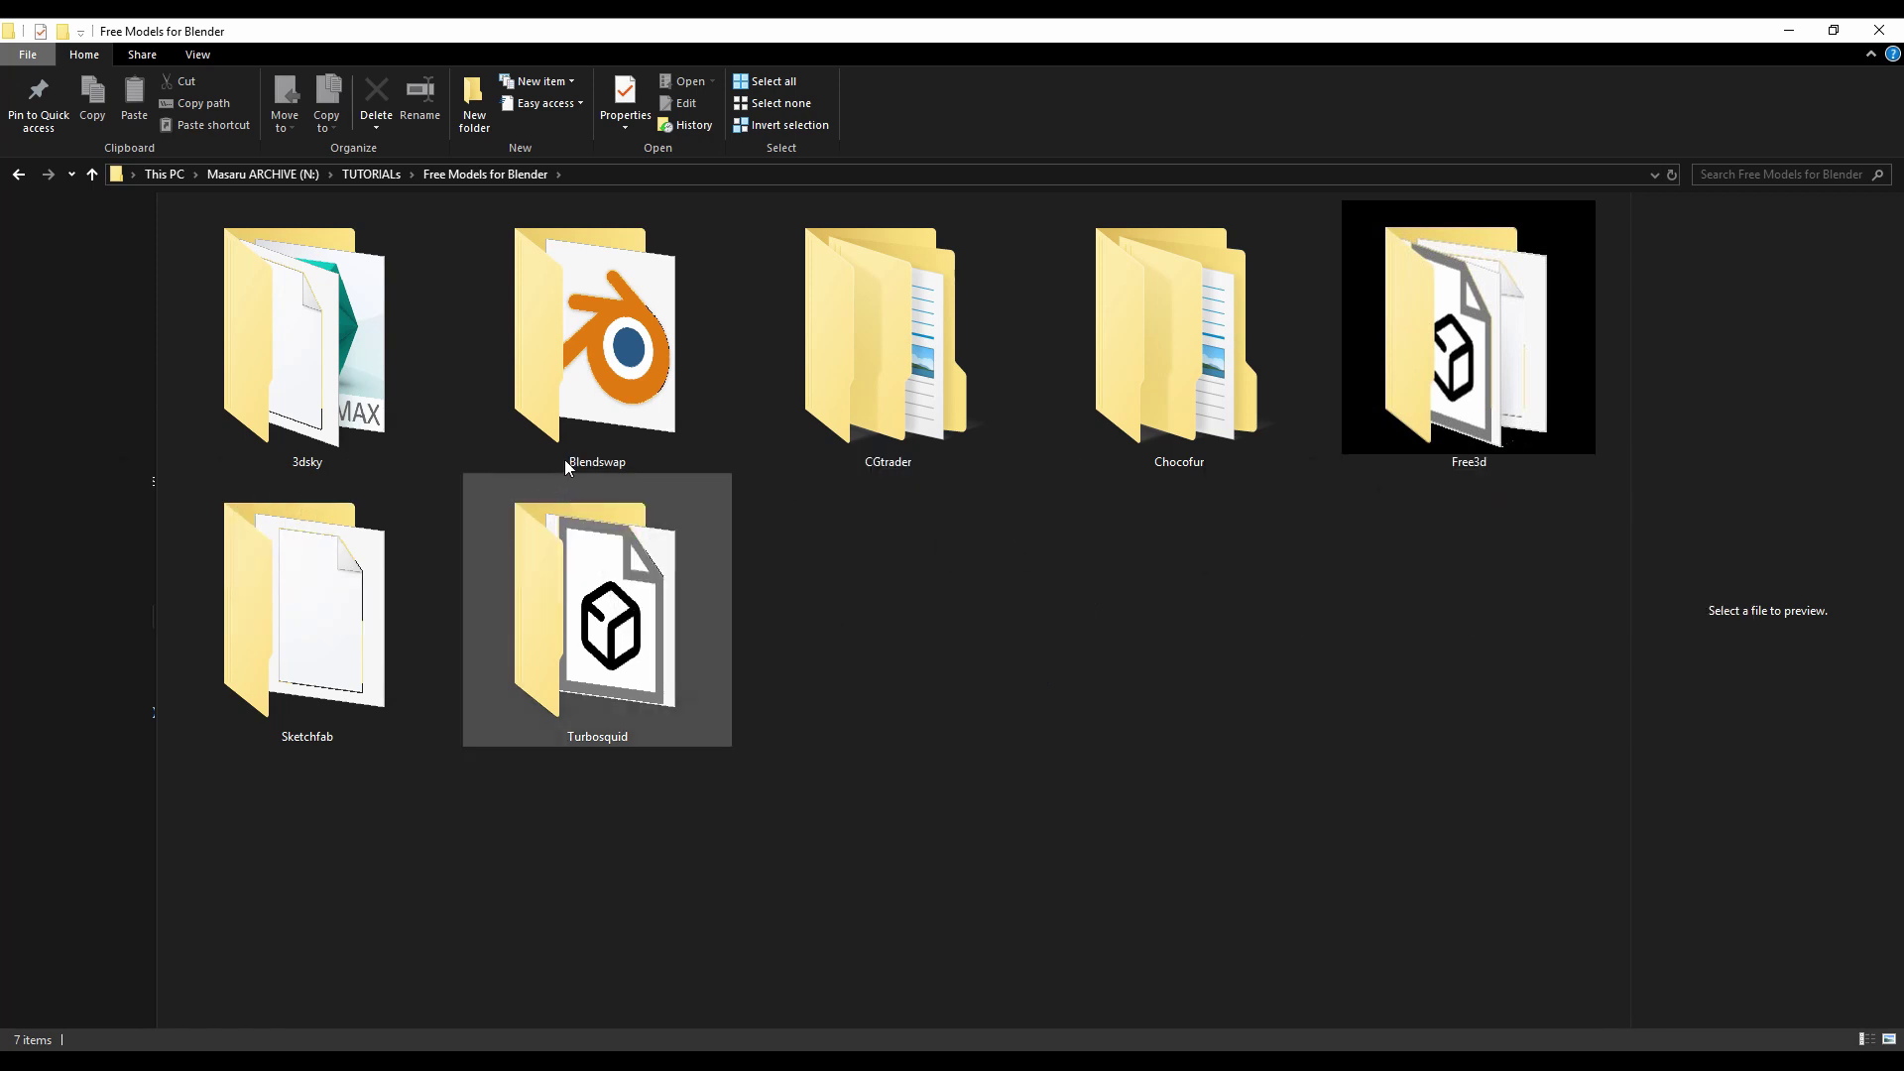
click(621, 379)
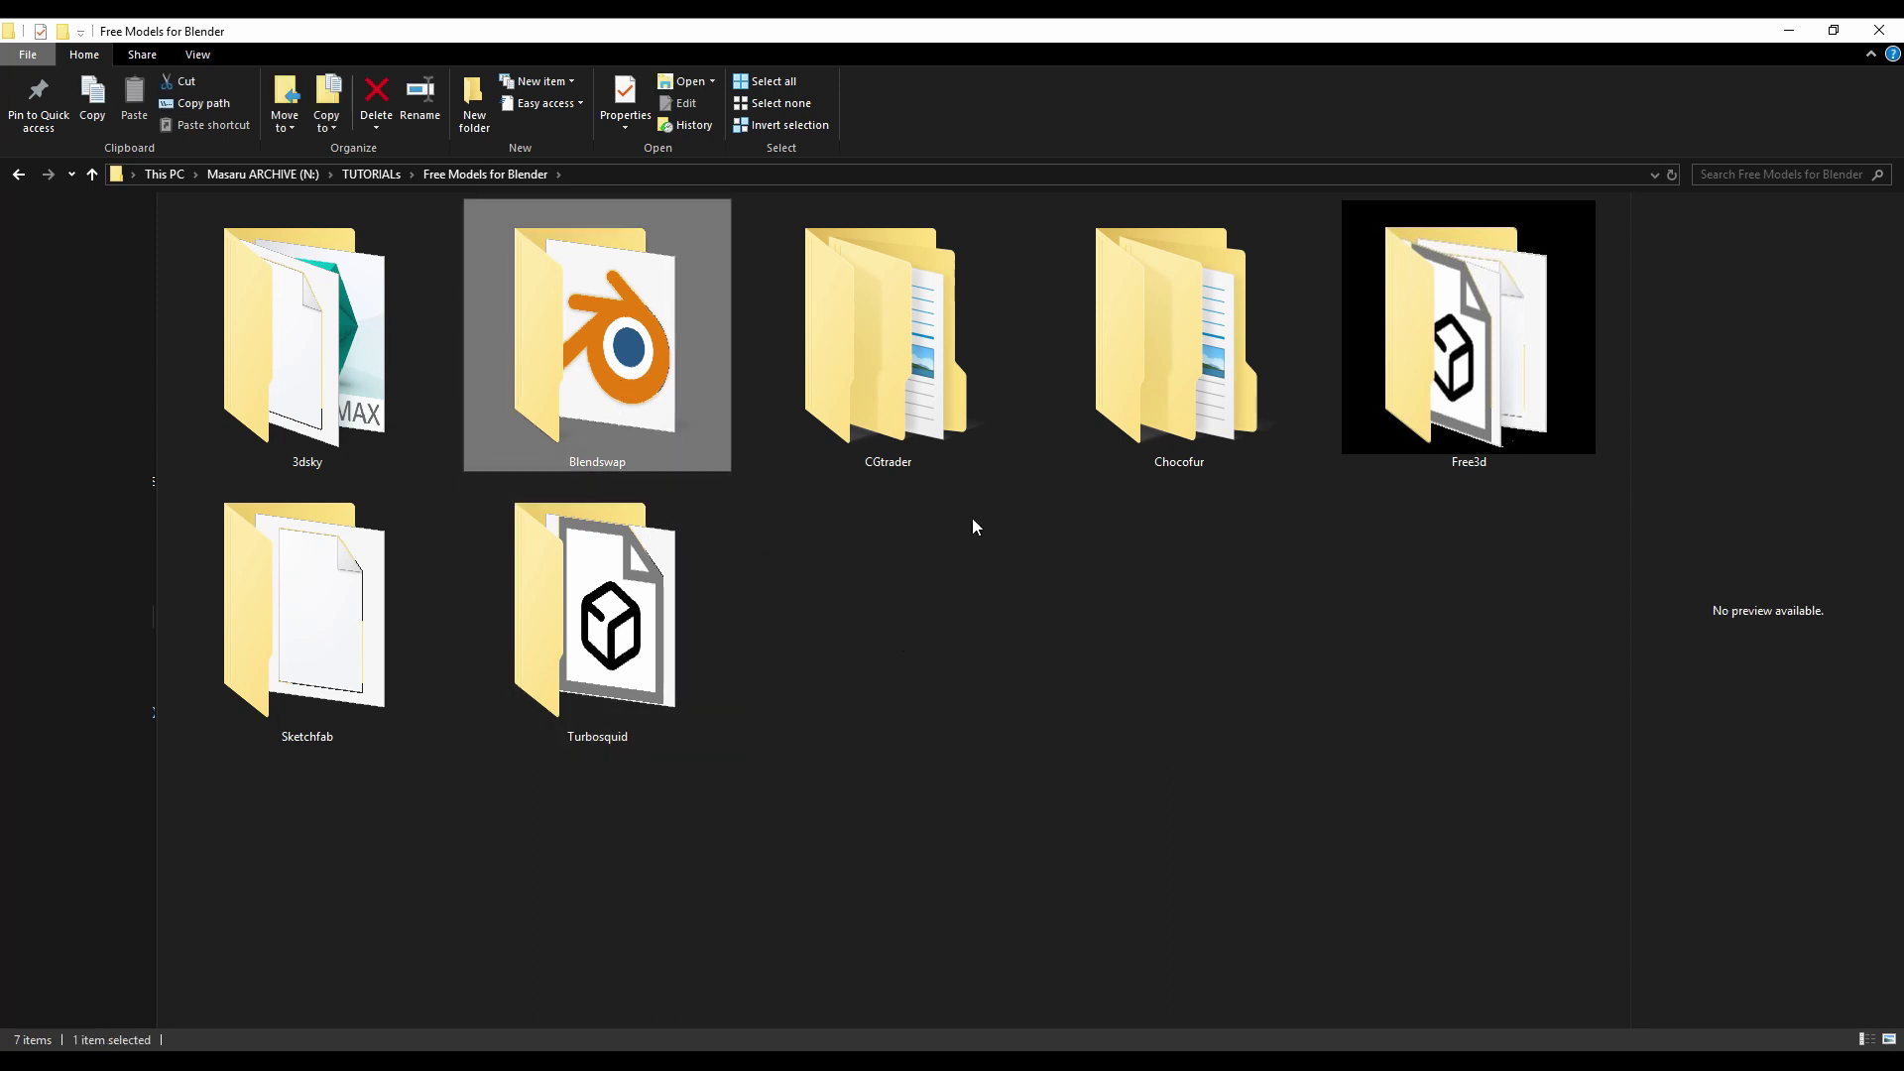
click(1122, 416)
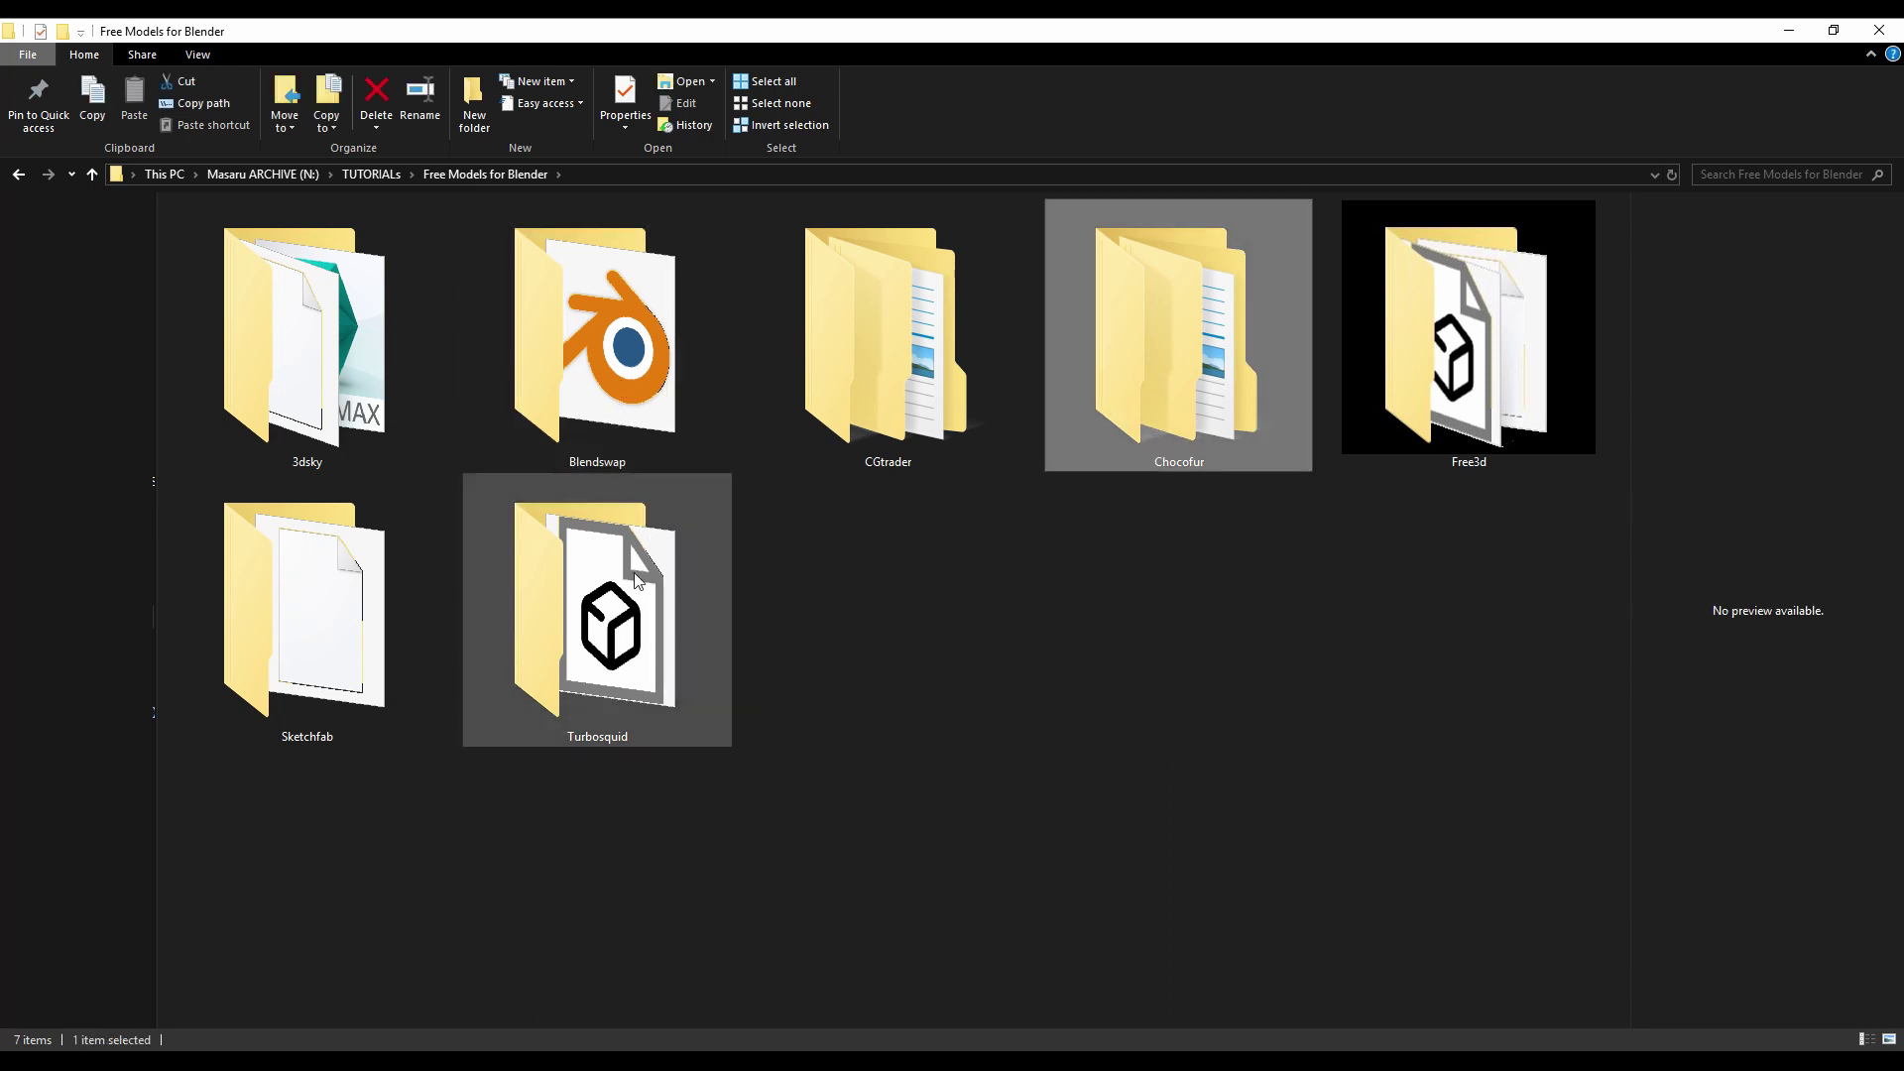
click(1510, 425)
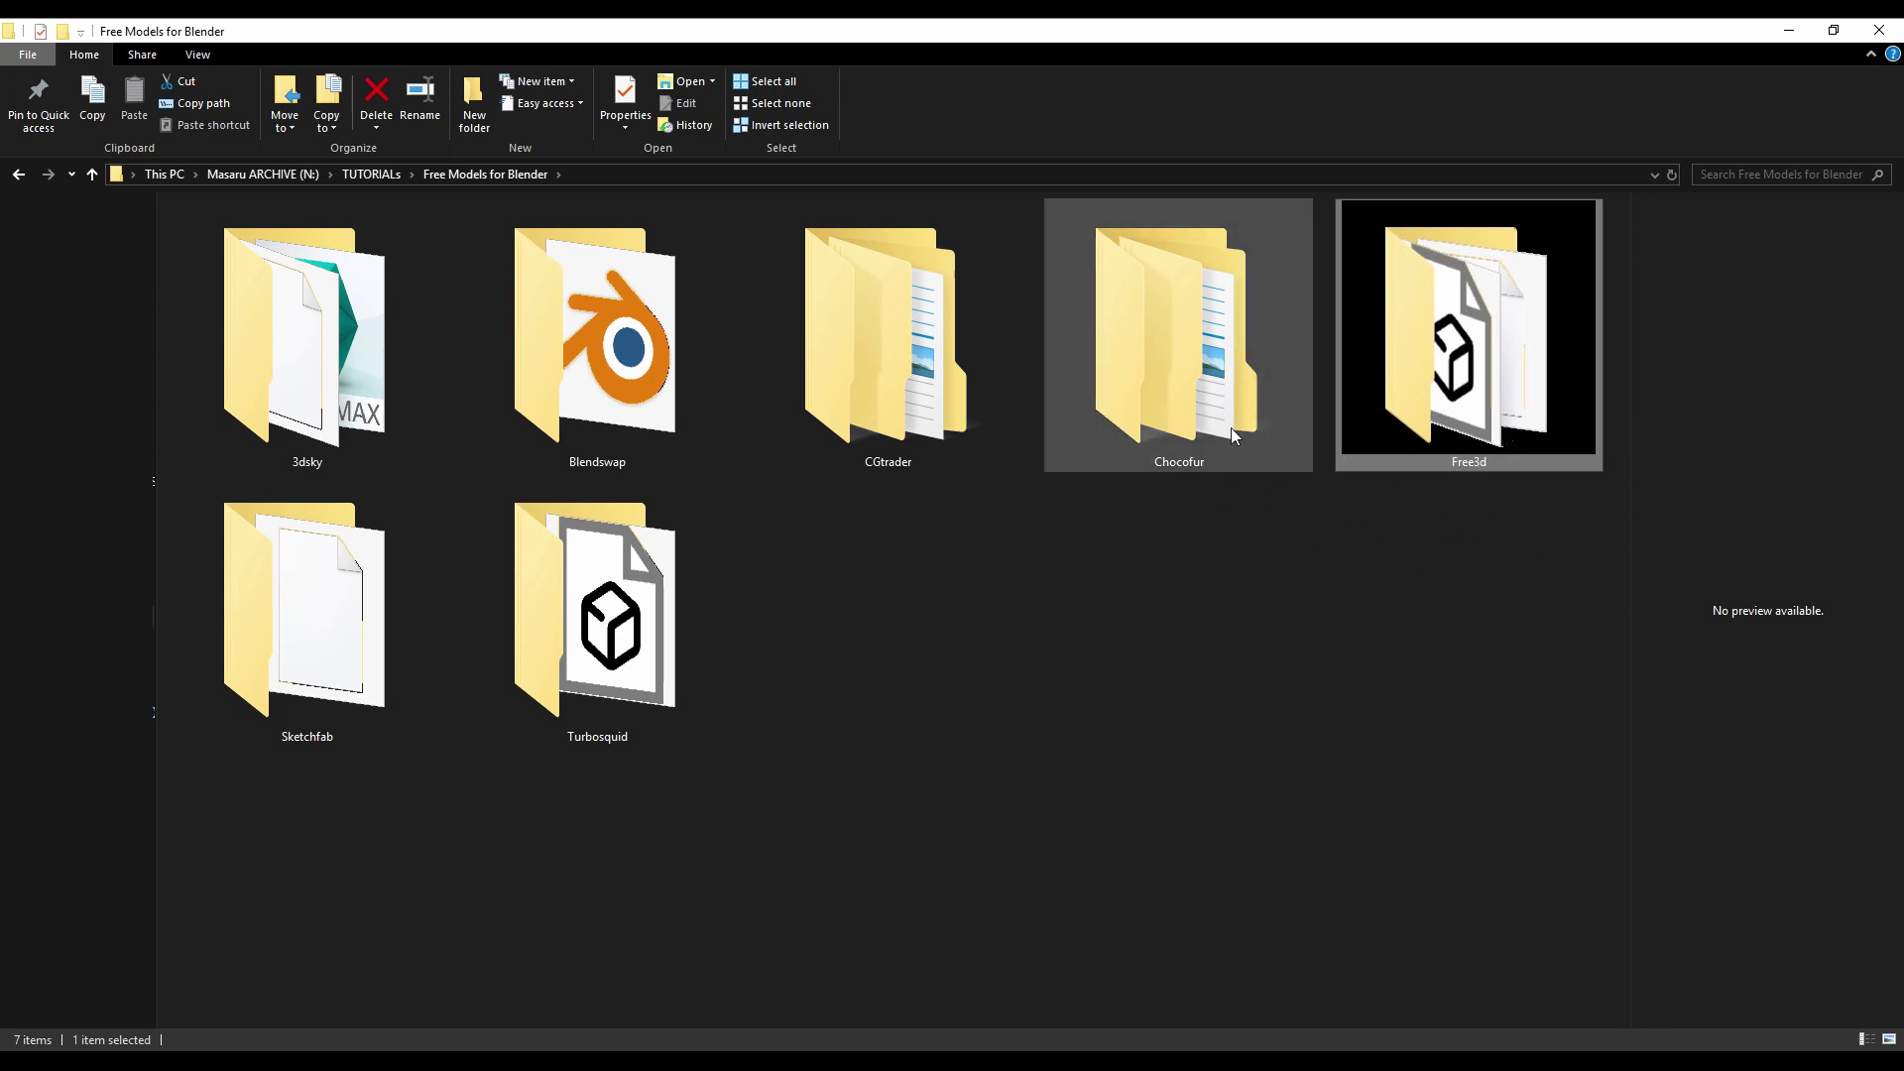
click(1281, 428)
Open leather-couch.blend from the Blendswap folder in Blender and view the couch from outside the camera.
double_click(633, 426)
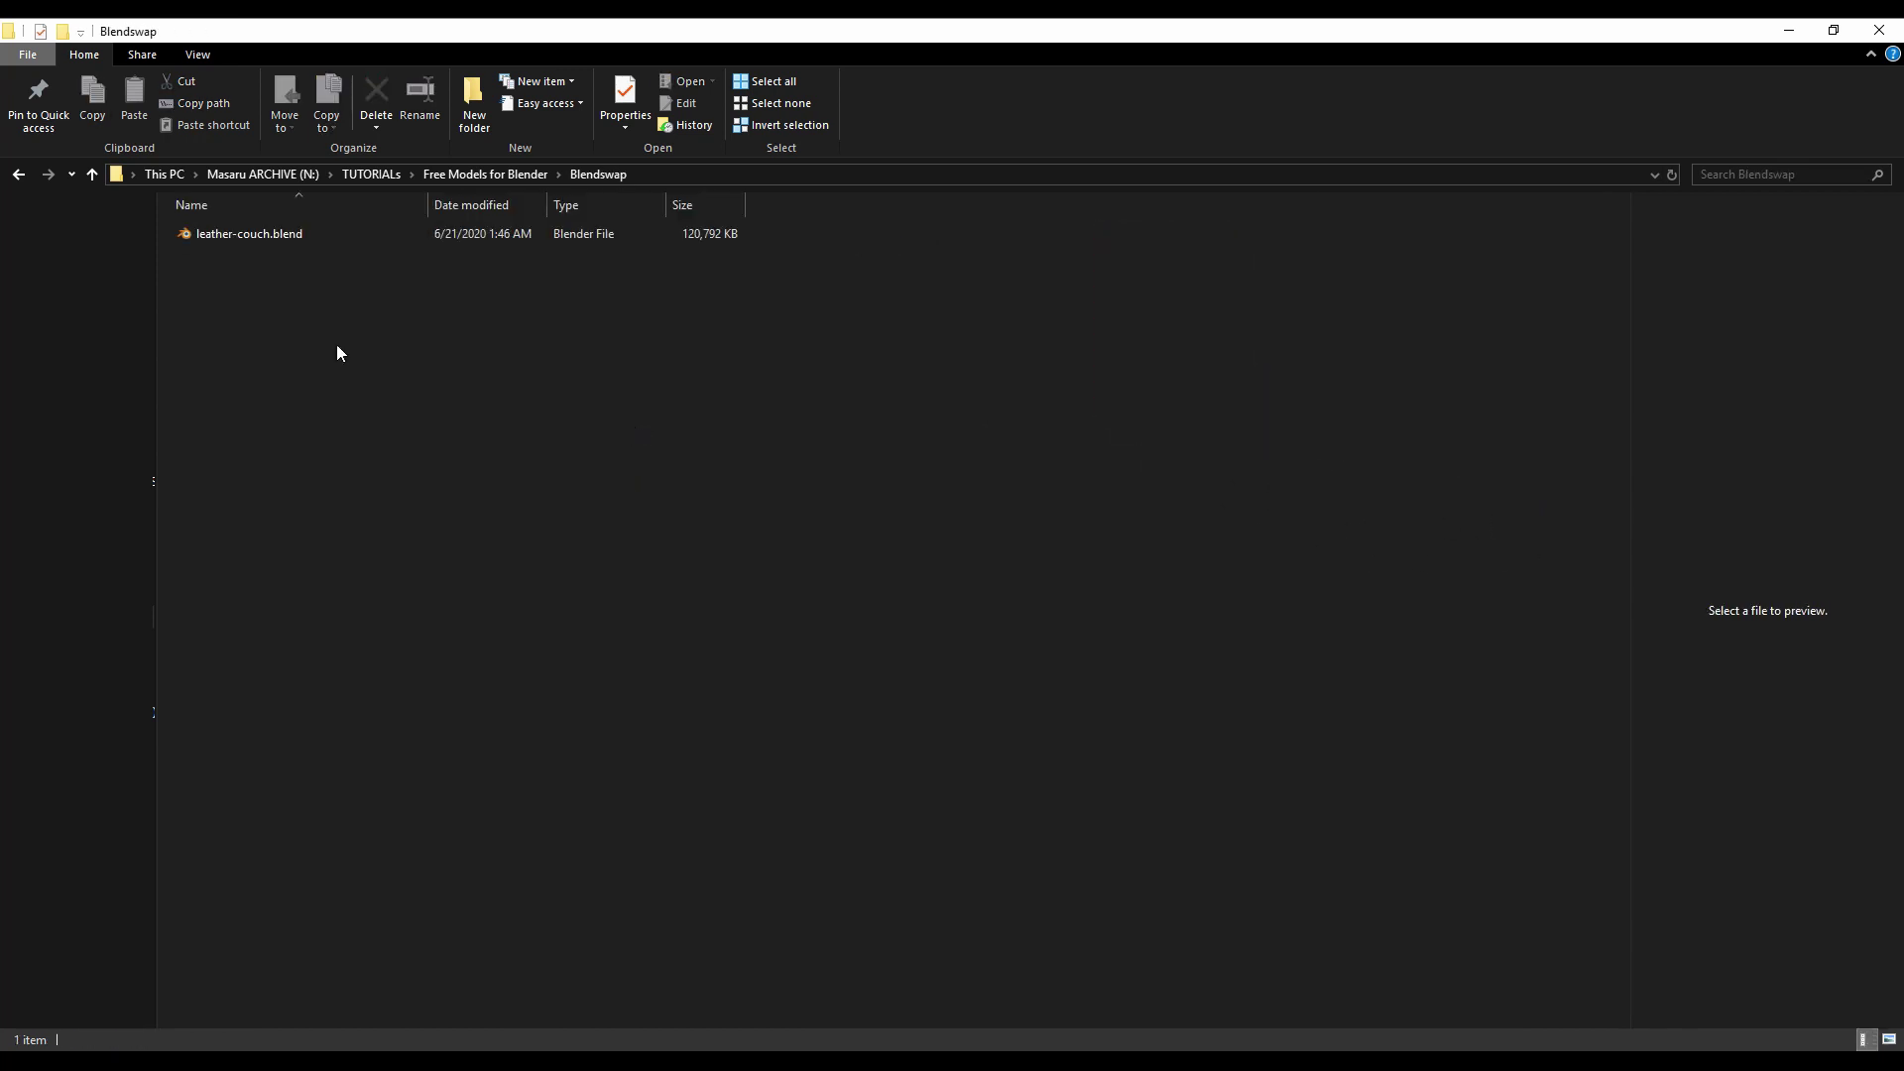
double_click(236, 236)
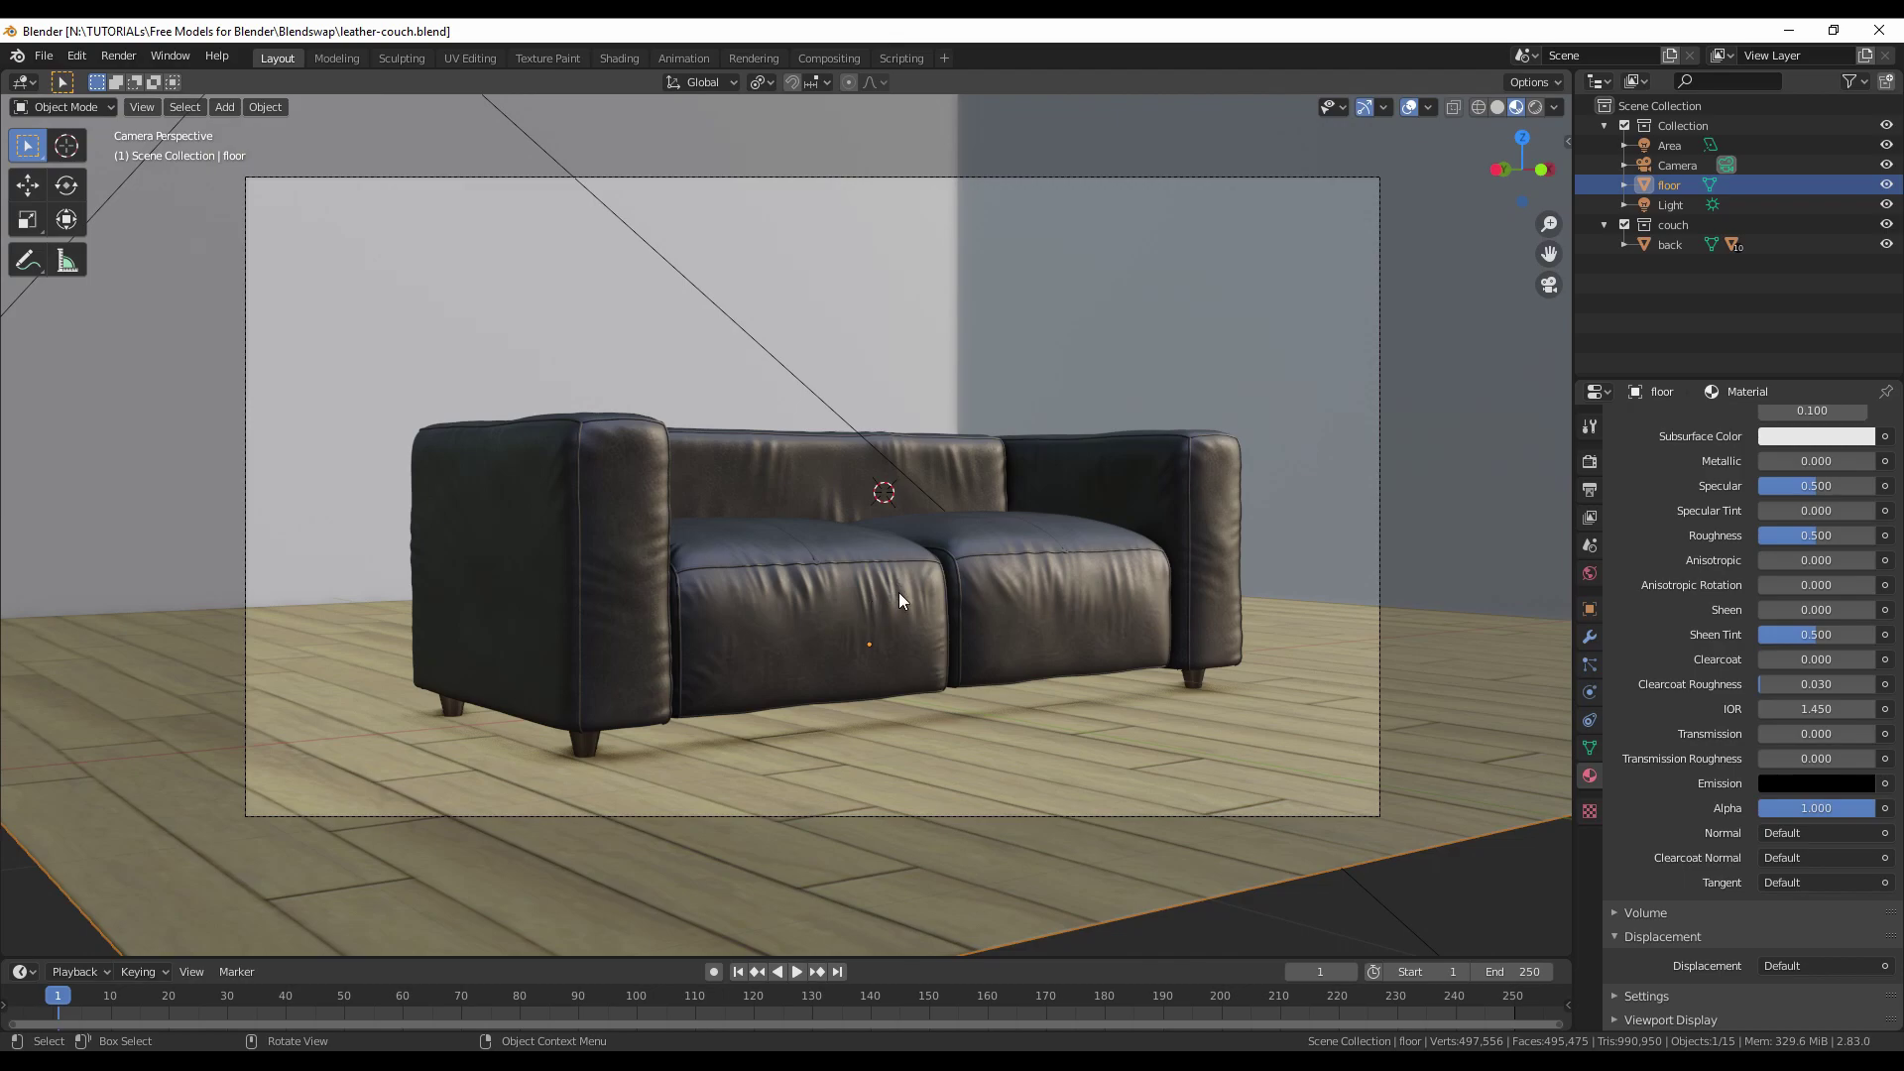
drag(899, 600, 809, 622)
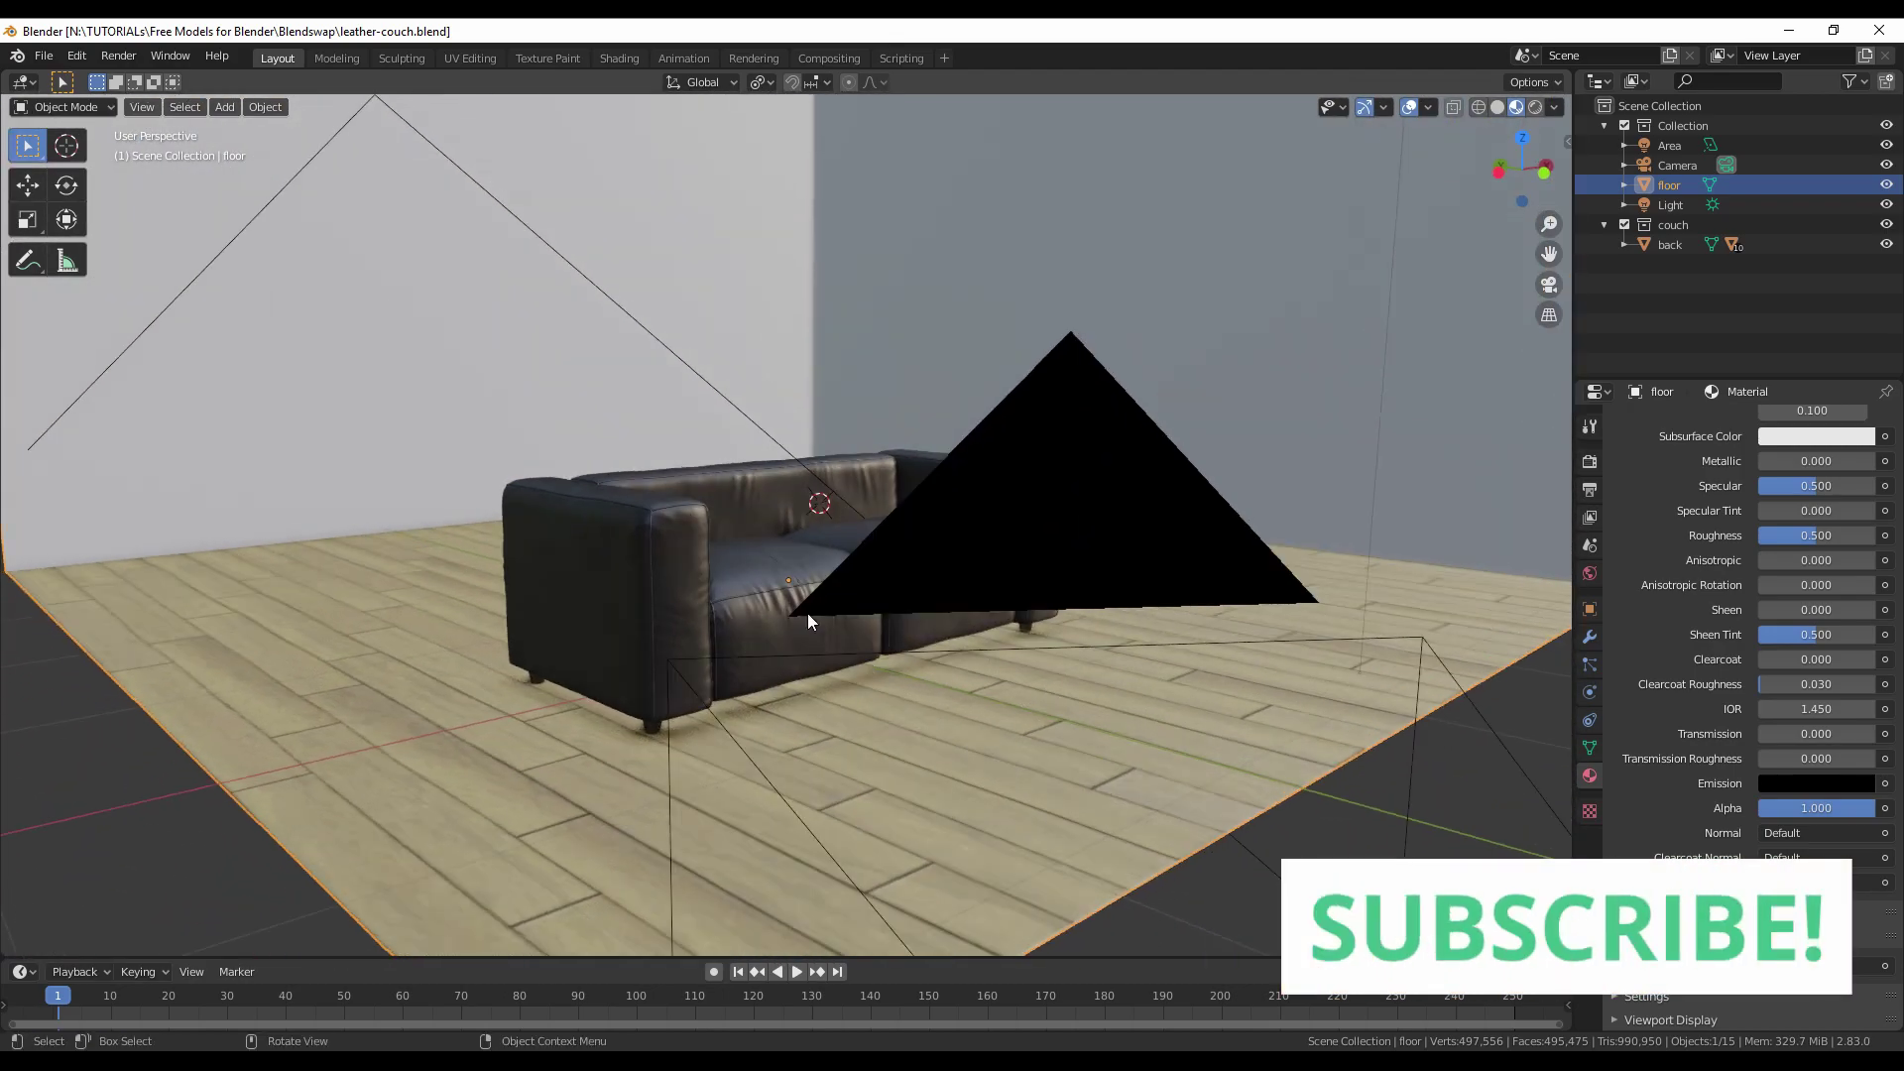
Switch the viewport to rendered shading and examine the leather couch up close.
key(z)
click(836, 448)
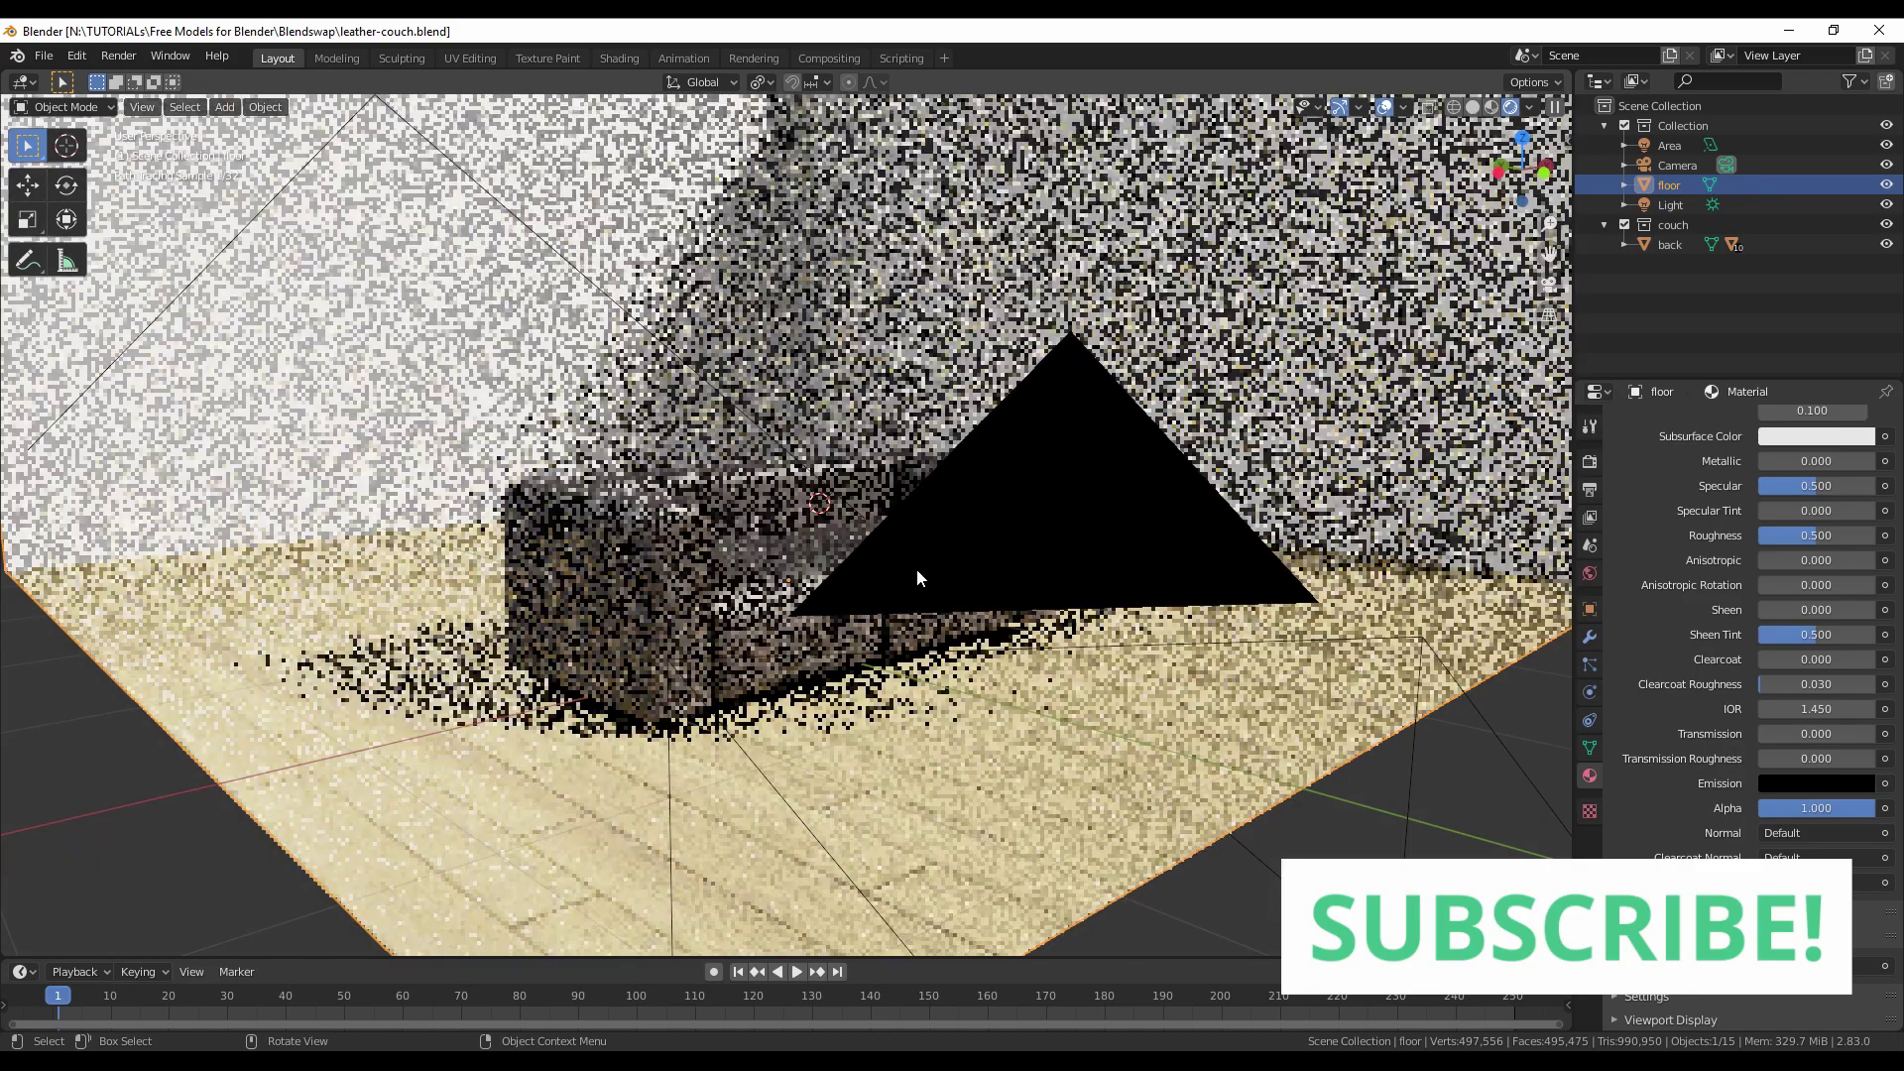
scroll(1045, 664, up, 6)
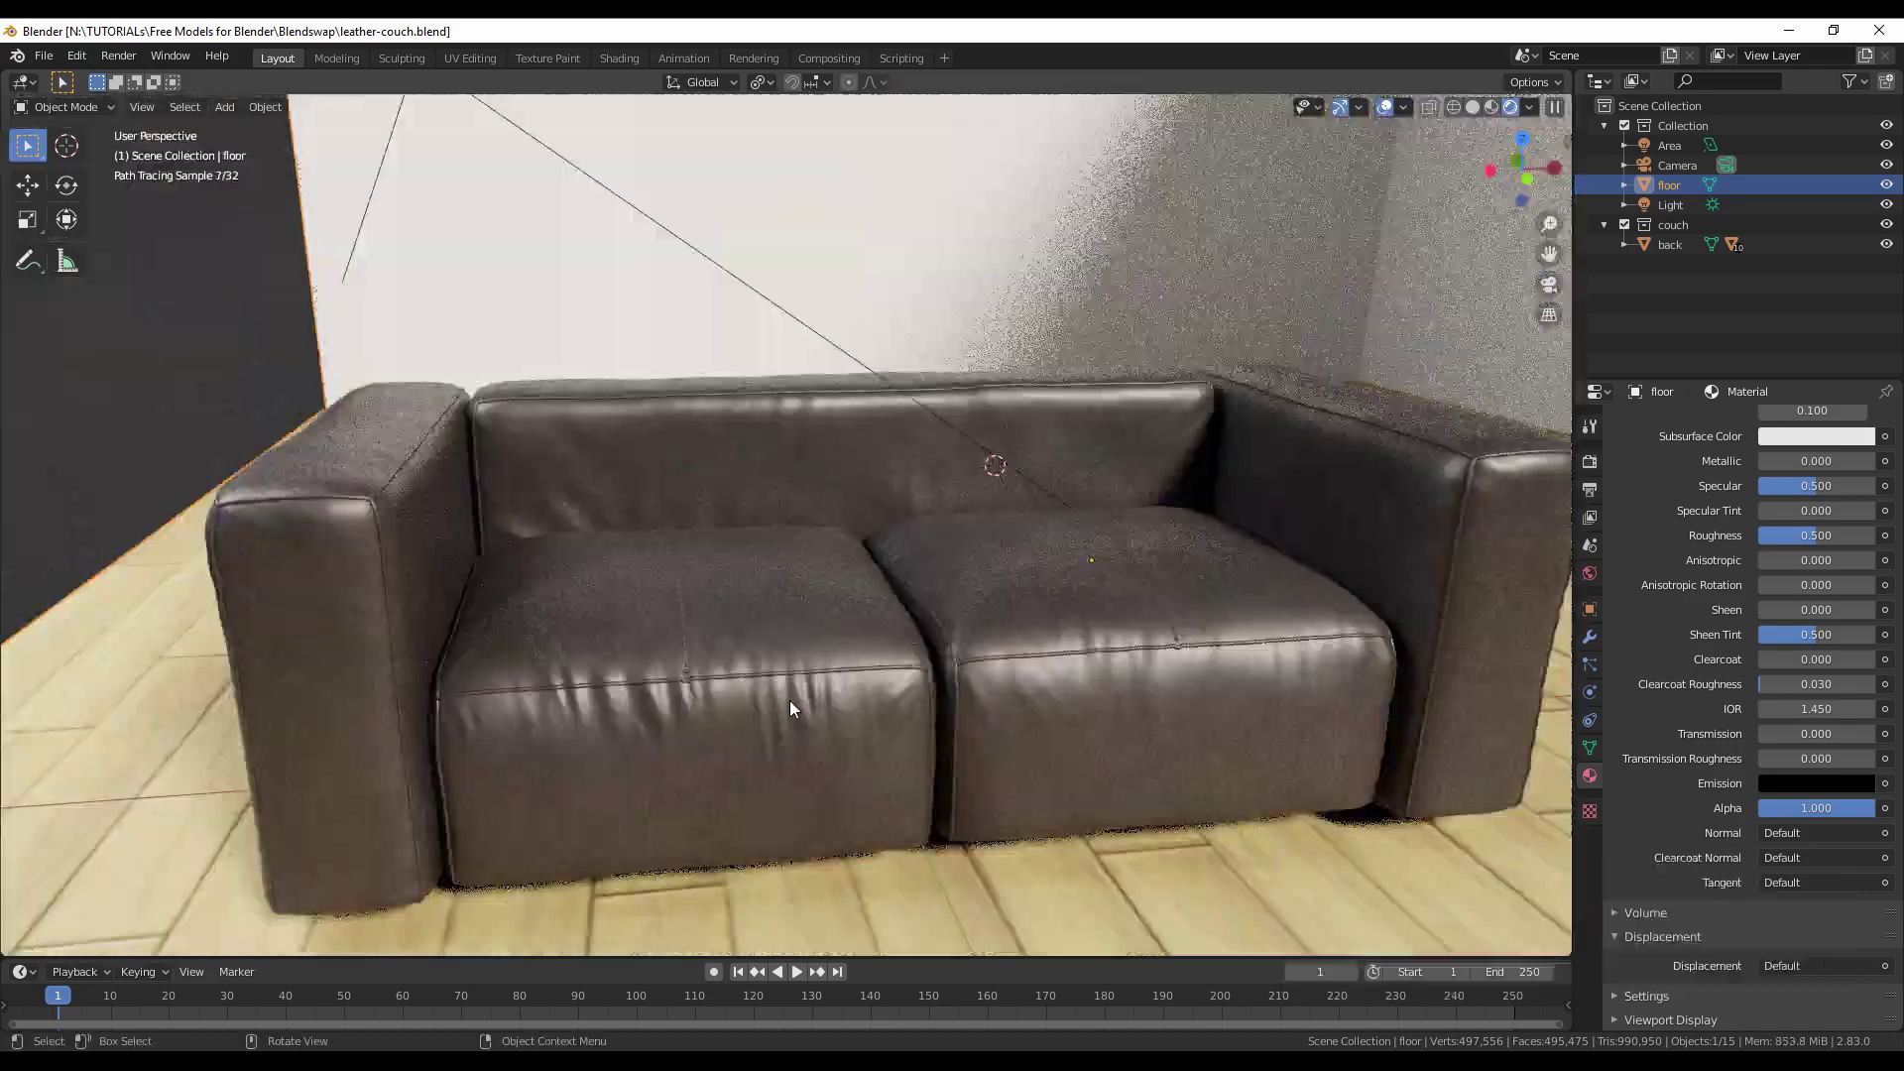
mouse_move(829, 582)
mouse_down()
mouse_move(1181, 566)
mouse_move(1053, 586)
mouse_up()
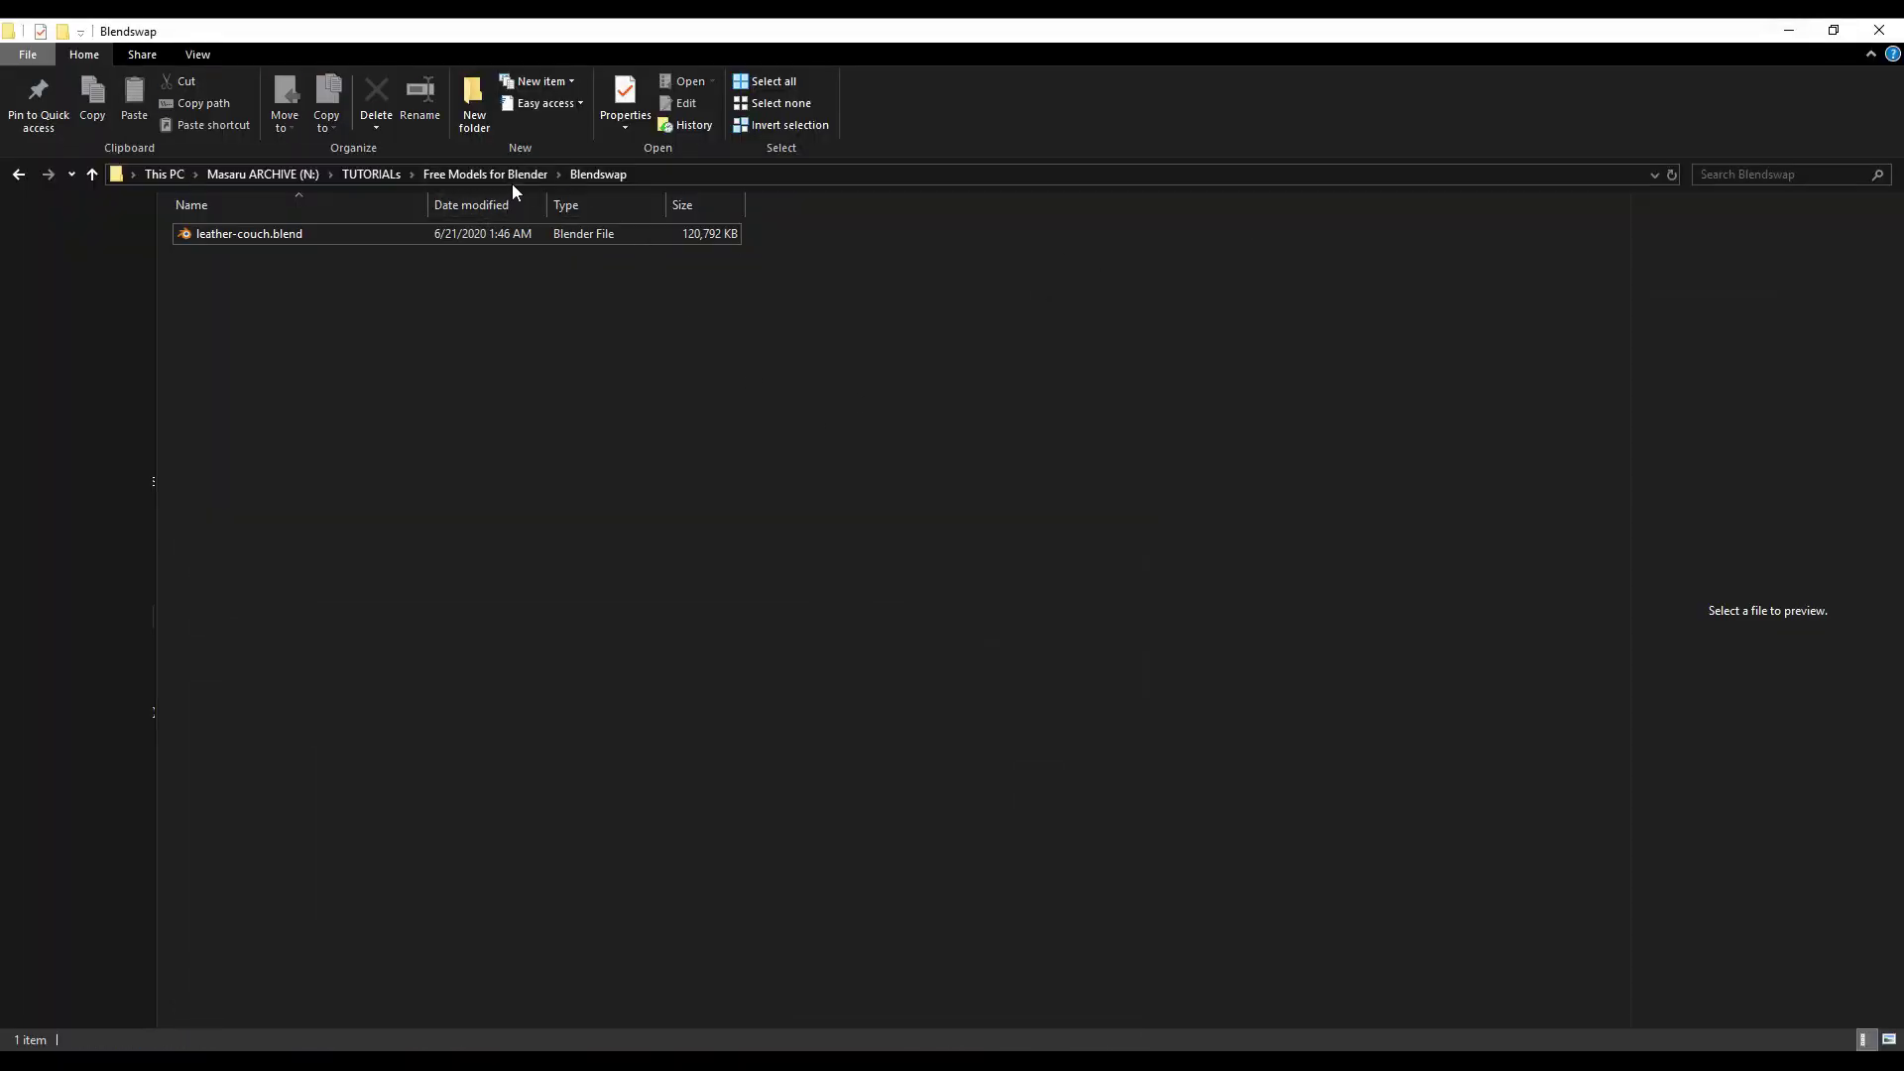
Switch back to File Explorer and extract Chocofur_Chocofur_Free_Furniture_Bundle.zip inside the Chocofur folder.
click(512, 180)
double_click(1133, 365)
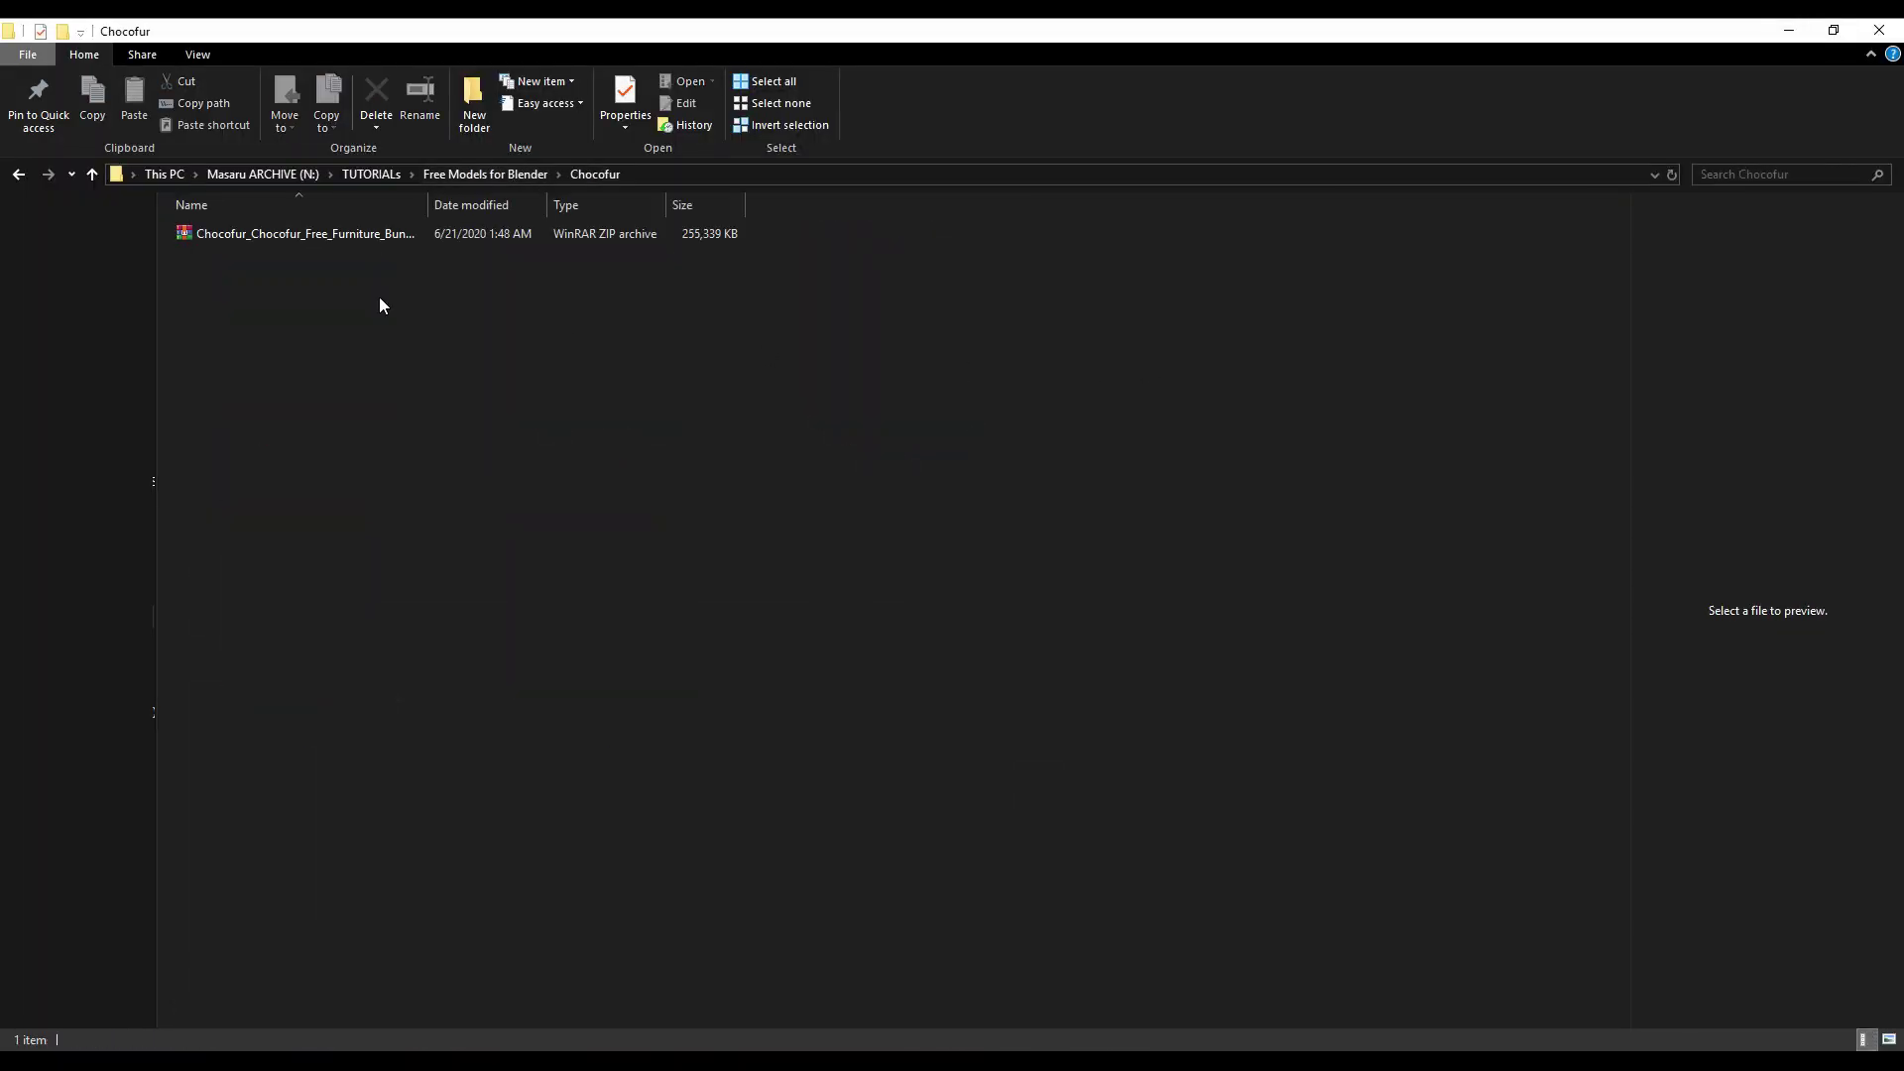
click(315, 234)
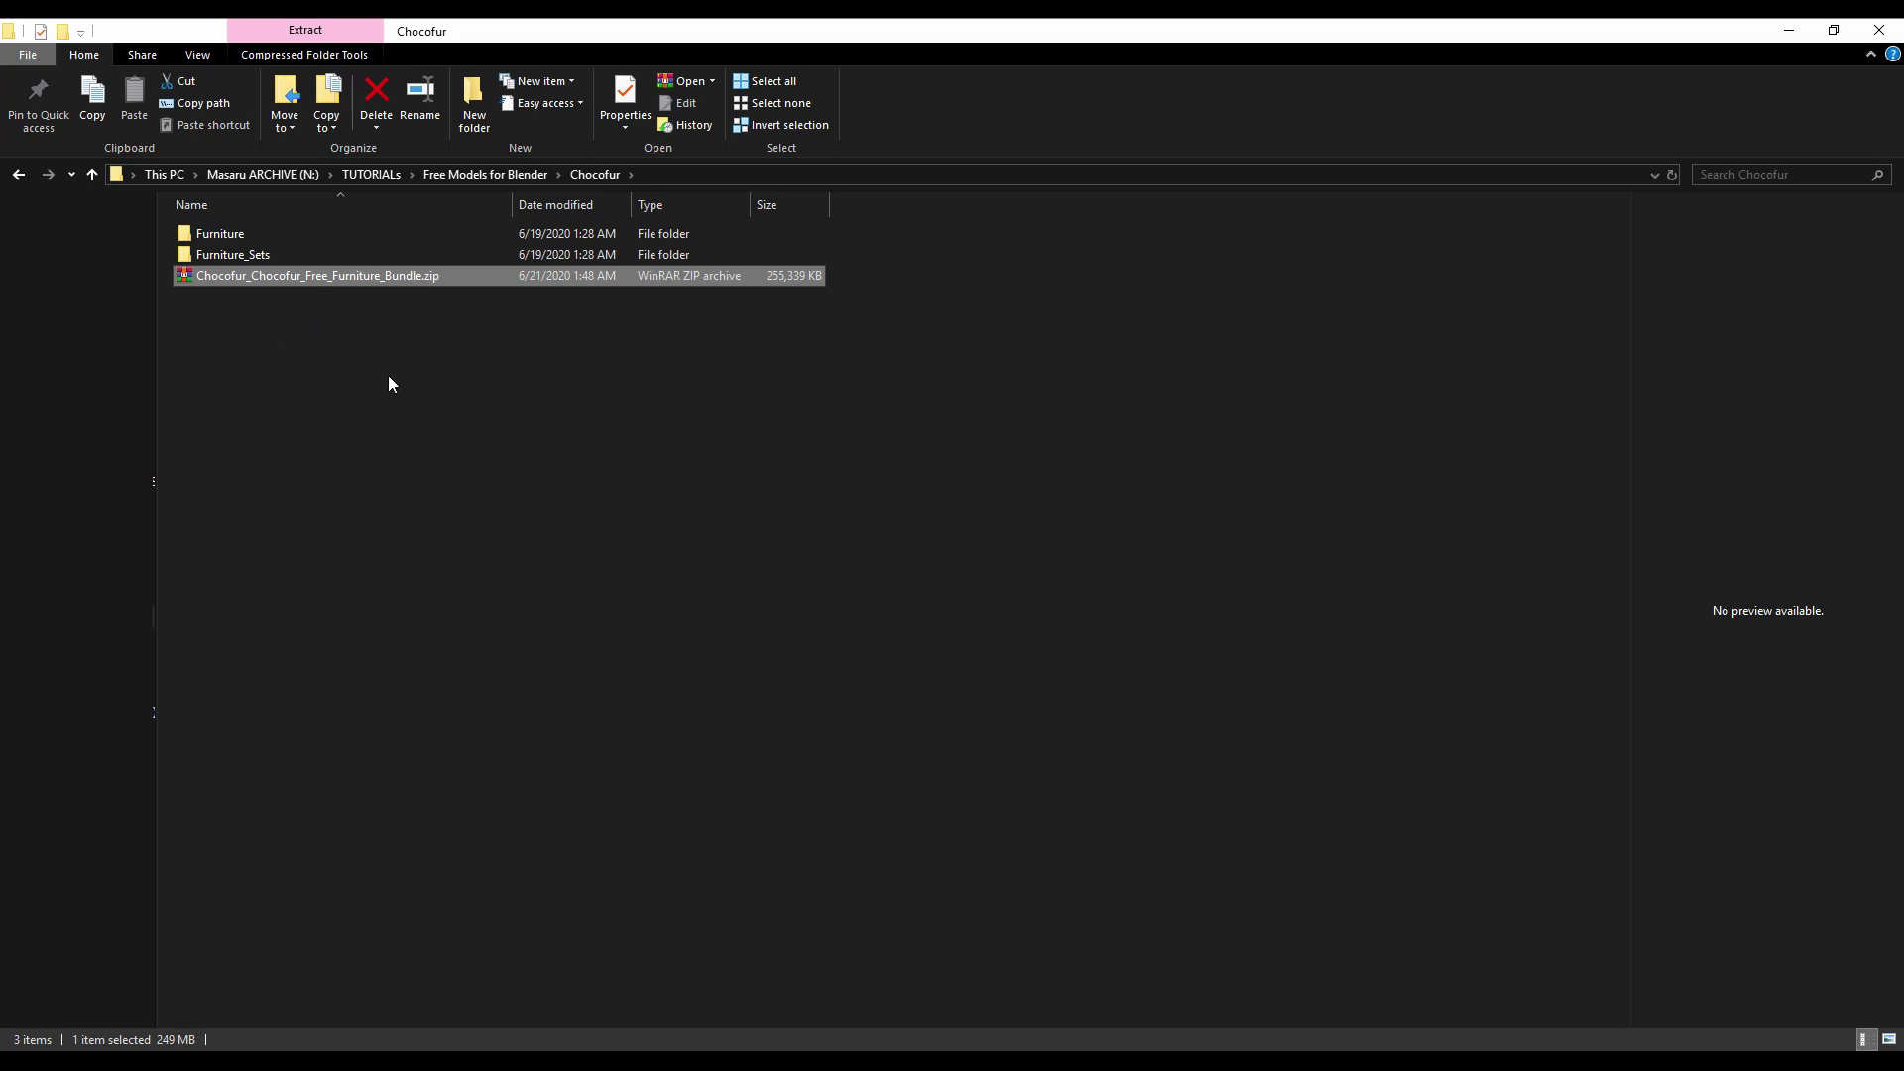
Open Chocofur_Free_01_Wood.blend from the Furniture Lounge folder in Blender and show the chair in material preview shading.
double_click(264, 238)
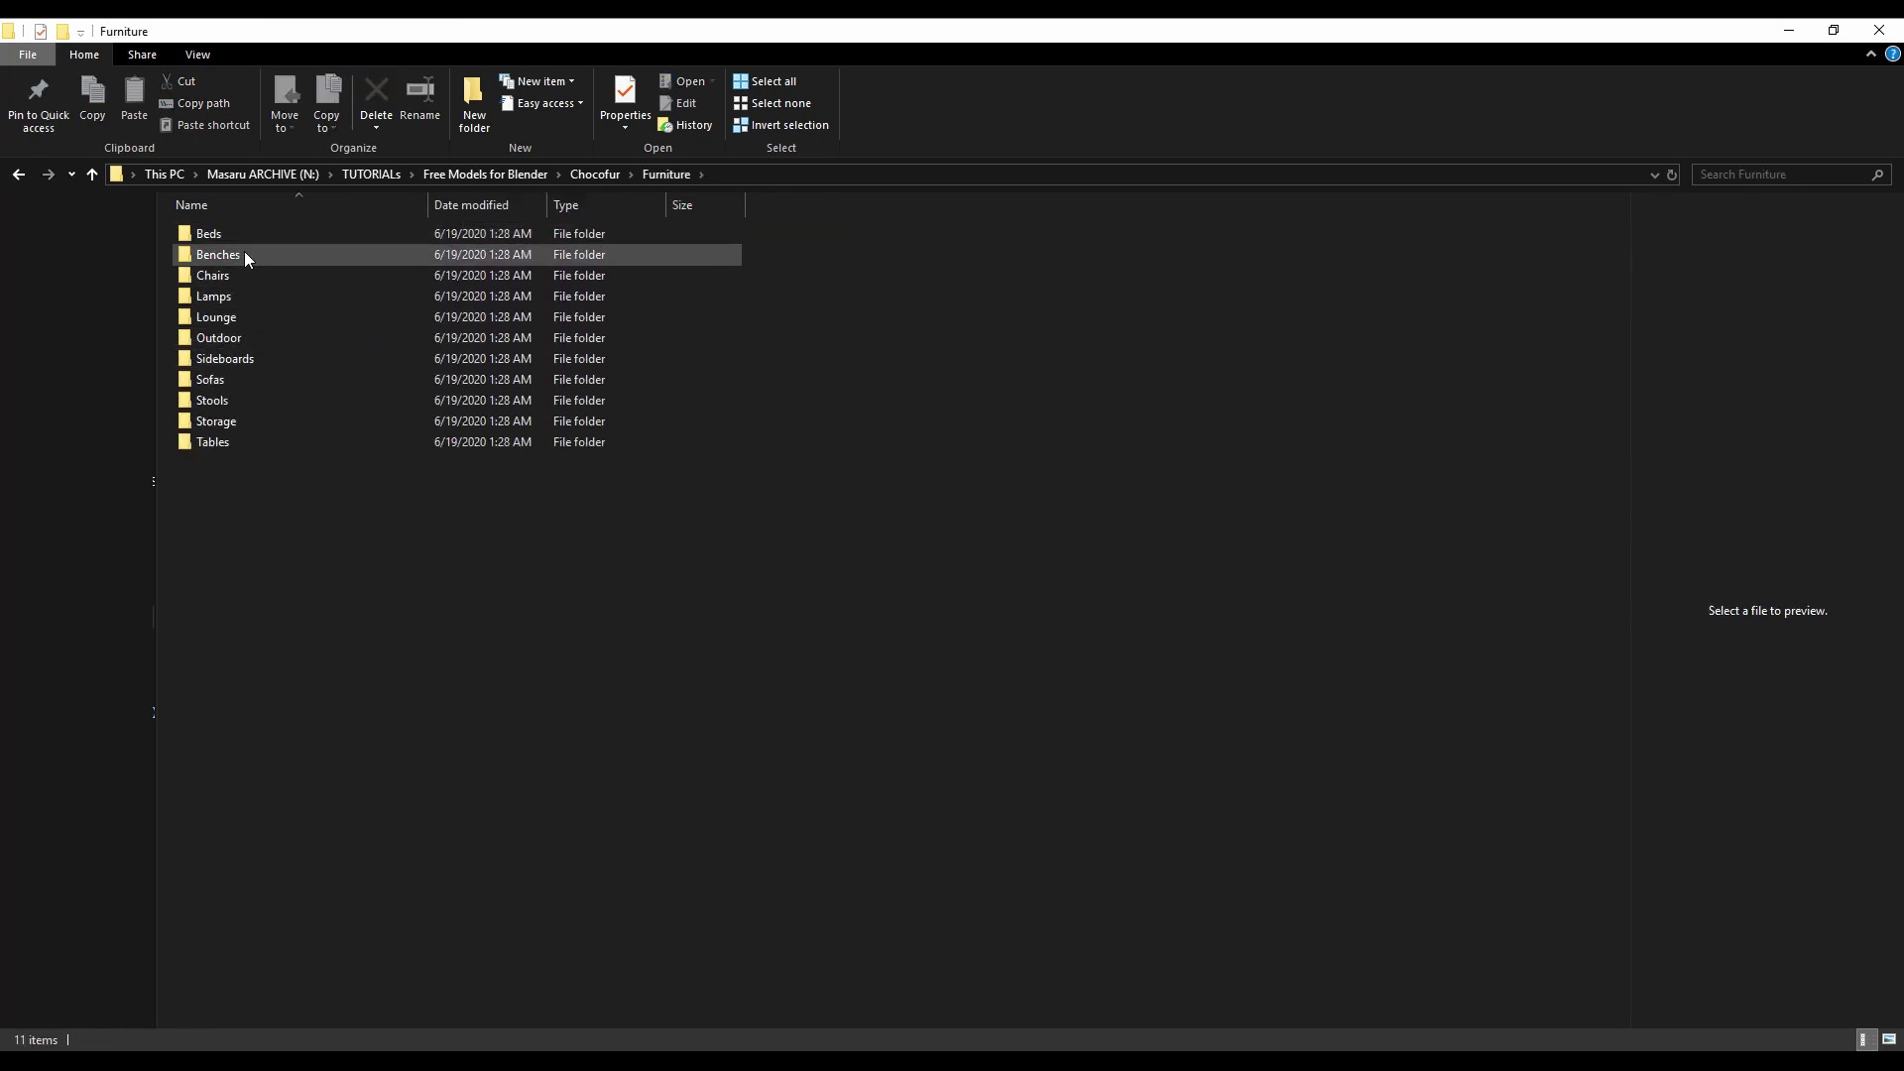
double_click(232, 318)
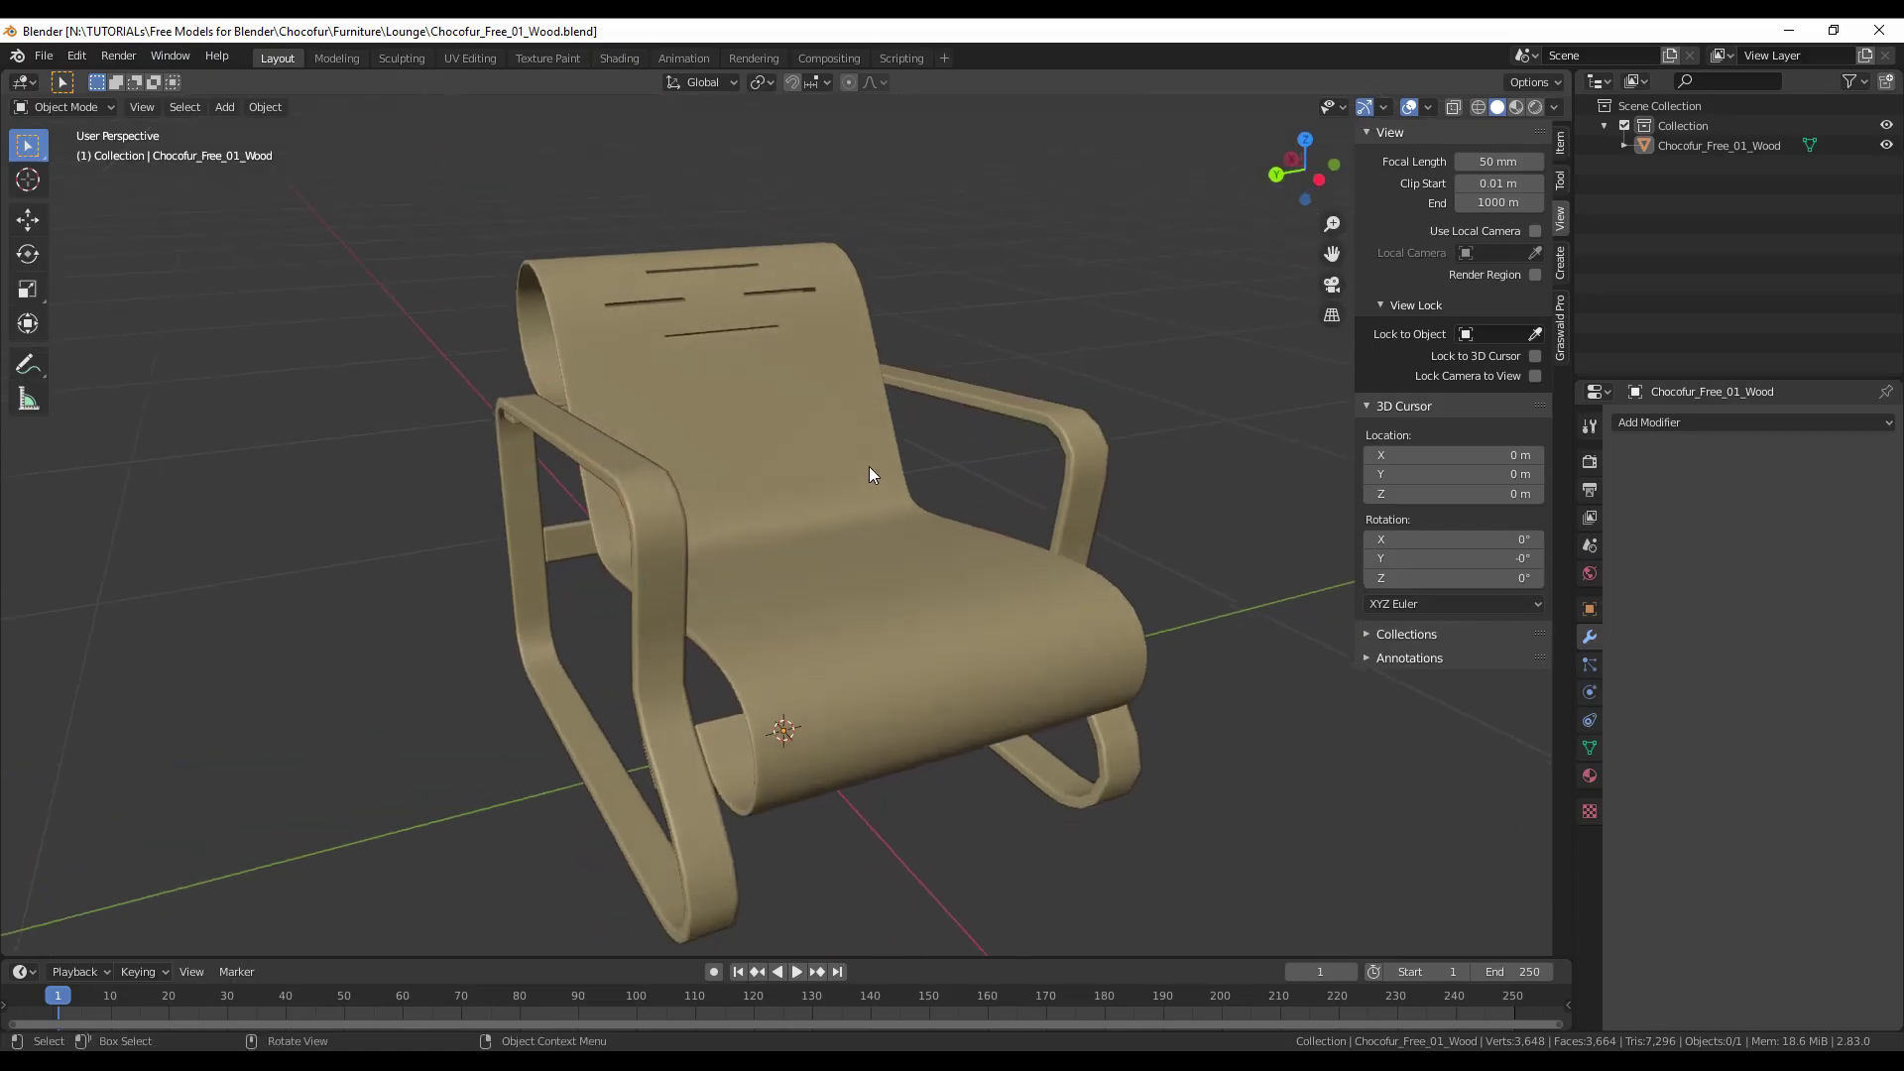
mouse_move(868, 466)
mouse_down()
mouse_move(918, 519)
mouse_move(716, 528)
mouse_move(914, 530)
mouse_move(891, 561)
mouse_move(735, 536)
mouse_up()
key(z)
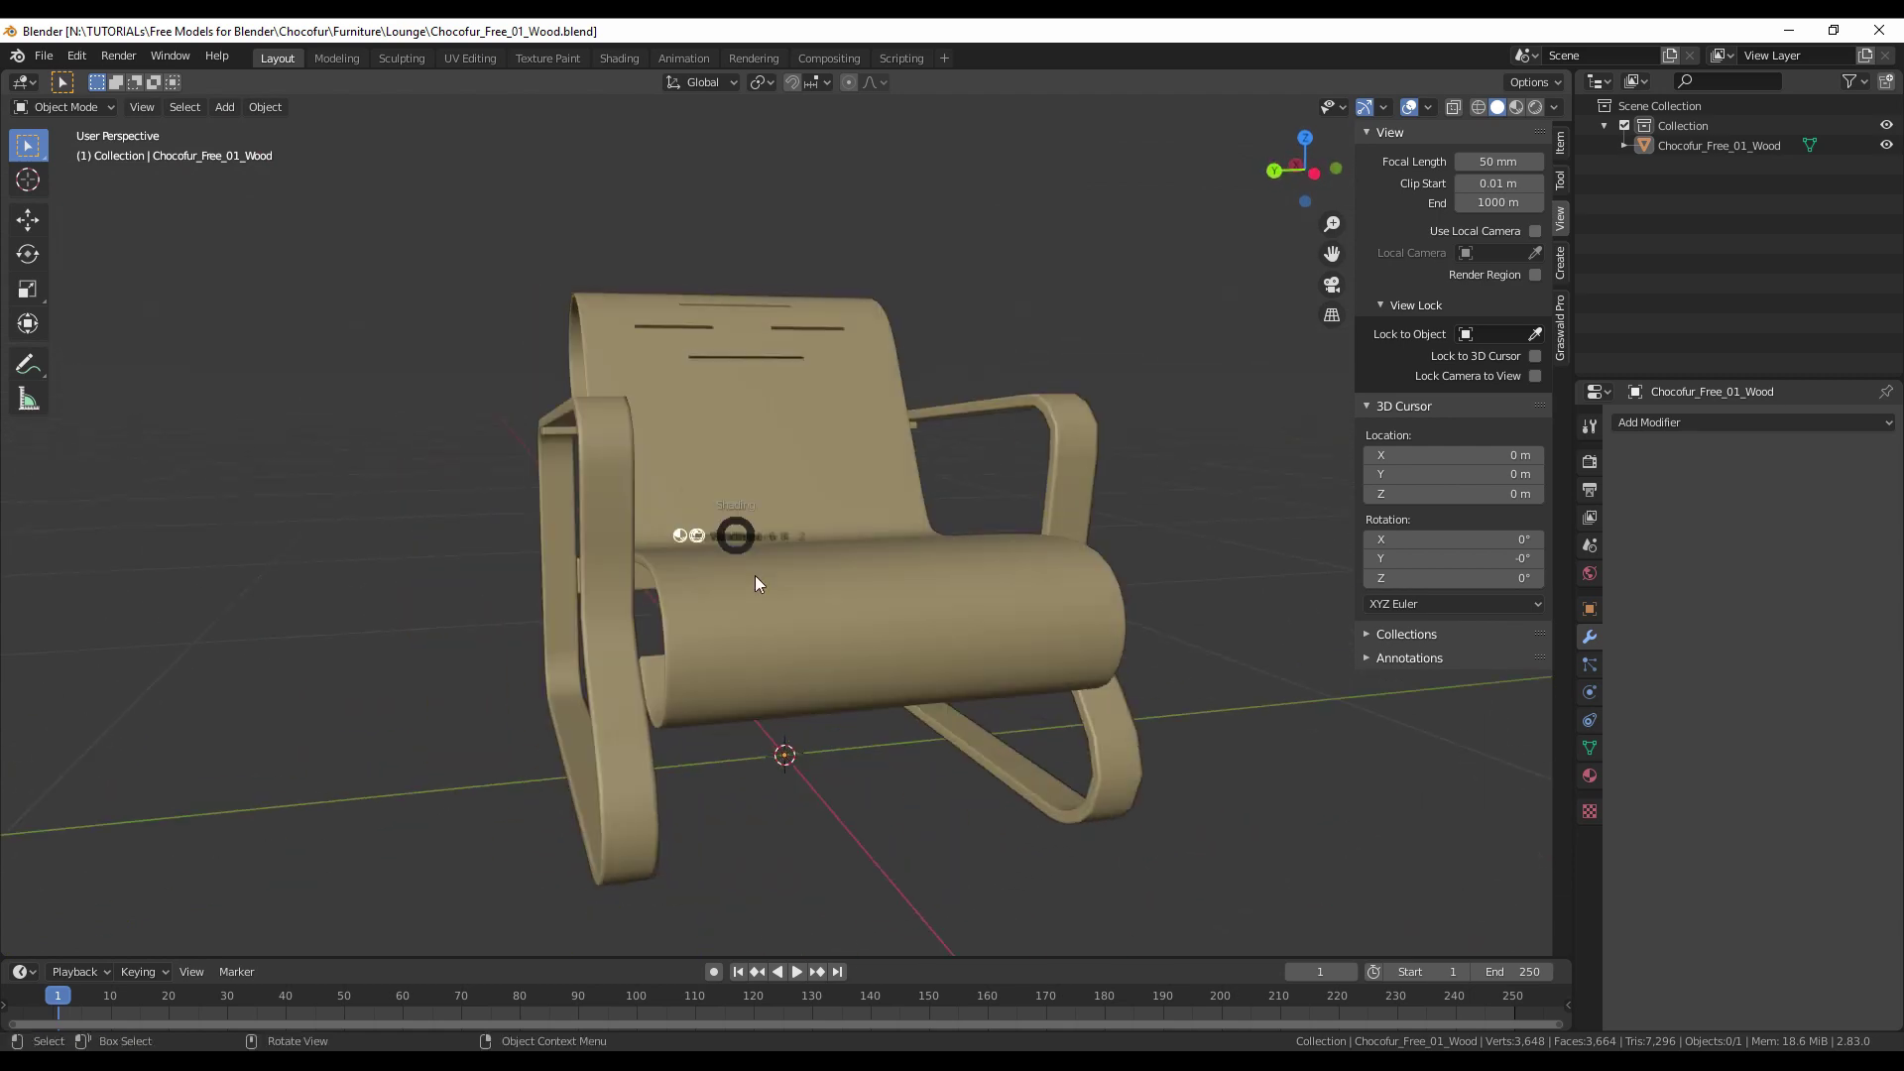
click(743, 652)
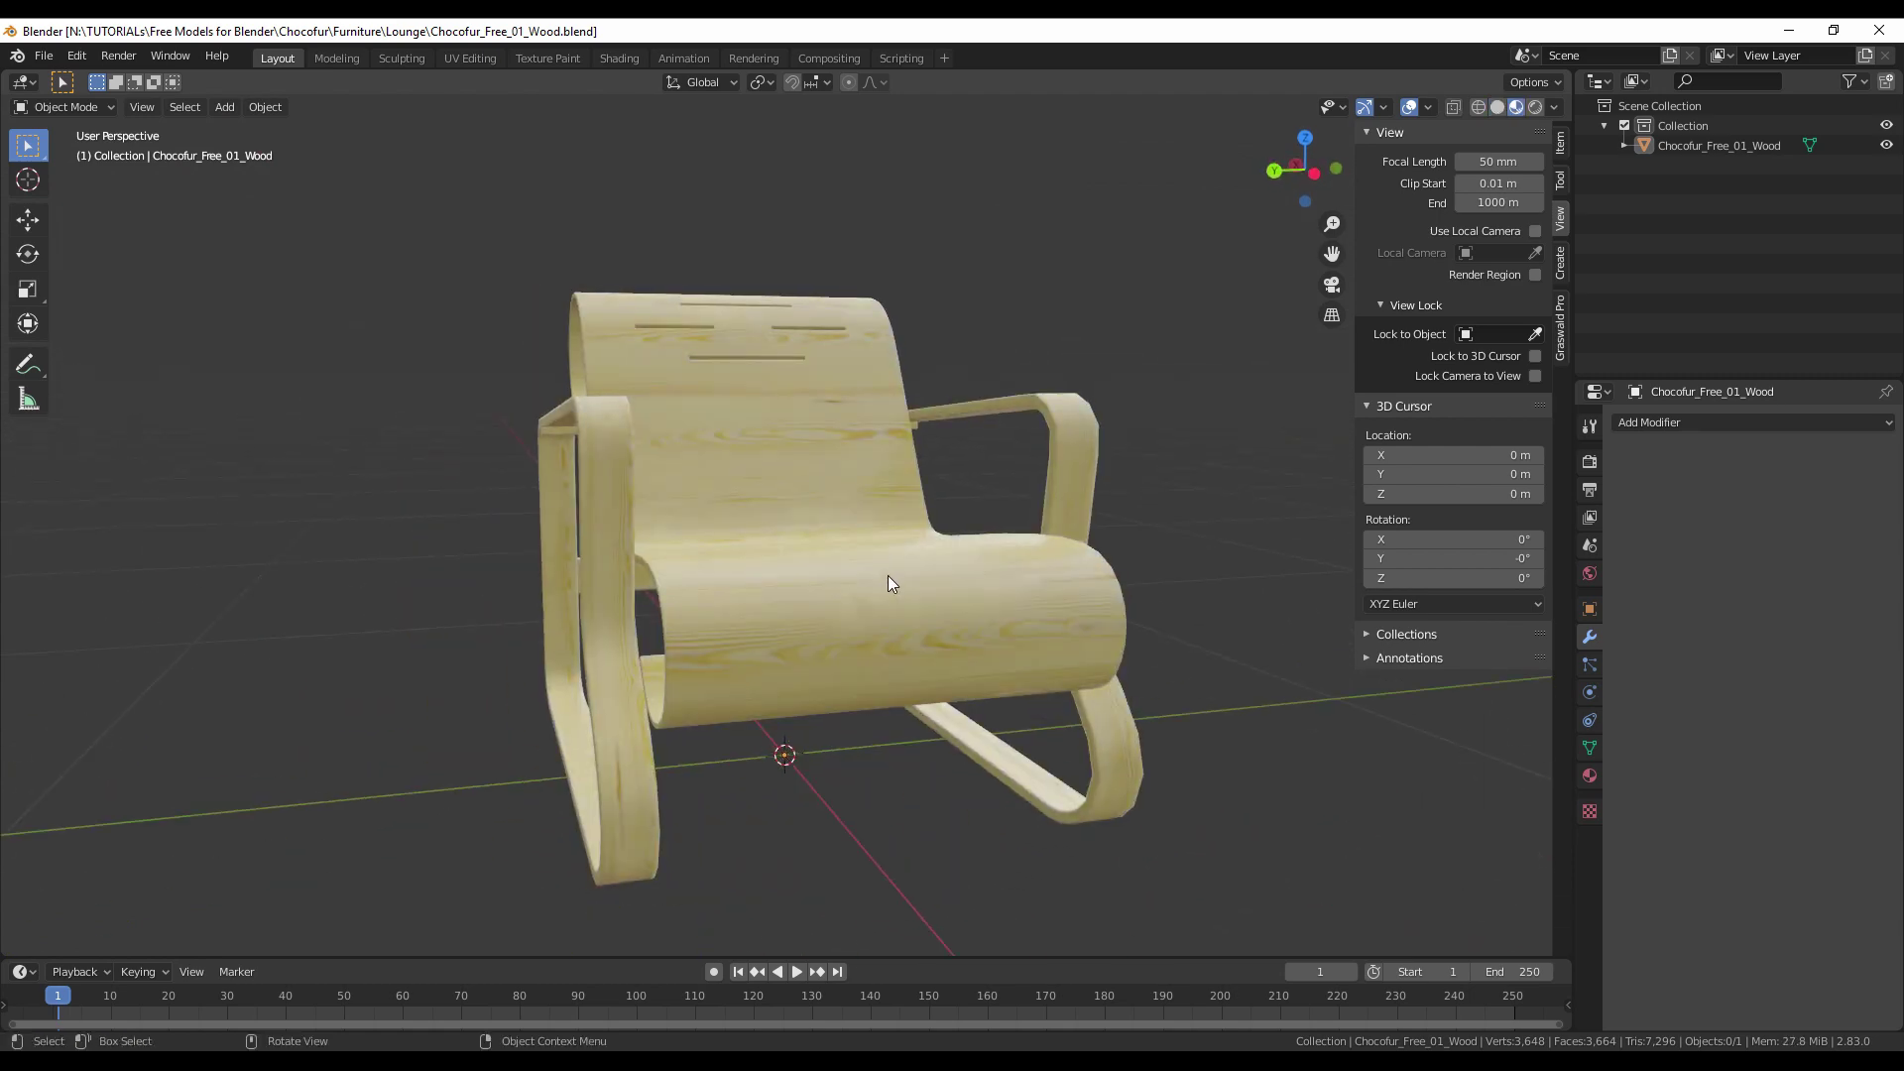
Examine the wooden lounge chair and the cushioned armchair in Chocofur_Free_25_Fabrics.blend from several angles.
mouse_move(894, 568)
mouse_down()
mouse_move(687, 598)
mouse_move(616, 543)
mouse_move(881, 561)
mouse_up()
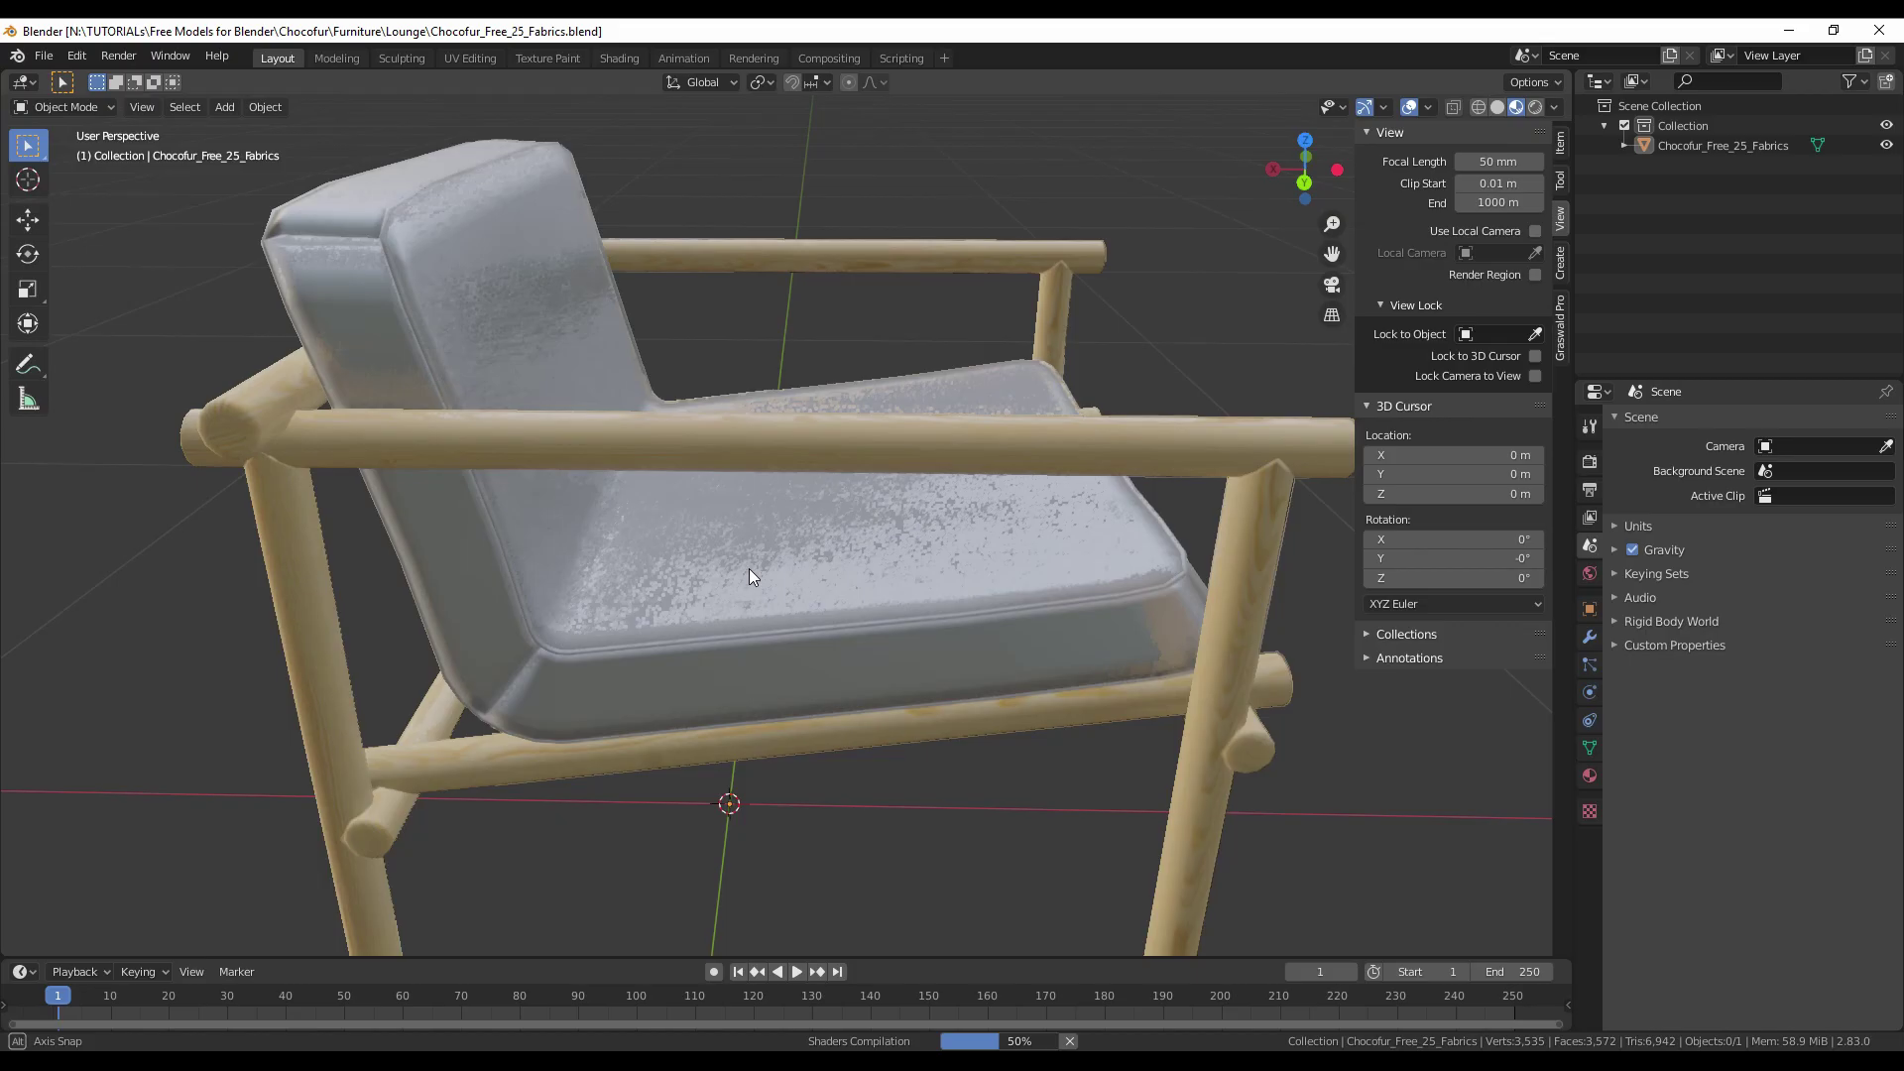
mouse_move(748, 568)
mouse_down()
mouse_move(797, 561)
mouse_move(708, 591)
mouse_move(531, 539)
mouse_move(625, 539)
mouse_up()
key(z)
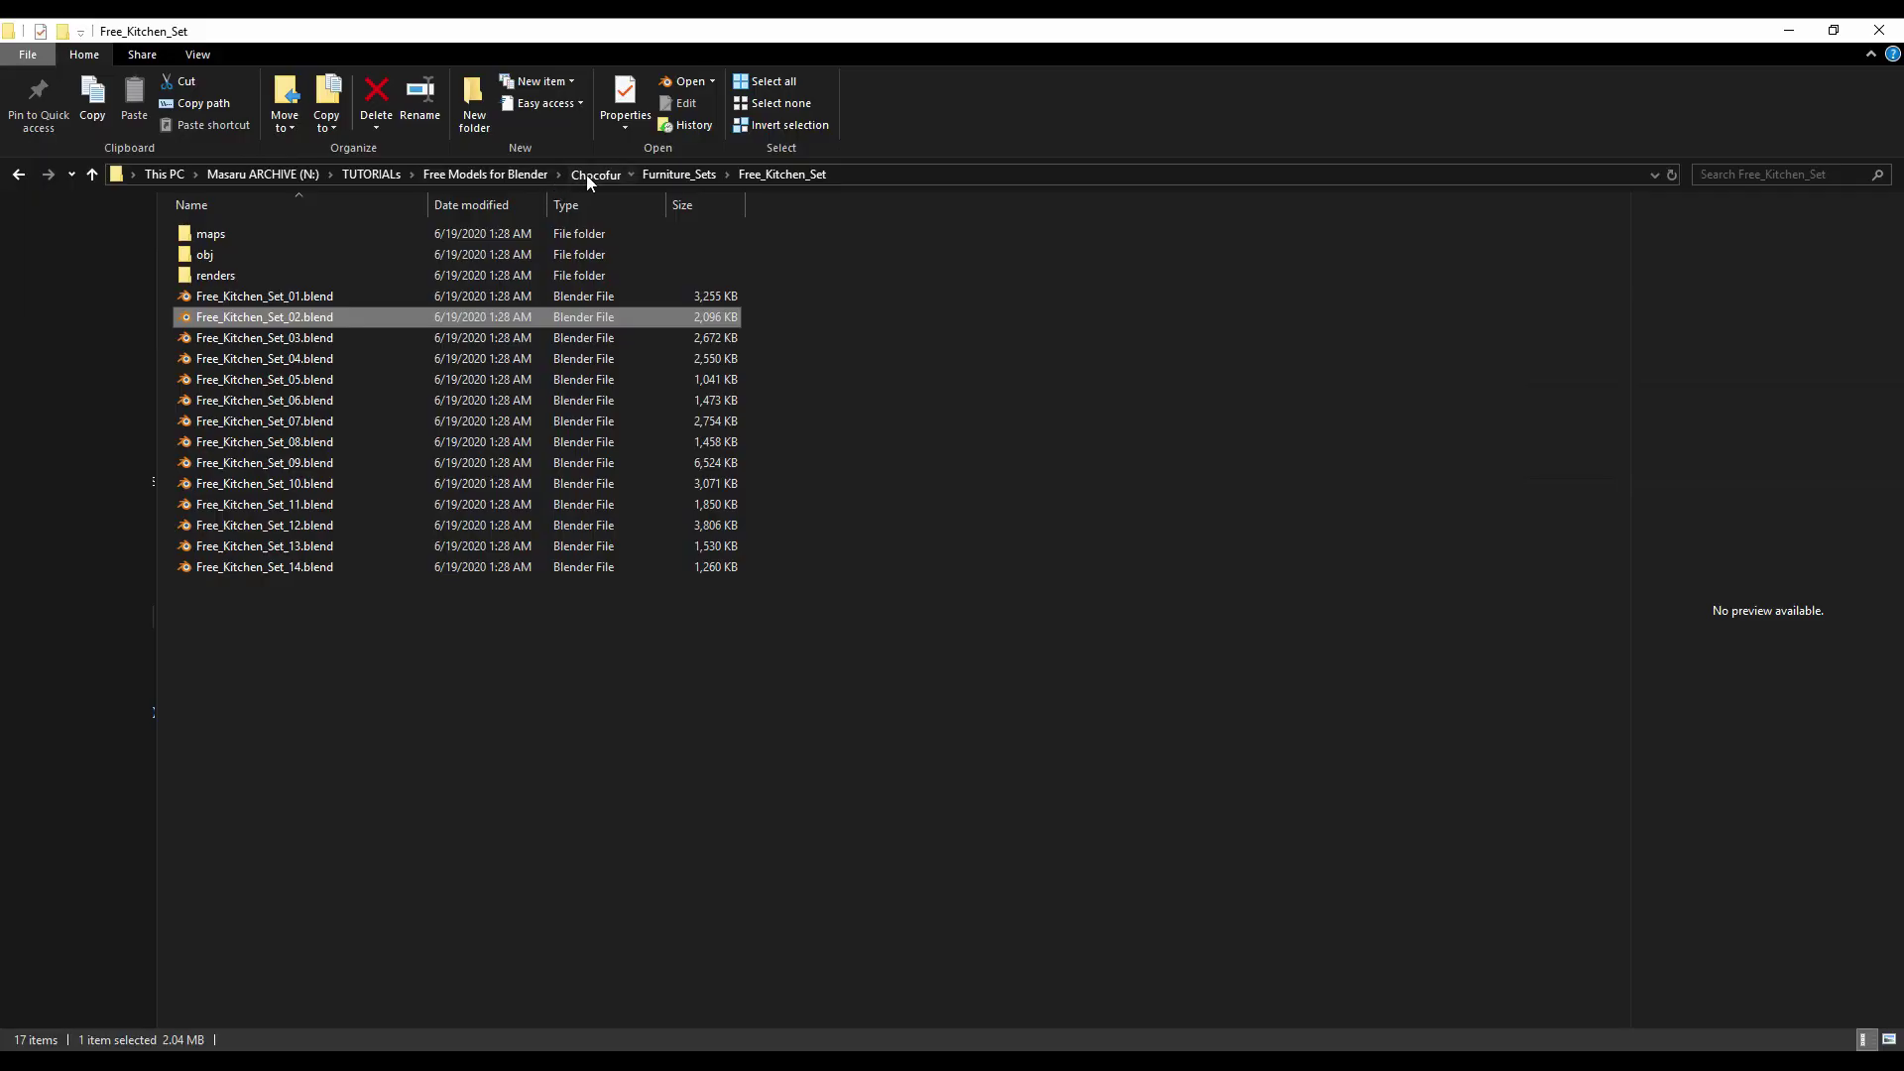
Return to the Free Models for Blender folder and look over the 3dsky, Turbosquid and CGtrader folders.
click(587, 175)
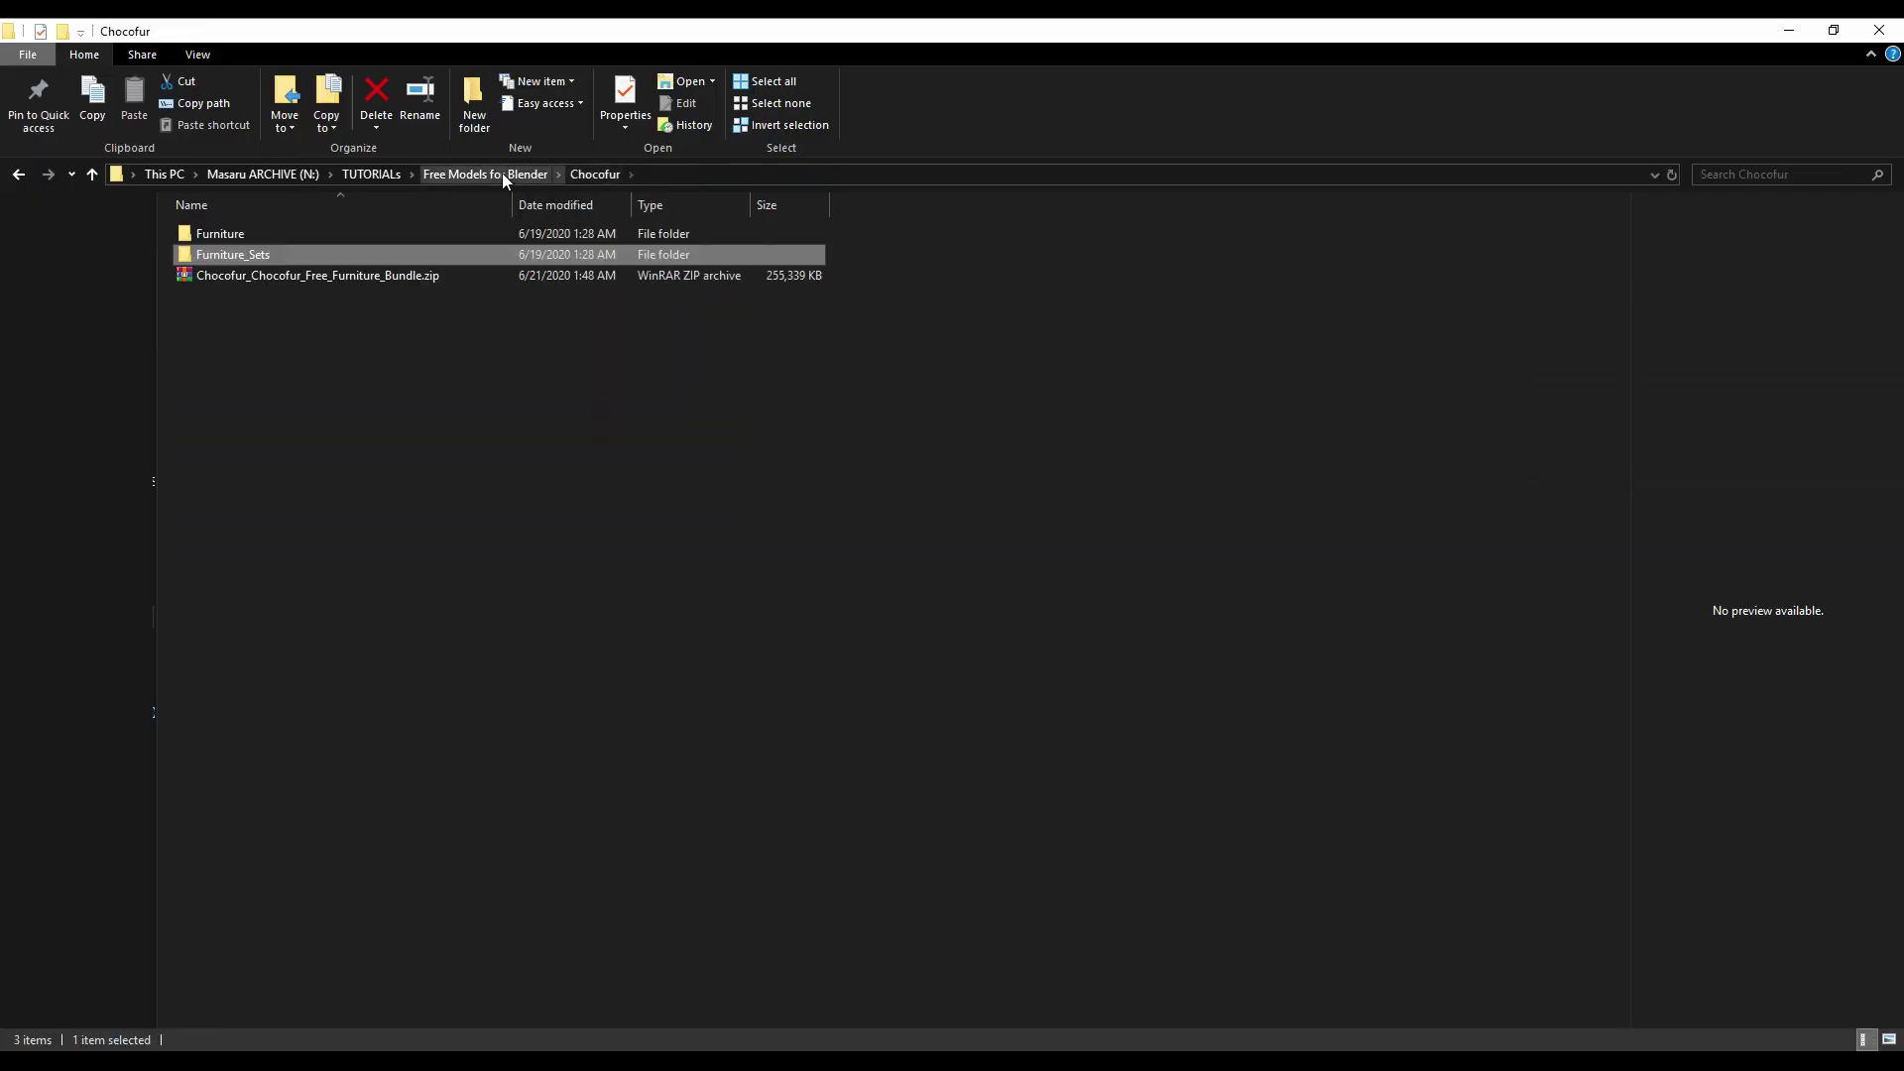
click(502, 173)
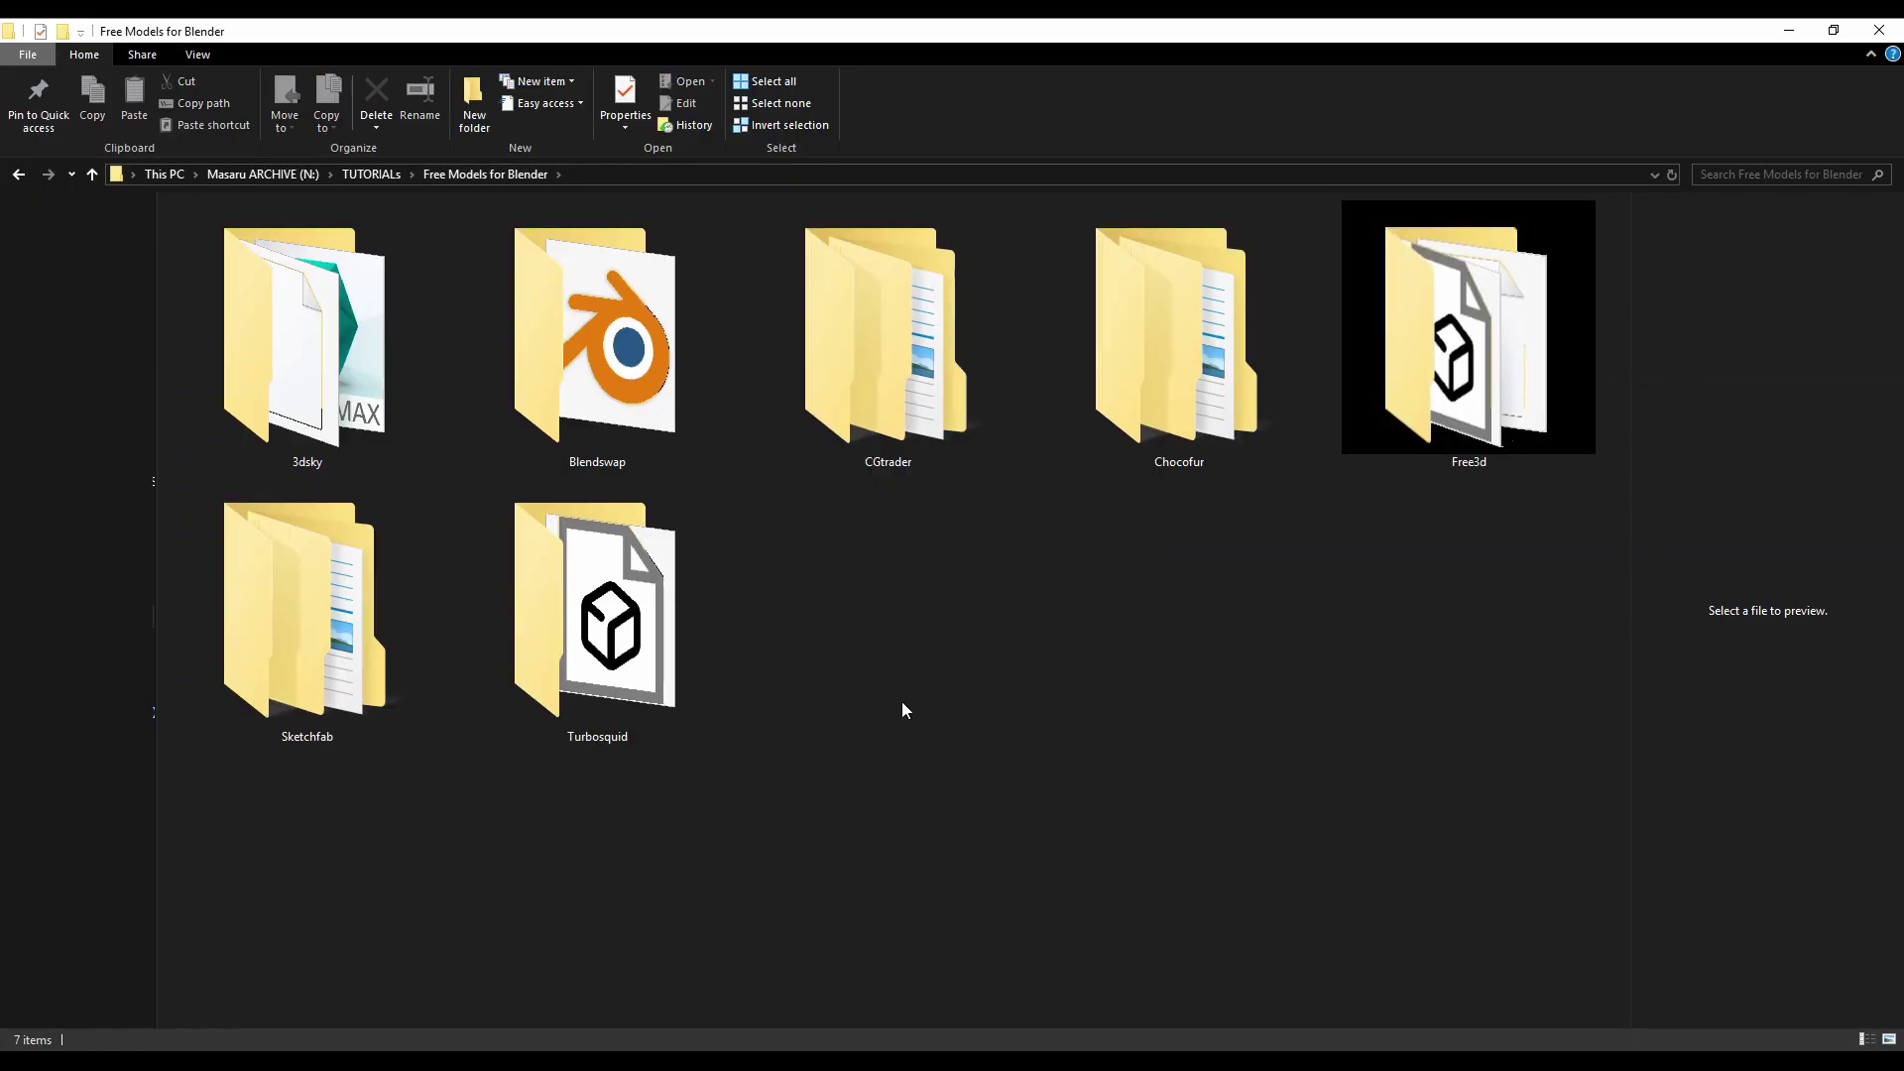
click(238, 407)
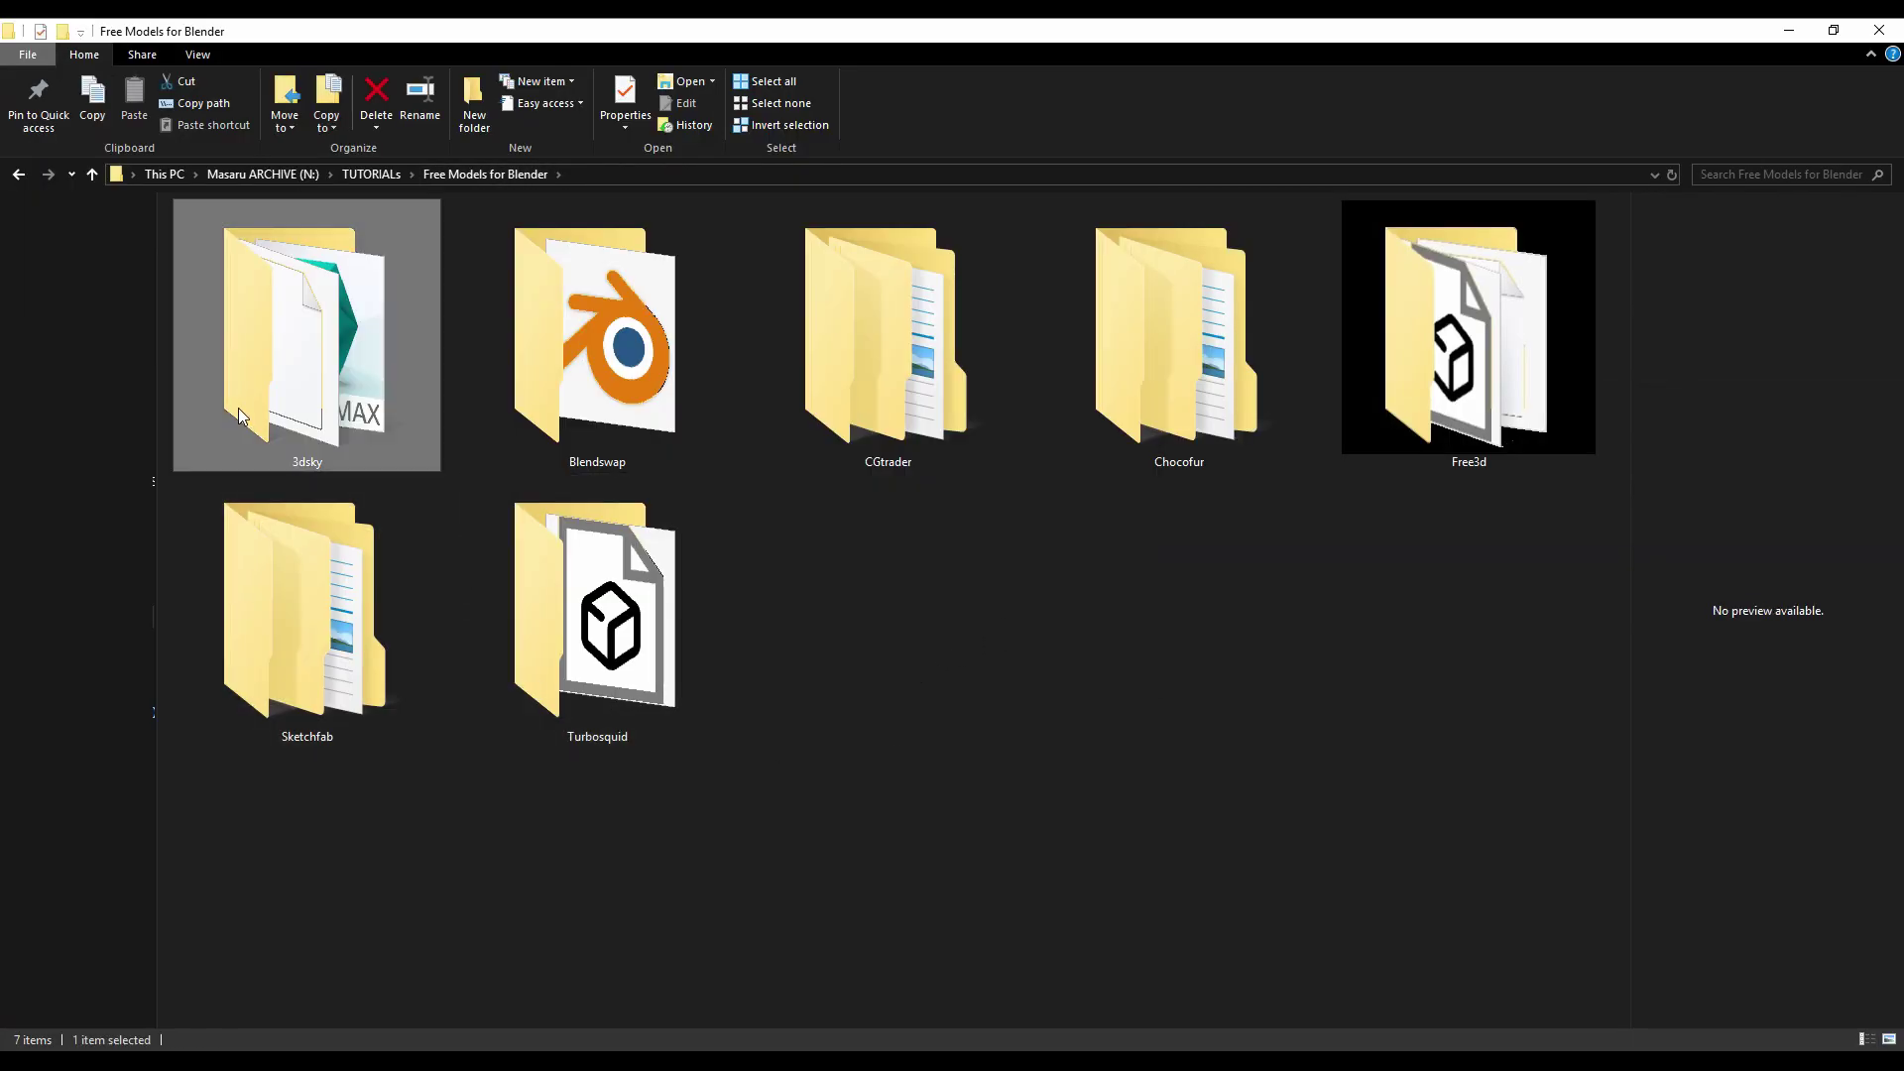
click(416, 650)
click(543, 643)
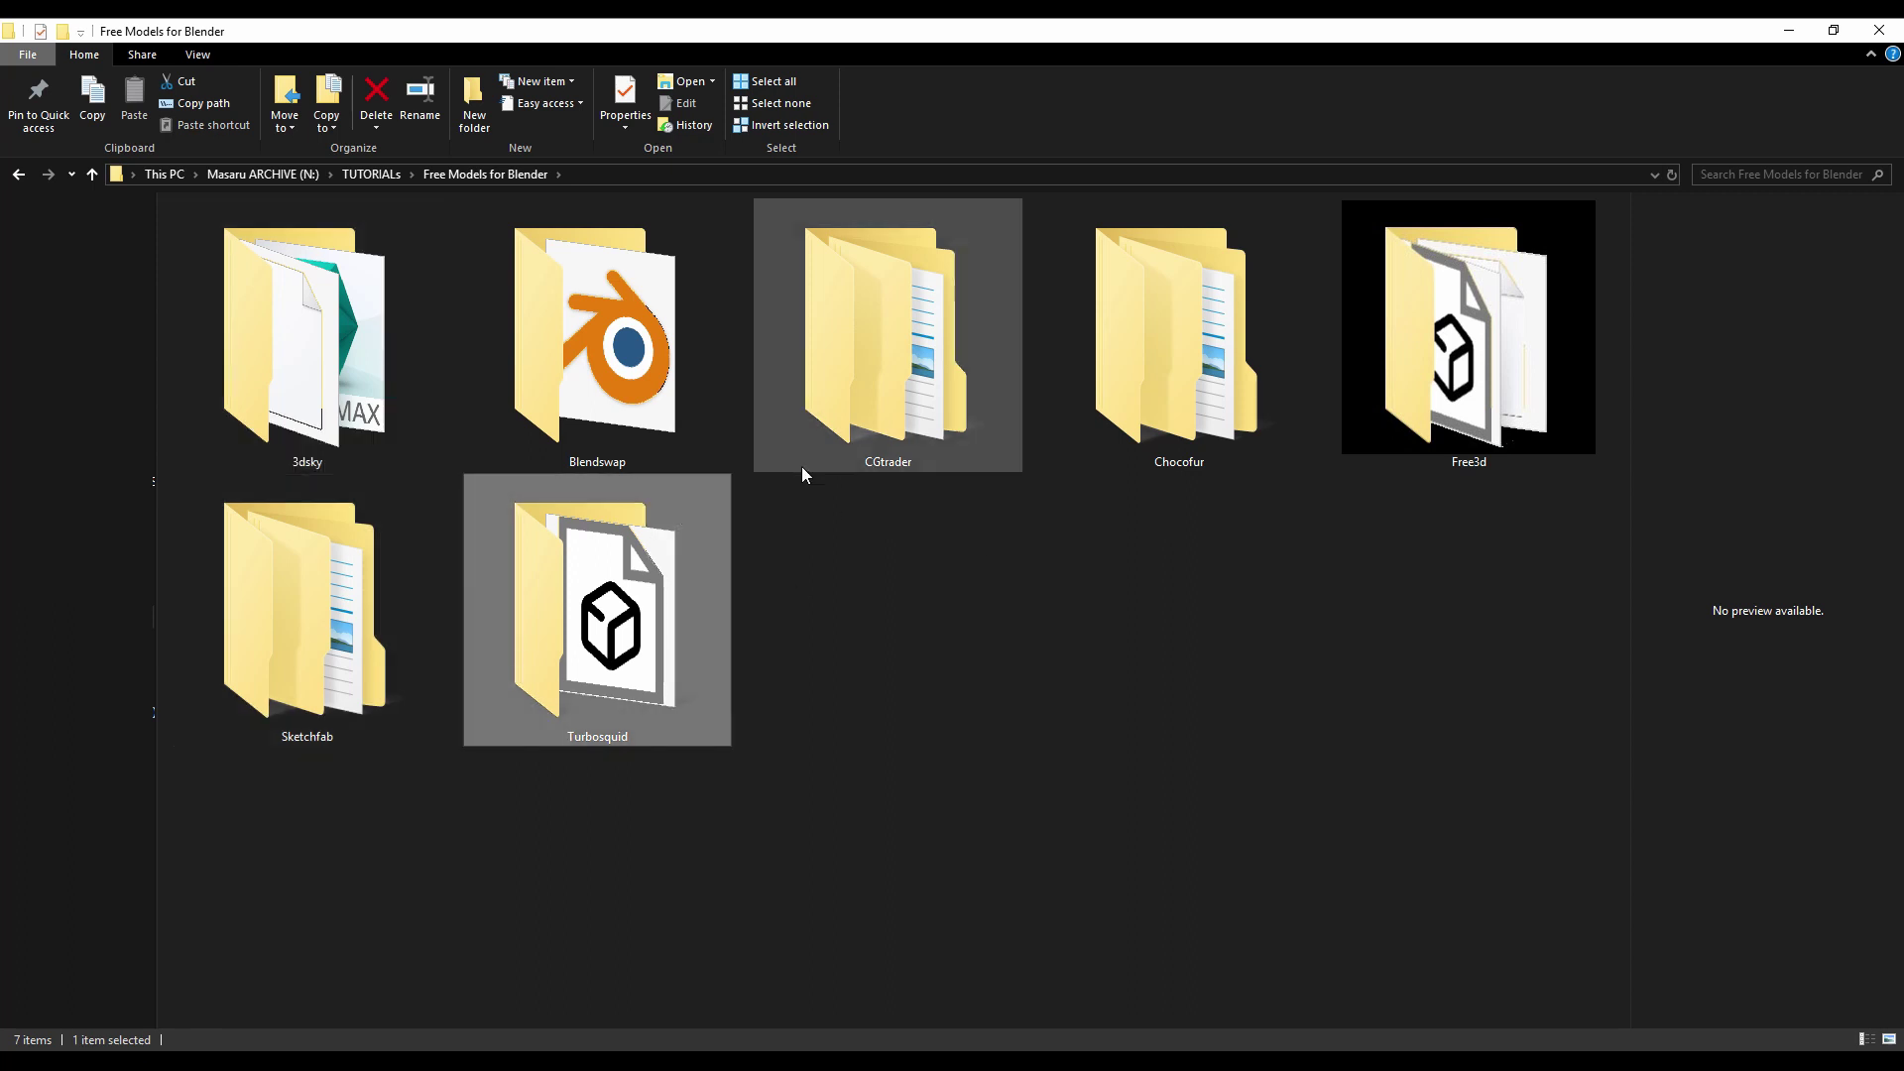
click(901, 437)
click(981, 670)
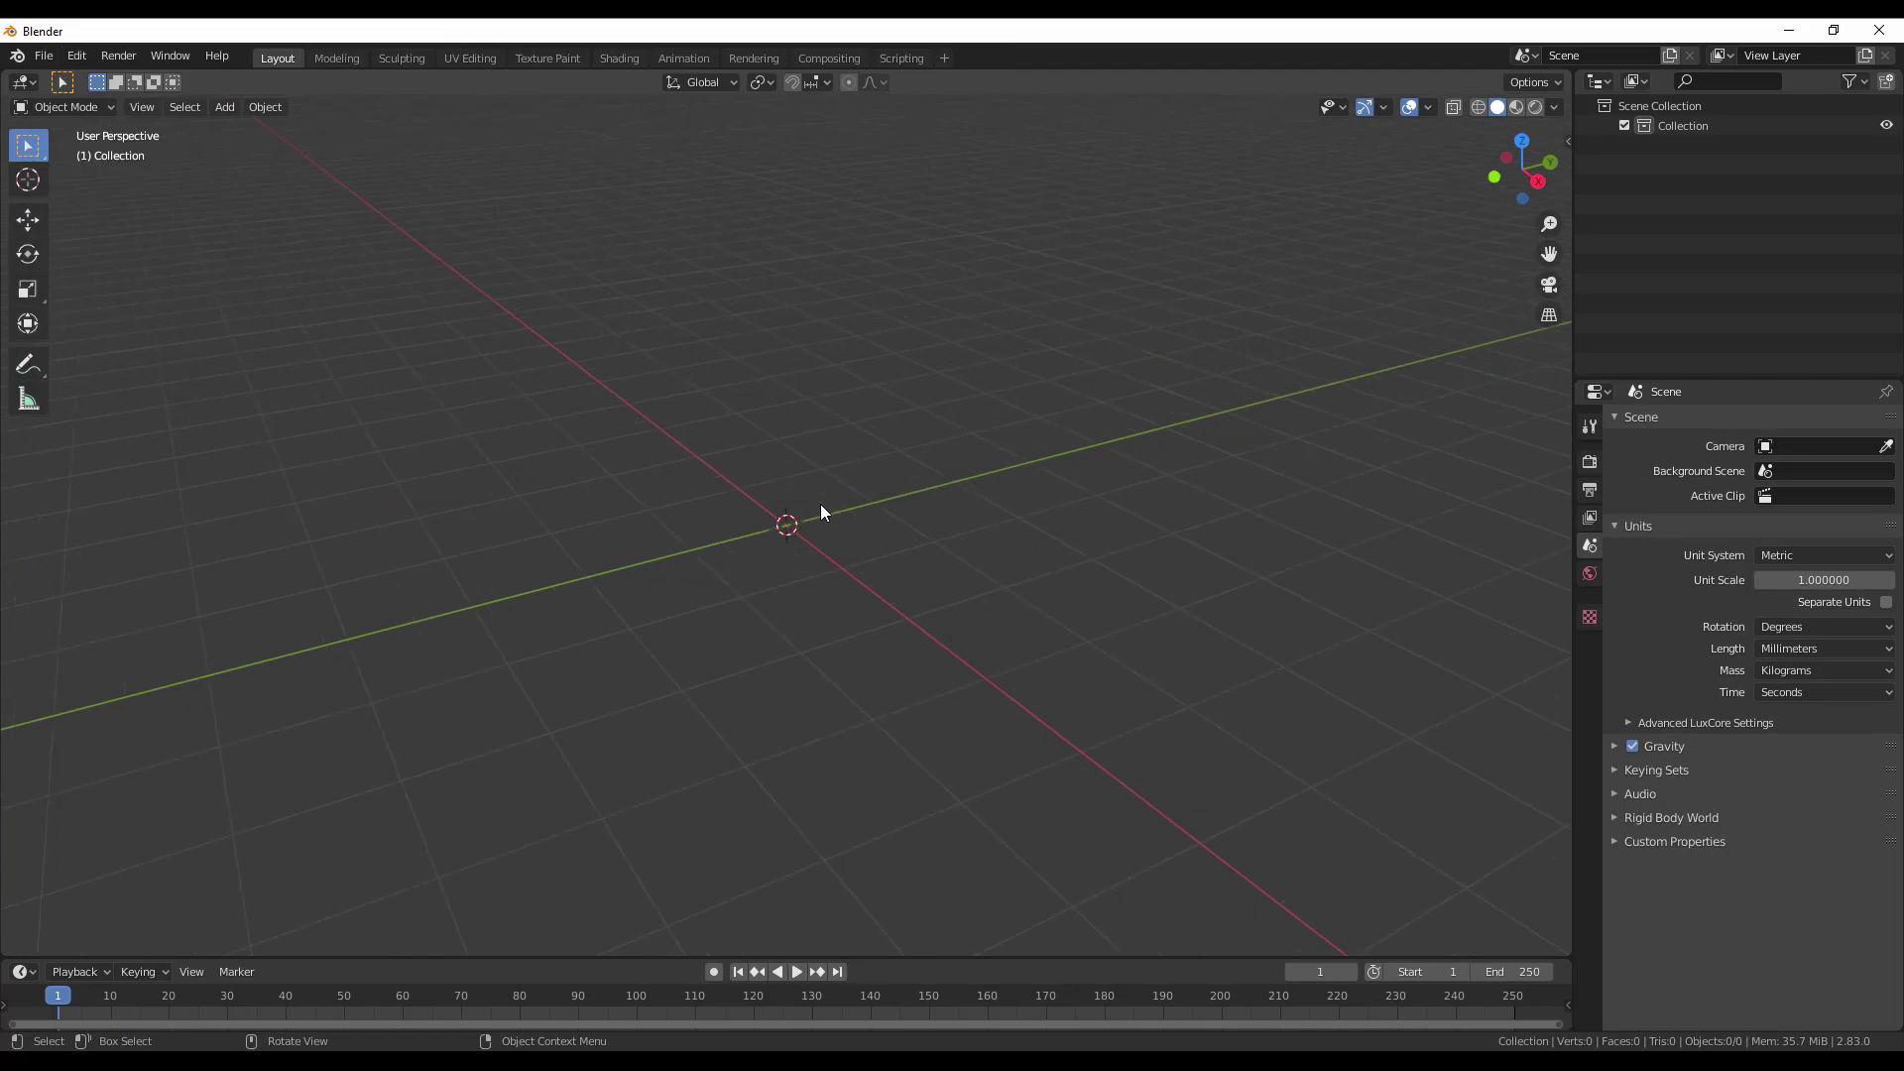
Switch to an empty Blender scene and review the file formats available for import.
click(59, 61)
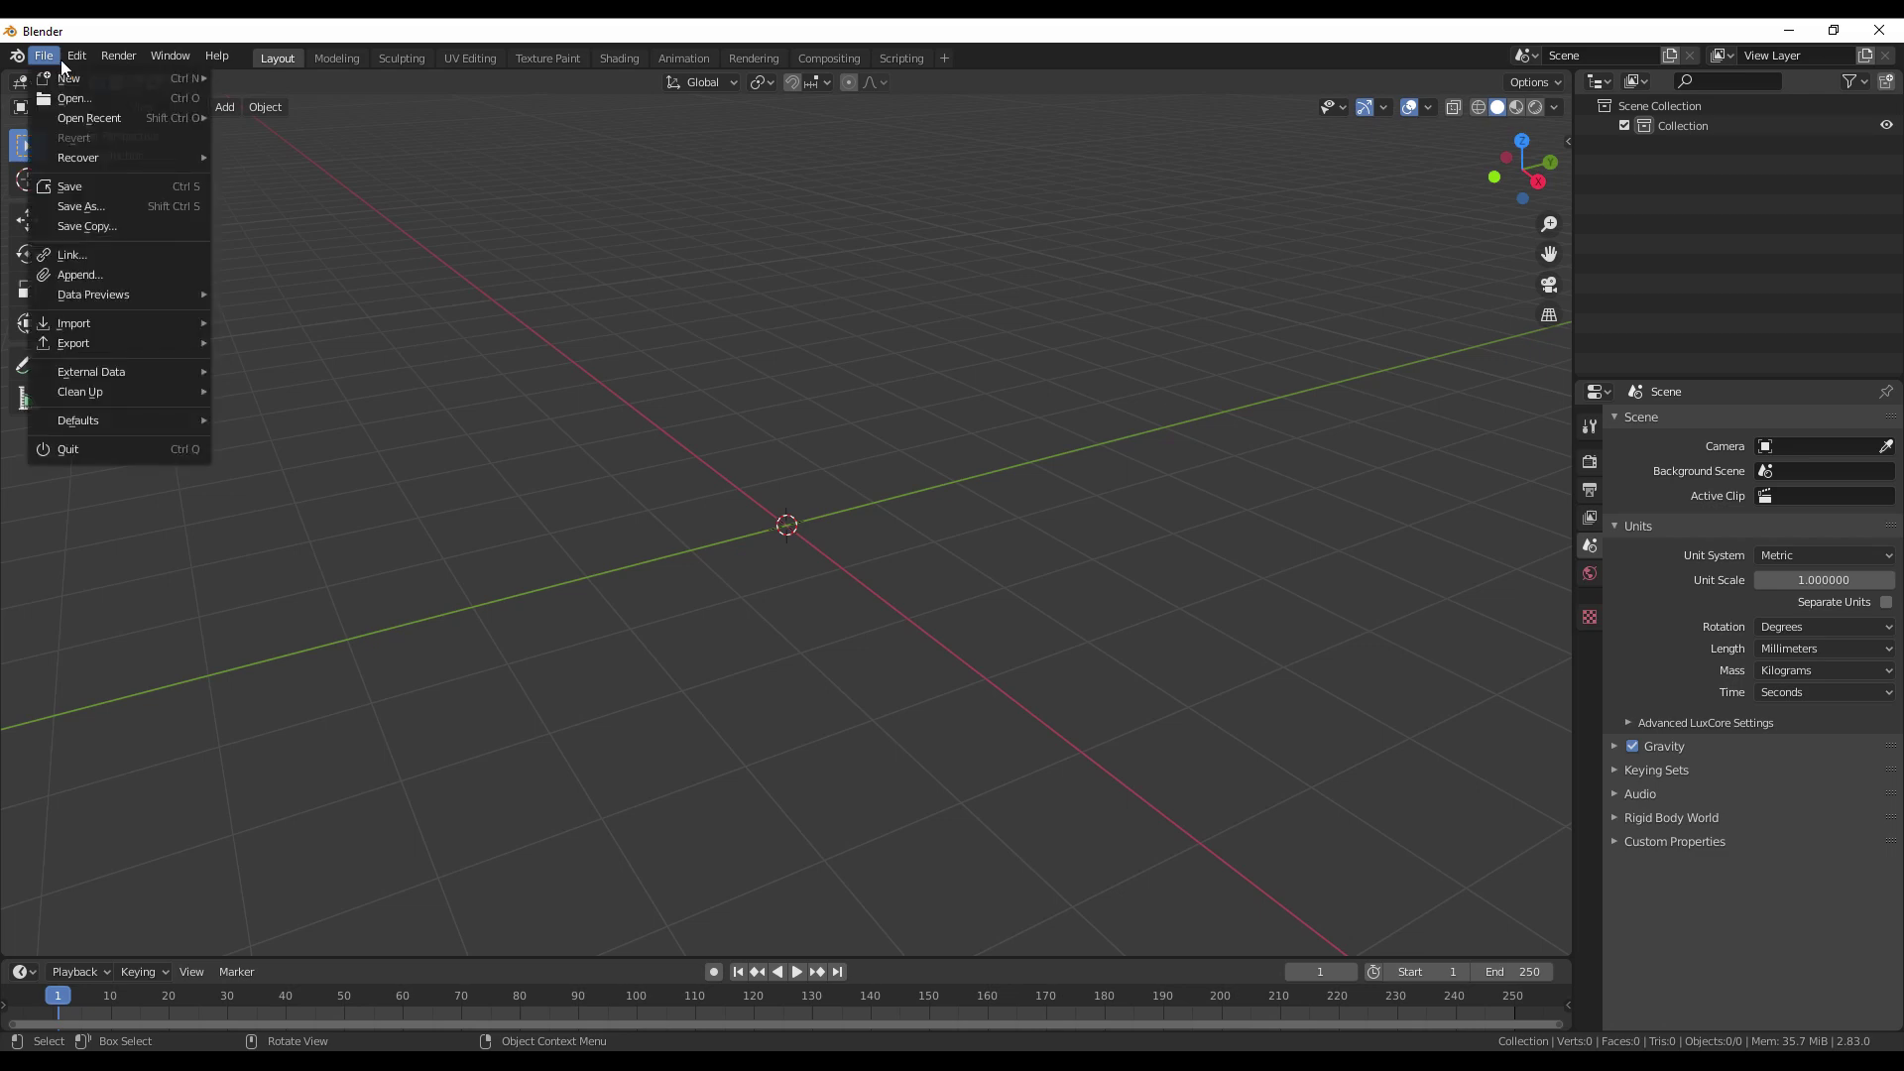
mouse_move(109, 329)
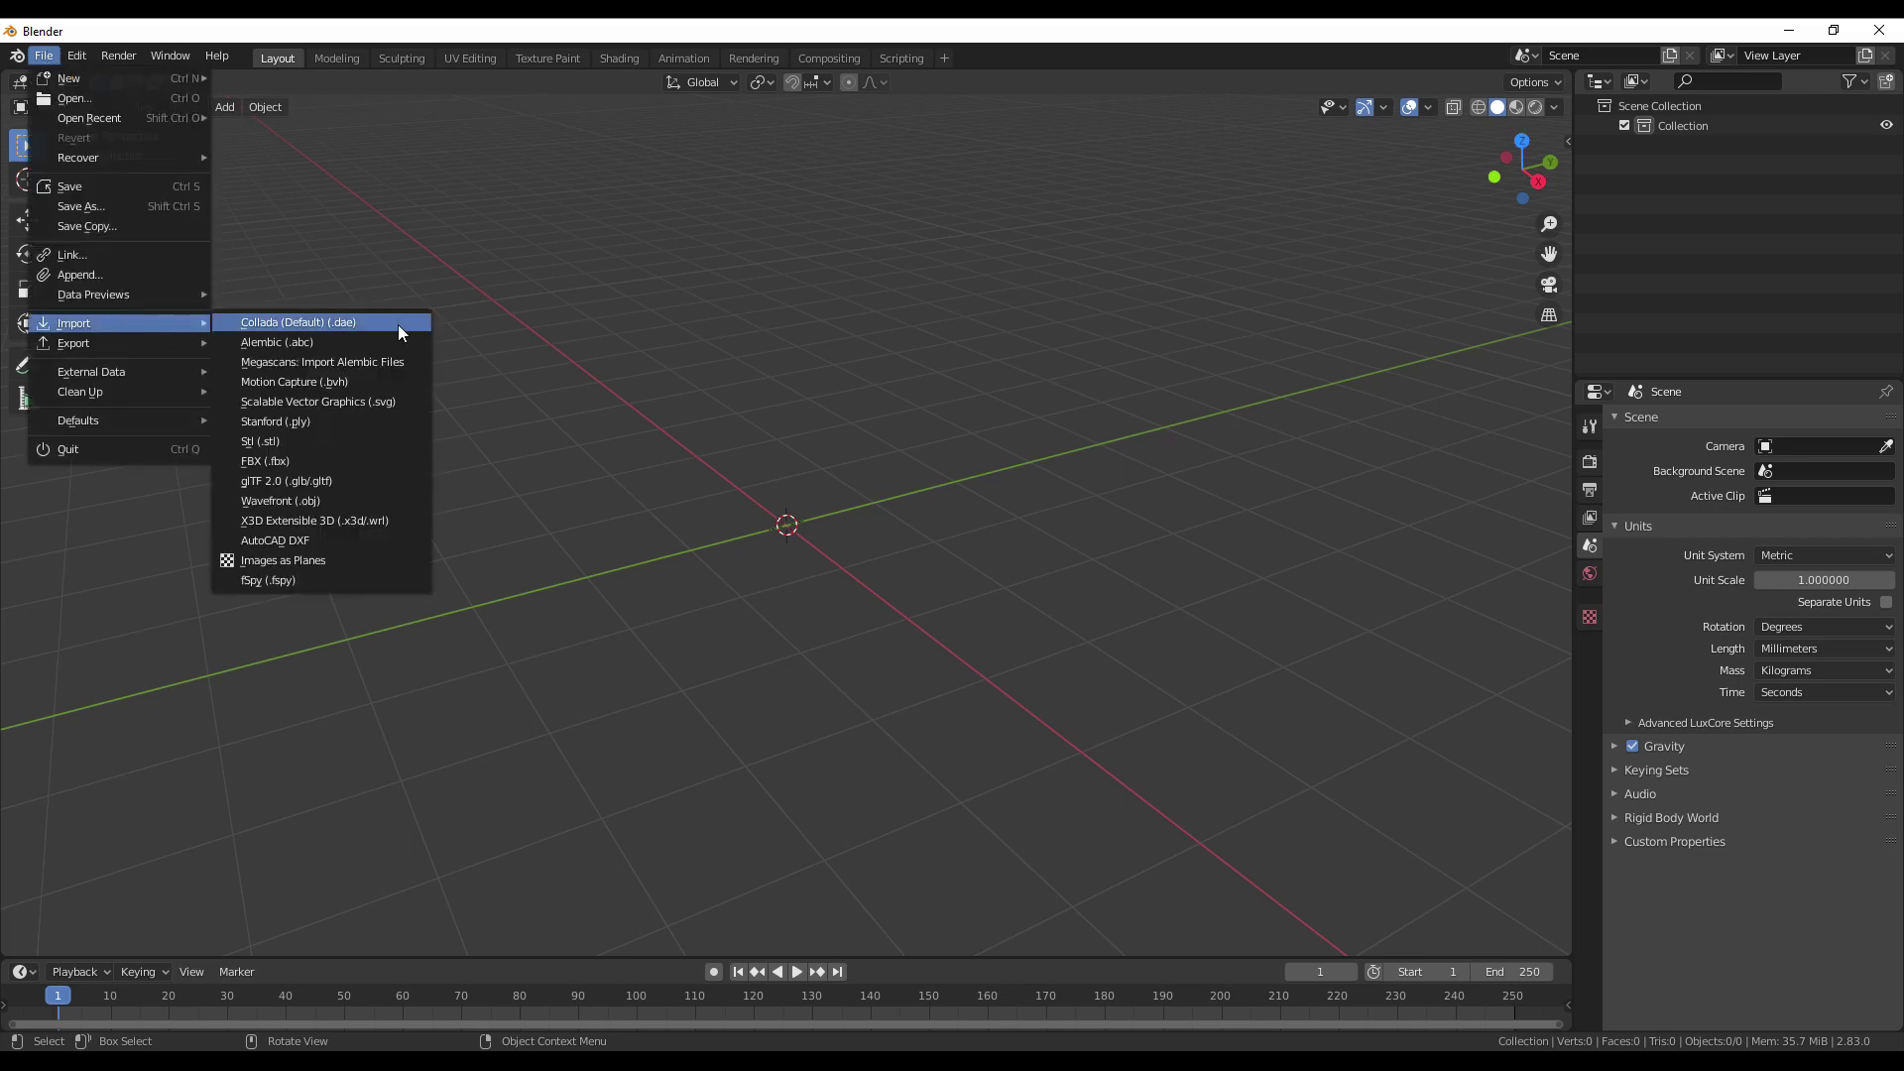
key(Escape)
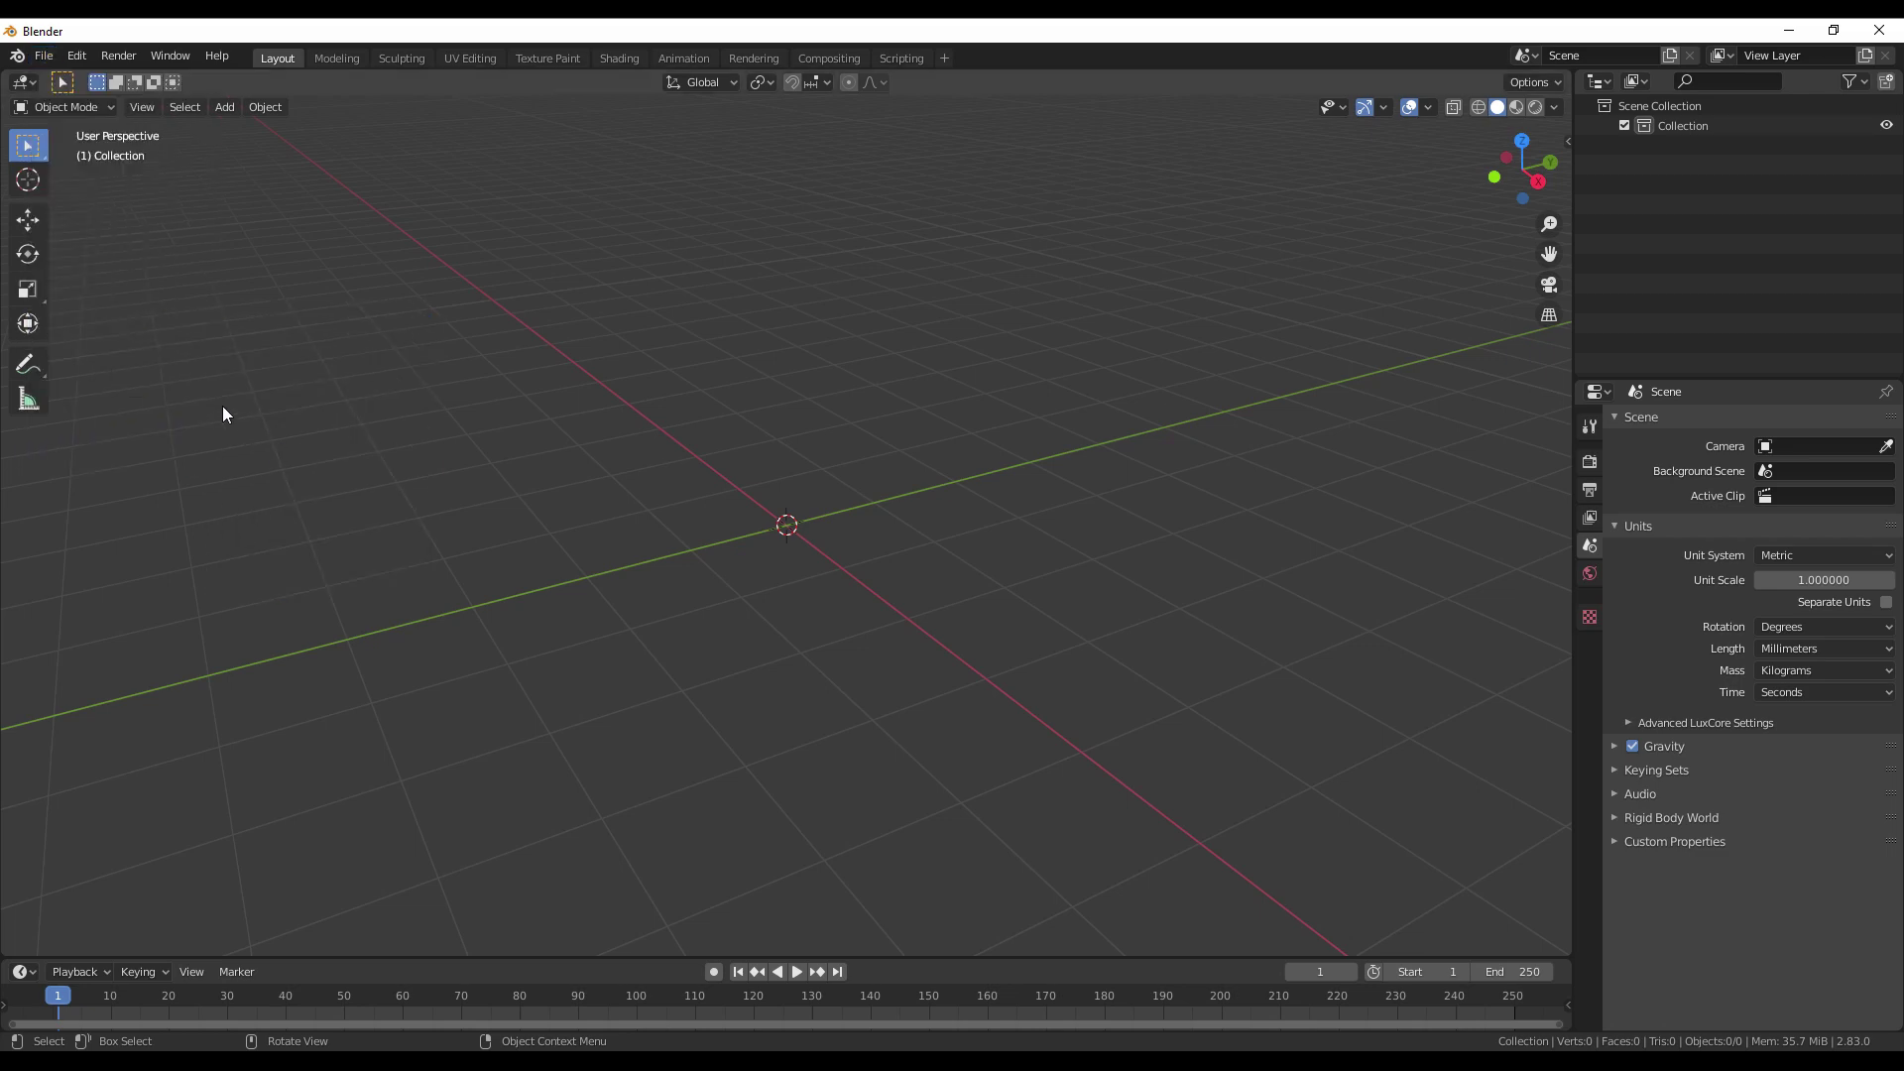
click(44, 57)
mouse_move(141, 324)
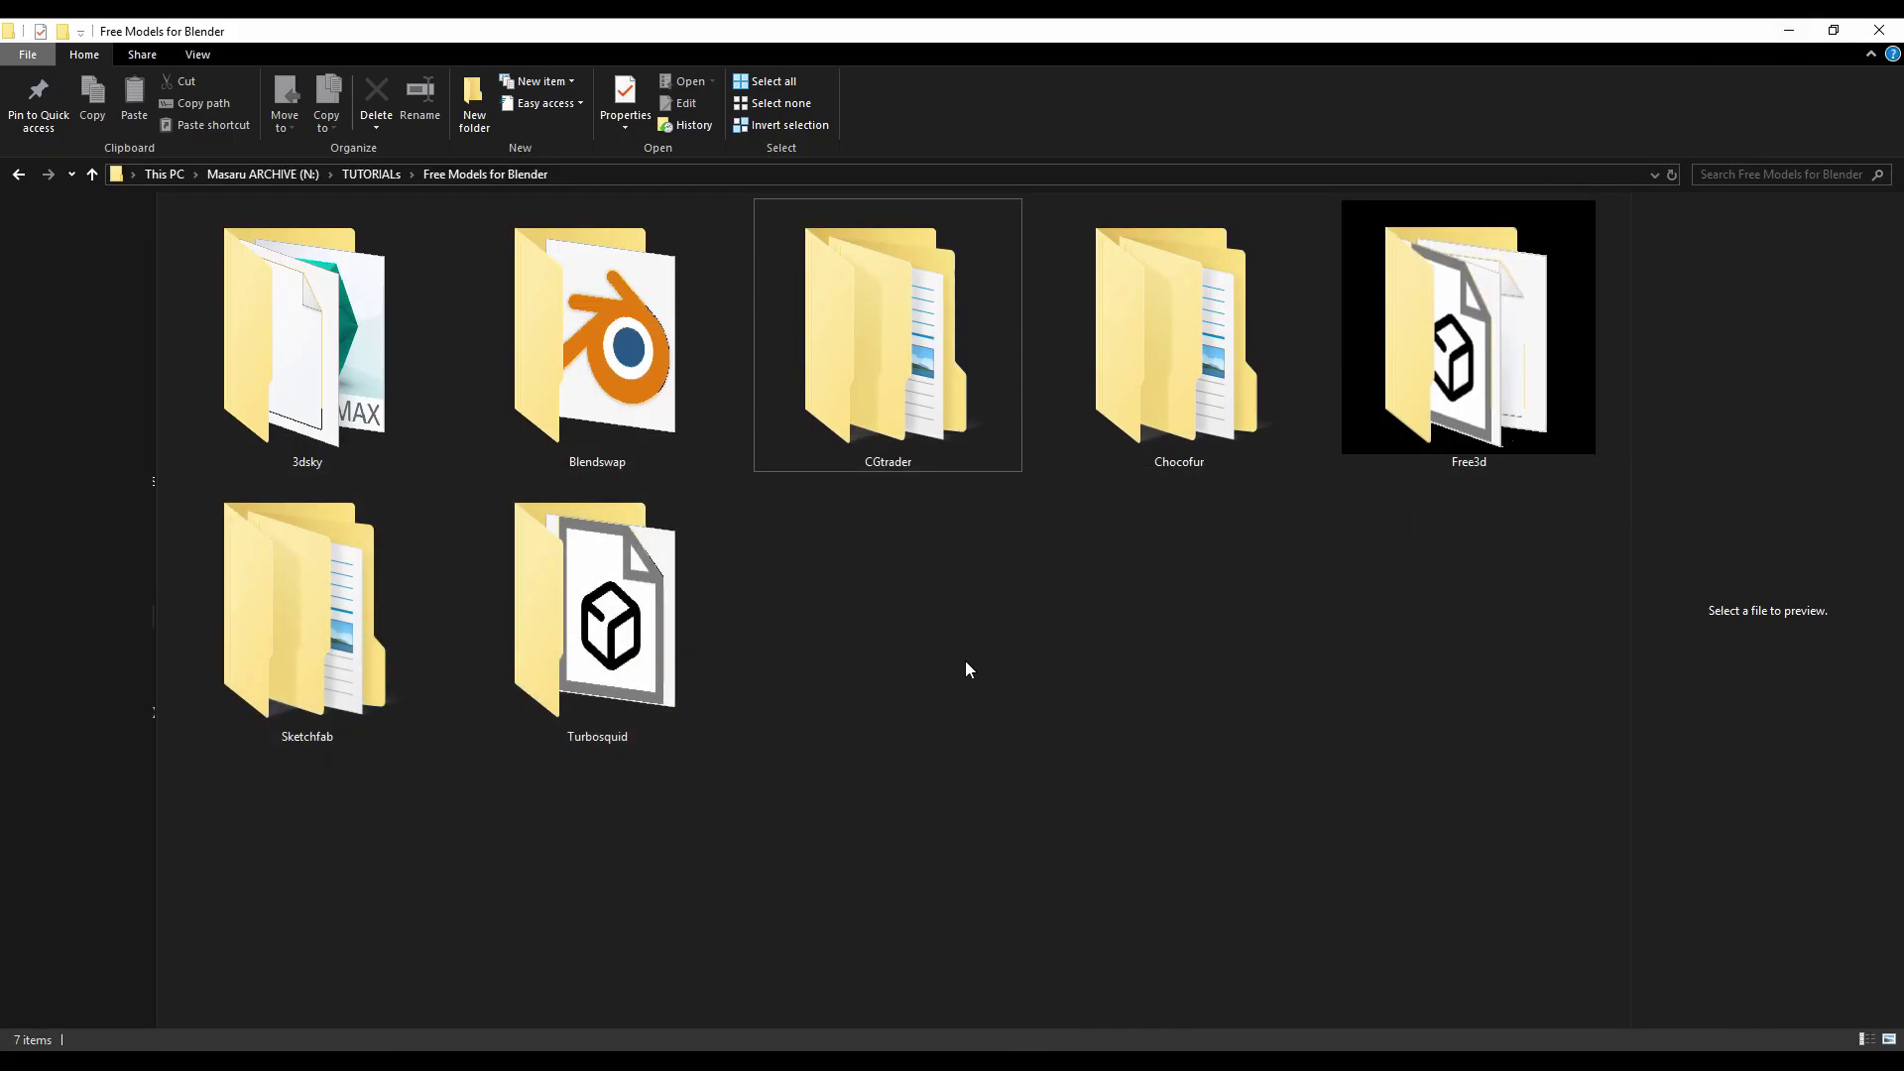
In File Explorer, open the 3dsky Preview folder, view Fauteuil Jungle Sango.jpg and close the image.
double_click(295, 383)
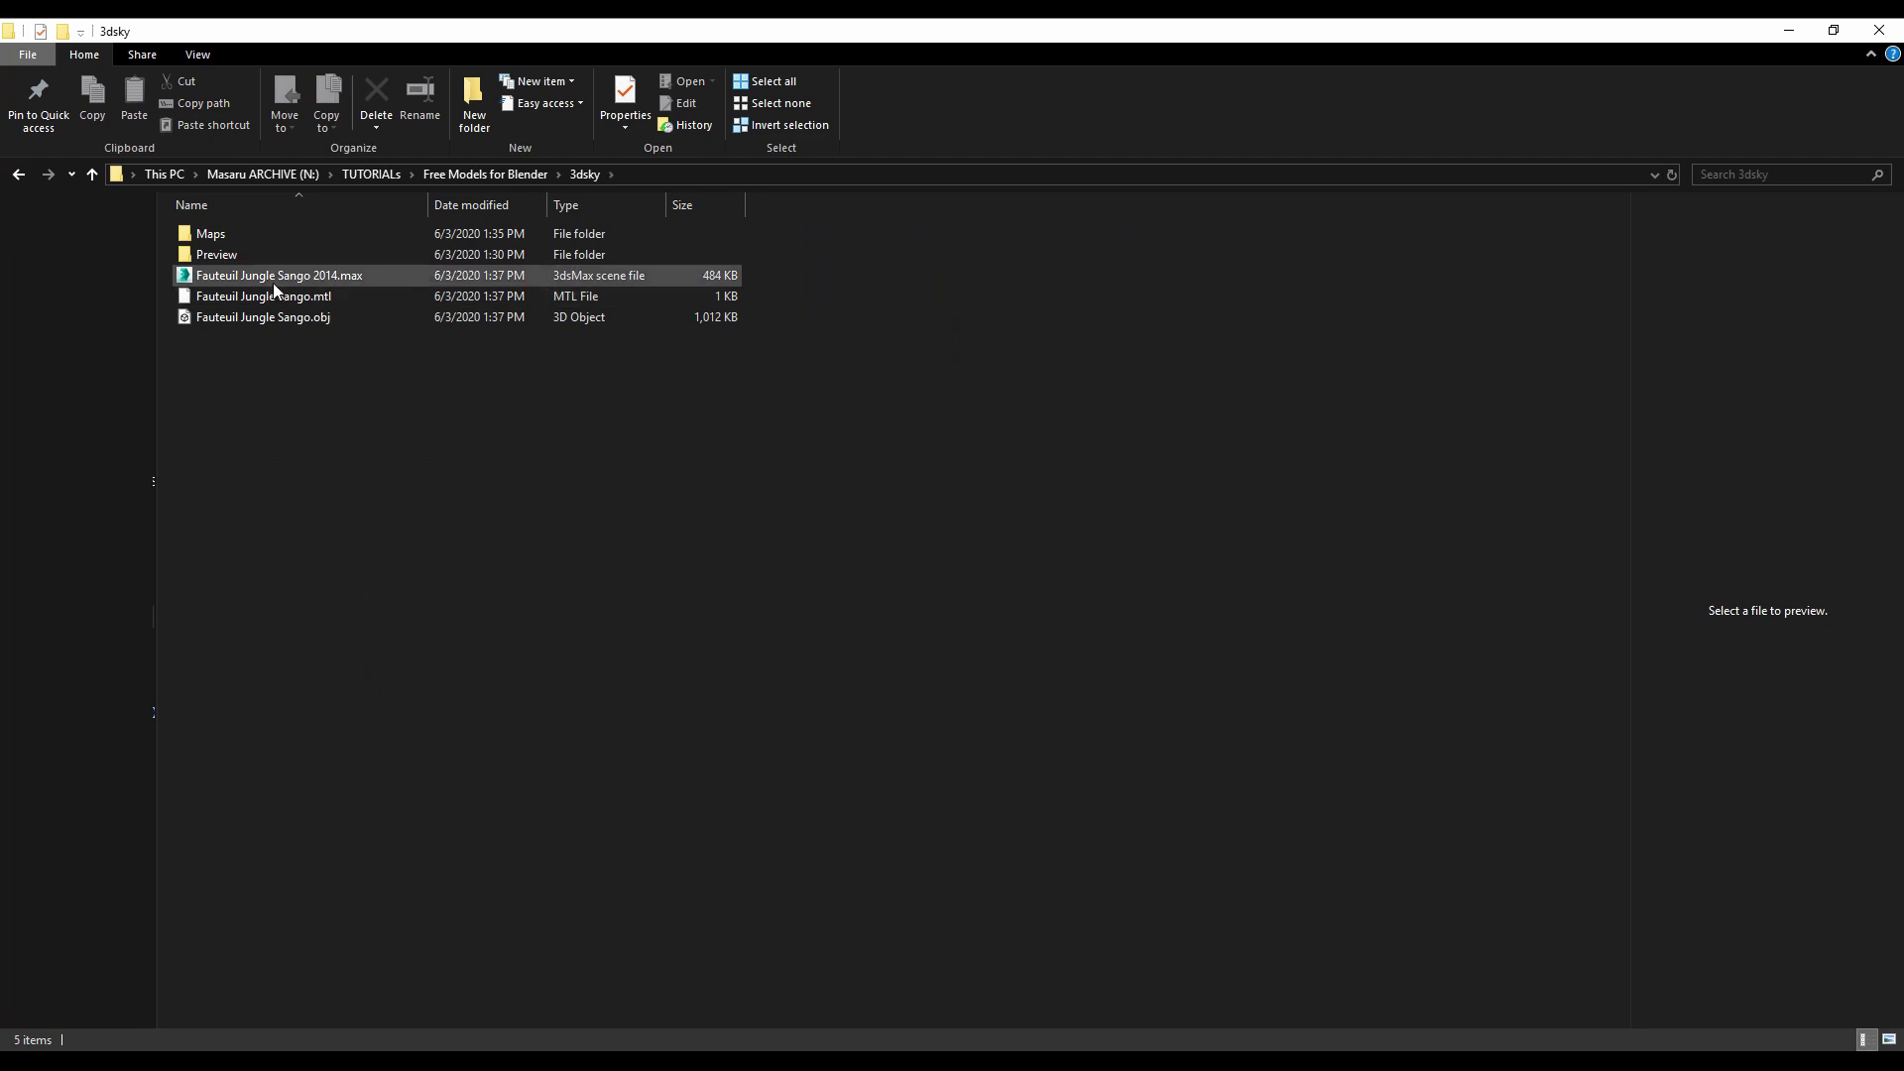
double_click(236, 253)
double_click(335, 248)
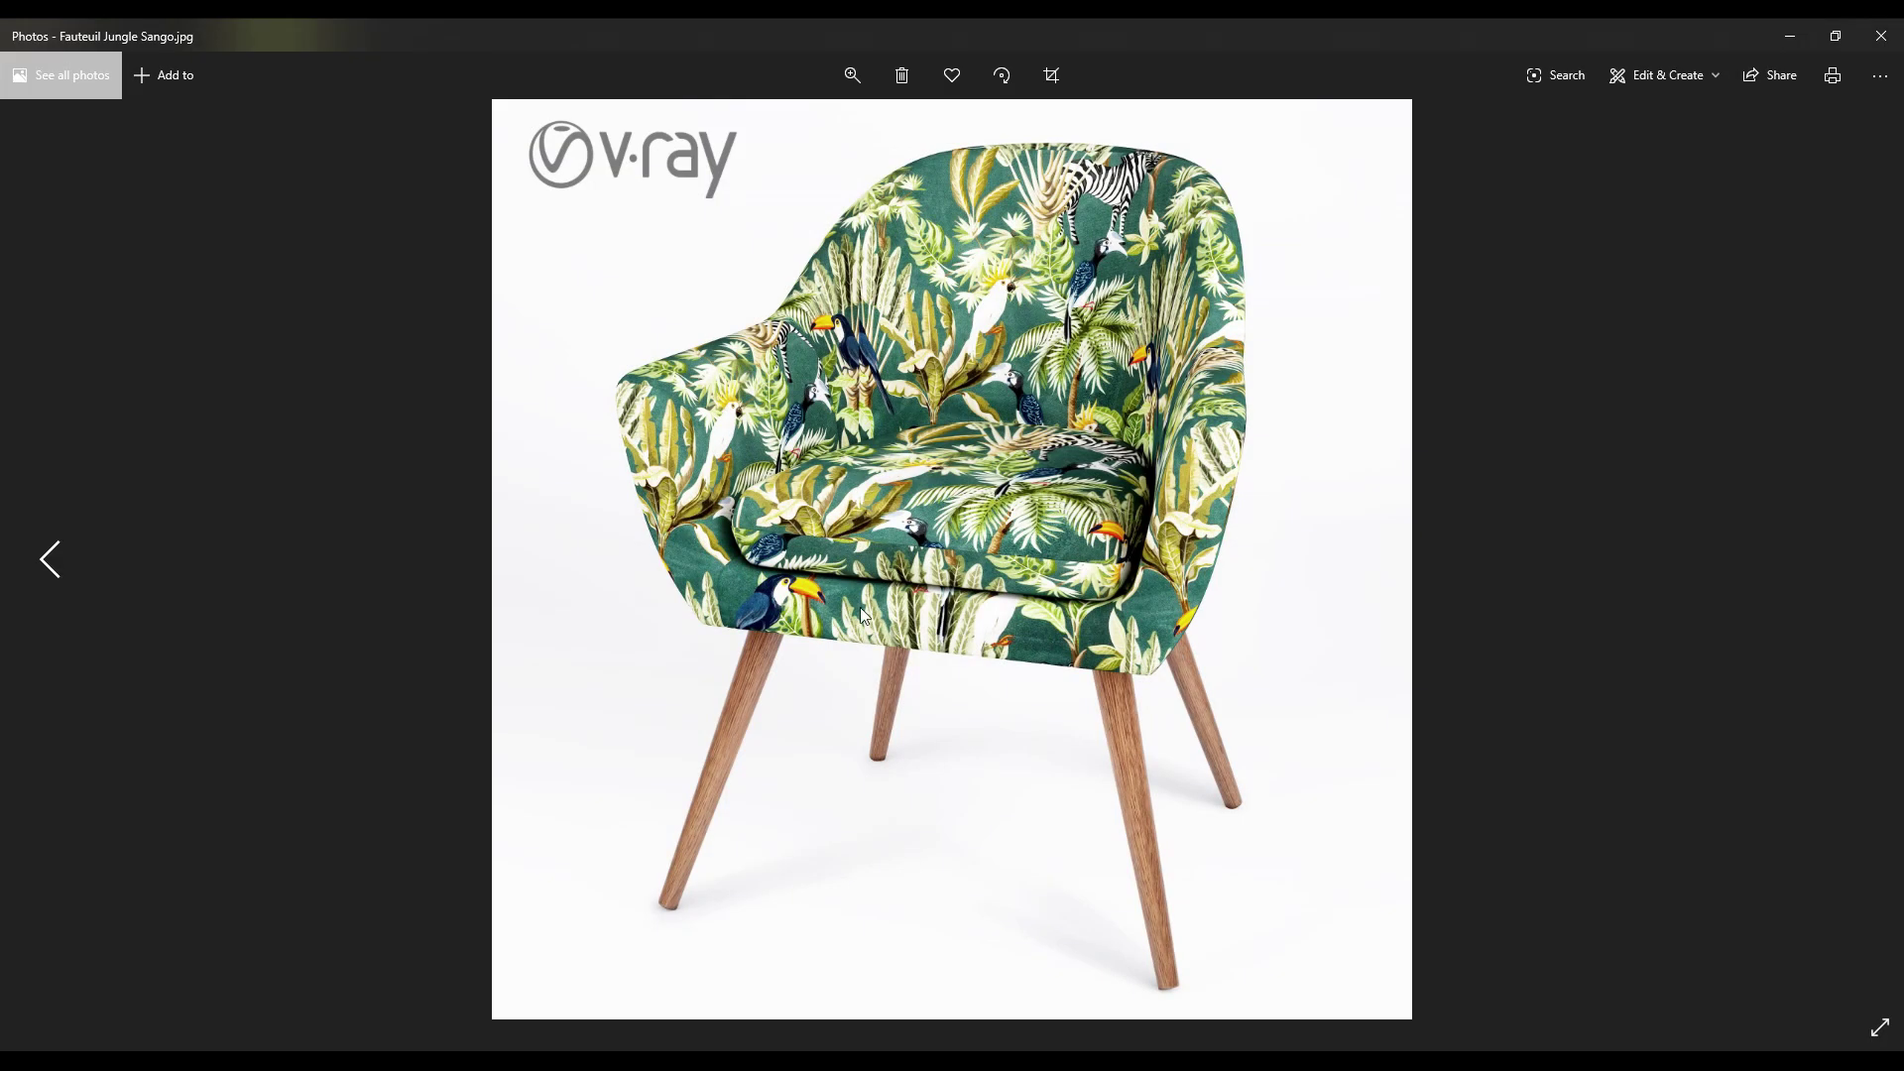
click(1881, 36)
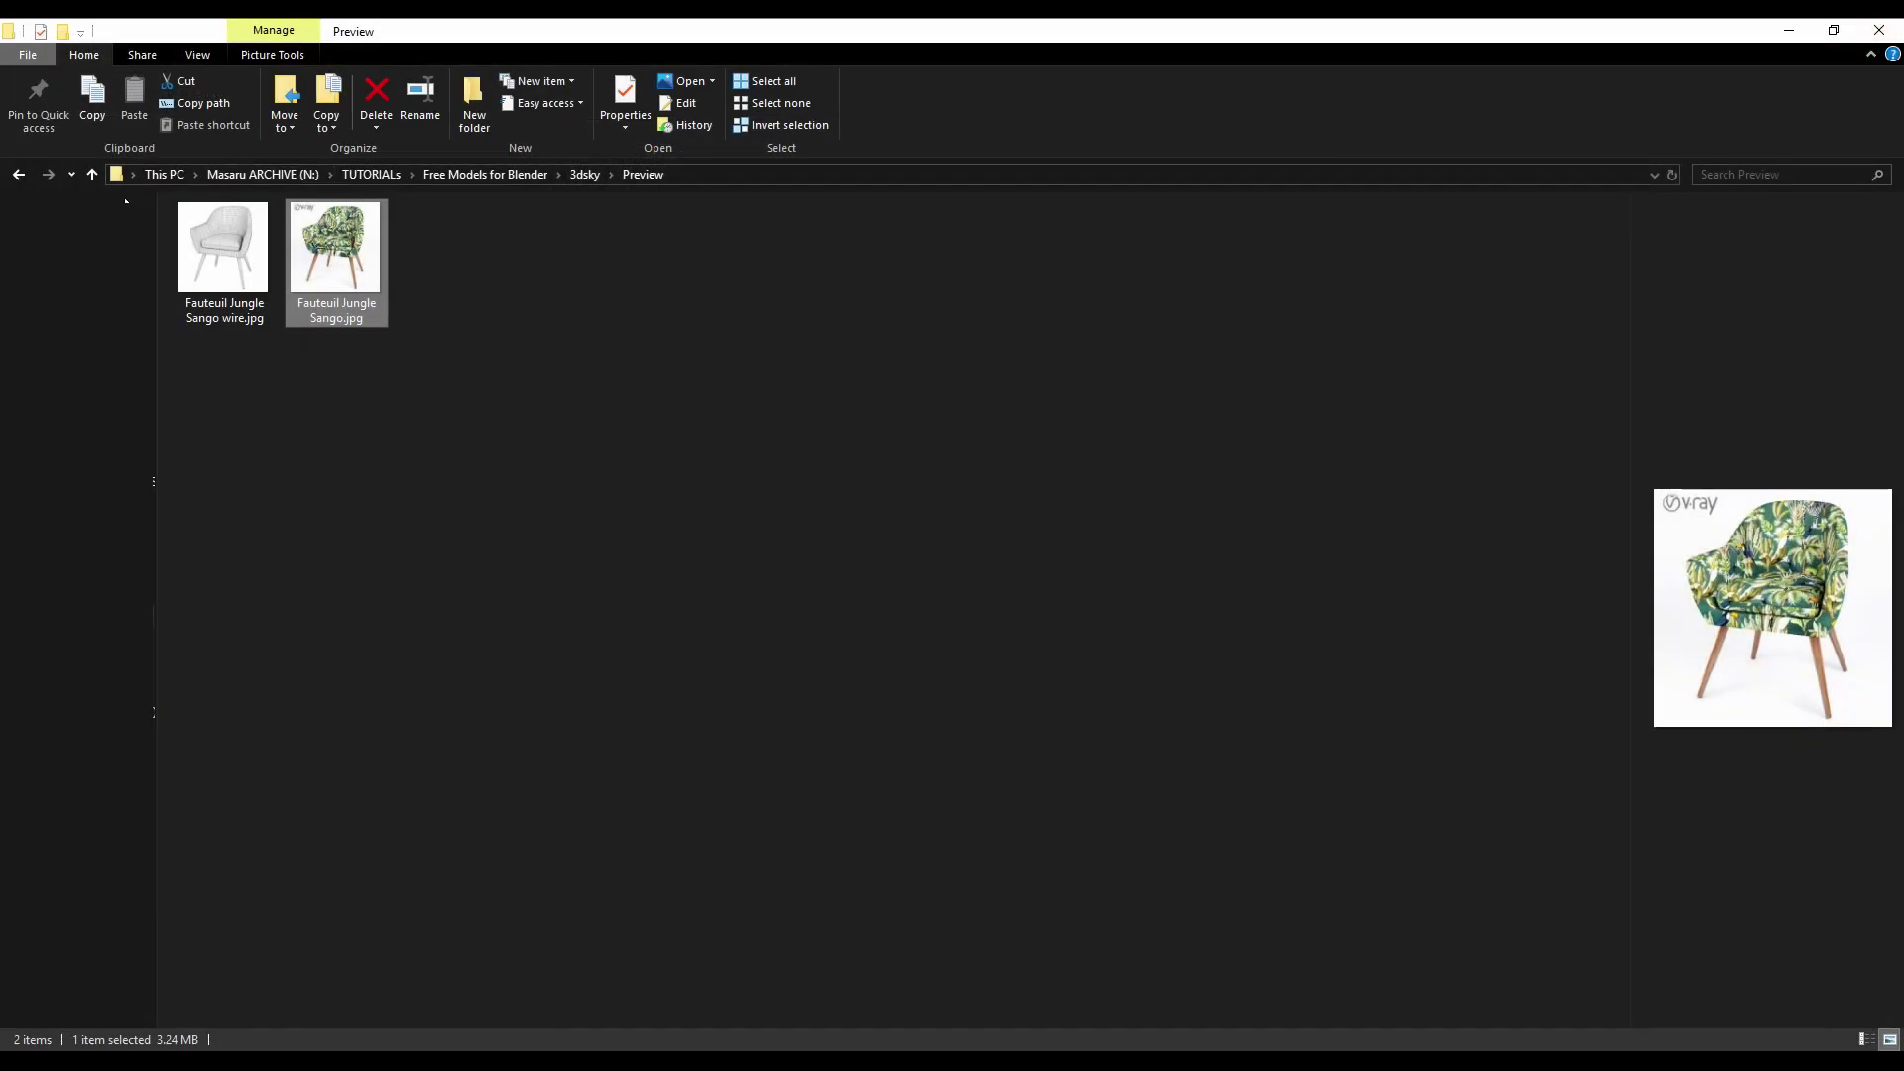
Return to the 3dsky folder, switch to Blender and import Fauteuil Jungle Sango.obj as a Wavefront file.
click(17, 175)
click(289, 317)
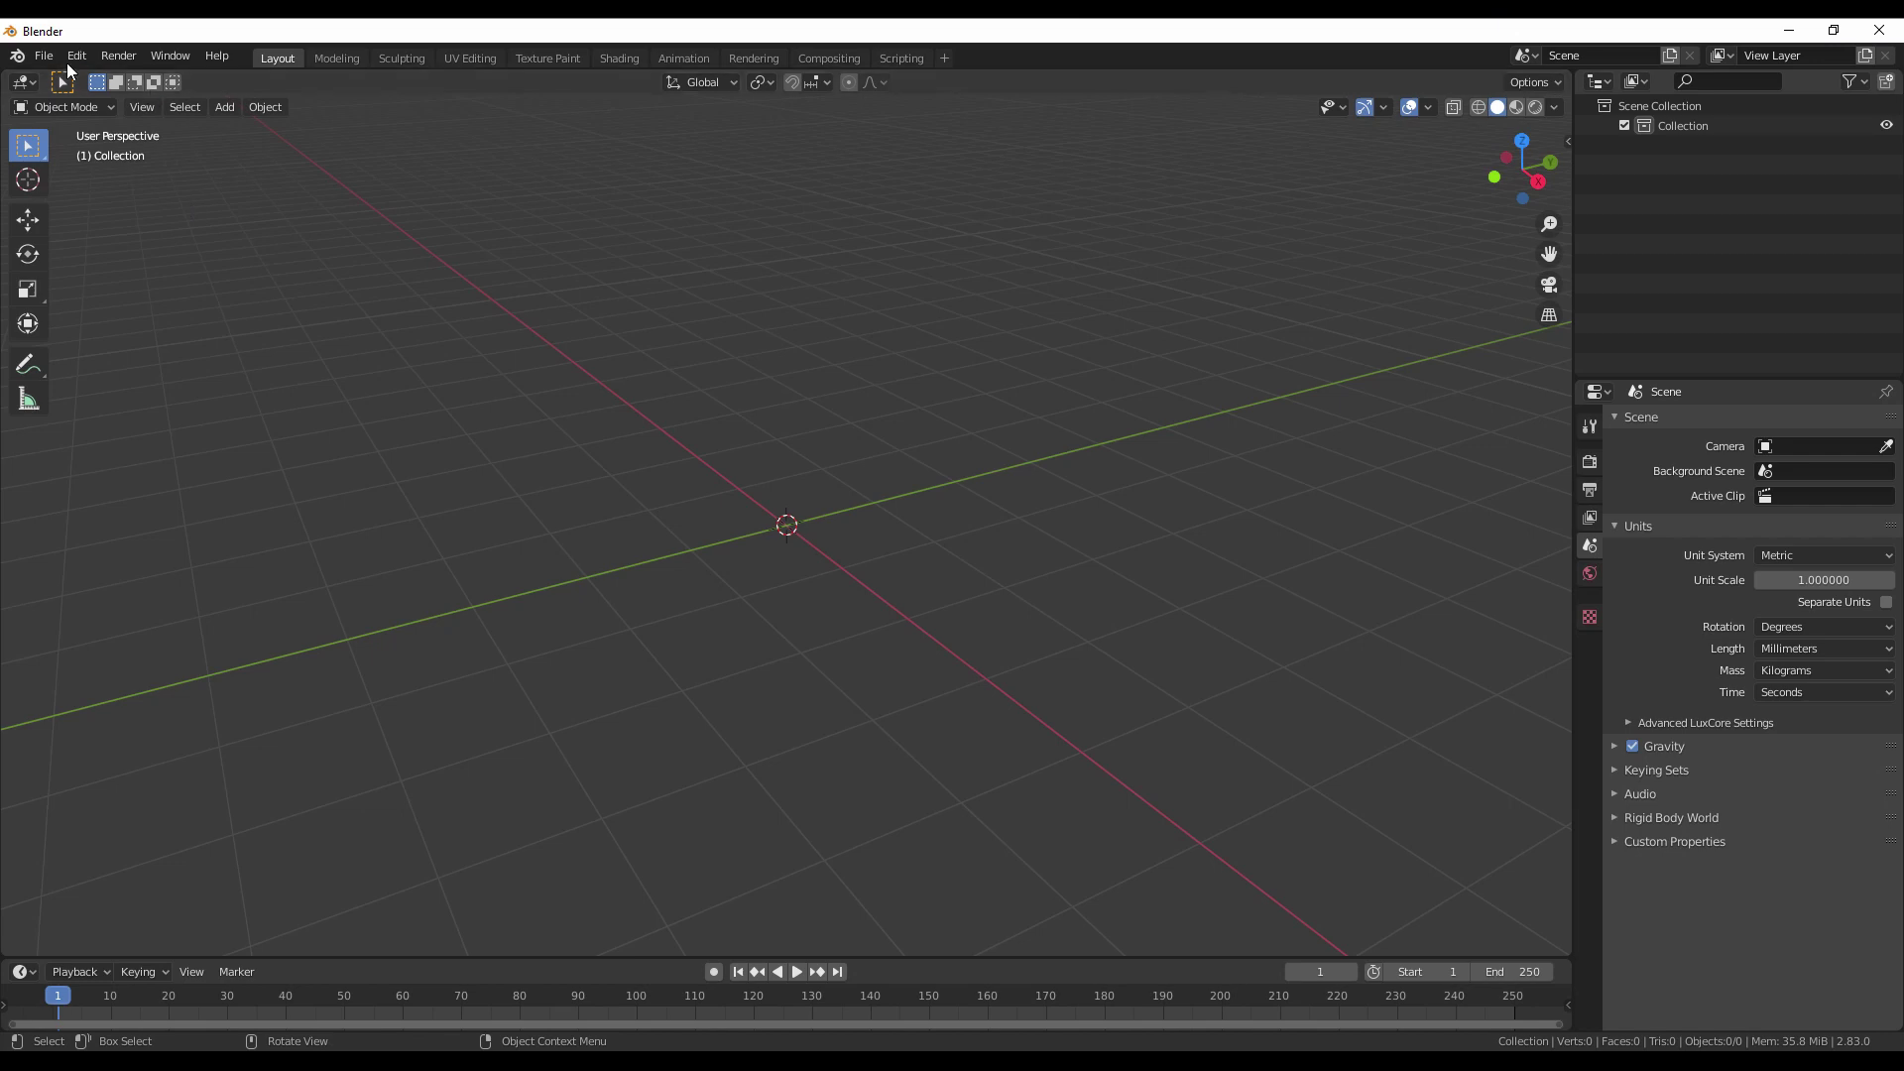
click(46, 56)
mouse_move(129, 323)
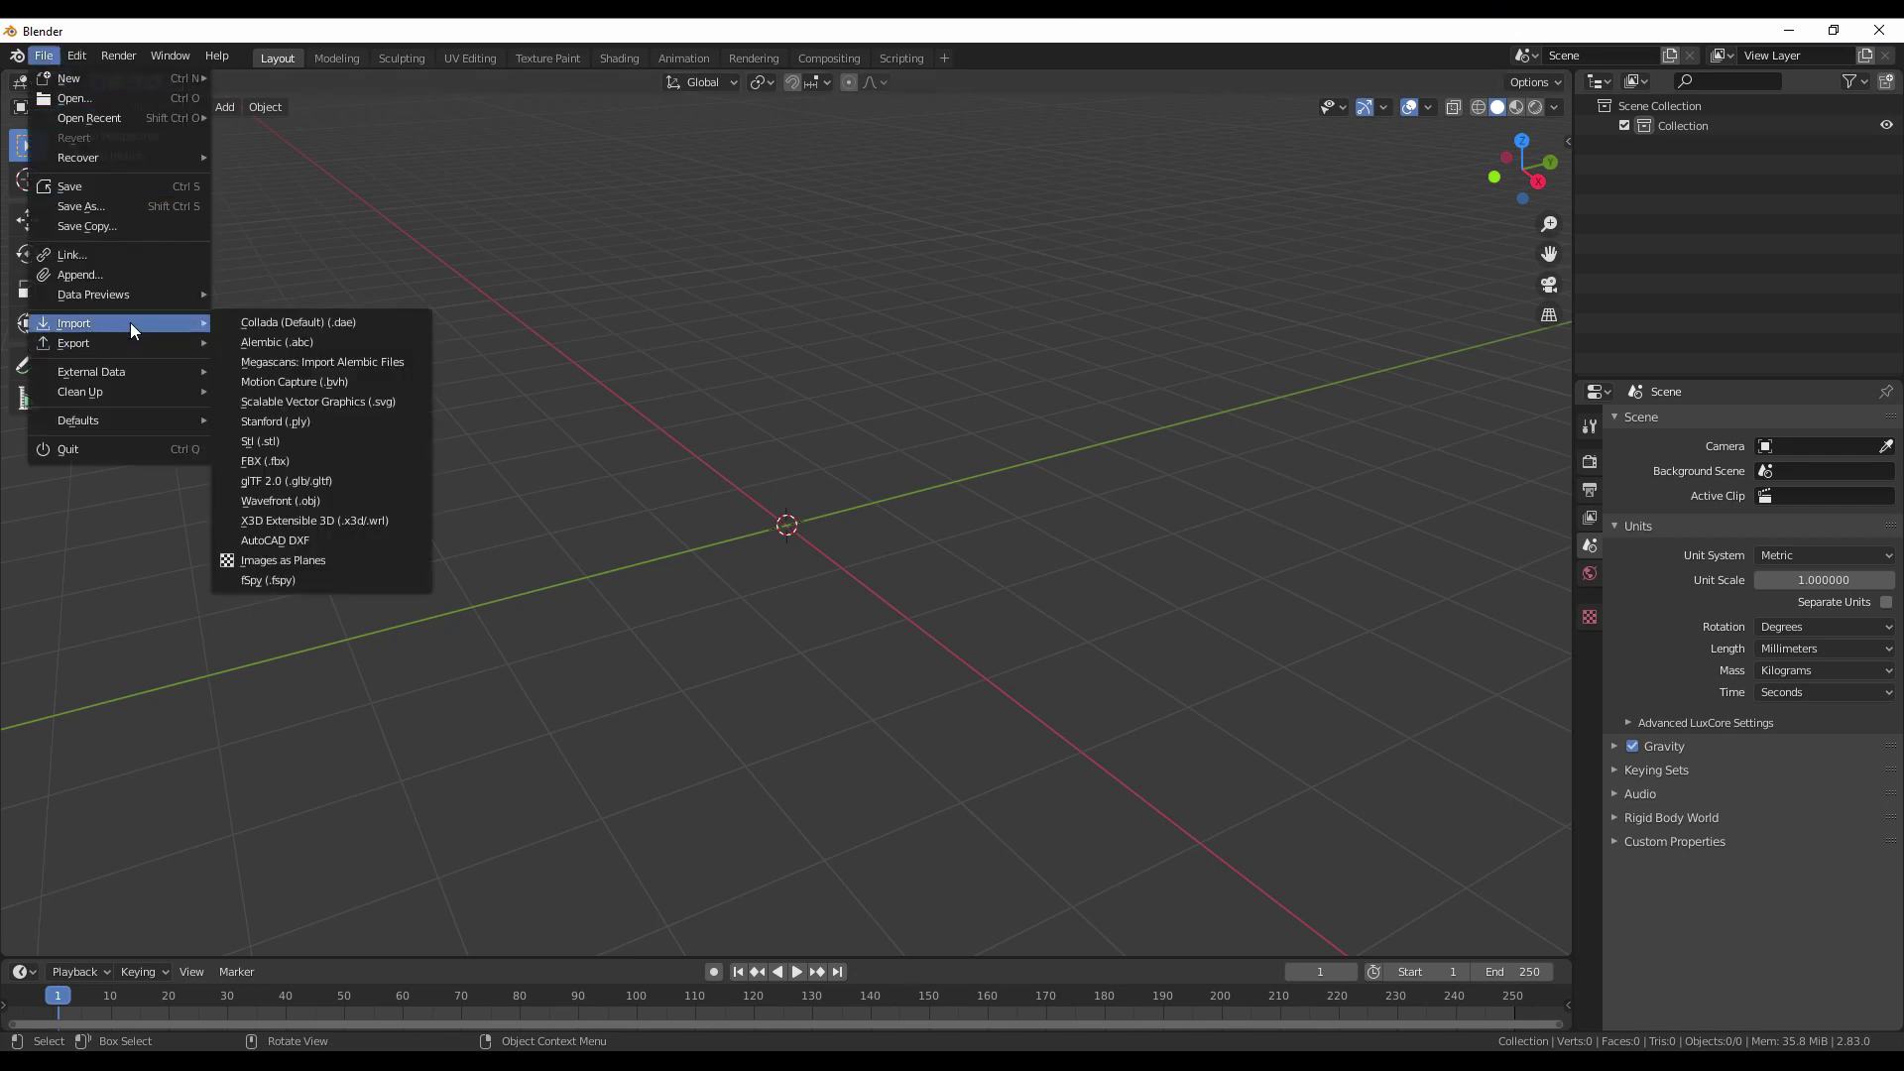
click(311, 508)
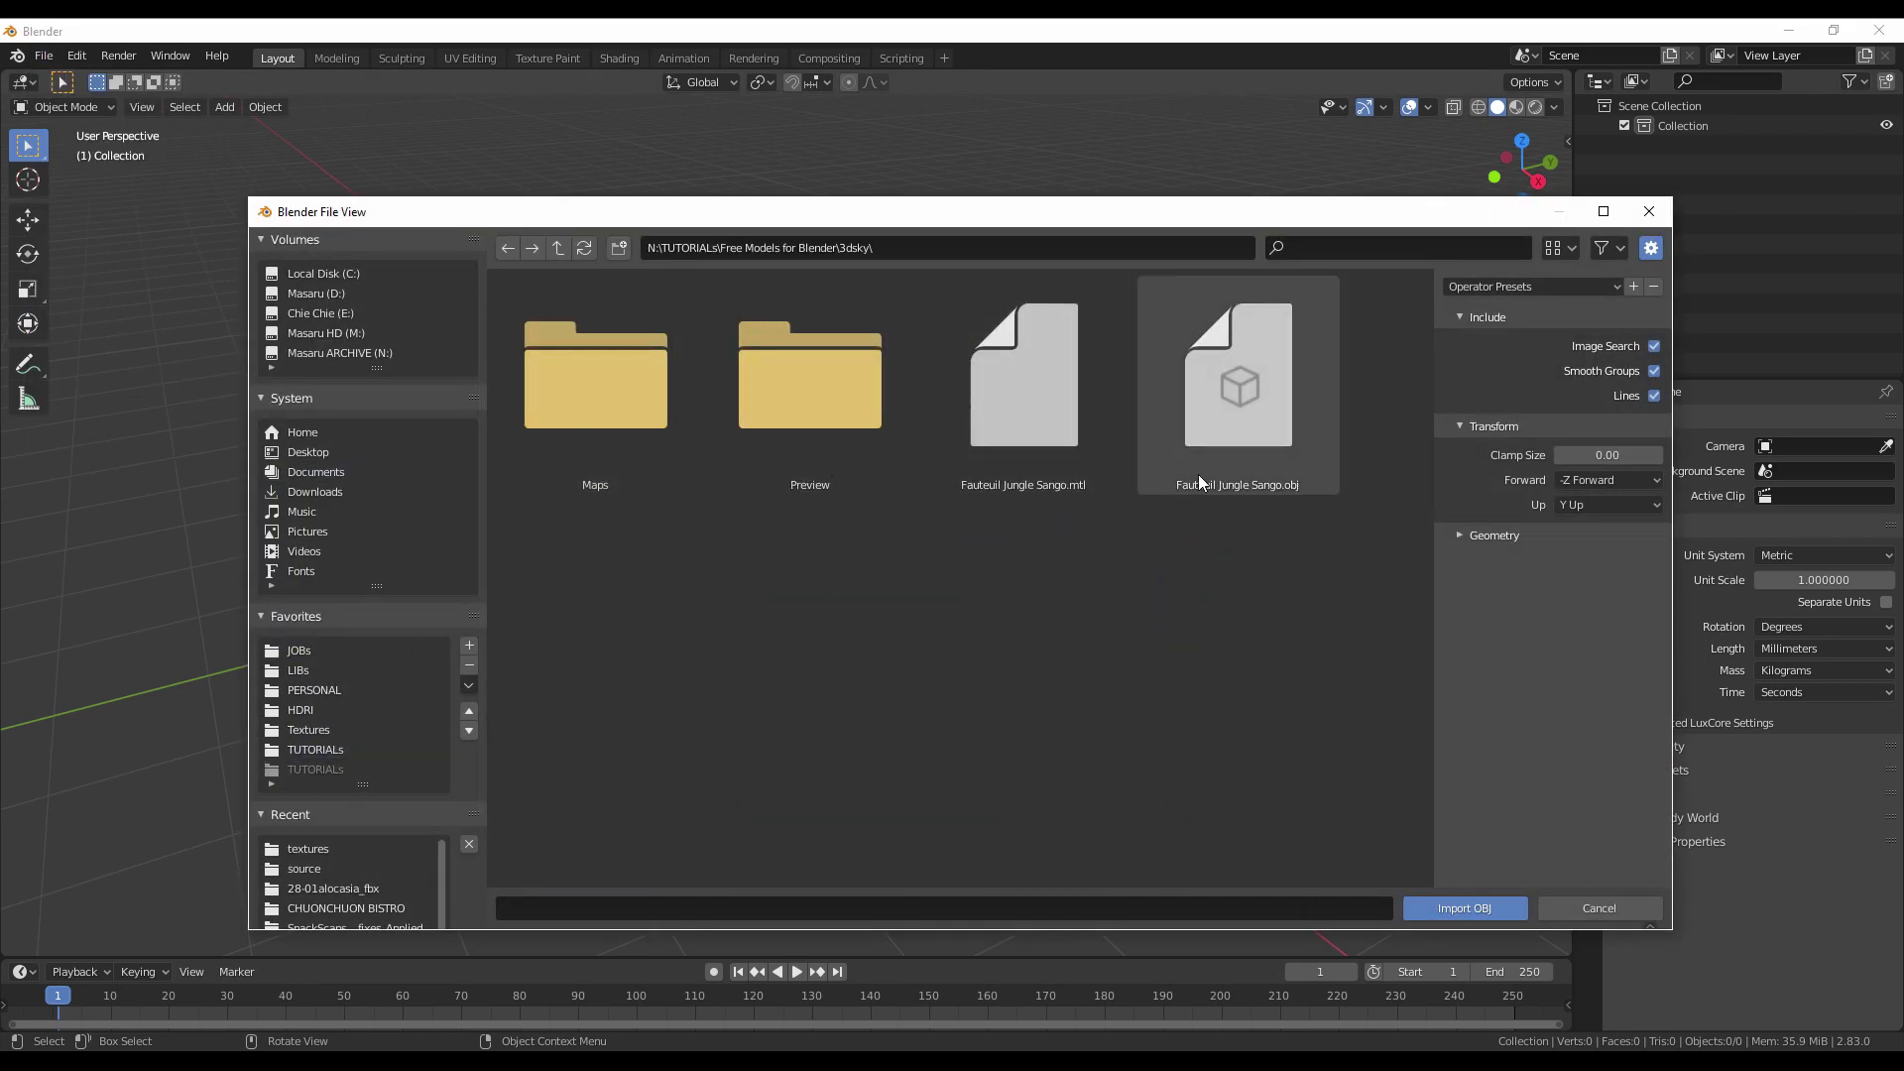
double_click(1198, 474)
Examine the imported armchair from several angles, select it and show its transform values and dimensions.
drag(885, 573, 986, 621)
scroll(983, 618, down, 5)
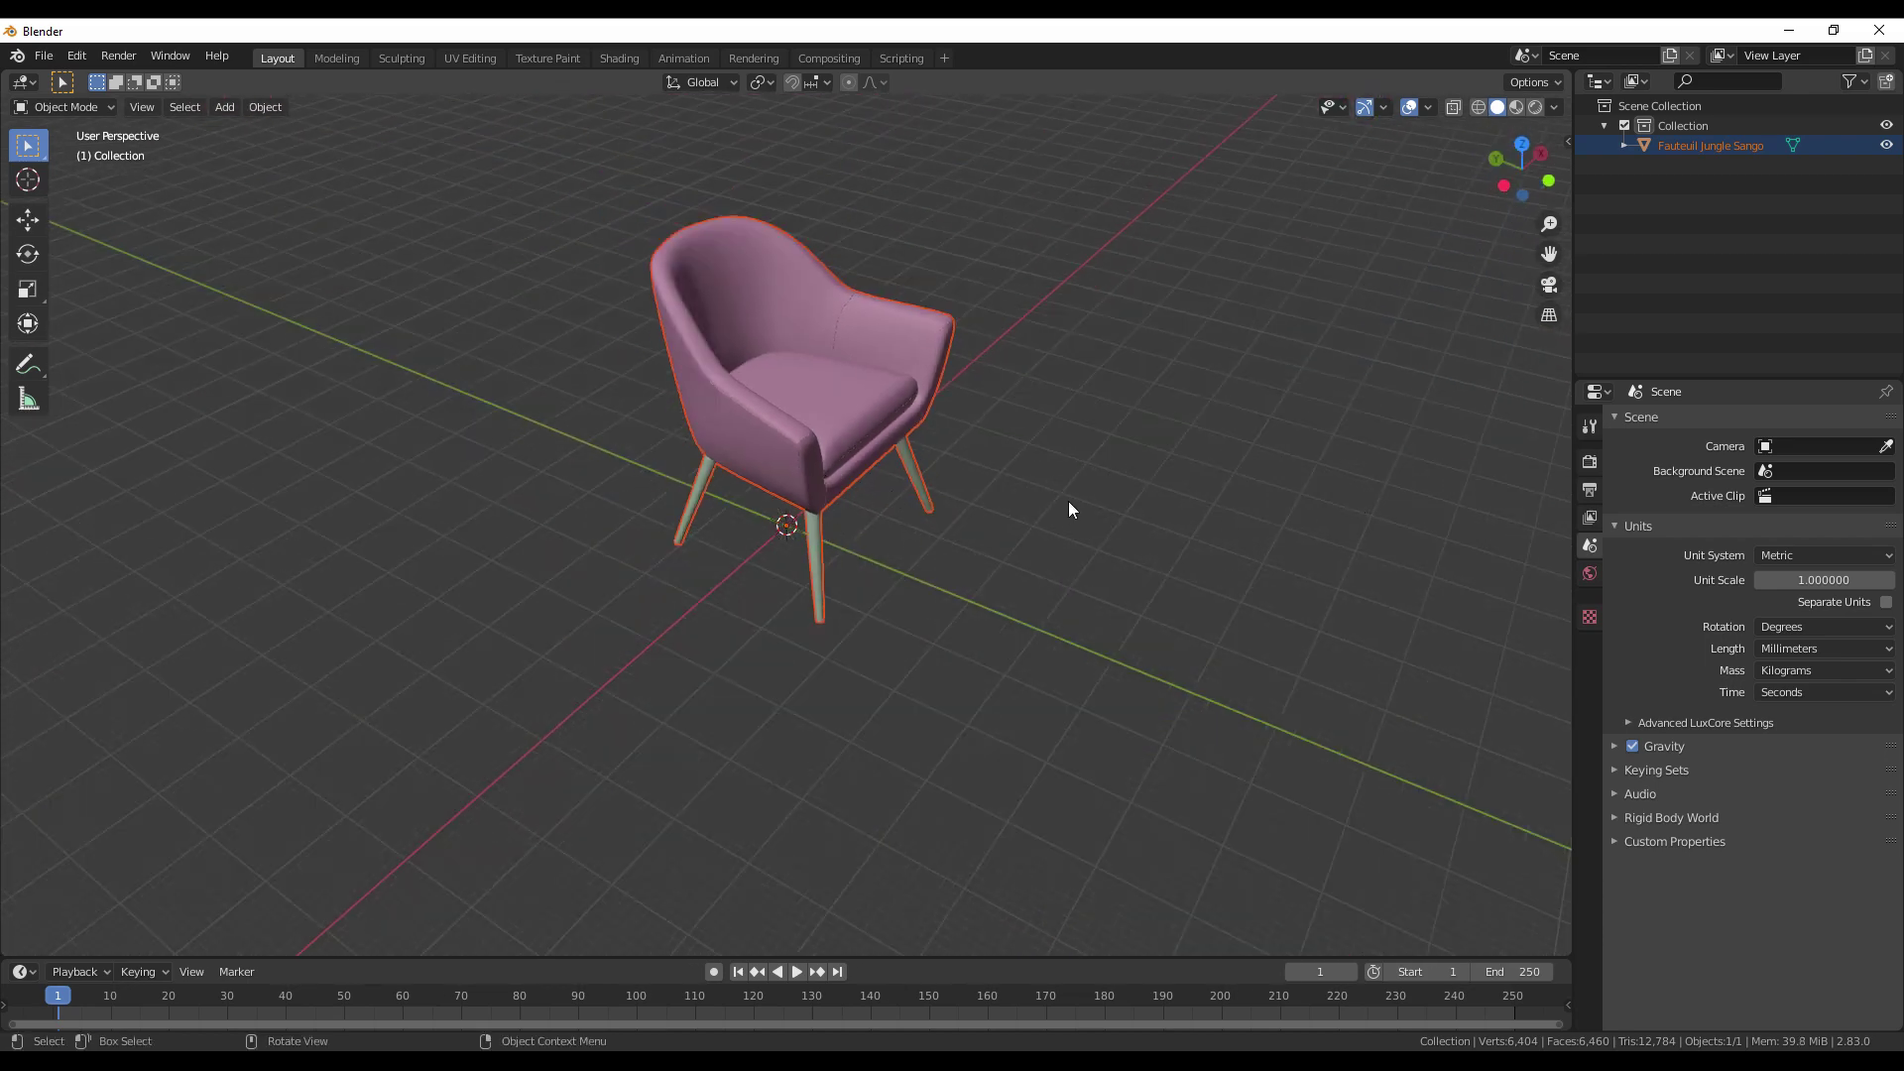
scroll(973, 480, up, 5)
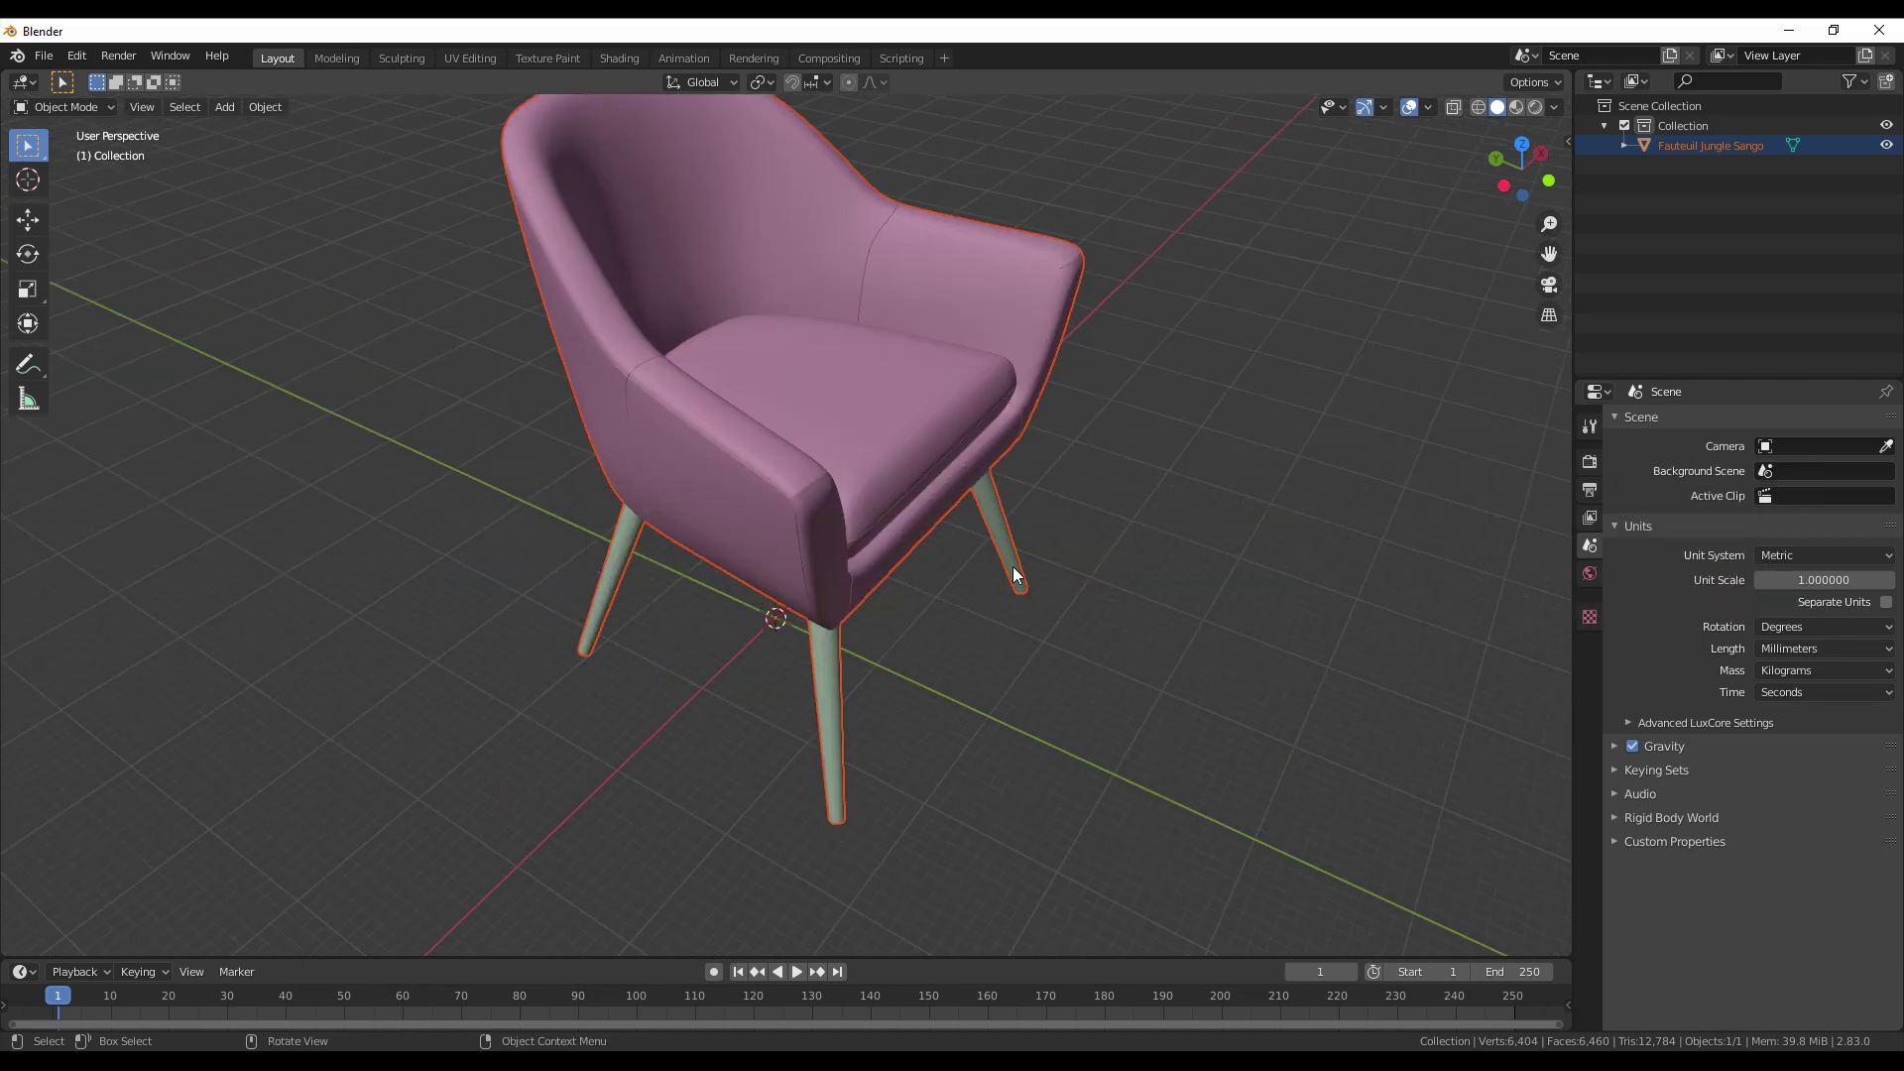
drag(990, 557, 962, 592)
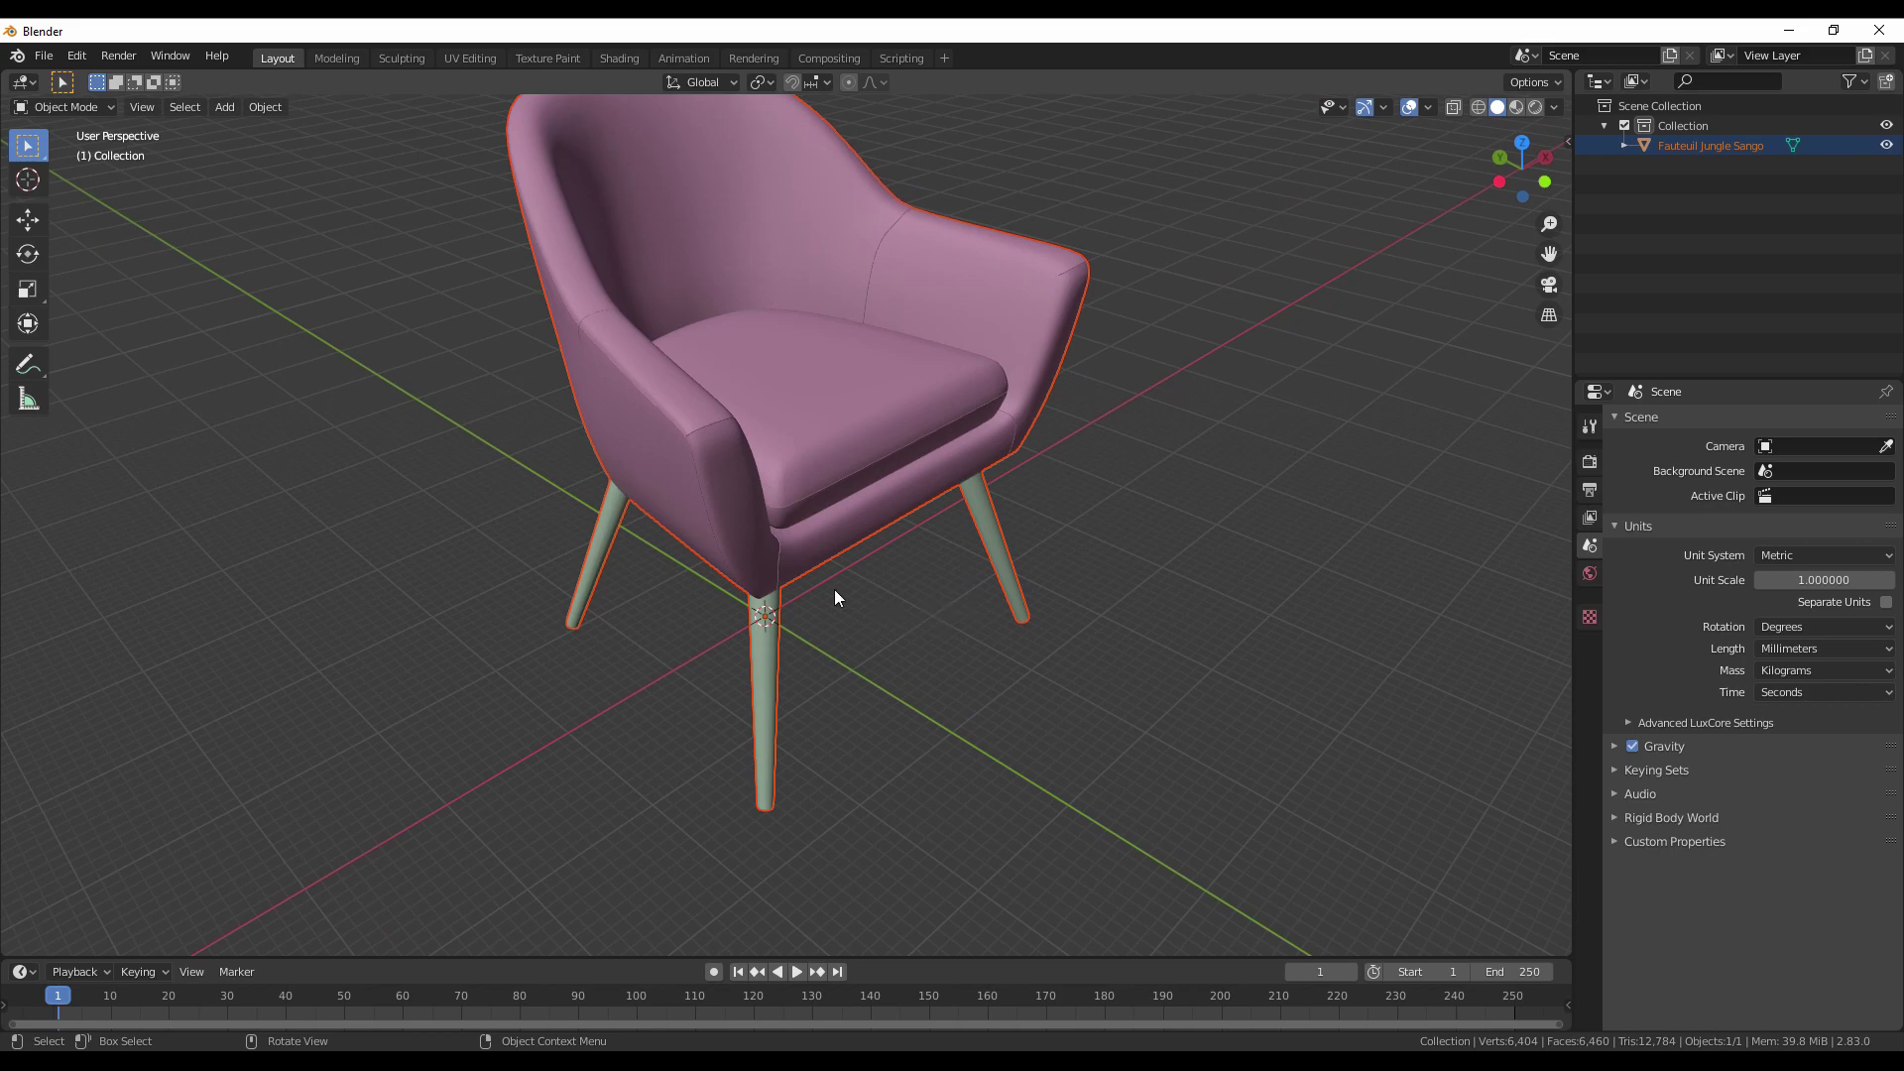
drag(786, 540, 821, 526)
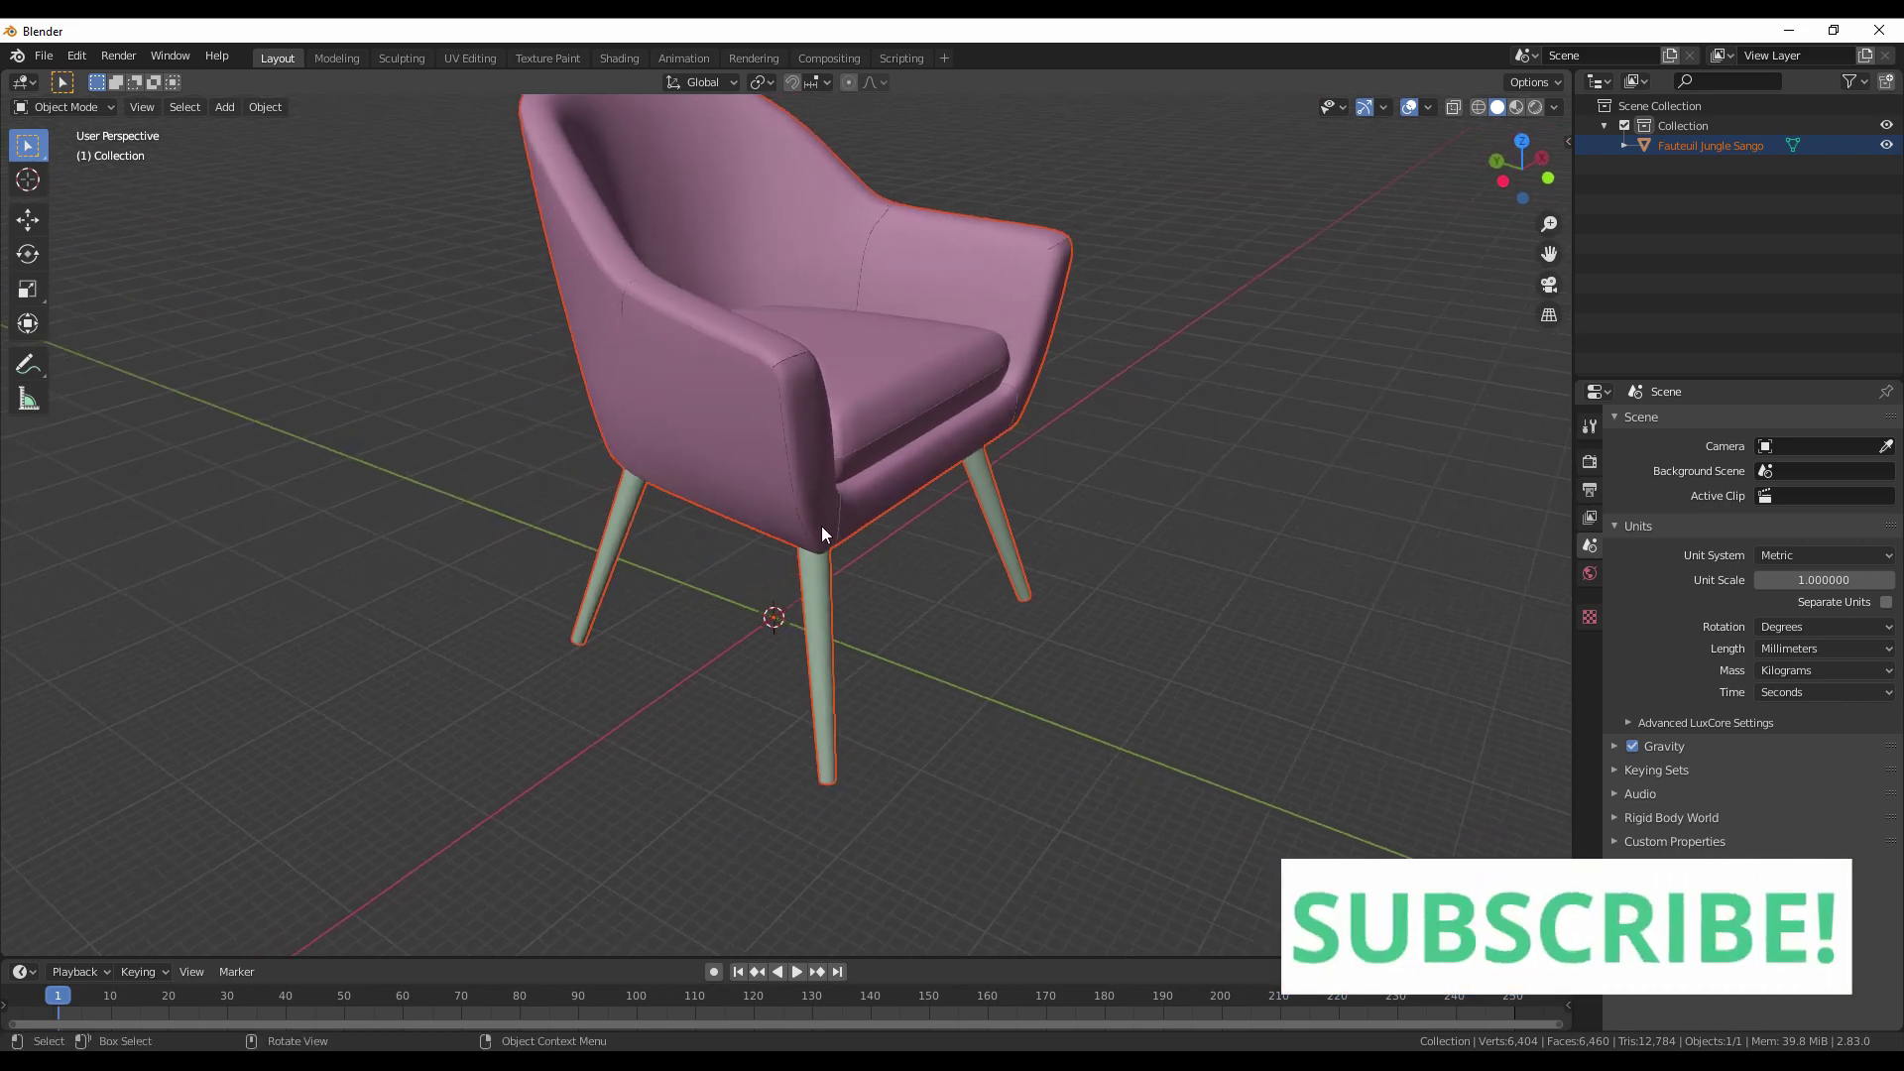
click(813, 522)
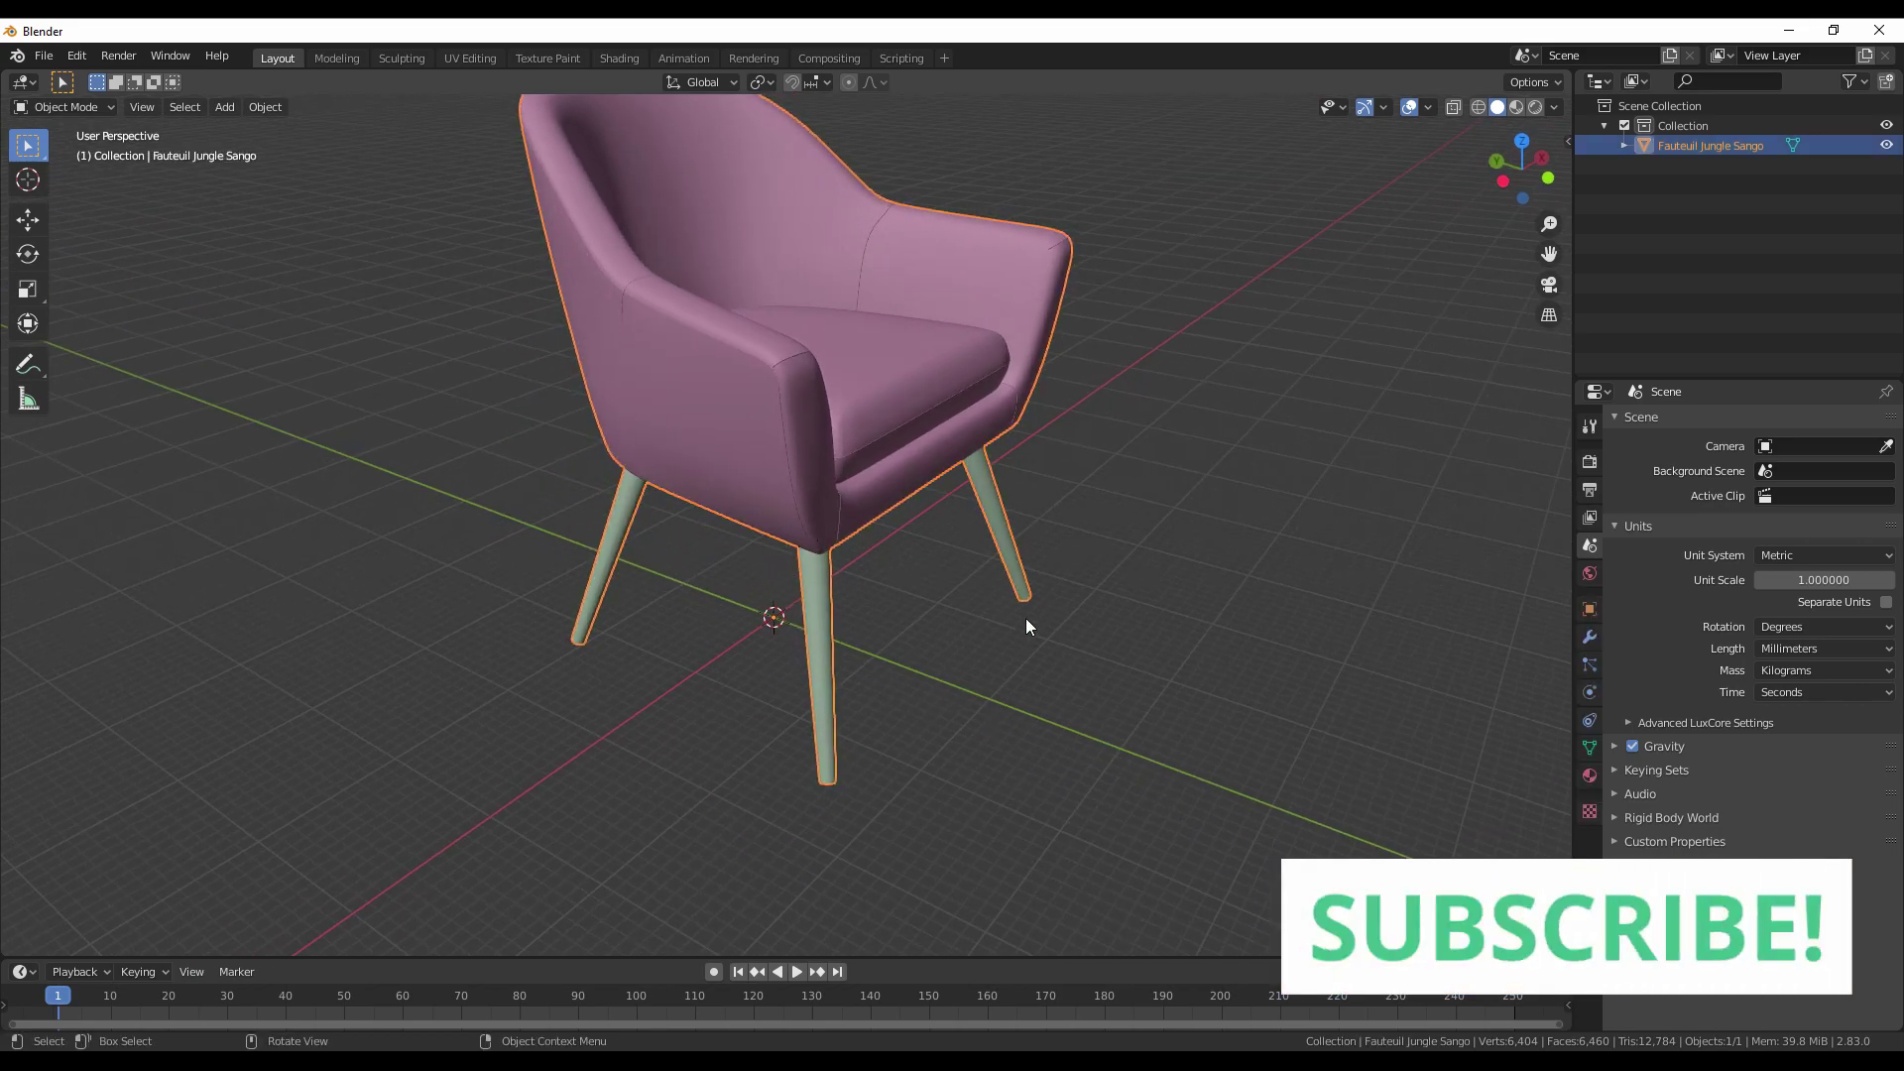
key(n)
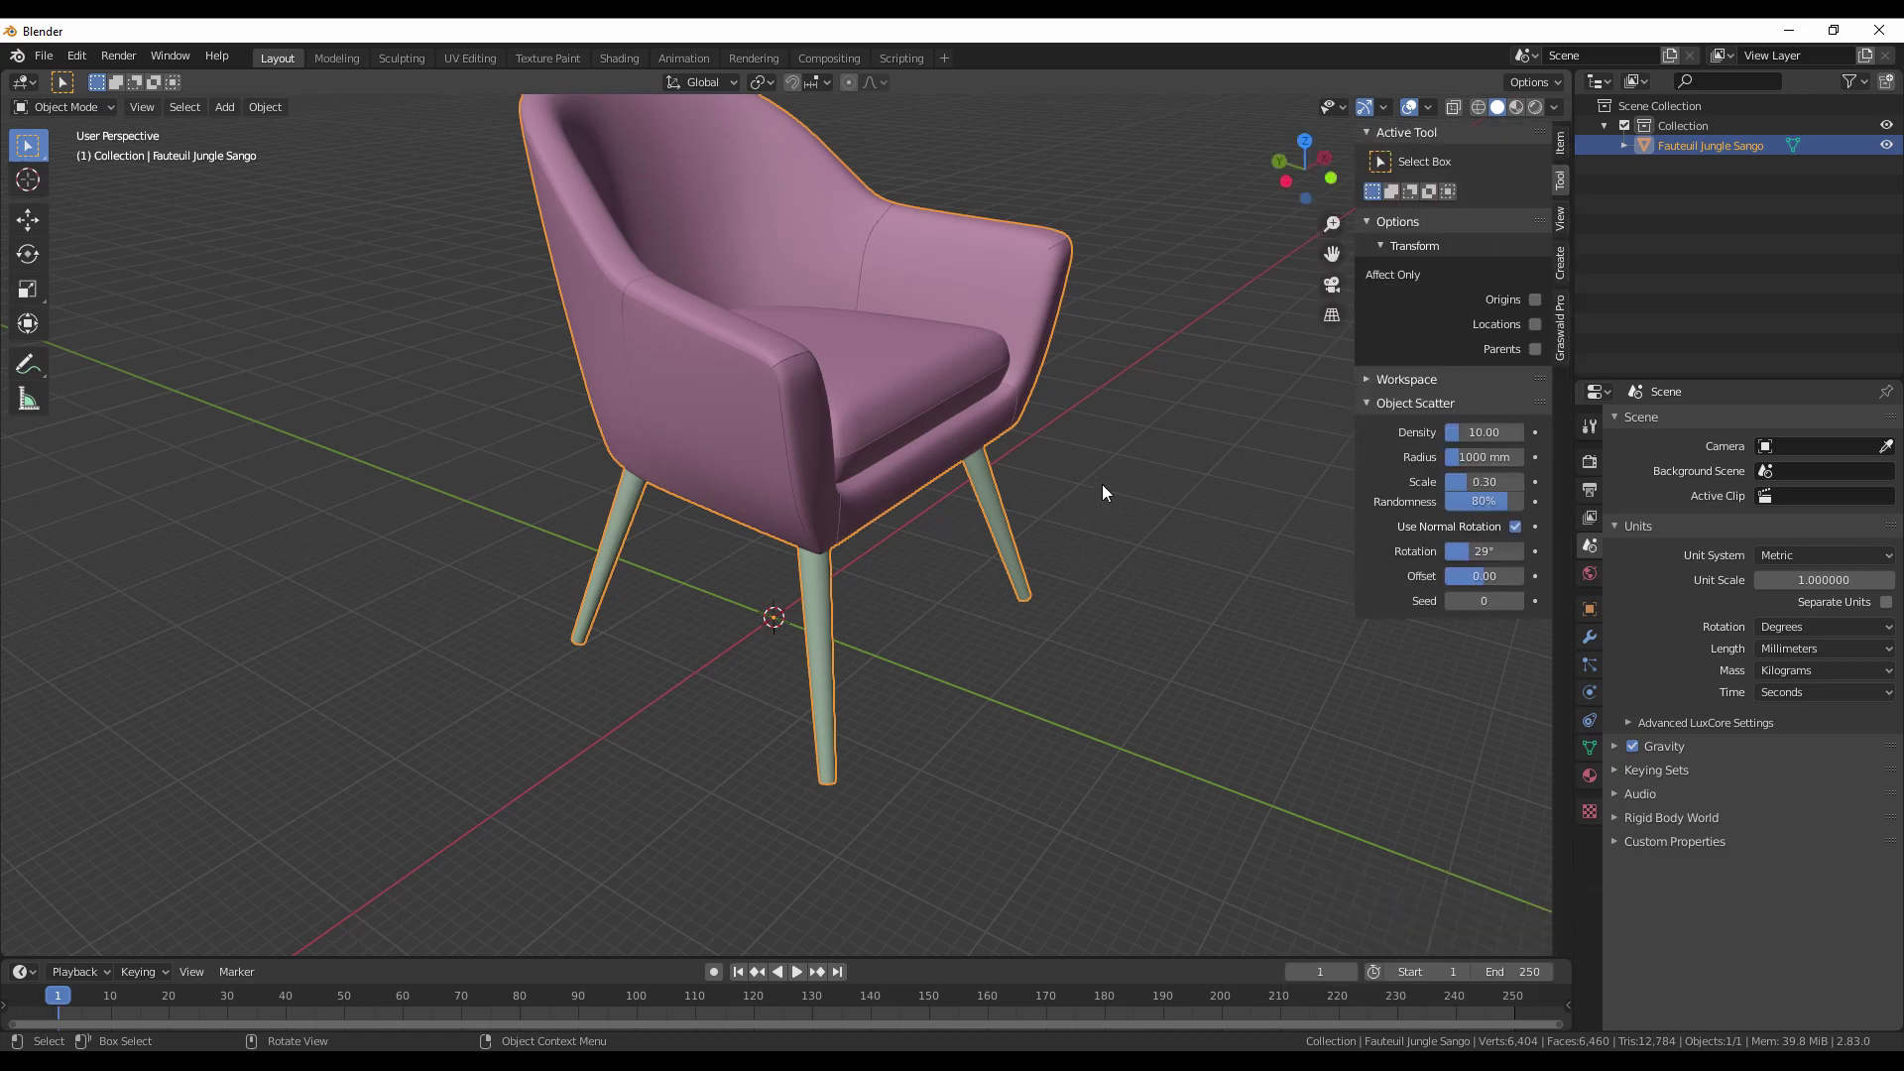
scroll(1438, 471, up, 1)
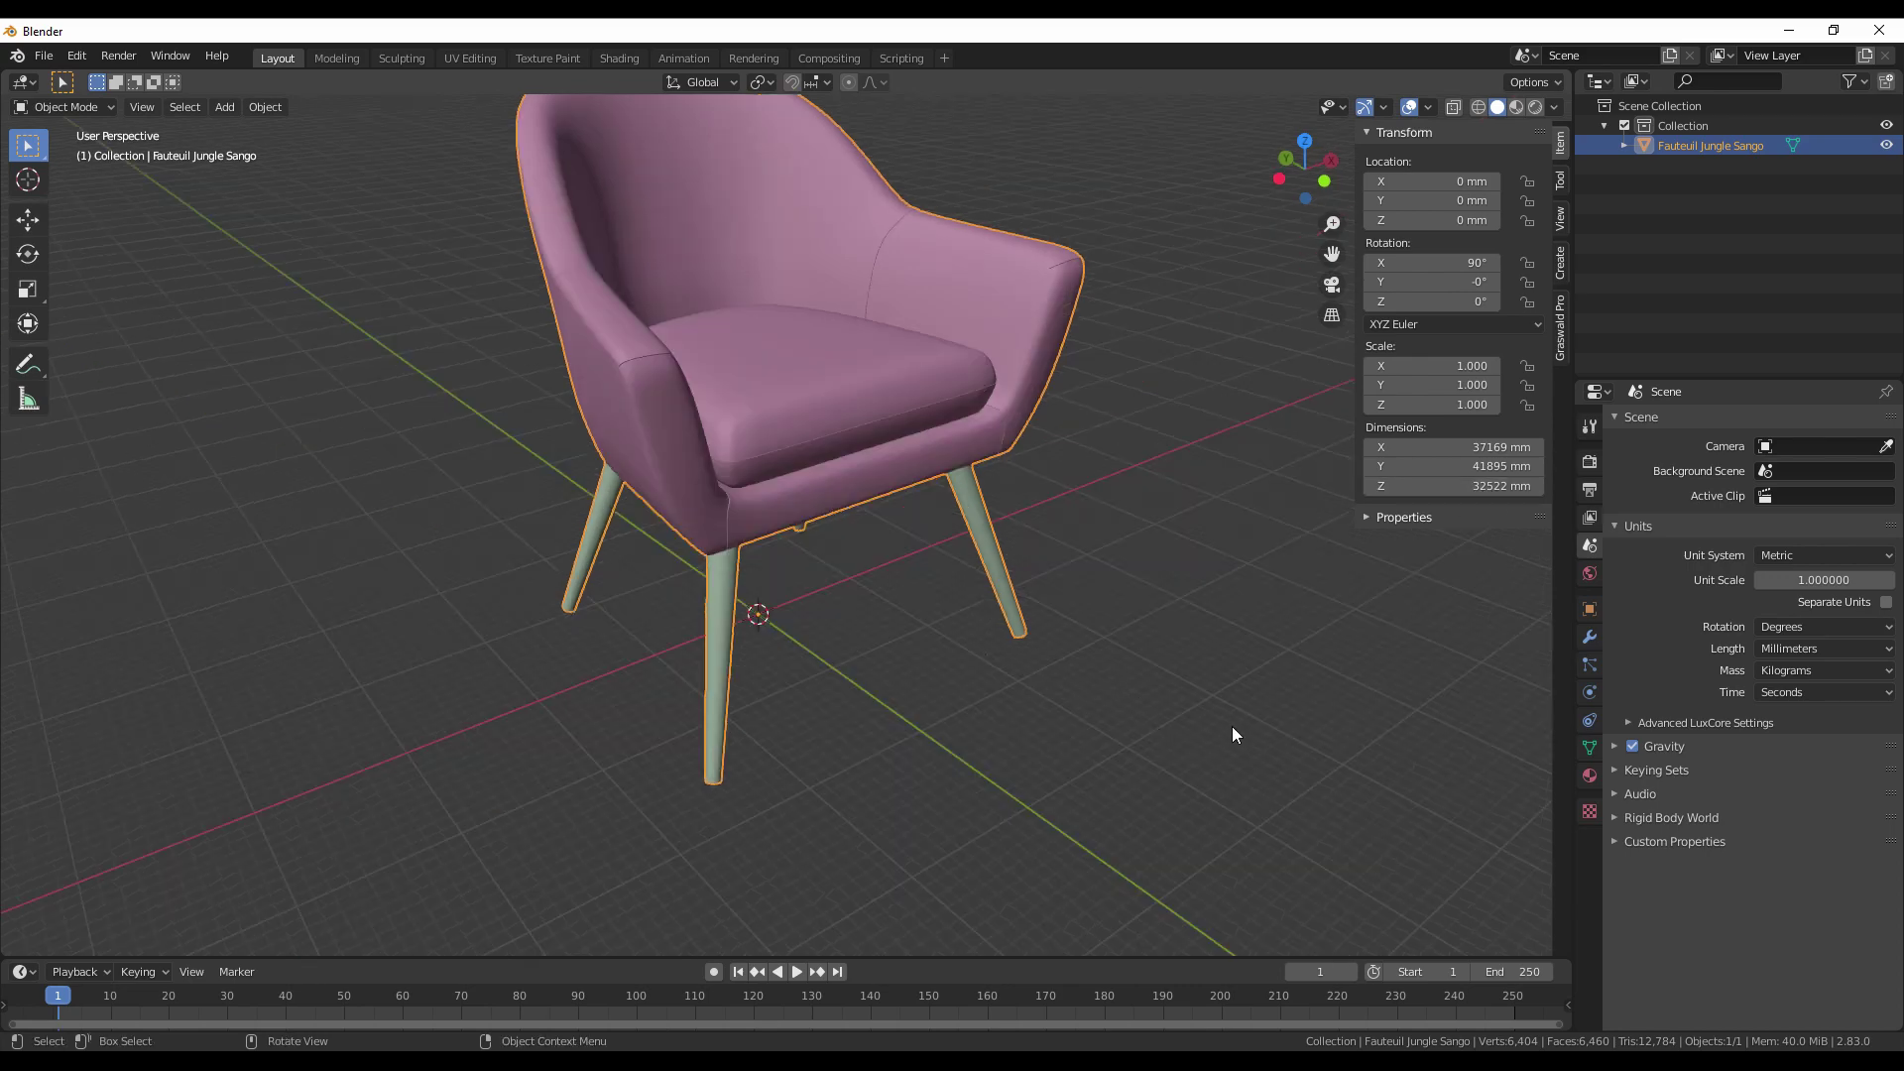
Scale the armchair by a factor of 0.01 and frame it in the view.
key(s)
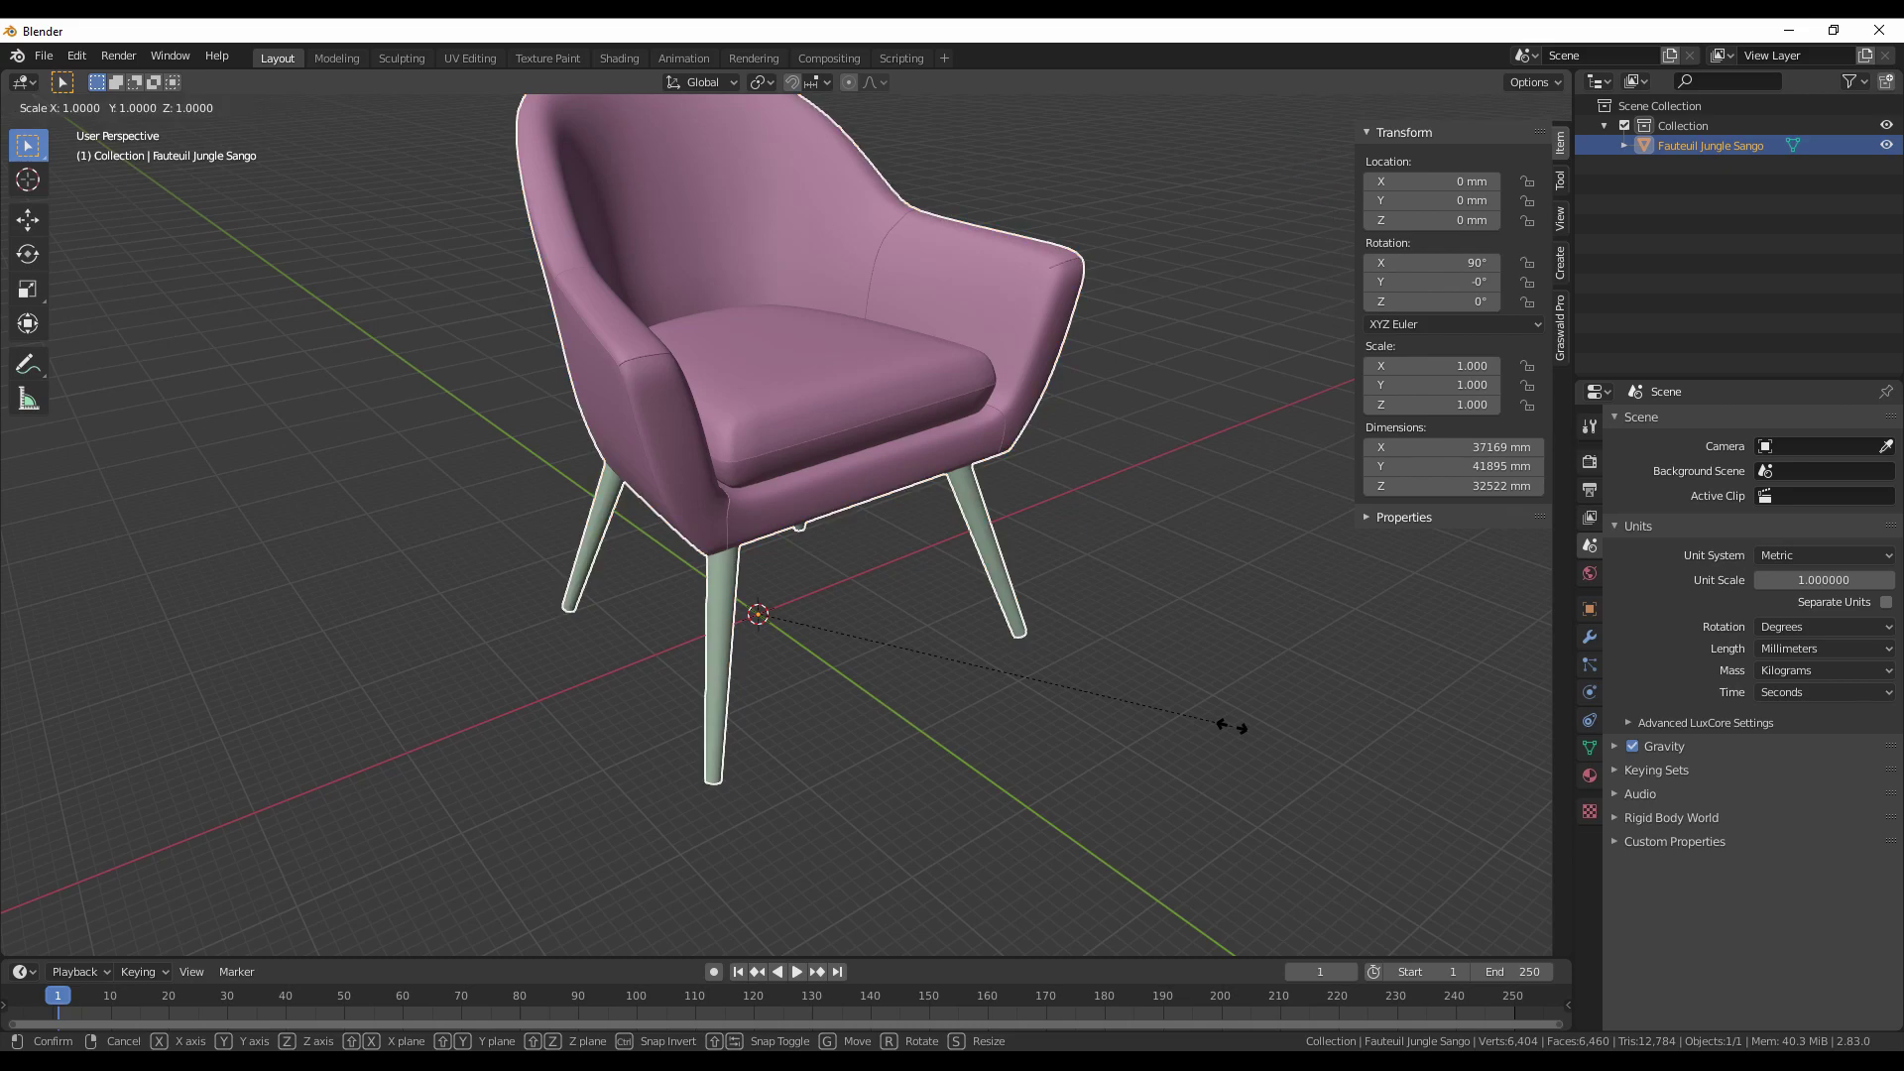
key(0)
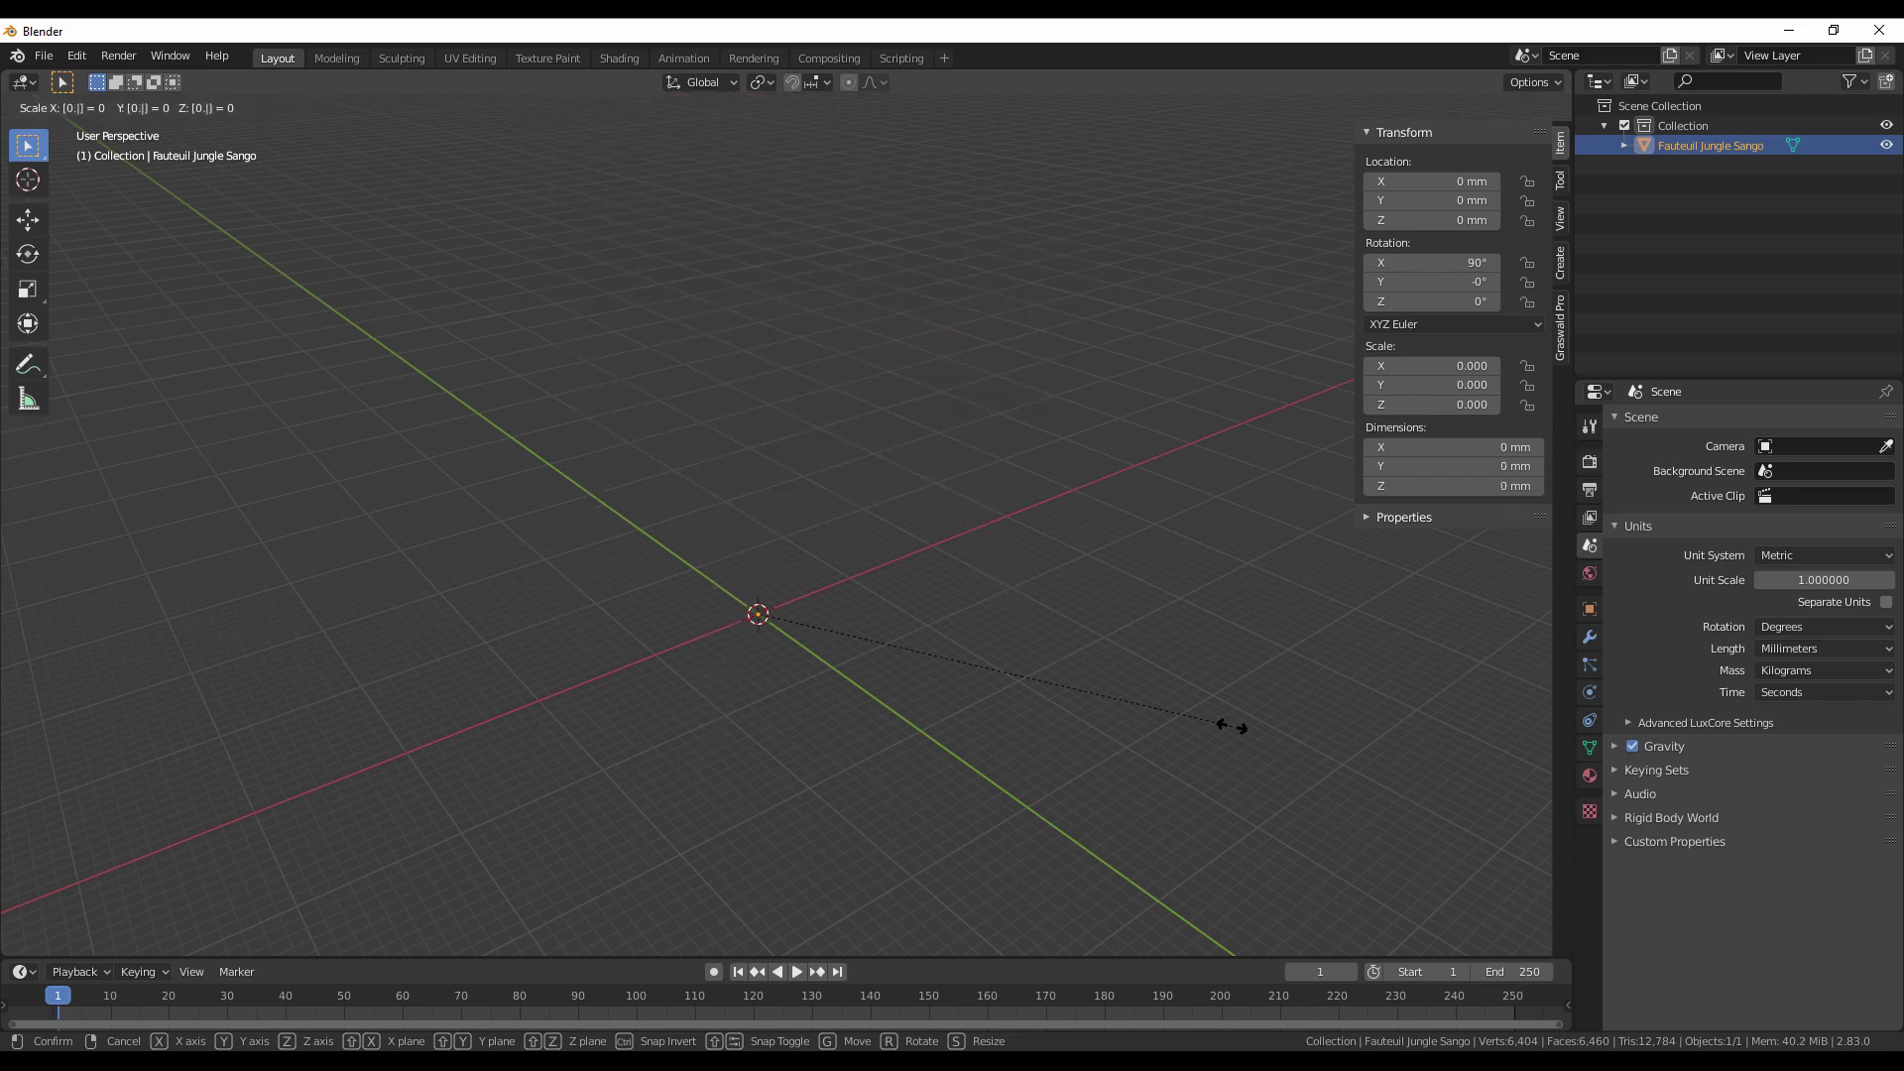
text(.01)
key(Return)
key(KP_Decimal)
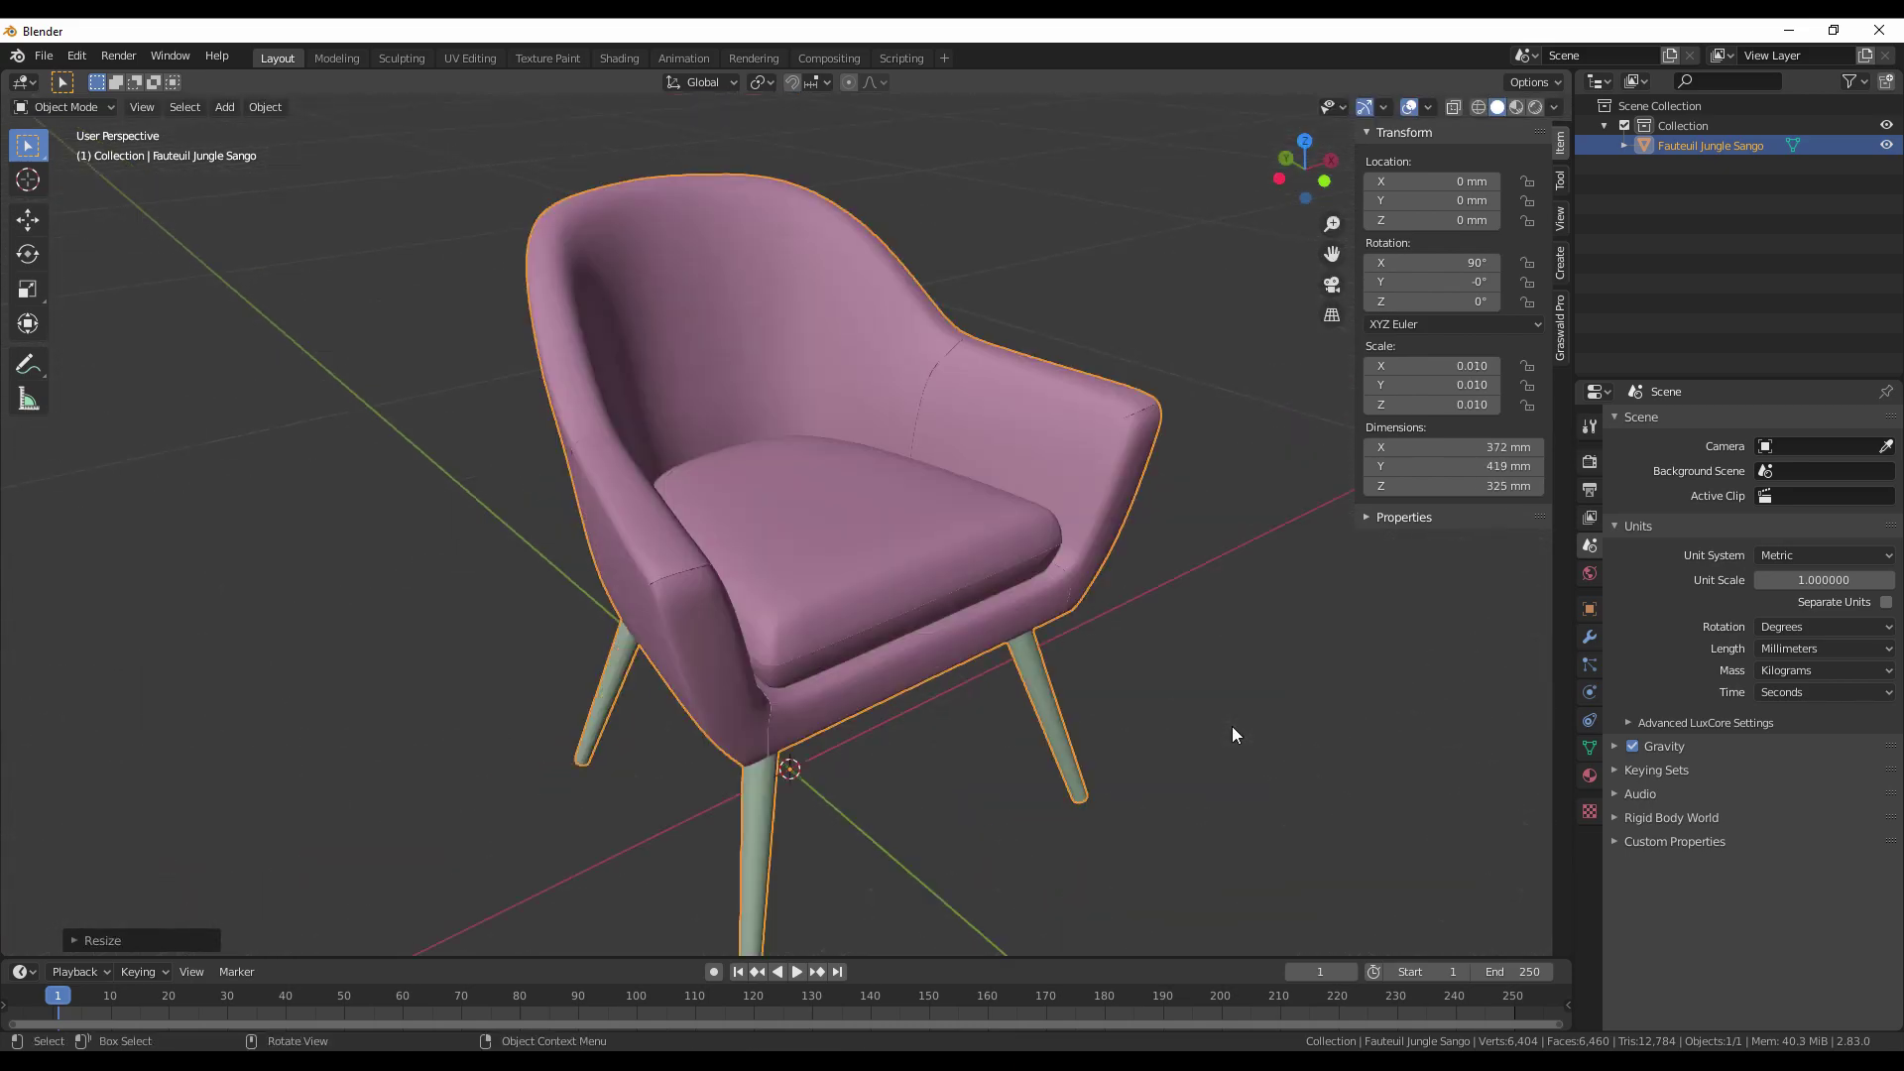
Scale the armchair up by a factor of 3 and apply its rotation.
scroll(879, 538, down, 2)
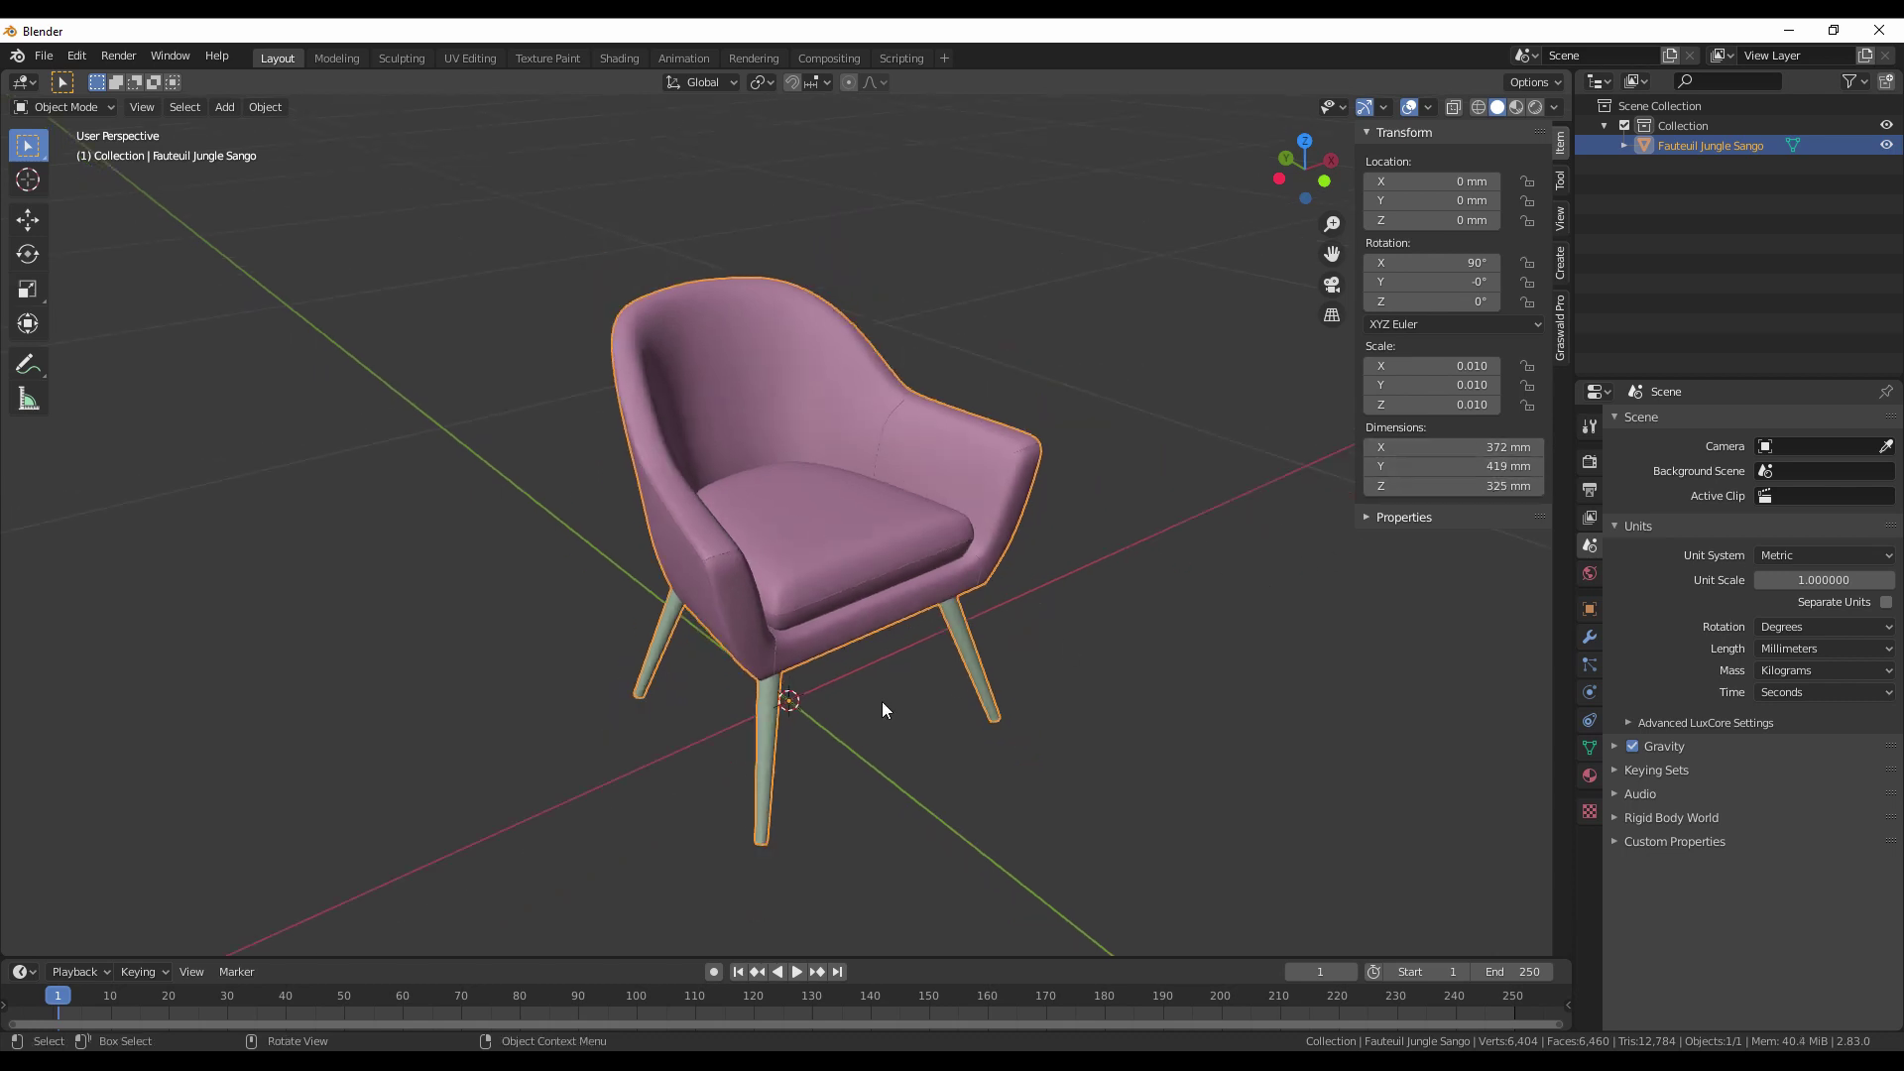
text(s3)
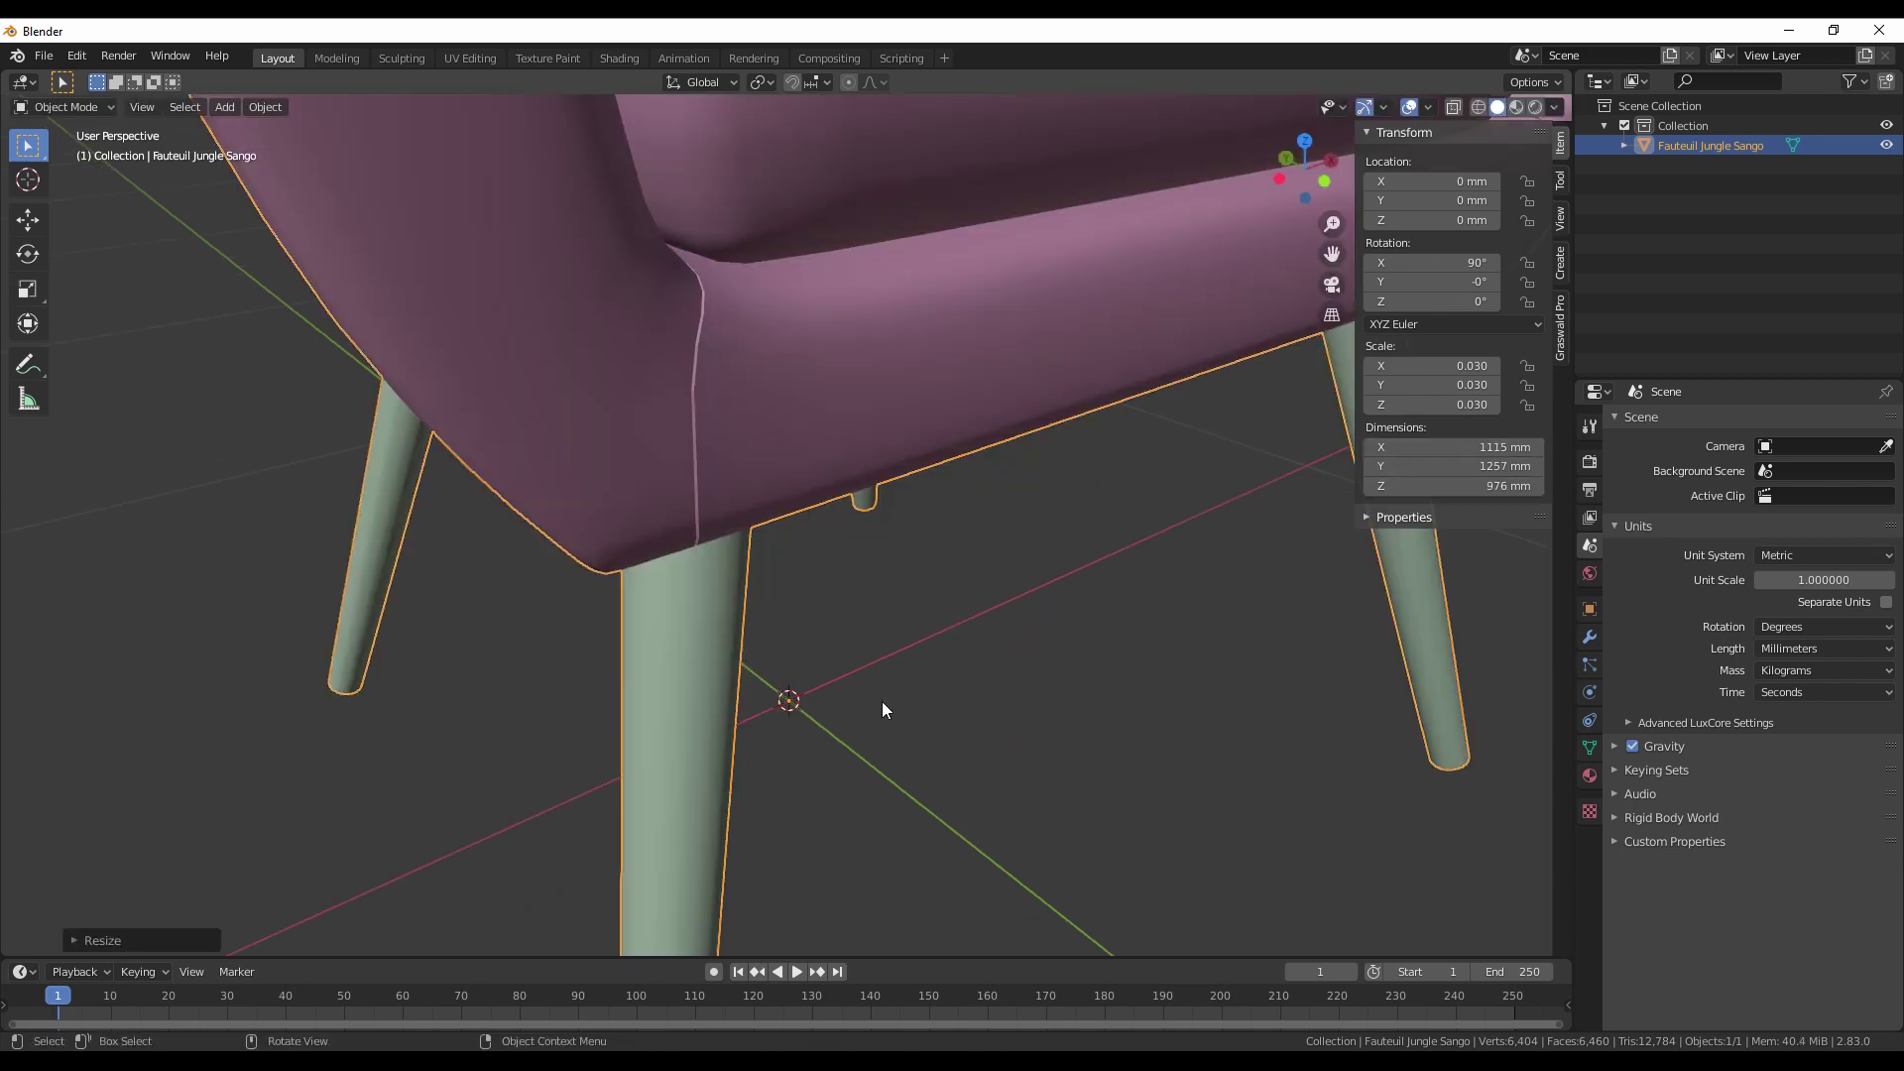
key(Return)
key(KP_Decimal)
key(ctrl+a)
click(894, 684)
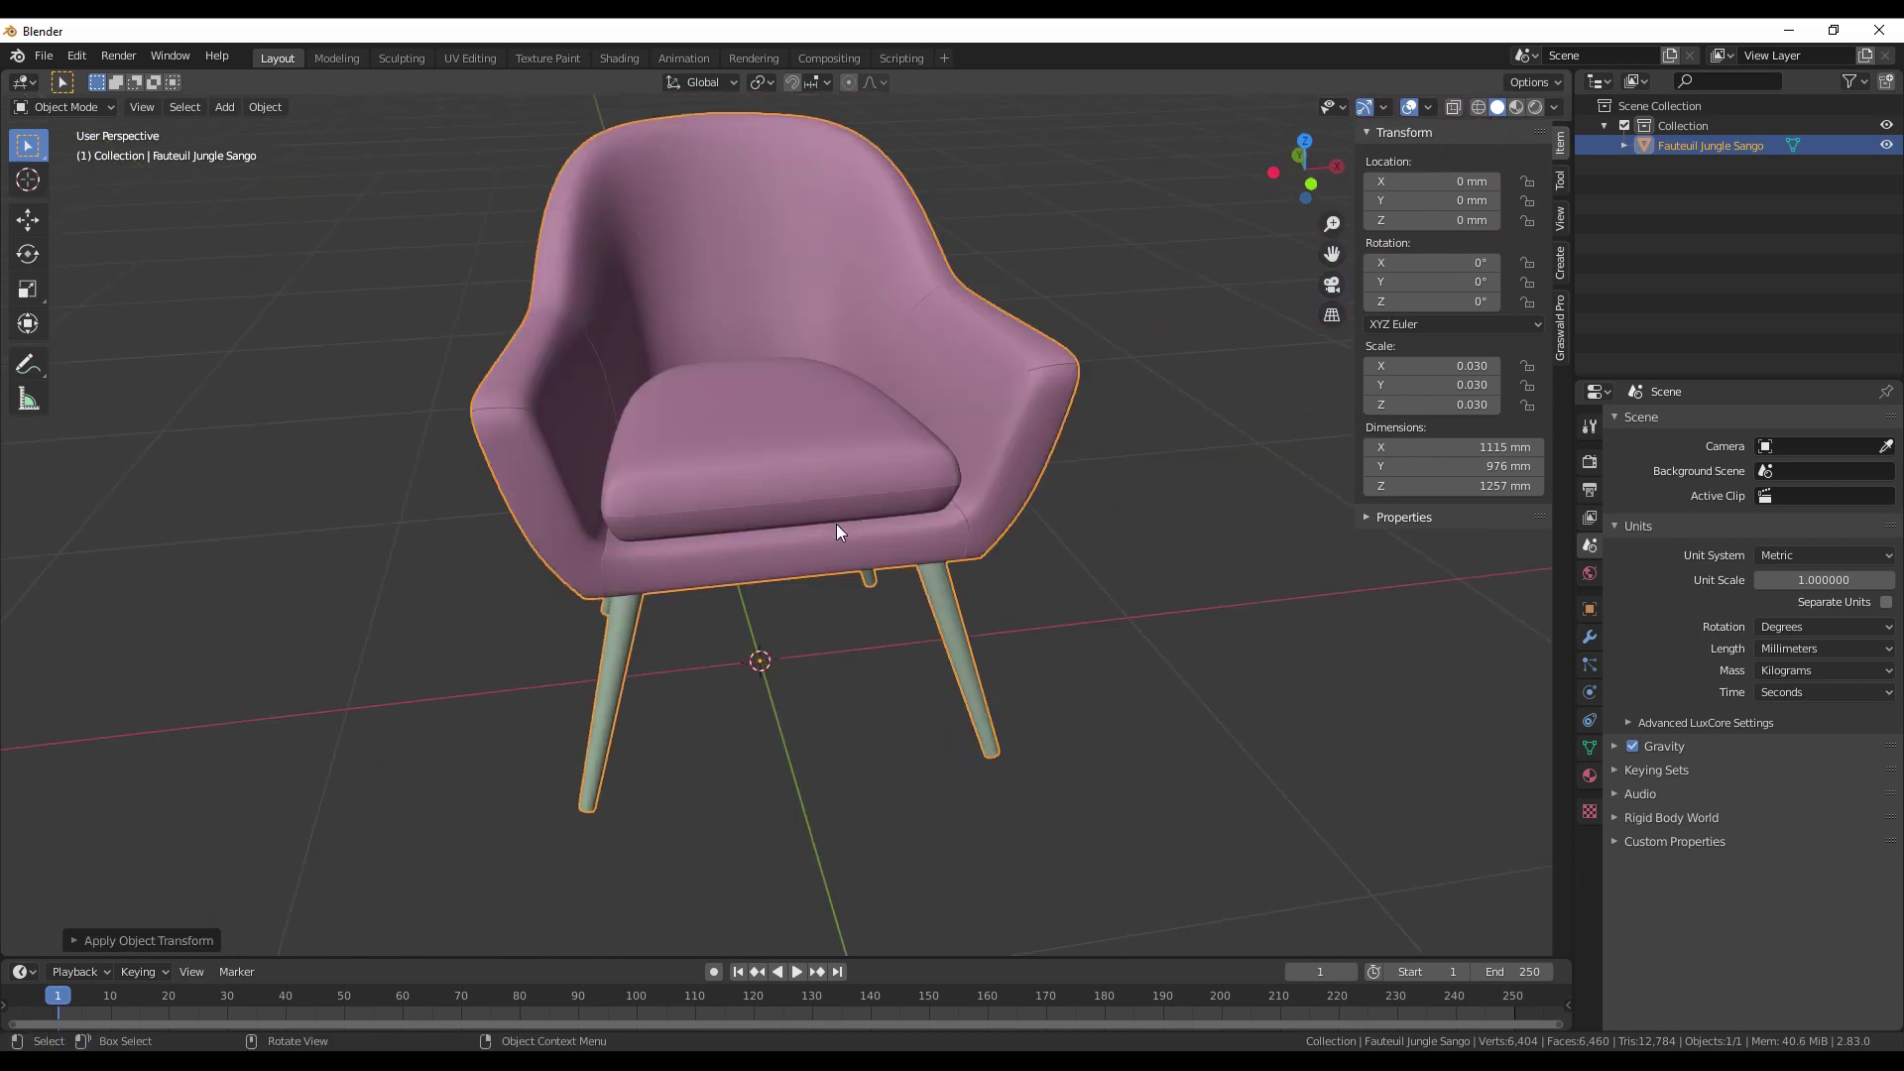
Try to shrink the armchair slightly and uniformly.
drag(836, 523, 887, 502)
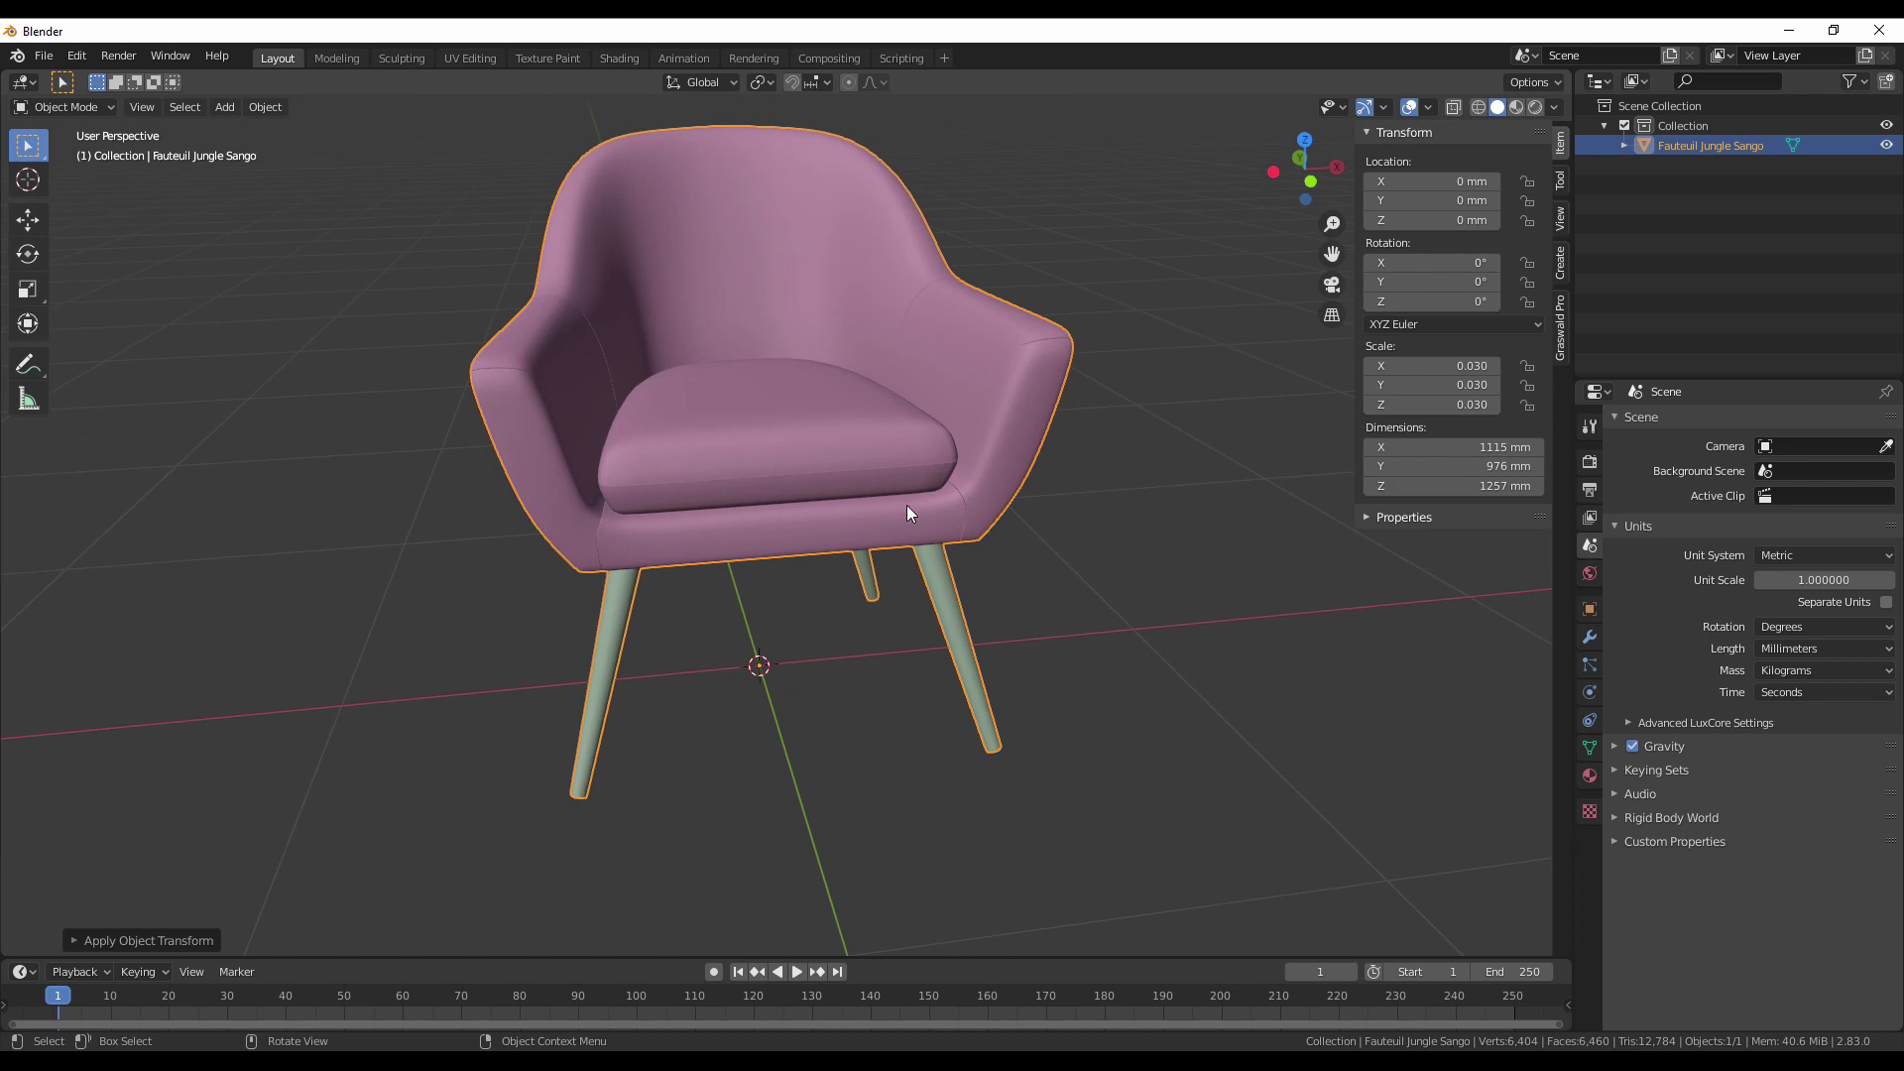
key(s)
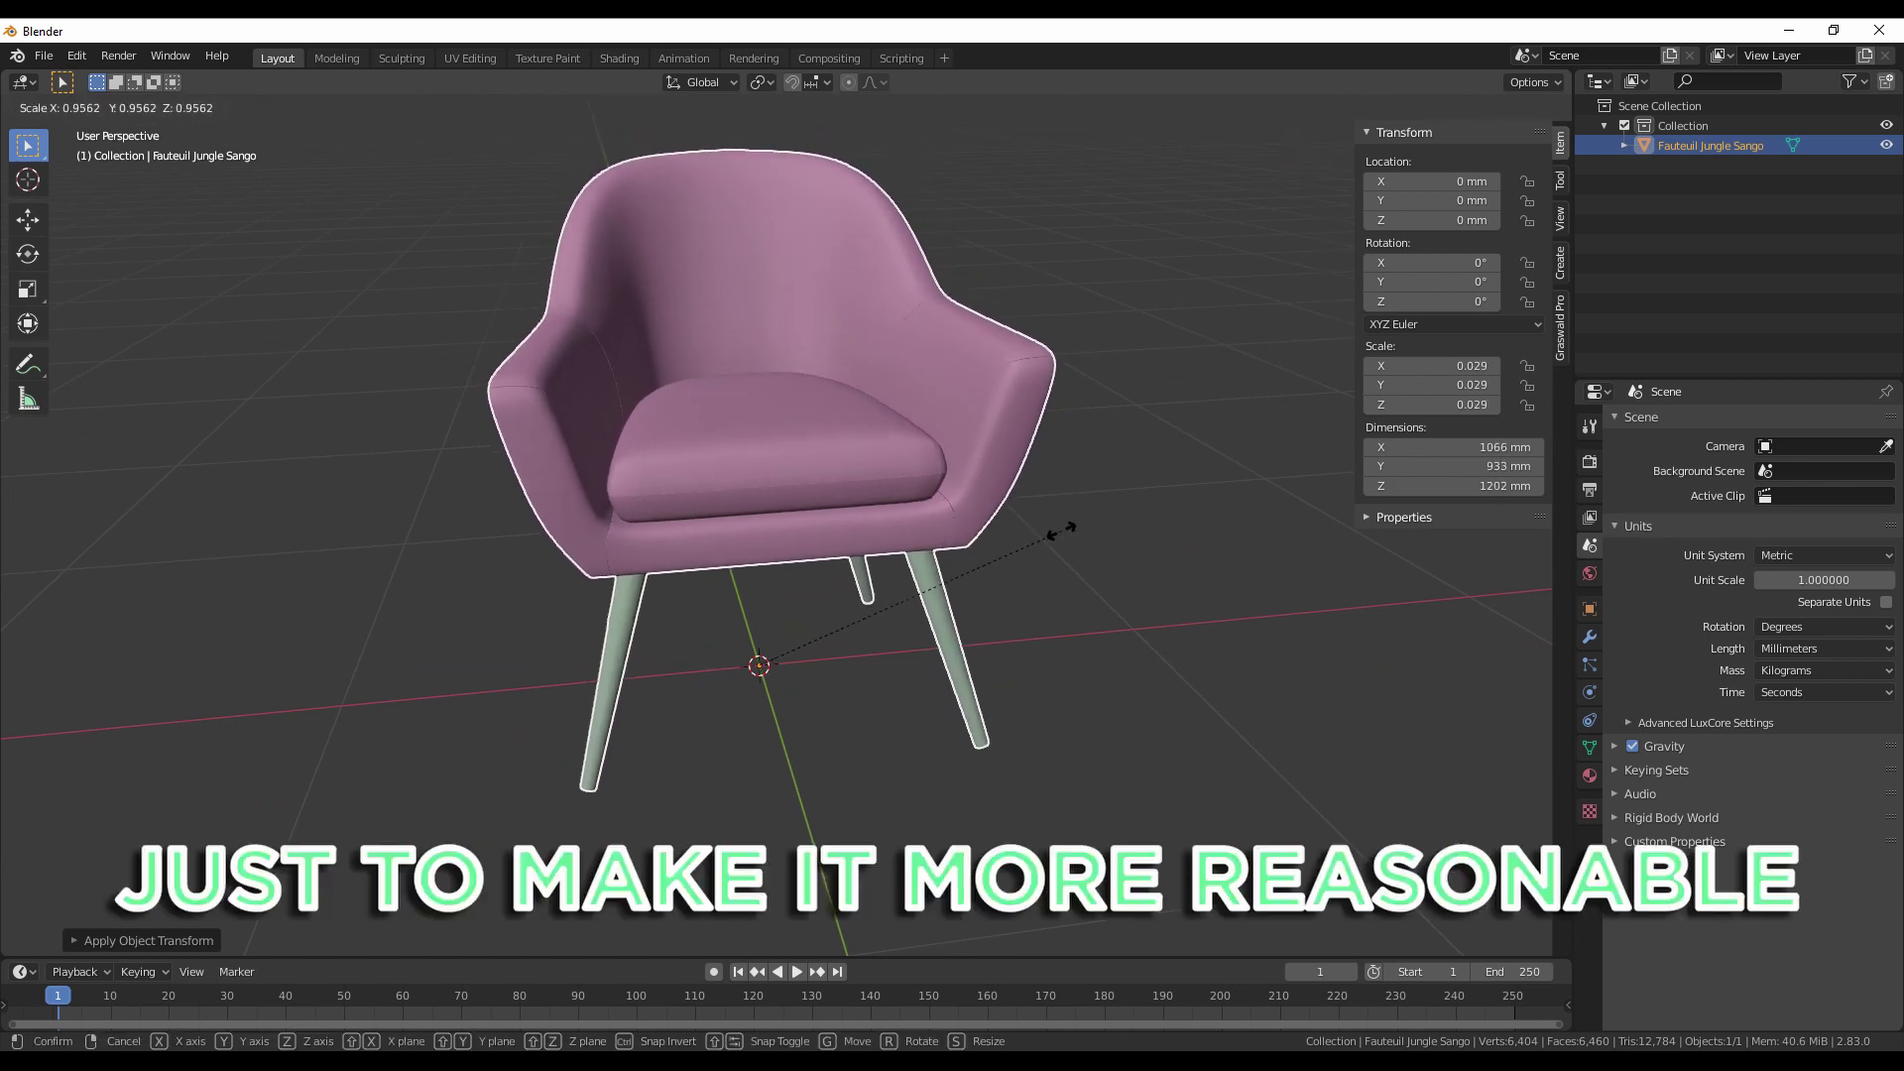
click(1062, 532)
click(1087, 547)
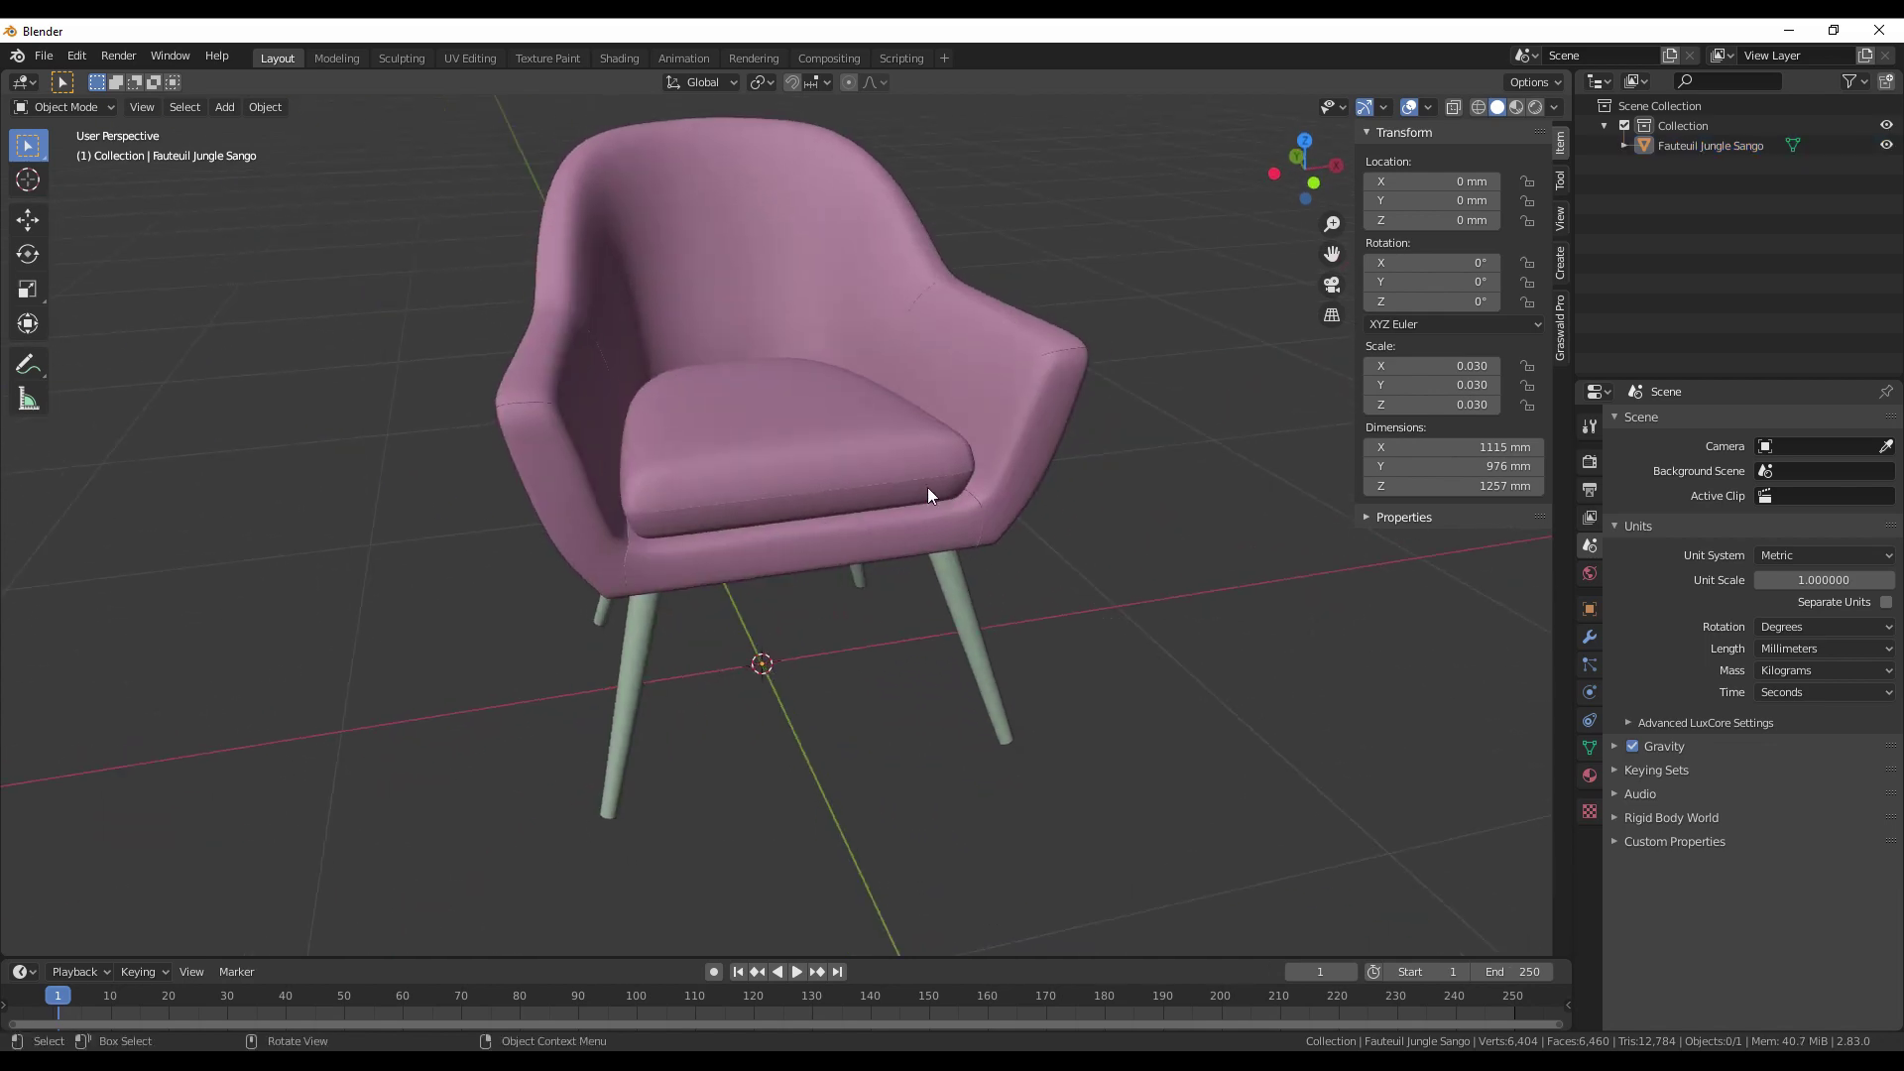
Inspect the armchair's mesh up close in wireframe display and return to solid shading.
scroll(827, 495, up, 2)
scroll(824, 493, up, 2)
scroll(848, 496, down, 5)
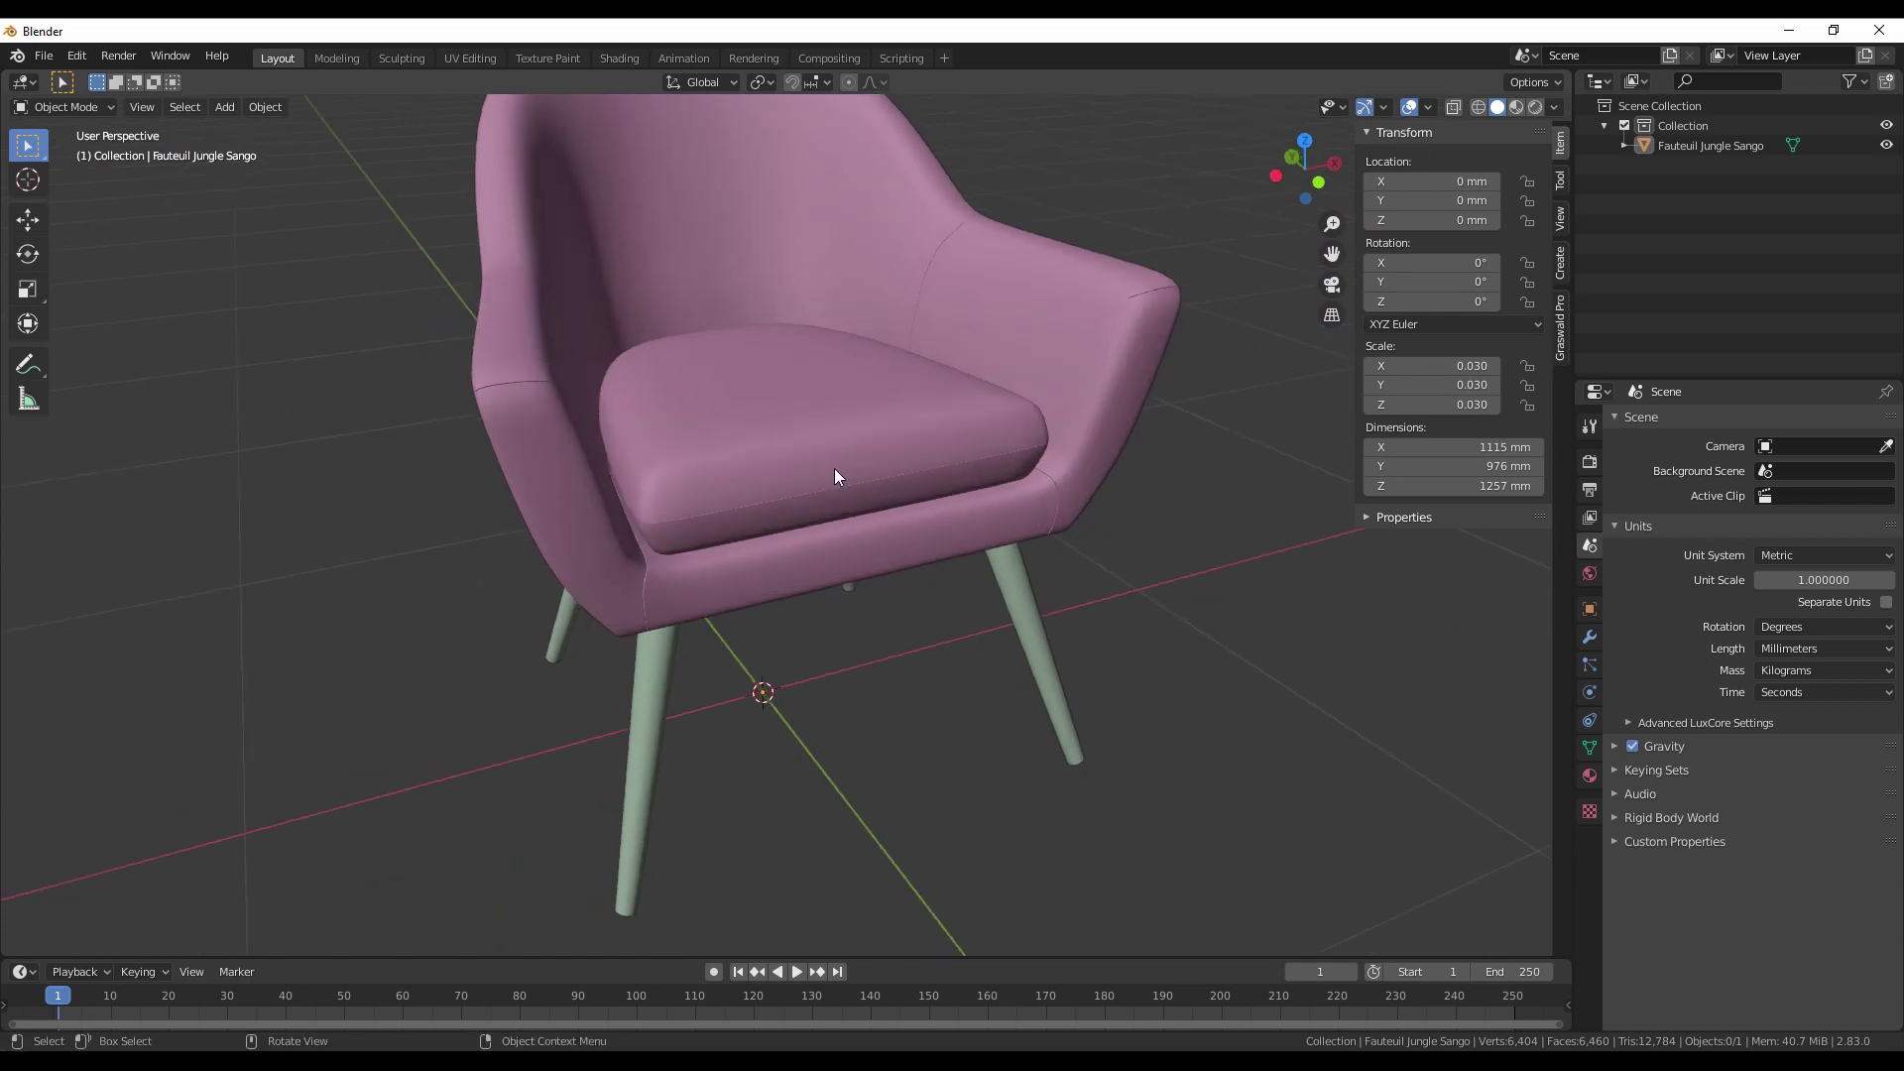
key(shift+z)
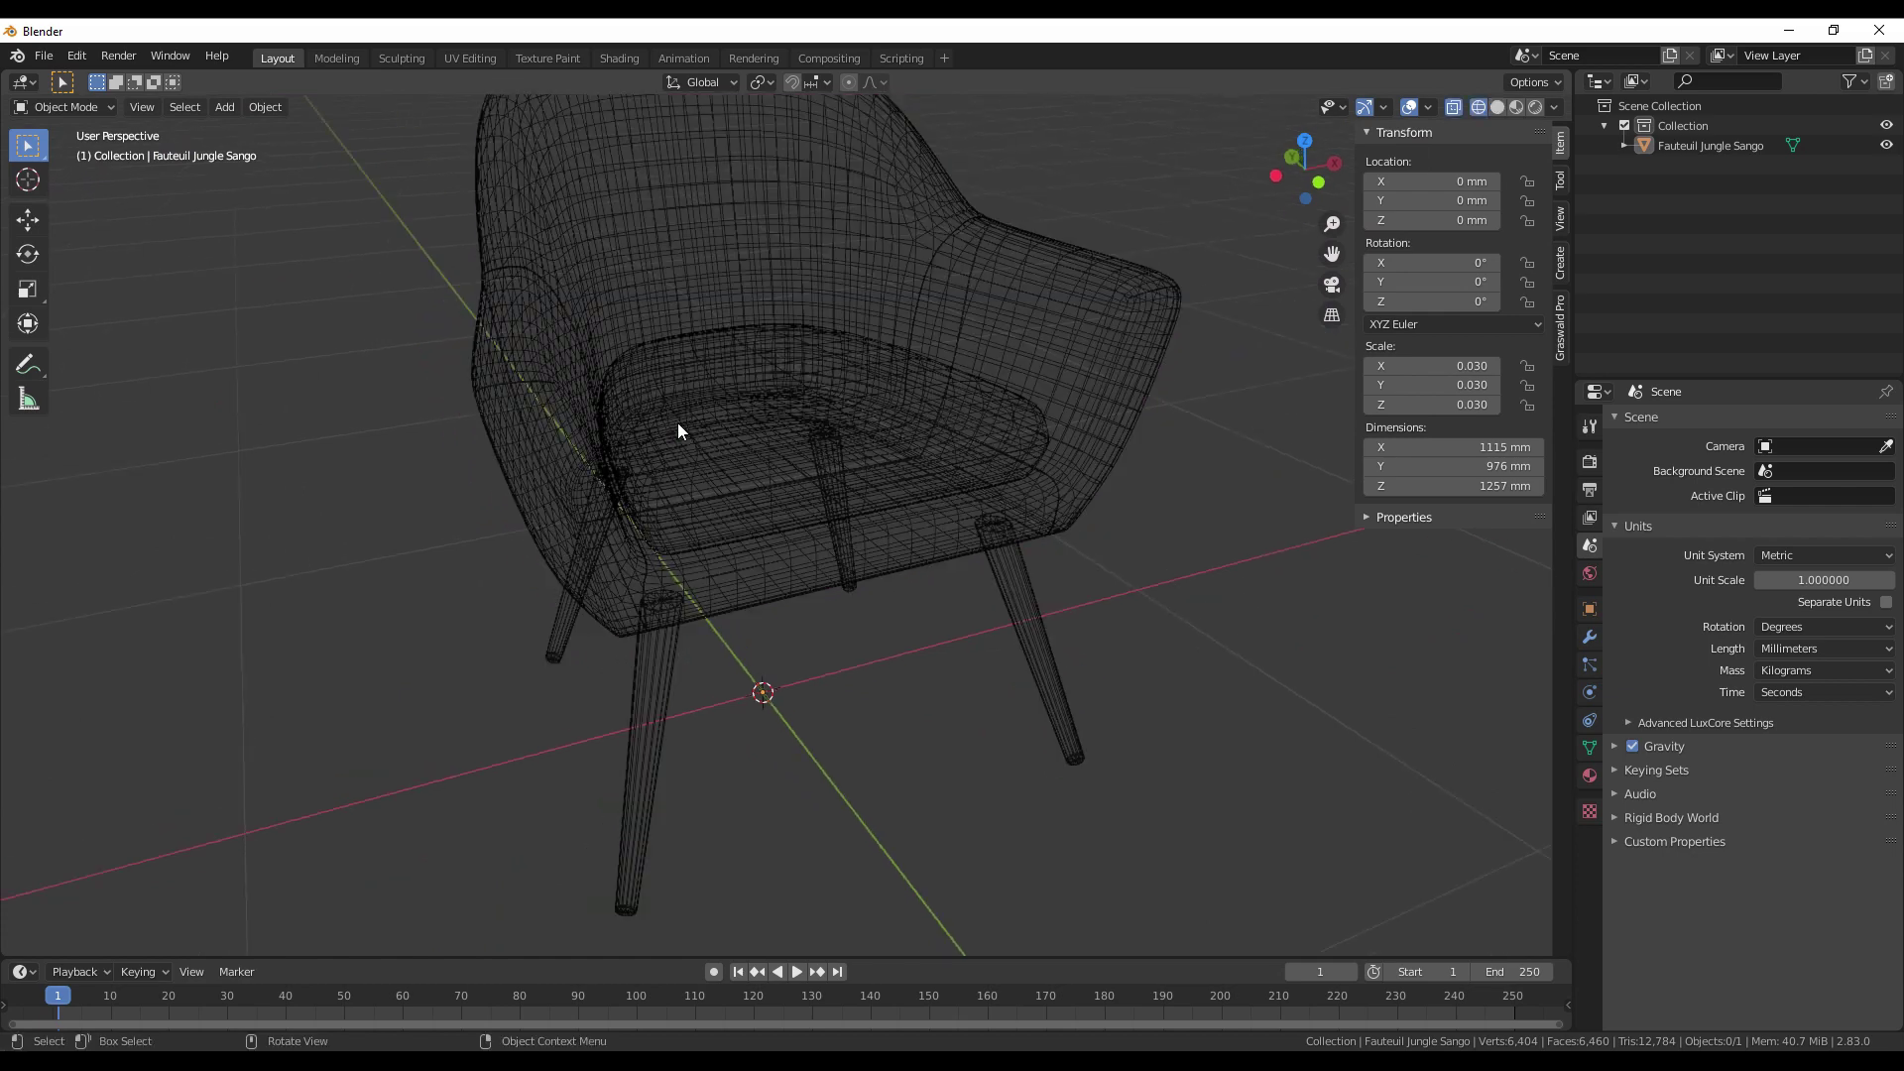
scroll(677, 422, up, 2)
key(shift+z)
scroll(1034, 479, down, 2)
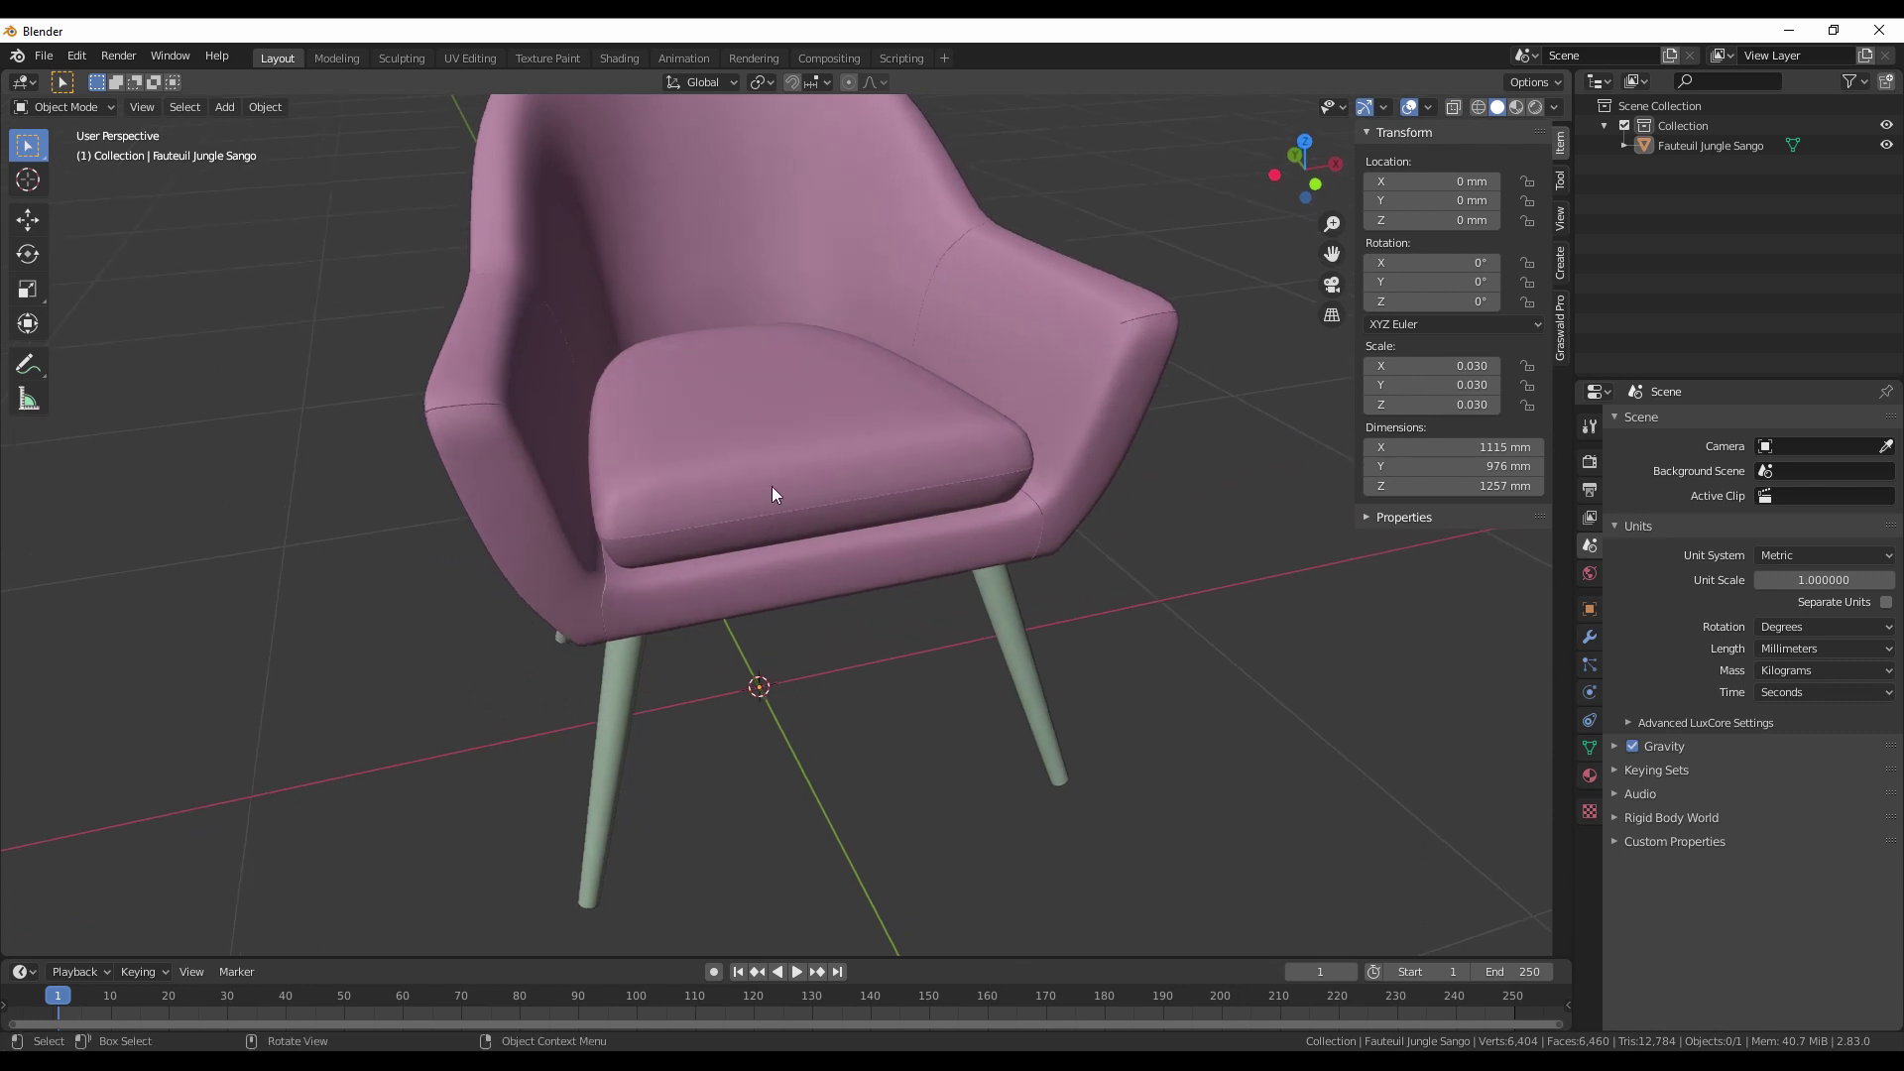
scroll(805, 553, down, 4)
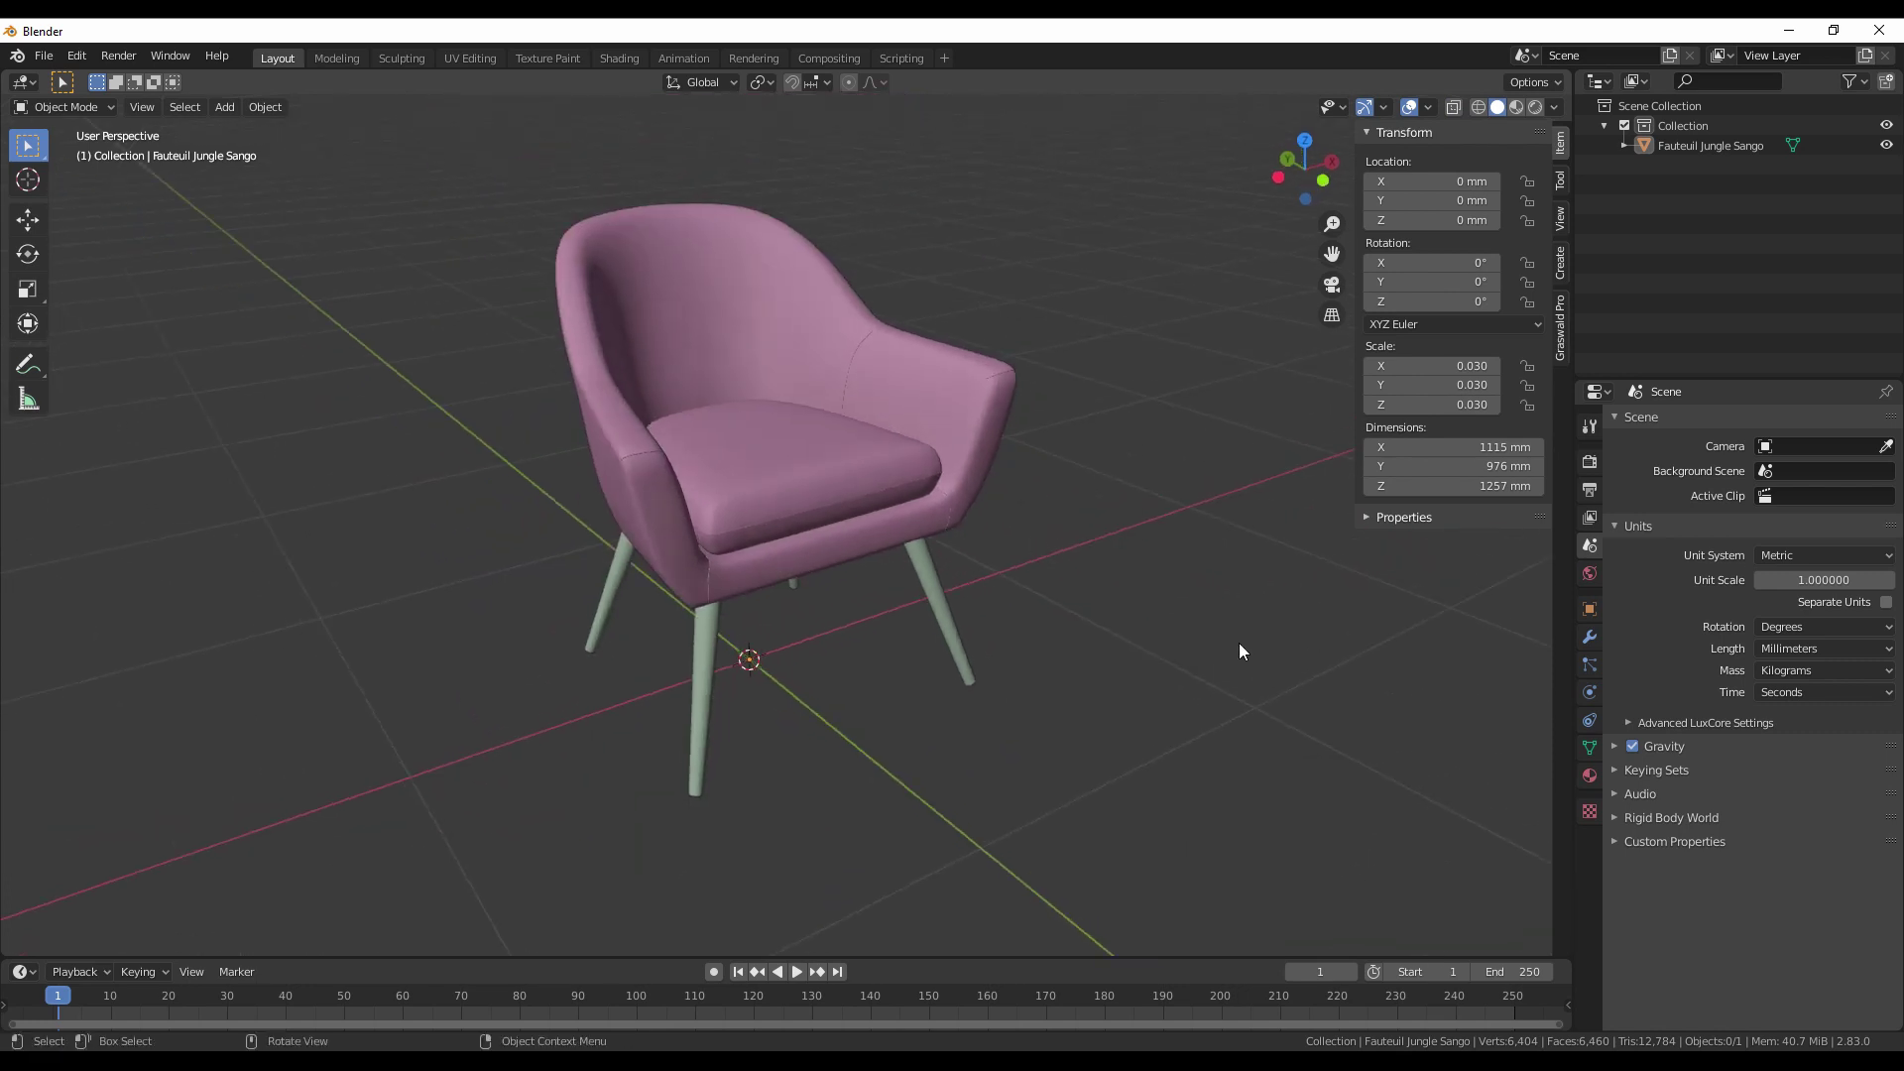
Split the 3D viewport into two stacked areas and show the armchair's material slots, selecting wire_149200155.
drag(14, 952, 466, 616)
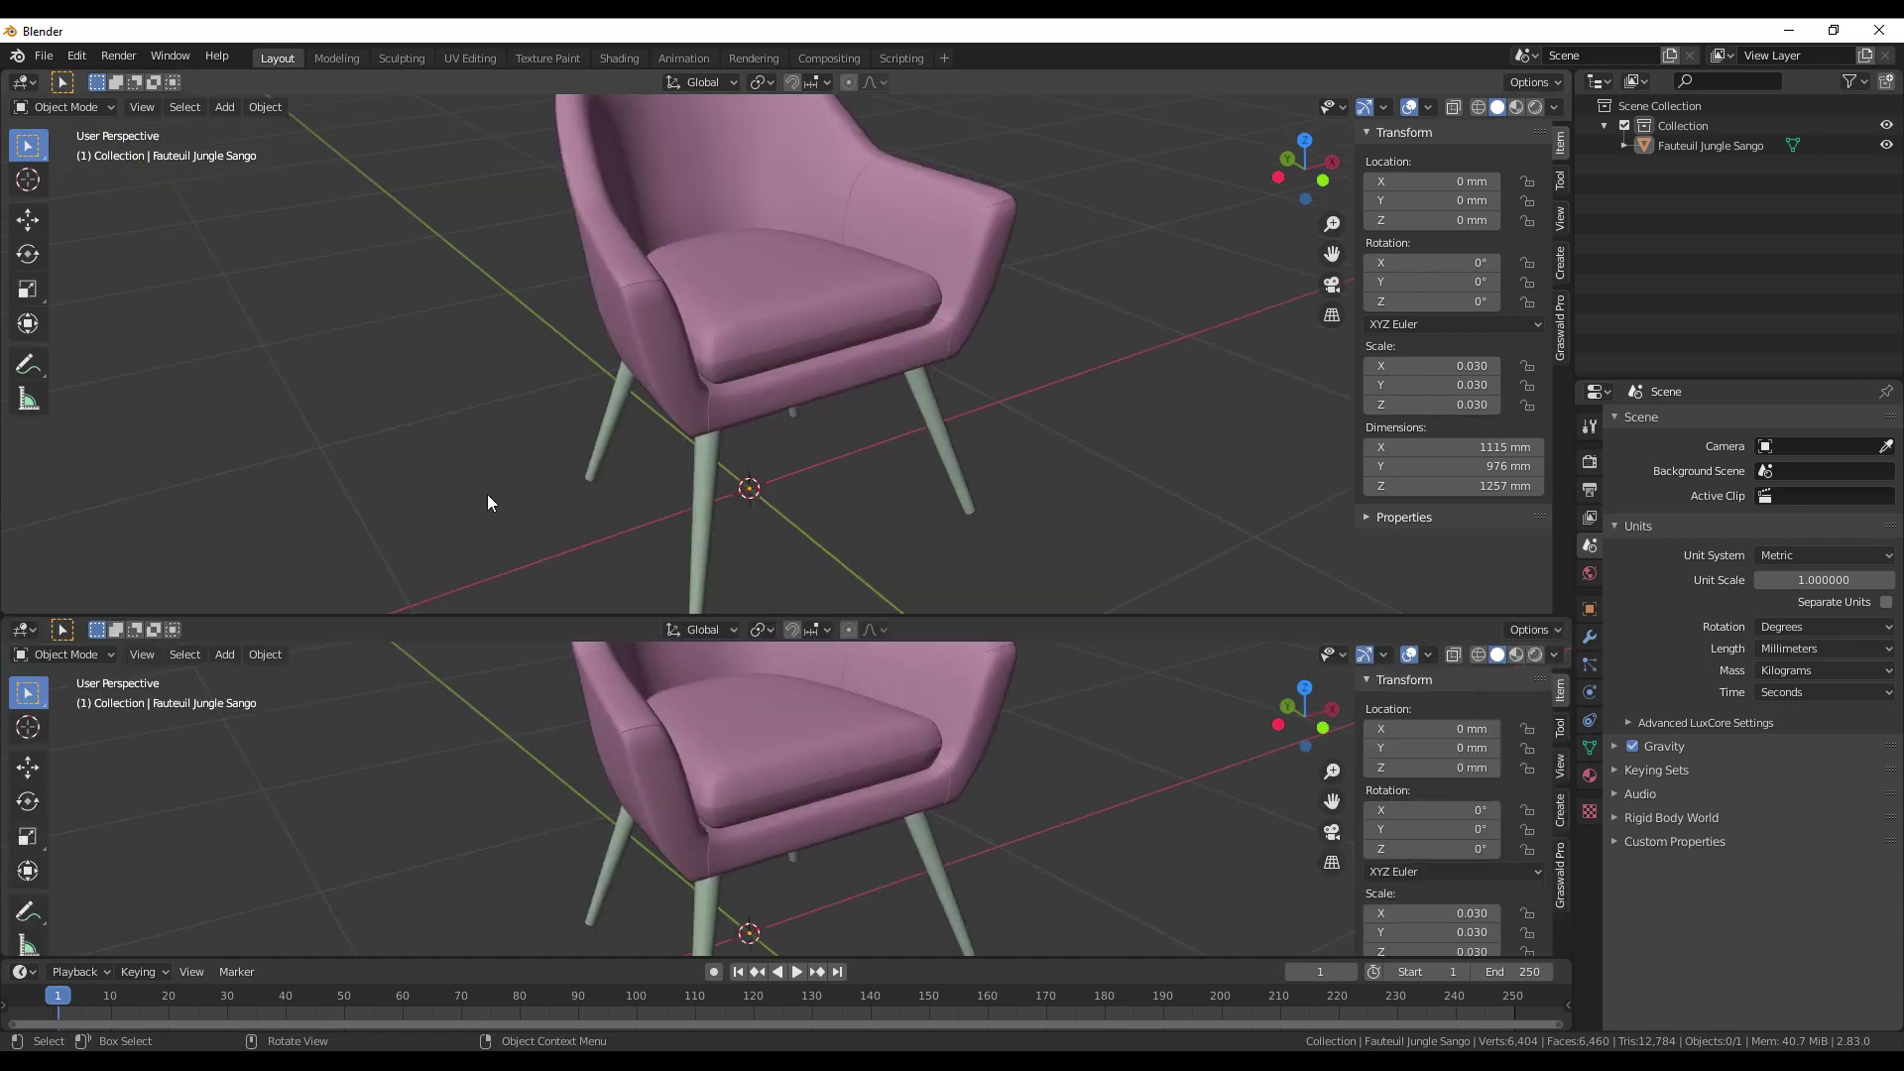
scroll(824, 483, down, 2)
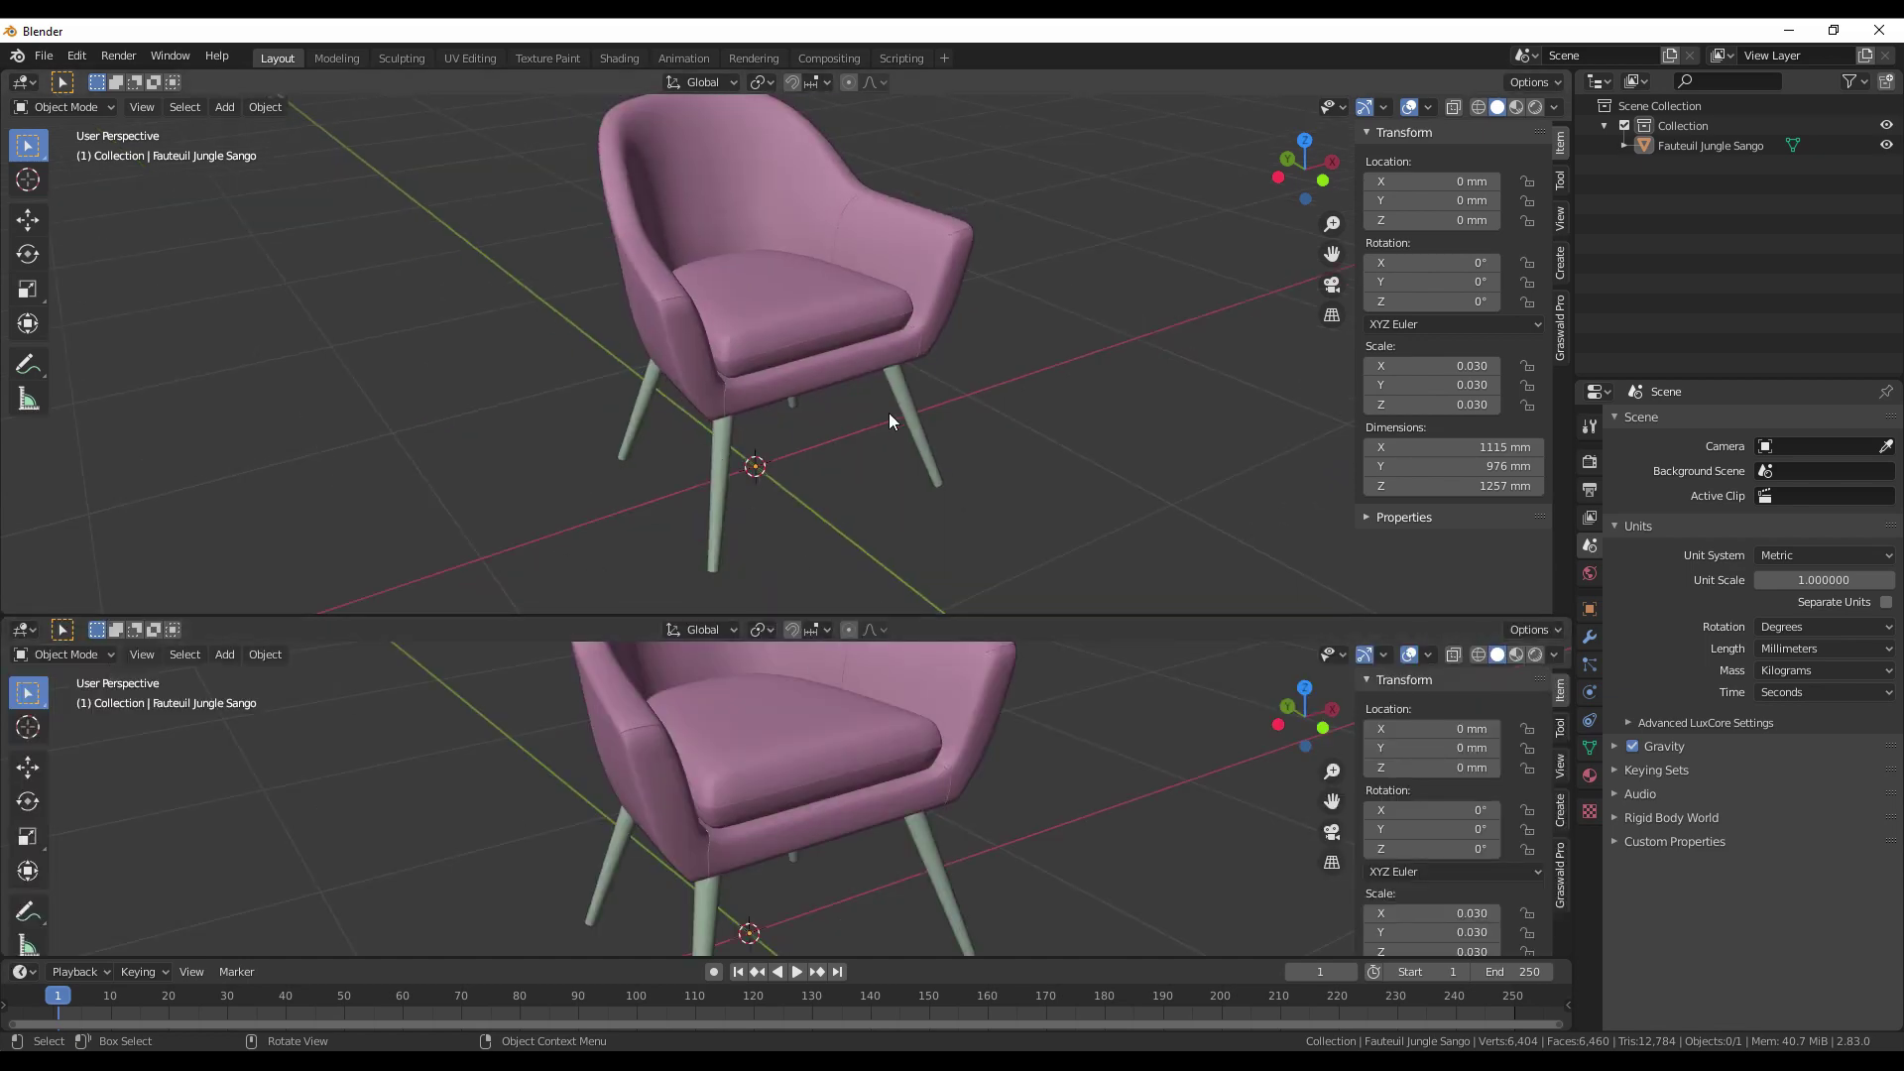
click(1590, 775)
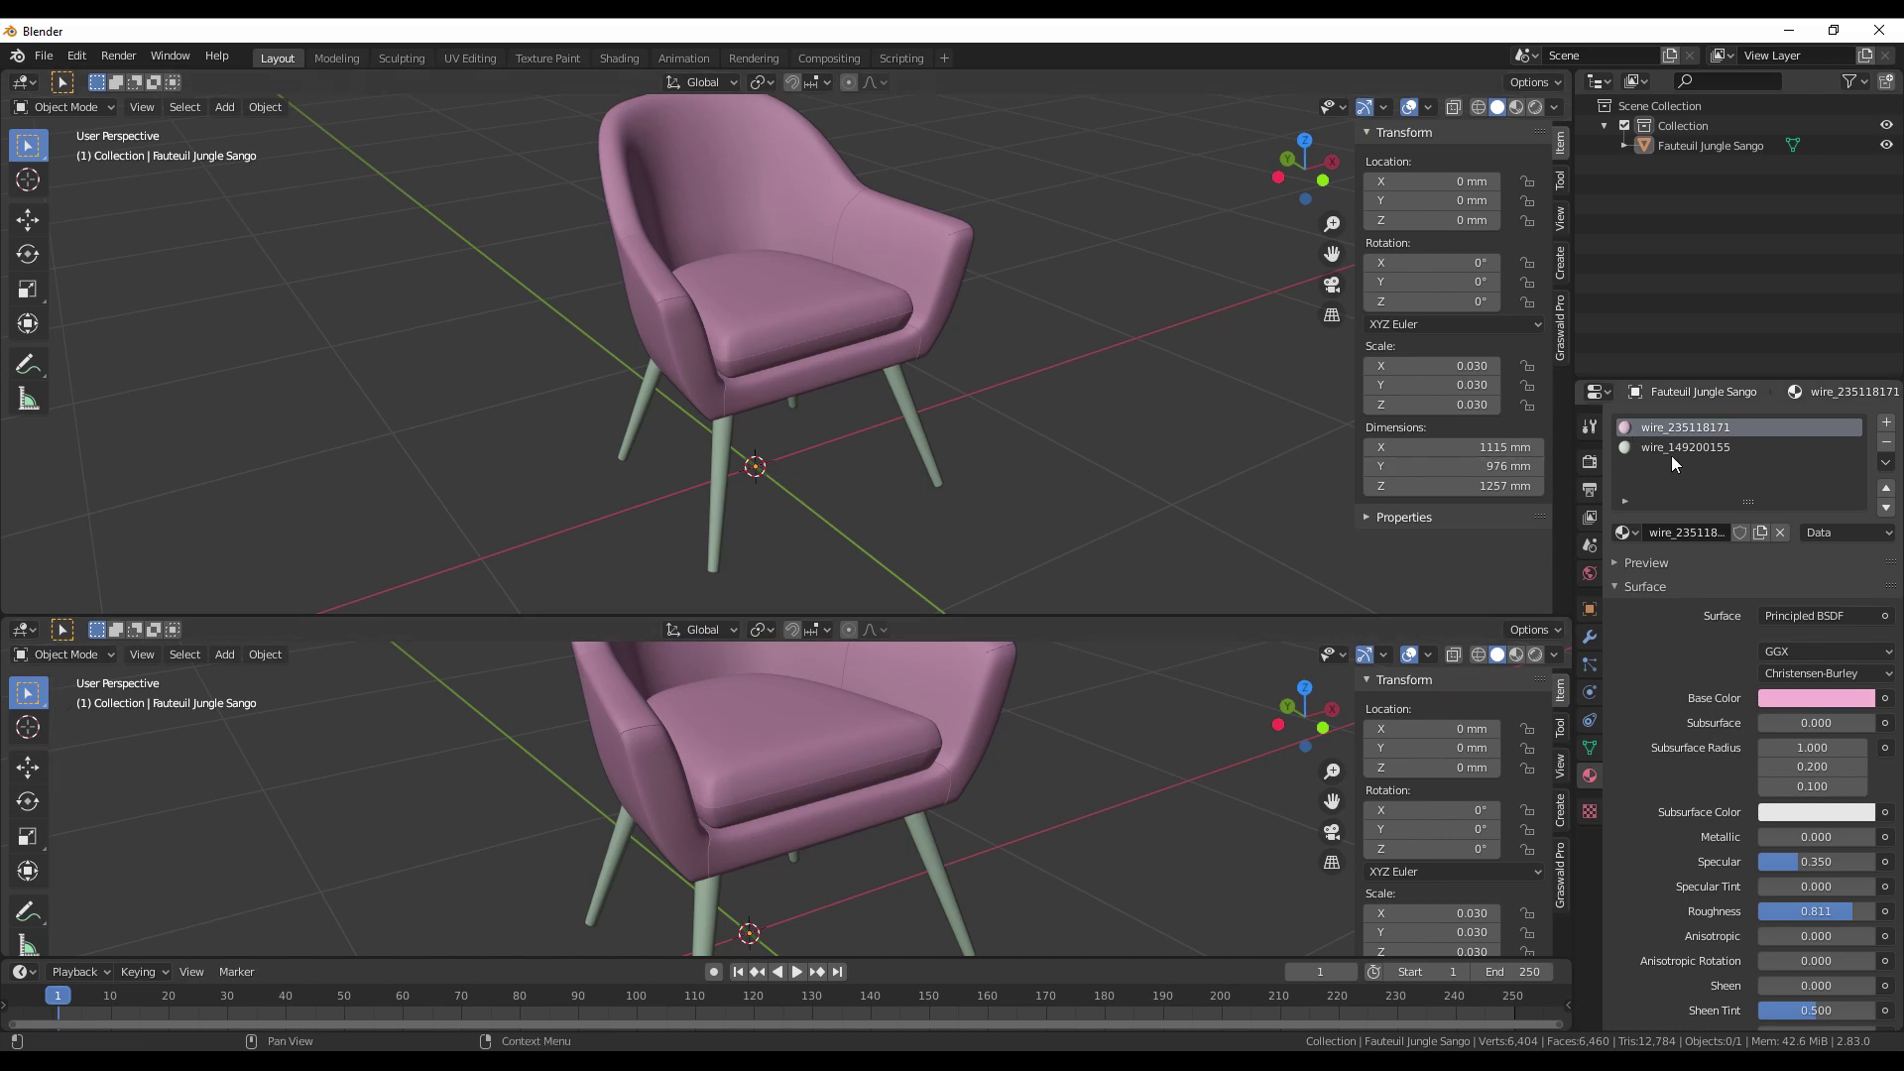
click(892, 305)
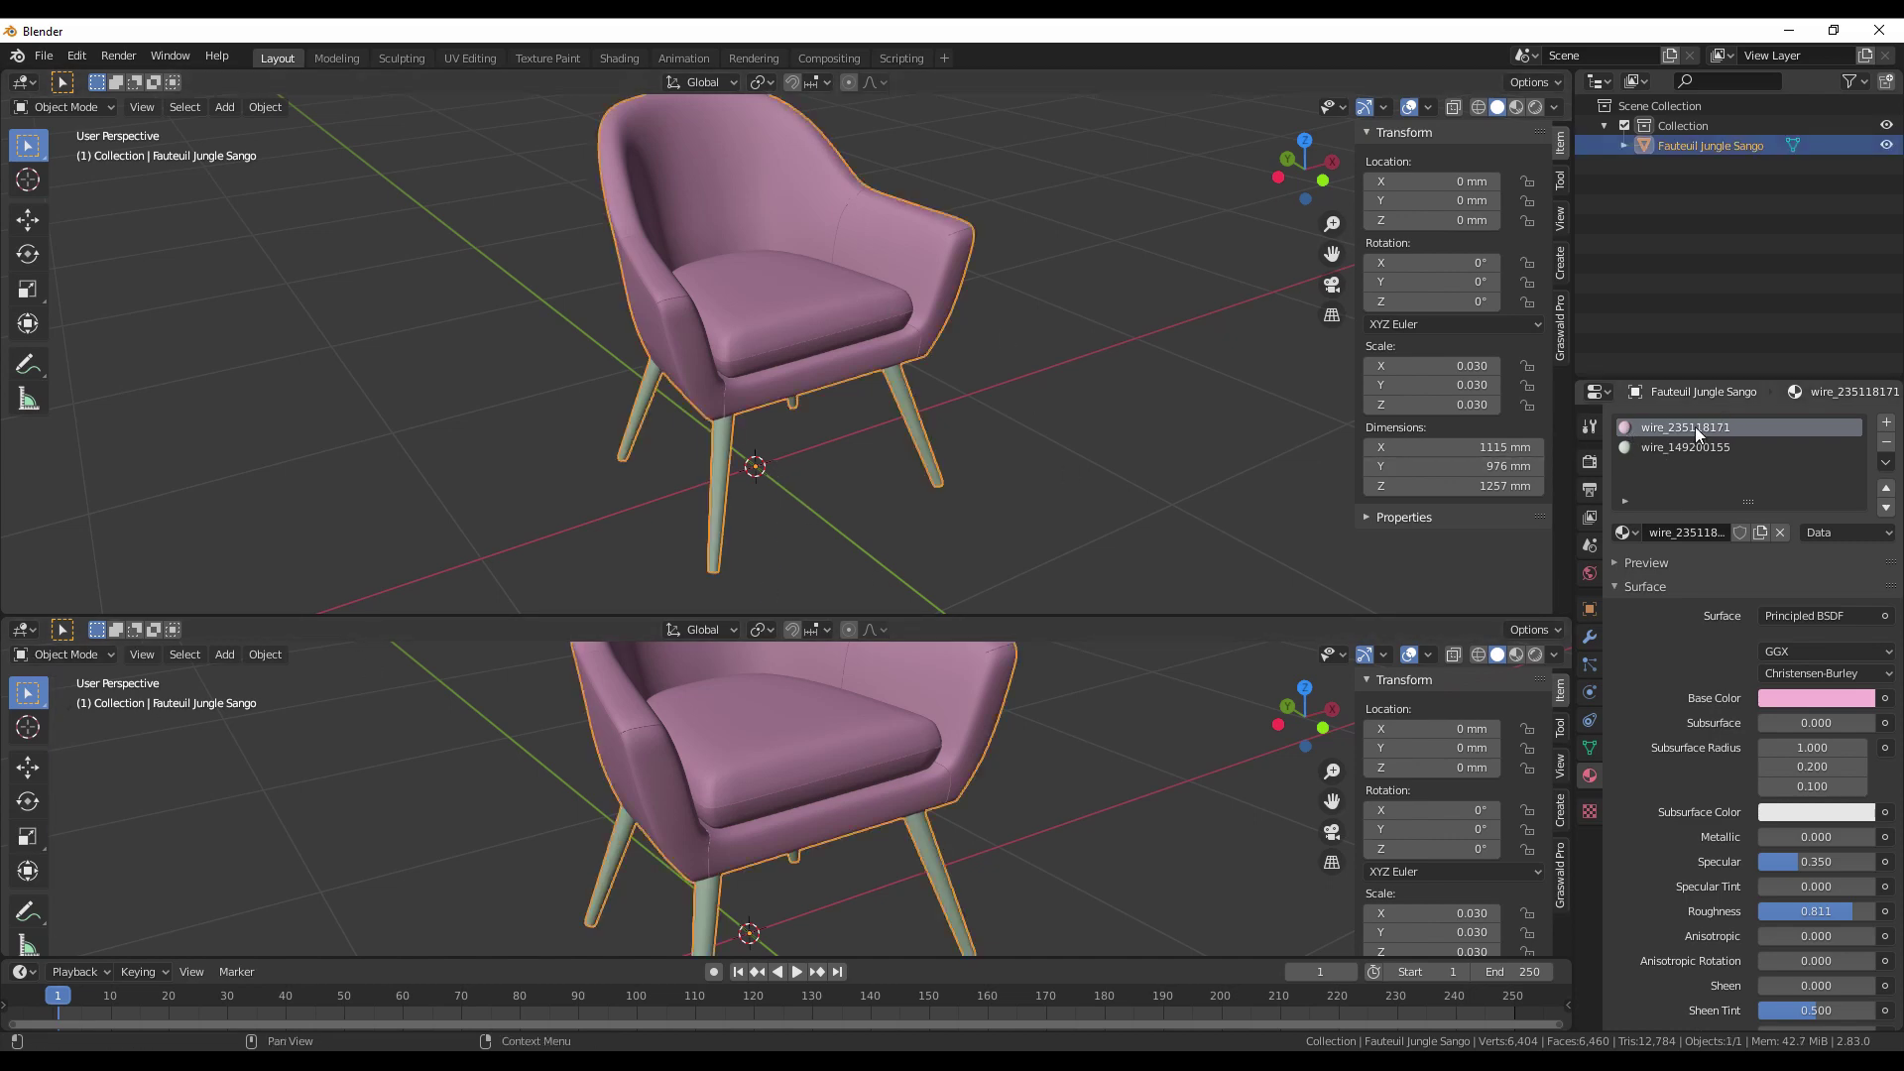
scroll(759, 220, up, 2)
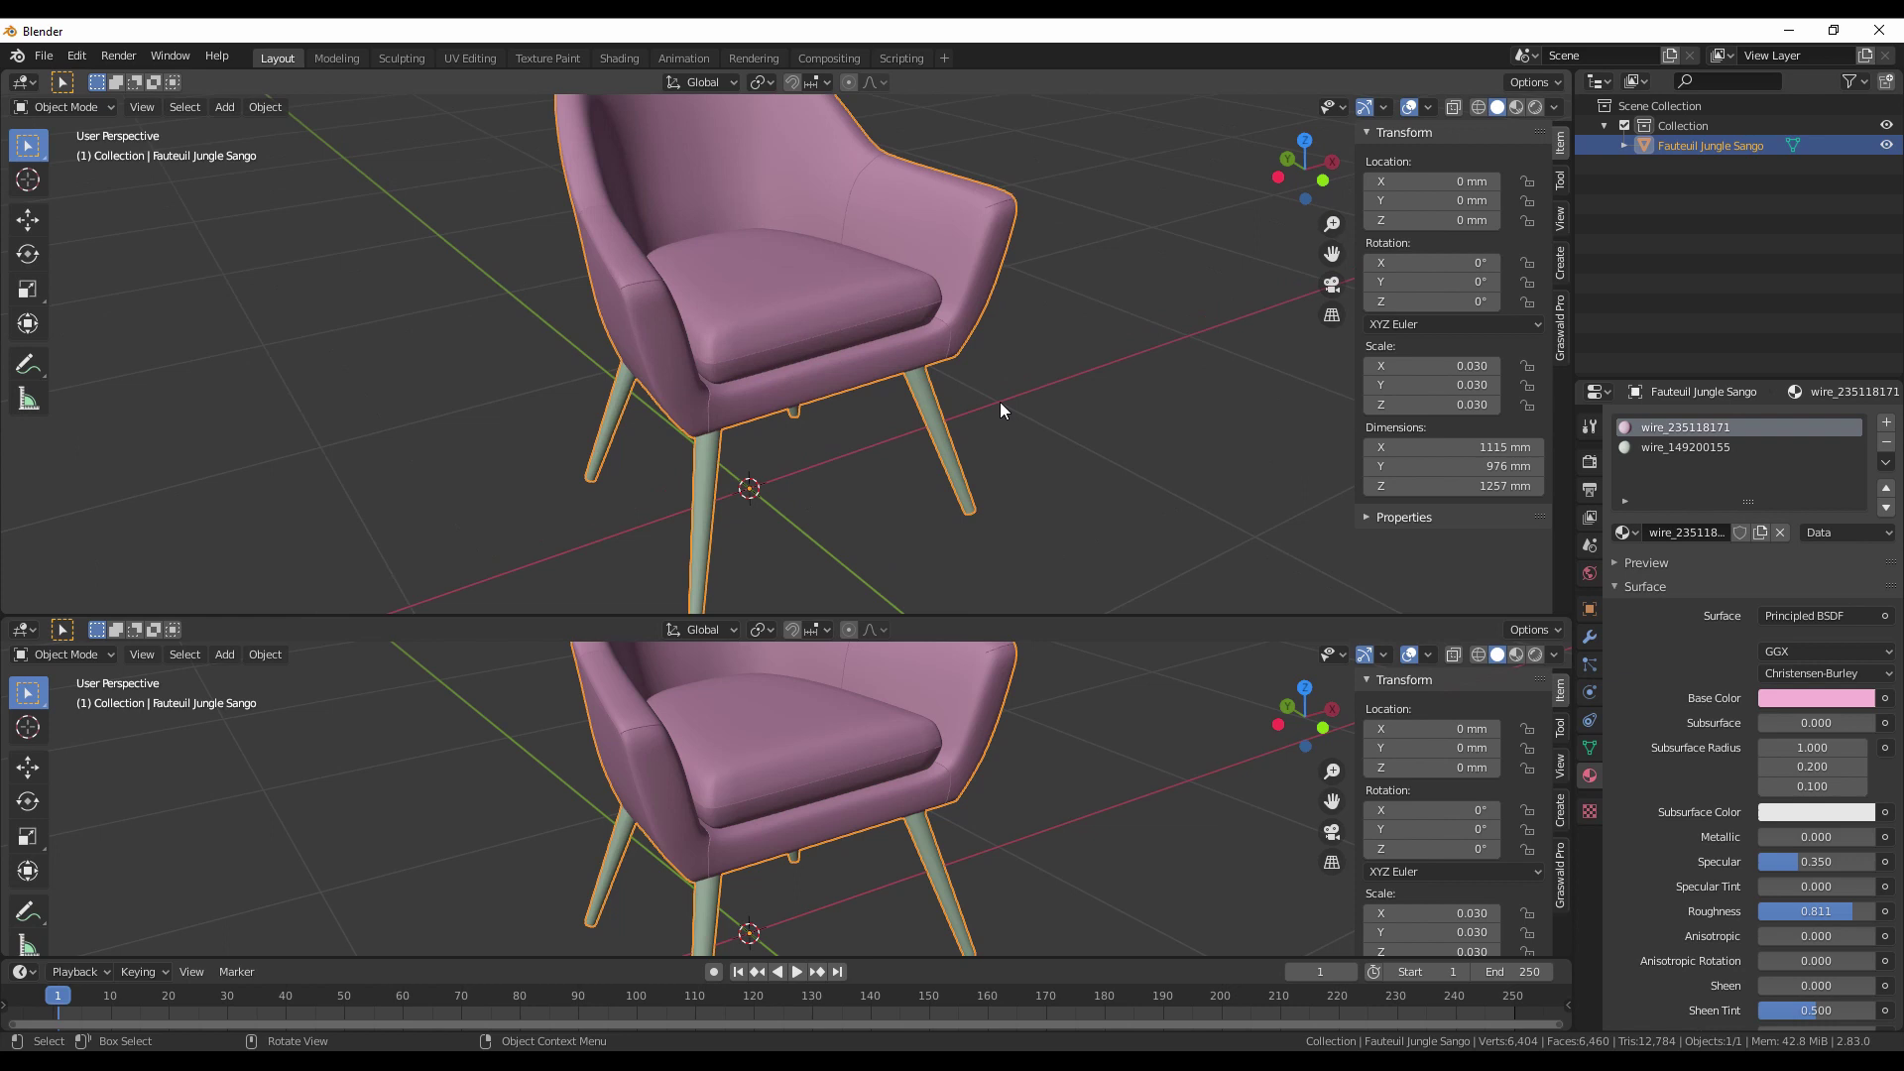
click(1703, 444)
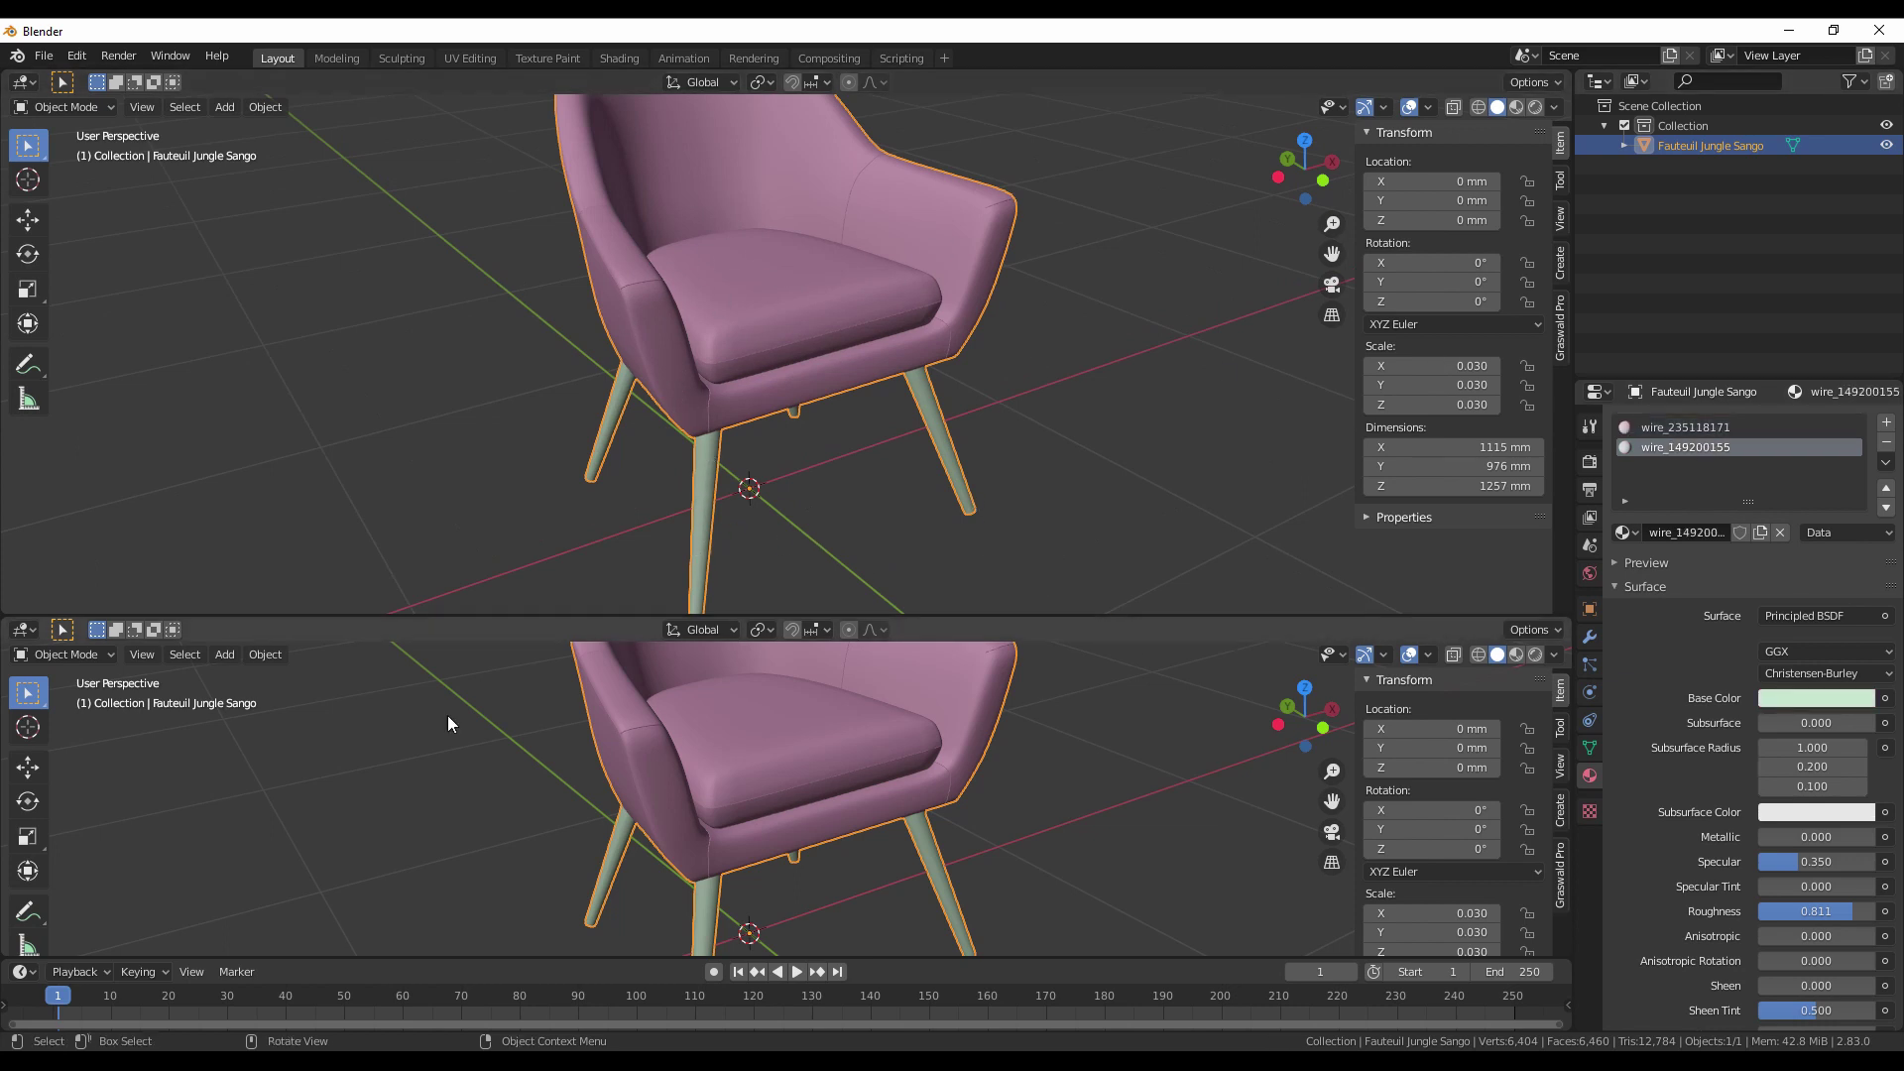
Change the lower viewport to the Shader Editor and display the nodes of material wire_235118171.
click(25, 630)
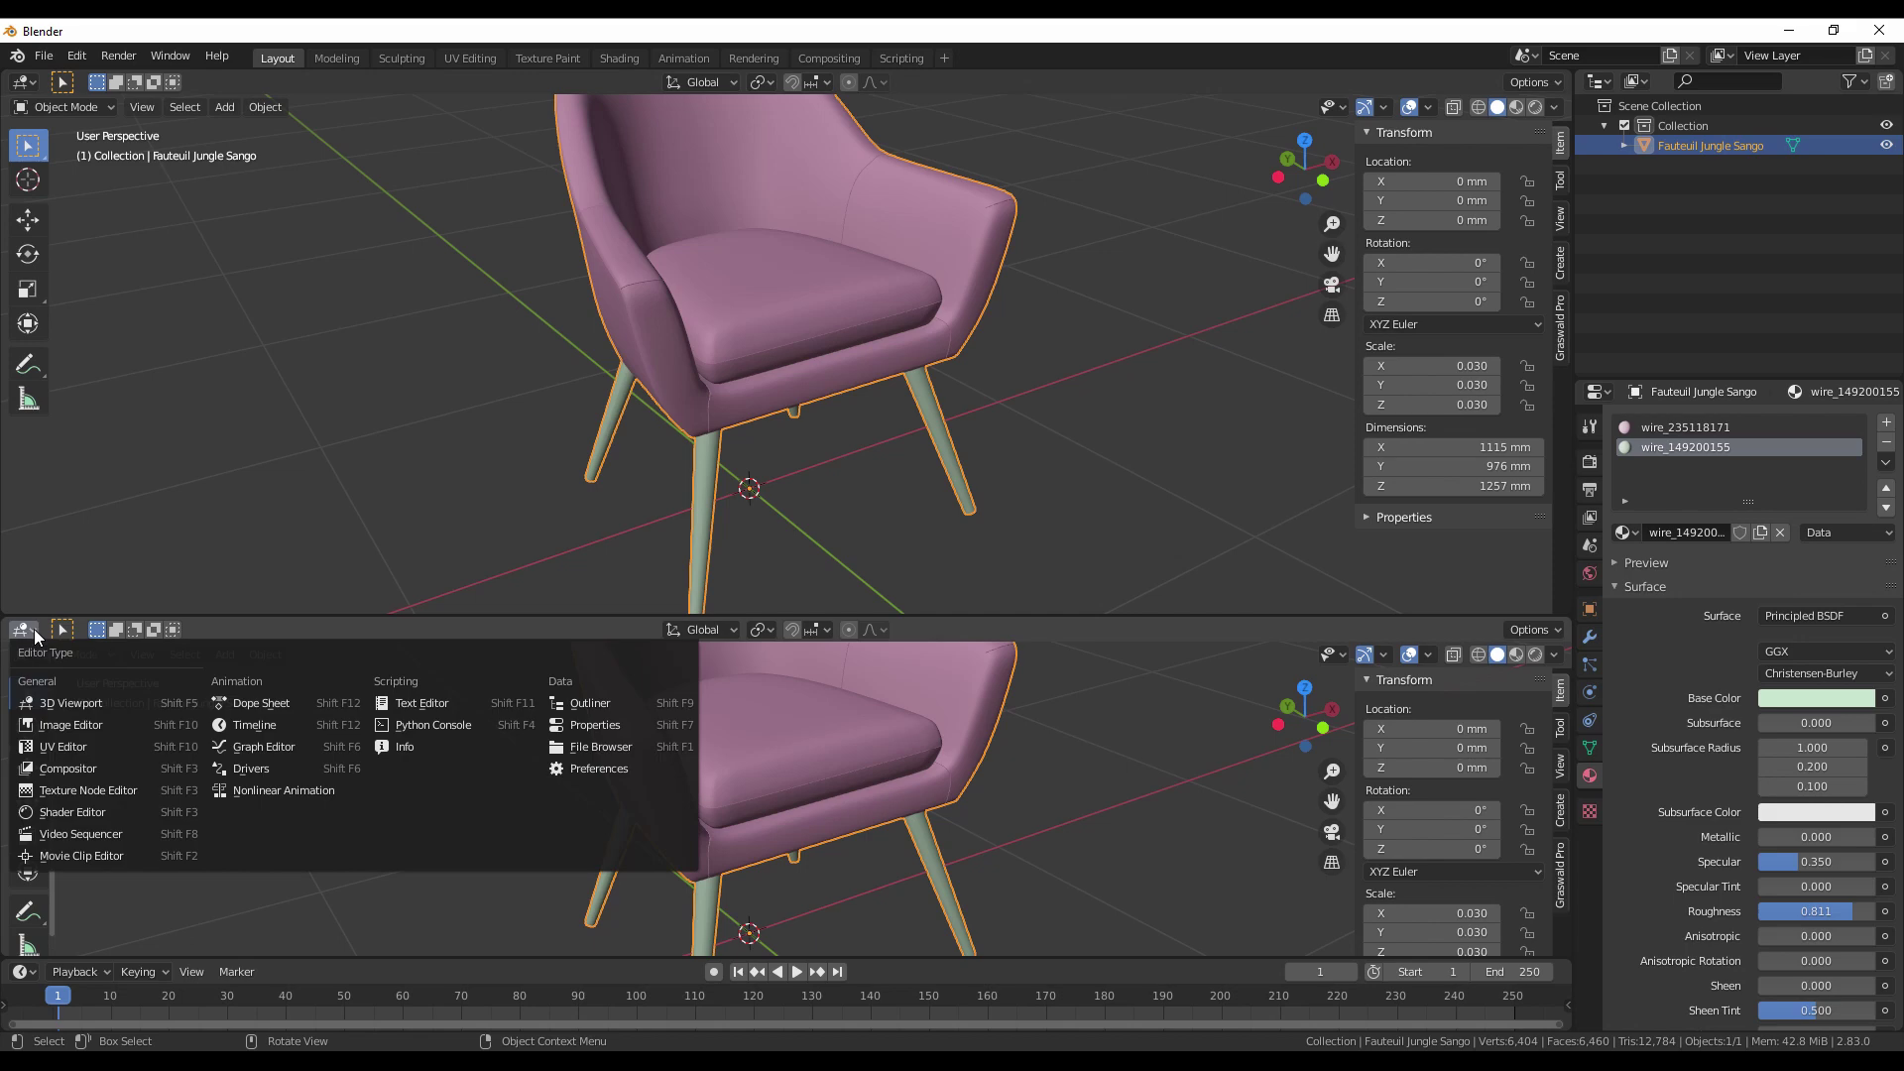
click(74, 812)
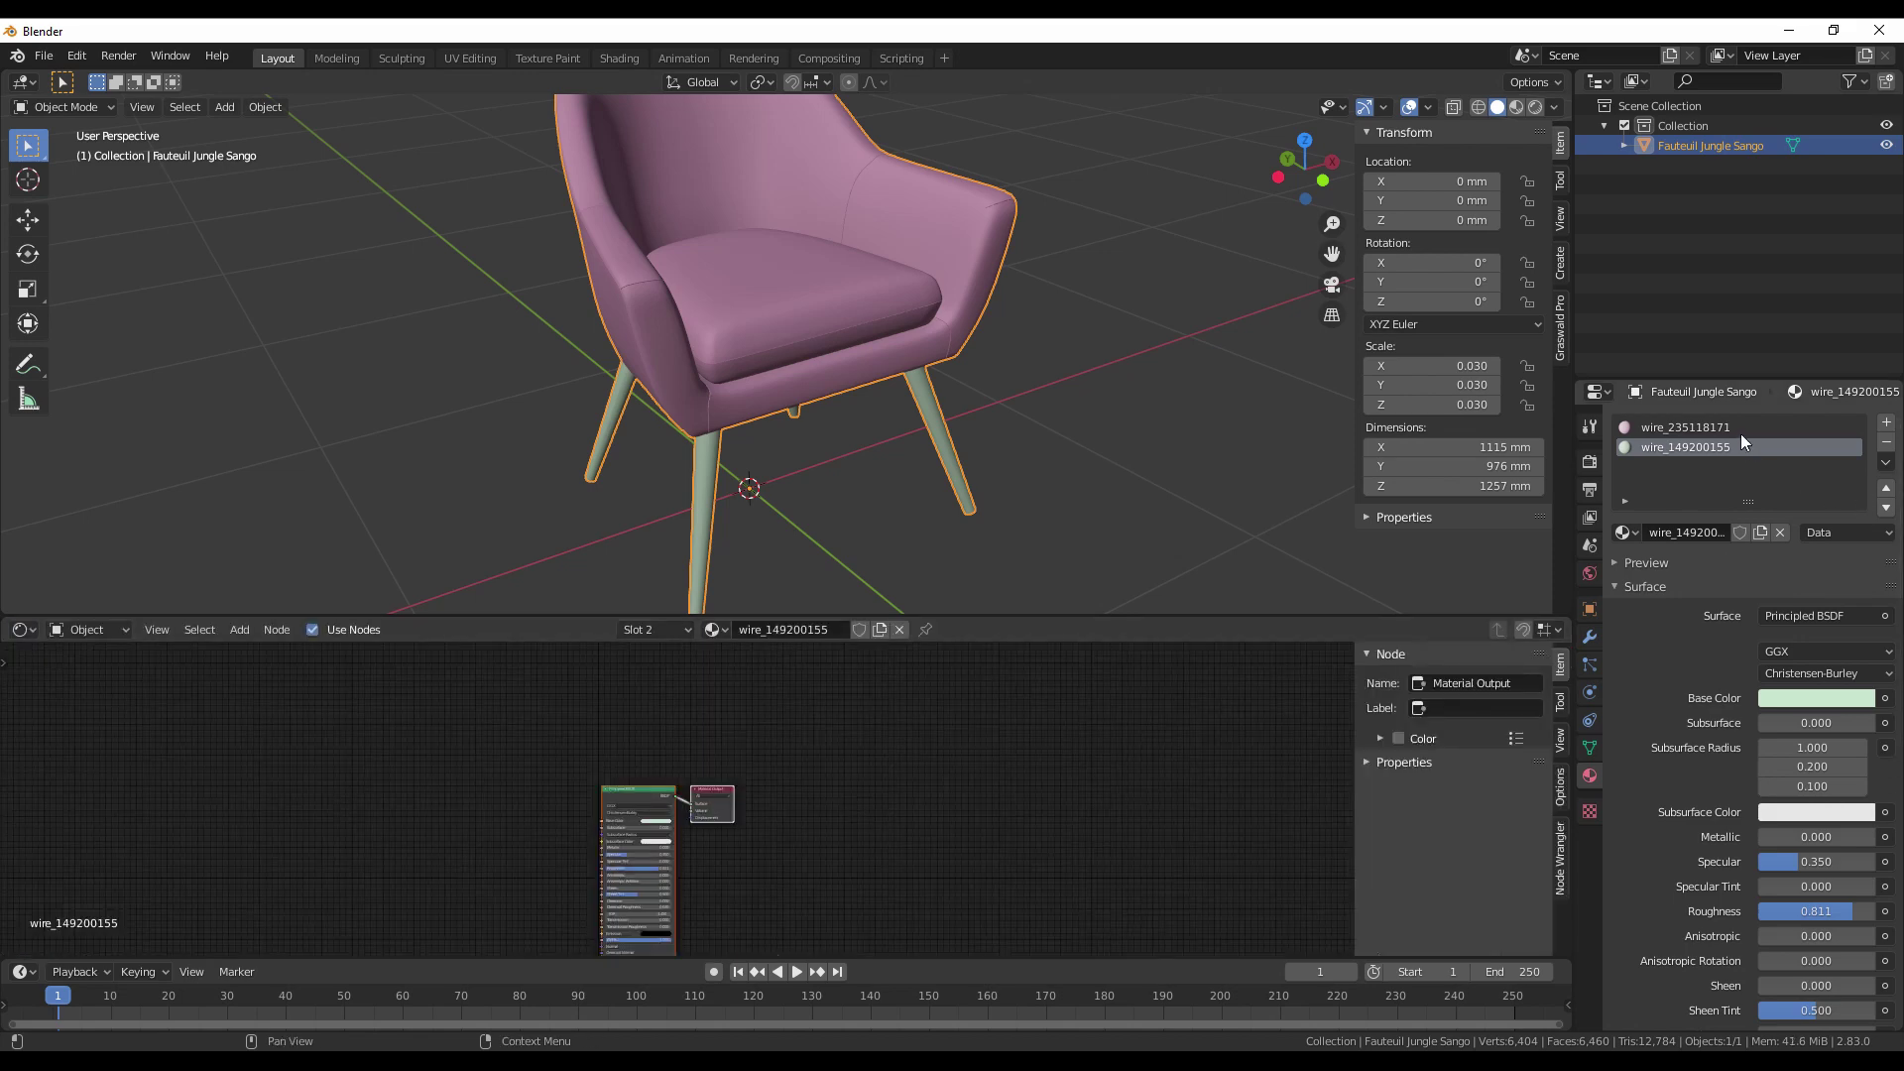
click(1686, 427)
scroll(676, 714, up, 3)
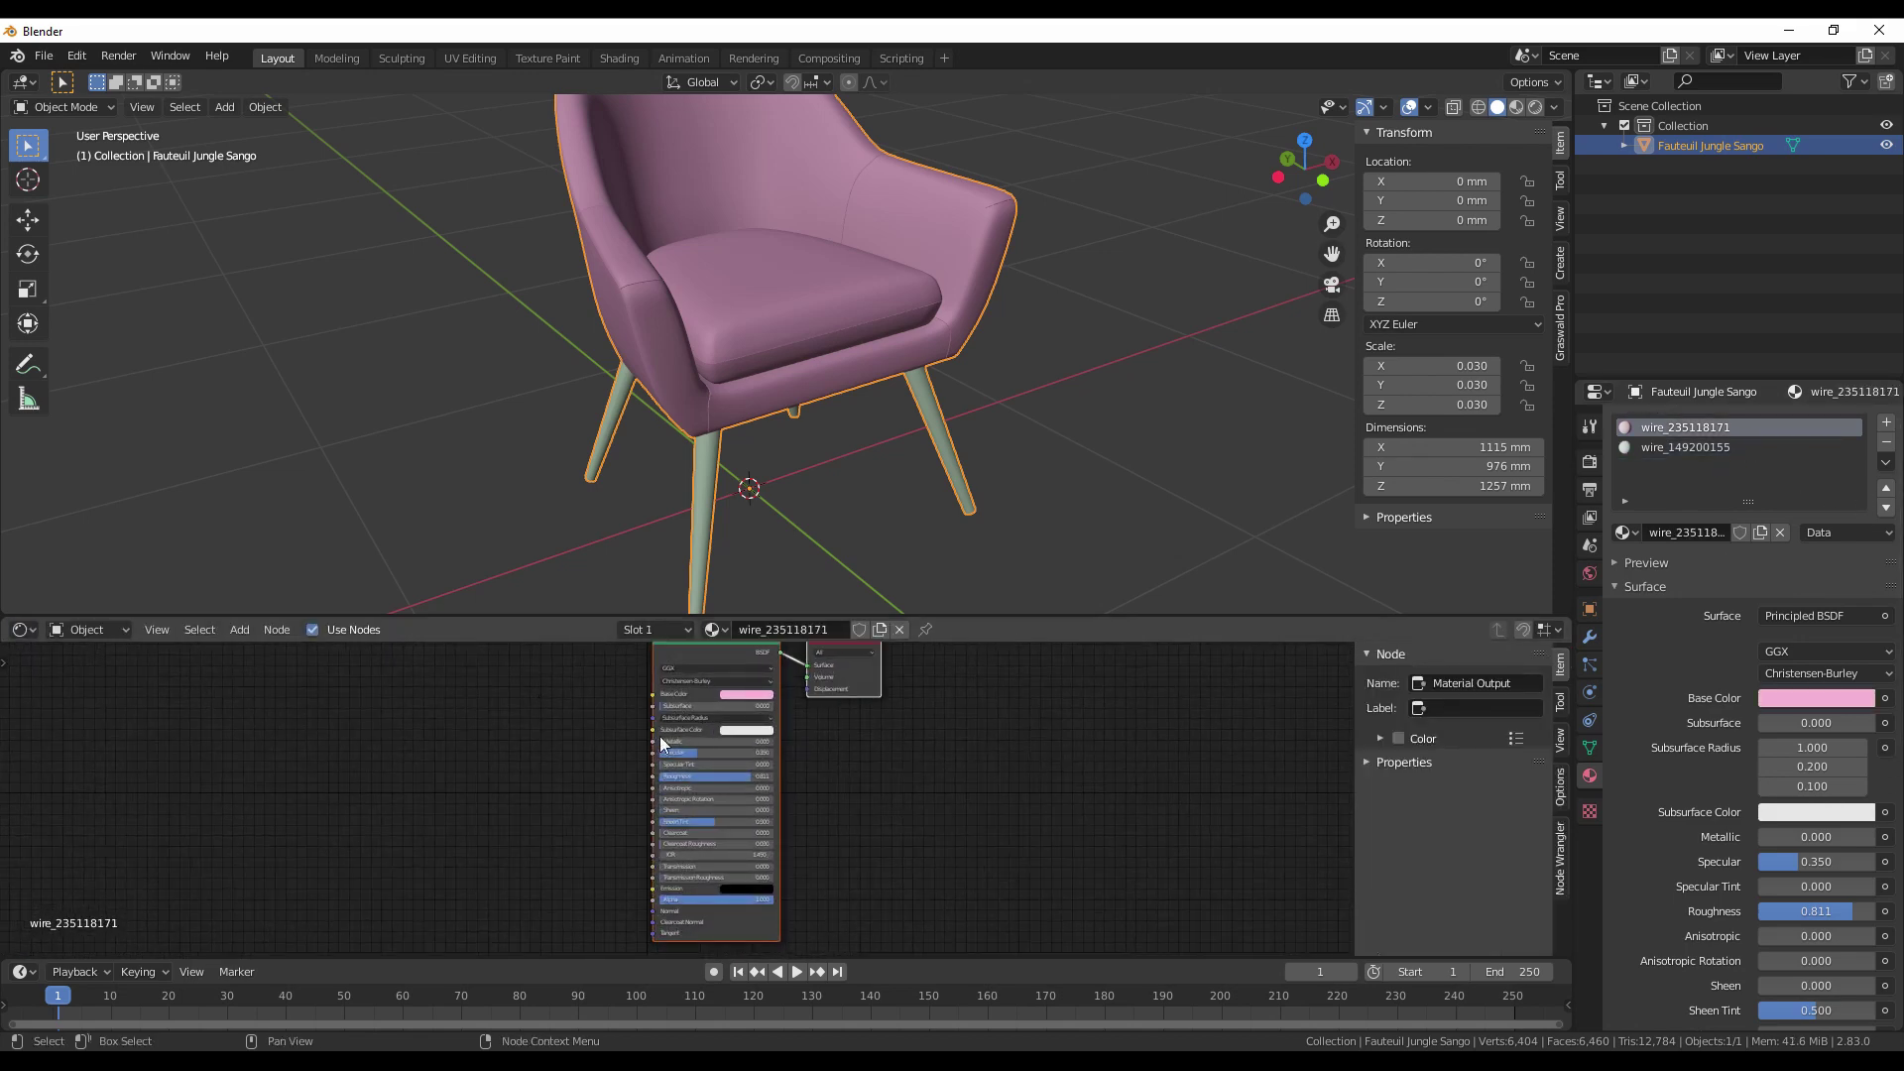
Add an Image Texture node to wire_235118171 and connect its Color output to the Principled BSDF Base Color.
scroll(658, 736, left, 2)
key(shift+a)
mouse_move(573, 851)
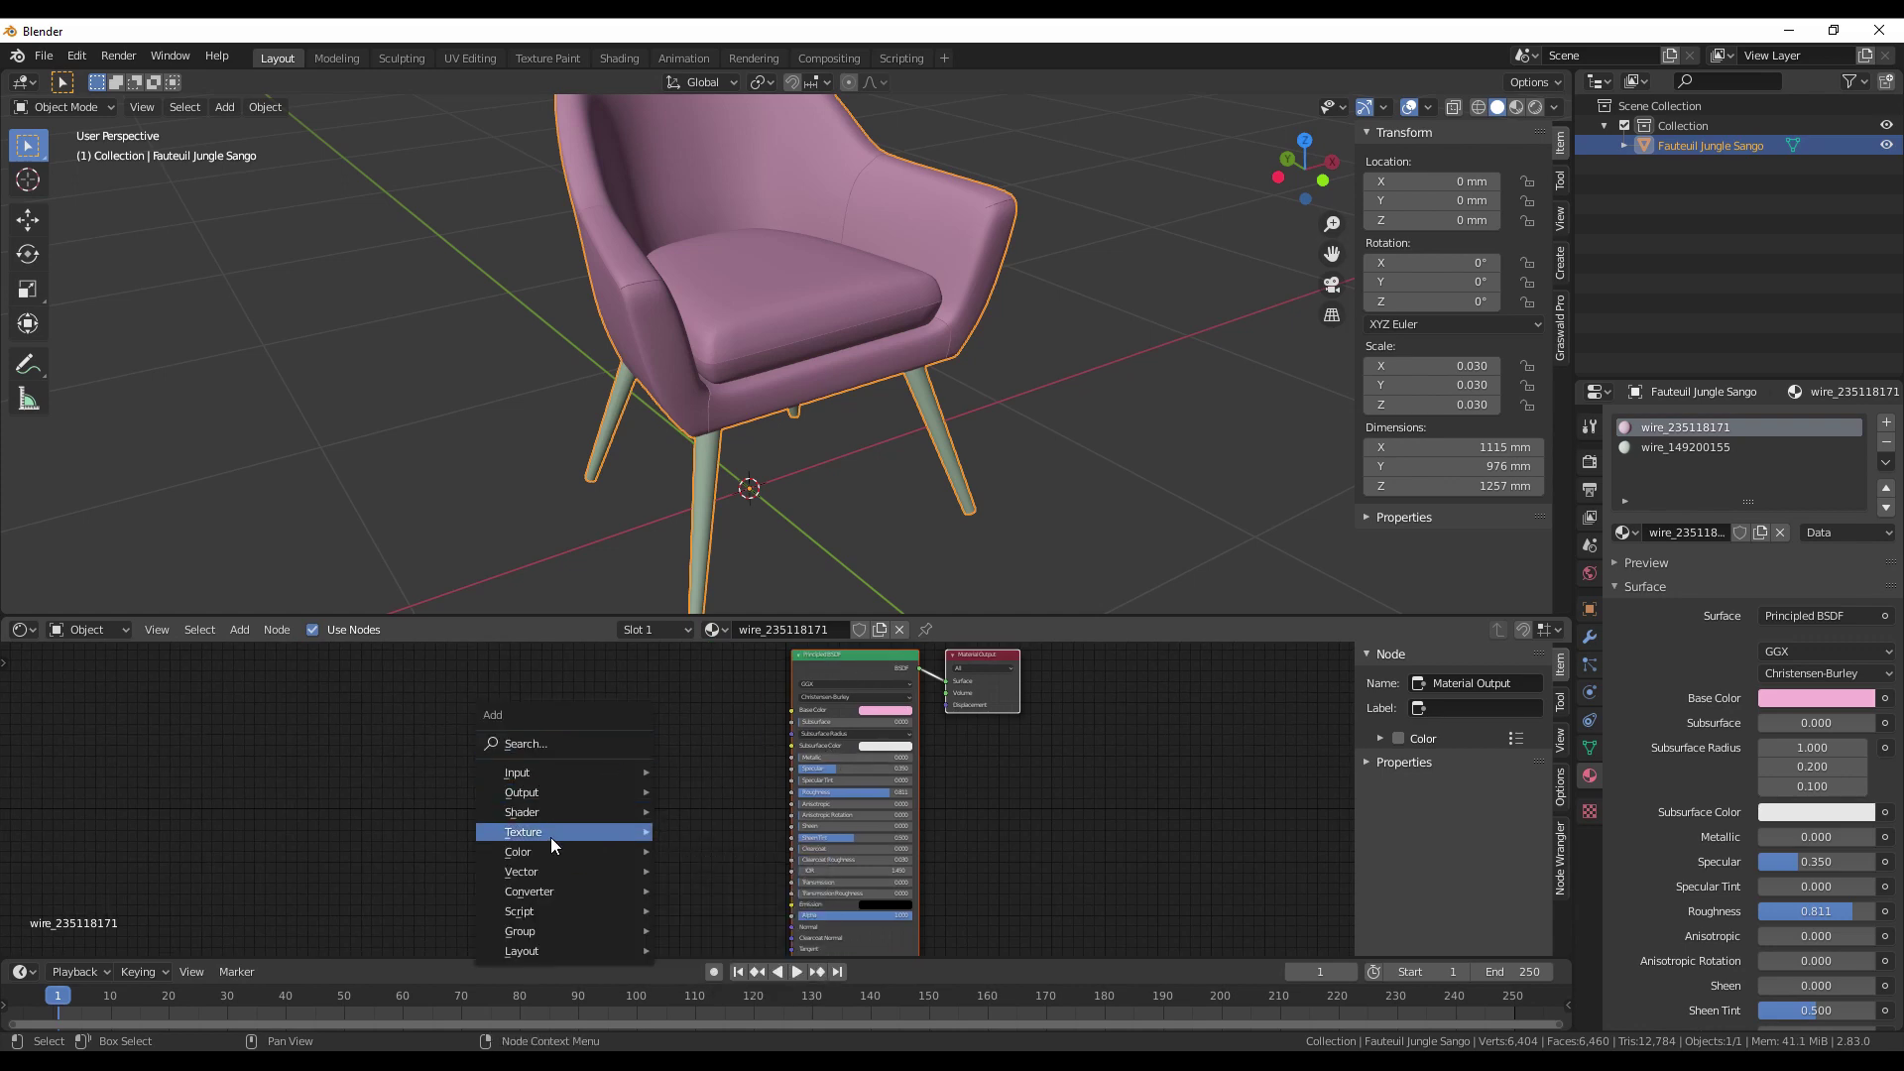
click(720, 673)
click(542, 722)
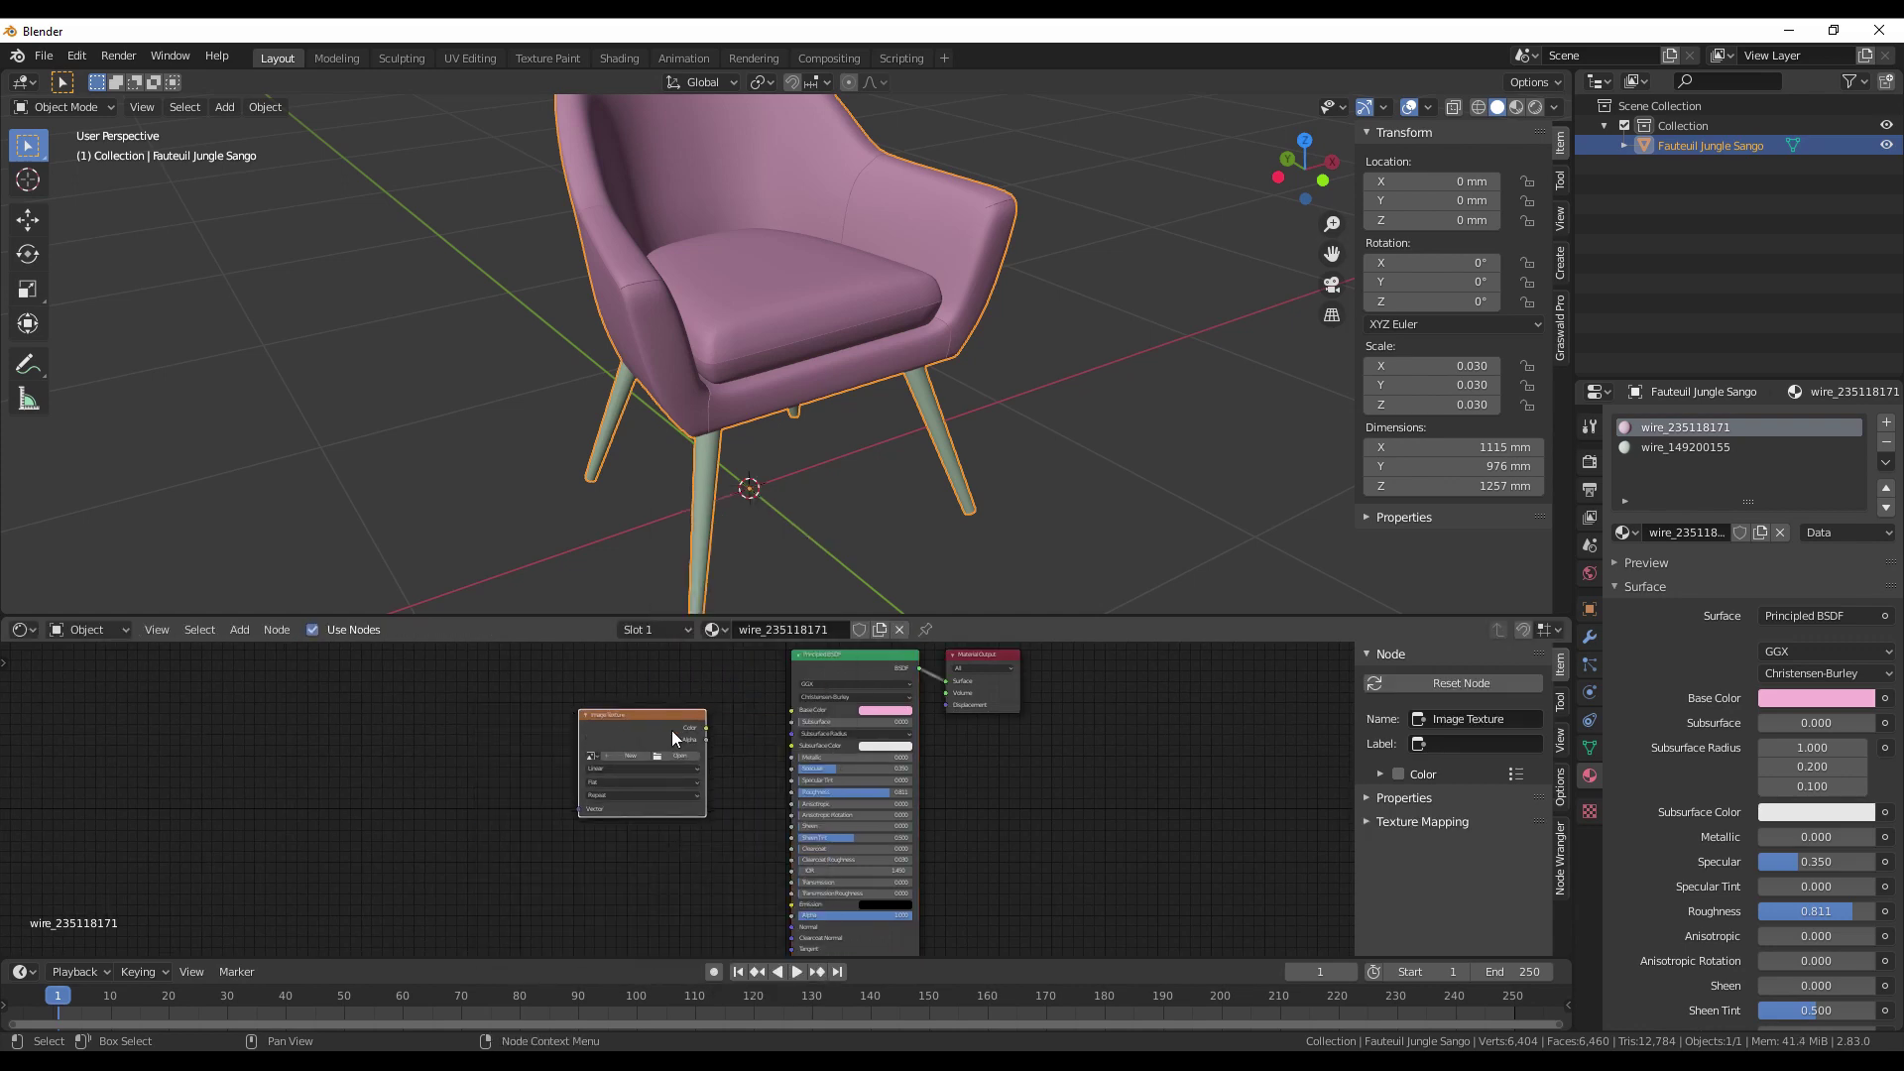
drag(706, 727, 791, 710)
Load Jungle fabric.JPG from the 3dsky Maps folder into the Image Texture node of wire_235118171.
click(684, 759)
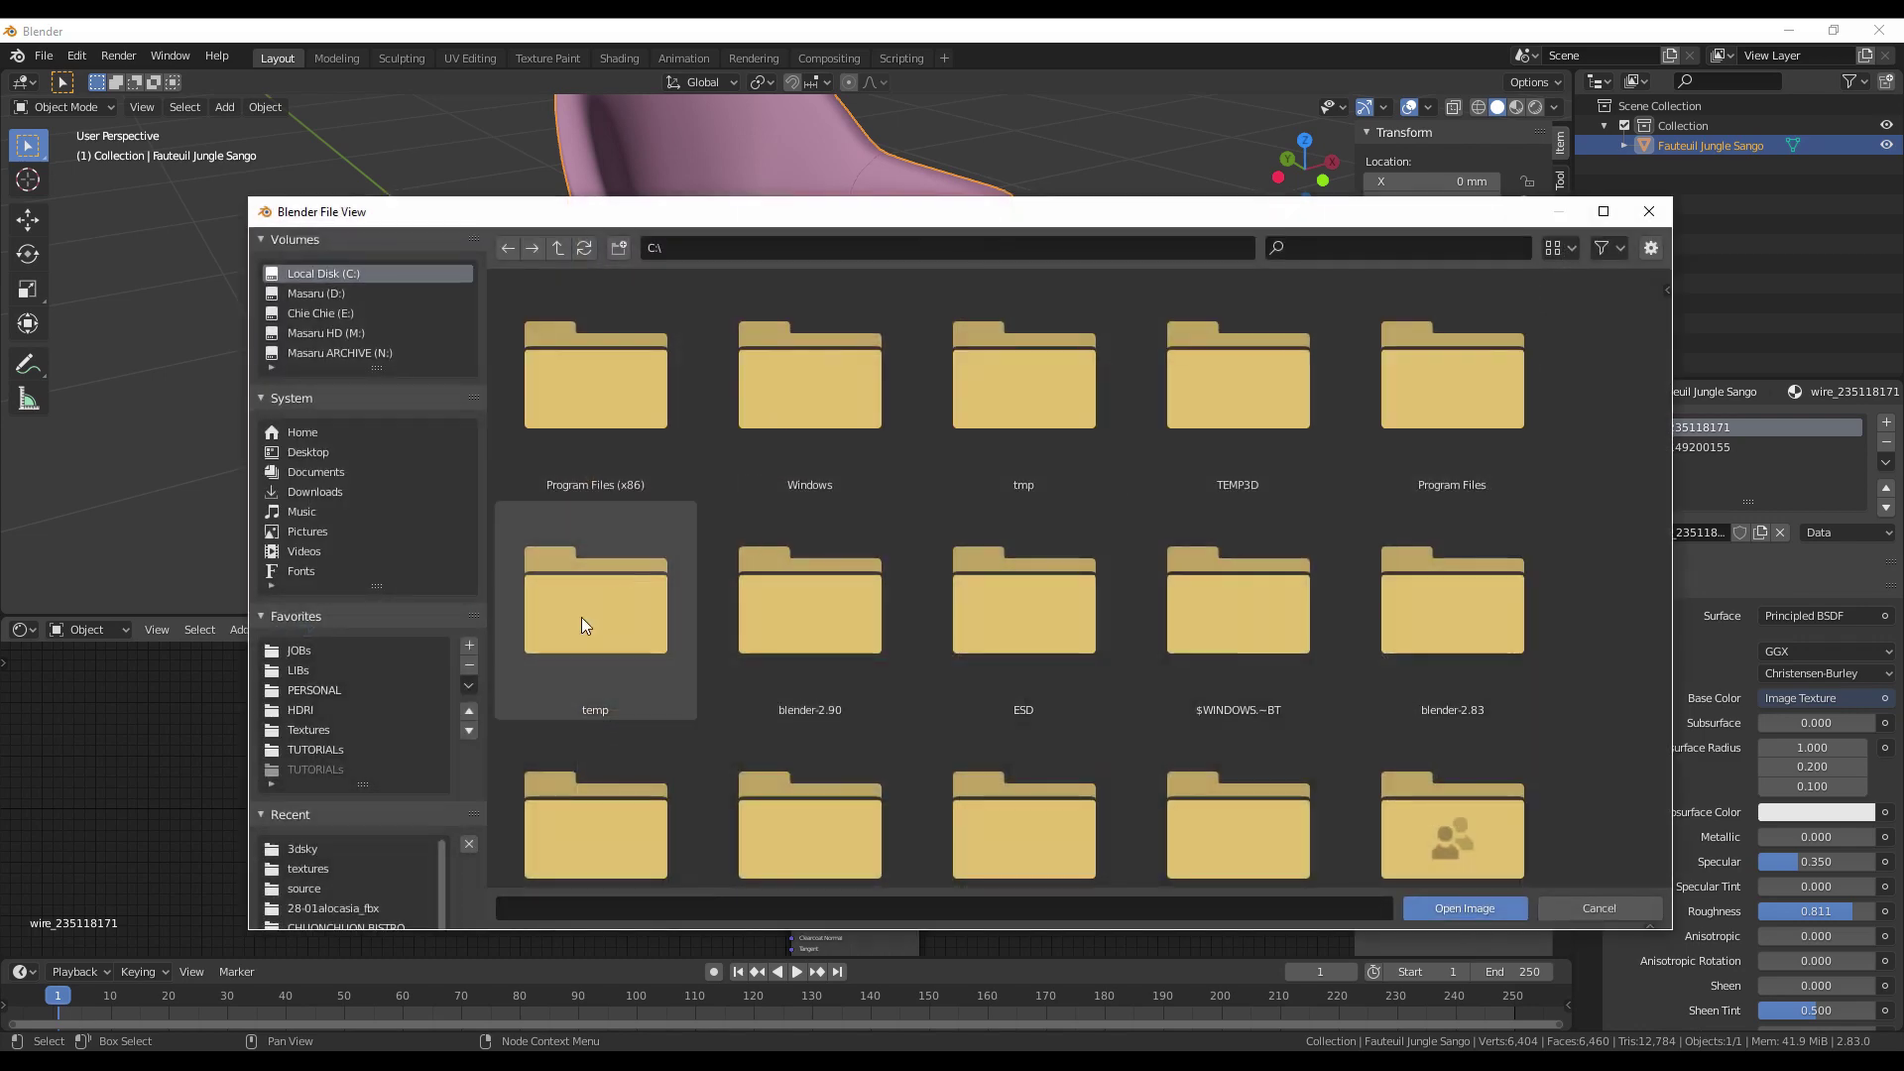
click(347, 847)
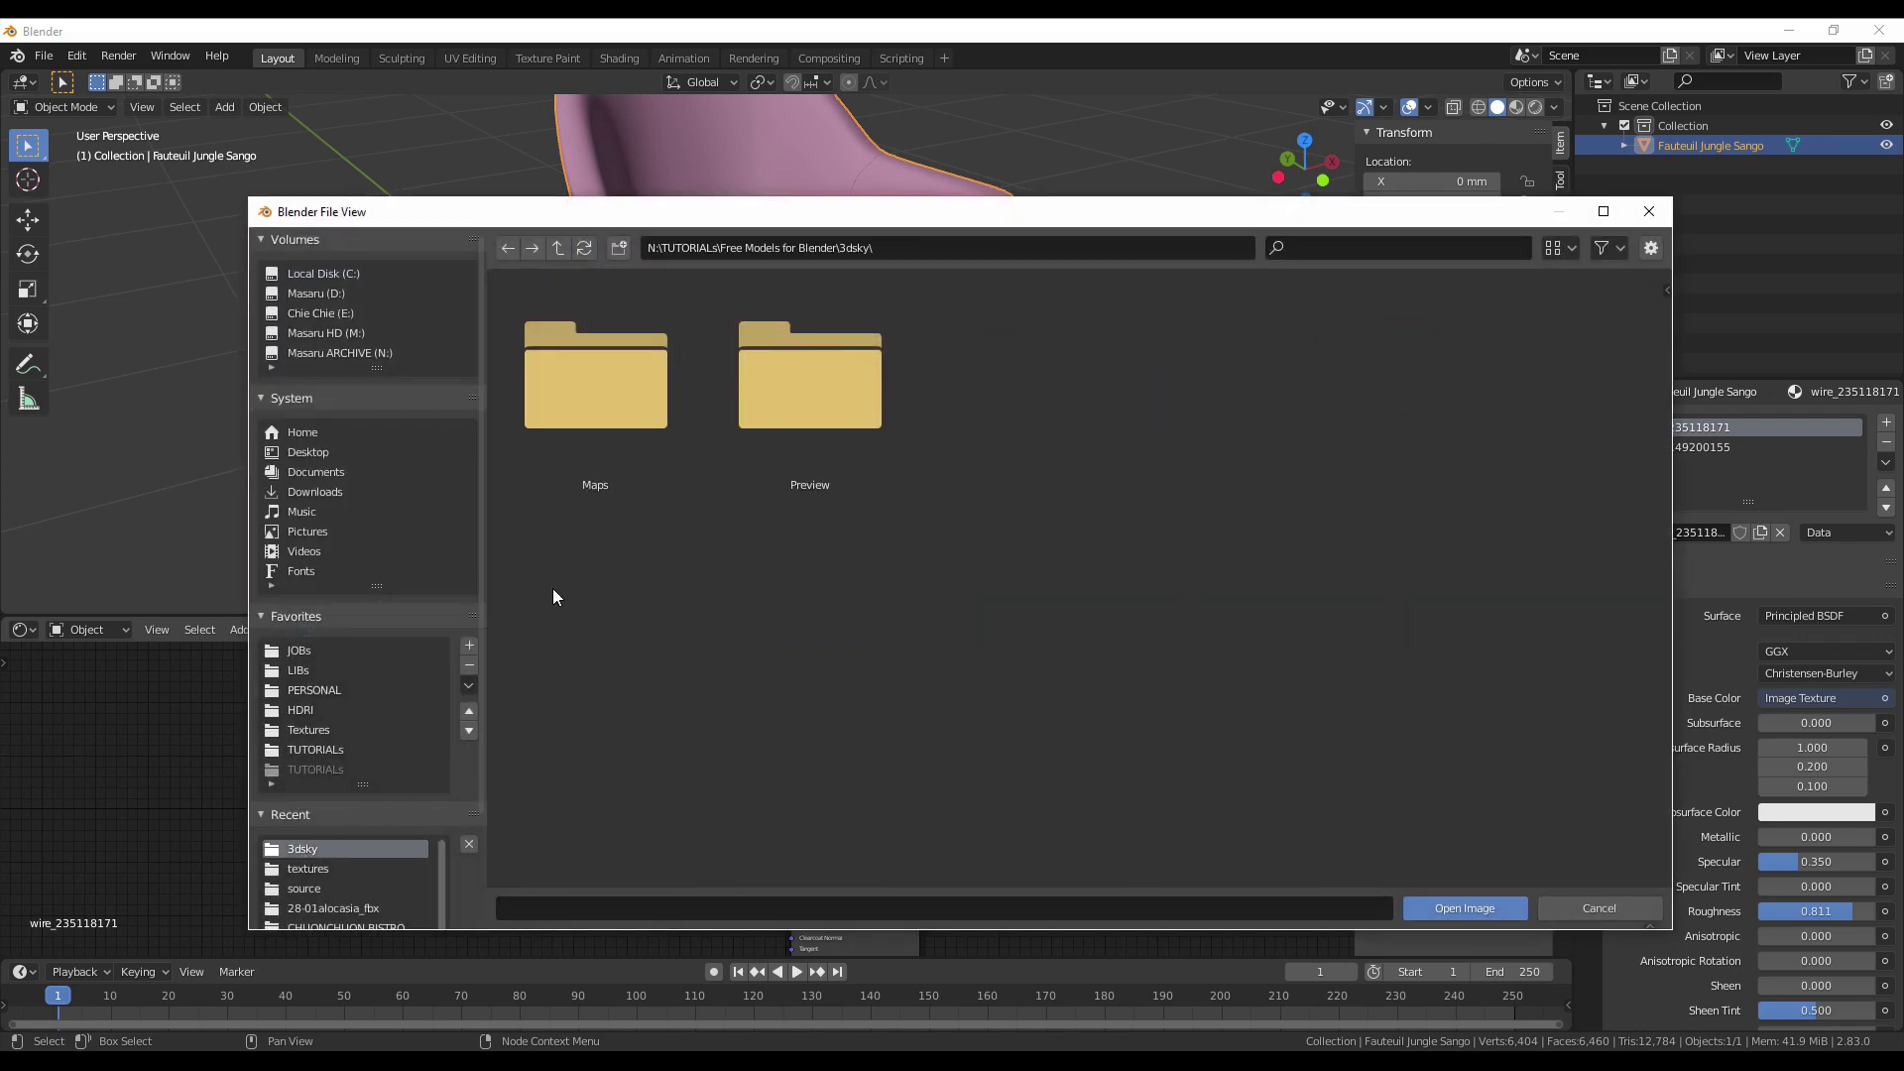
double_click(598, 413)
double_click(609, 424)
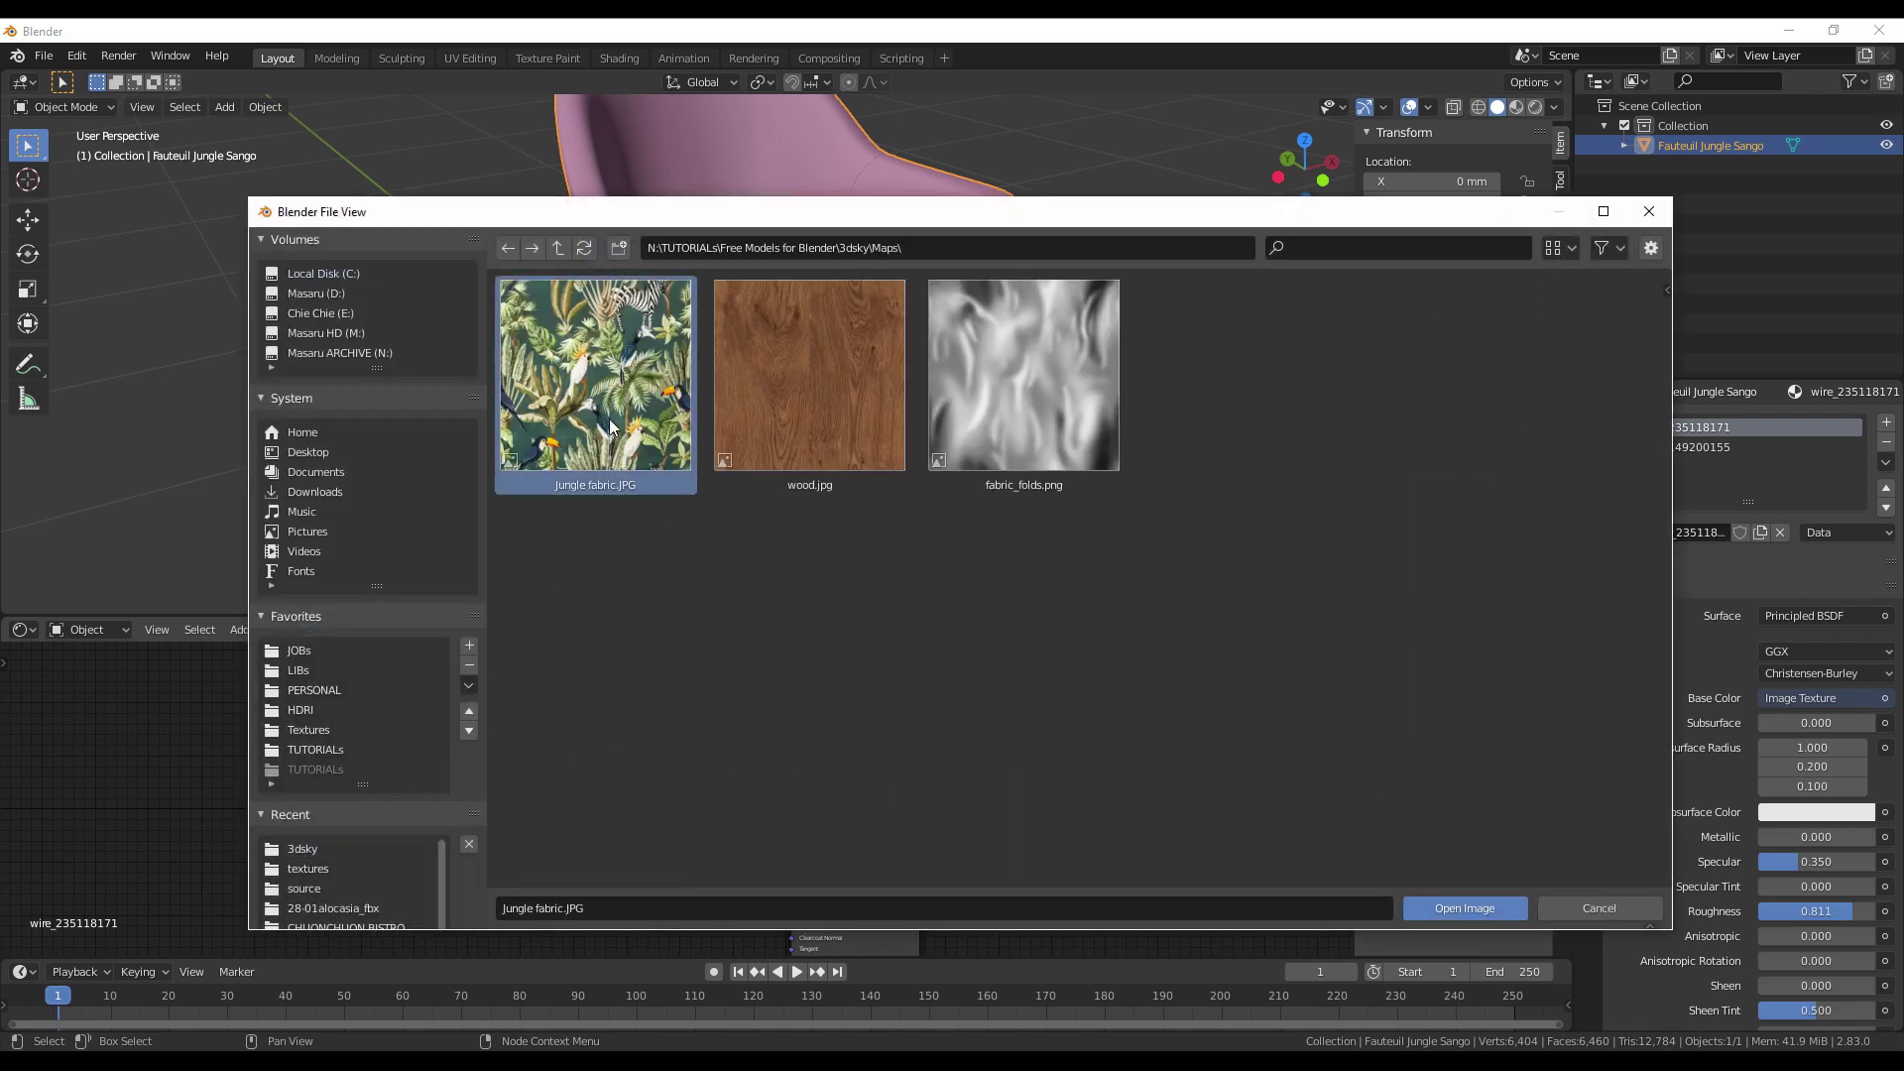
Display the armchair in Material Preview shading and compare its fabric with the reference photo Fauteuil Jungle Sango.jpg.
mouse_move(873, 367)
mouse_down()
mouse_move(720, 430)
mouse_move(632, 301)
mouse_move(716, 371)
mouse_move(596, 443)
mouse_move(595, 981)
mouse_up()
key(z)
click(829, 536)
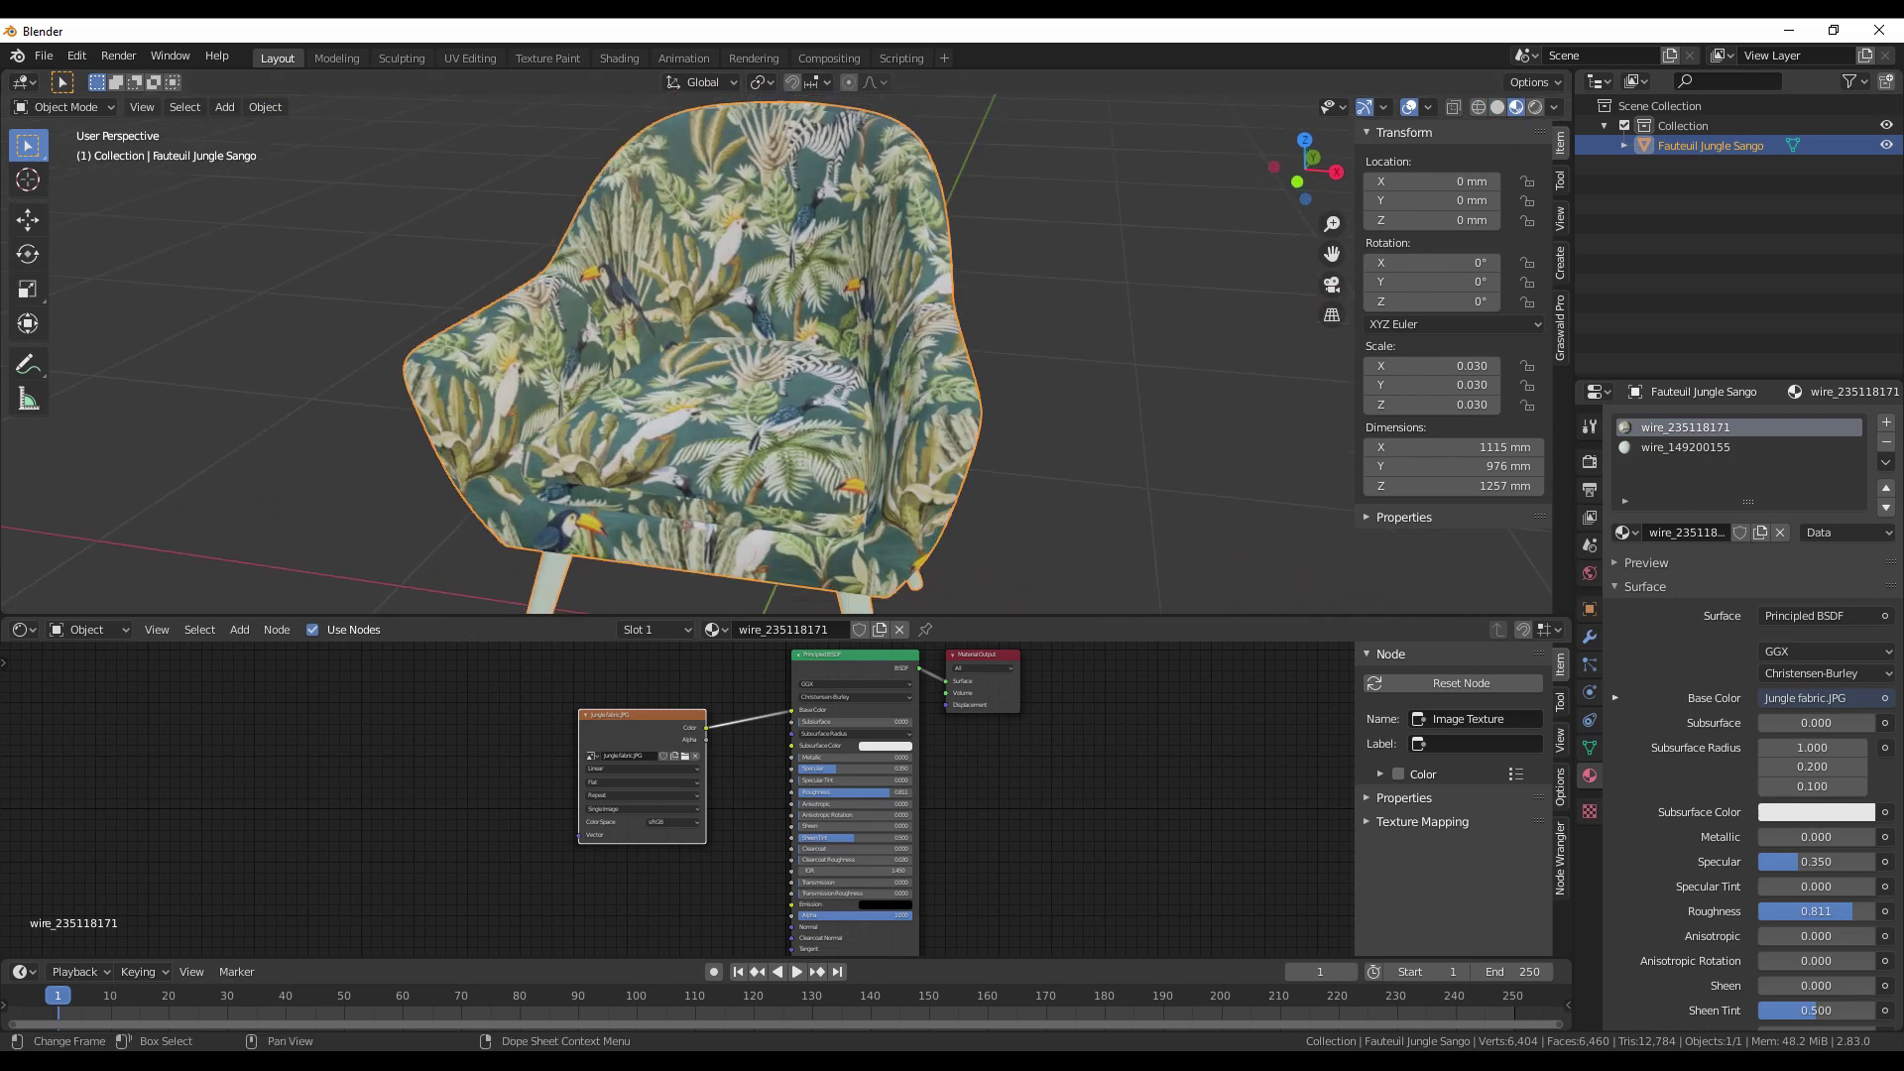
key(alt+Tab)
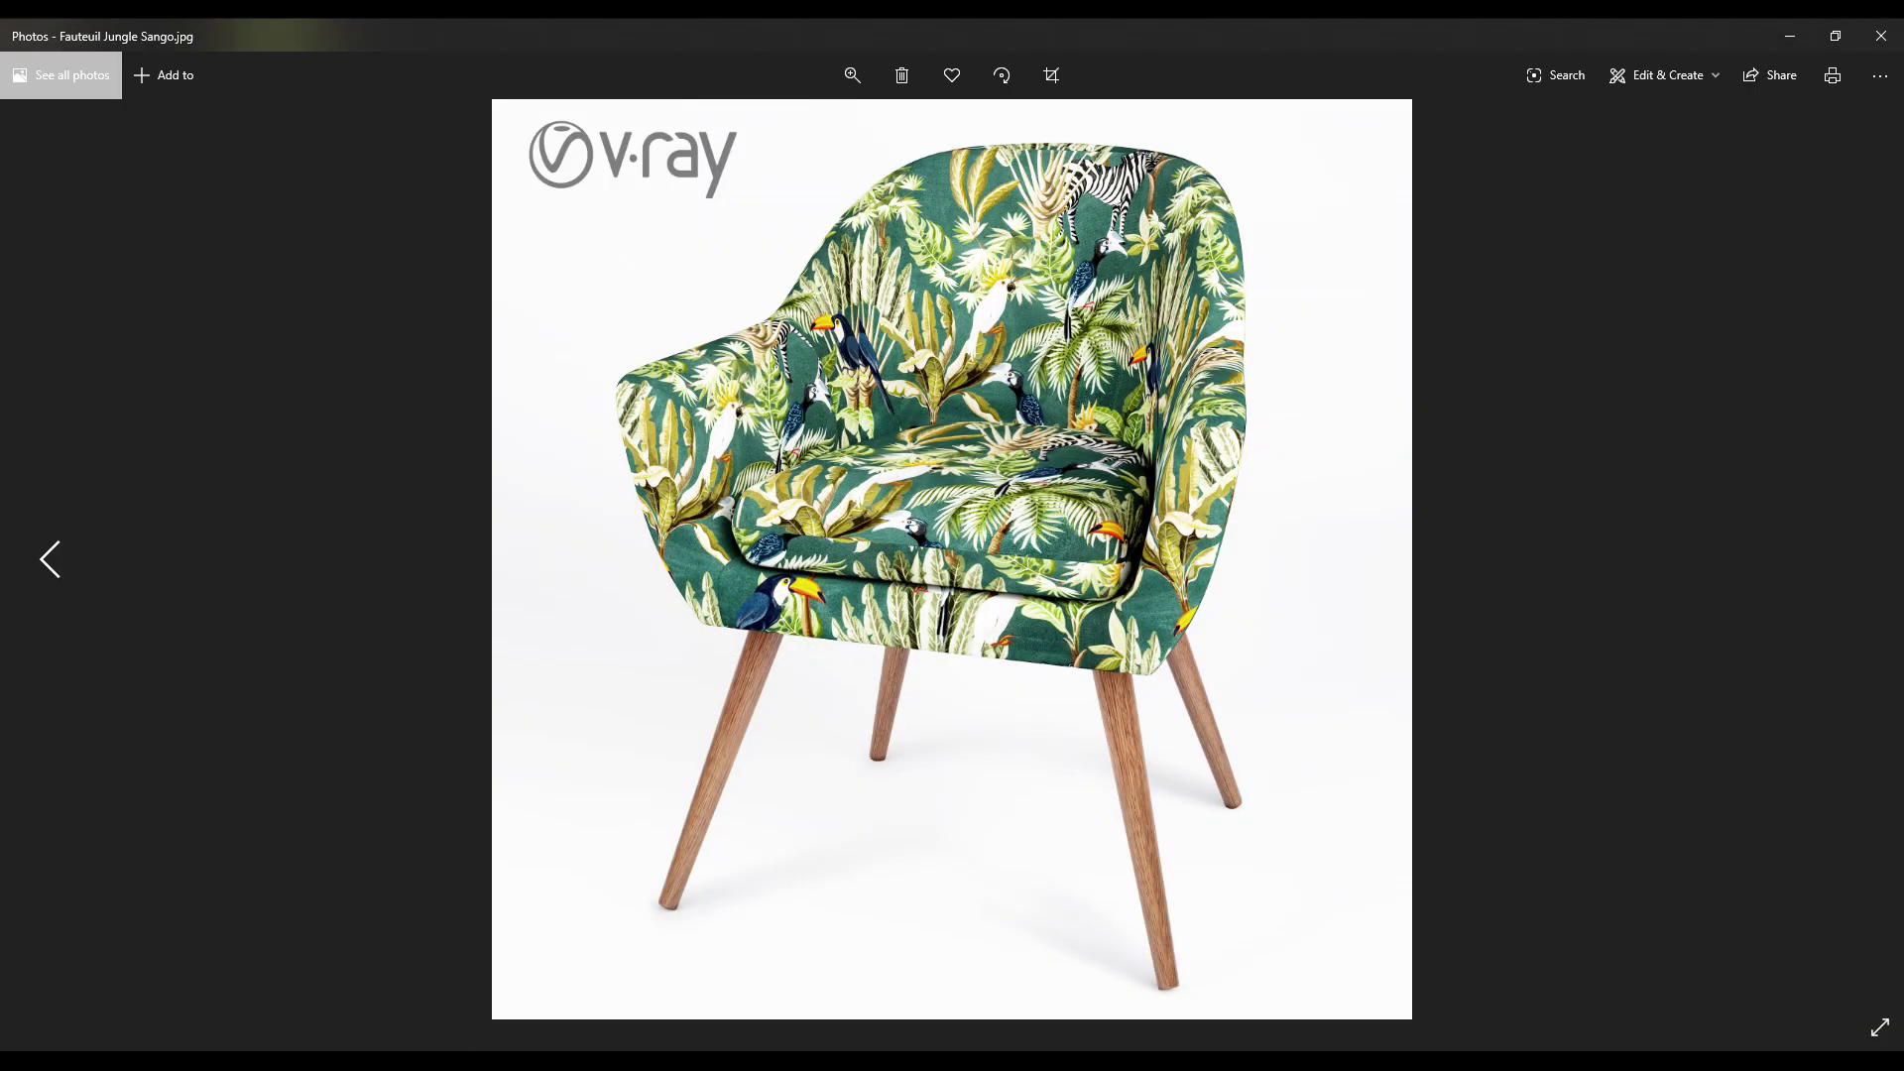
key(alt+Tab)
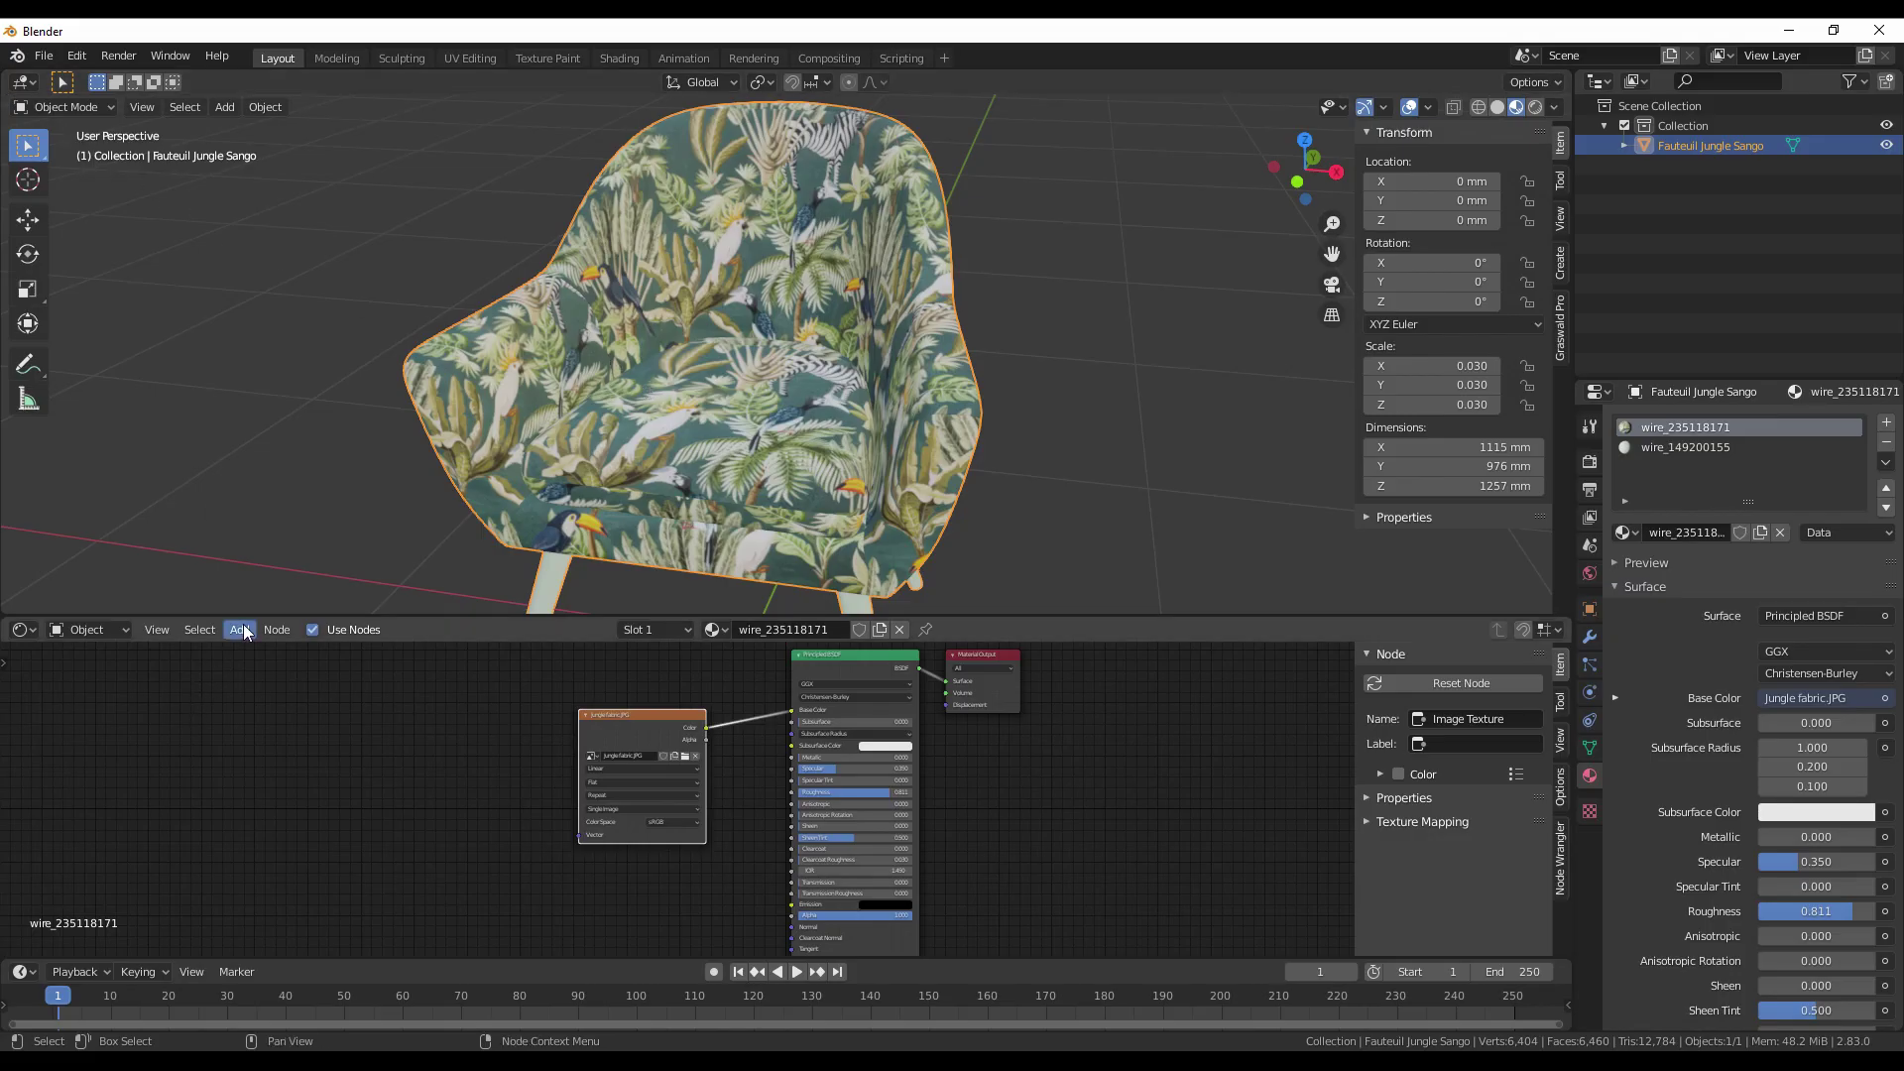
Enlarge the Shader Editor area, split it into two side-by-side areas, and change one of them to the UV Editor.
scroll(248, 555, down, 4)
drag(246, 616, 245, 552)
drag(6, 557, 594, 582)
click(21, 566)
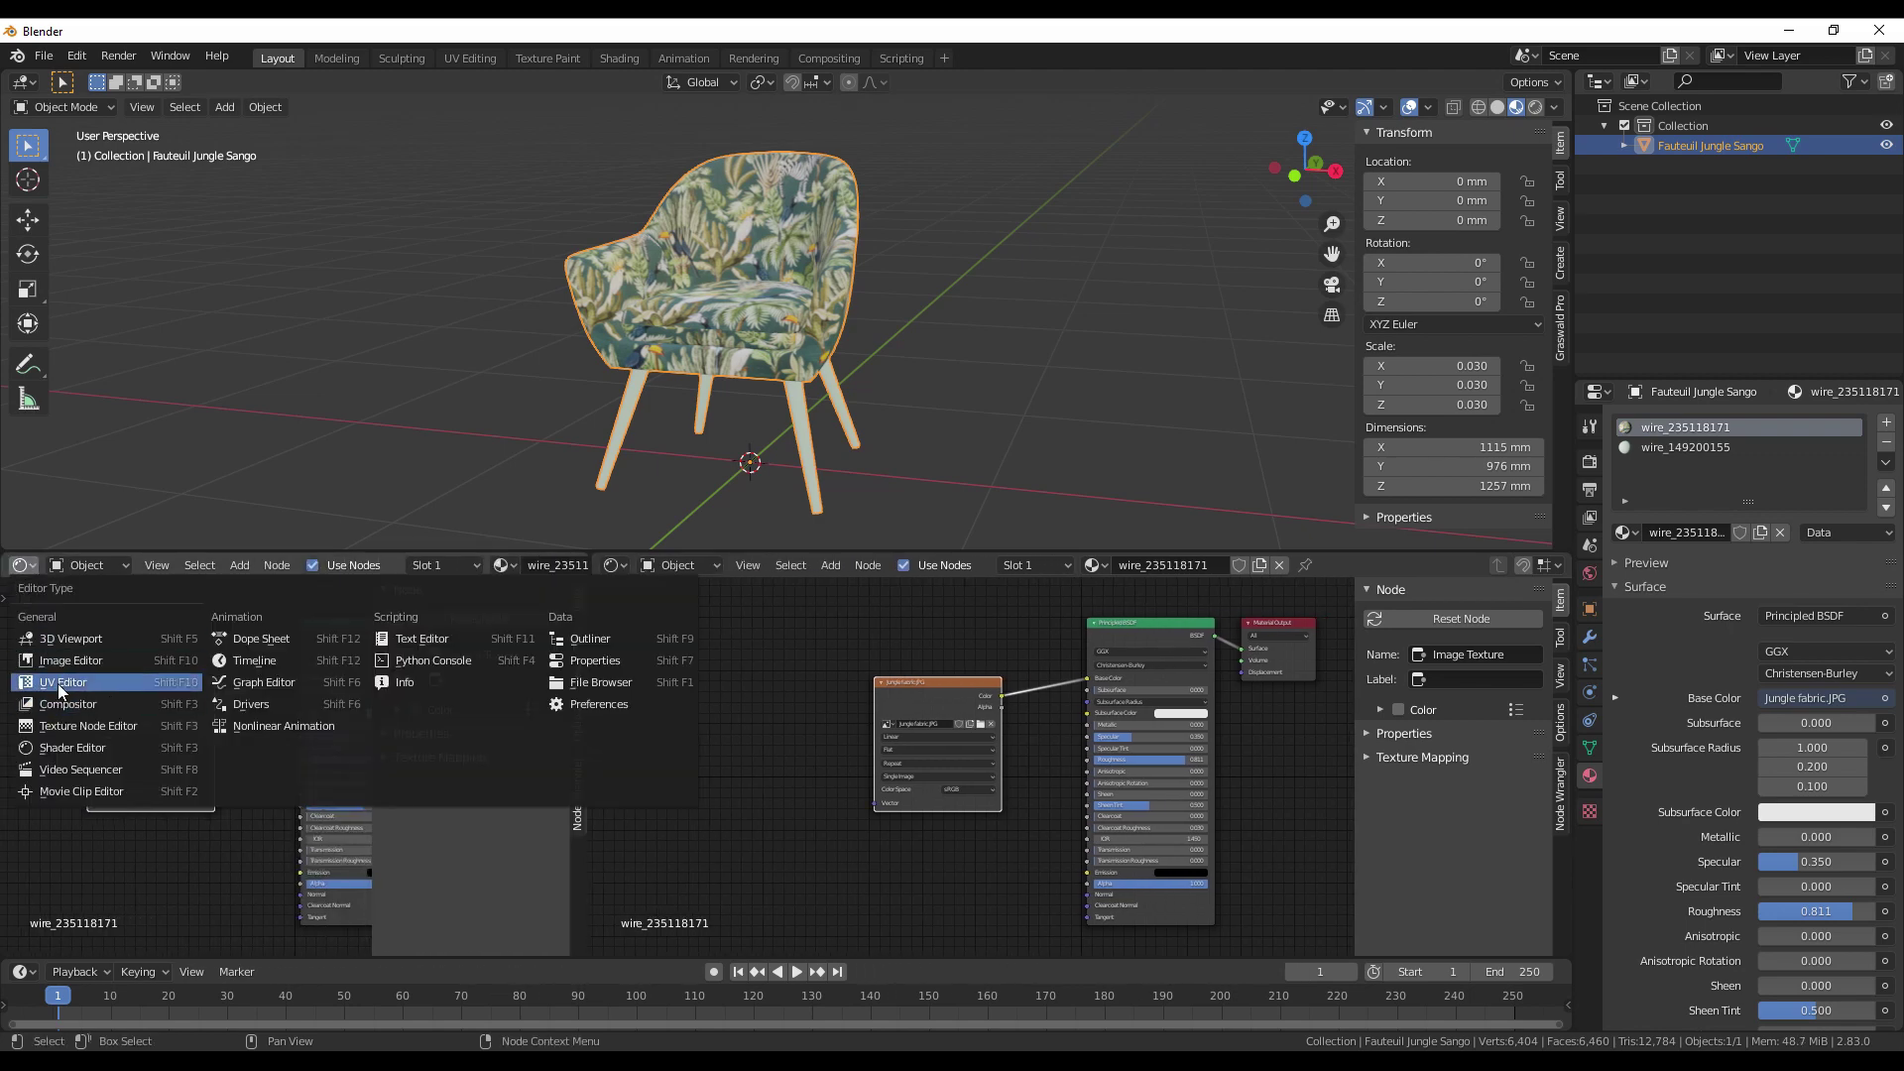
click(50, 704)
In Edit Mode, clear the selection, select the linked upholstery mesh, and examine its UV islands.
key(Tab)
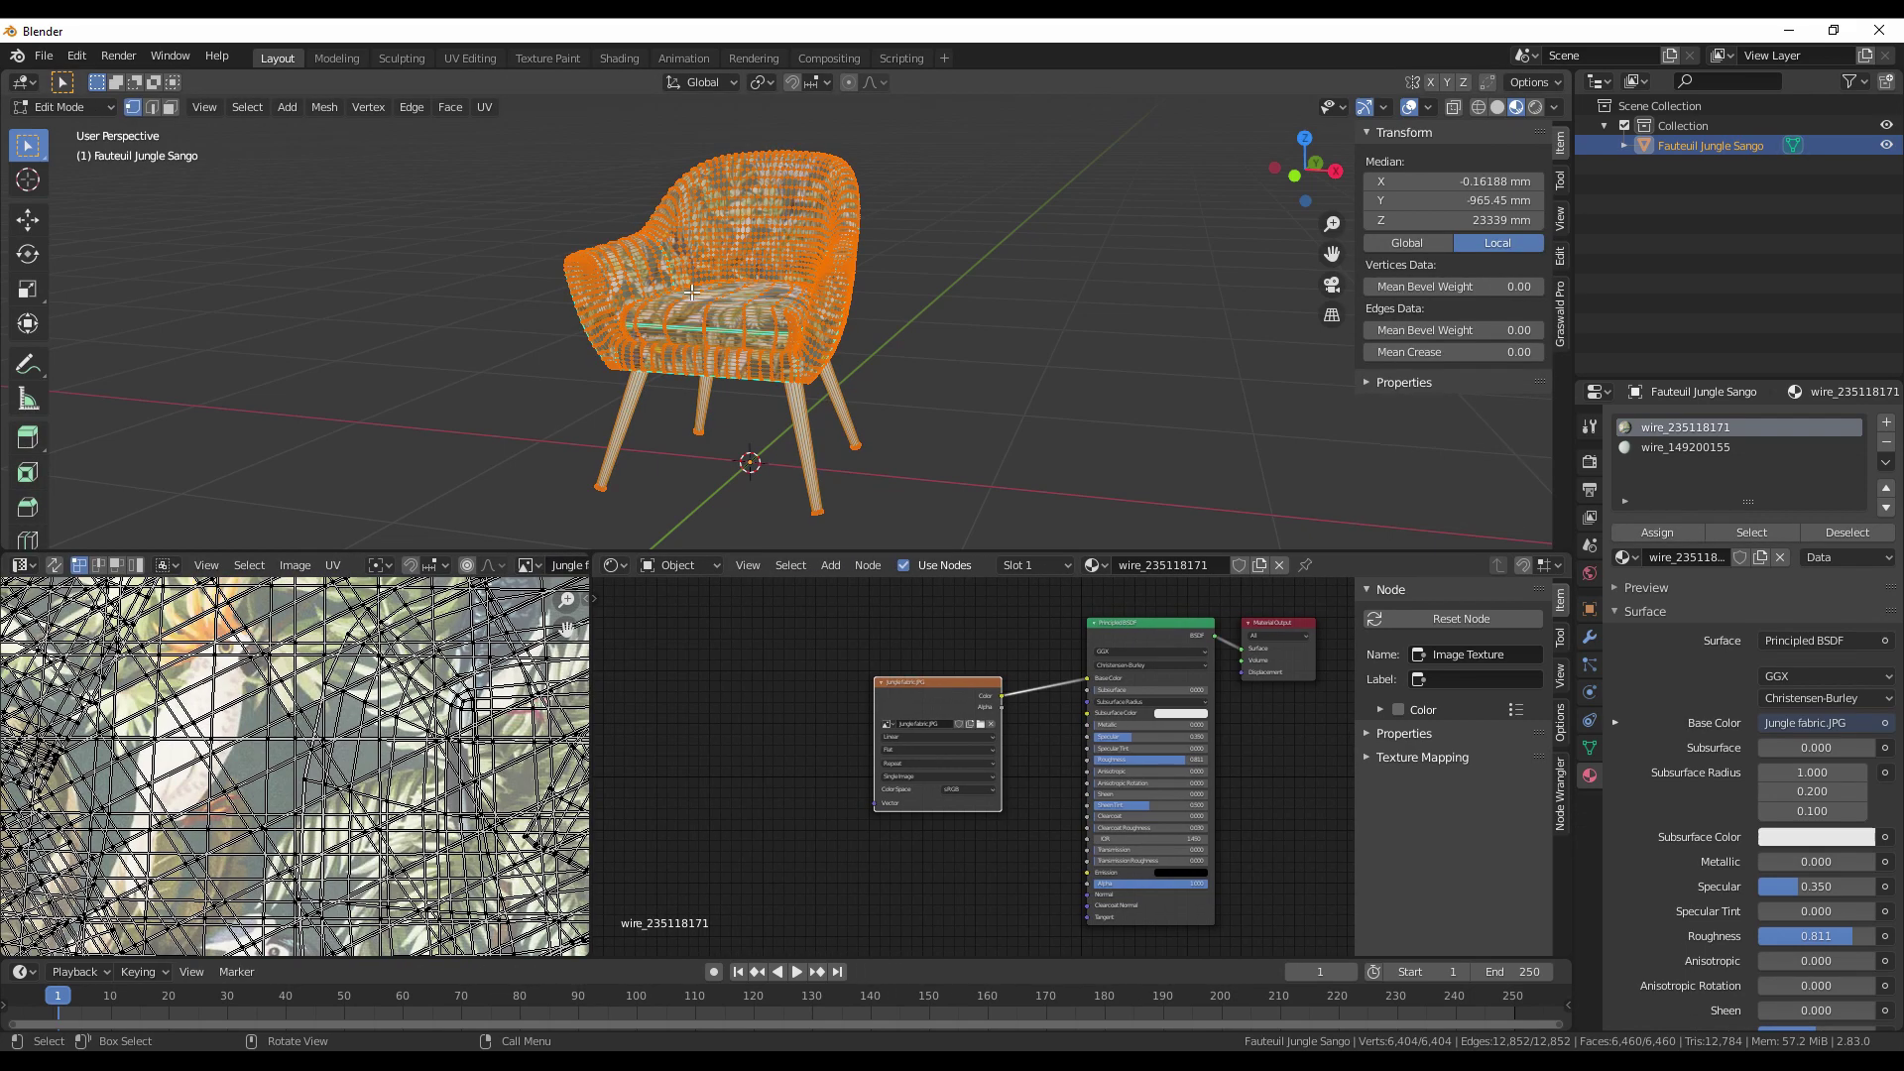
key(alt+a)
key(l)
scroll(226, 769, down, 2)
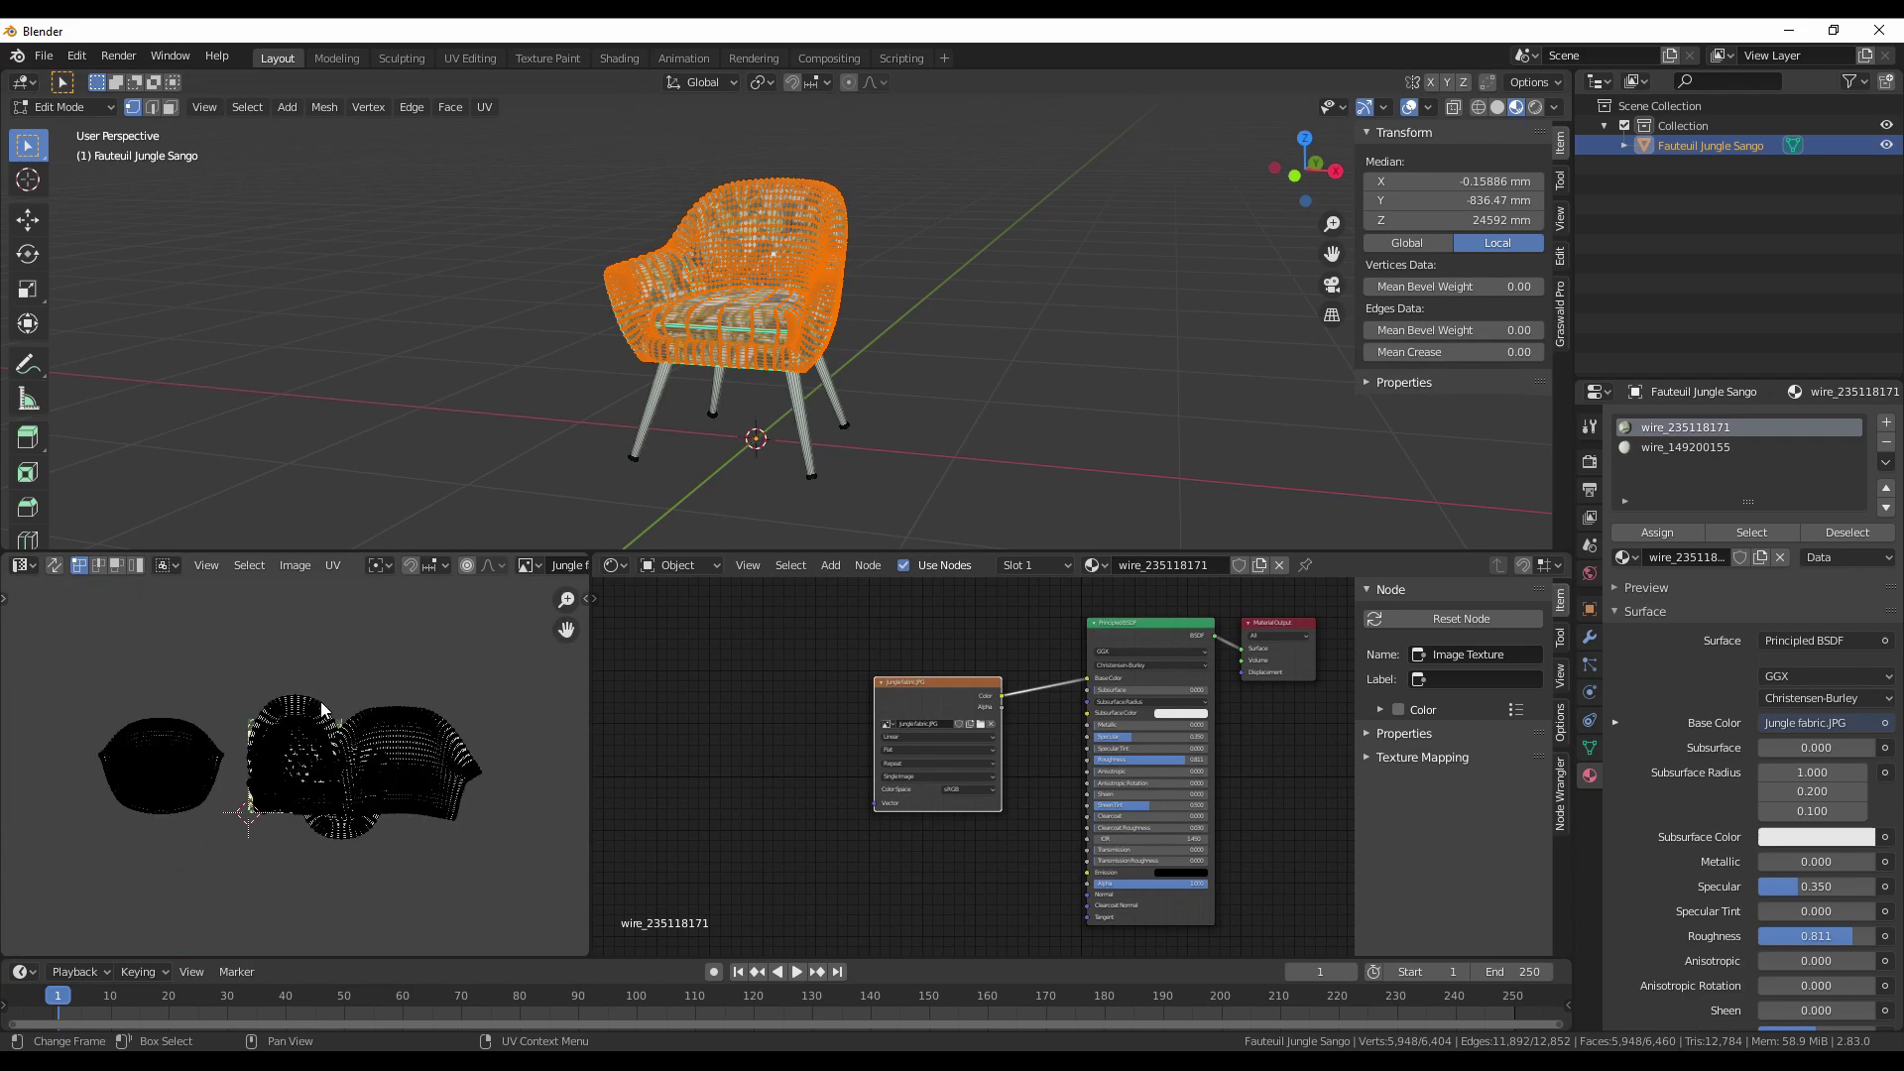
scroll(321, 708, up, 5)
scroll(272, 772, down, 3)
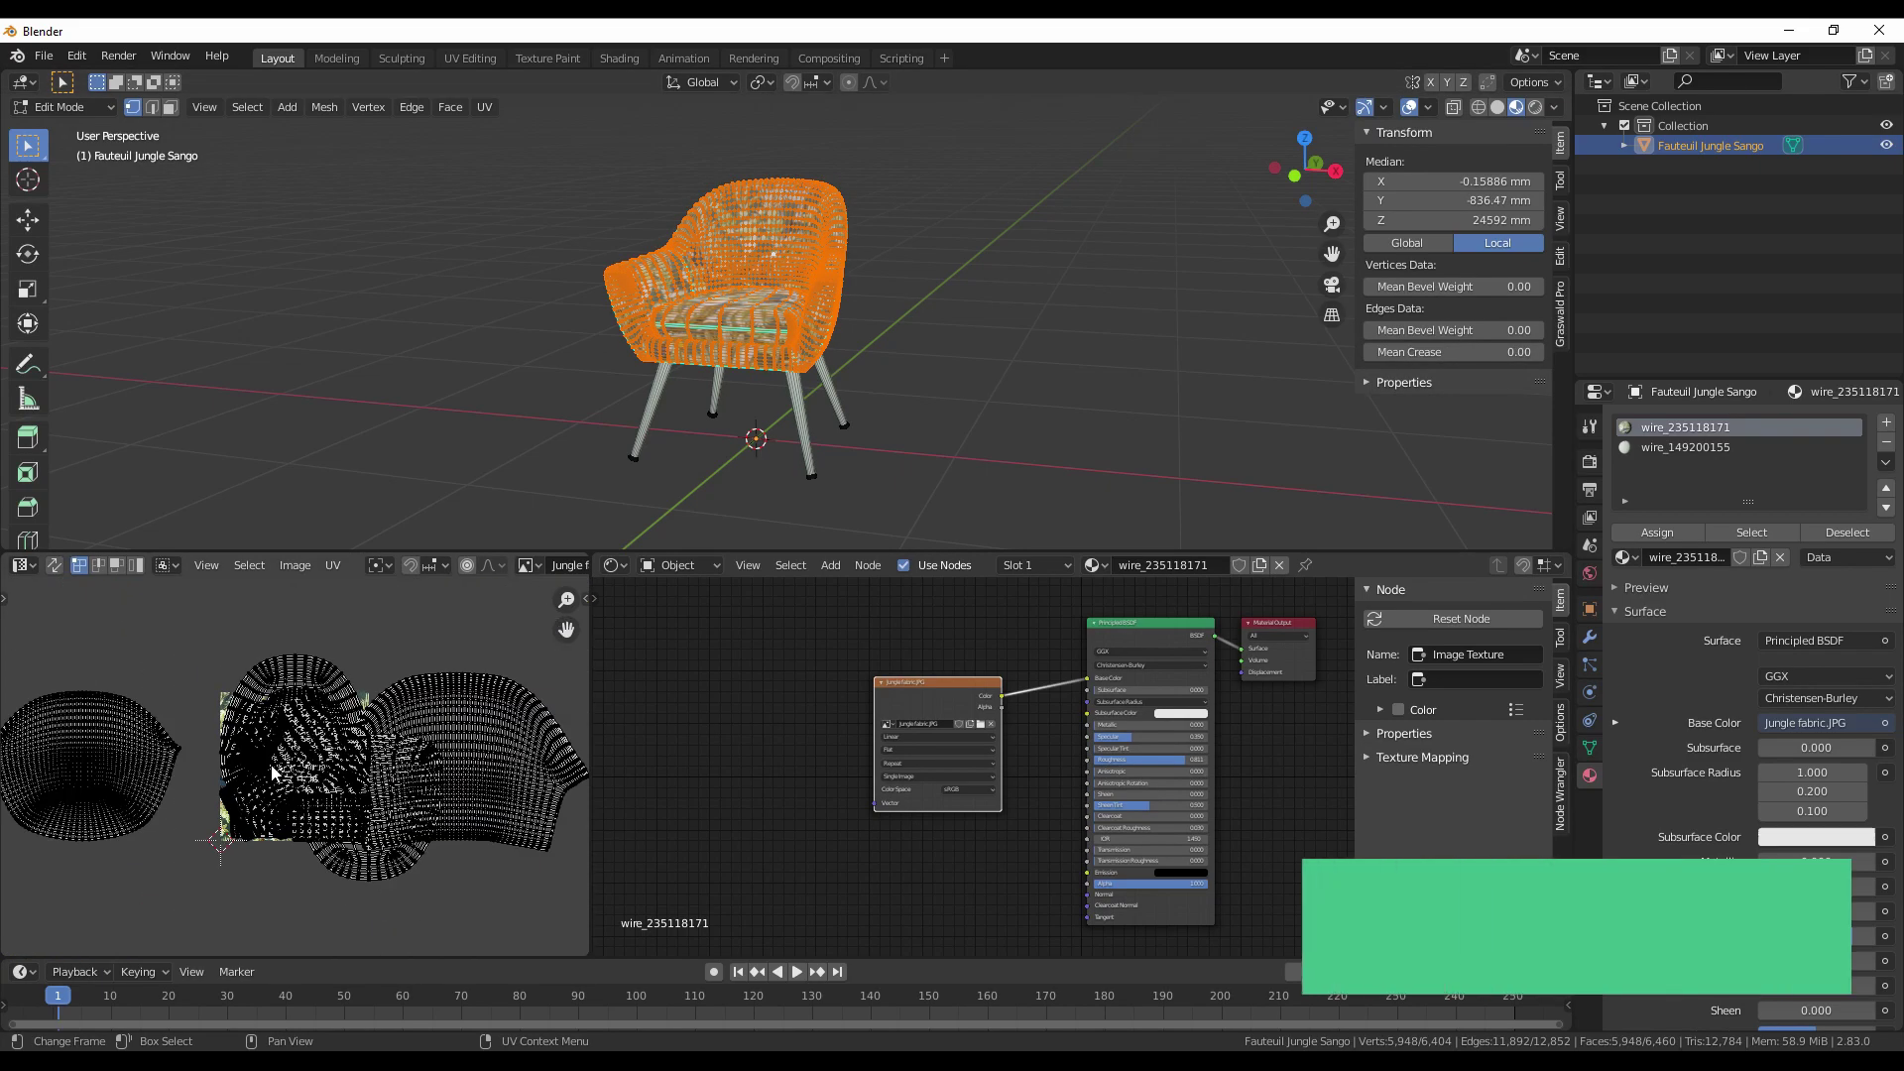
Try Pack Islands on all of the upholstery's UVs and undo the packing.
key(a)
click(332, 565)
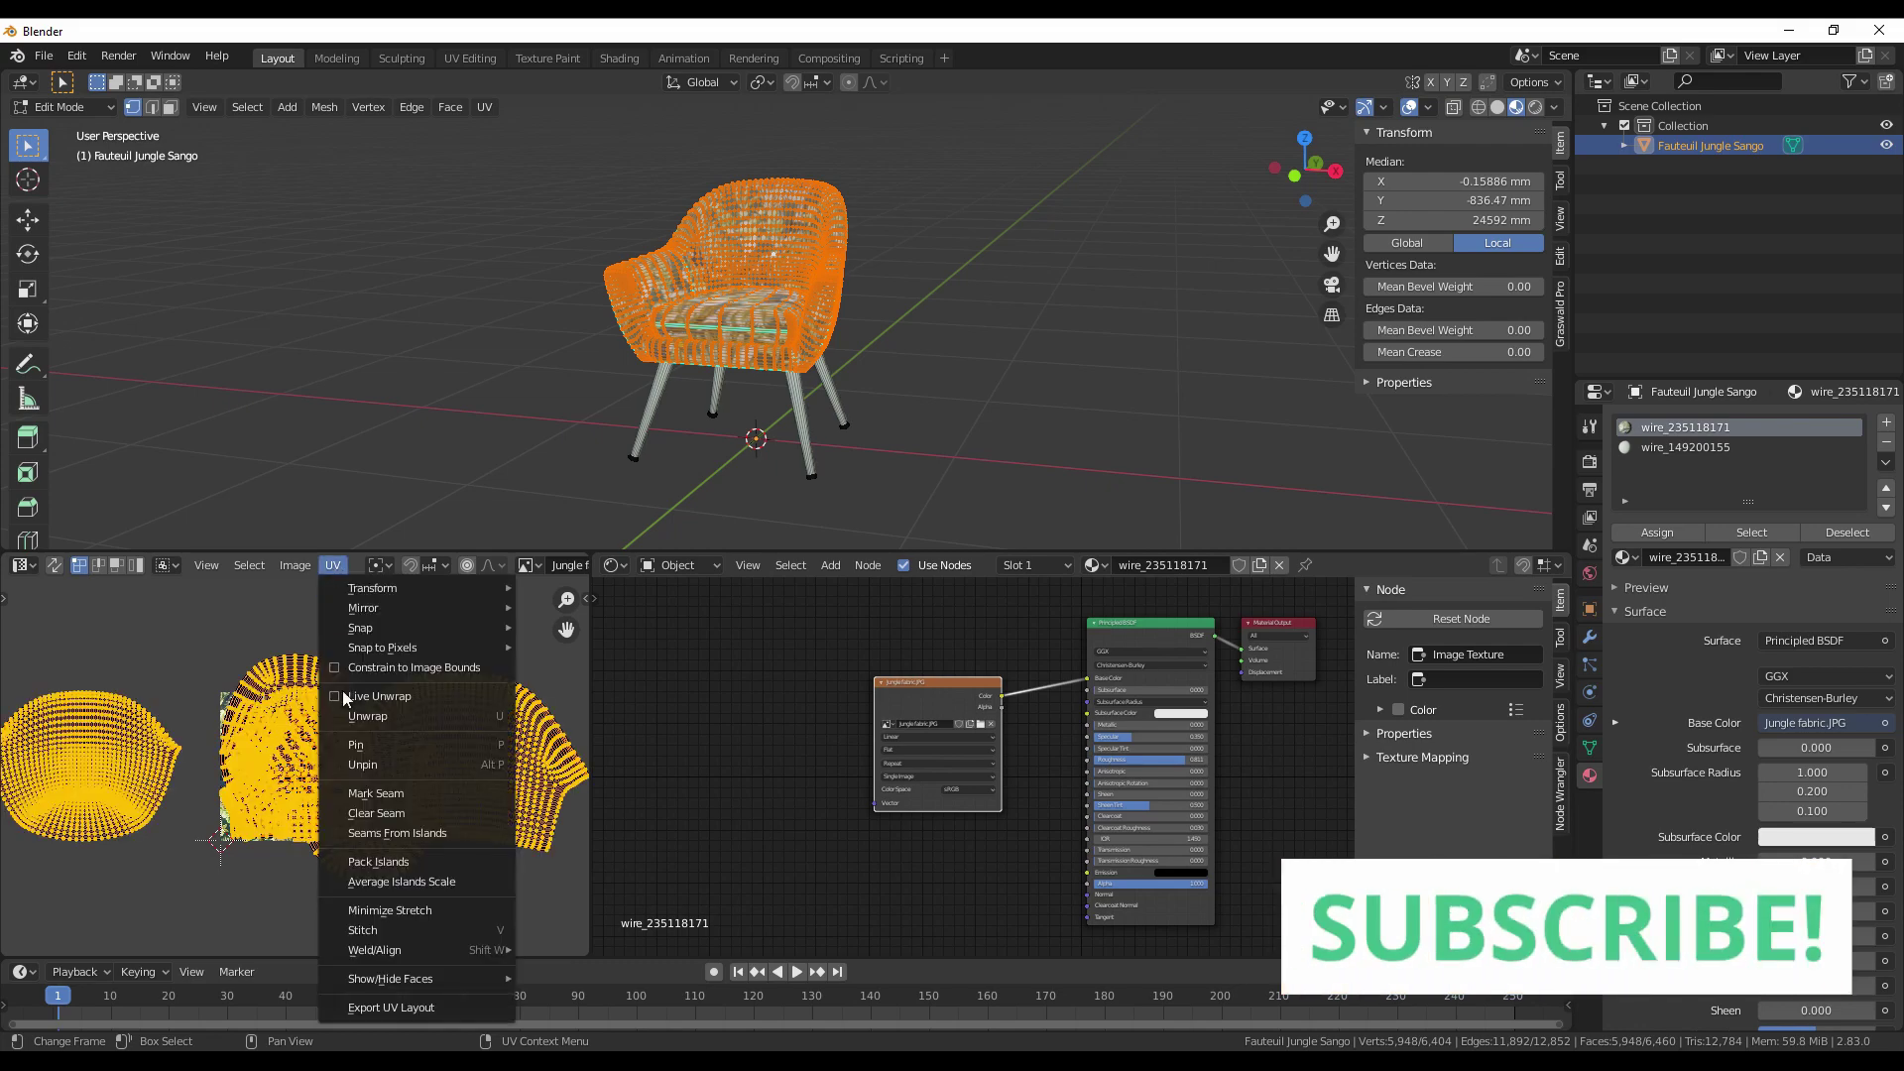
click(395, 862)
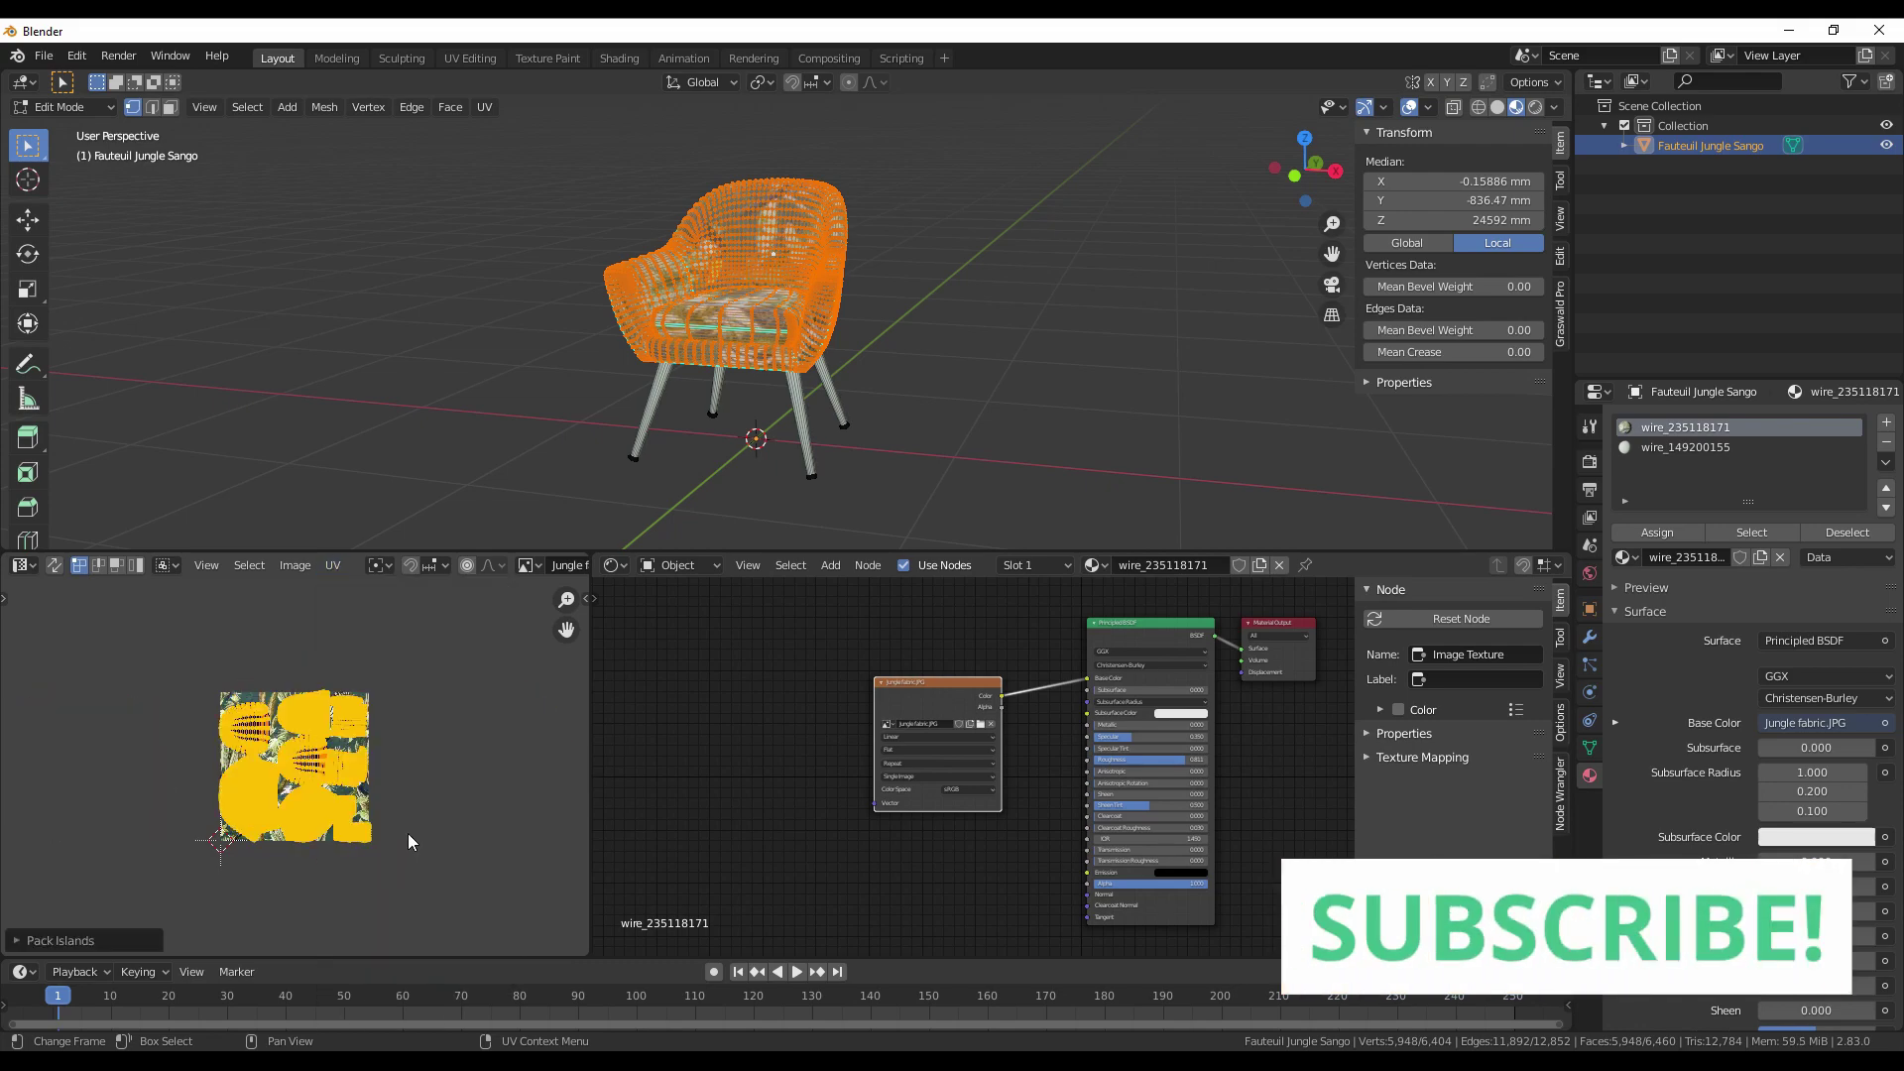
scroll(298, 823, up, 2)
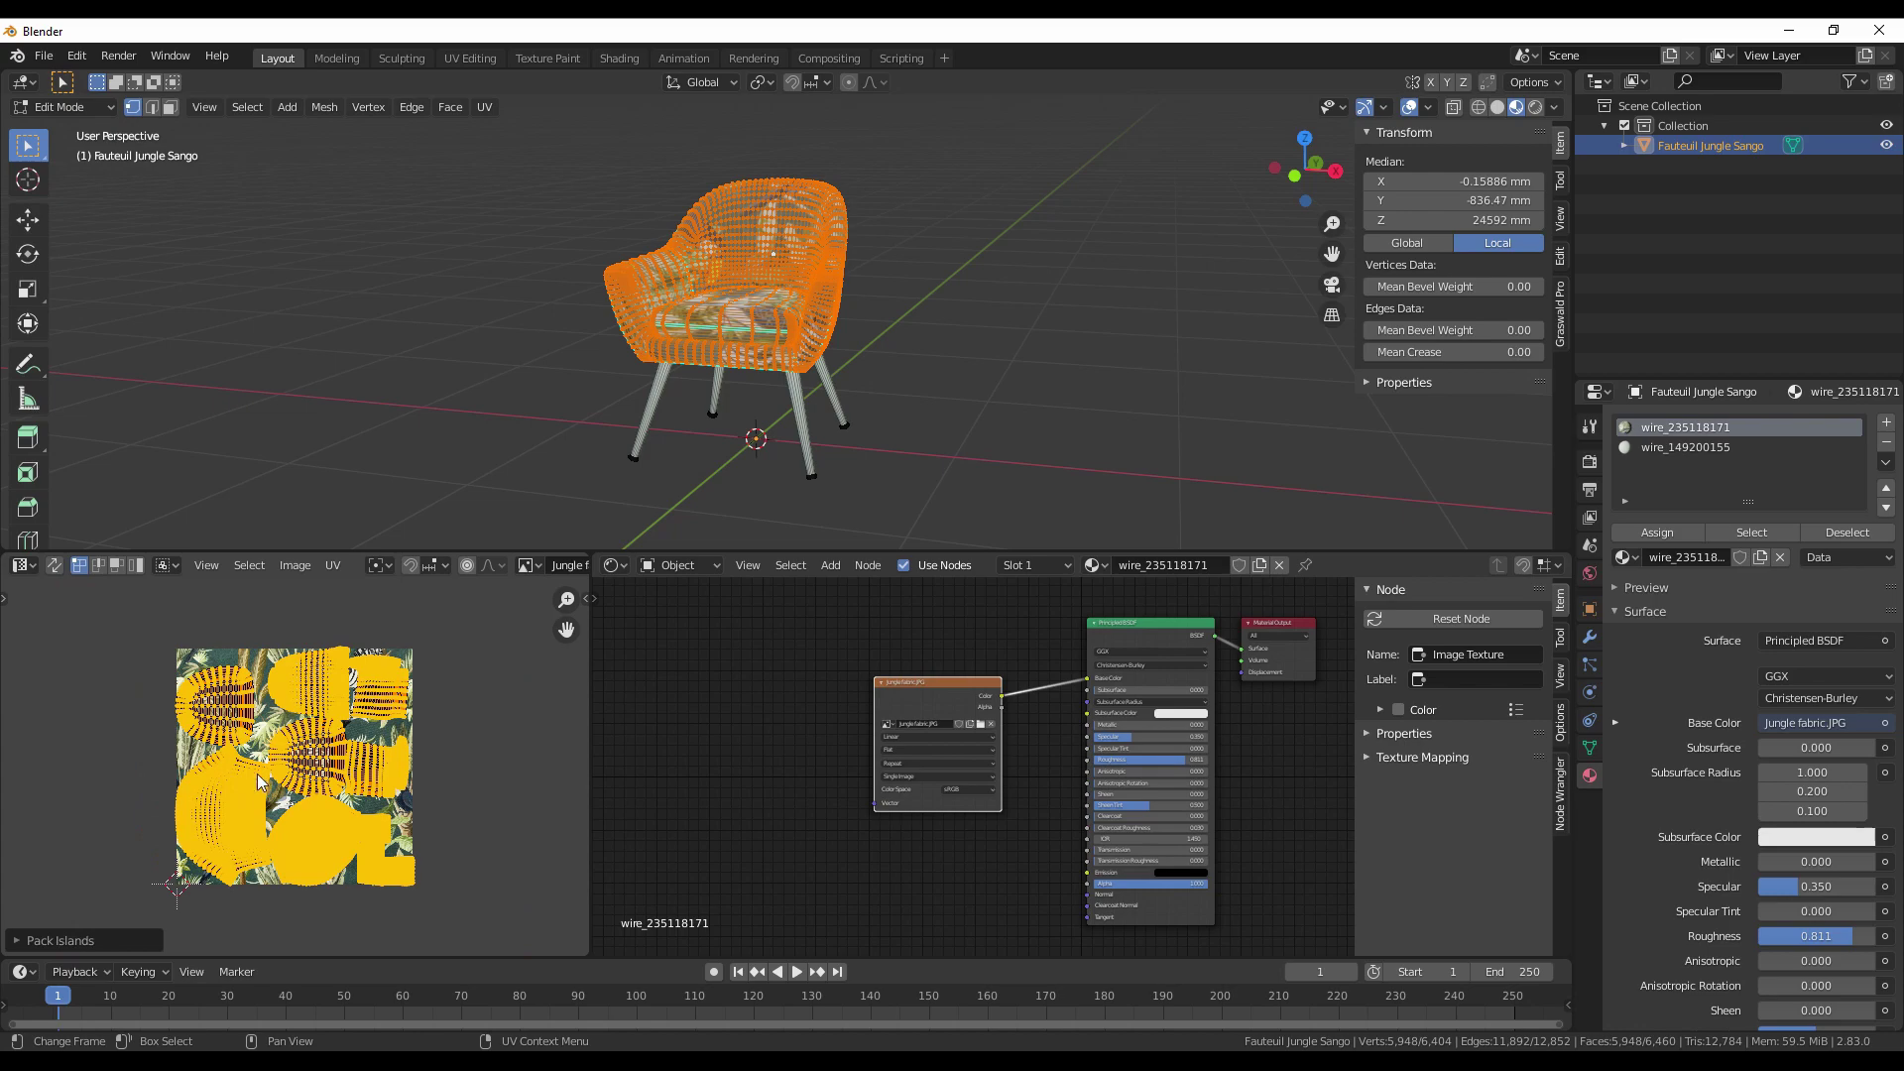
scroll(271, 780, up, 3)
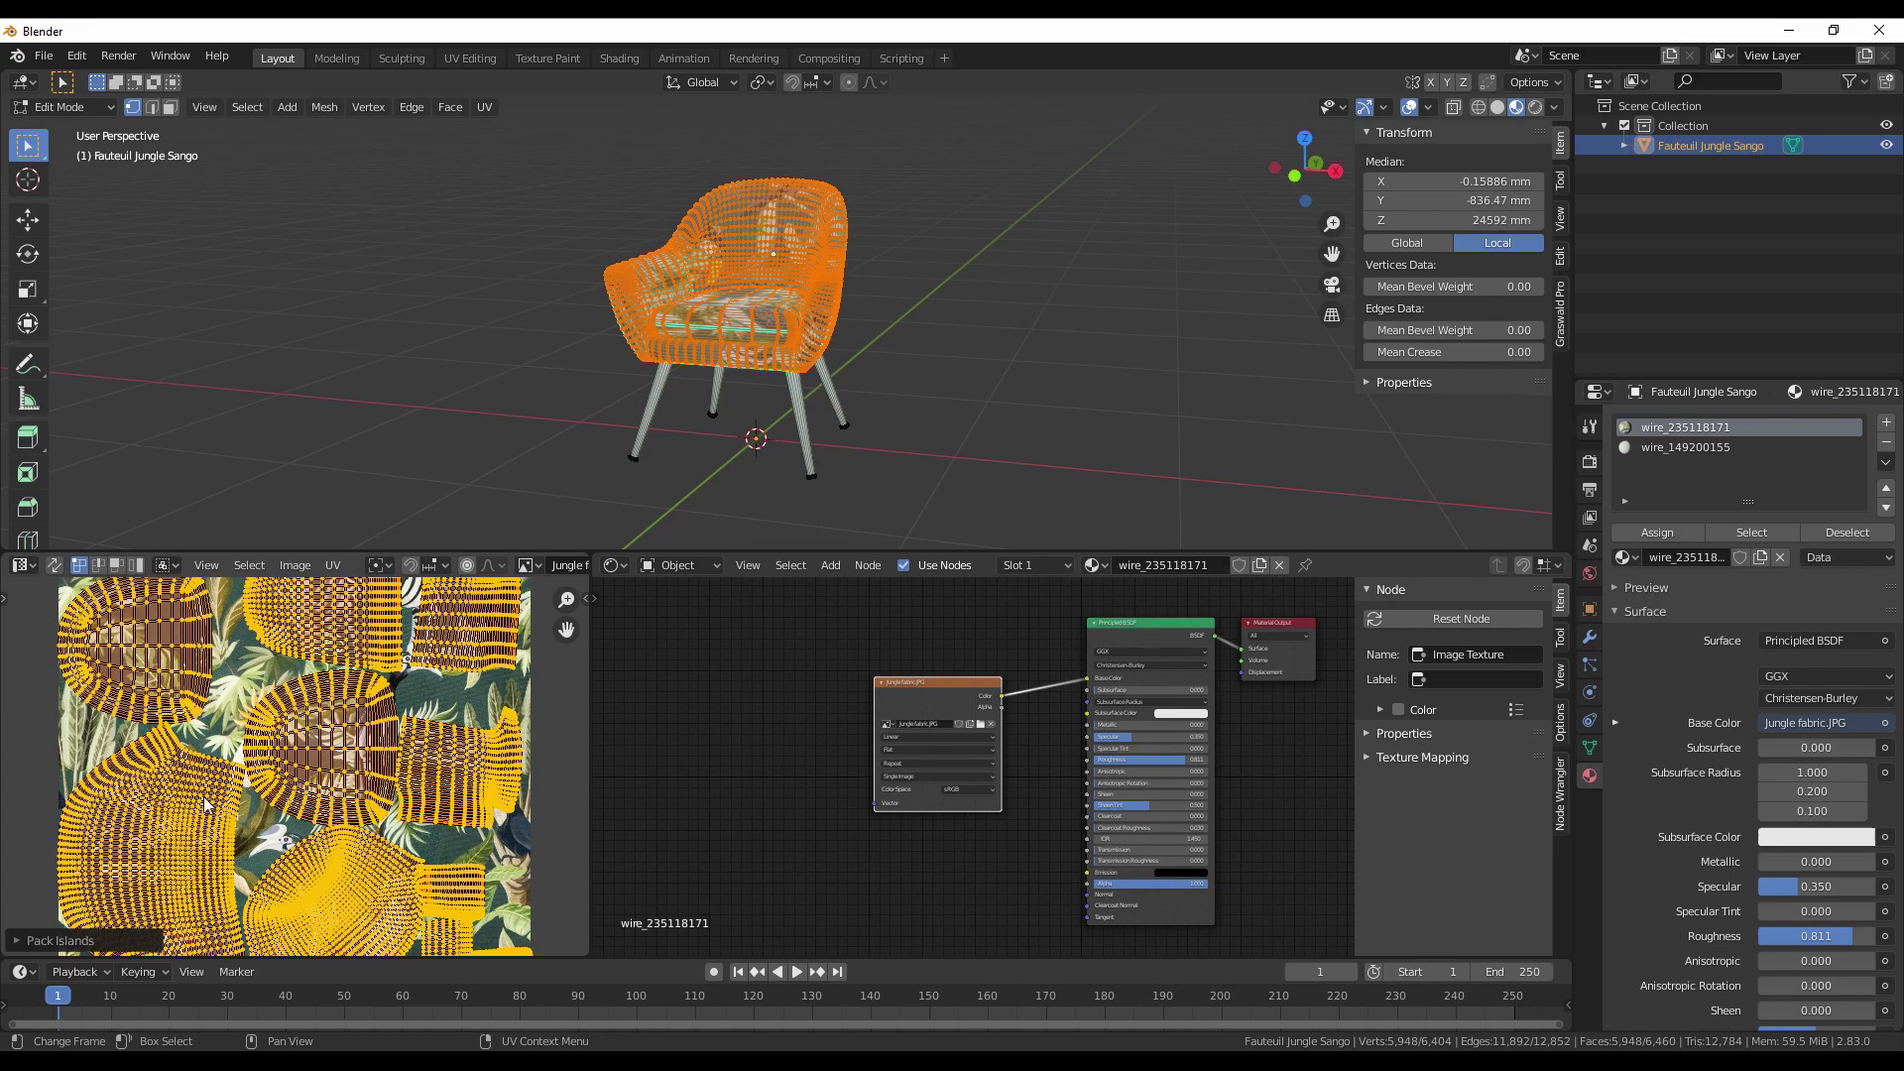
scroll(272, 780, down, 3)
key(ctrl+z)
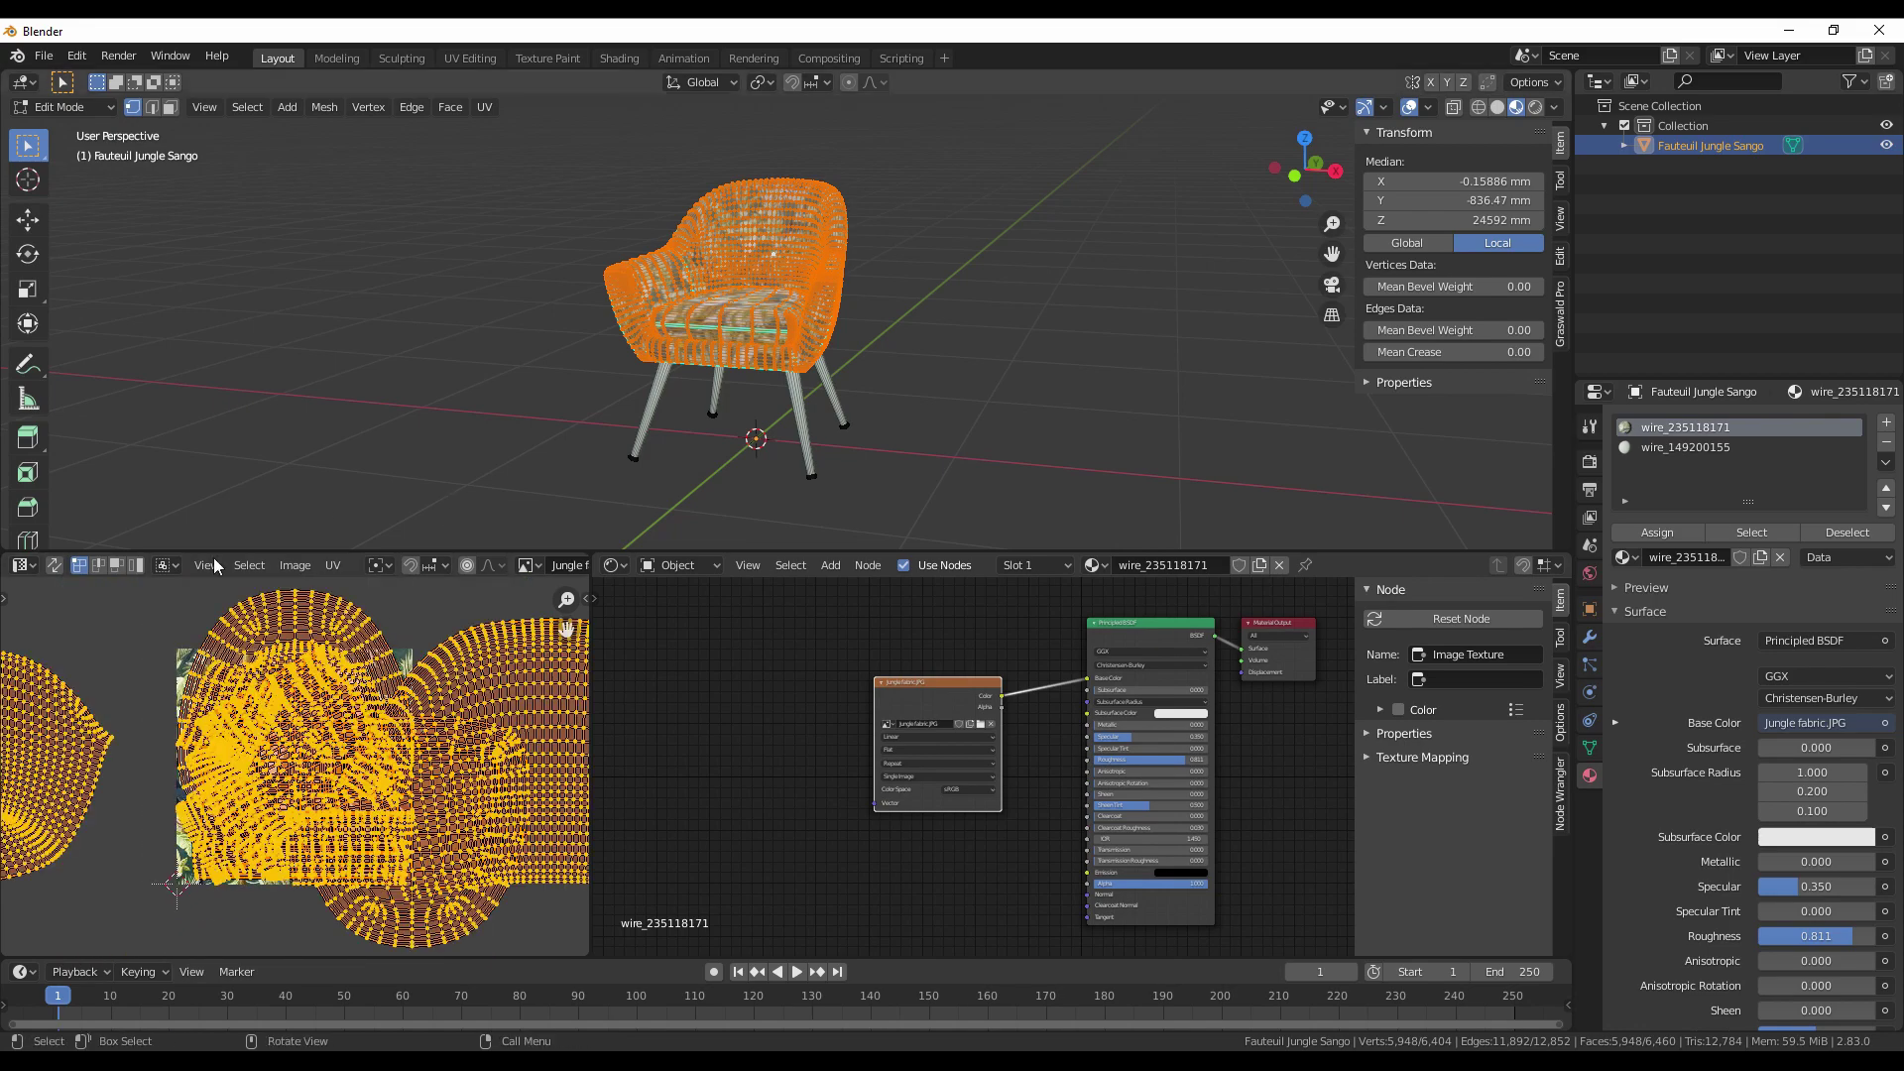
Return the armchair to Object Mode and widen the Shader Editor by narrowing the neighbouring image area.
key(Tab)
key(Tab)
key(Tab)
scroll(647, 389, up, 3)
scroll(688, 430, down, 4)
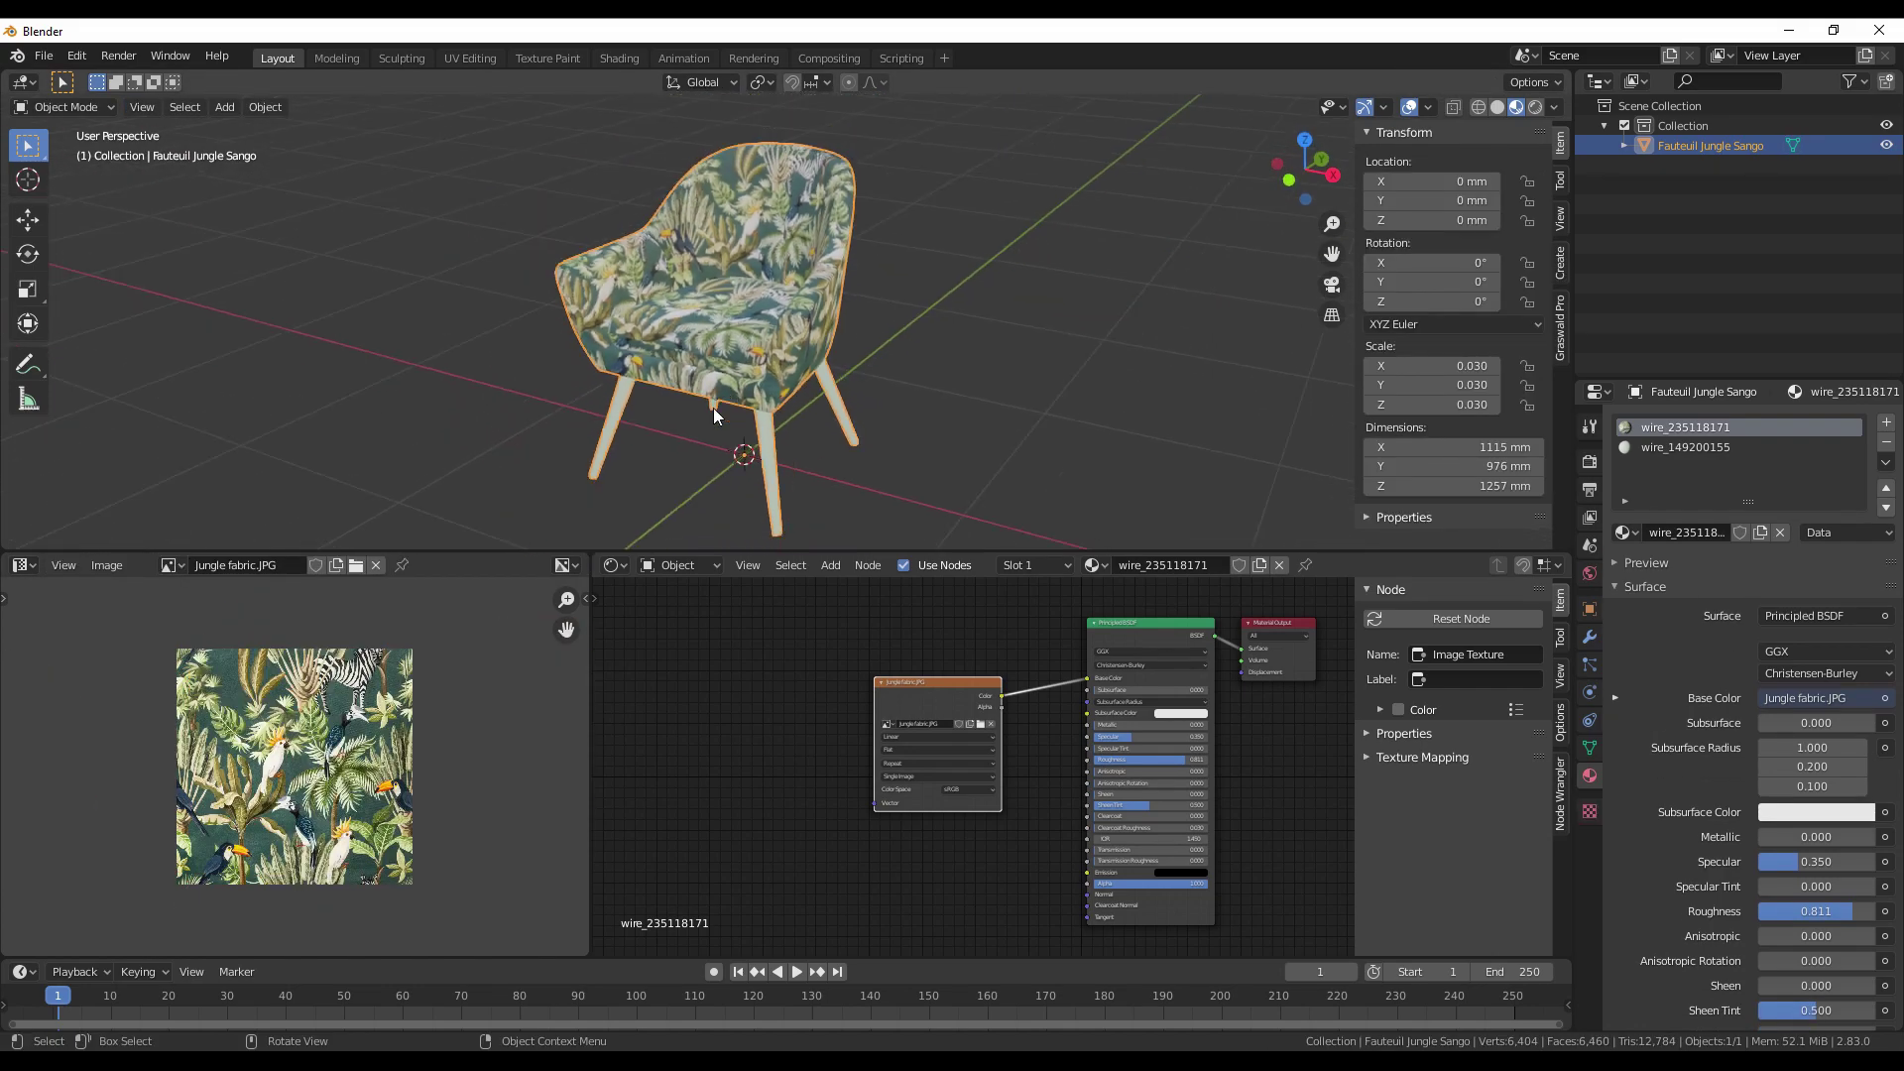
drag(590, 598, 382, 616)
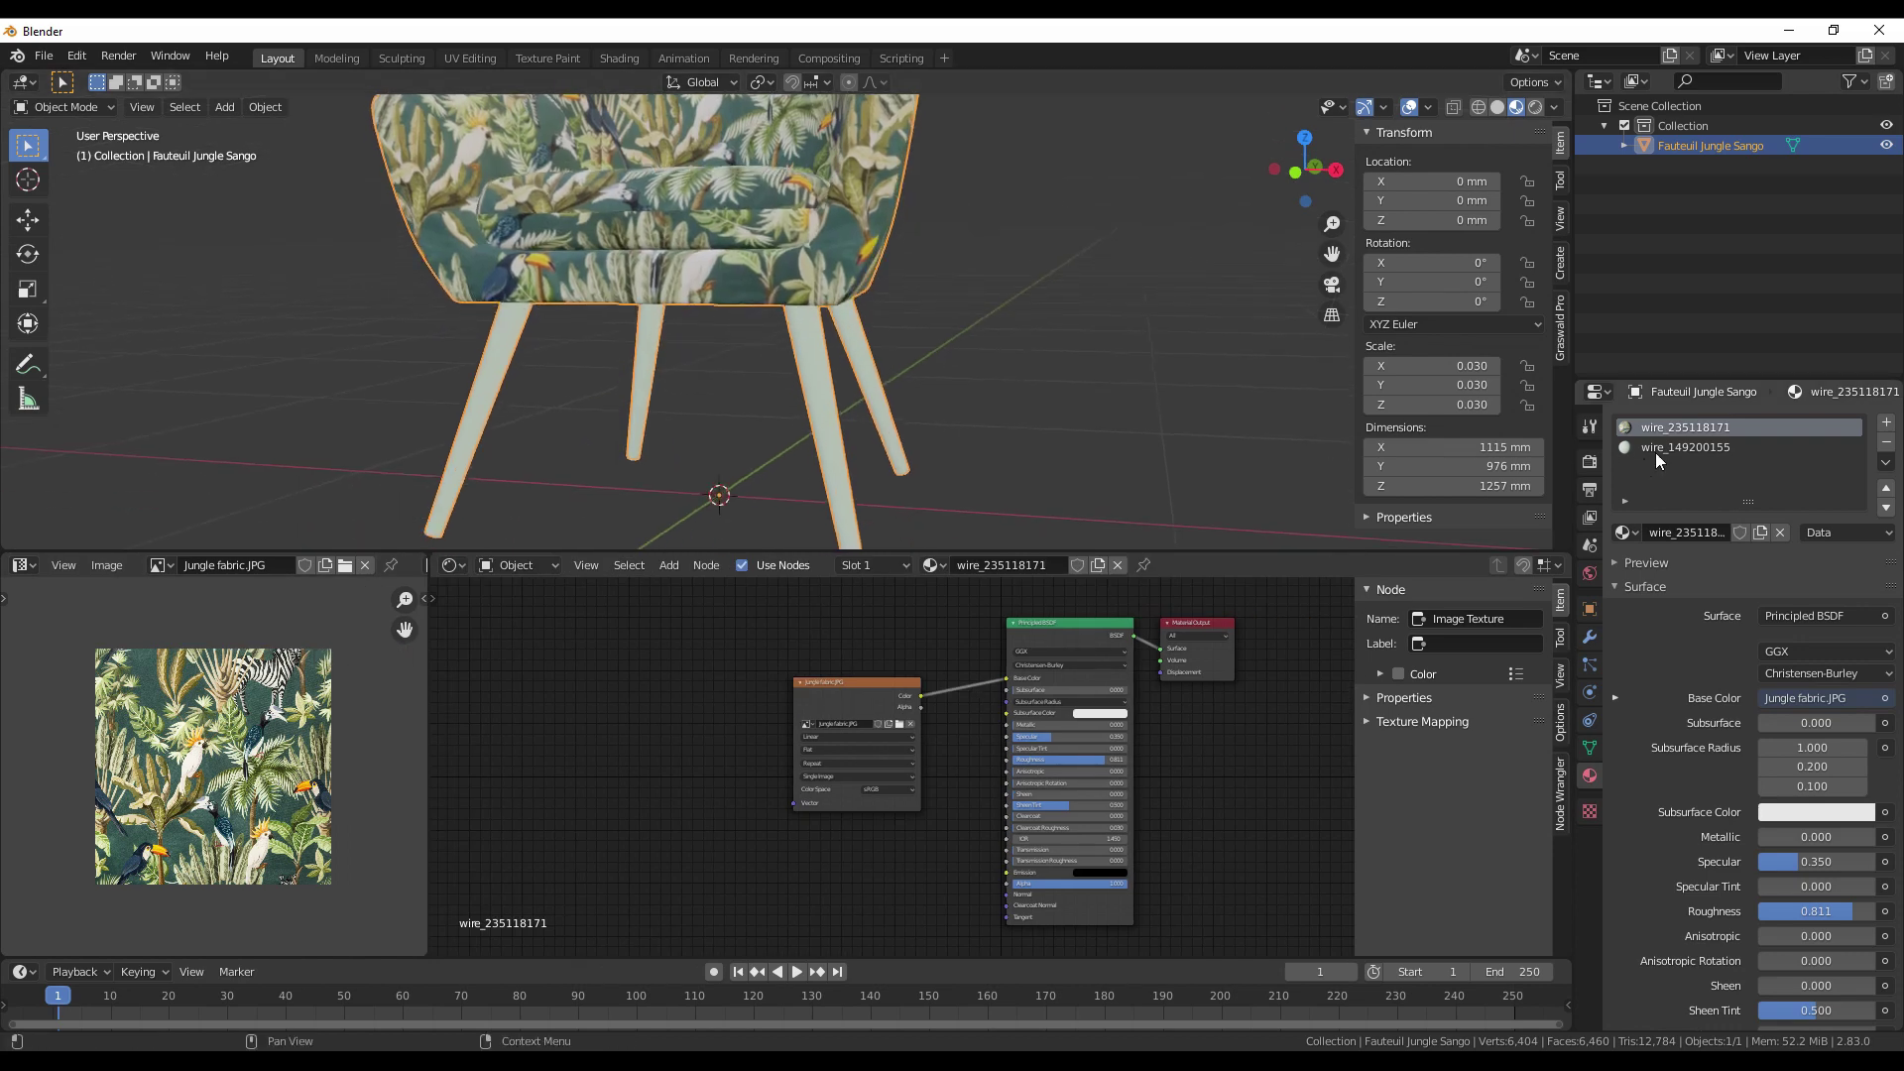
Add an Image Texture node with wood.jpg to material wire_149200155 and connect its Color output to the Principled BSDF Base Color.
click(1656, 448)
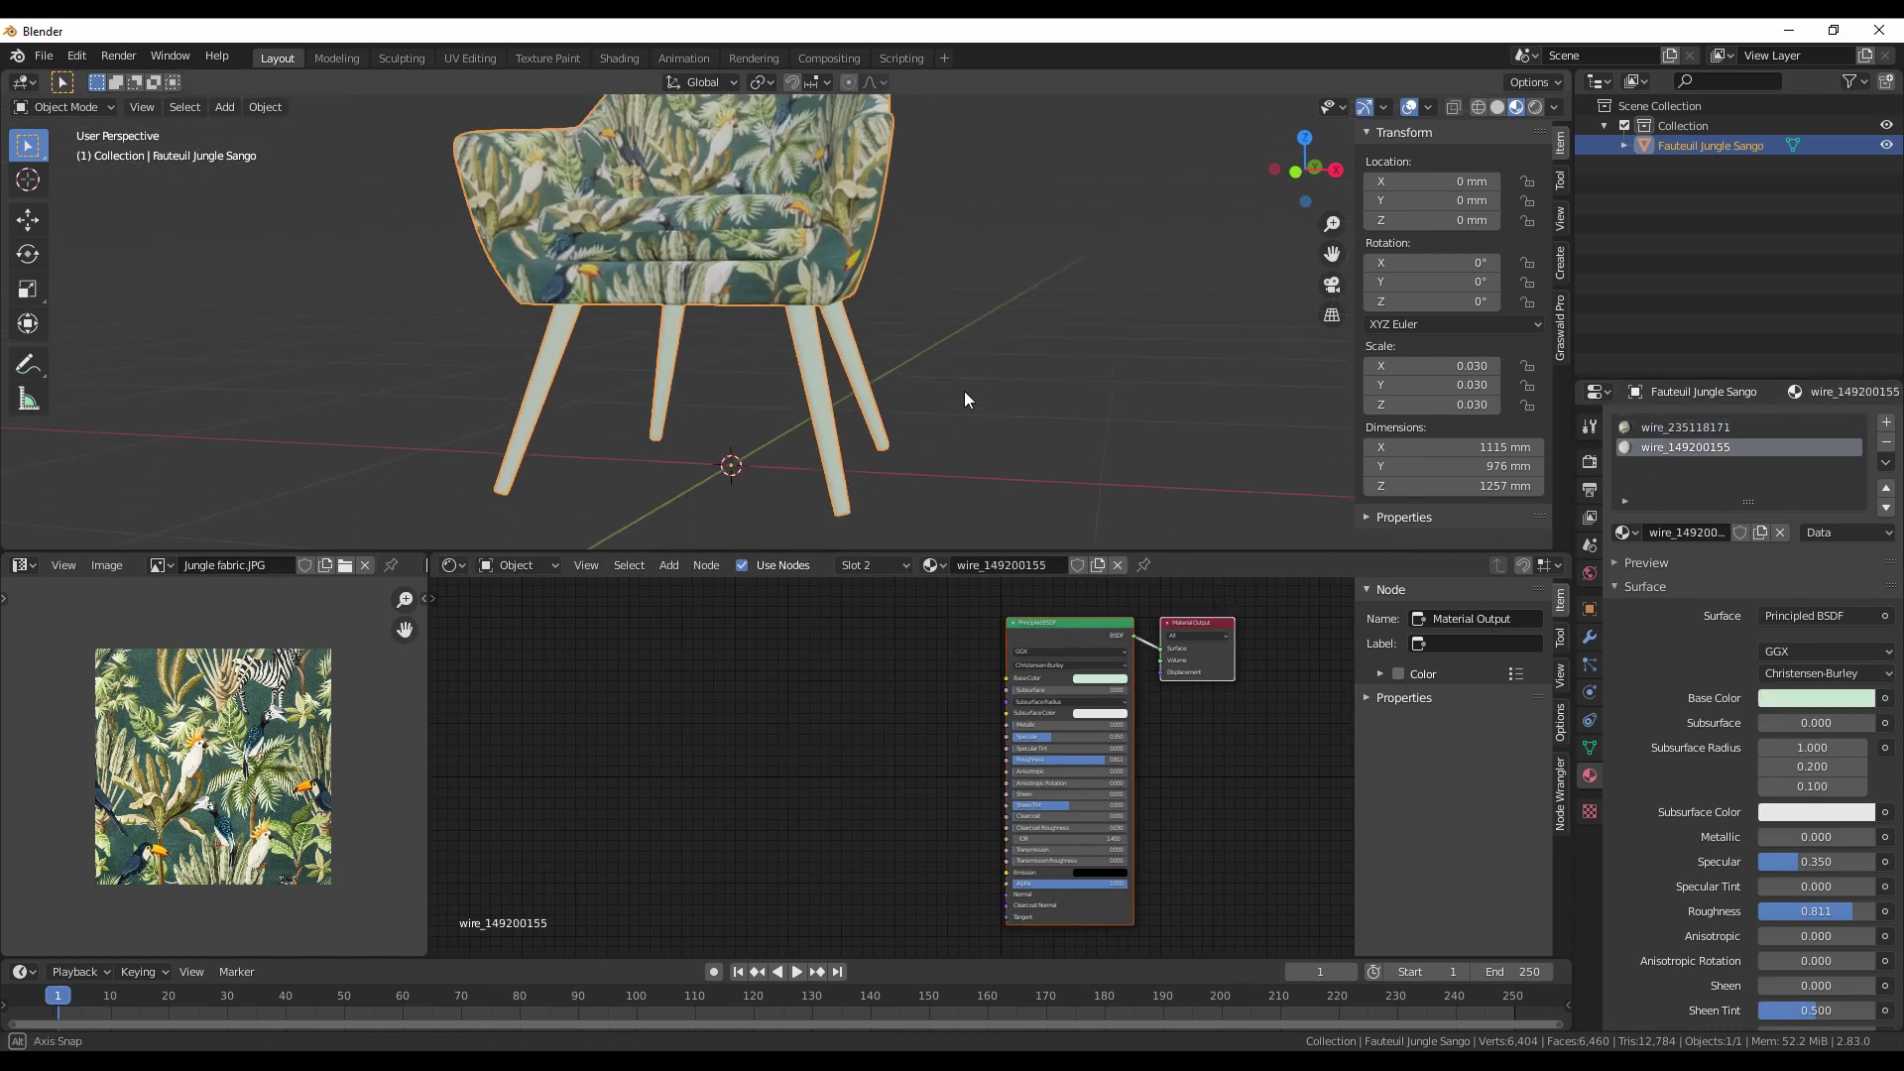
drag(964, 391, 825, 480)
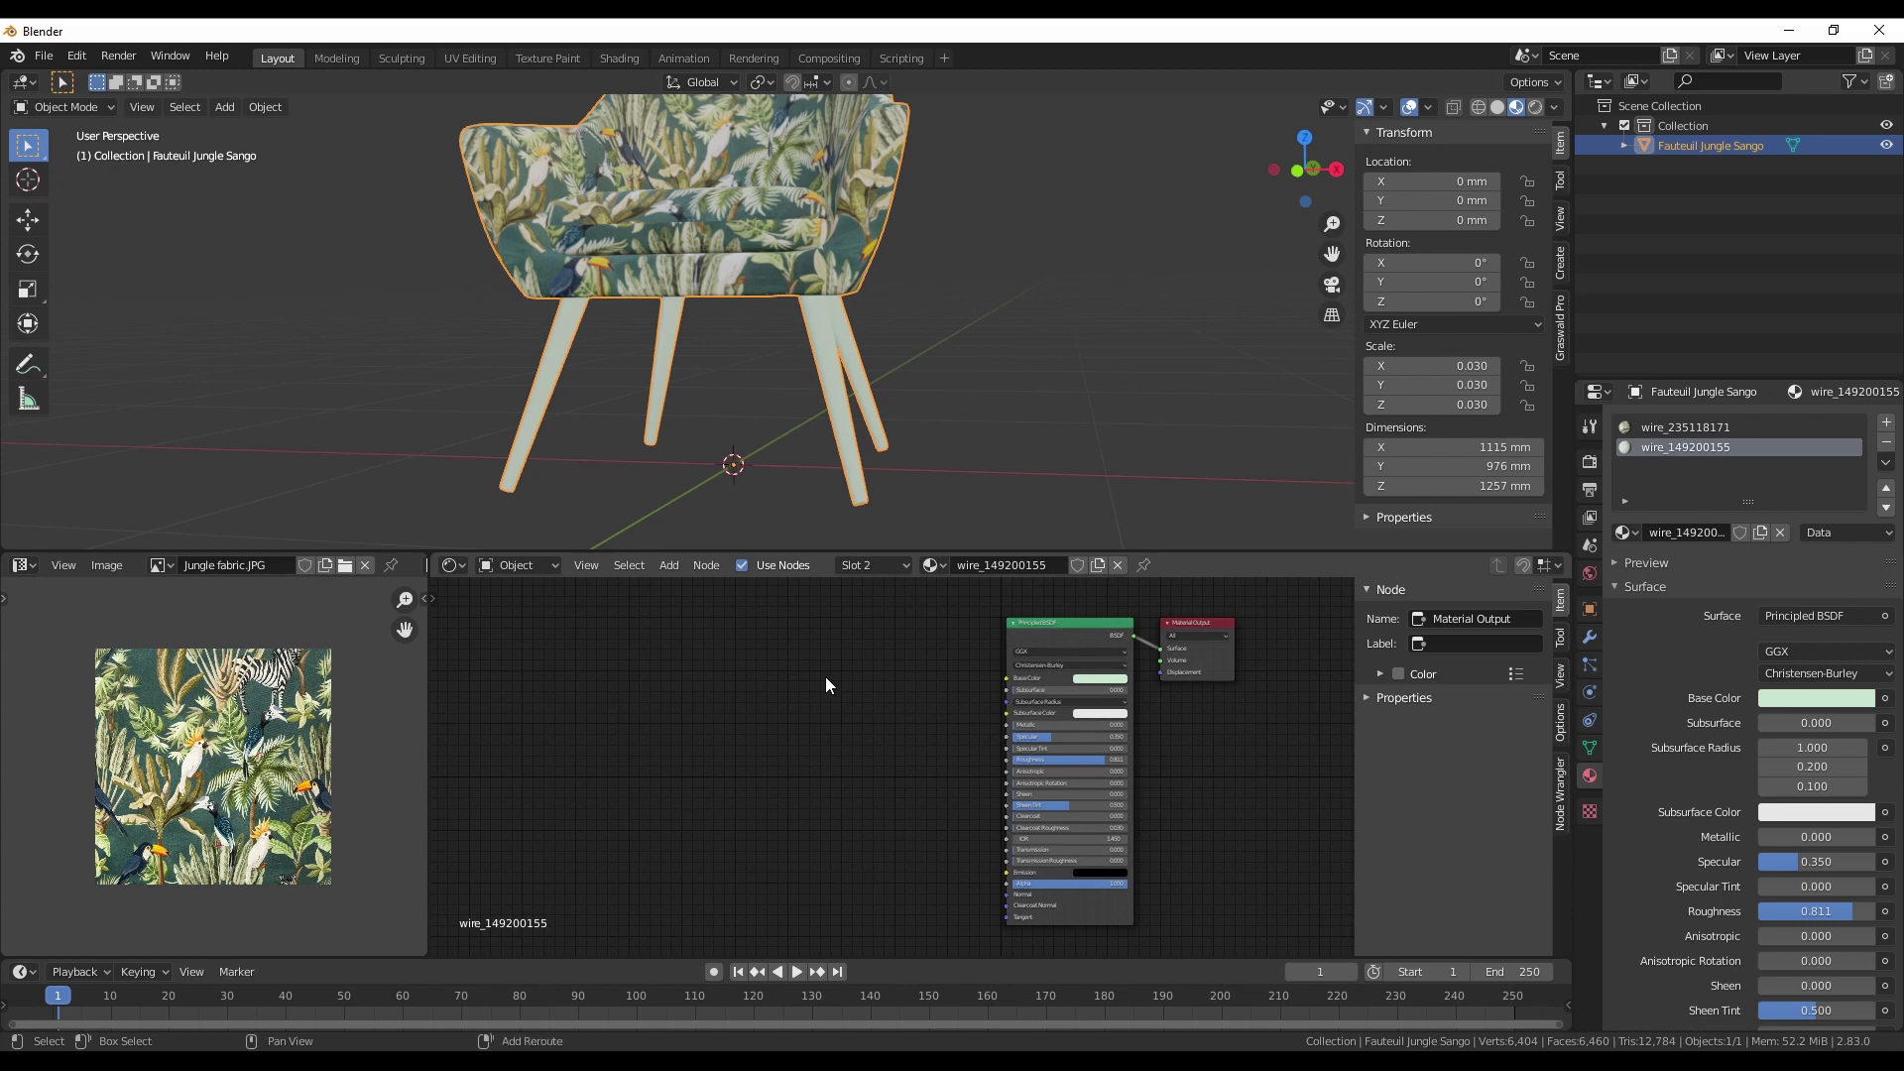
key(shift+a)
mouse_move(794, 694)
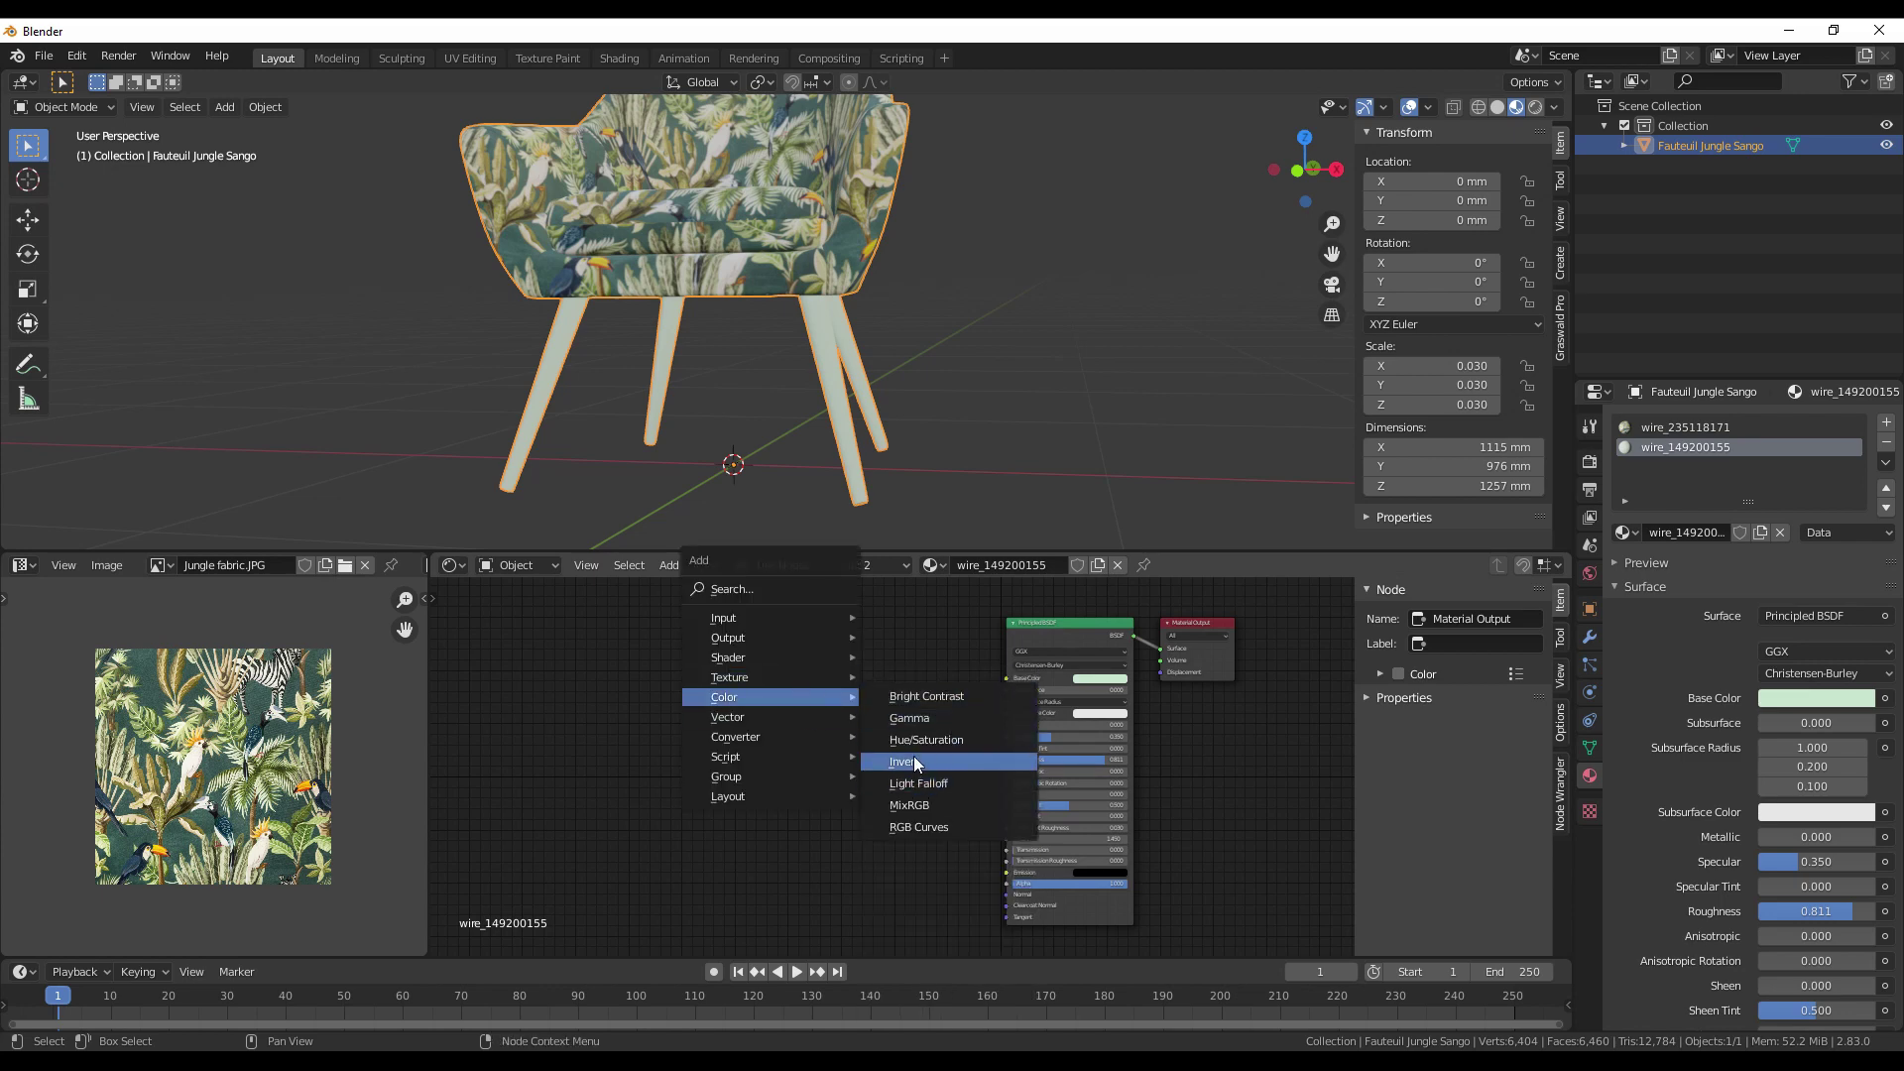
click(937, 837)
click(892, 675)
drag(911, 667, 1022, 689)
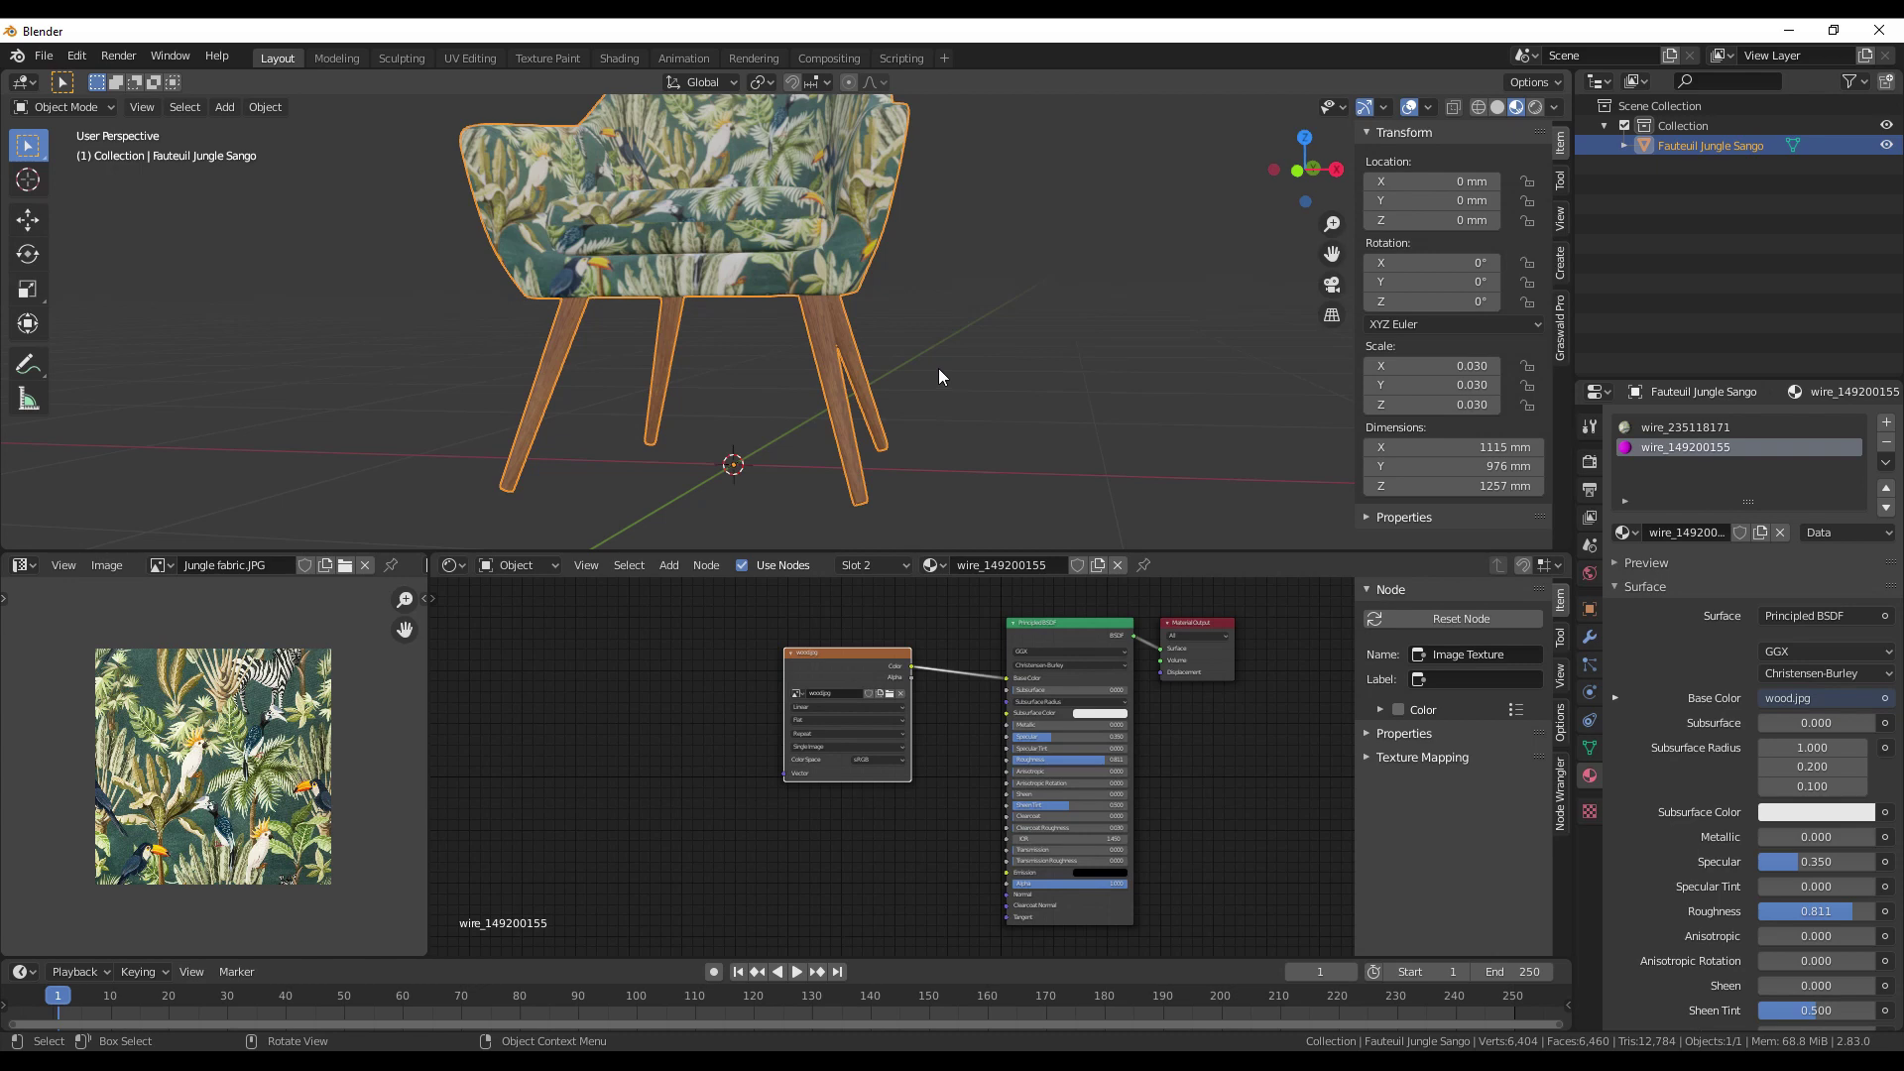
Inspect the wood texture on the chair legs and view the available images in the Maps folder without loading one.
drag(938, 366, 835, 359)
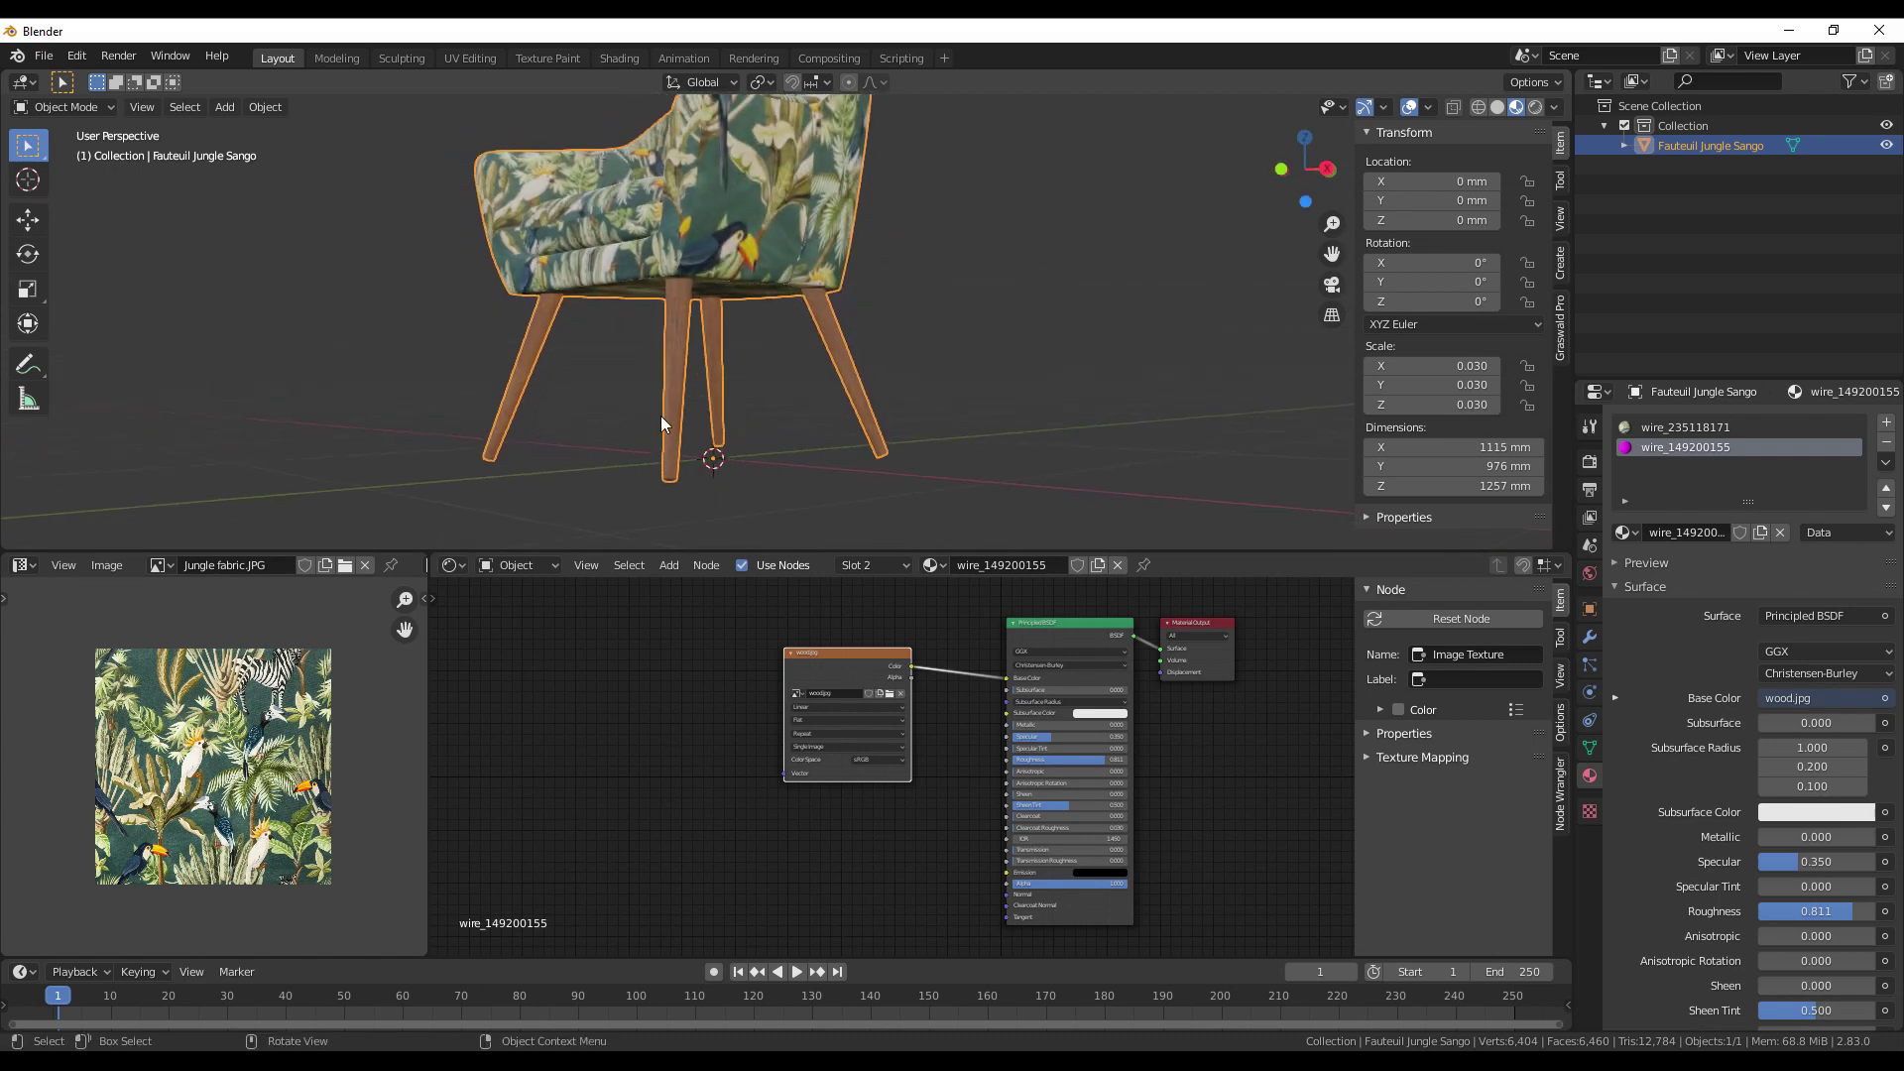
drag(660, 424, 815, 228)
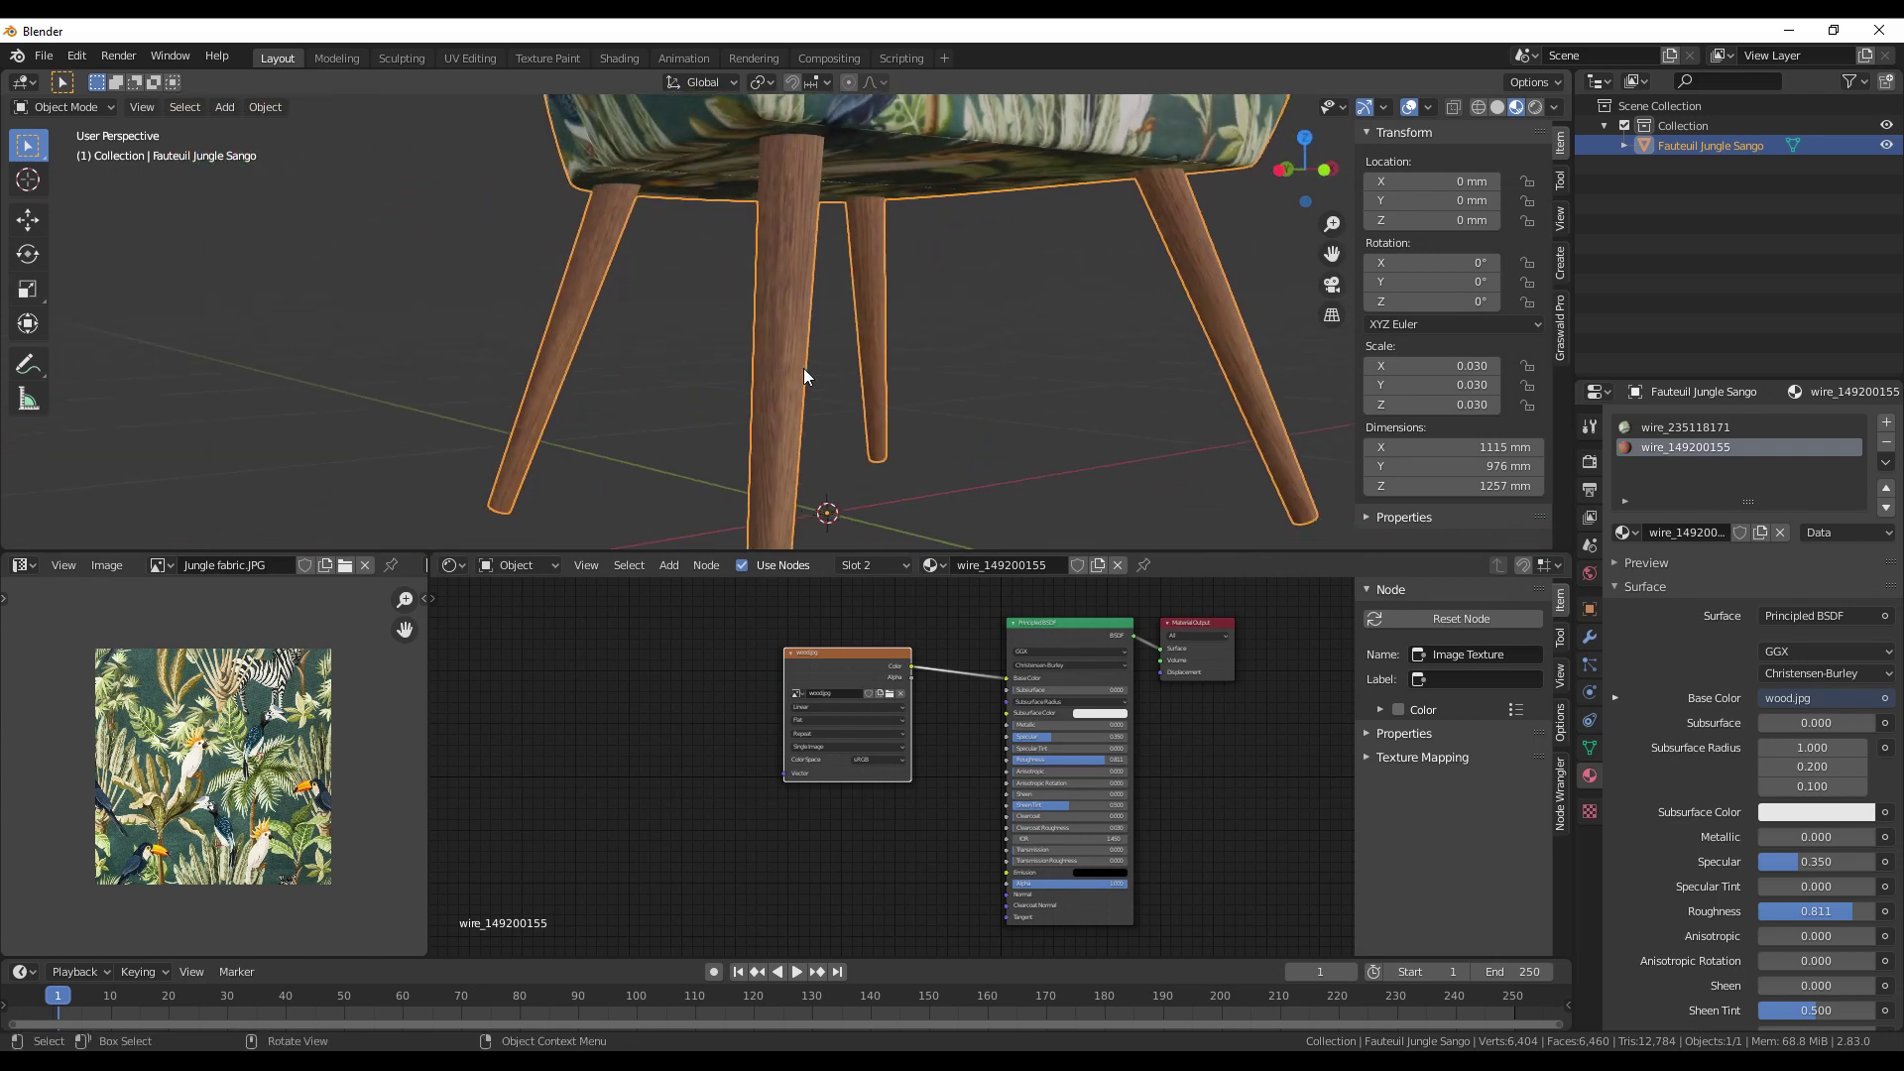
drag(803, 374, 849, 669)
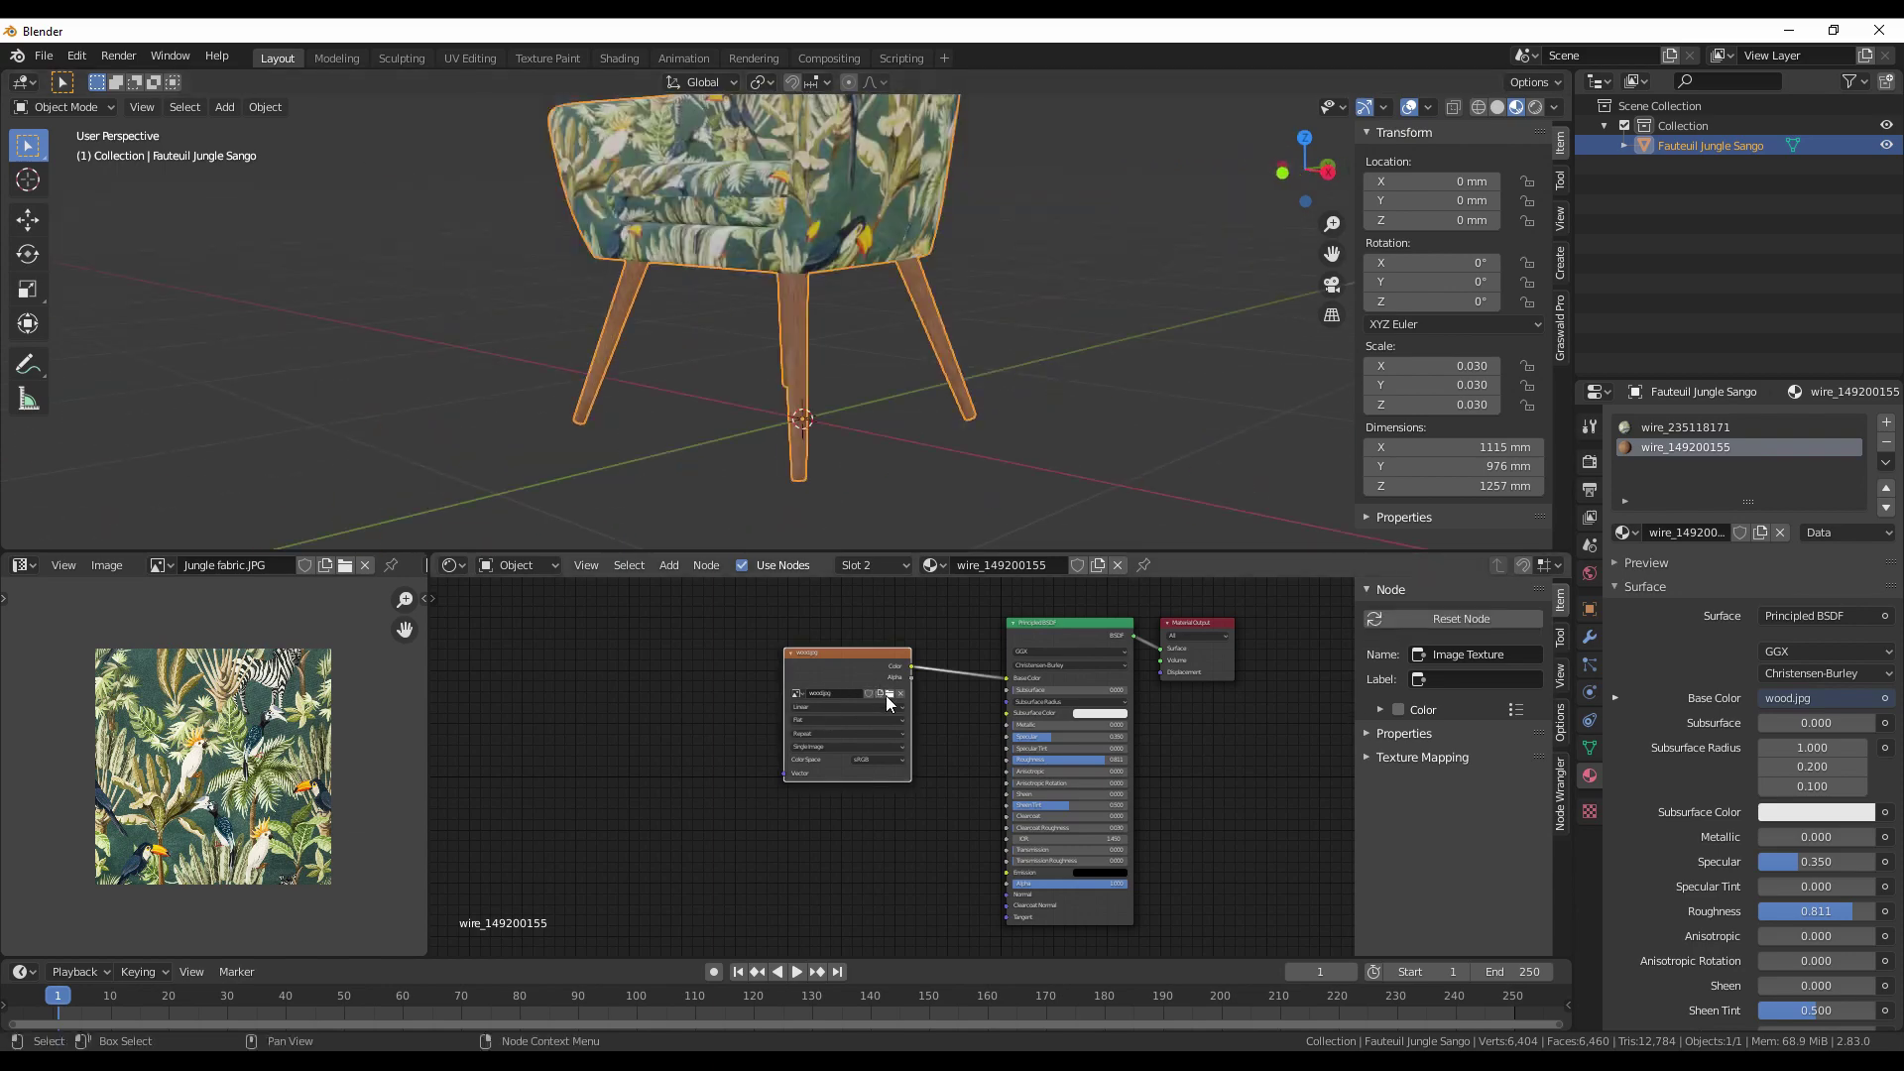
click(887, 695)
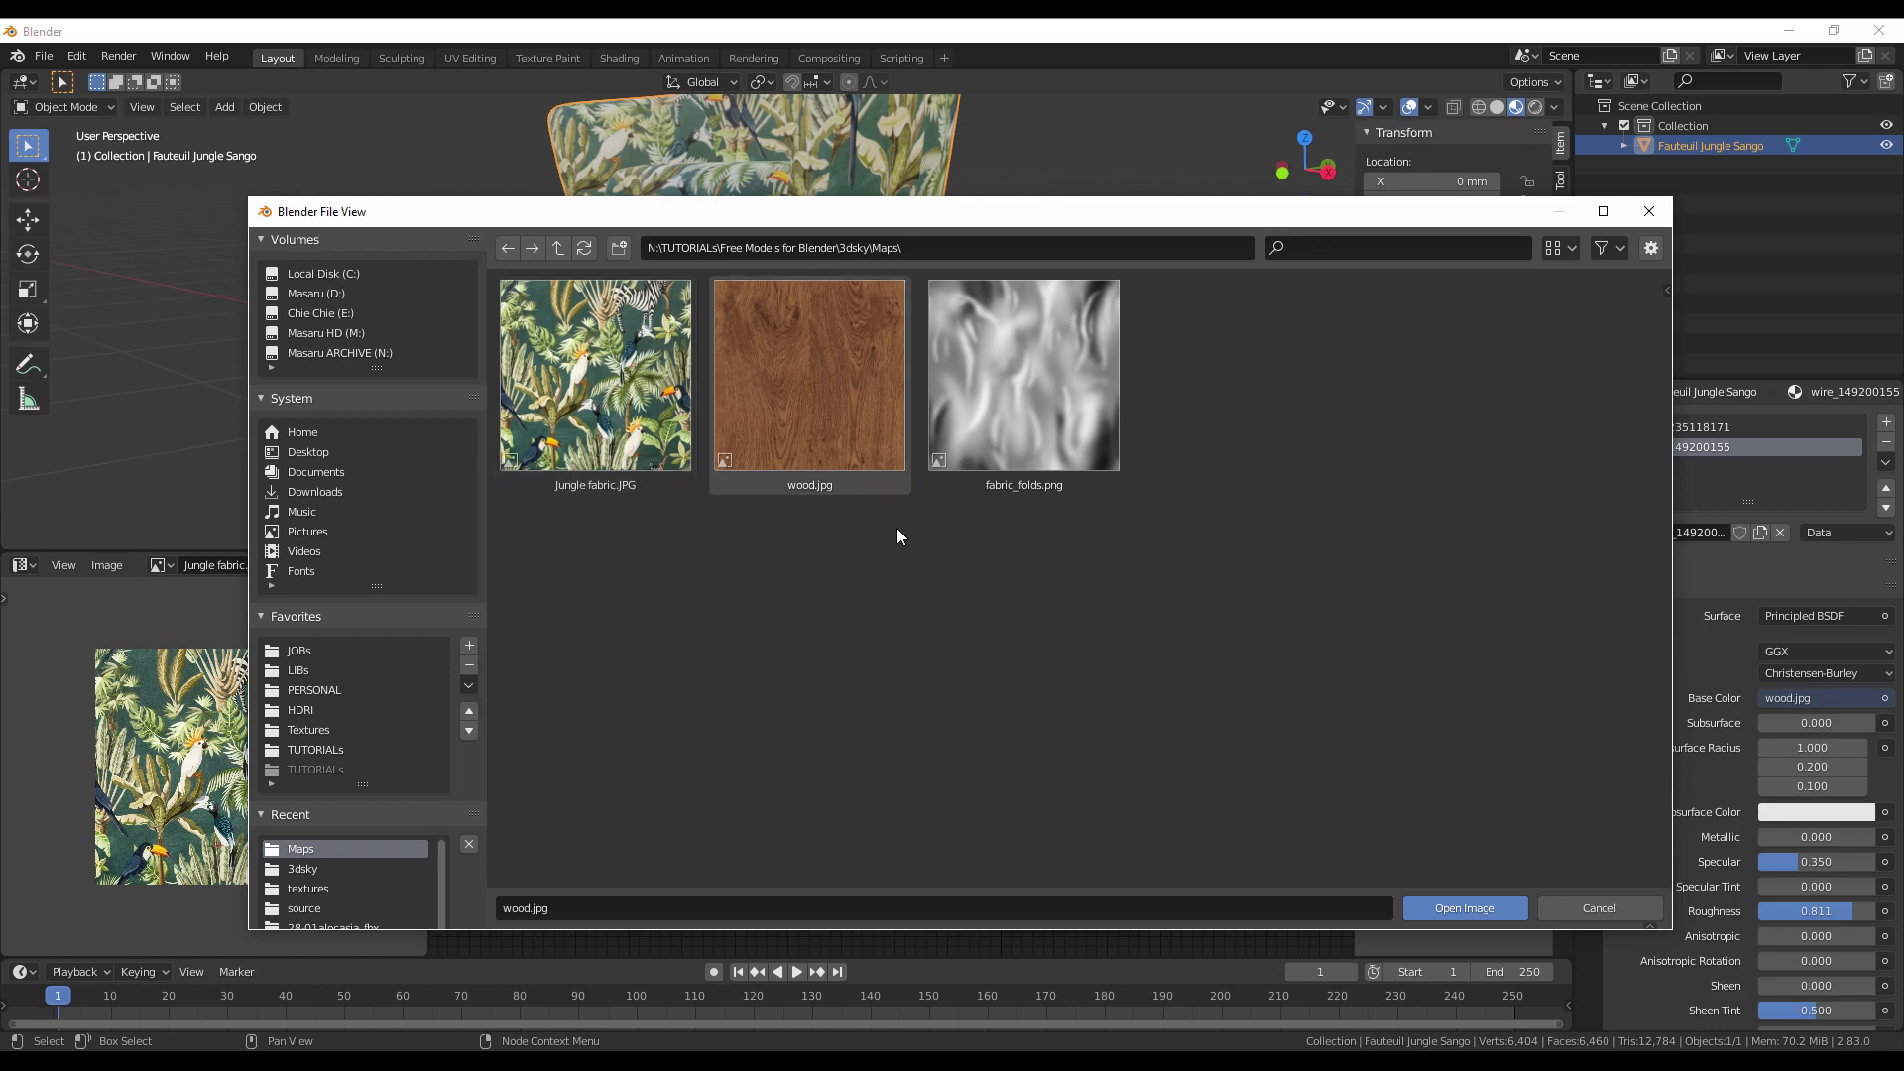
click(1601, 908)
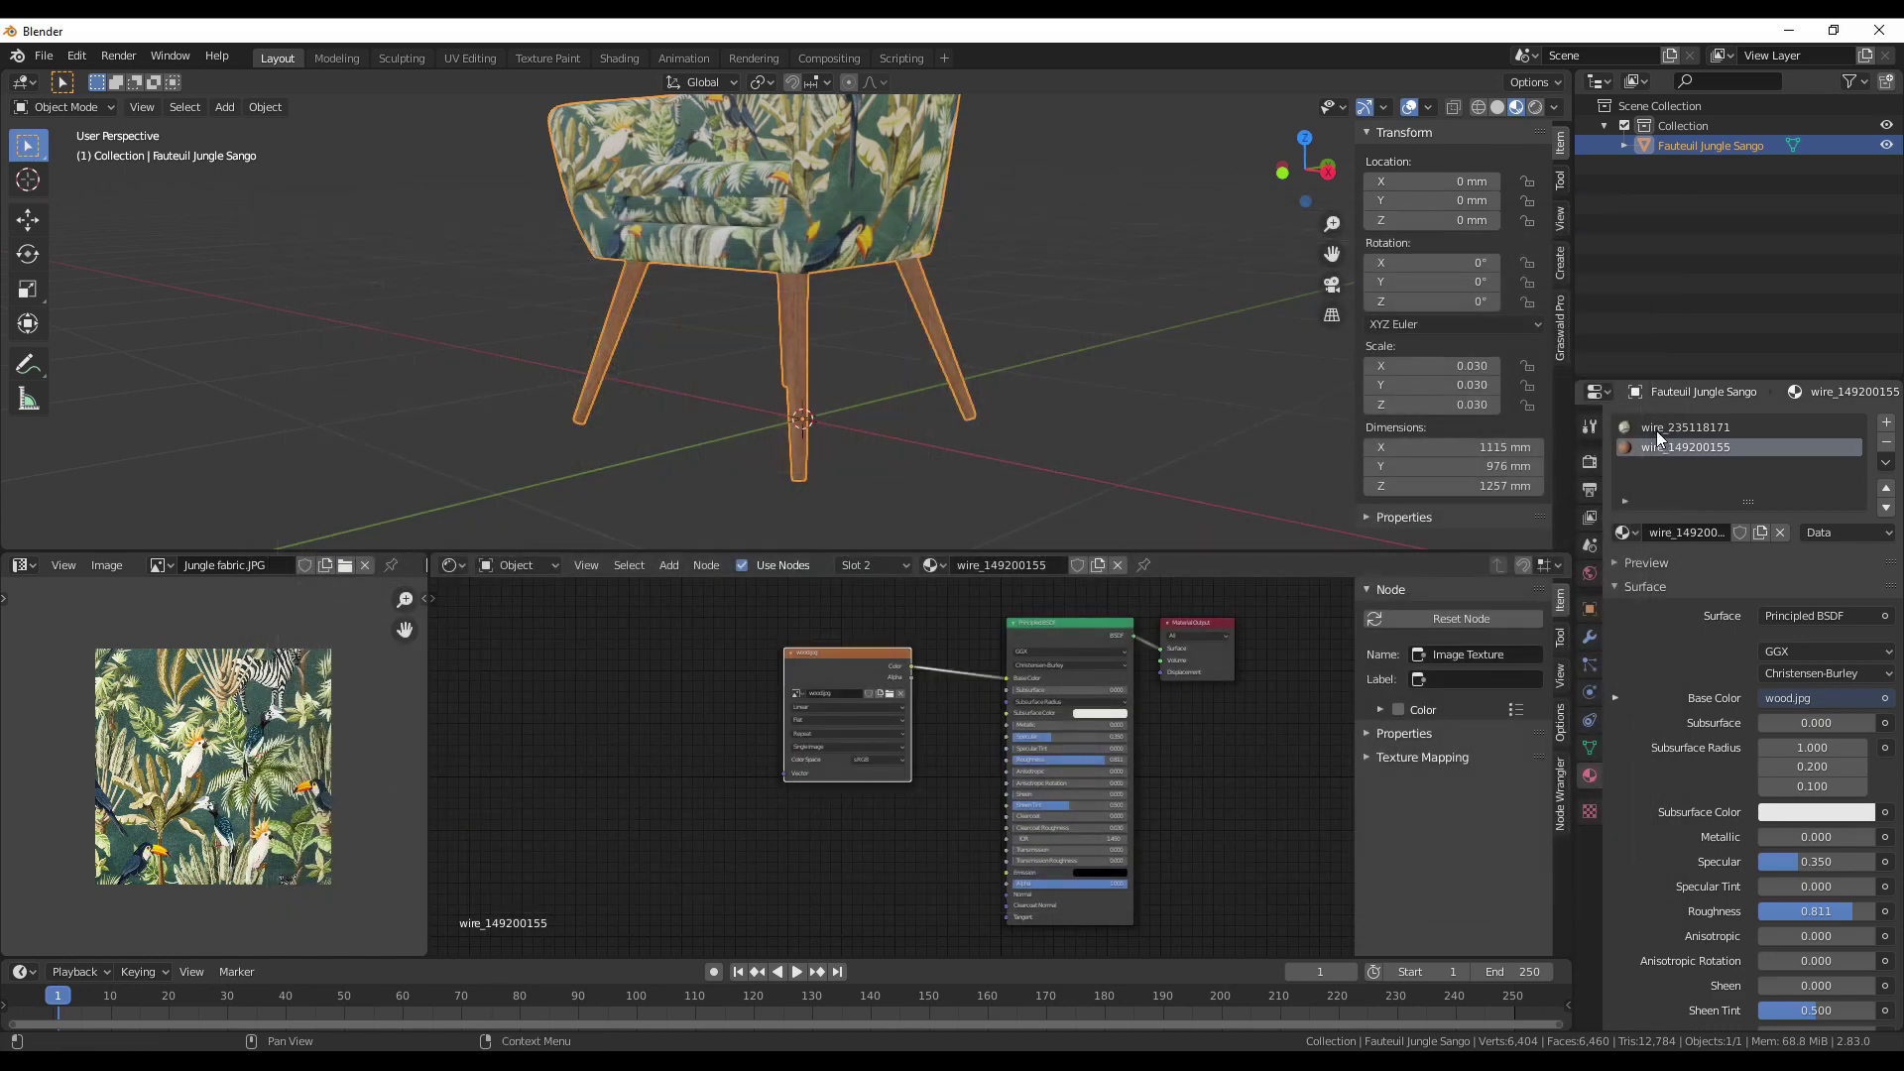
Add a Bump node to material wire_235118171 and connect its Normal output to the Principled BSDF Normal input.
click(1718, 427)
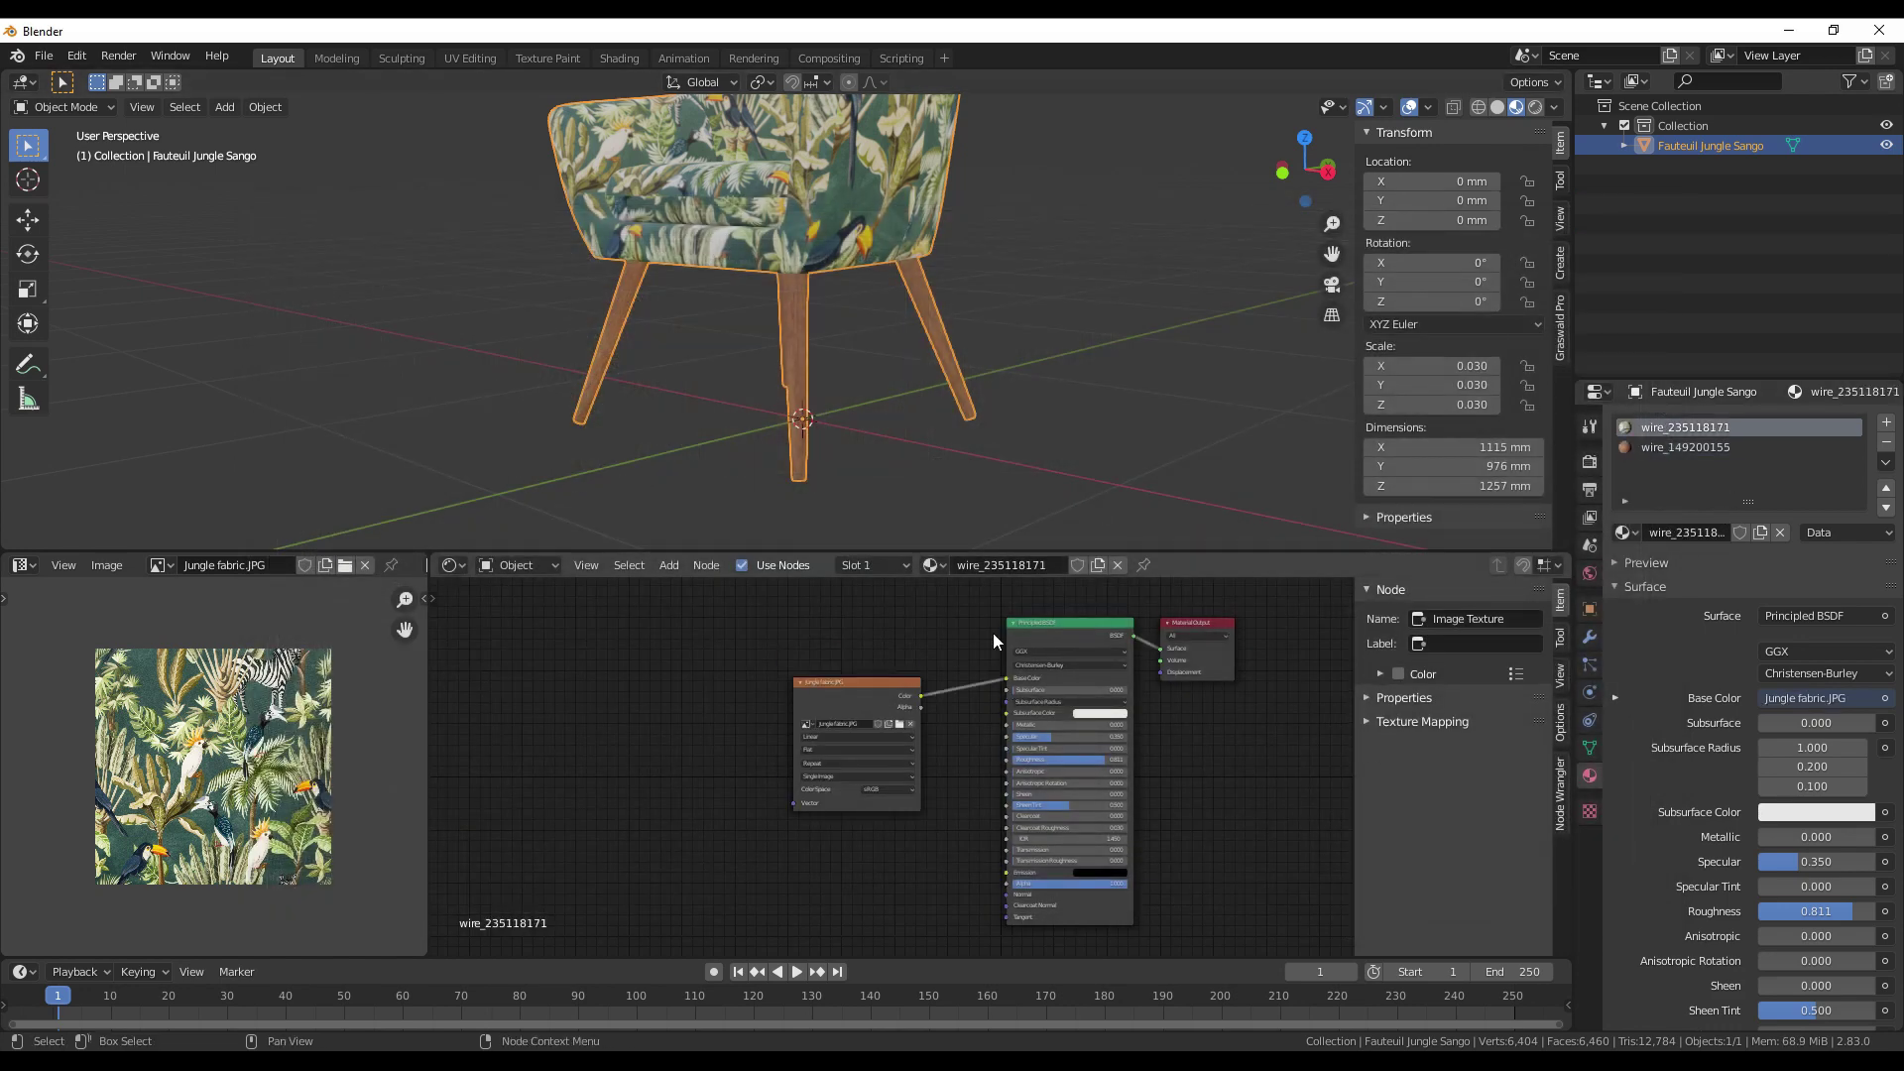
drag(862, 852, 767, 680)
scroll(789, 684, up, 2)
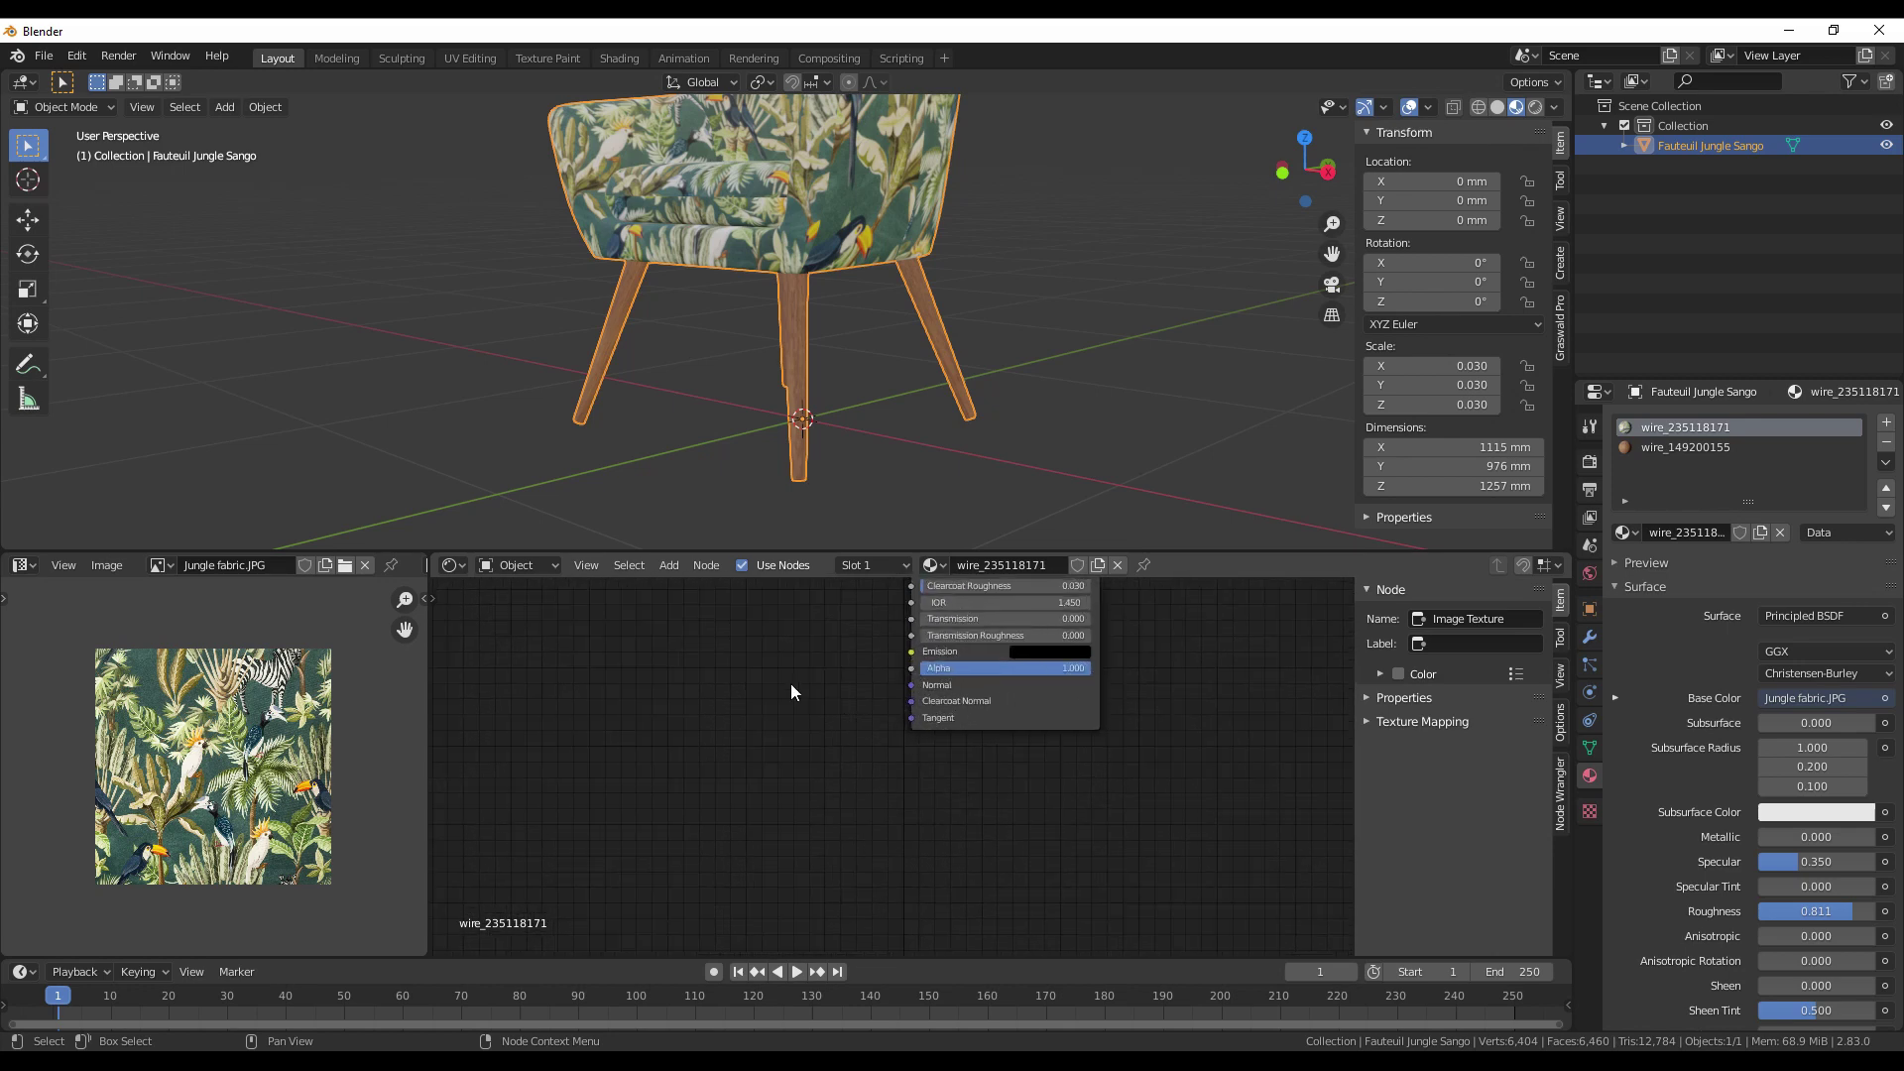
key(shift+a)
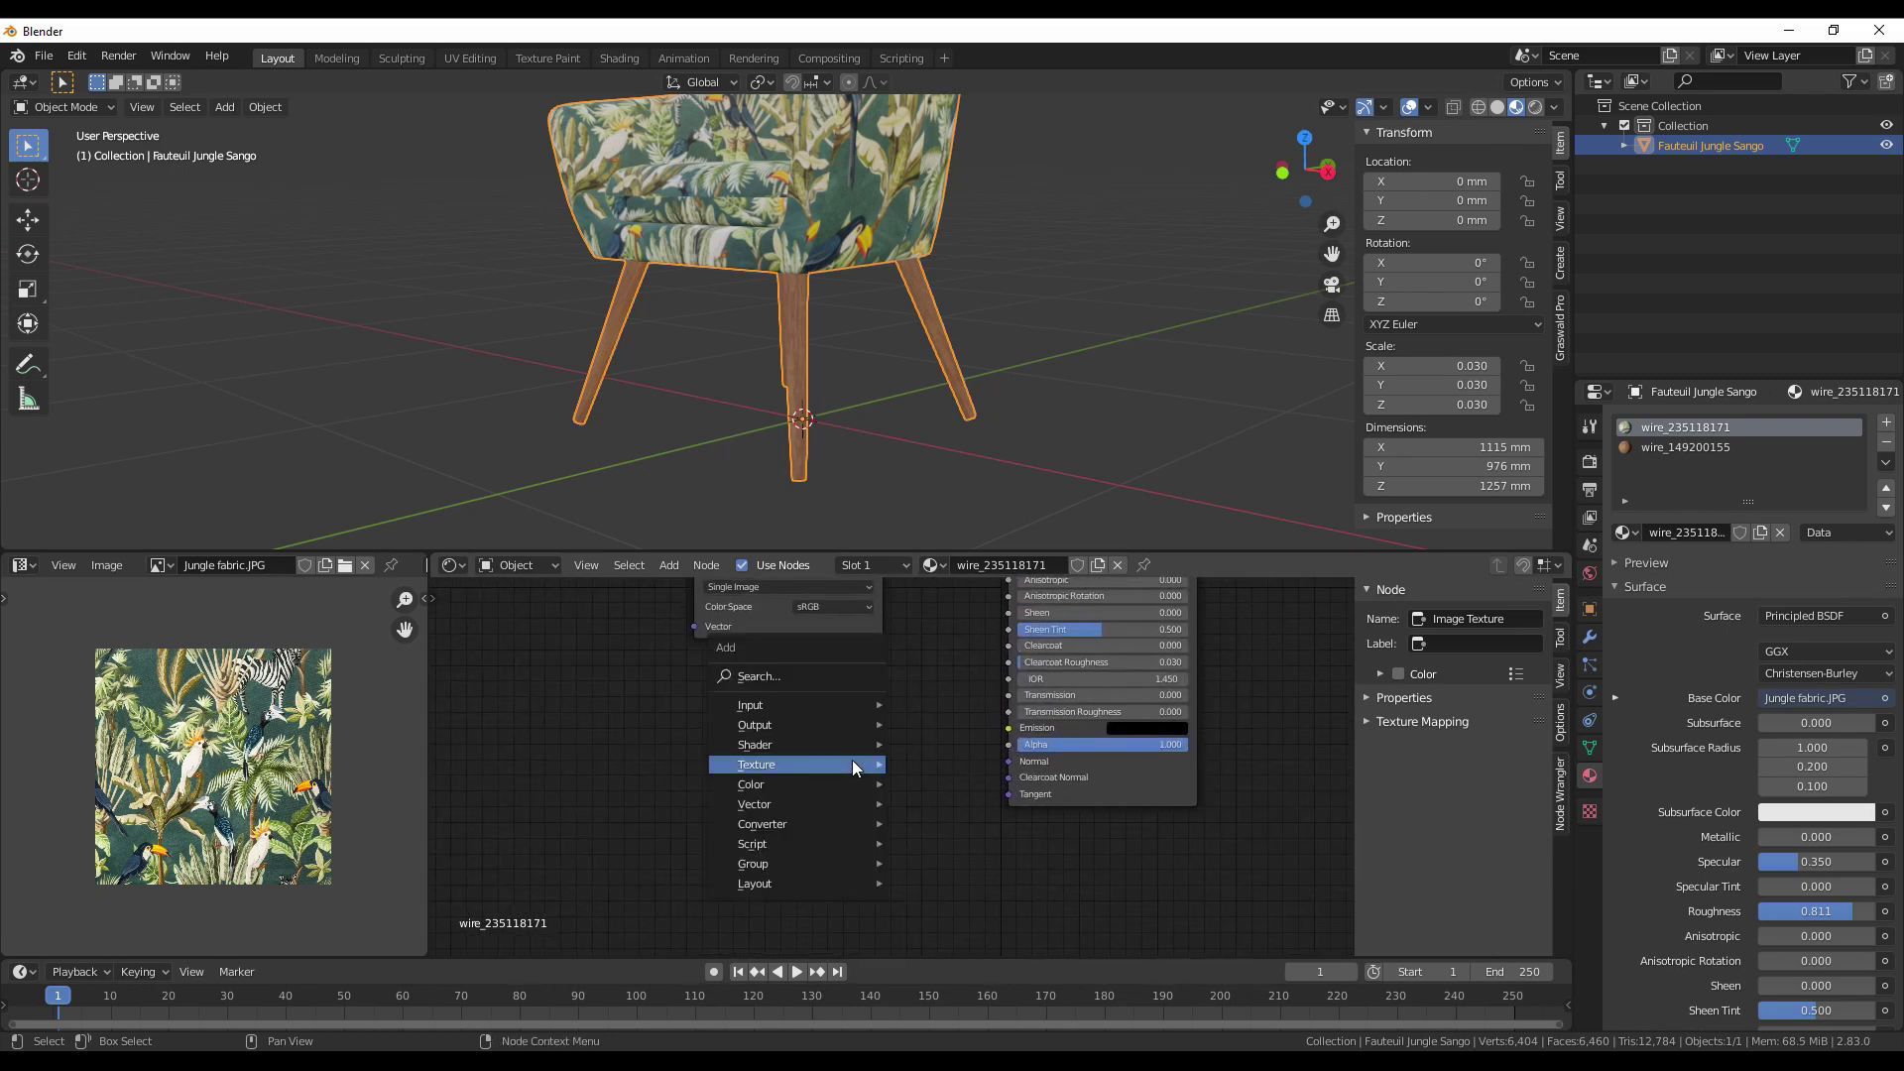
mouse_move(799, 805)
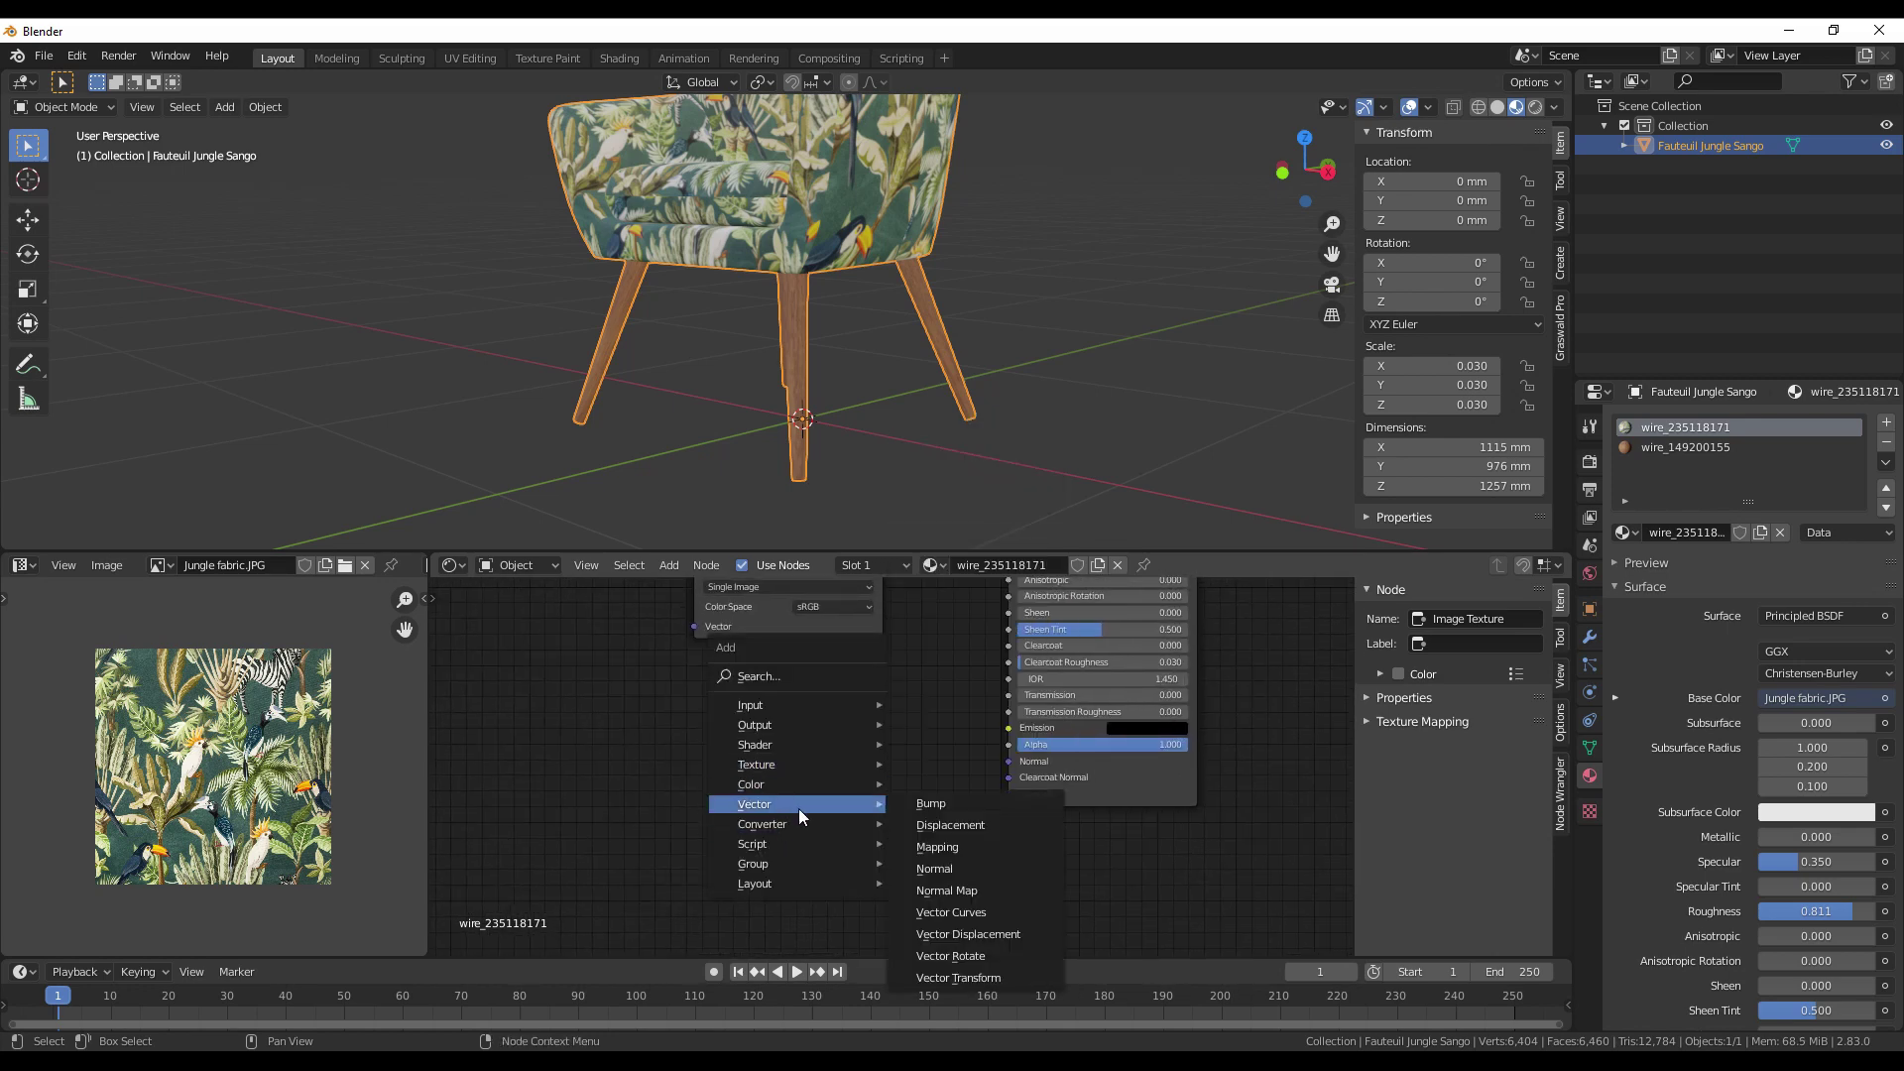
click(931, 803)
click(888, 759)
mouse_move(894, 758)
mouse_down()
mouse_move(1022, 776)
mouse_move(1025, 758)
mouse_up()
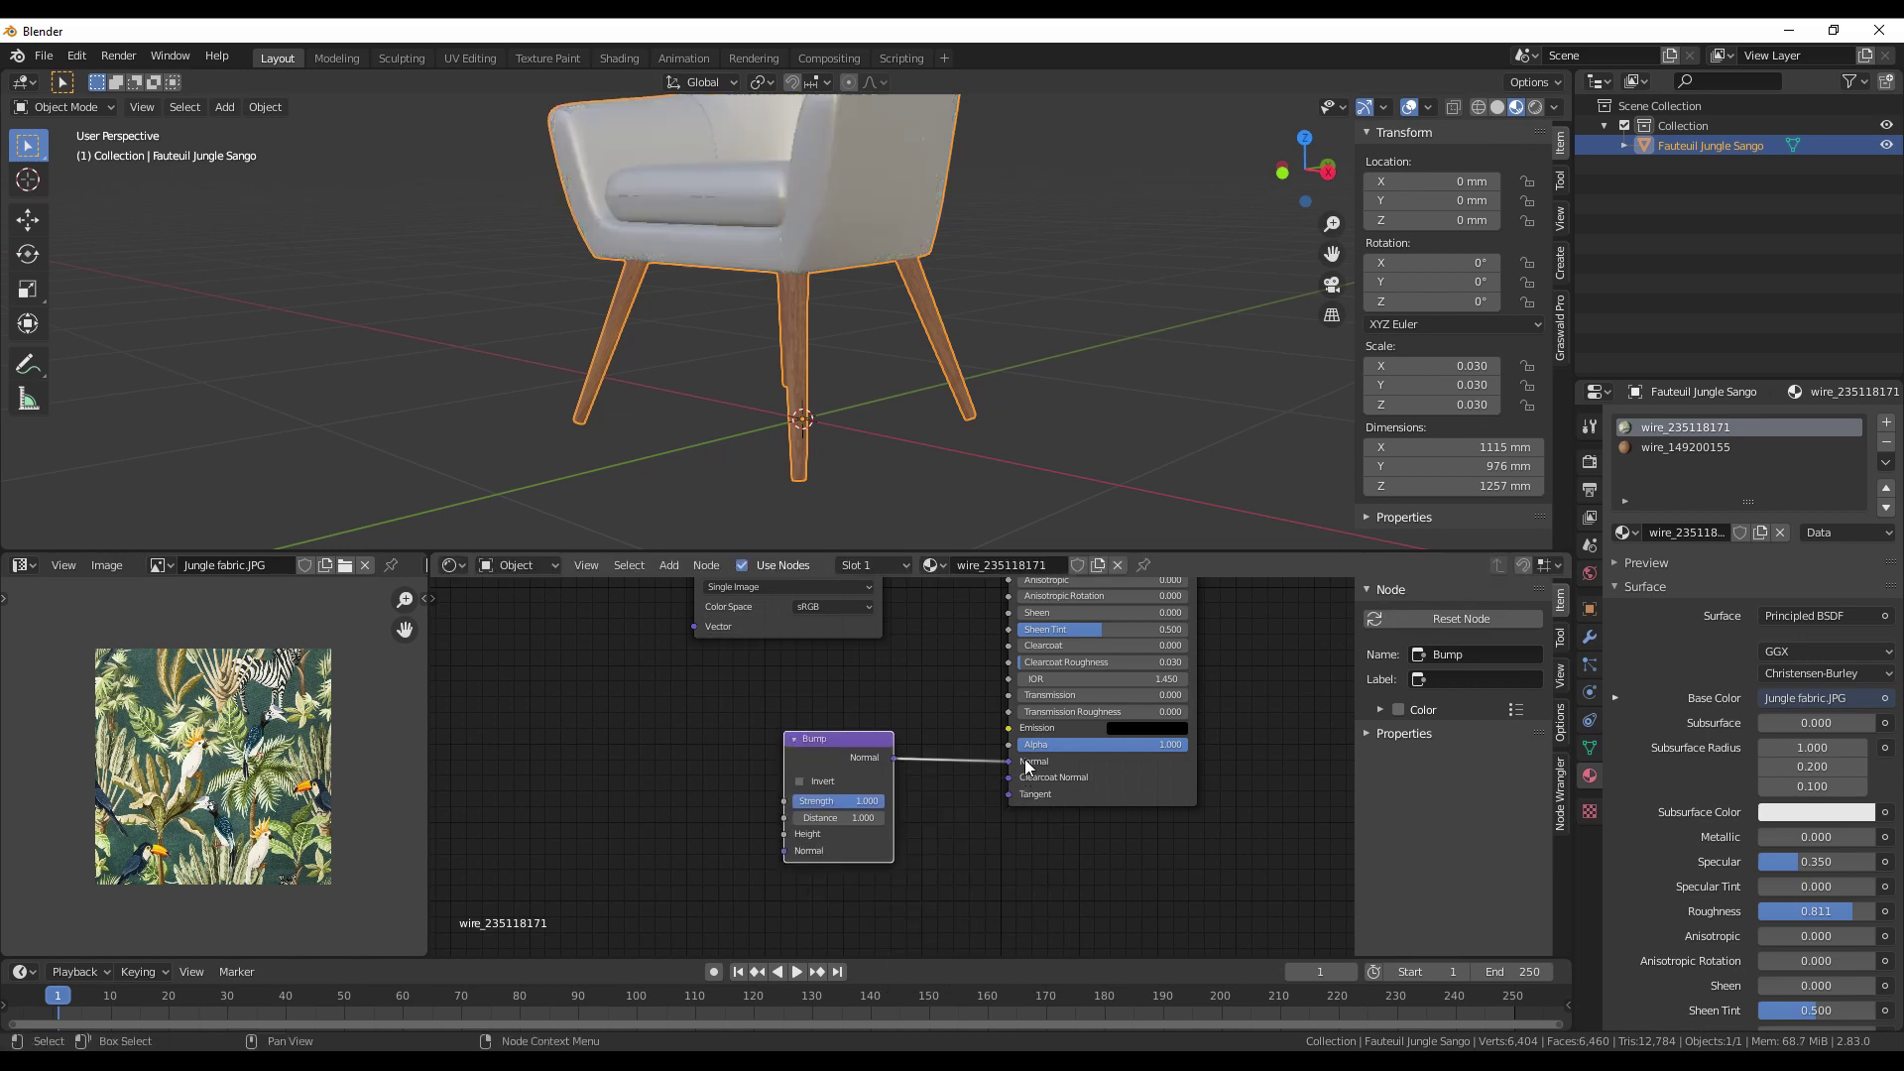
Duplicate the jungle fabric Image Texture node beside the Bump node and load fabric_folds.png into the copy.
drag(808, 819, 990, 787)
click(967, 604)
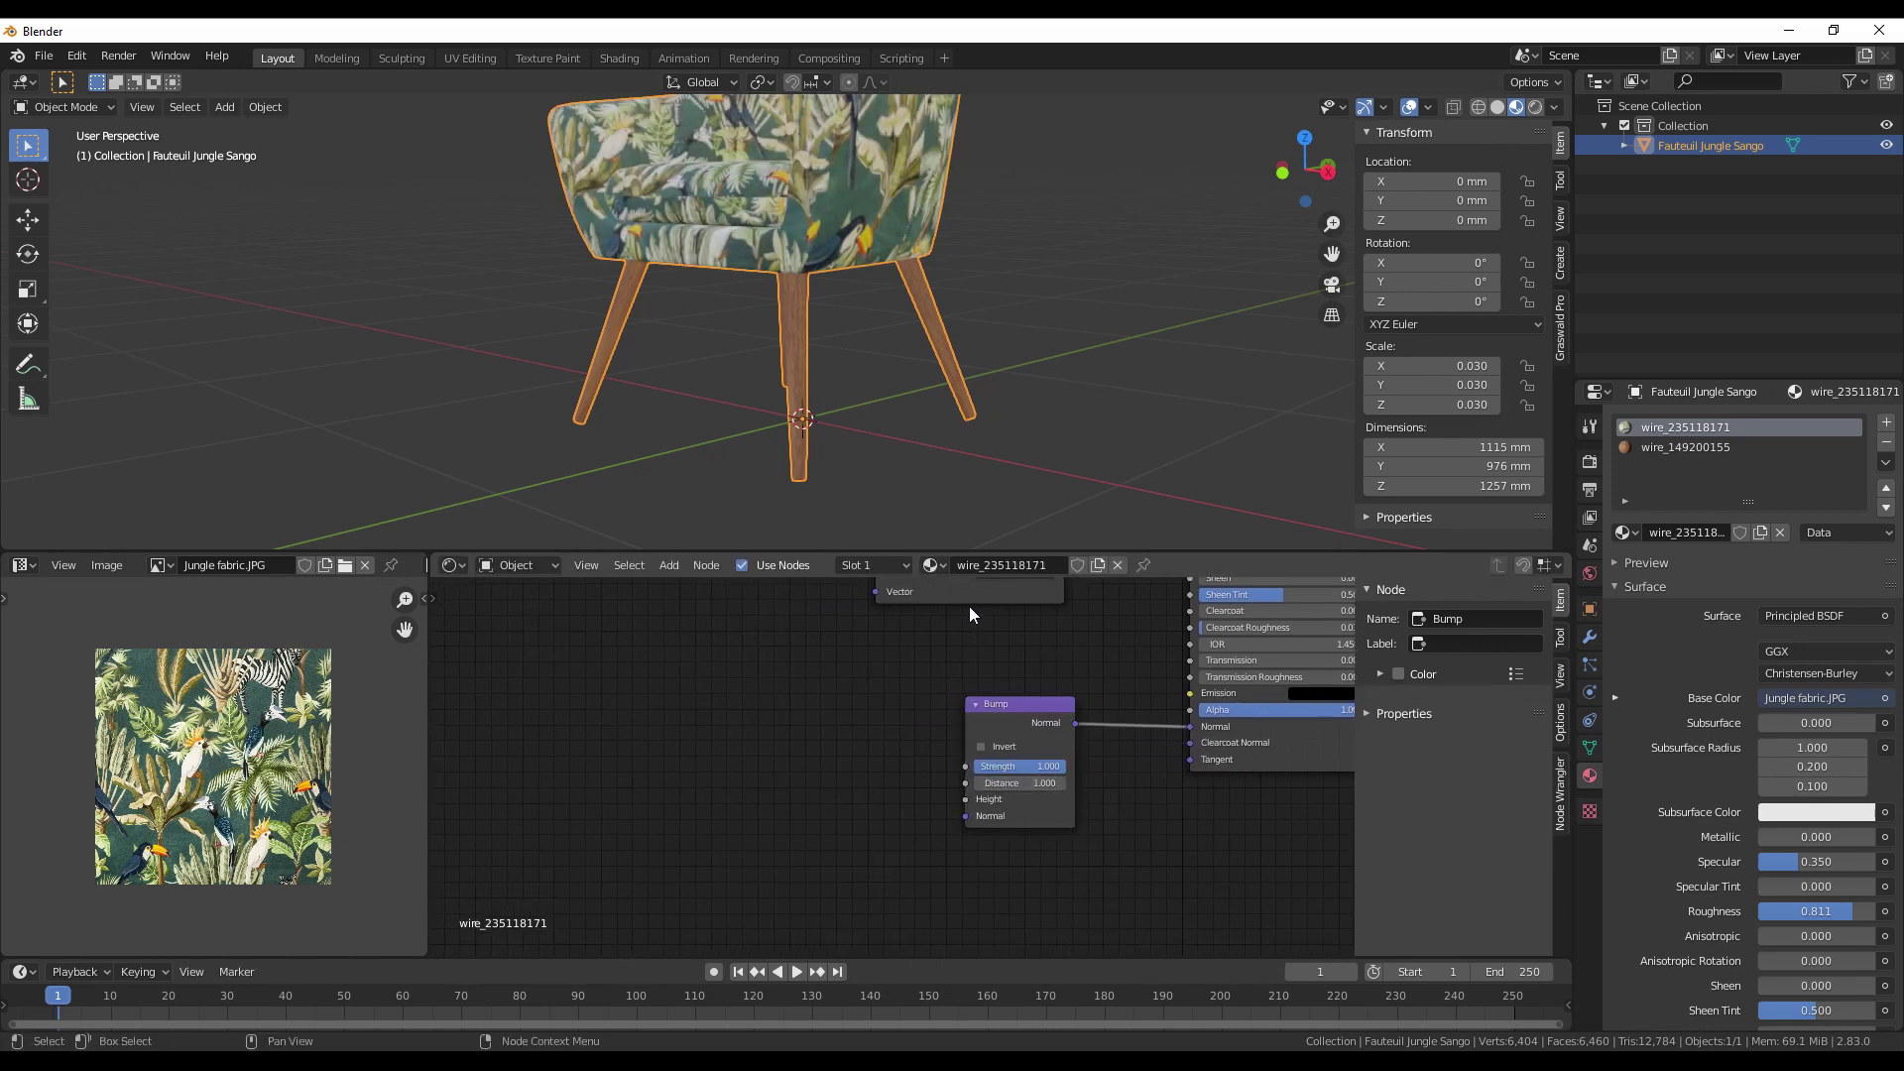
drag(977, 597, 825, 617)
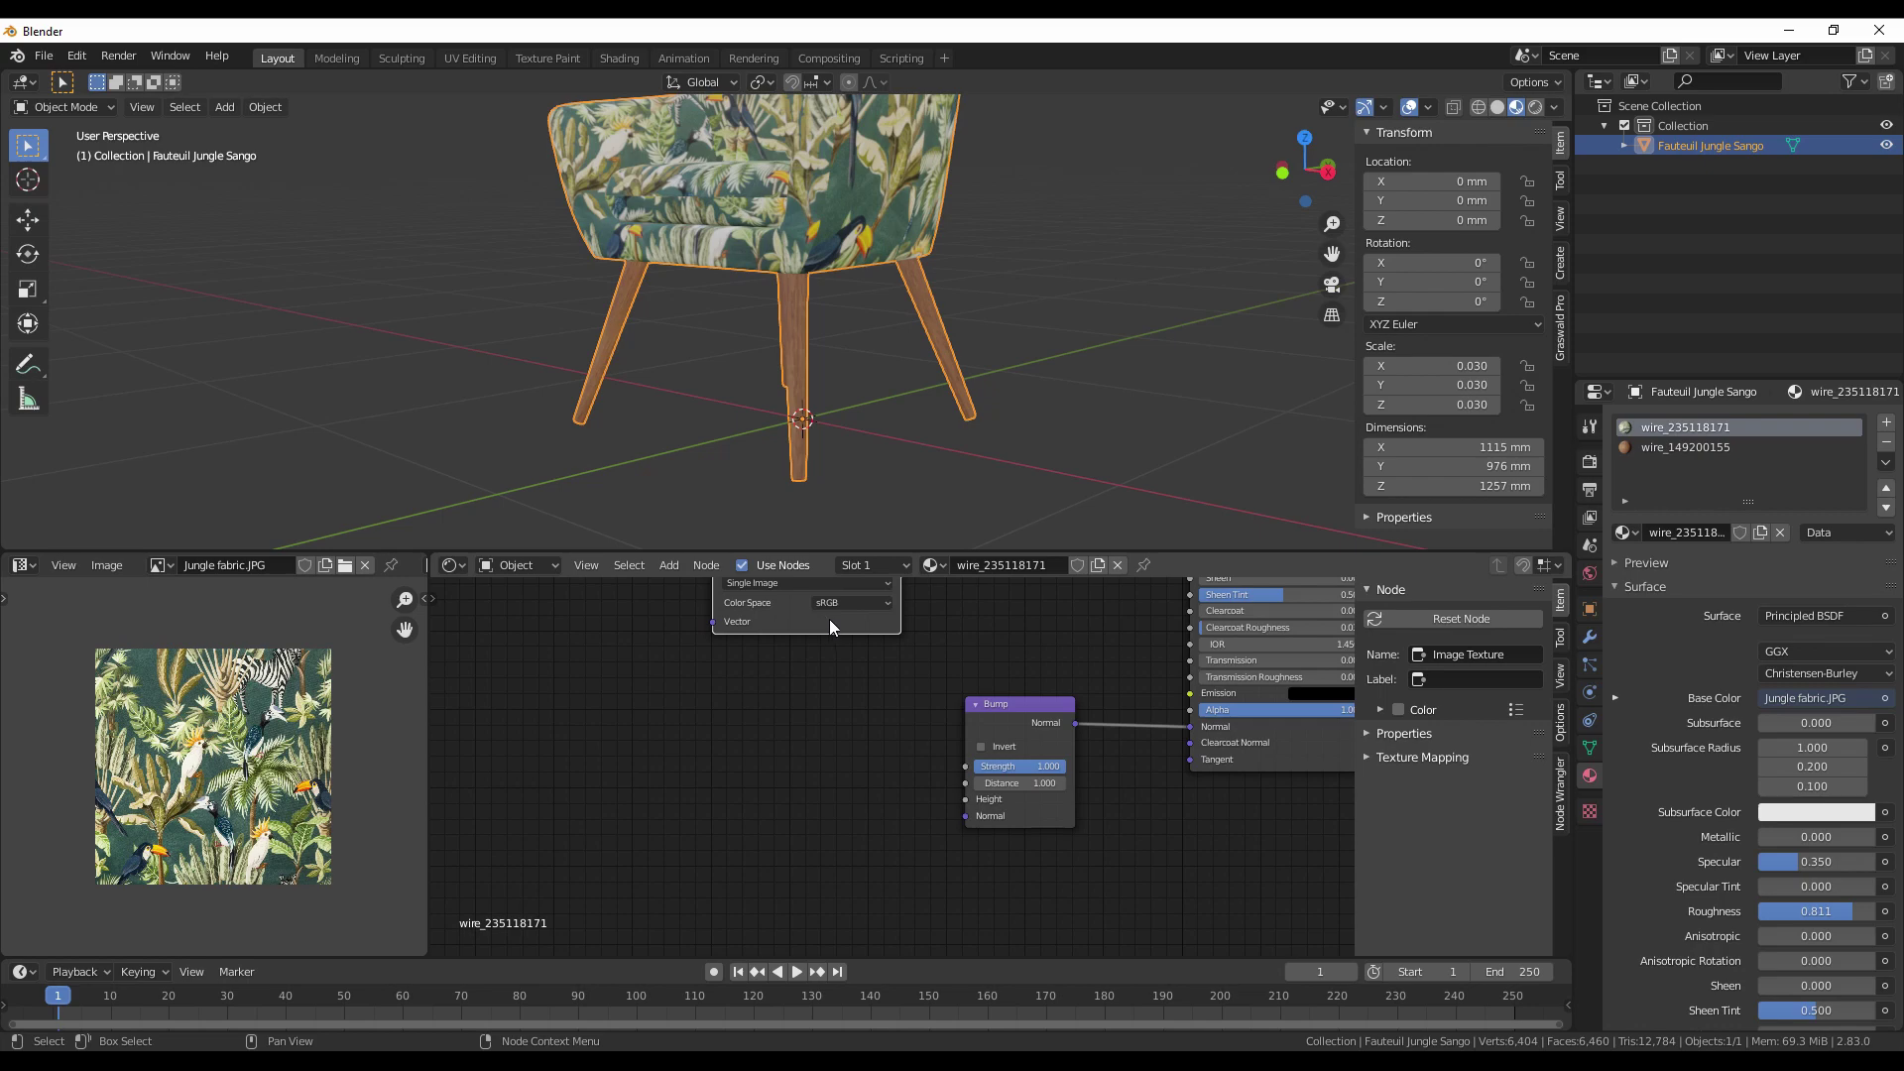
key(shift+d)
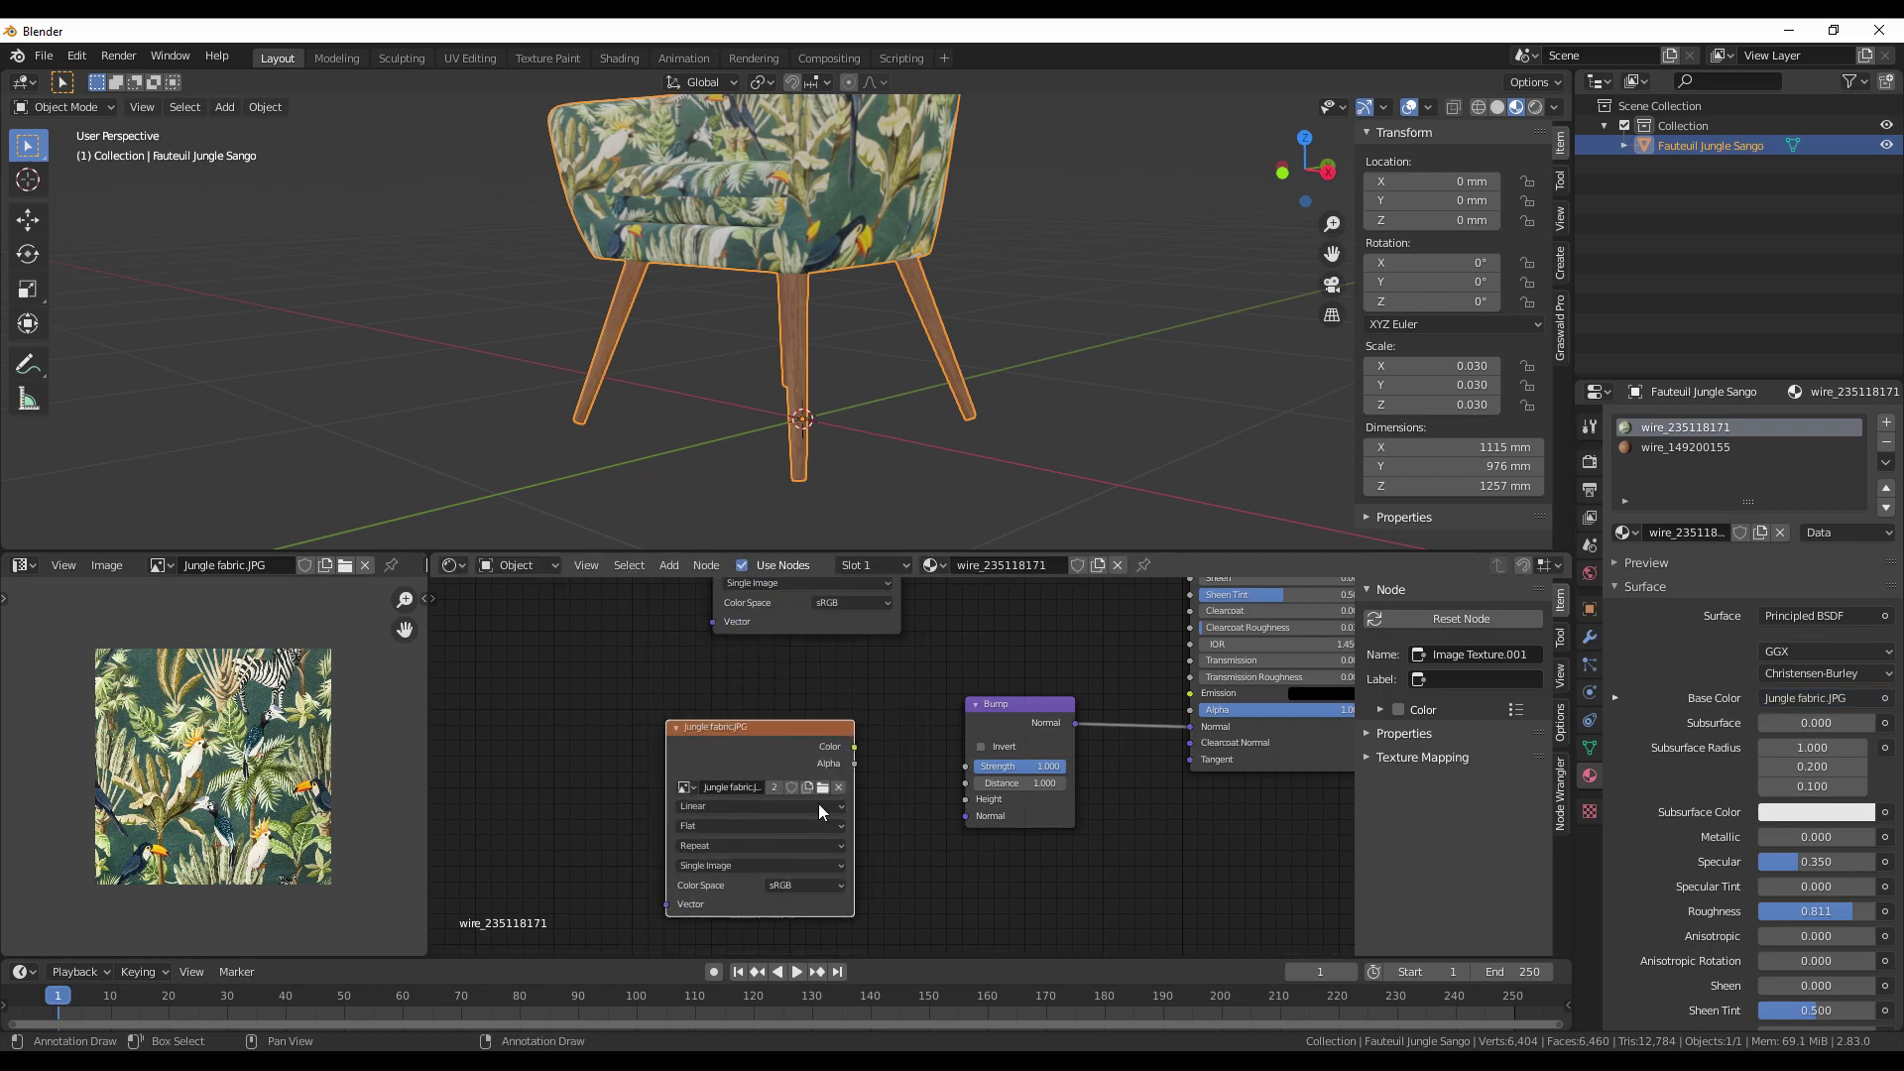
click(823, 786)
double_click(970, 397)
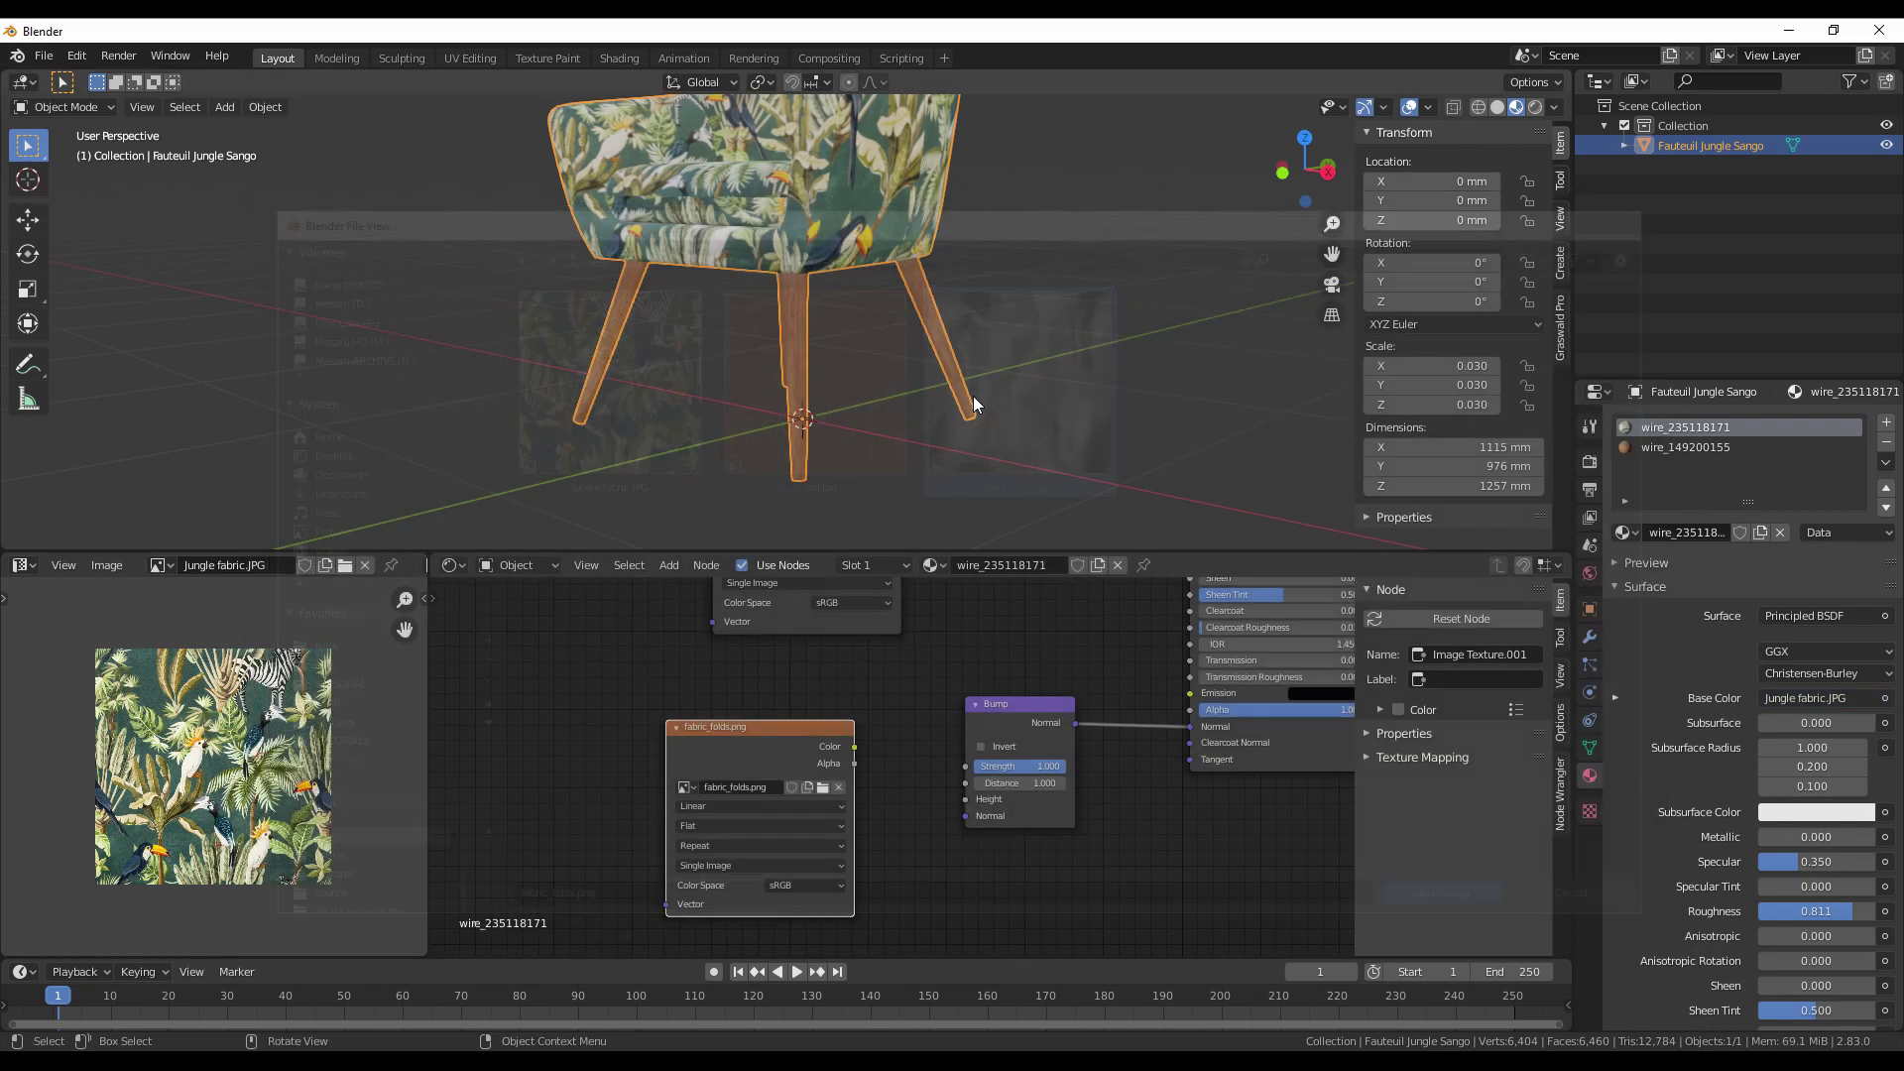
Connect the fabric_folds.png Color output to the Bump node's Height input and disconnect the jungle fabric texture from Base Color.
mouse_move(854, 747)
mouse_down()
mouse_move(909, 746)
mouse_move(967, 799)
mouse_up()
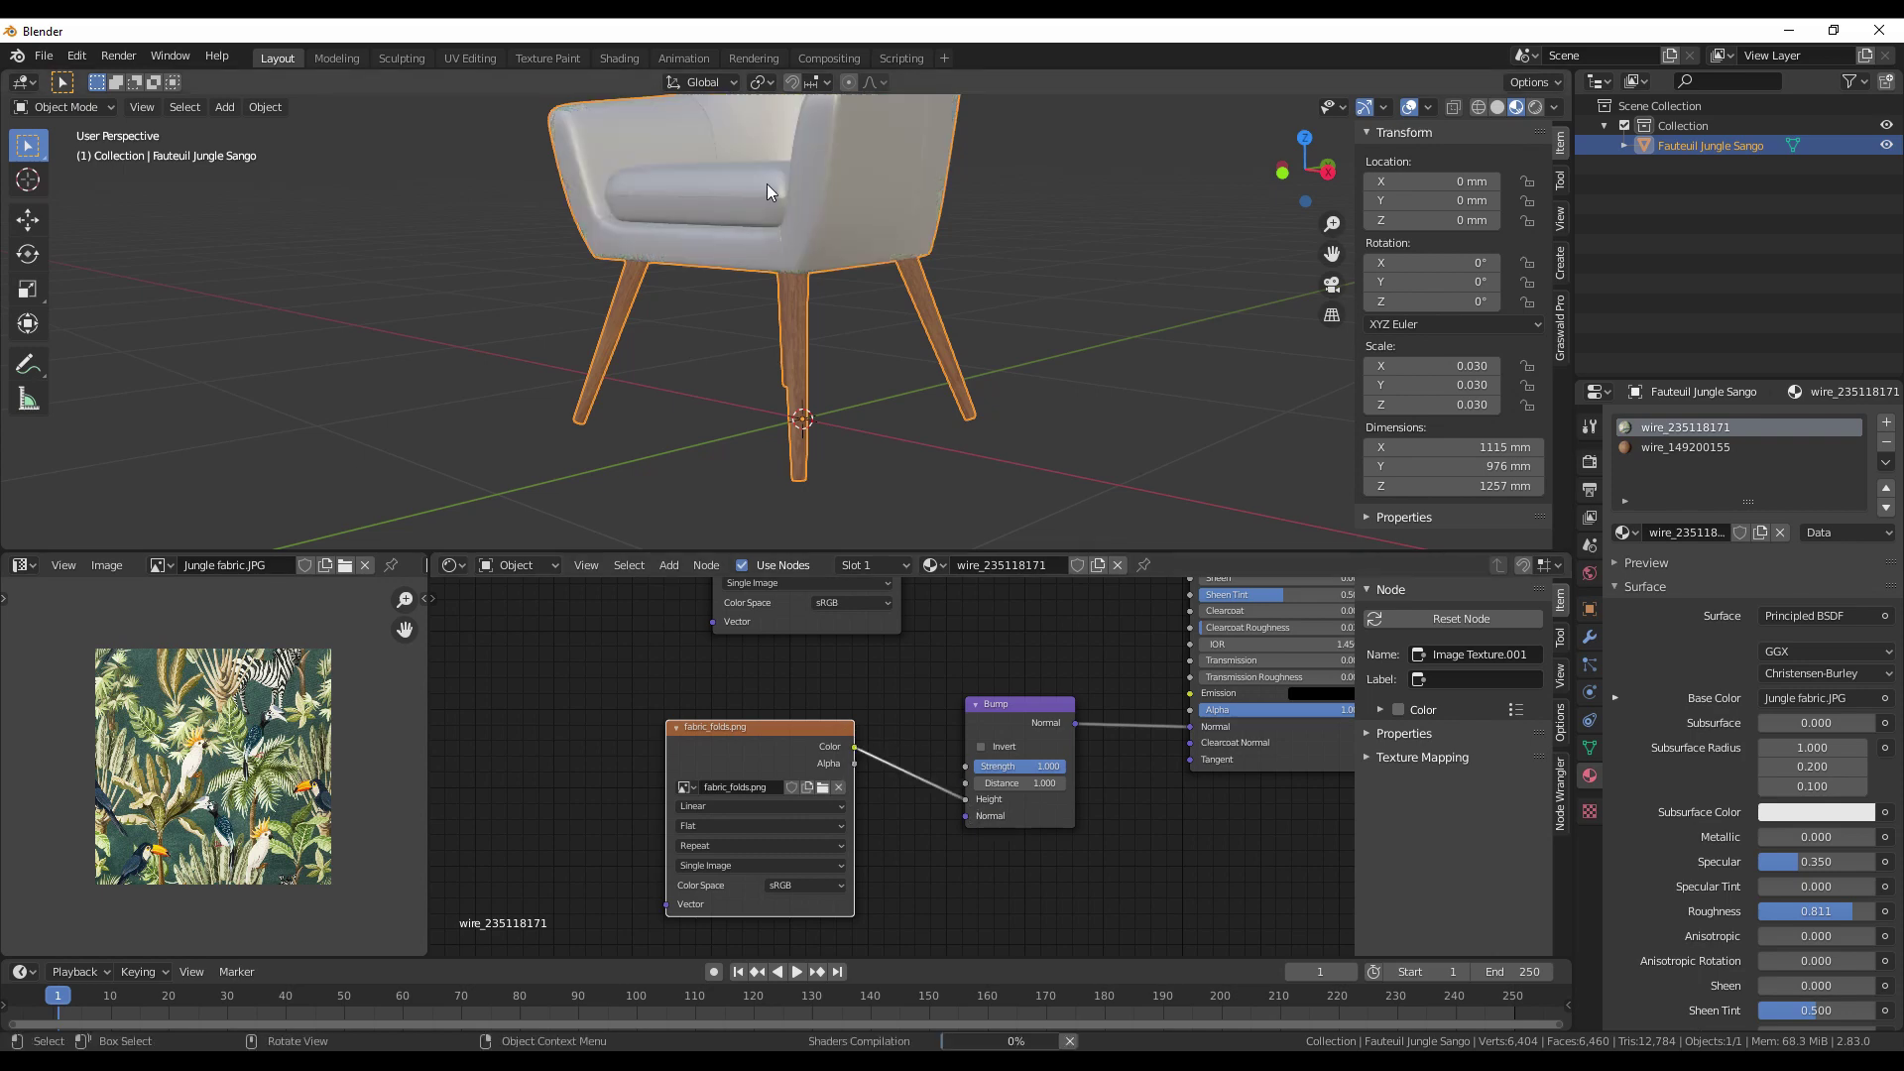
mouse_move(771, 187)
mouse_down()
mouse_move(831, 270)
mouse_move(893, 476)
mouse_up()
scroll(1022, 708, up, 5)
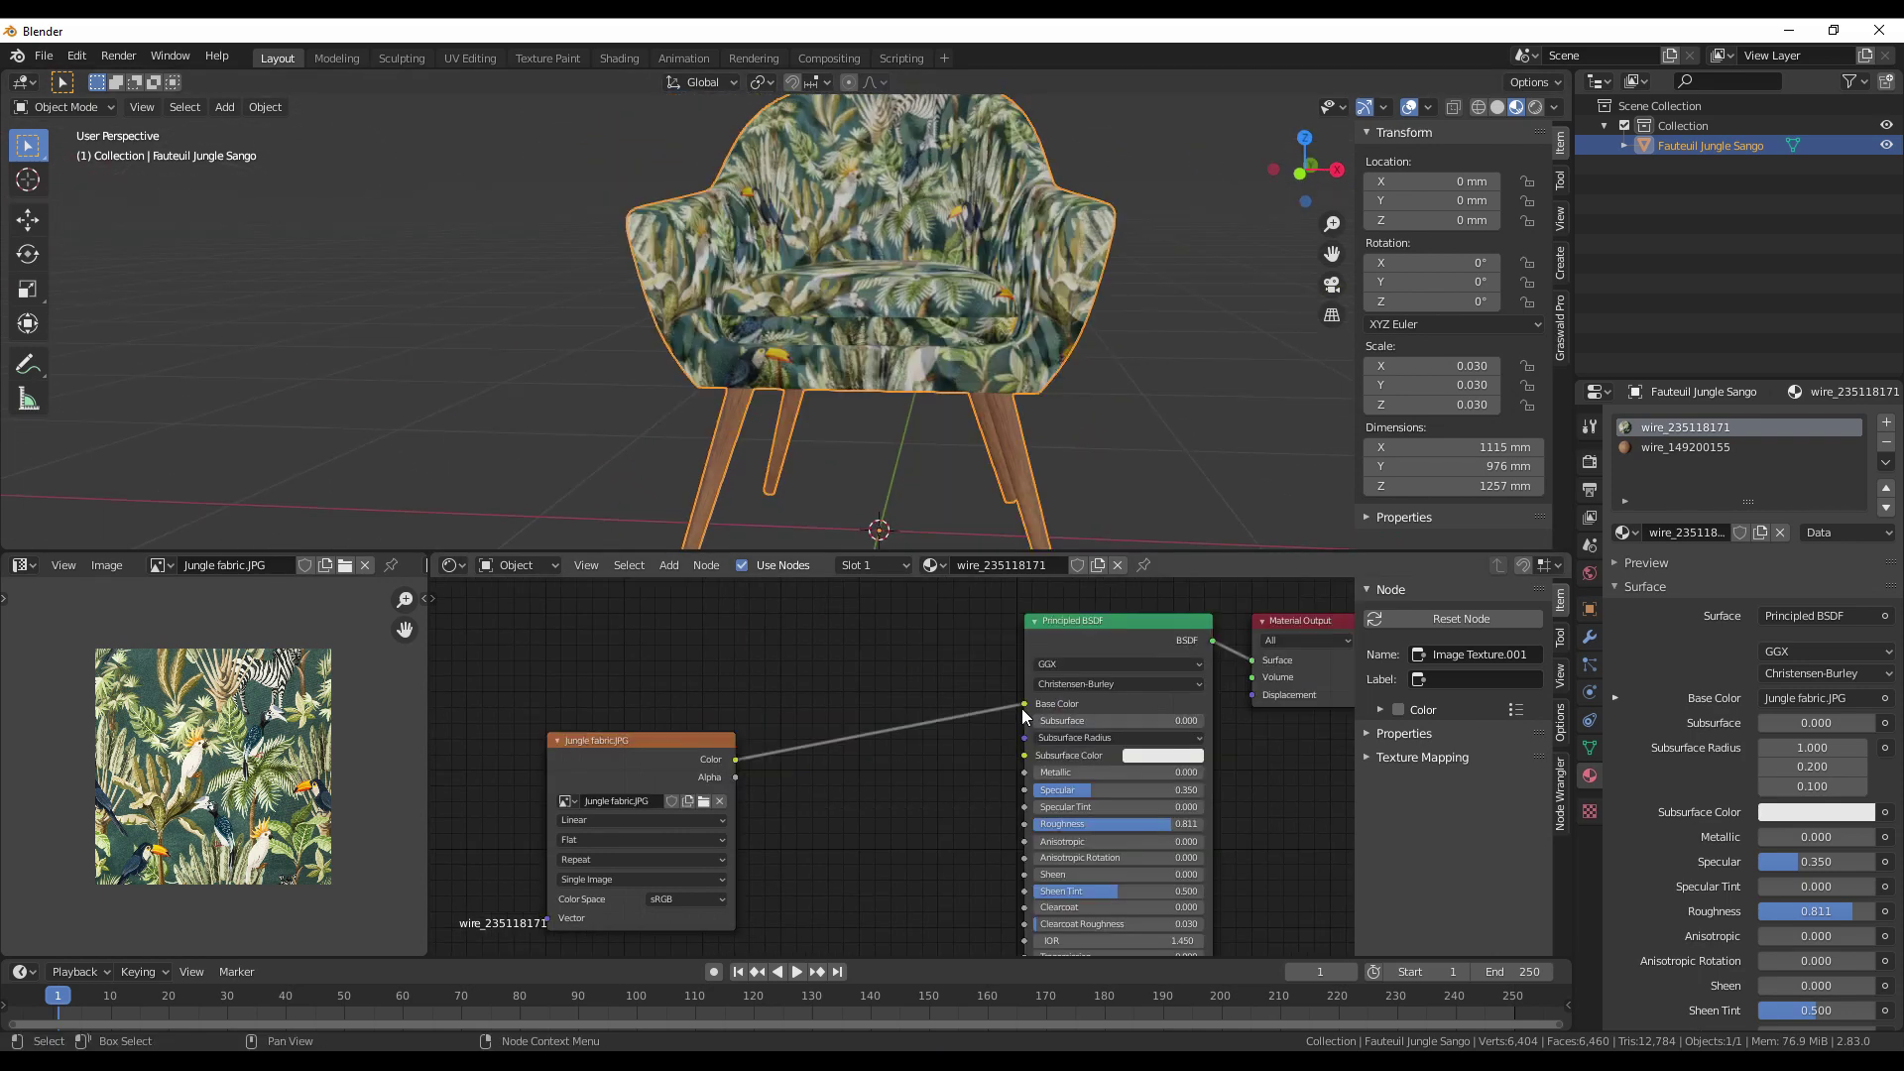
drag(1021, 708, 962, 750)
mouse_move(894, 249)
mouse_down()
mouse_move(952, 270)
mouse_move(908, 296)
mouse_move(799, 254)
mouse_move(885, 253)
mouse_up()
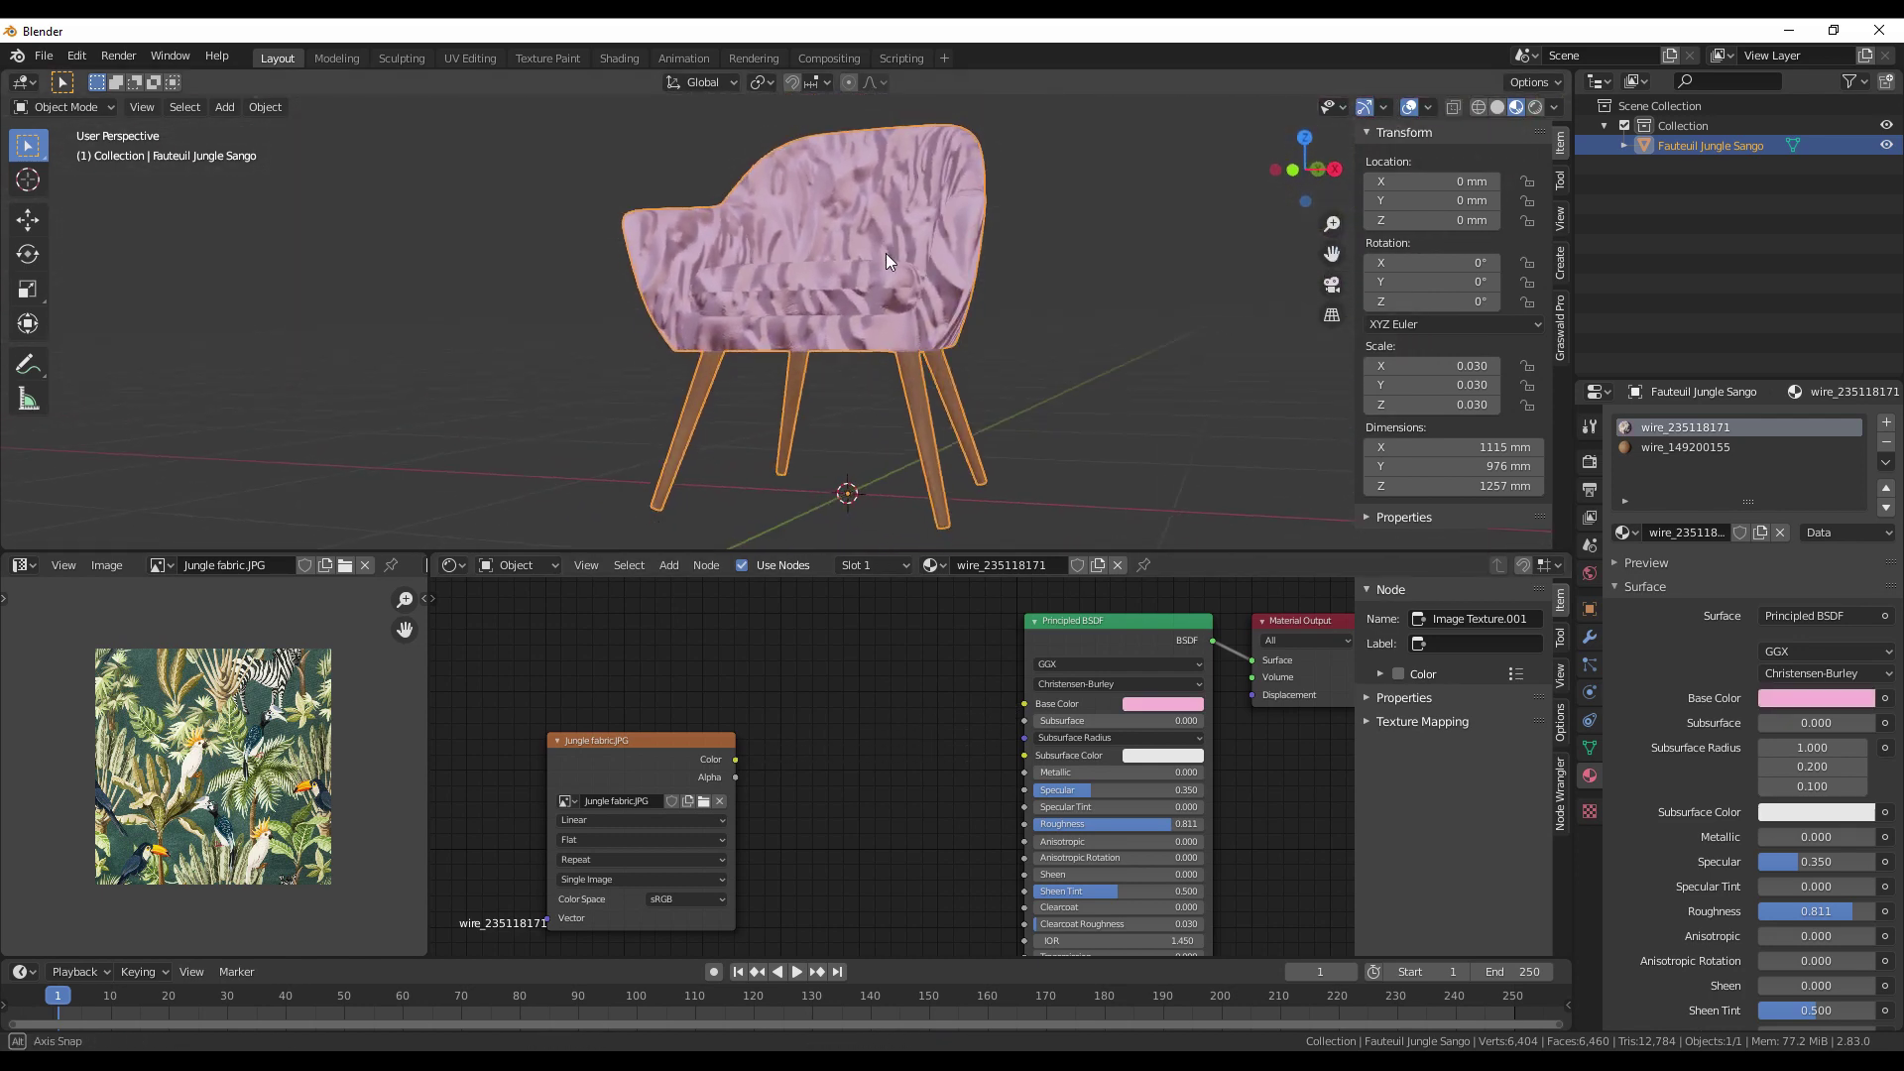
Set the fabric material's Bump node Strength to 0.2 and Distance to 0.1.
mouse_move(923, 695)
mouse_down()
mouse_move(965, 790)
mouse_move(897, 684)
mouse_move(900, 705)
mouse_up()
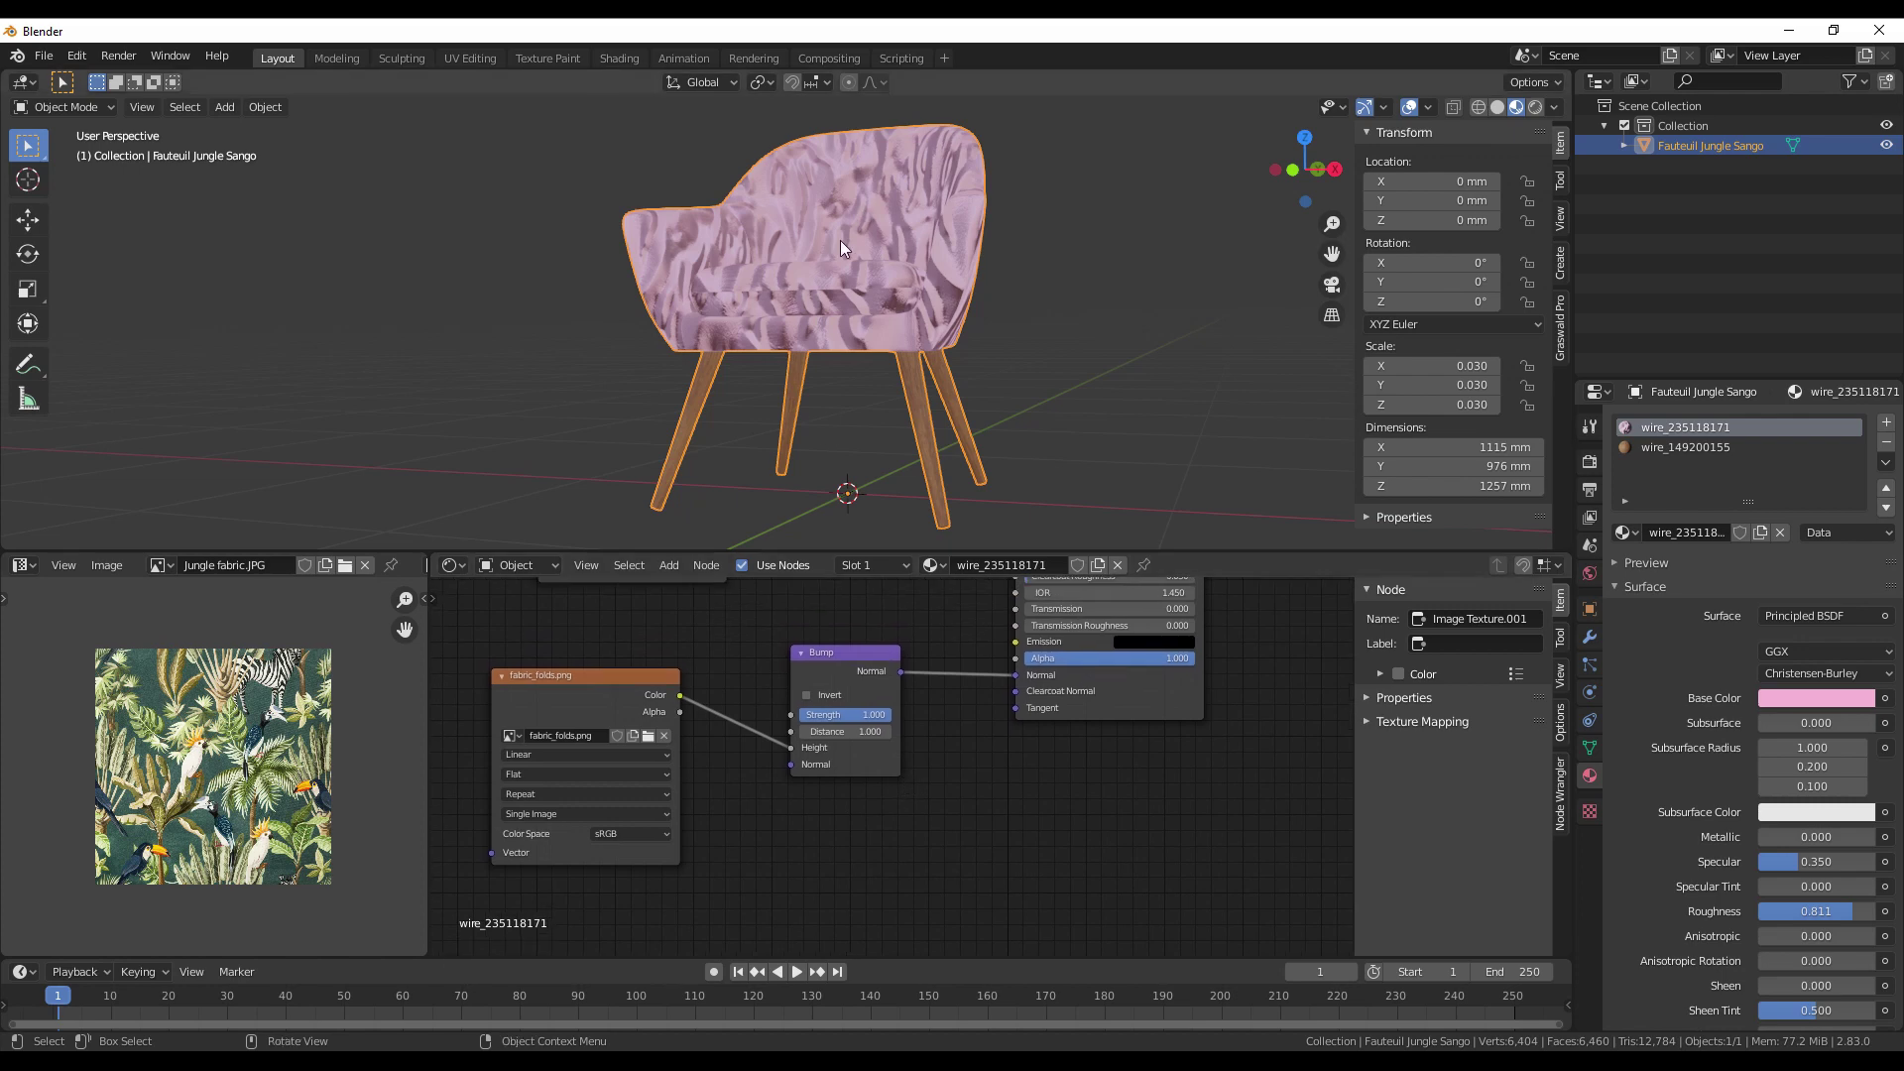
text(0.2)
click(855, 731)
text(1.0)
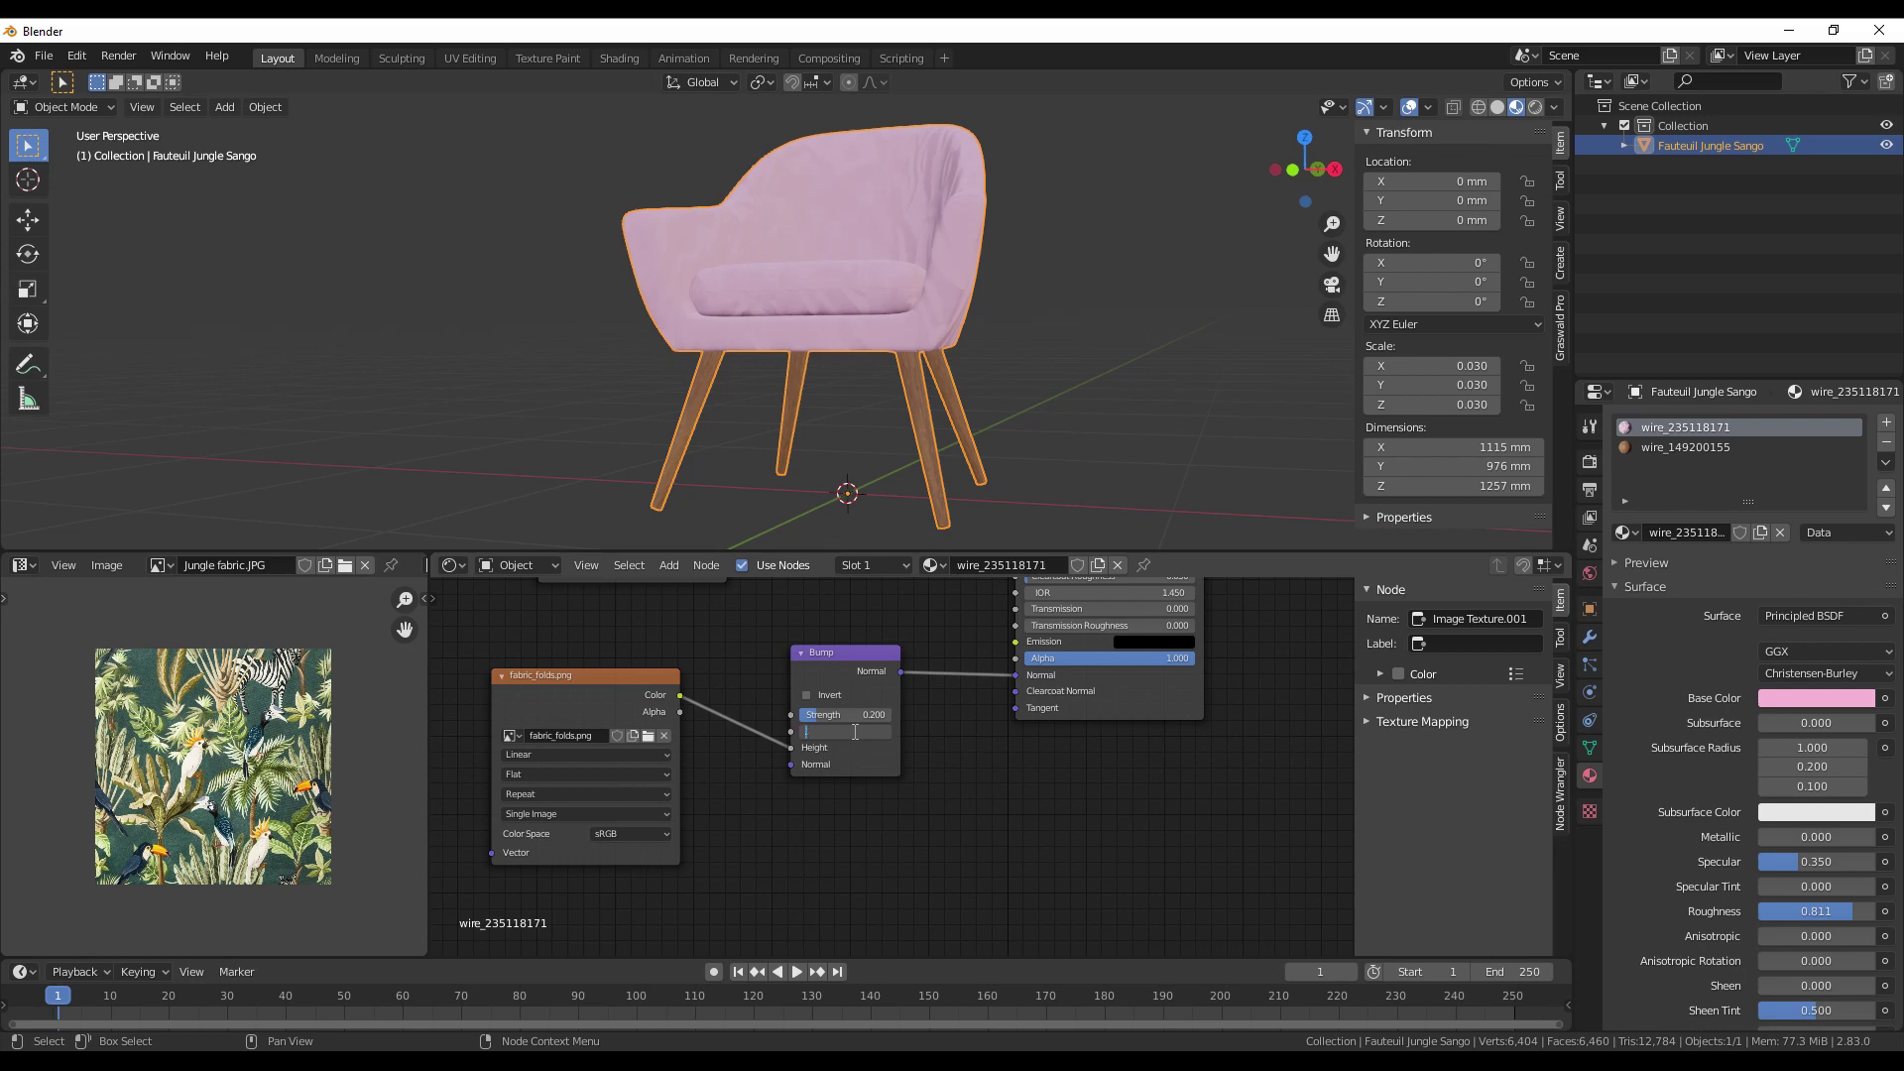
key(Return)
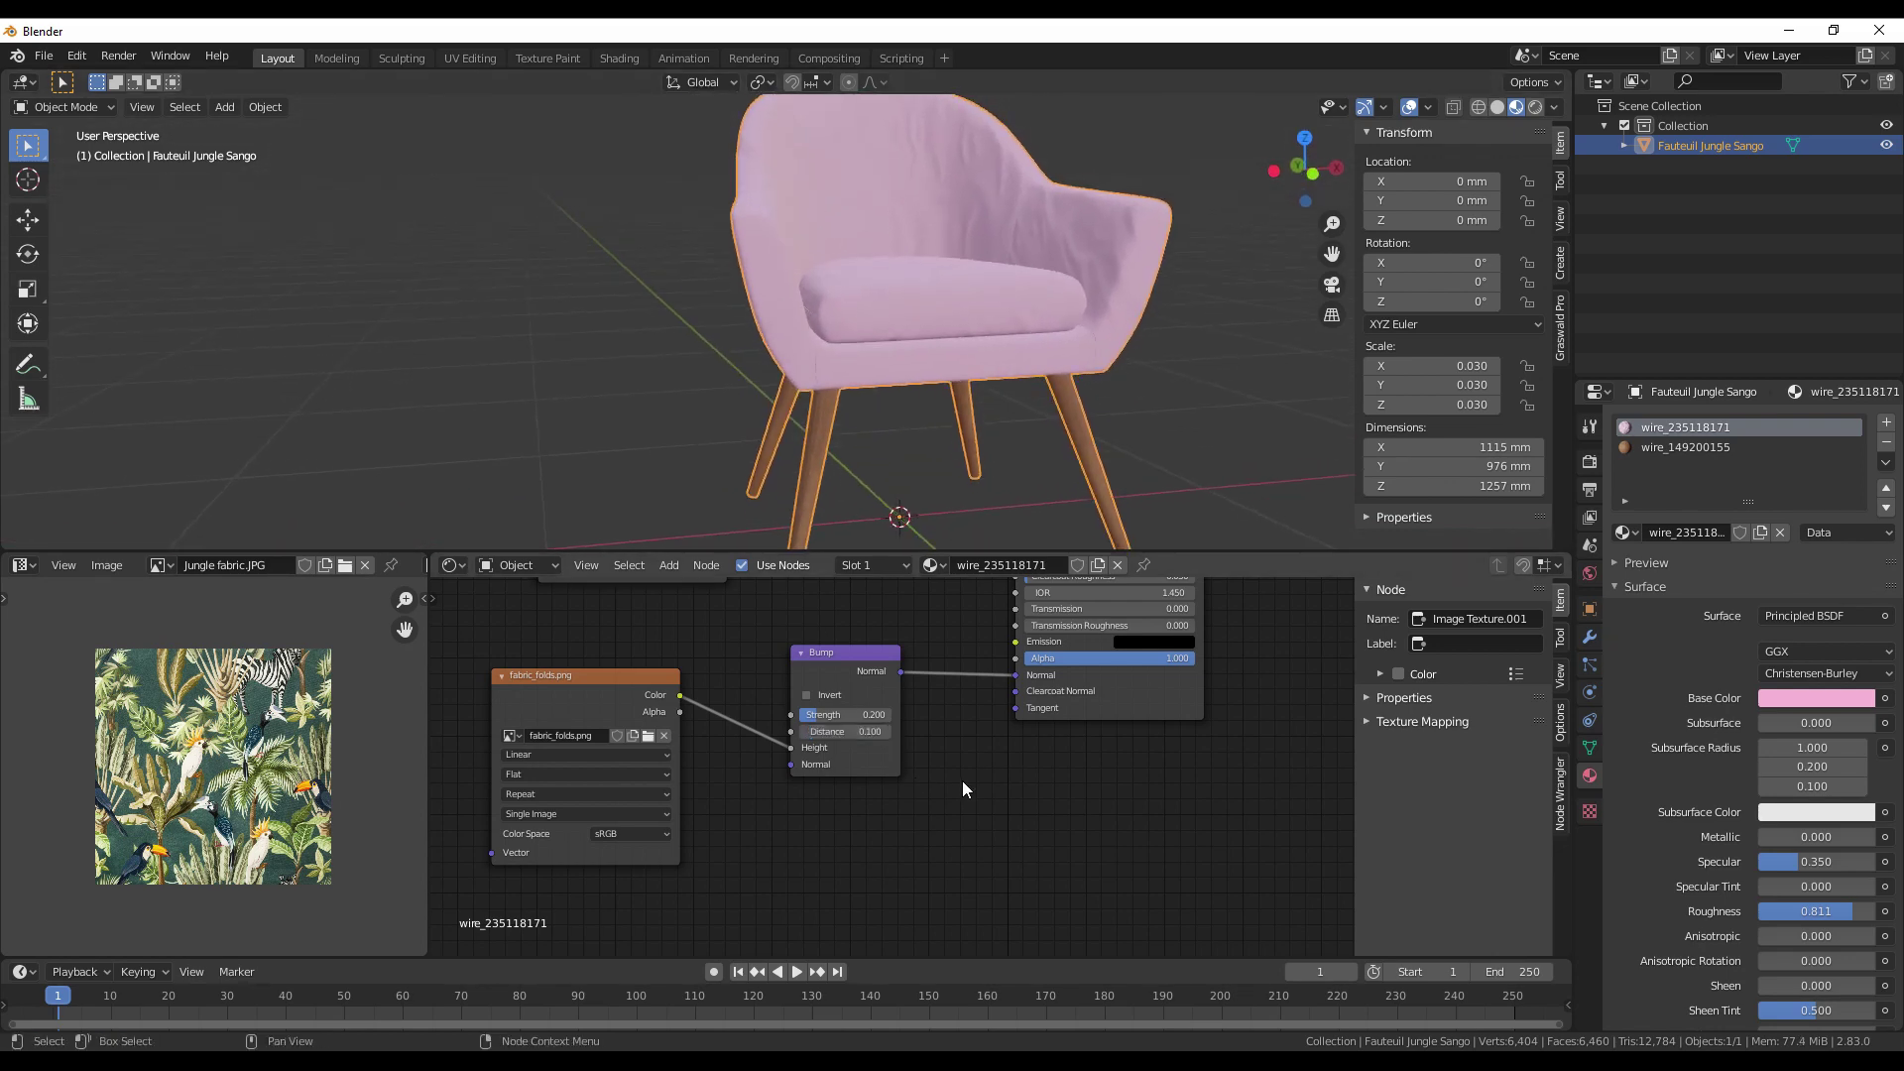
Reconnect the Jungle fabric.JPG Color output to the Principled BSDF Base Color and inspect the upholstery.
scroll(983, 730, up, 3)
scroll(983, 722, up, 4)
drag(770, 701, 1080, 645)
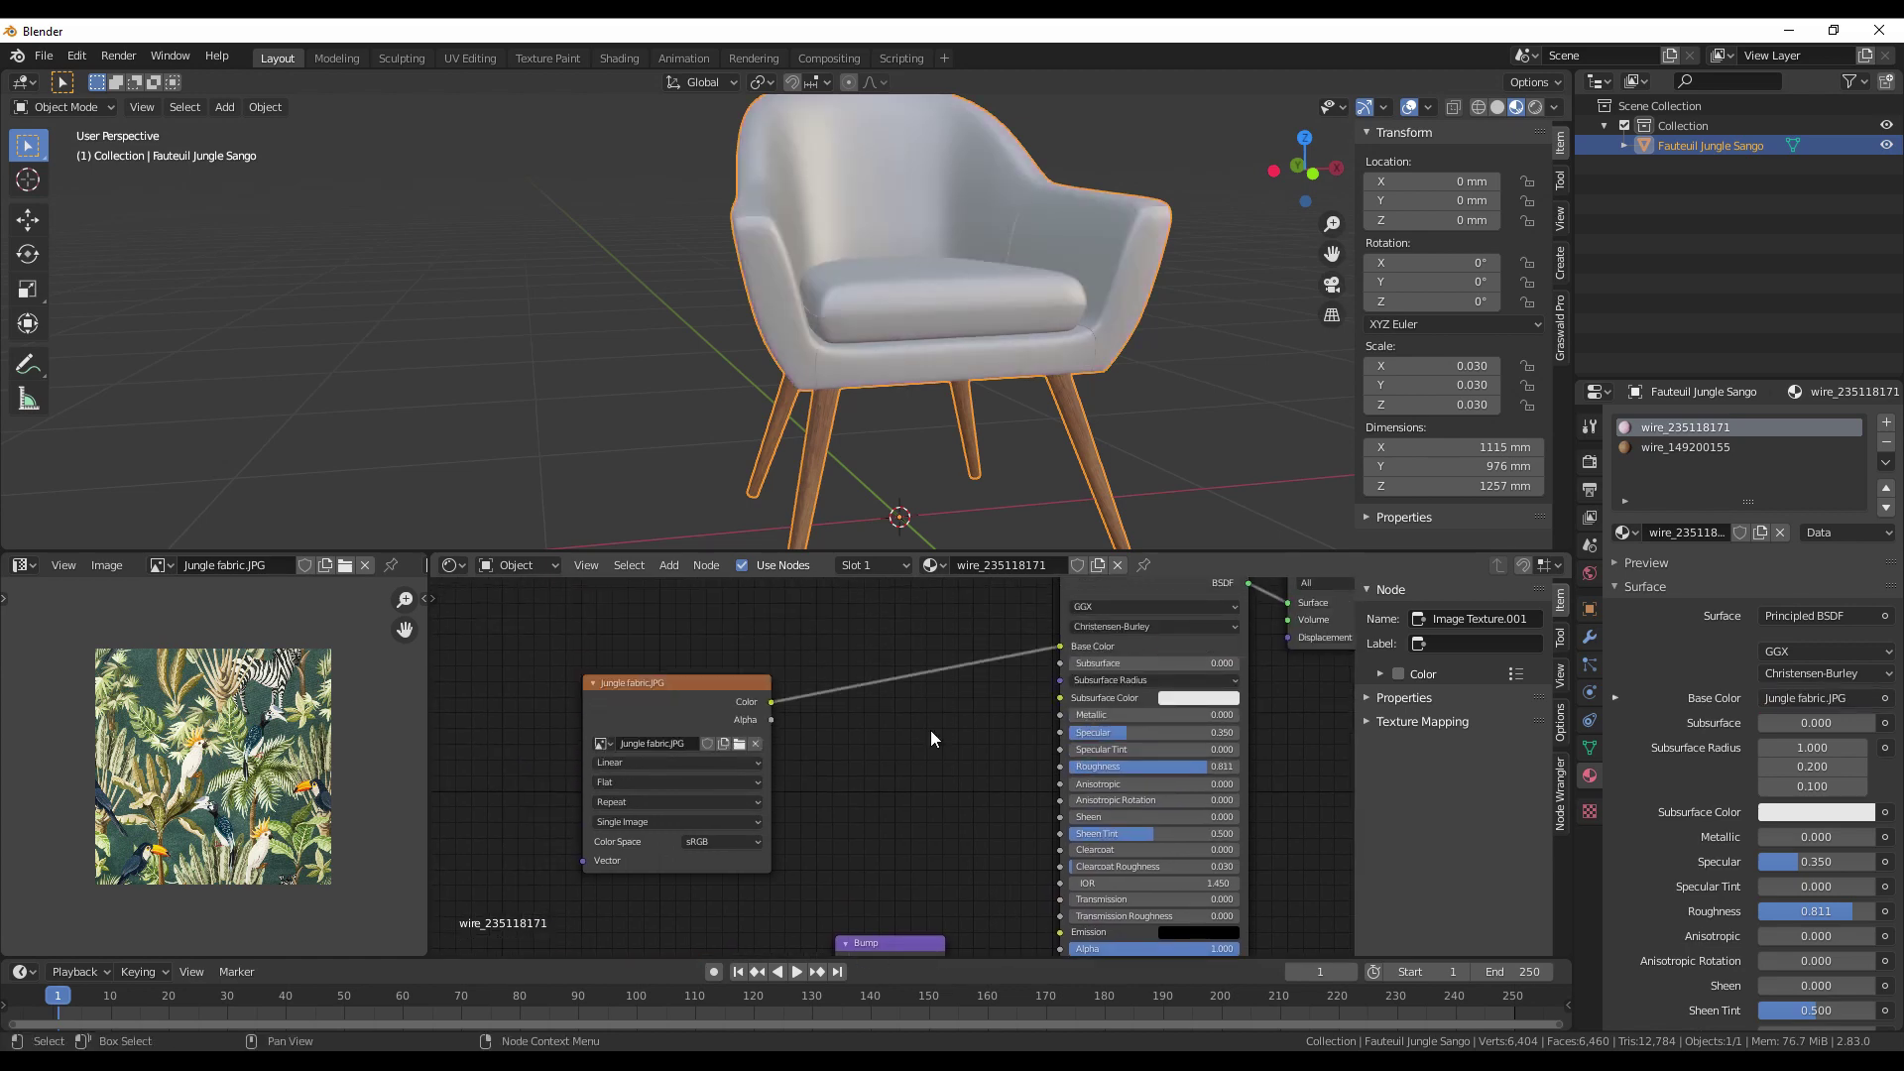
scroll(895, 658, right, 5)
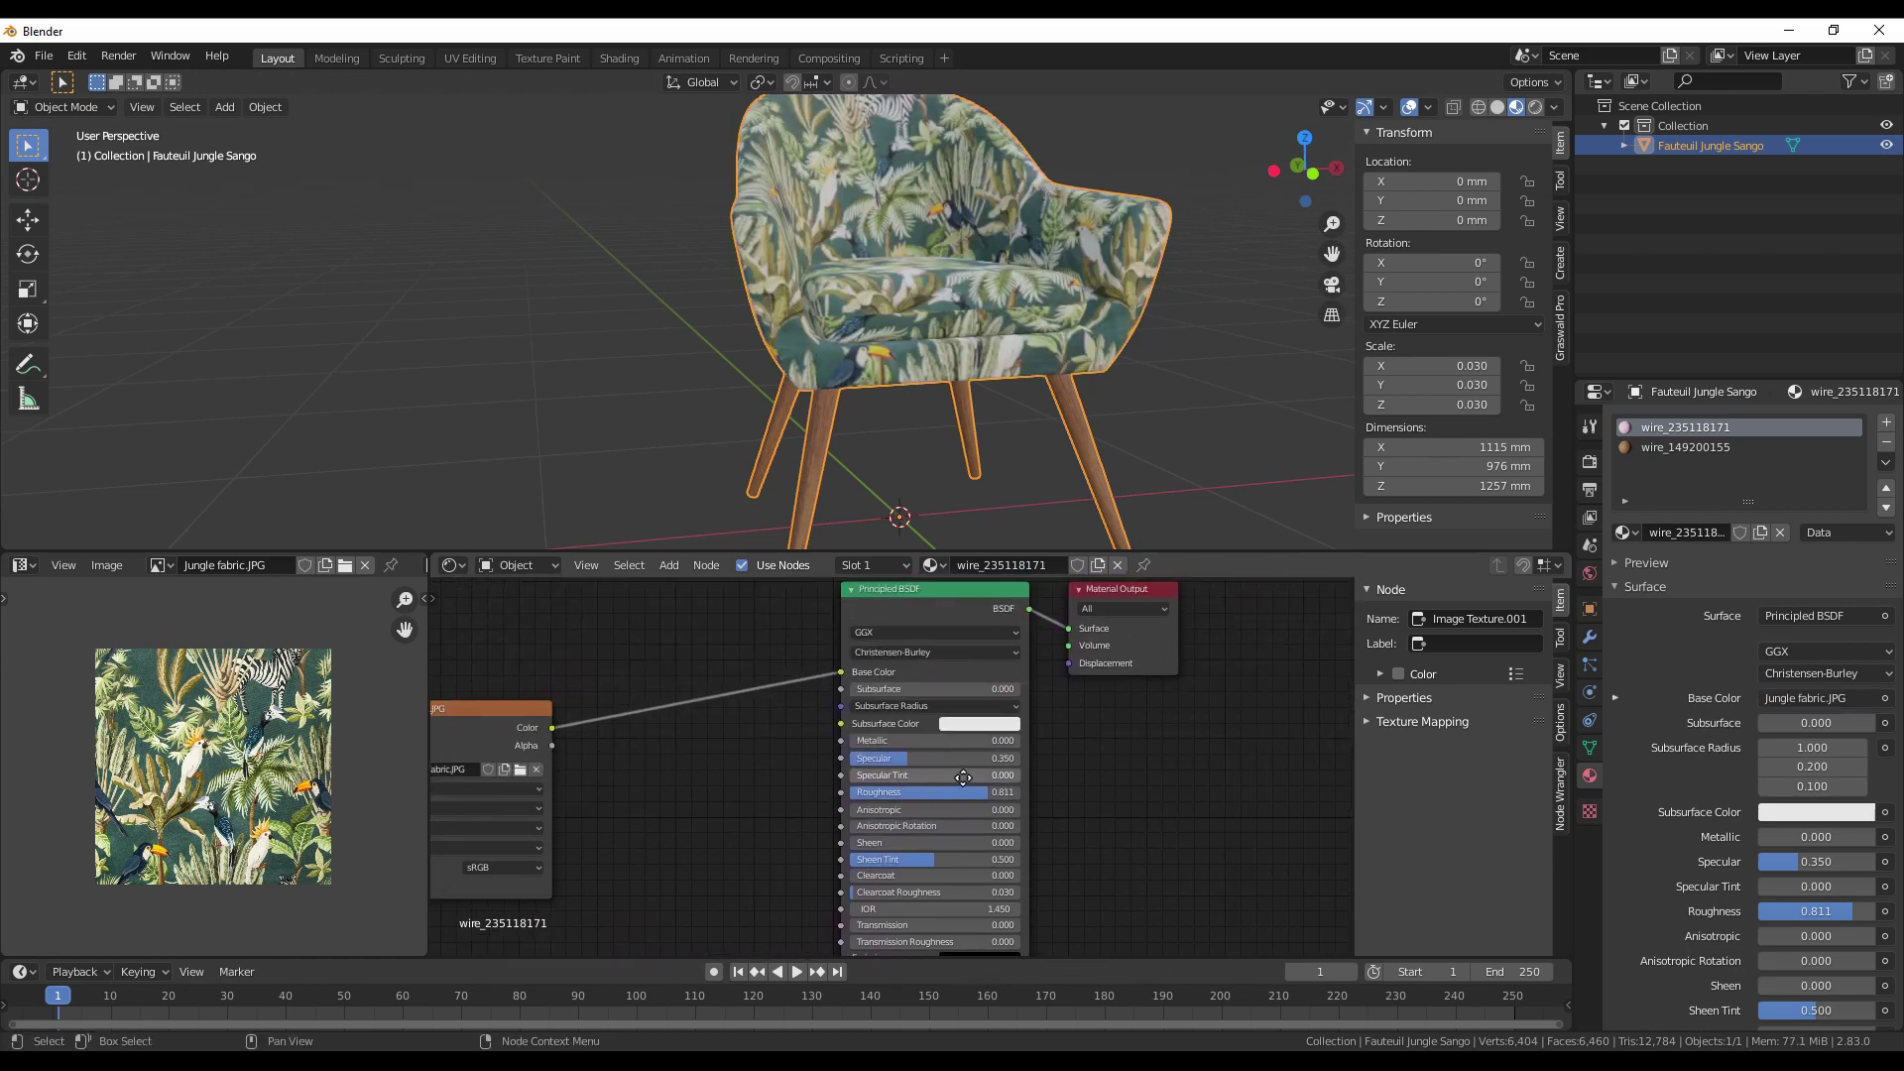
scroll(801, 336, up, 2)
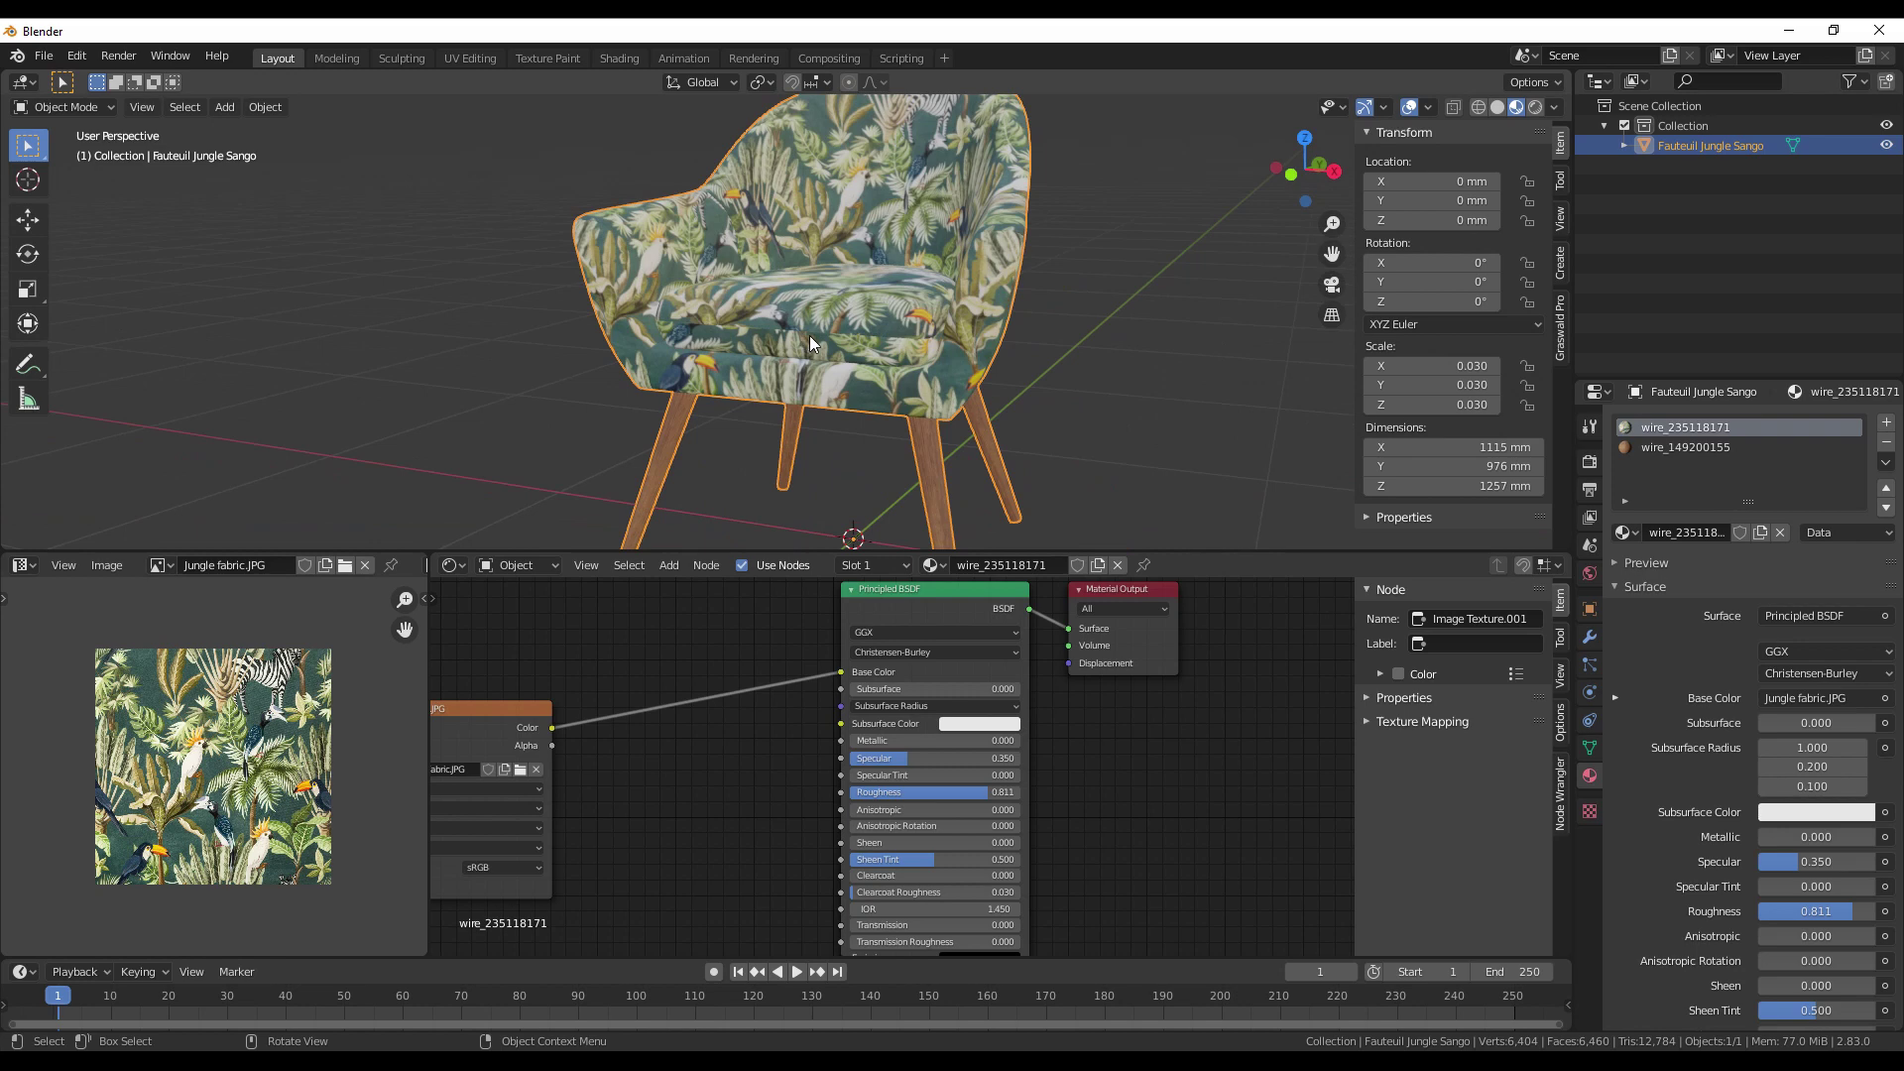
scroll(809, 335, up, 3)
scroll(815, 343, down, 5)
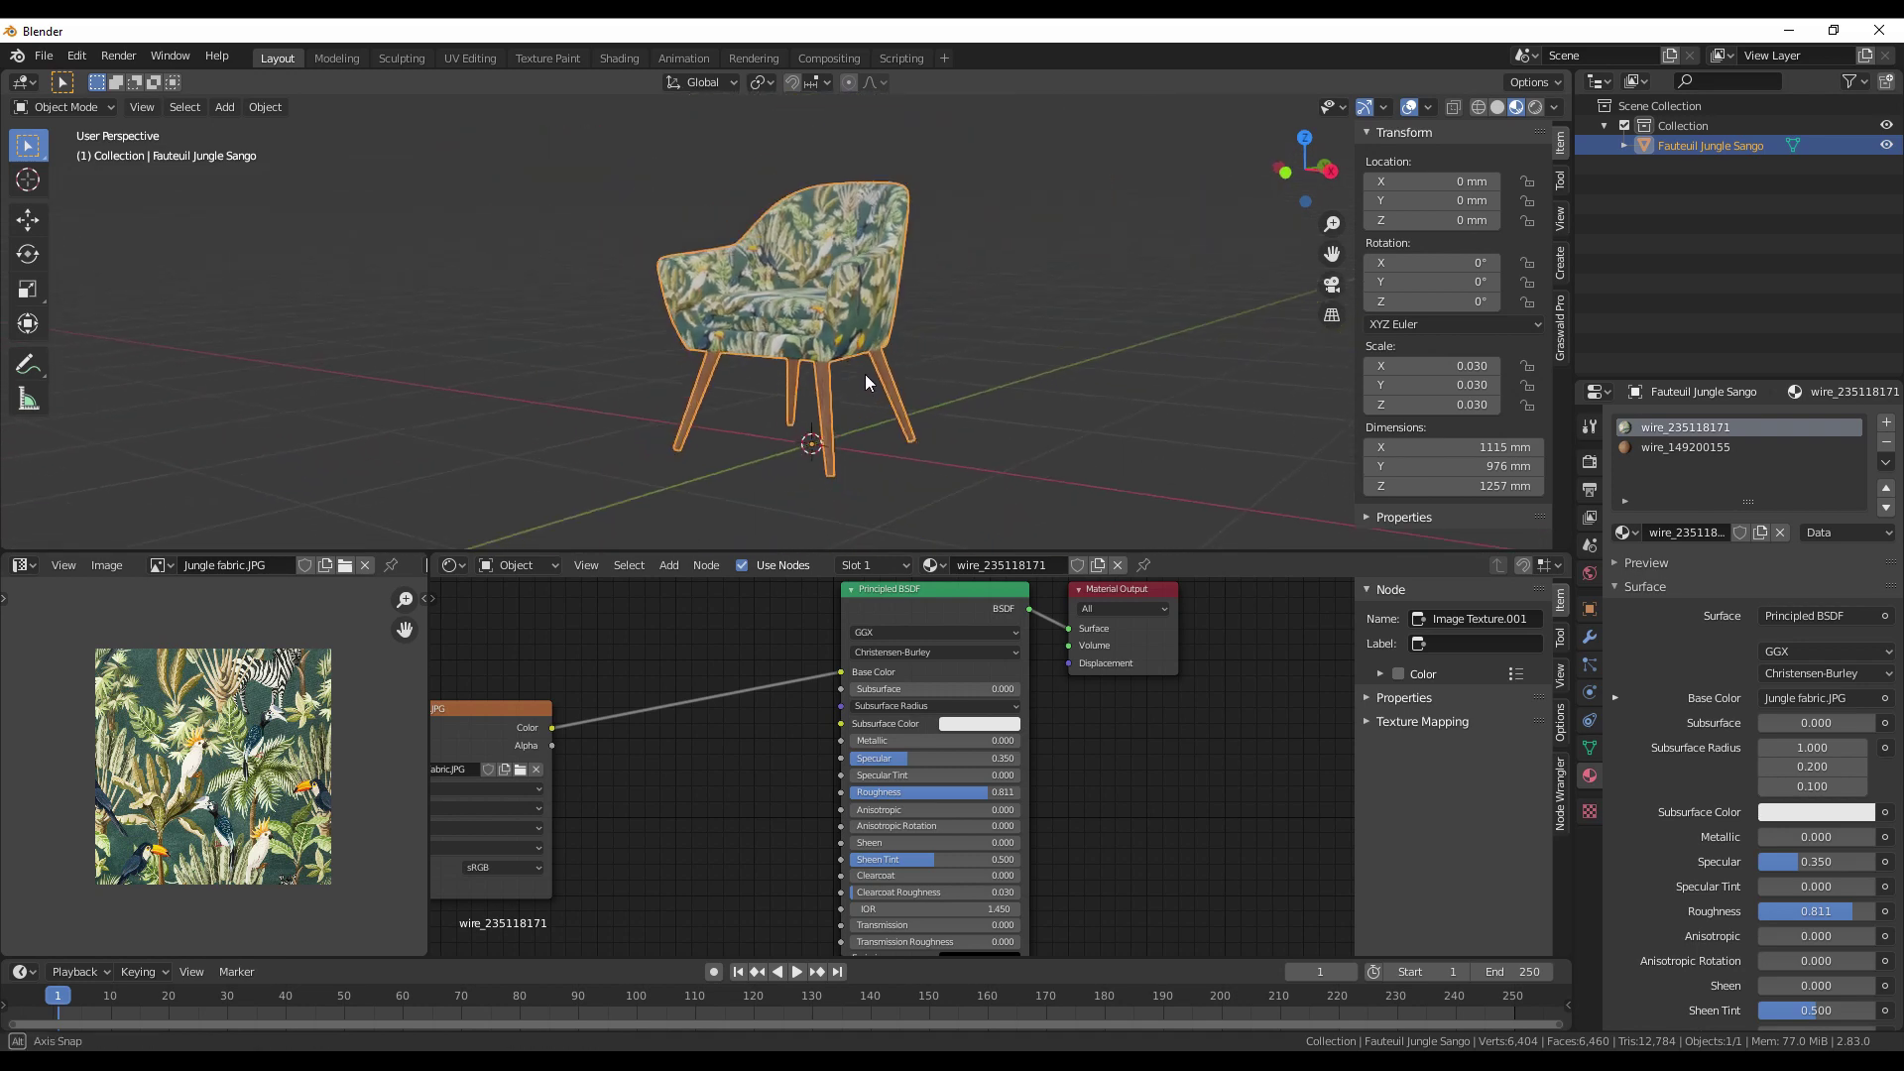
Switch to material wire_149200155, preview wood.jpg alone on the chair legs, and restore the Principled BSDF output without loading more images.
click(1691, 448)
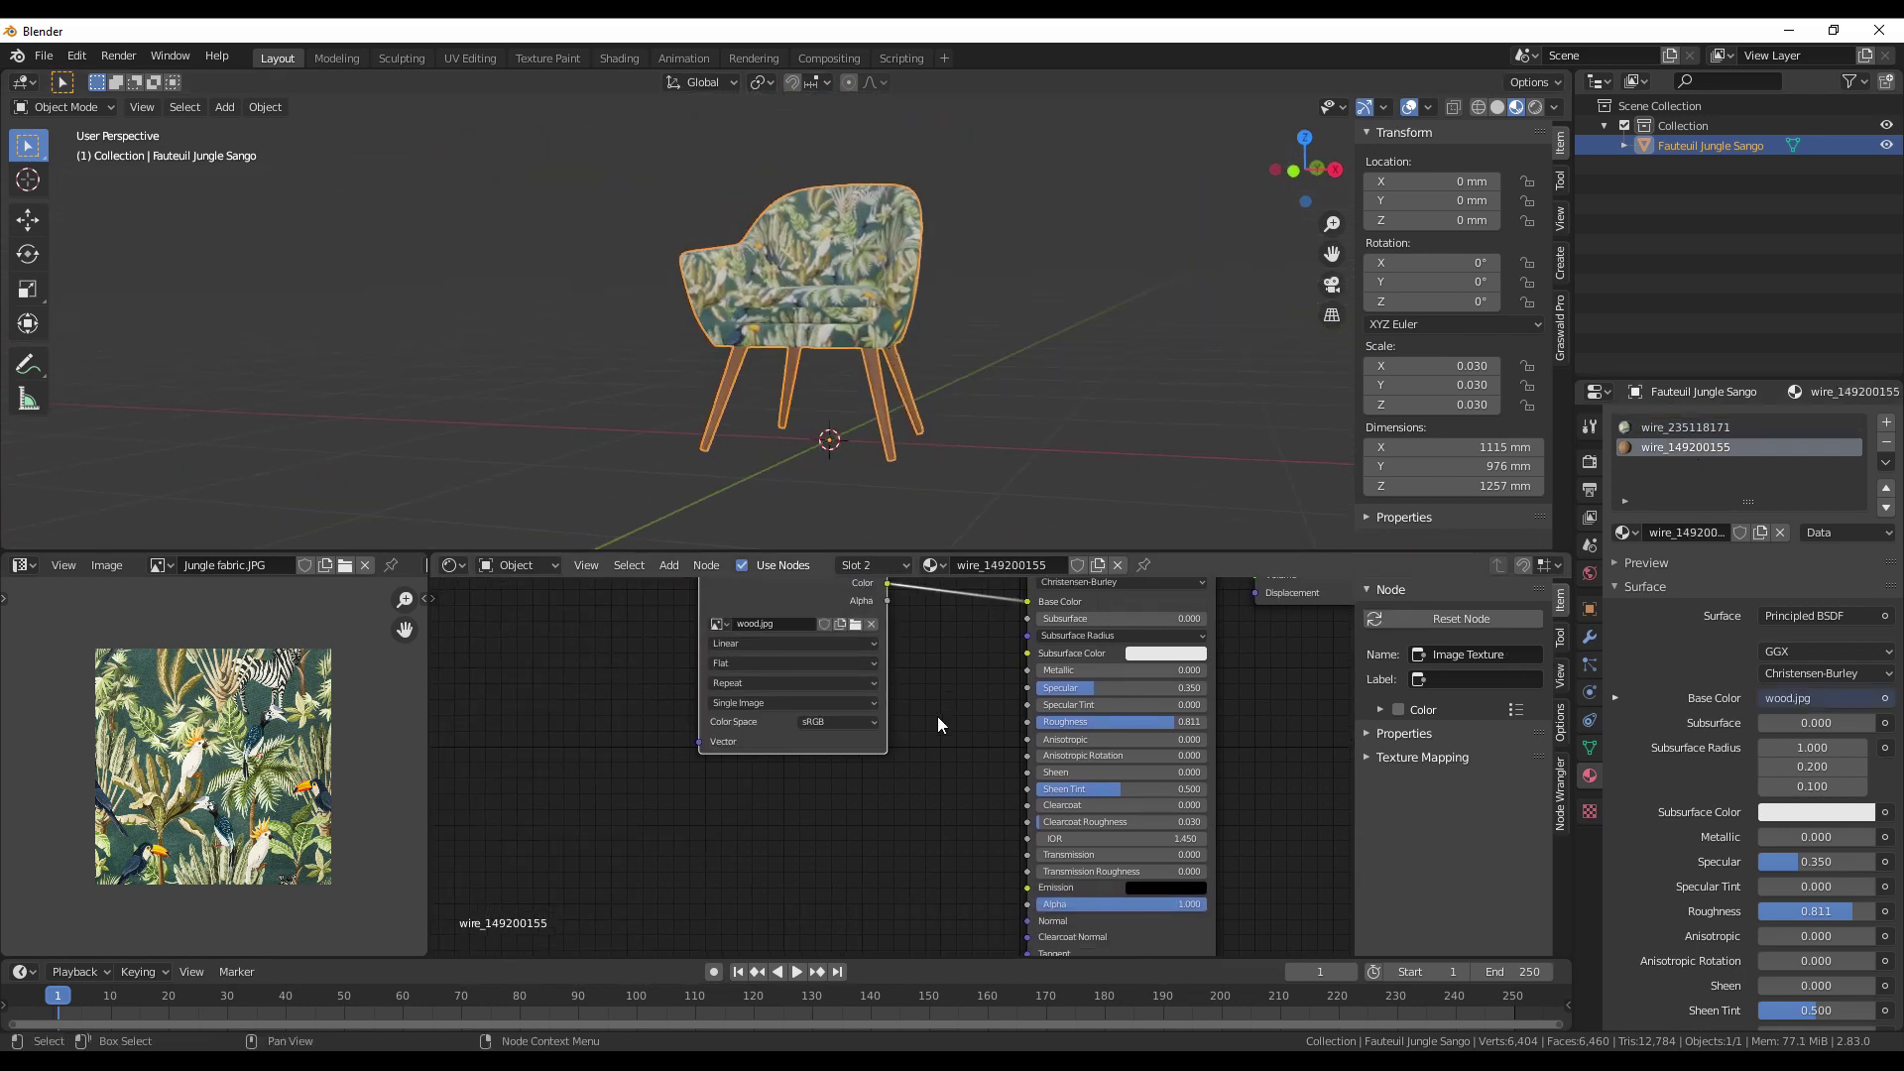
scroll(938, 753, right, 2)
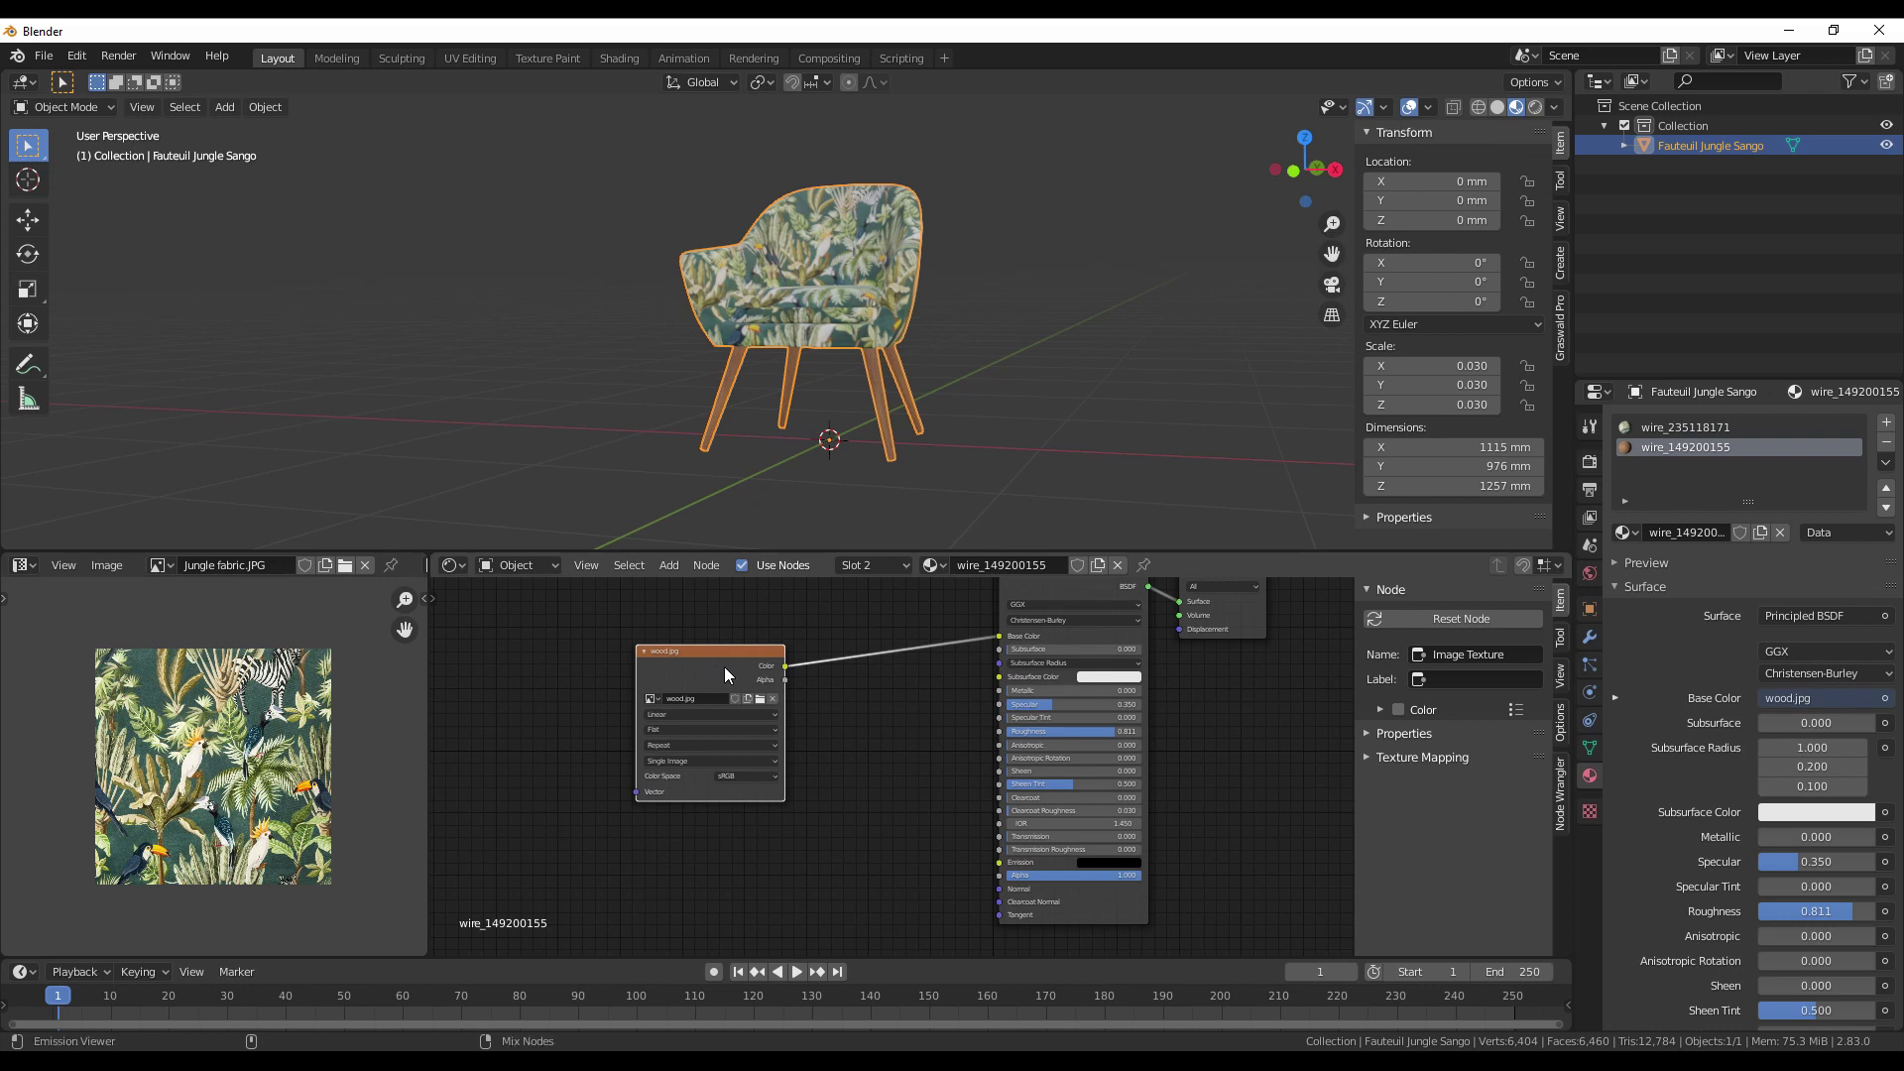
ctrl+shift+click(724, 666)
scroll(870, 331, up, 6)
scroll(867, 388, up, 3)
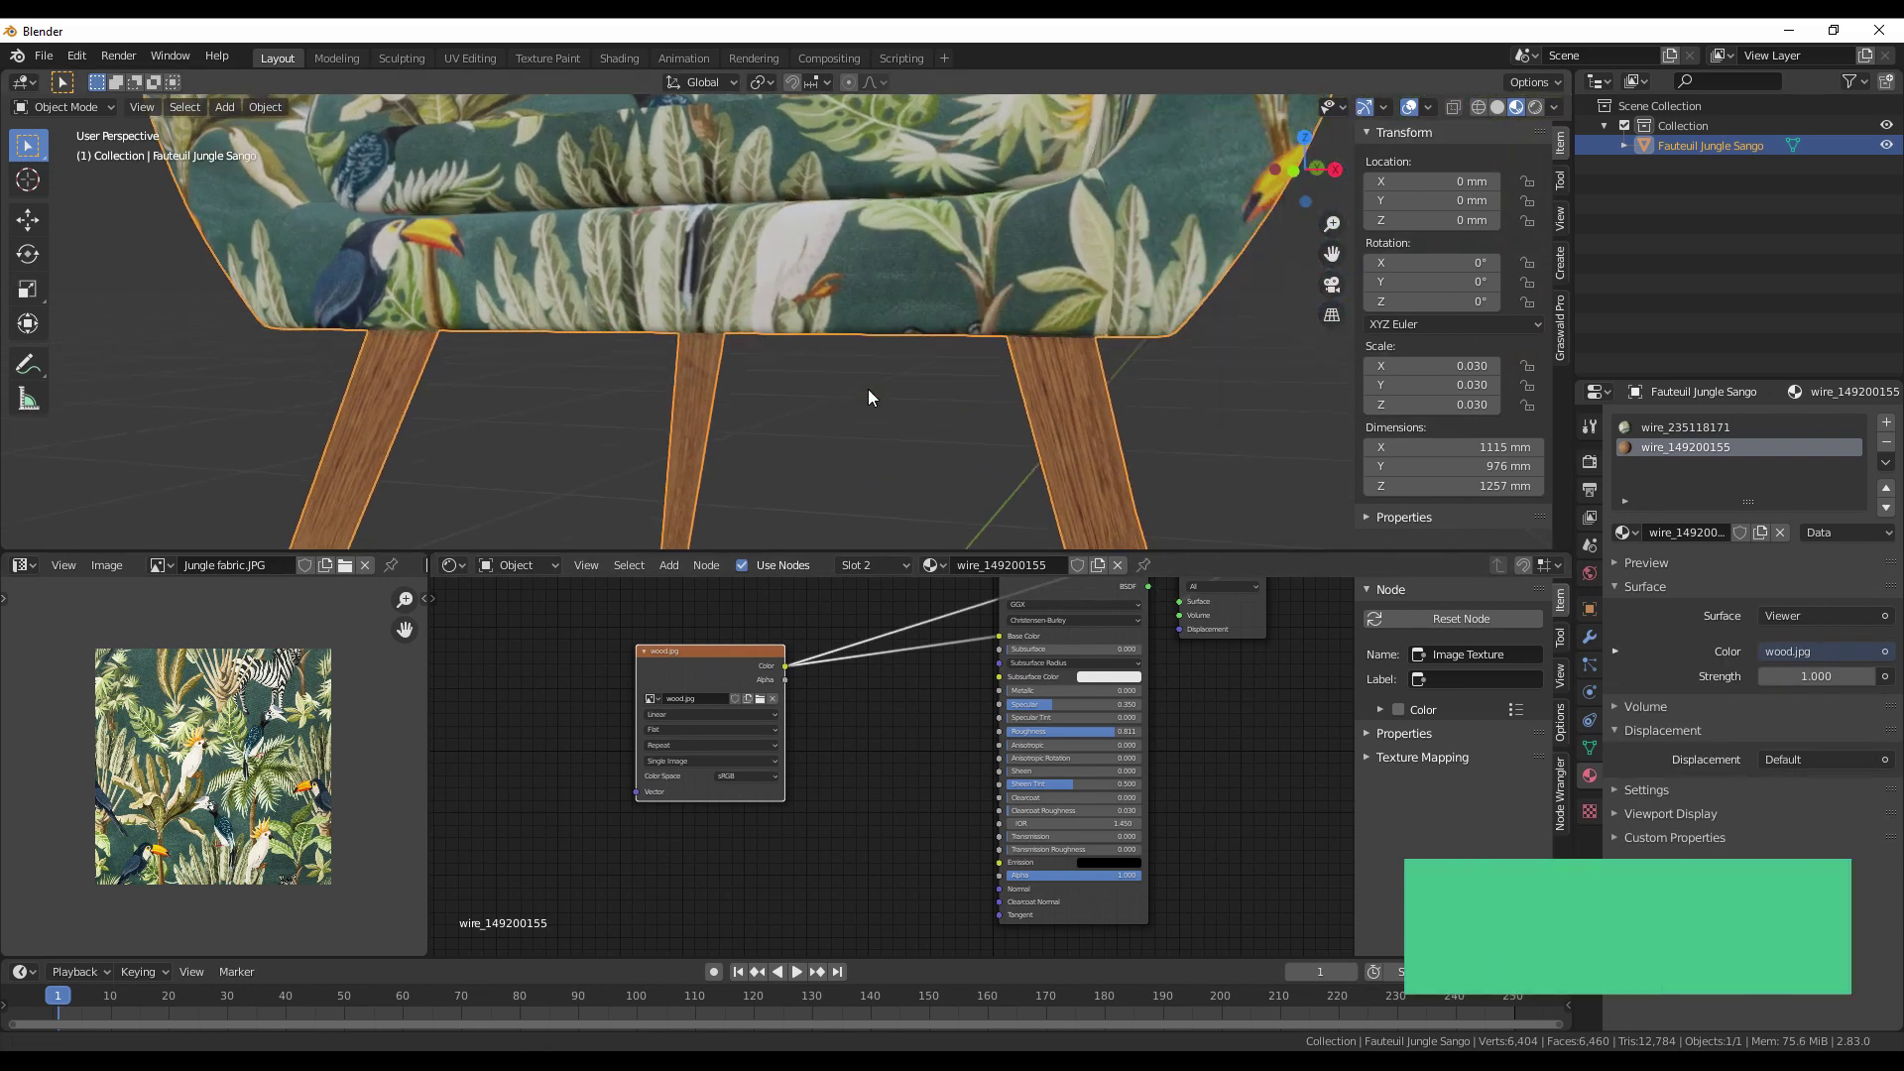
scroll(885, 758, right, 2)
scroll(990, 640, up, 1)
ctrl+shift+click(1075, 613)
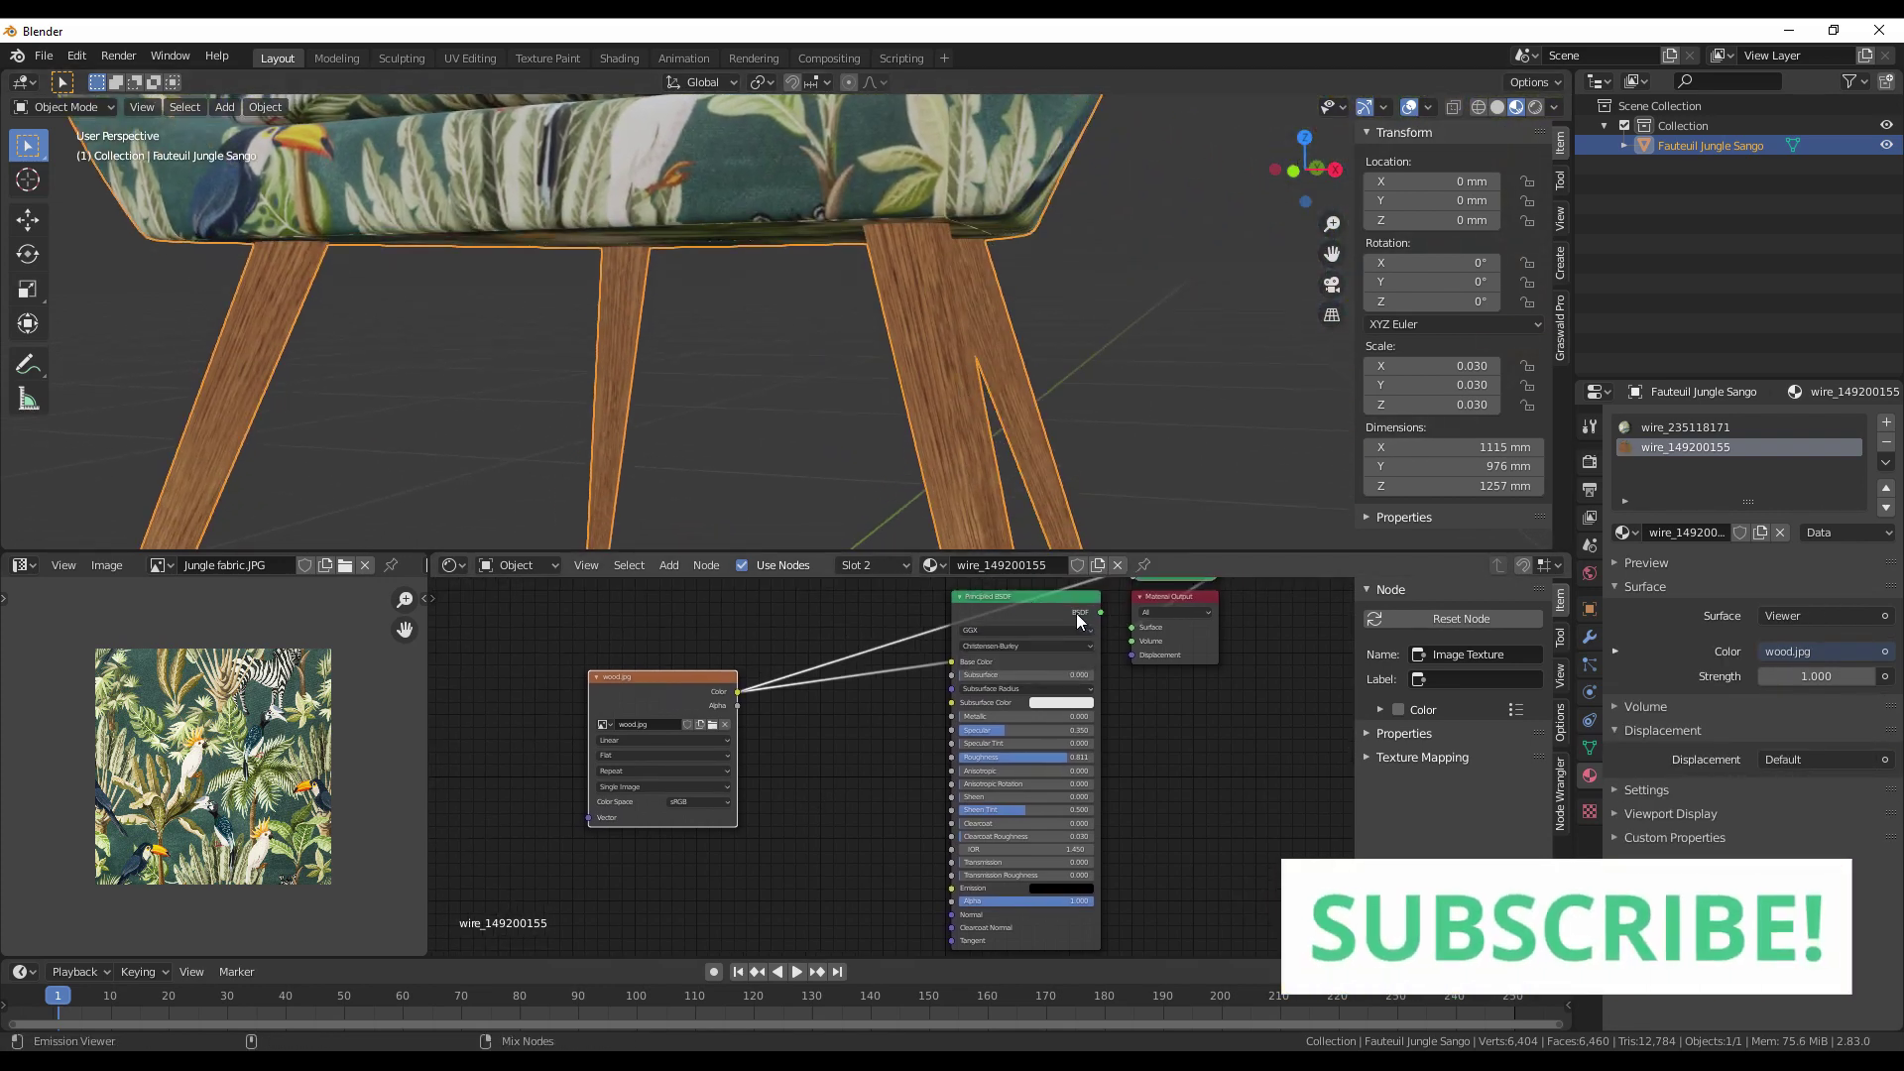
key(ctrl+shift+t)
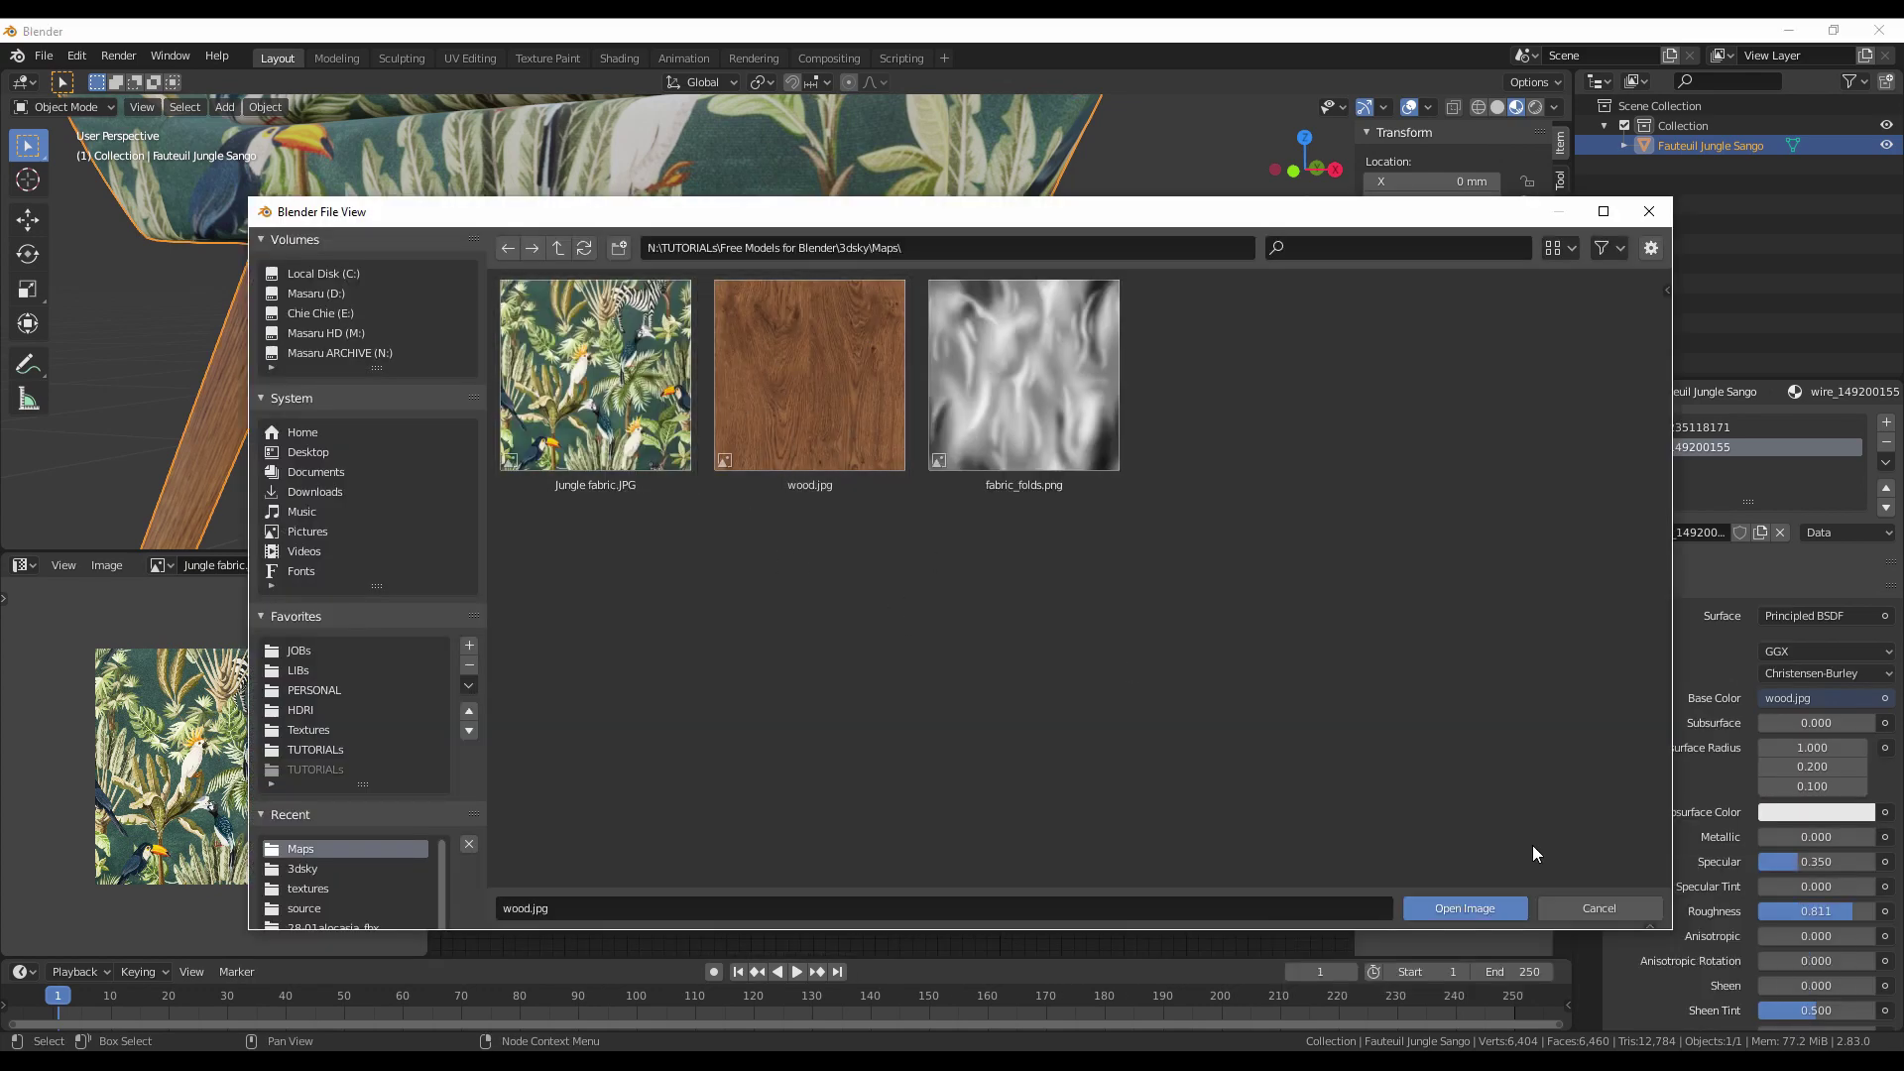
click(1567, 910)
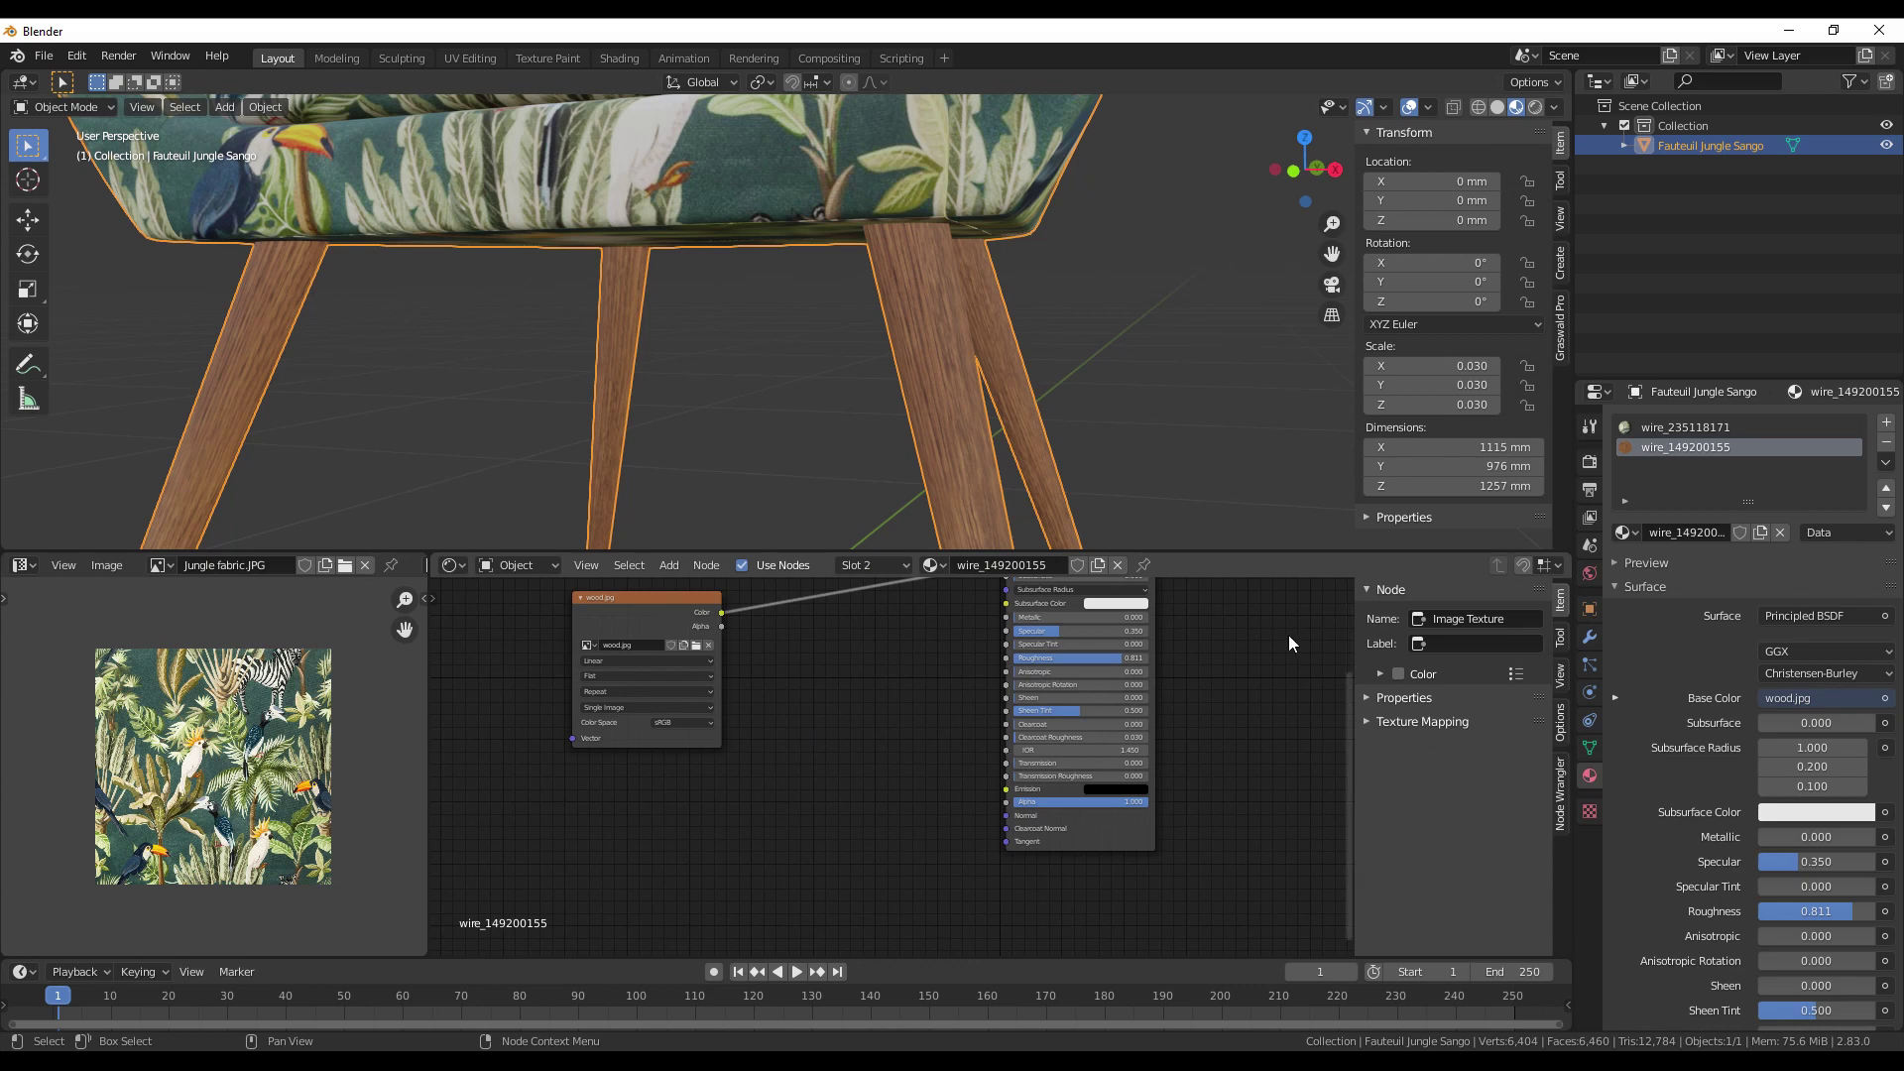
Add a Bump node to material wire_149200155 and connect its Normal output to the Principled BSDF Normal input.
key(shift+a)
mouse_move(773, 678)
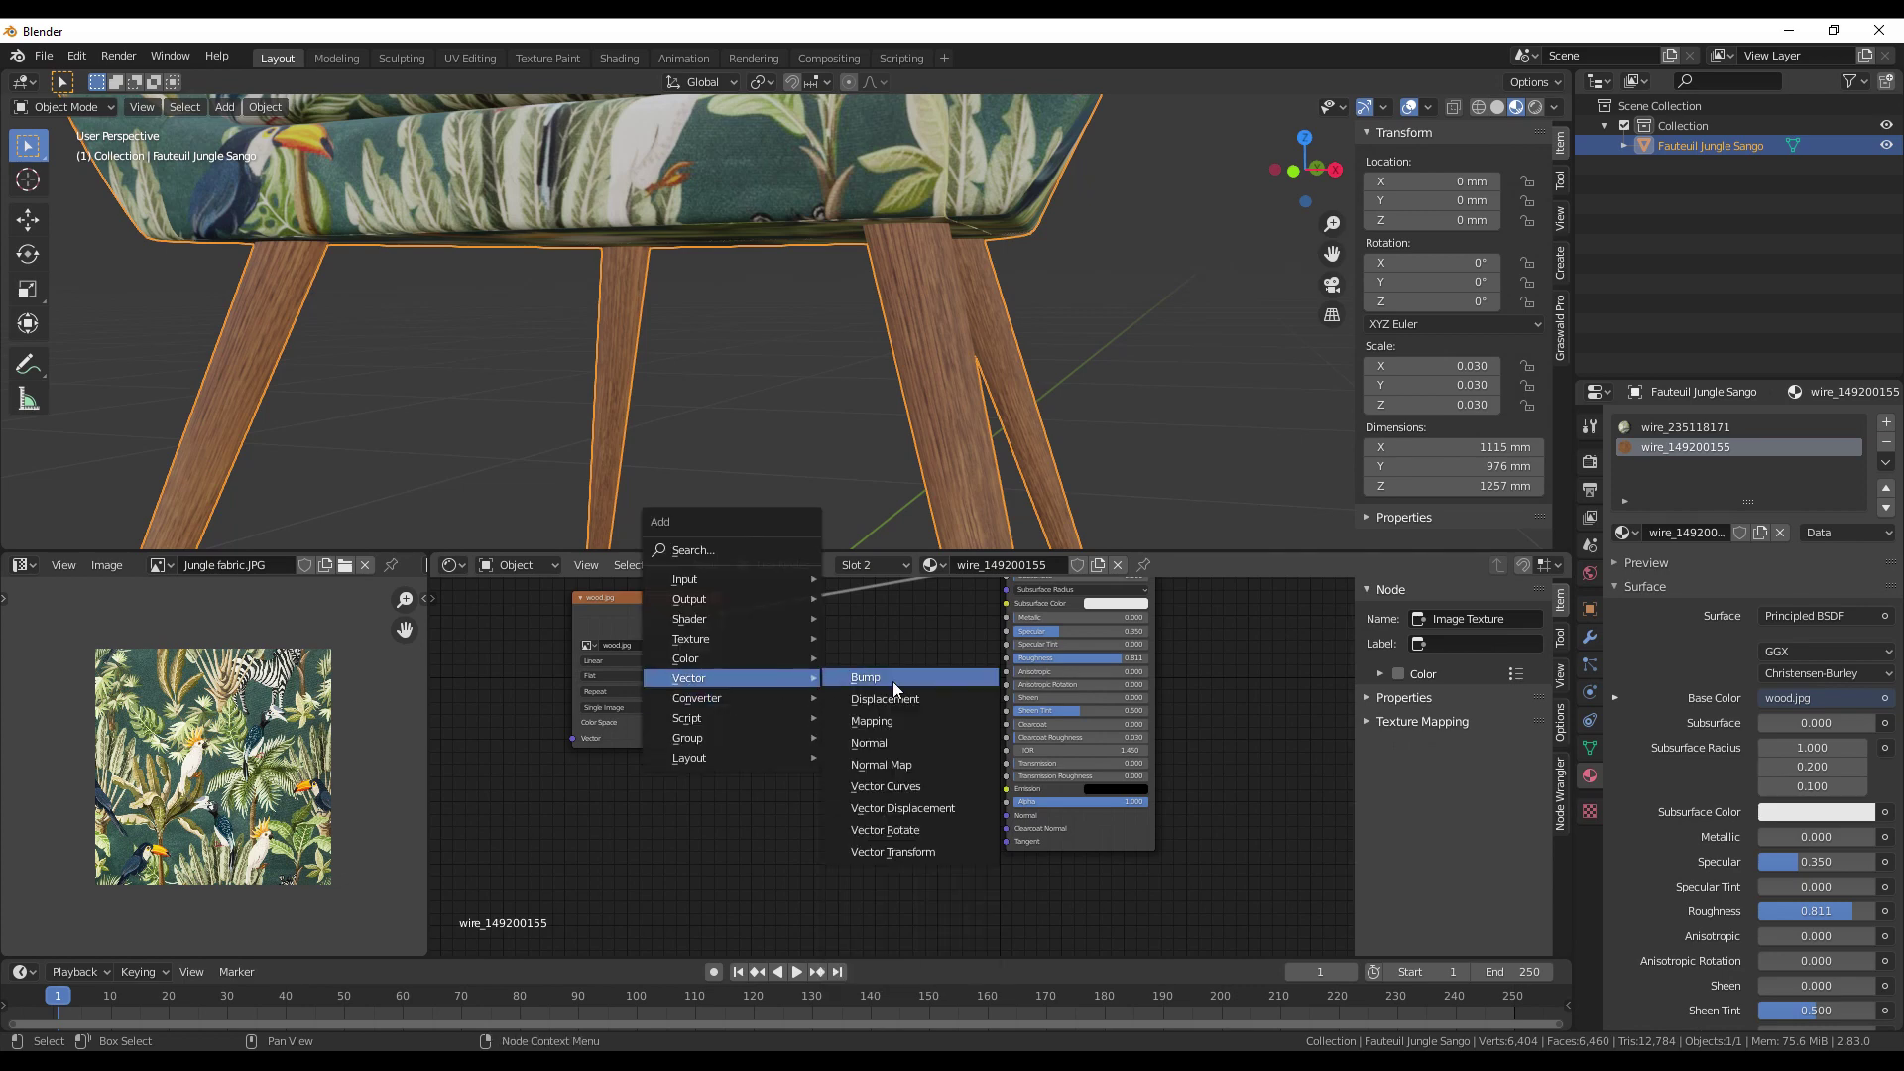
click(892, 681)
click(816, 704)
drag(907, 725, 1007, 819)
Connect the wood.jpg Color output to the Bump node's Height input and inspect the chair legs.
mouse_move(720, 613)
mouse_down()
mouse_move(660, 615)
mouse_move(756, 769)
mouse_move(819, 785)
mouse_up()
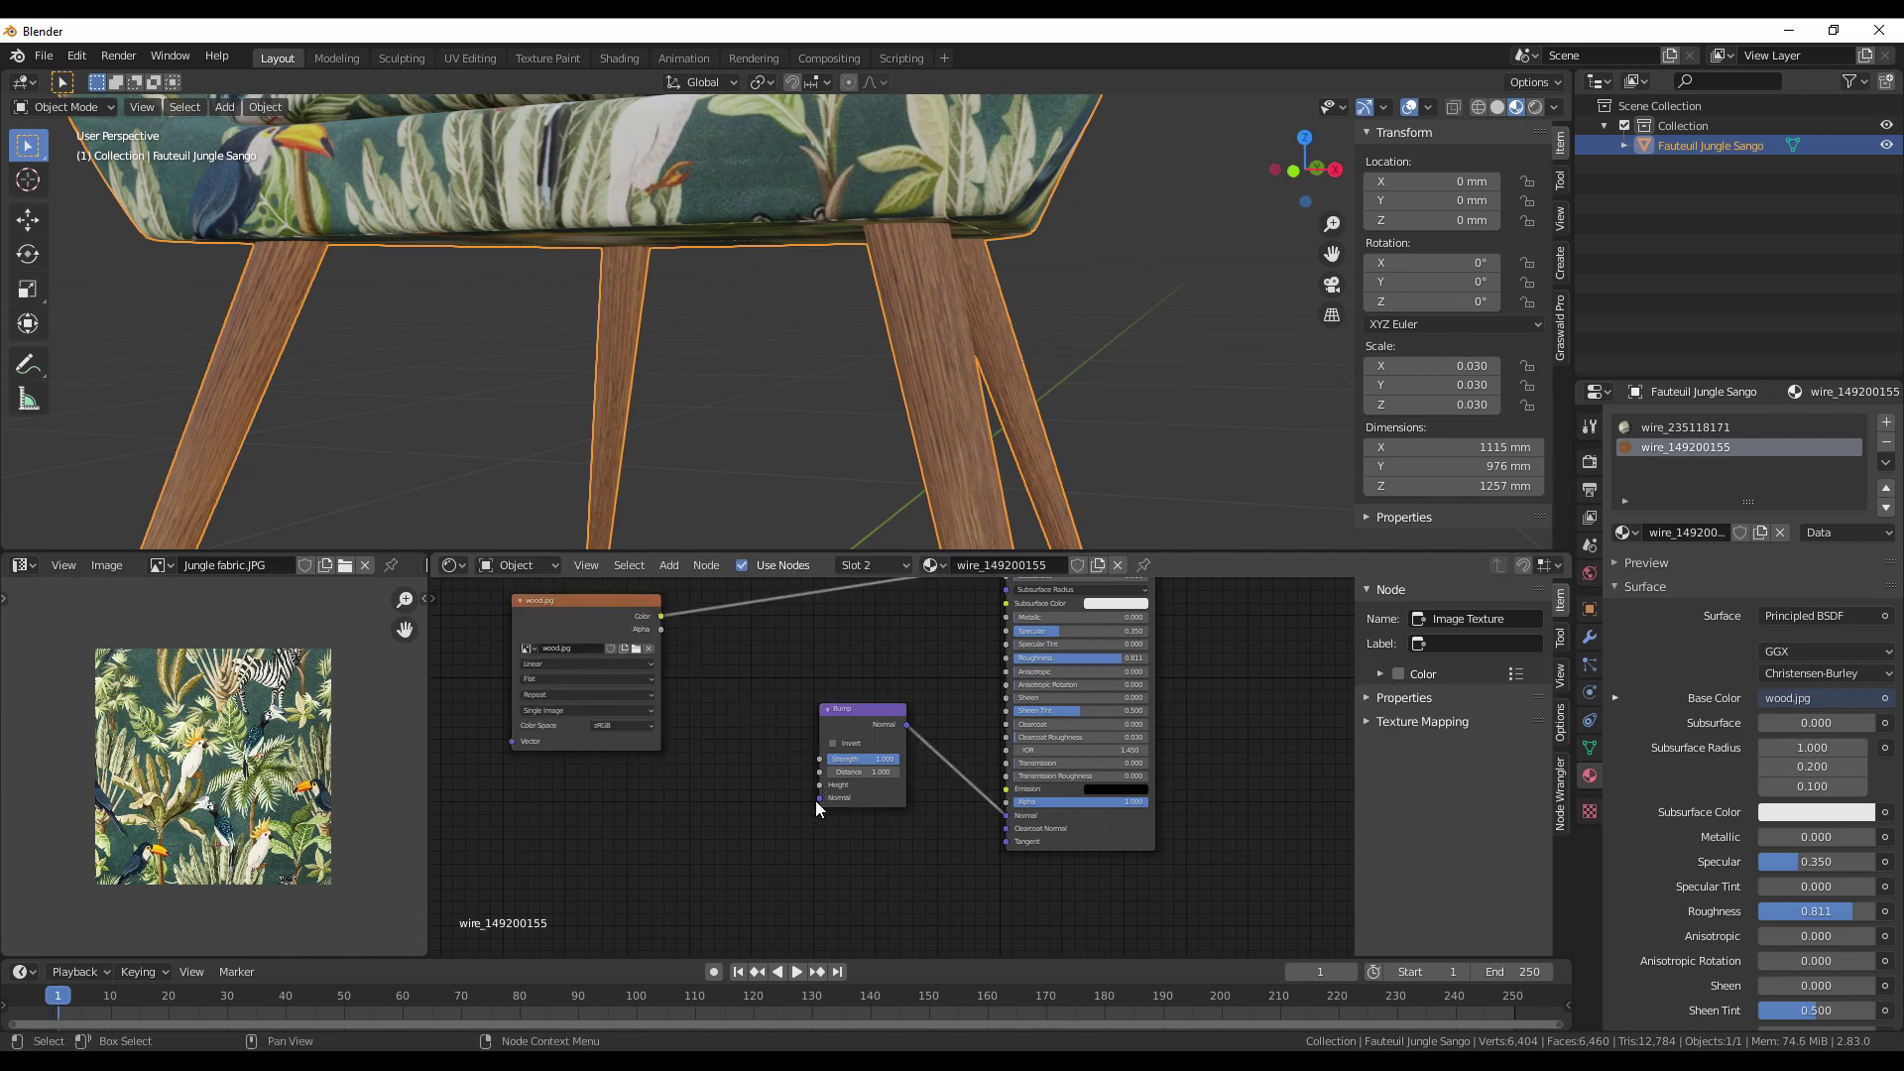
mouse_move(833, 466)
mouse_down()
mouse_move(858, 411)
mouse_move(847, 702)
mouse_up()
scroll(847, 779, up, 1)
scroll(845, 823, up, 1)
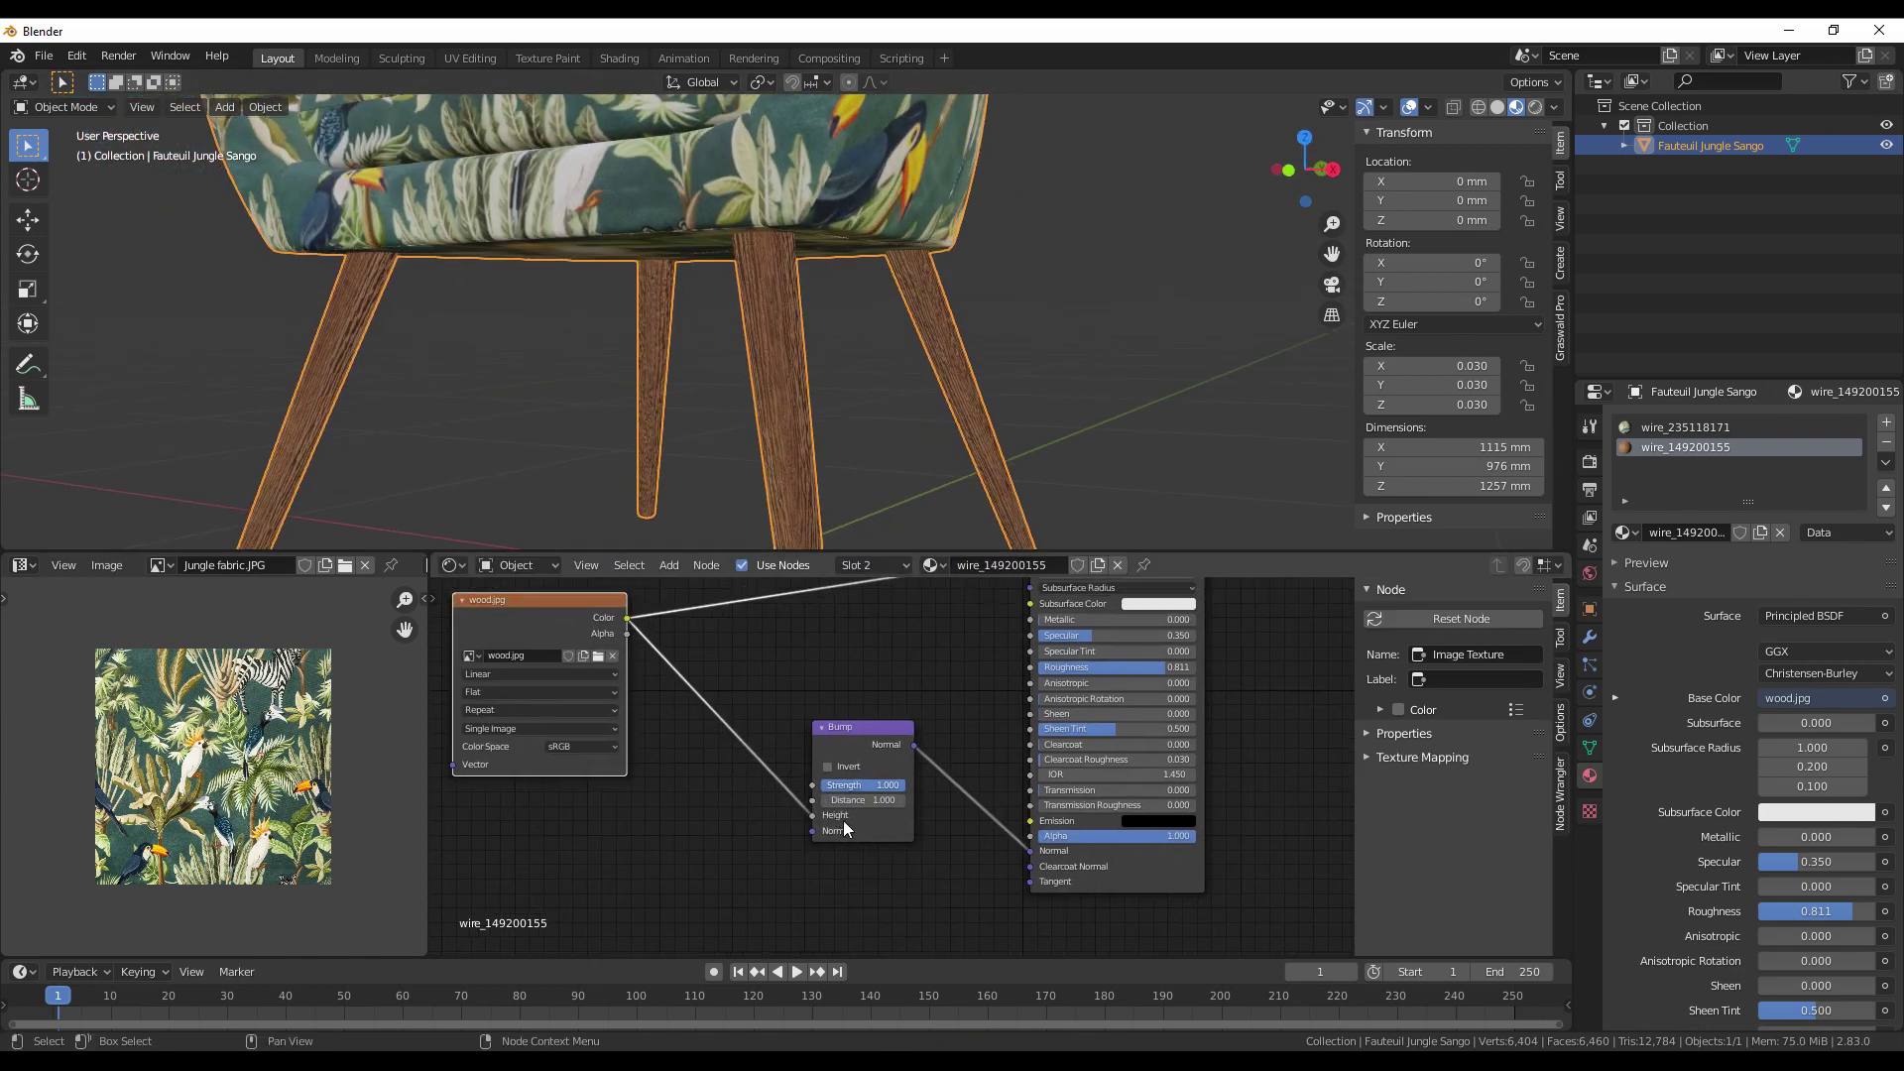
drag(833, 496, 809, 468)
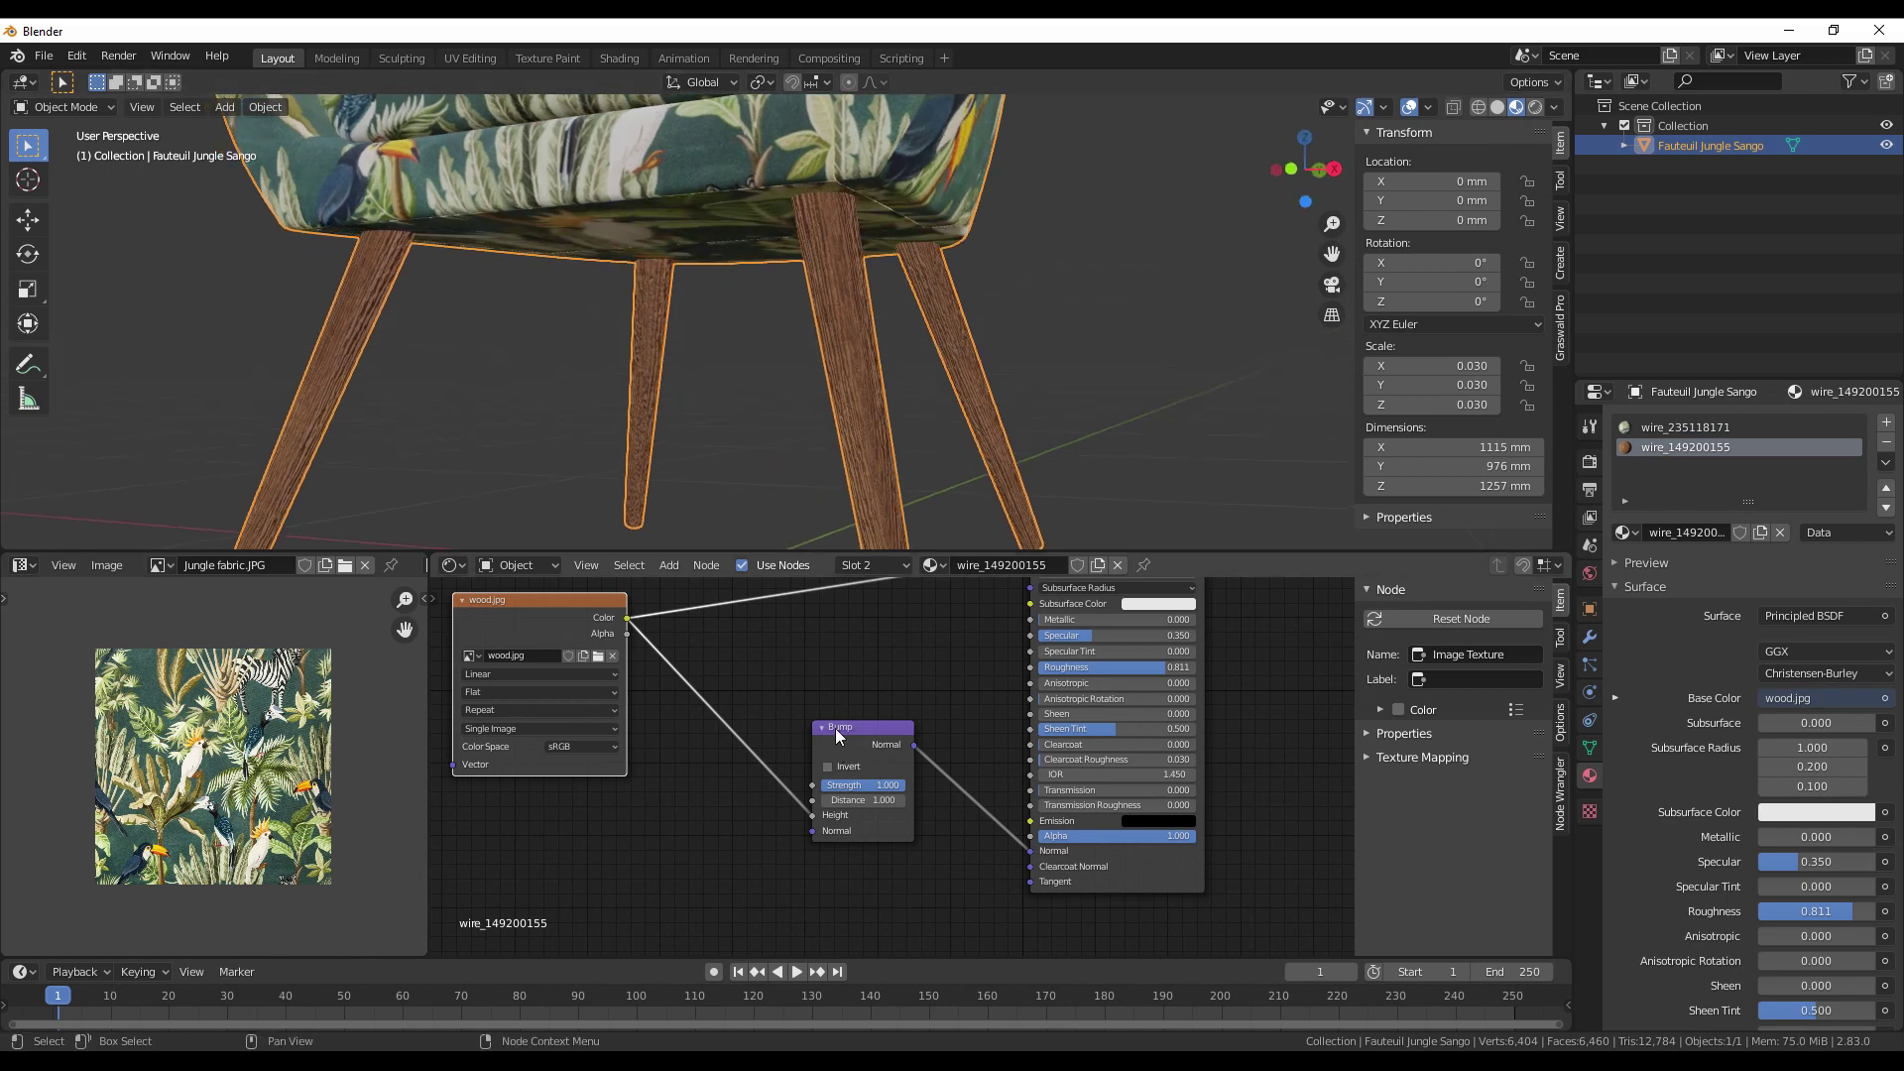
Set the wood material's Bump node Strength to 0.2 and Distance to 0.2.
click(862, 785)
text(0.2)
key(Return)
double_click(863, 800)
text(0.2)
key(Return)
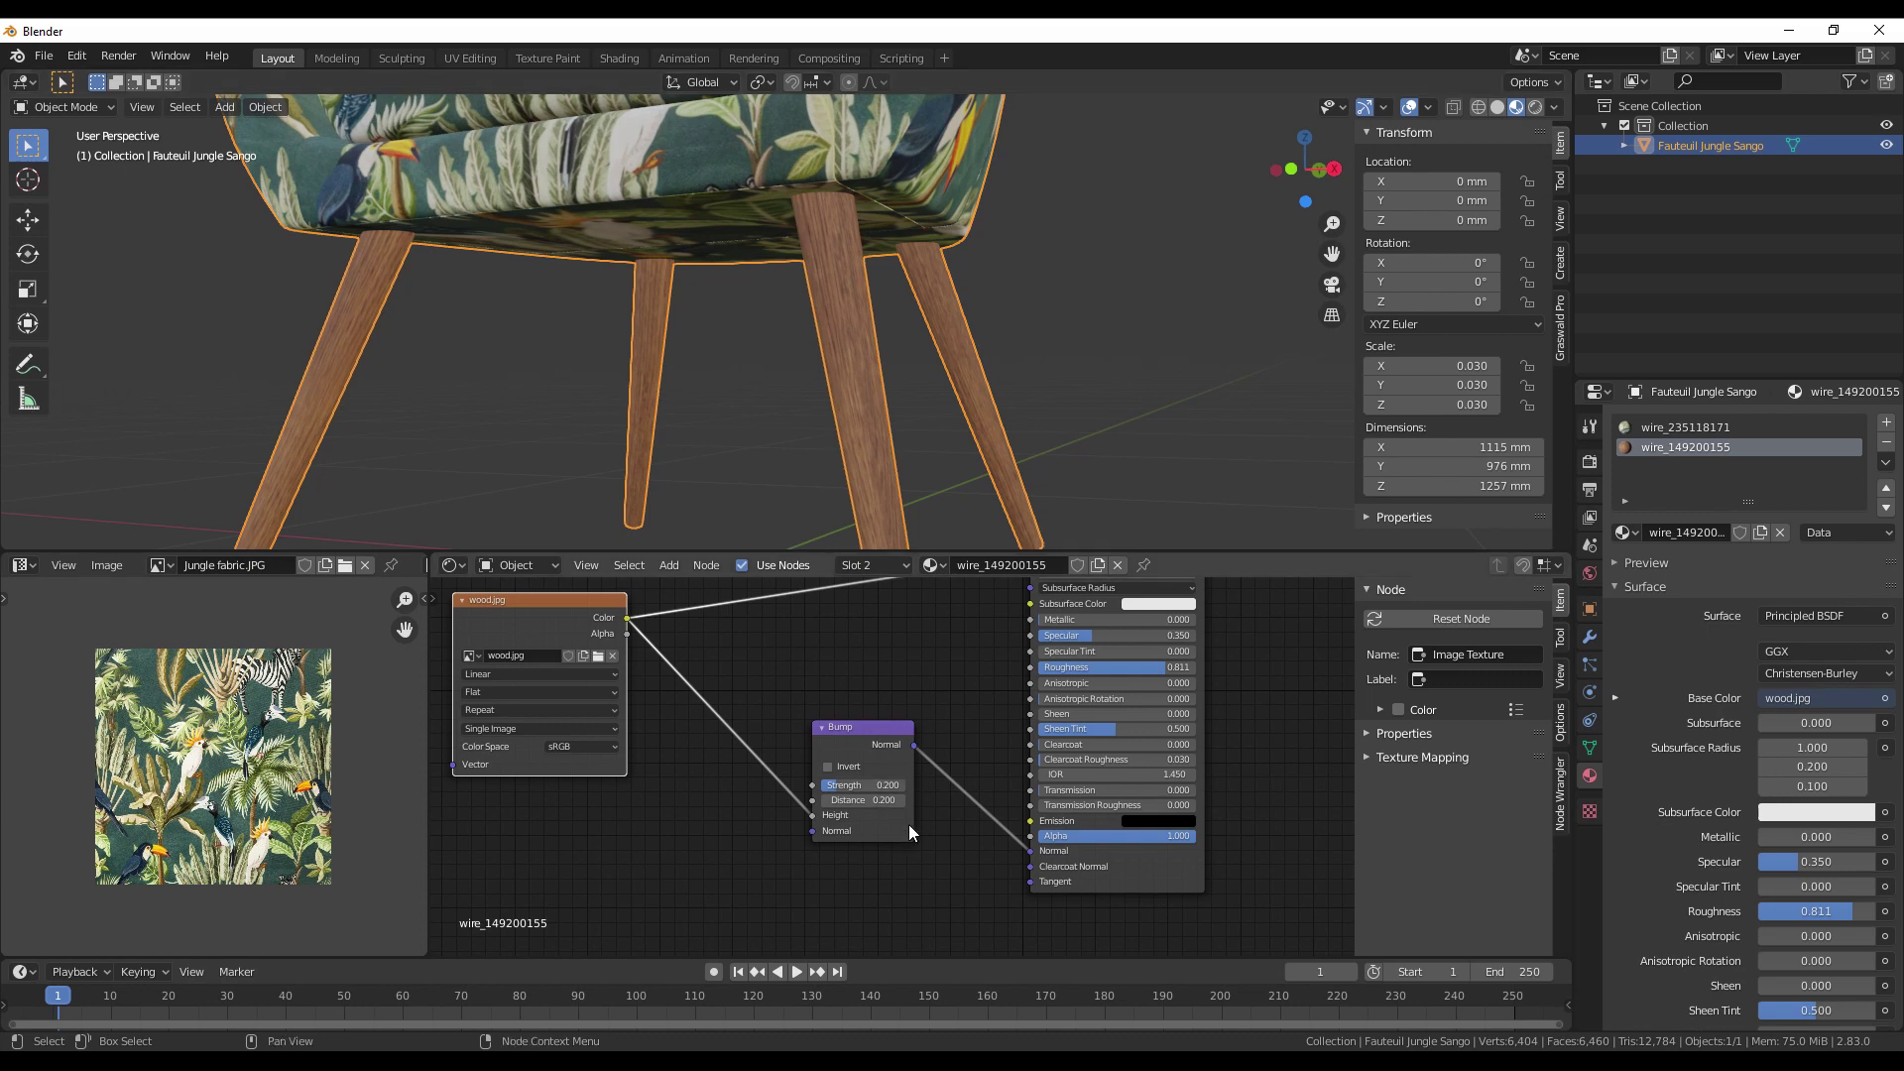
Set the wood Bump node's Strength to 0.3 and inspect the grain on the legs.
double_click(853, 785)
text(3)
key(Return)
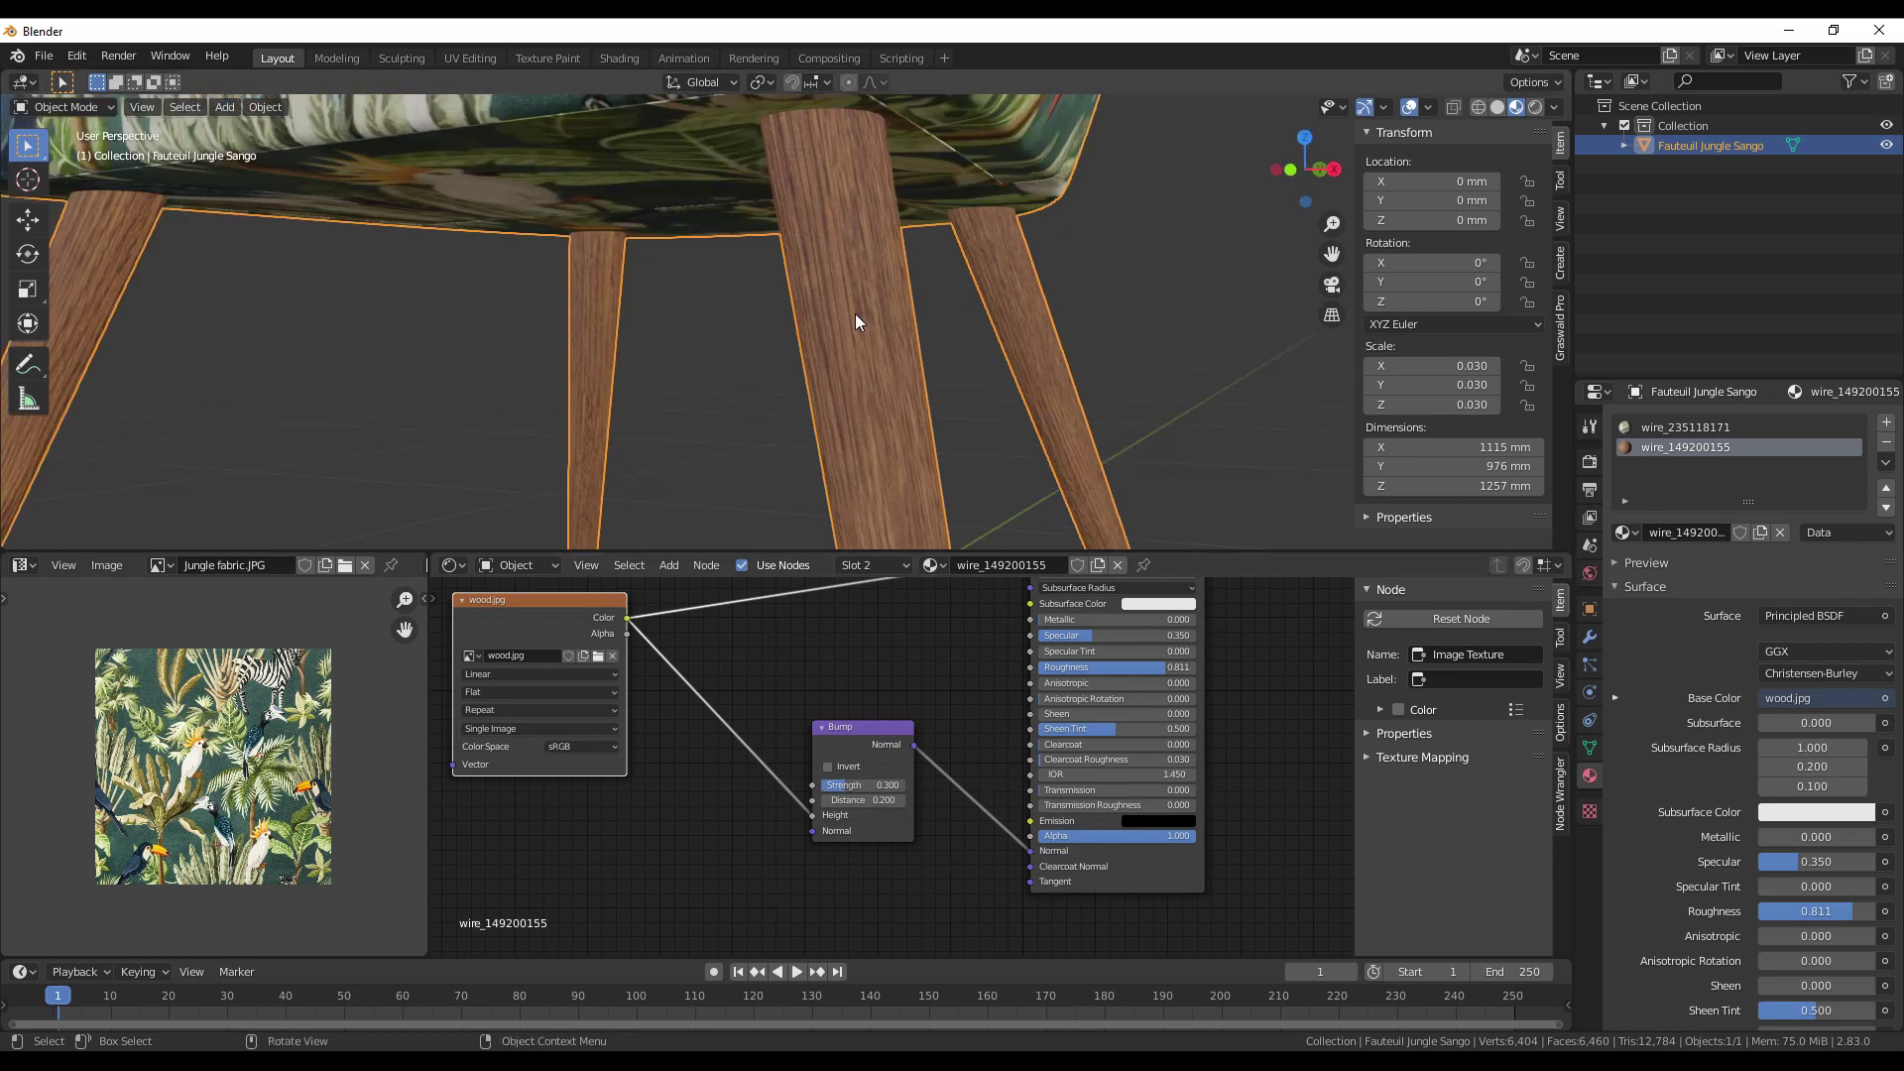
drag(870, 327, 982, 343)
Show the armchair in Rendered shading, add a Point light and position it above the chair.
key(Home)
key(shift+a)
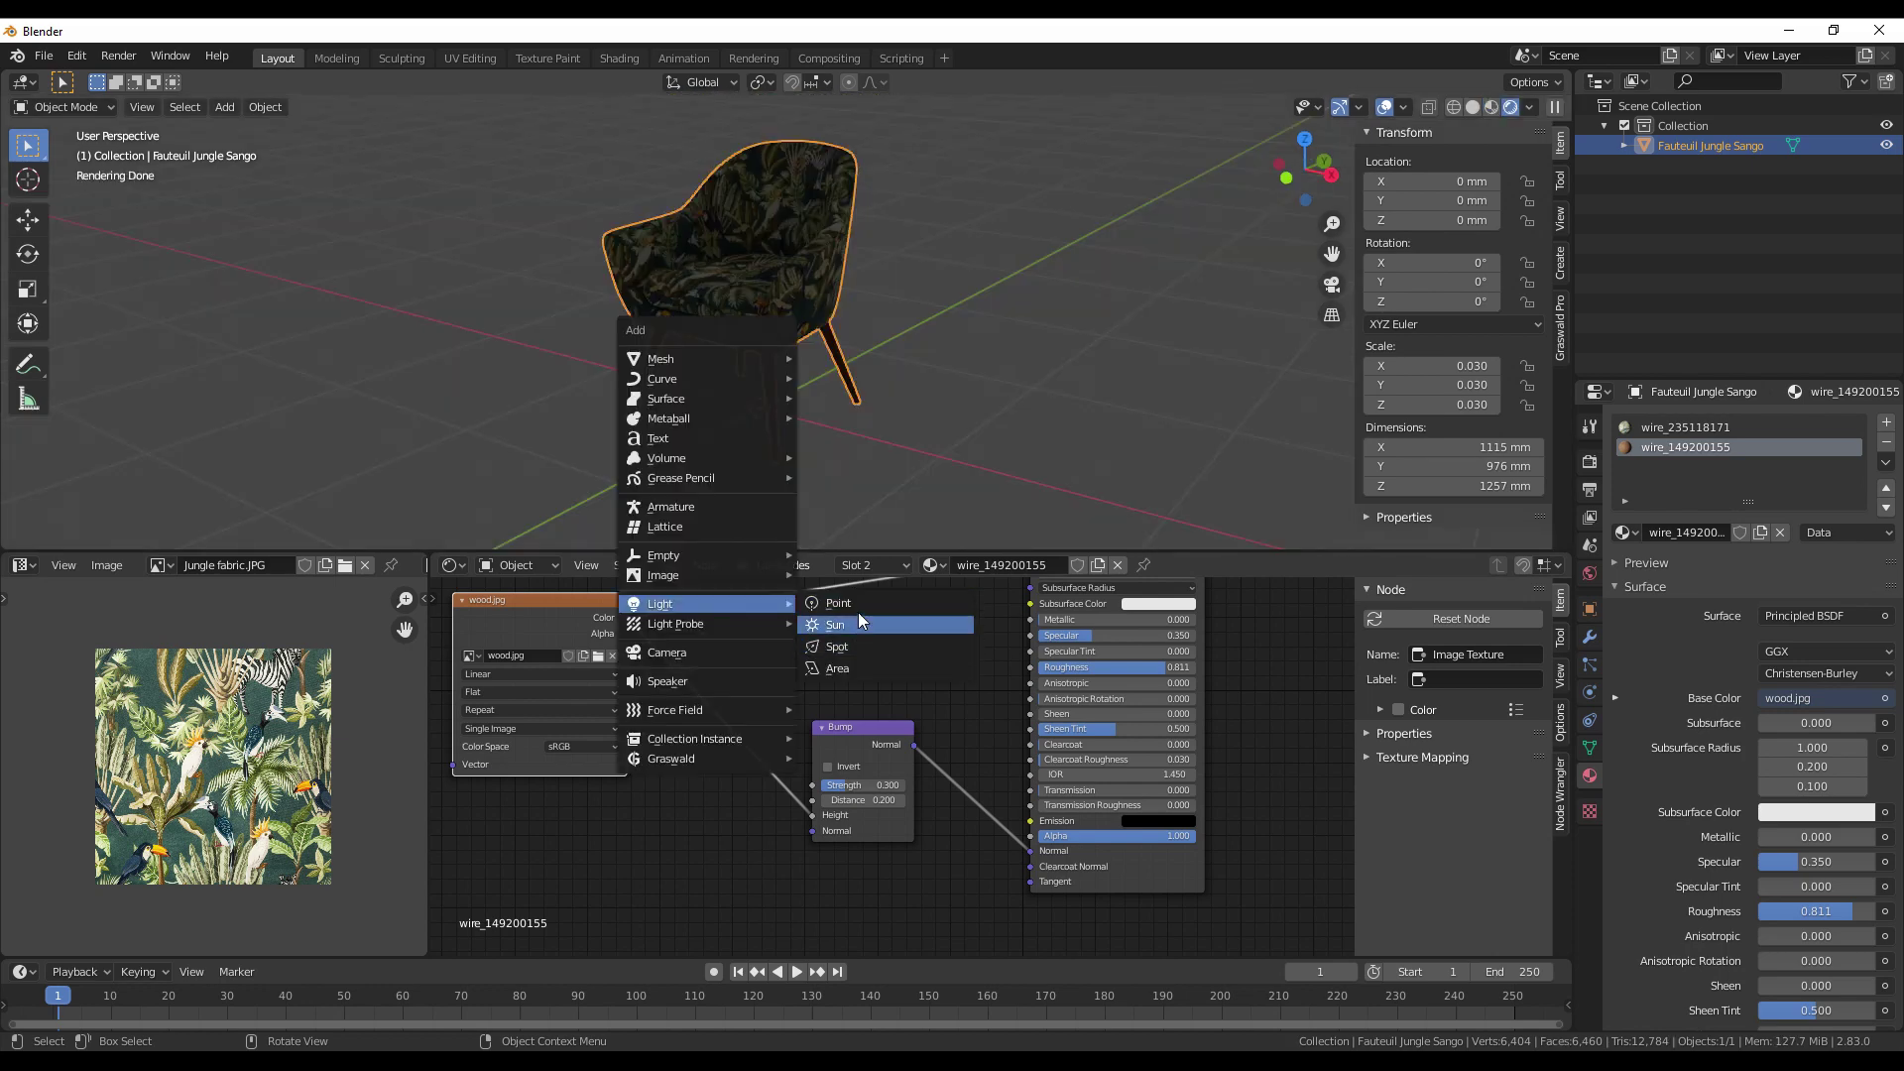
click(872, 602)
key(g)
click(773, 125)
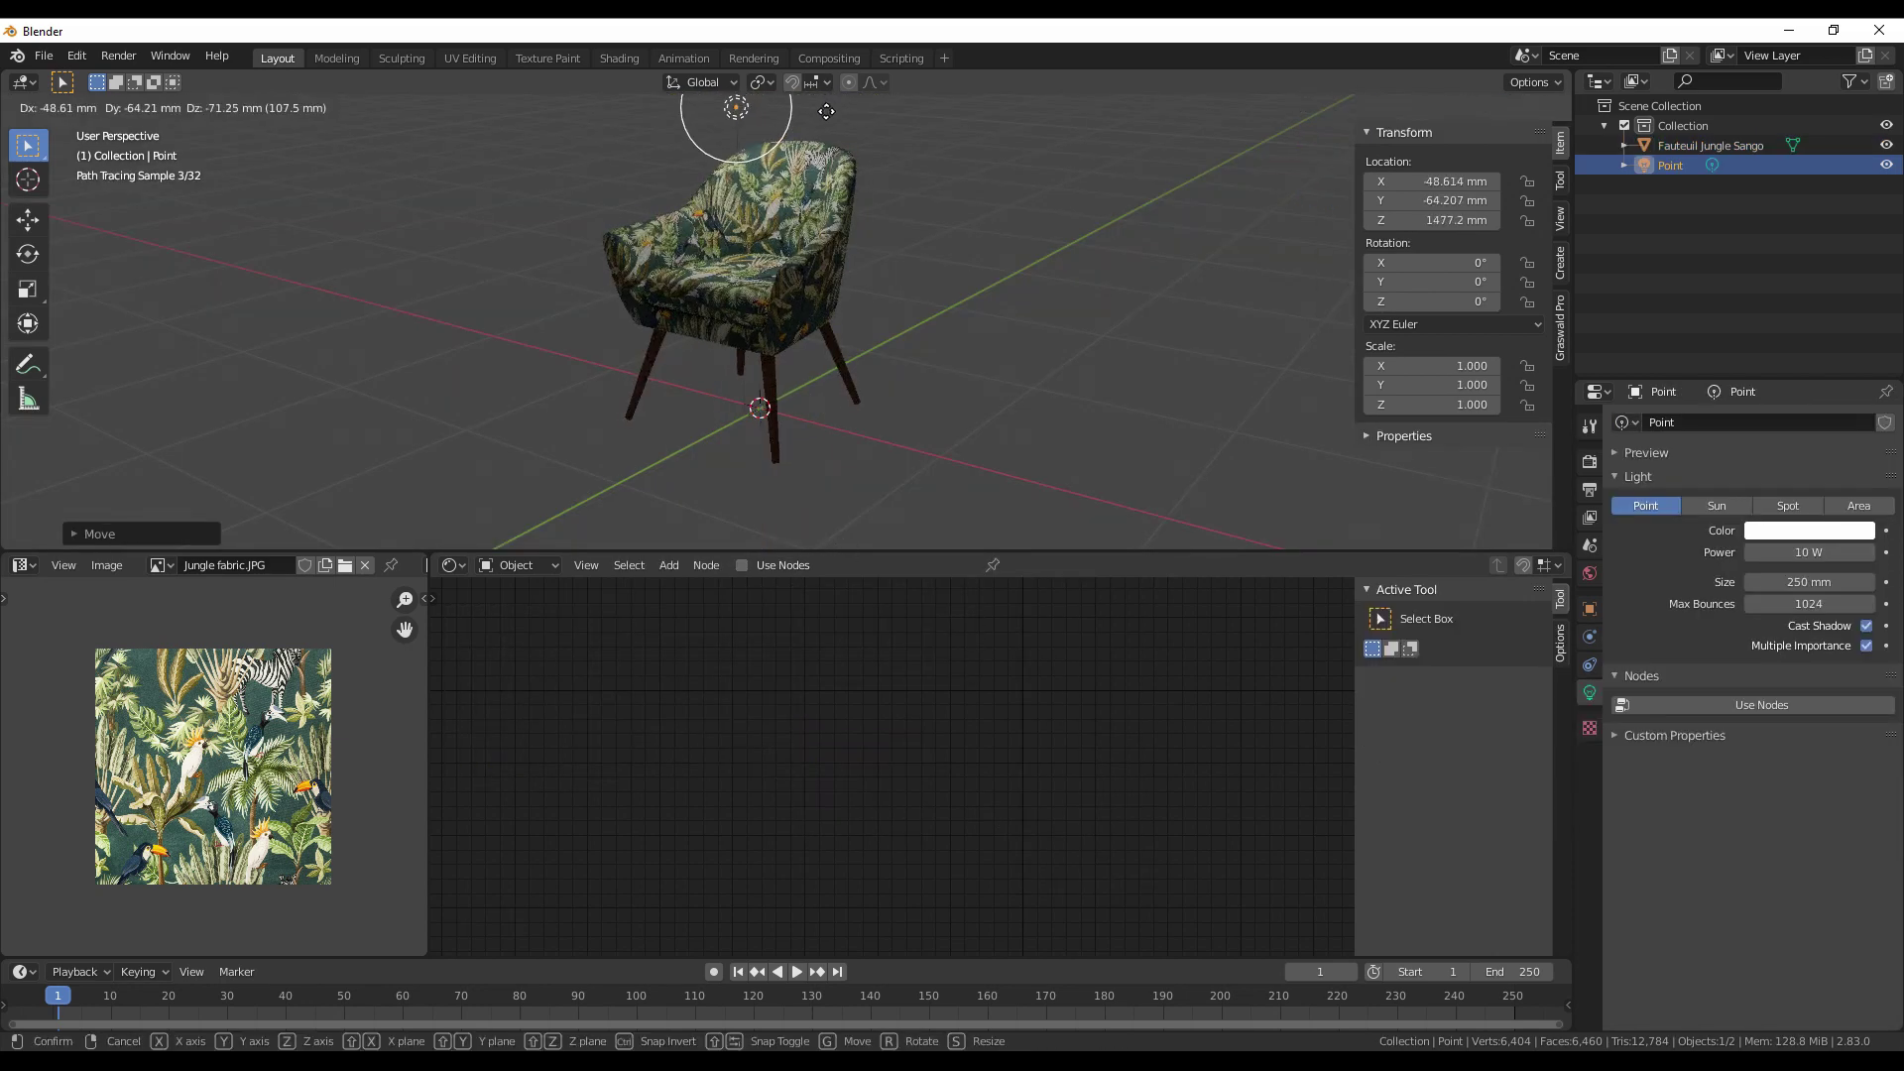
drag(890, 169, 904, 293)
key(g)
click(754, 165)
scroll(850, 264, up, 3)
scroll(807, 277, down, 3)
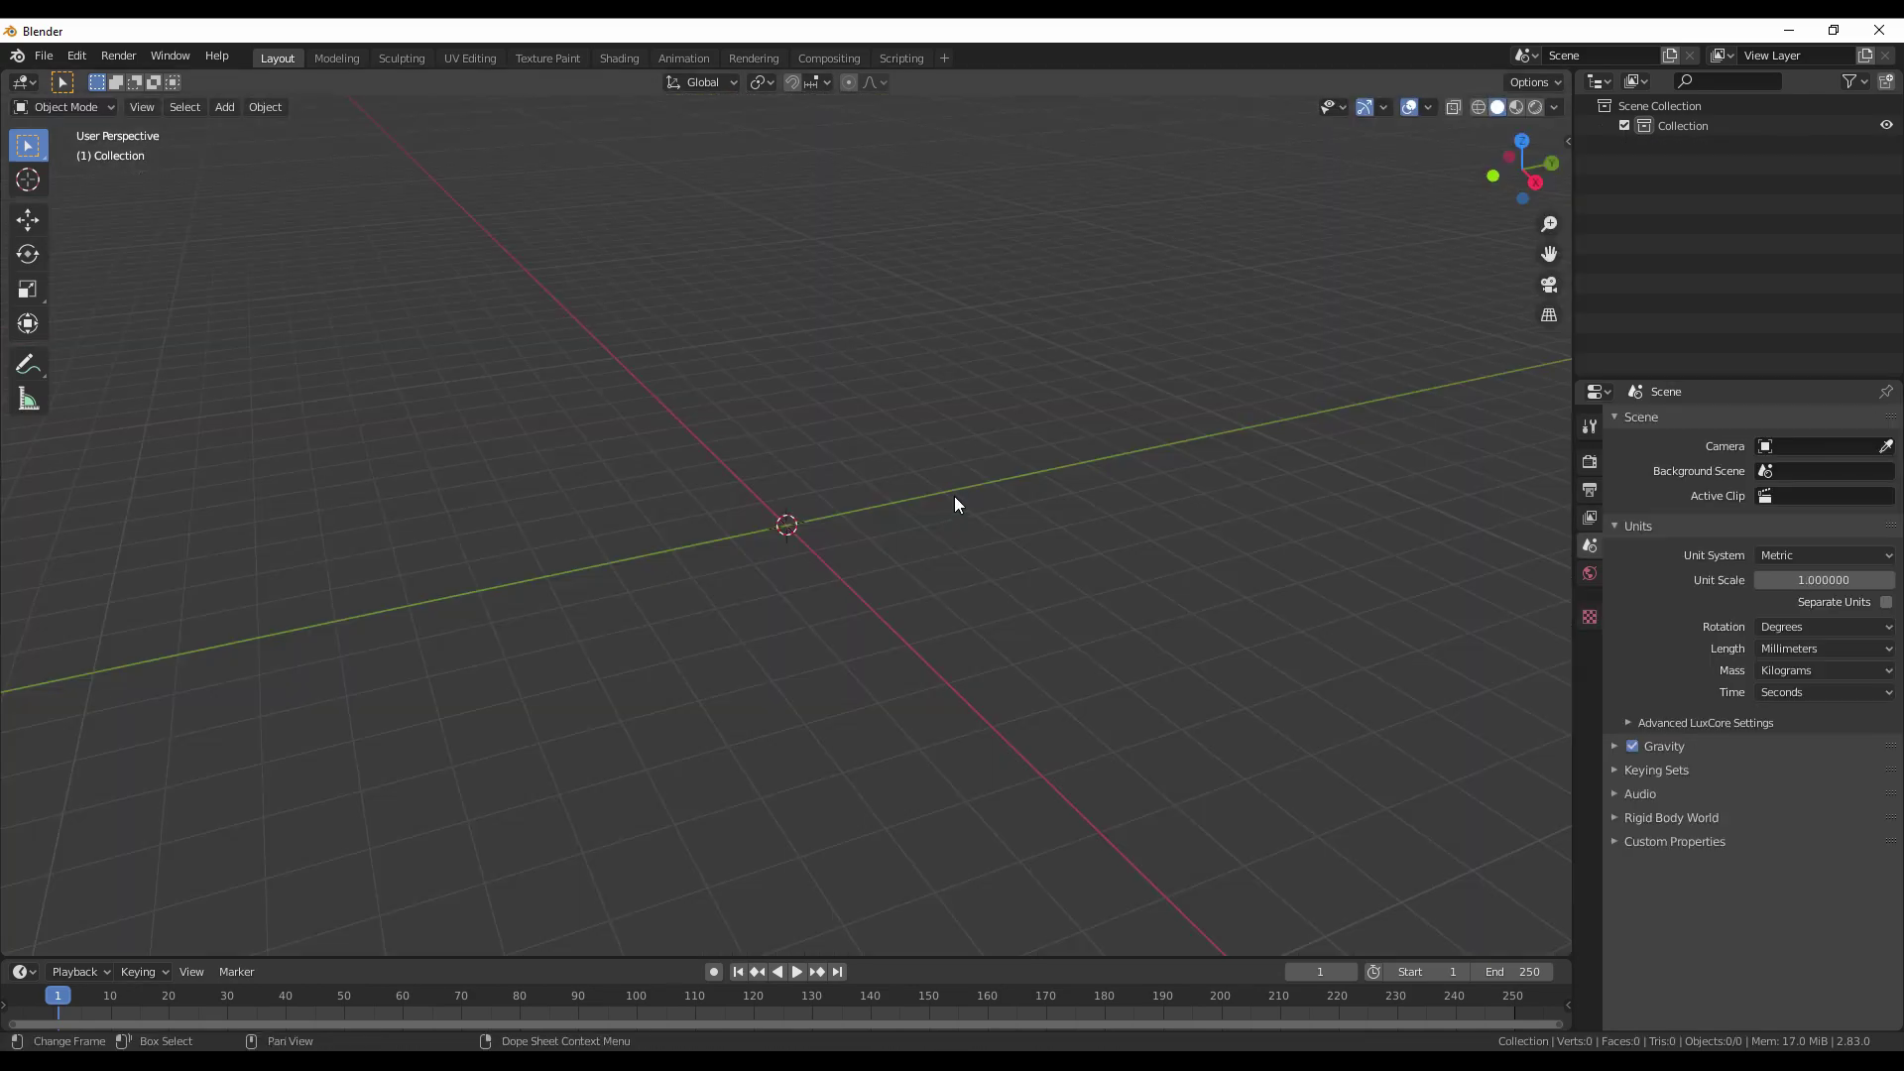
Import the potted plant model into the empty scene and display it in Material Preview shading.
click(896, 549)
scroll(824, 444, up, 5)
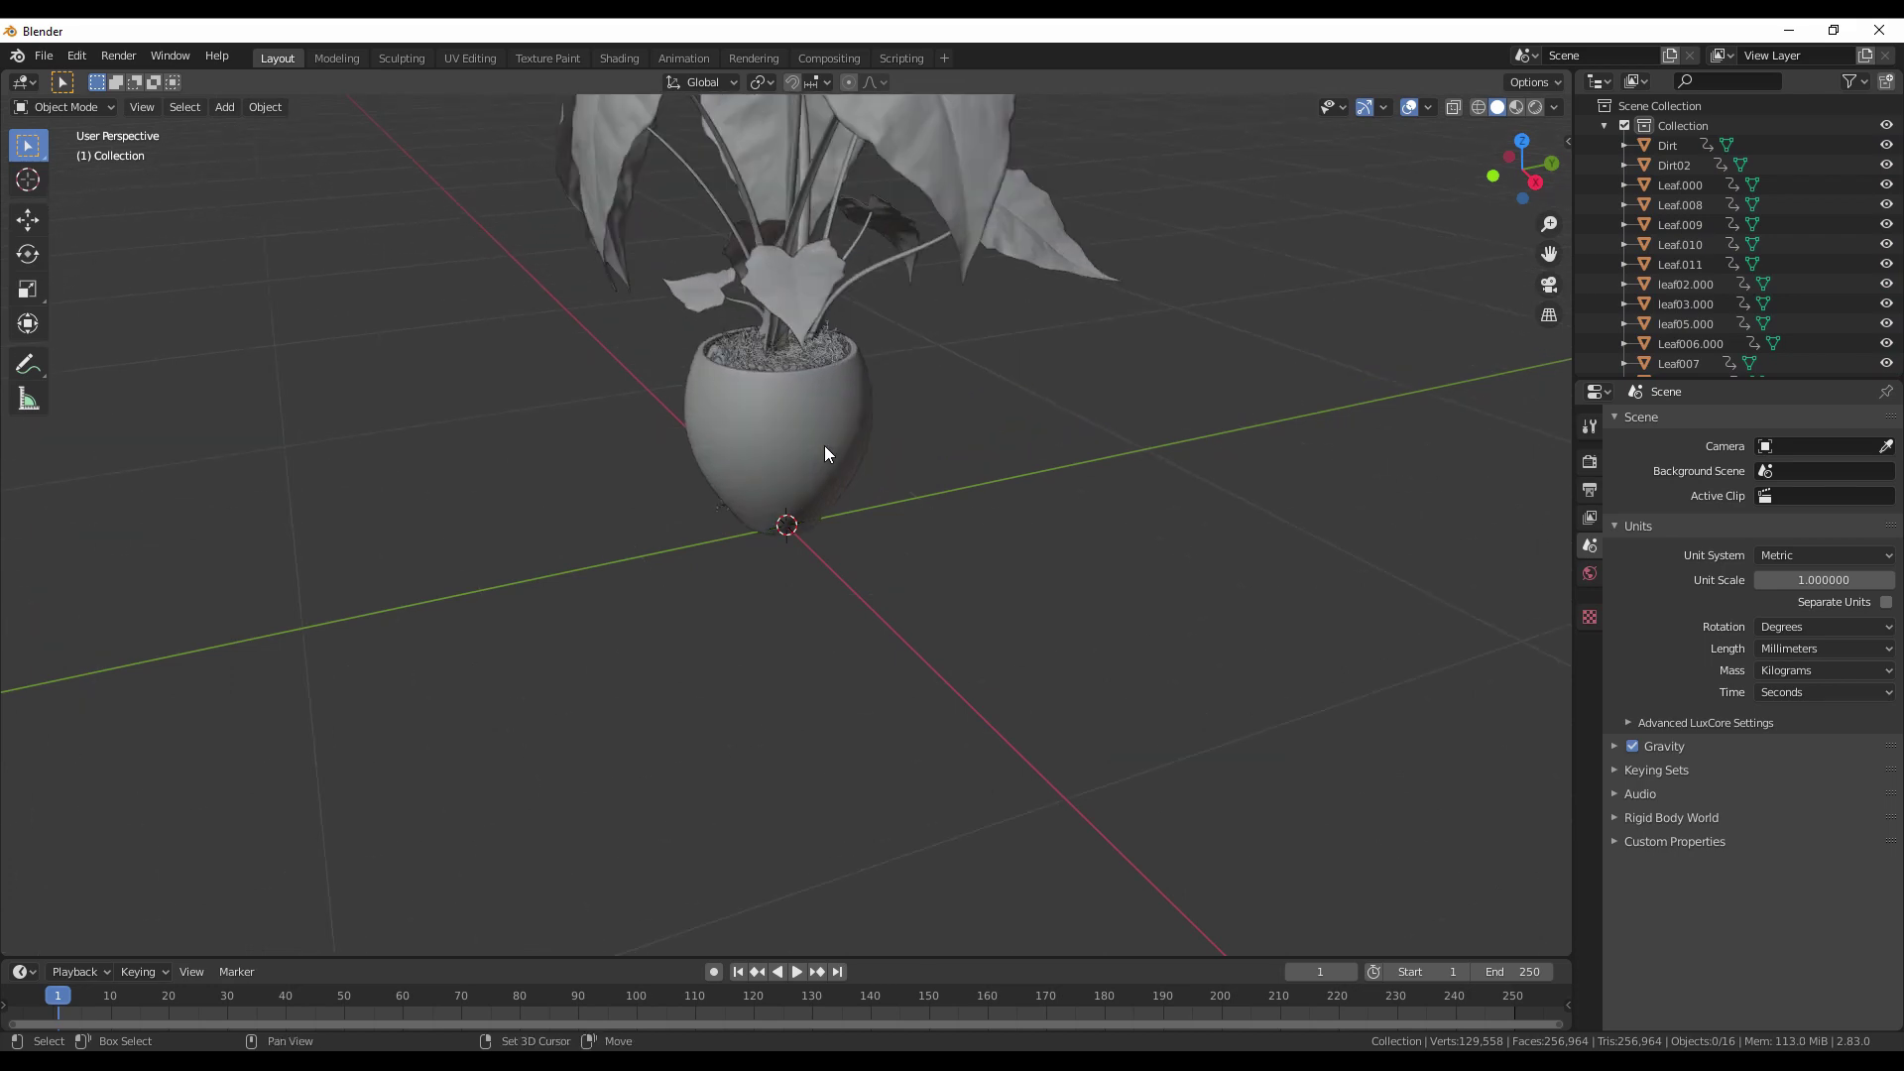
mouse_move(824, 445)
mouse_down()
mouse_move(827, 665)
mouse_move(1035, 643)
mouse_move(932, 652)
mouse_up()
key(z)
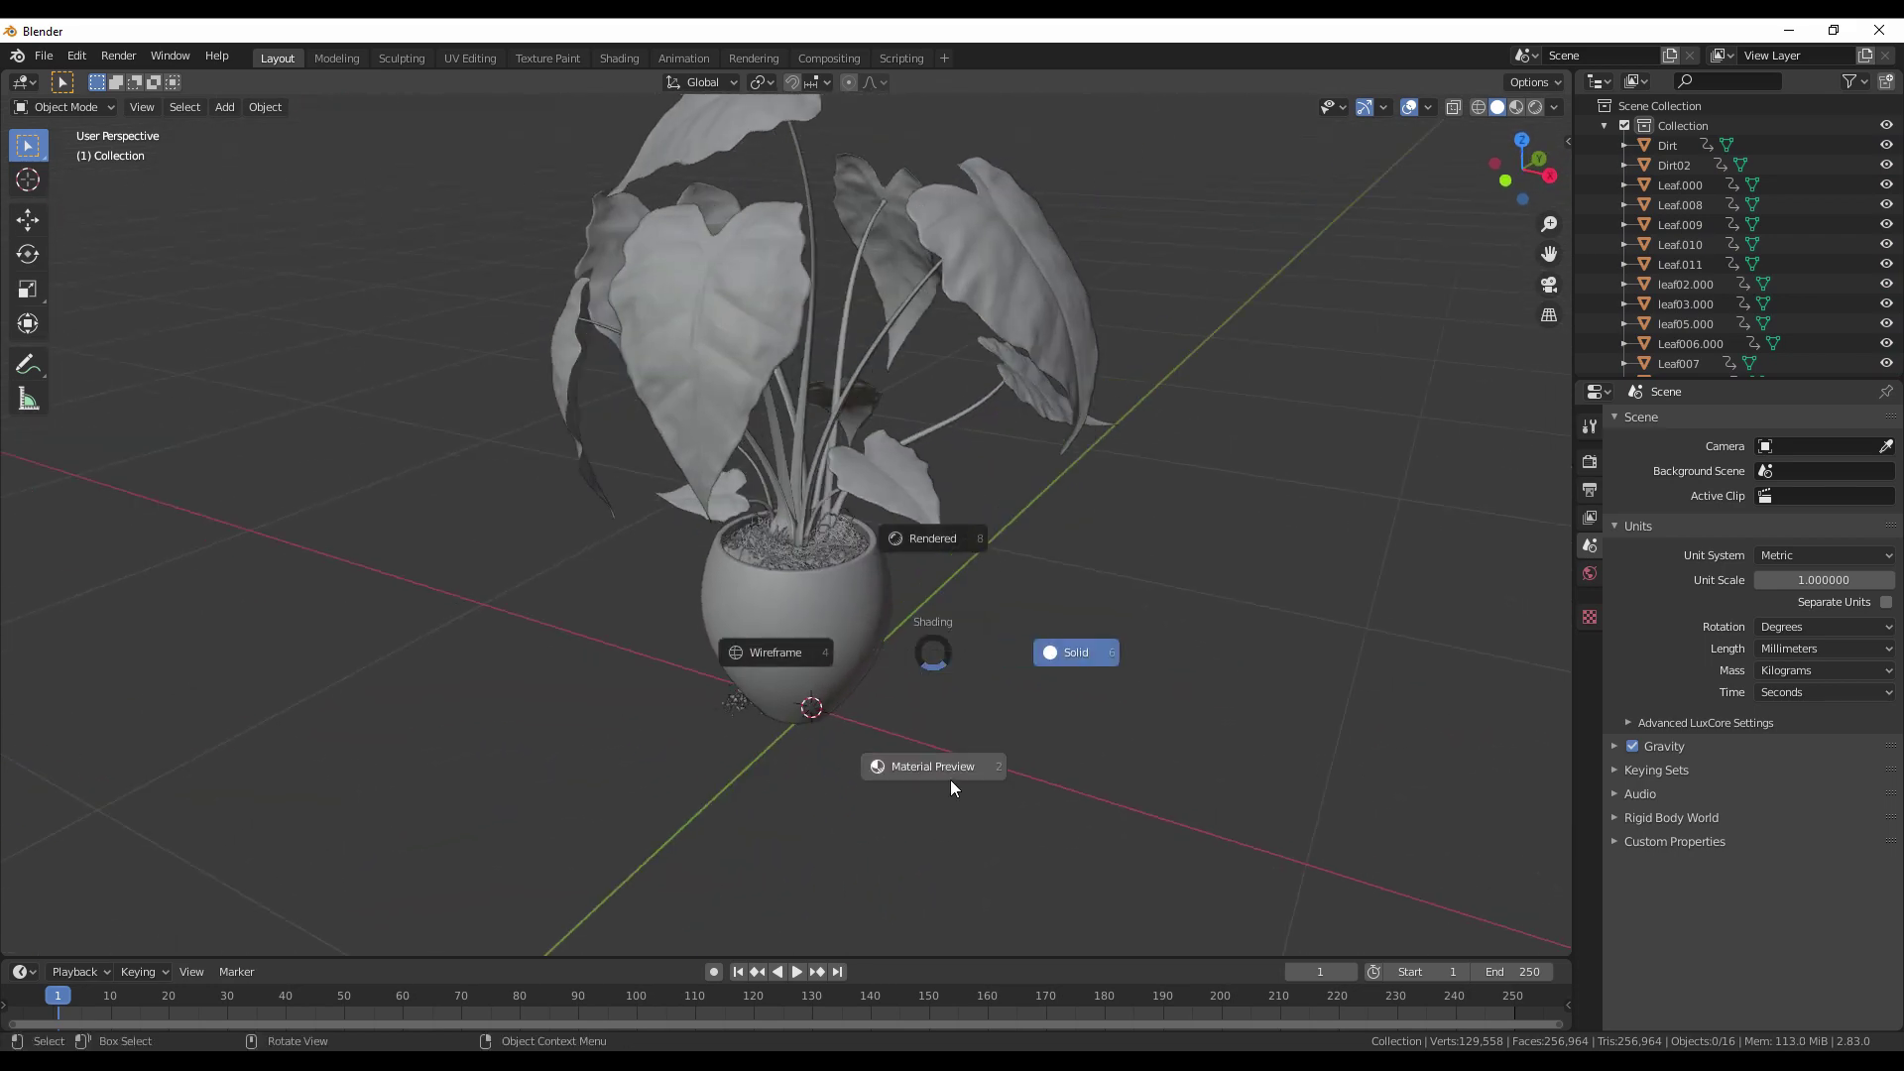
click(914, 671)
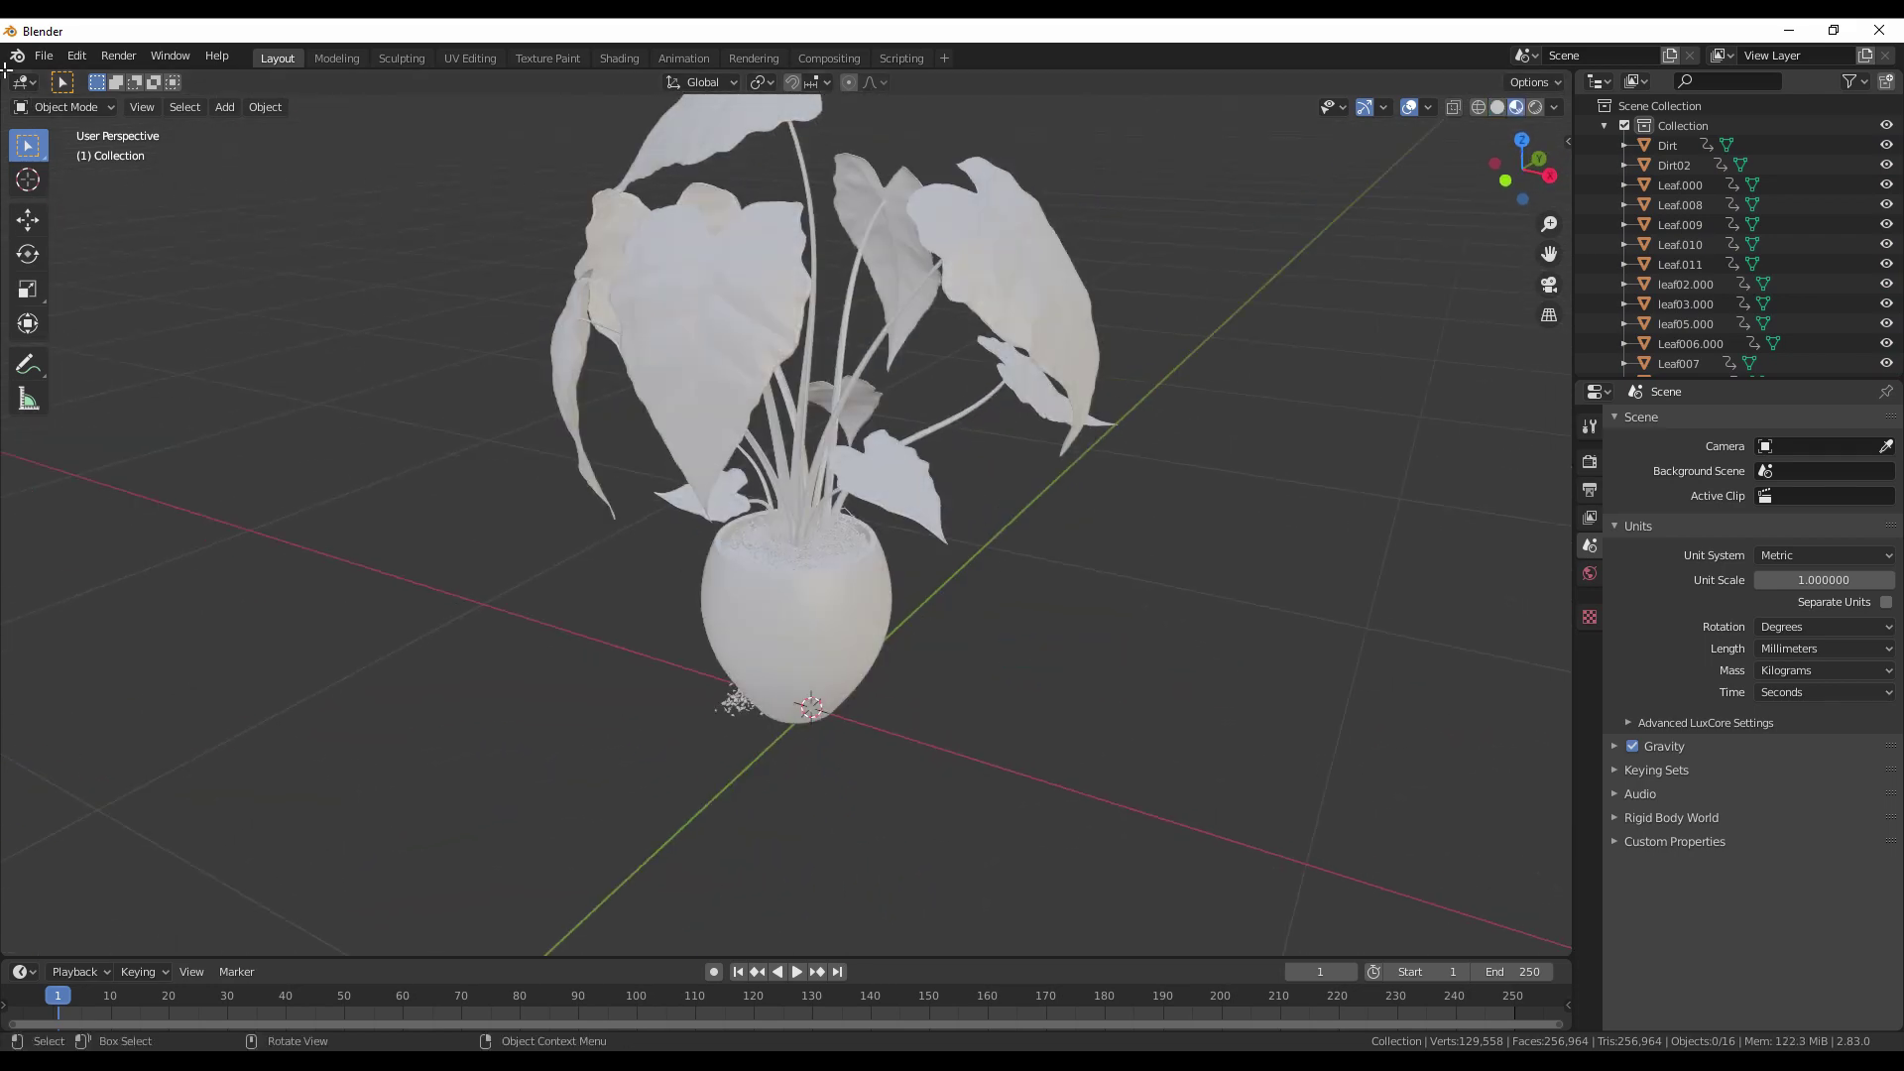
Split the 3D viewport vertically and turn the new area into a Shader Editor.
drag(4, 72, 662, 128)
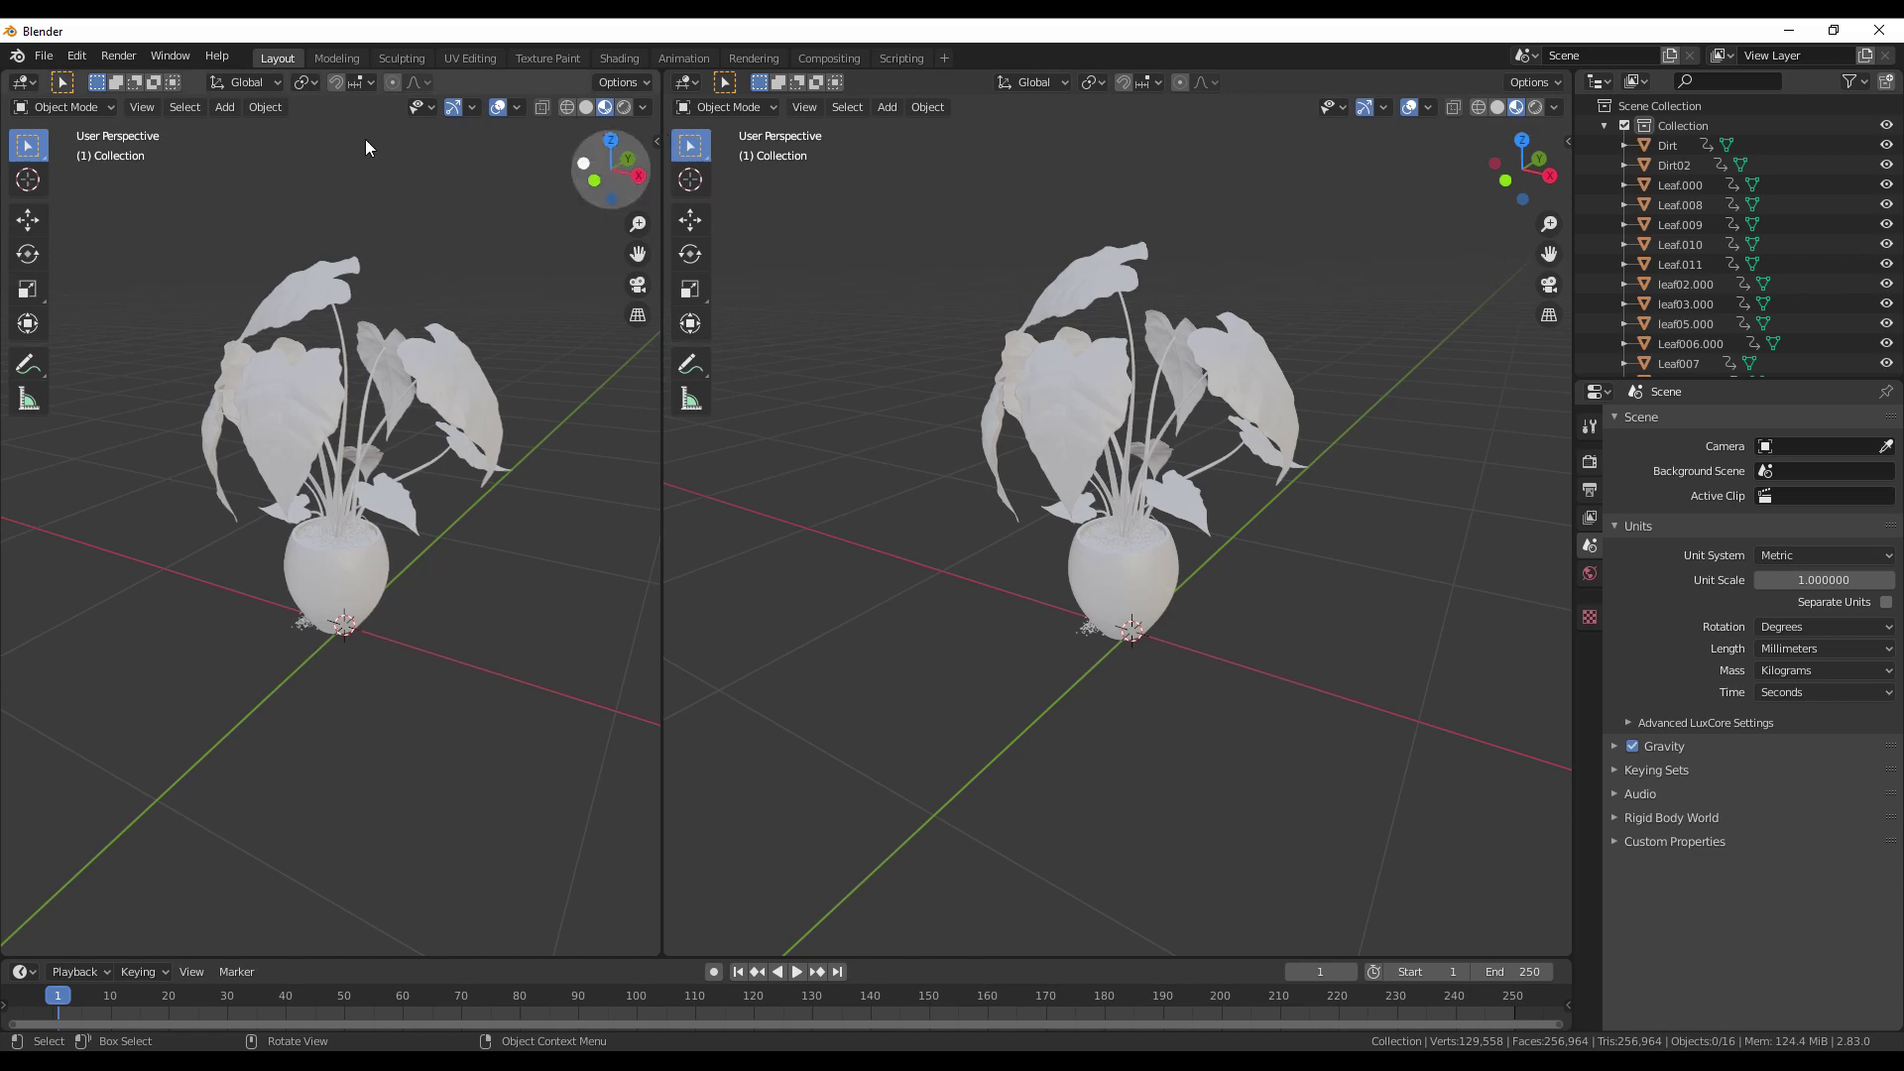
click(30, 106)
click(23, 81)
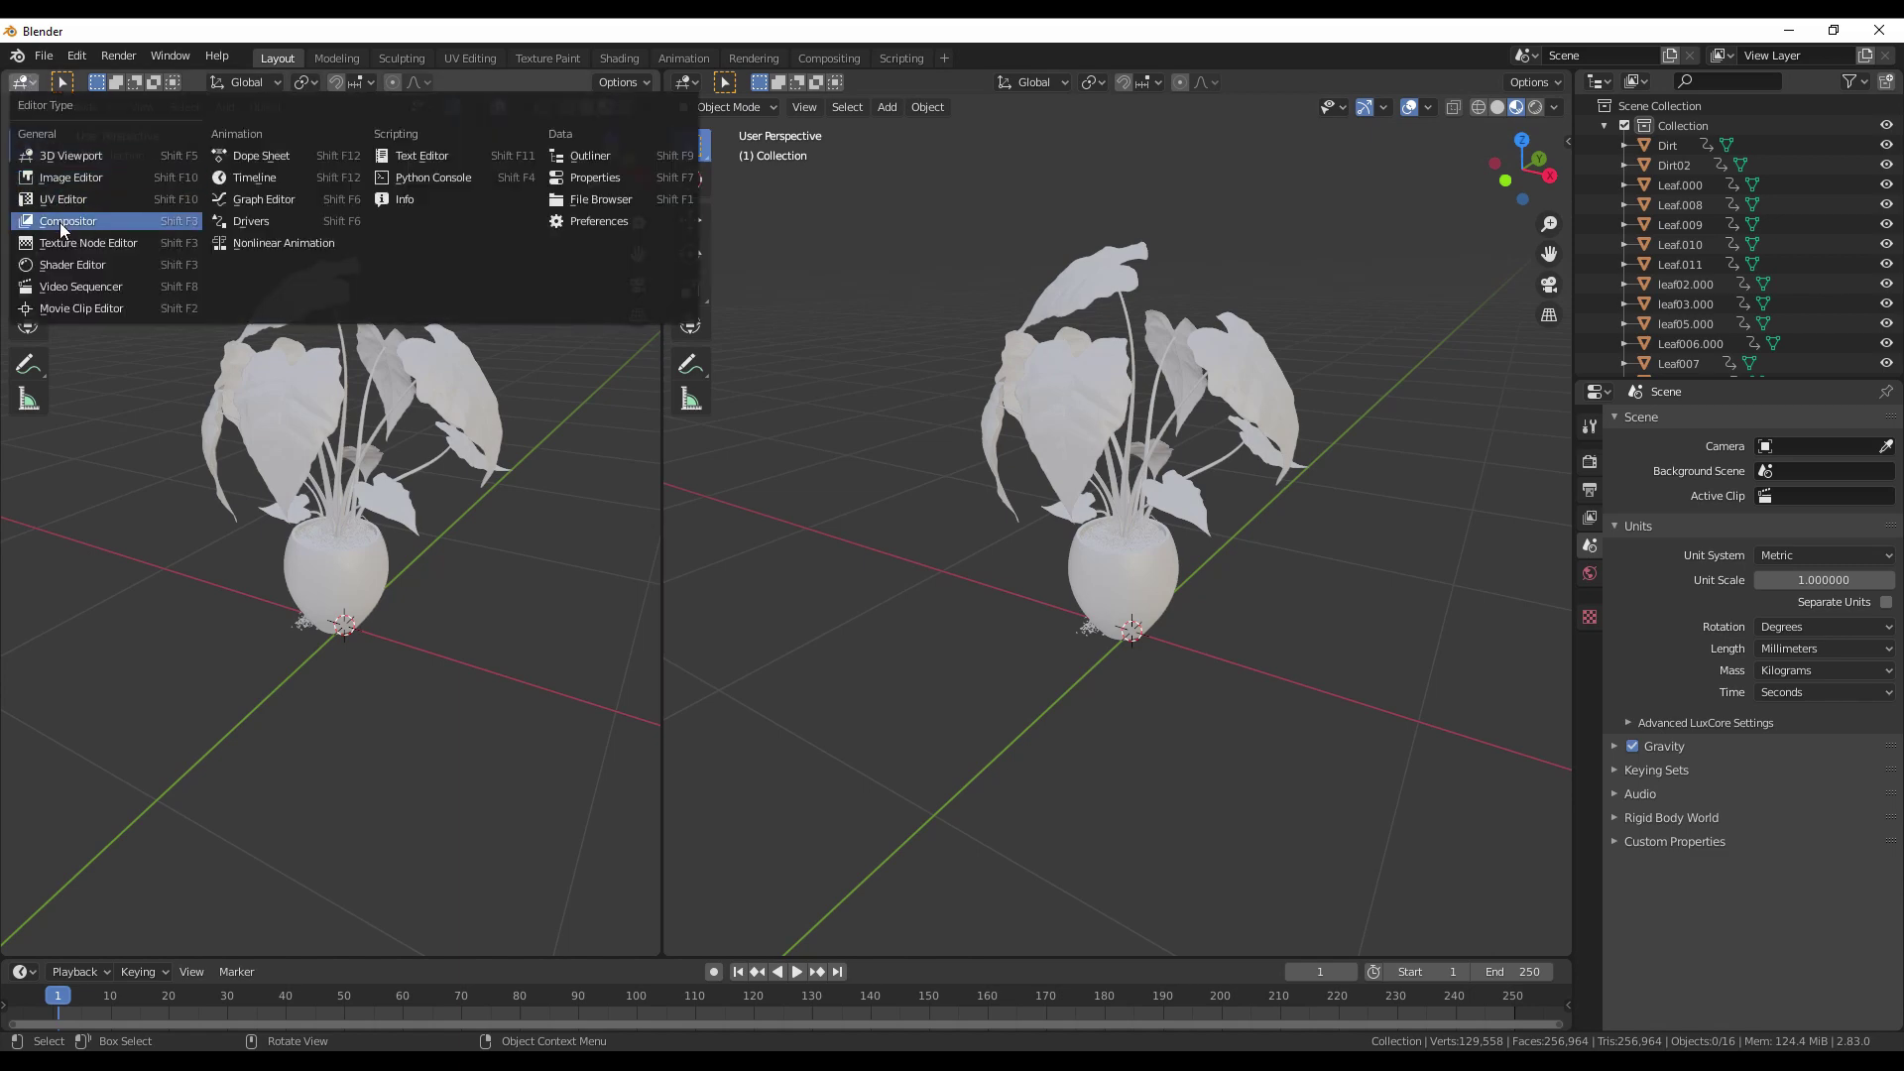
click(68, 264)
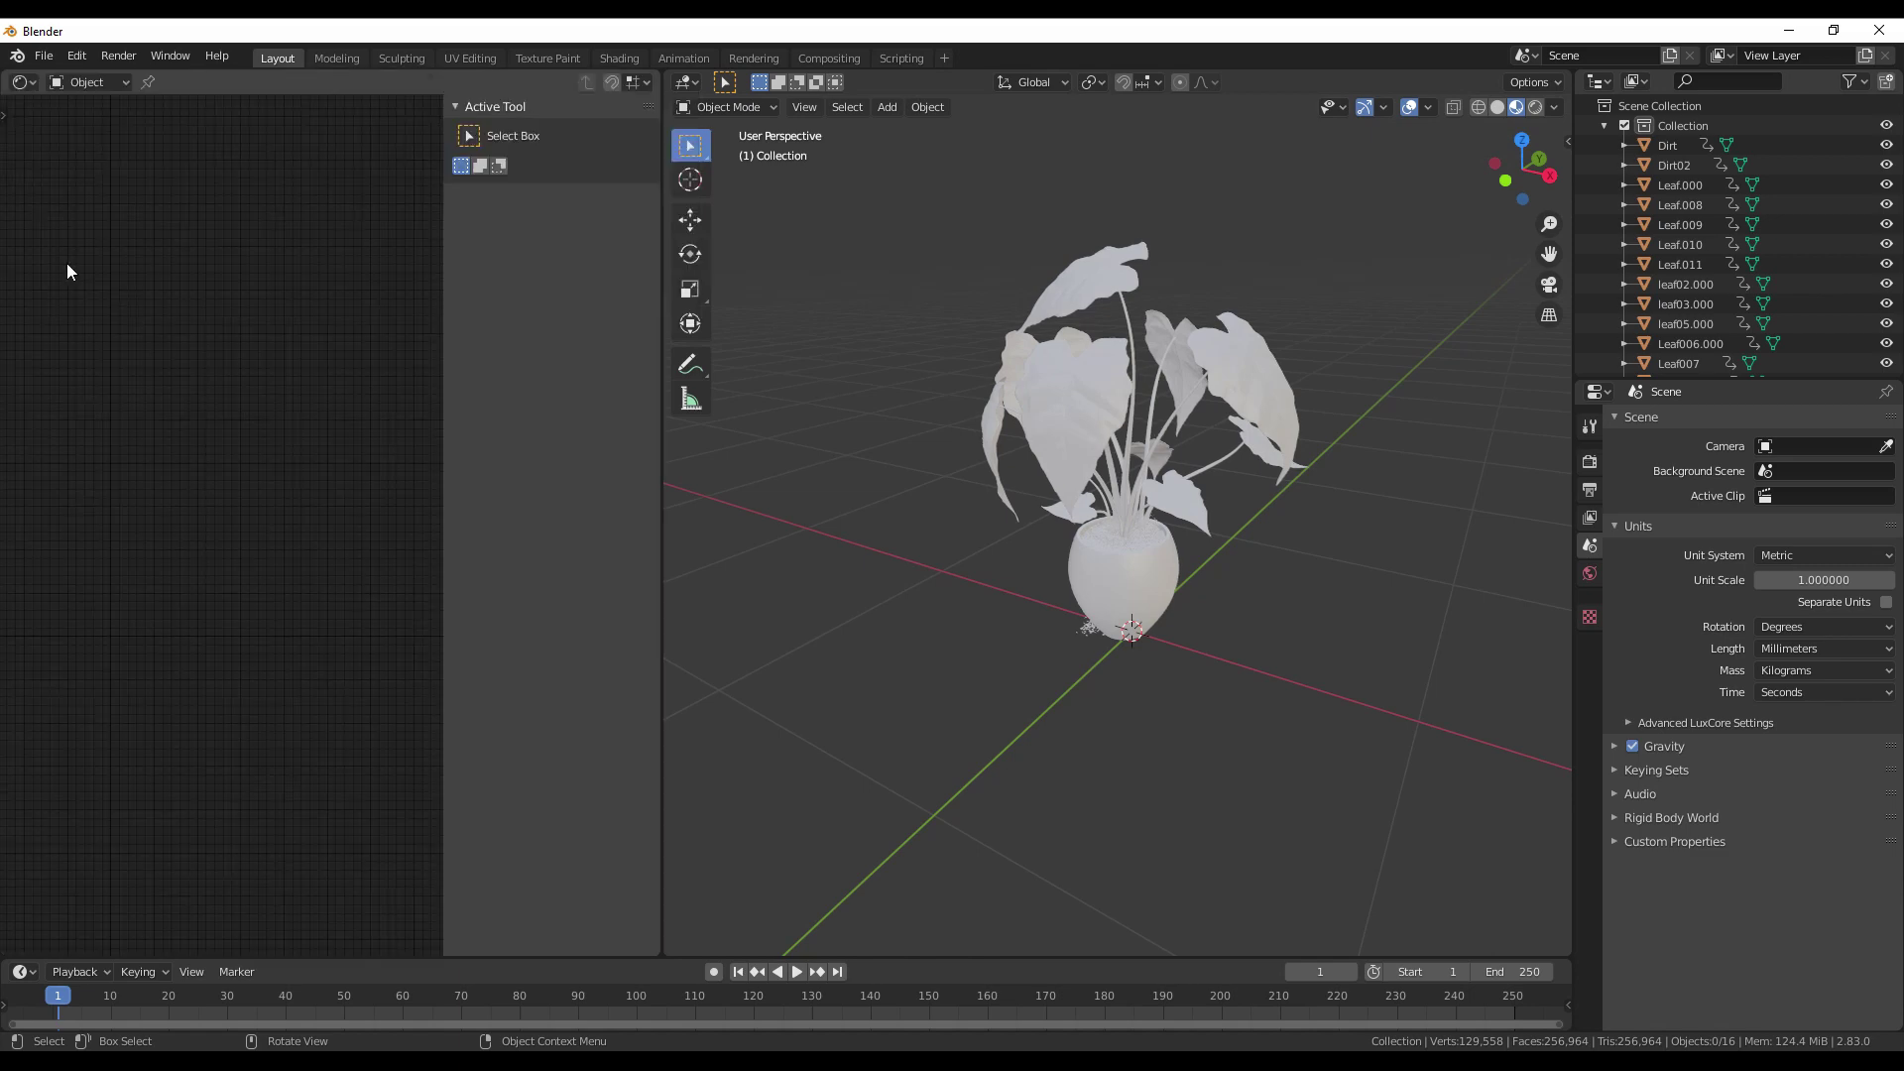
Select the large front leaf, Leaf.000, and show its leaf material nodes with the Shader Editor sidebar hidden.
click(1063, 422)
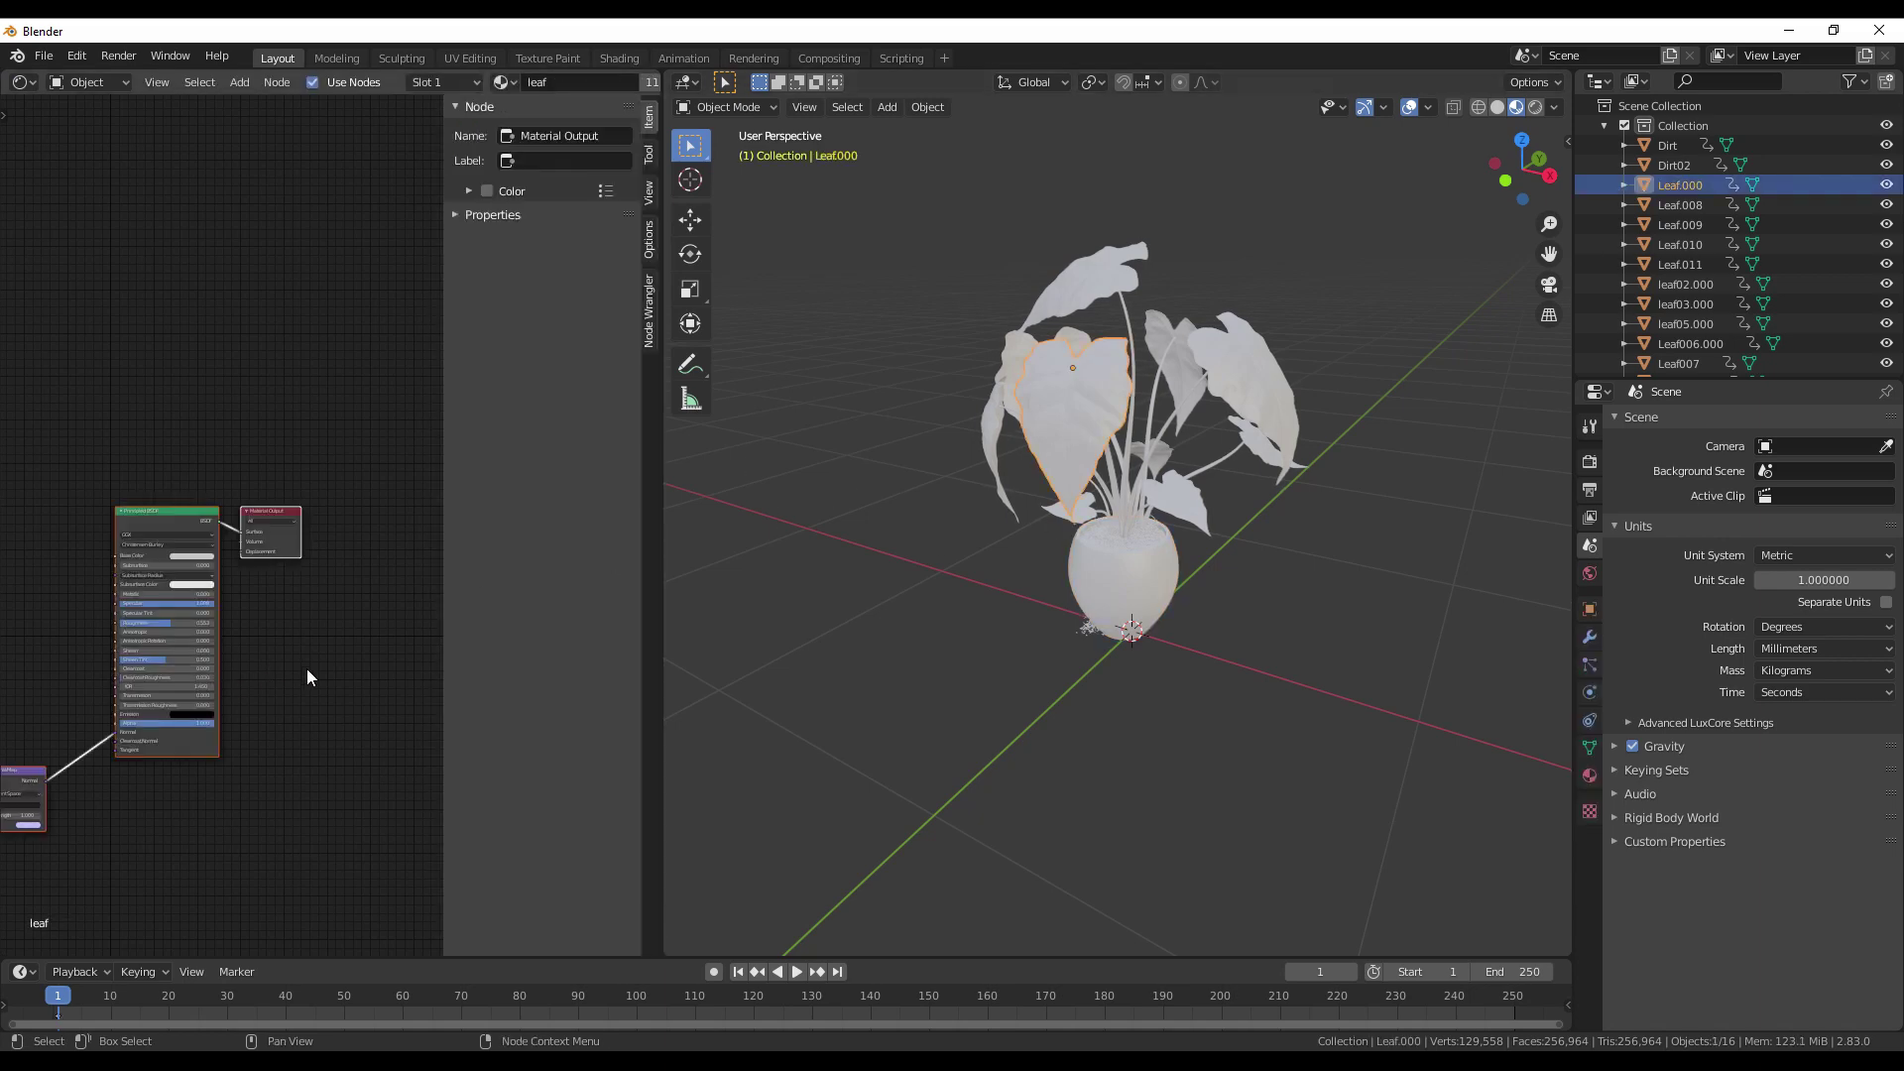
key(n)
scroll(178, 744, up, 2)
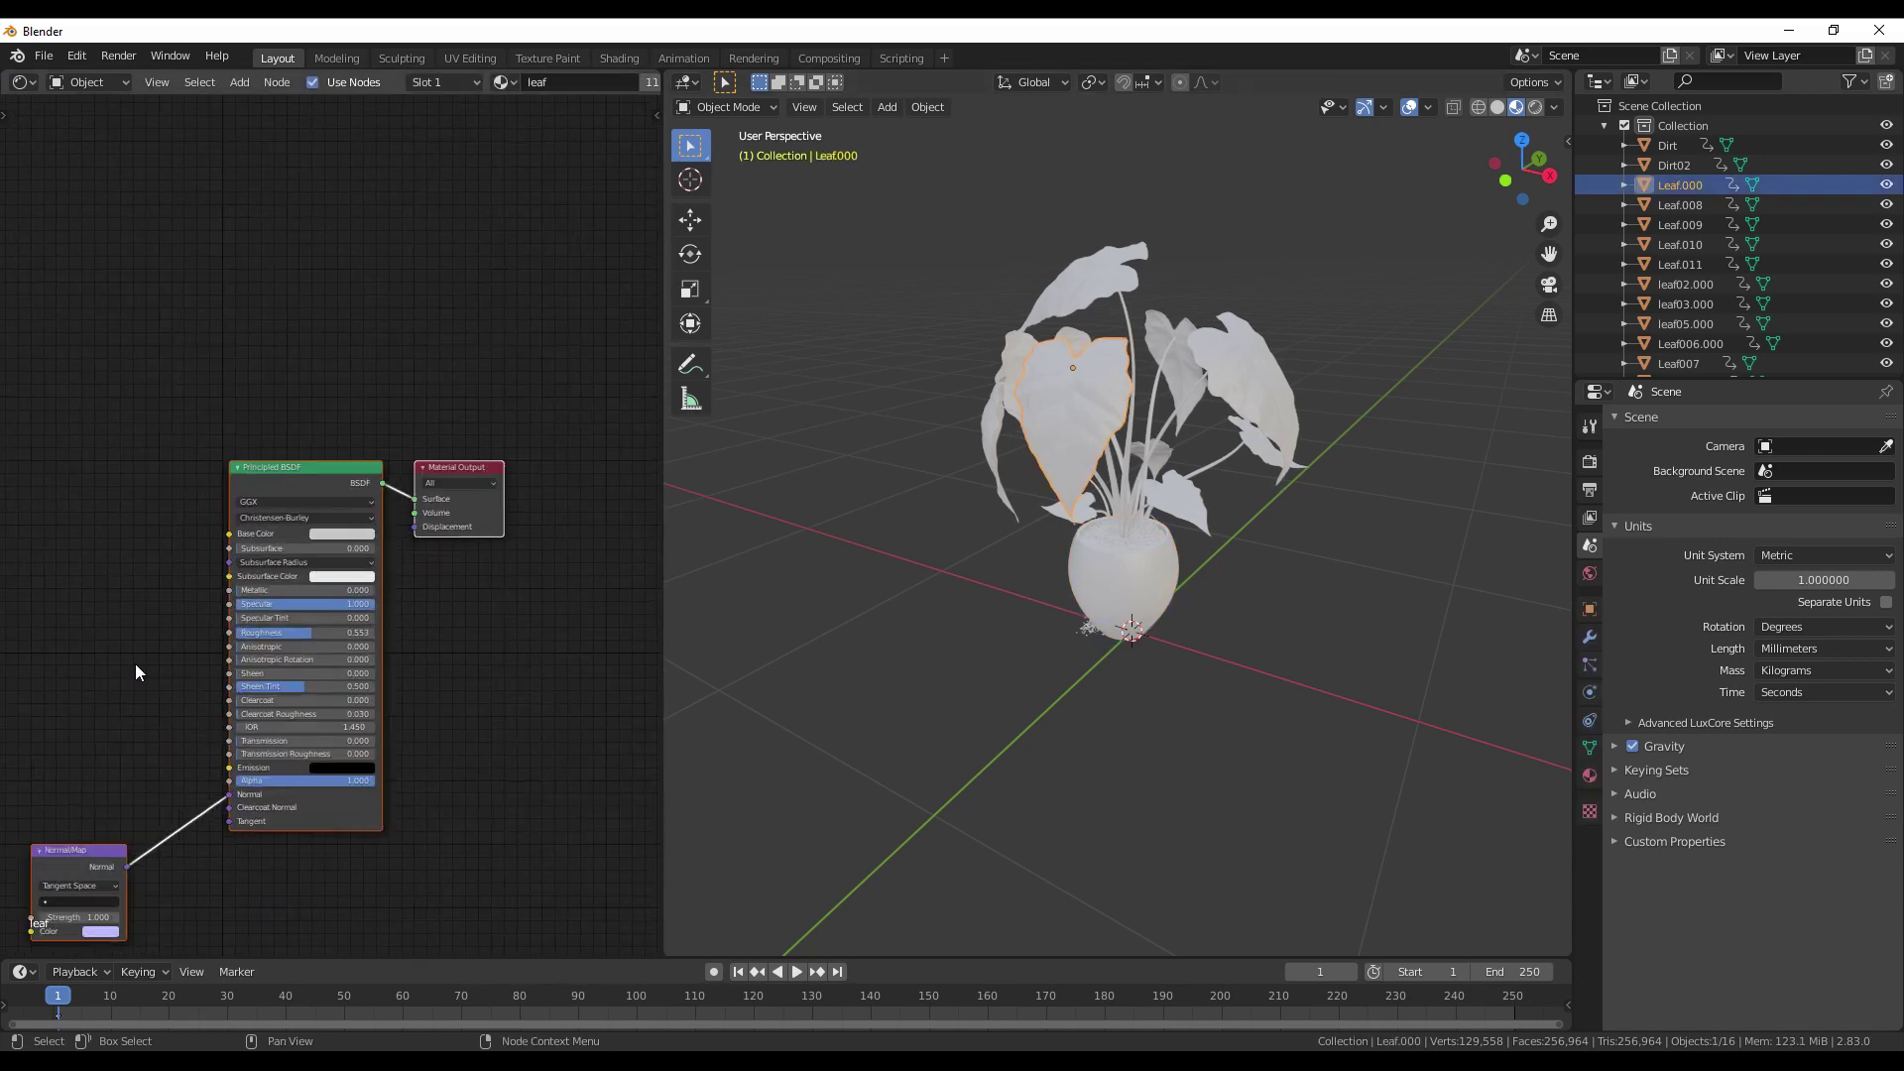
drag(136, 673, 228, 583)
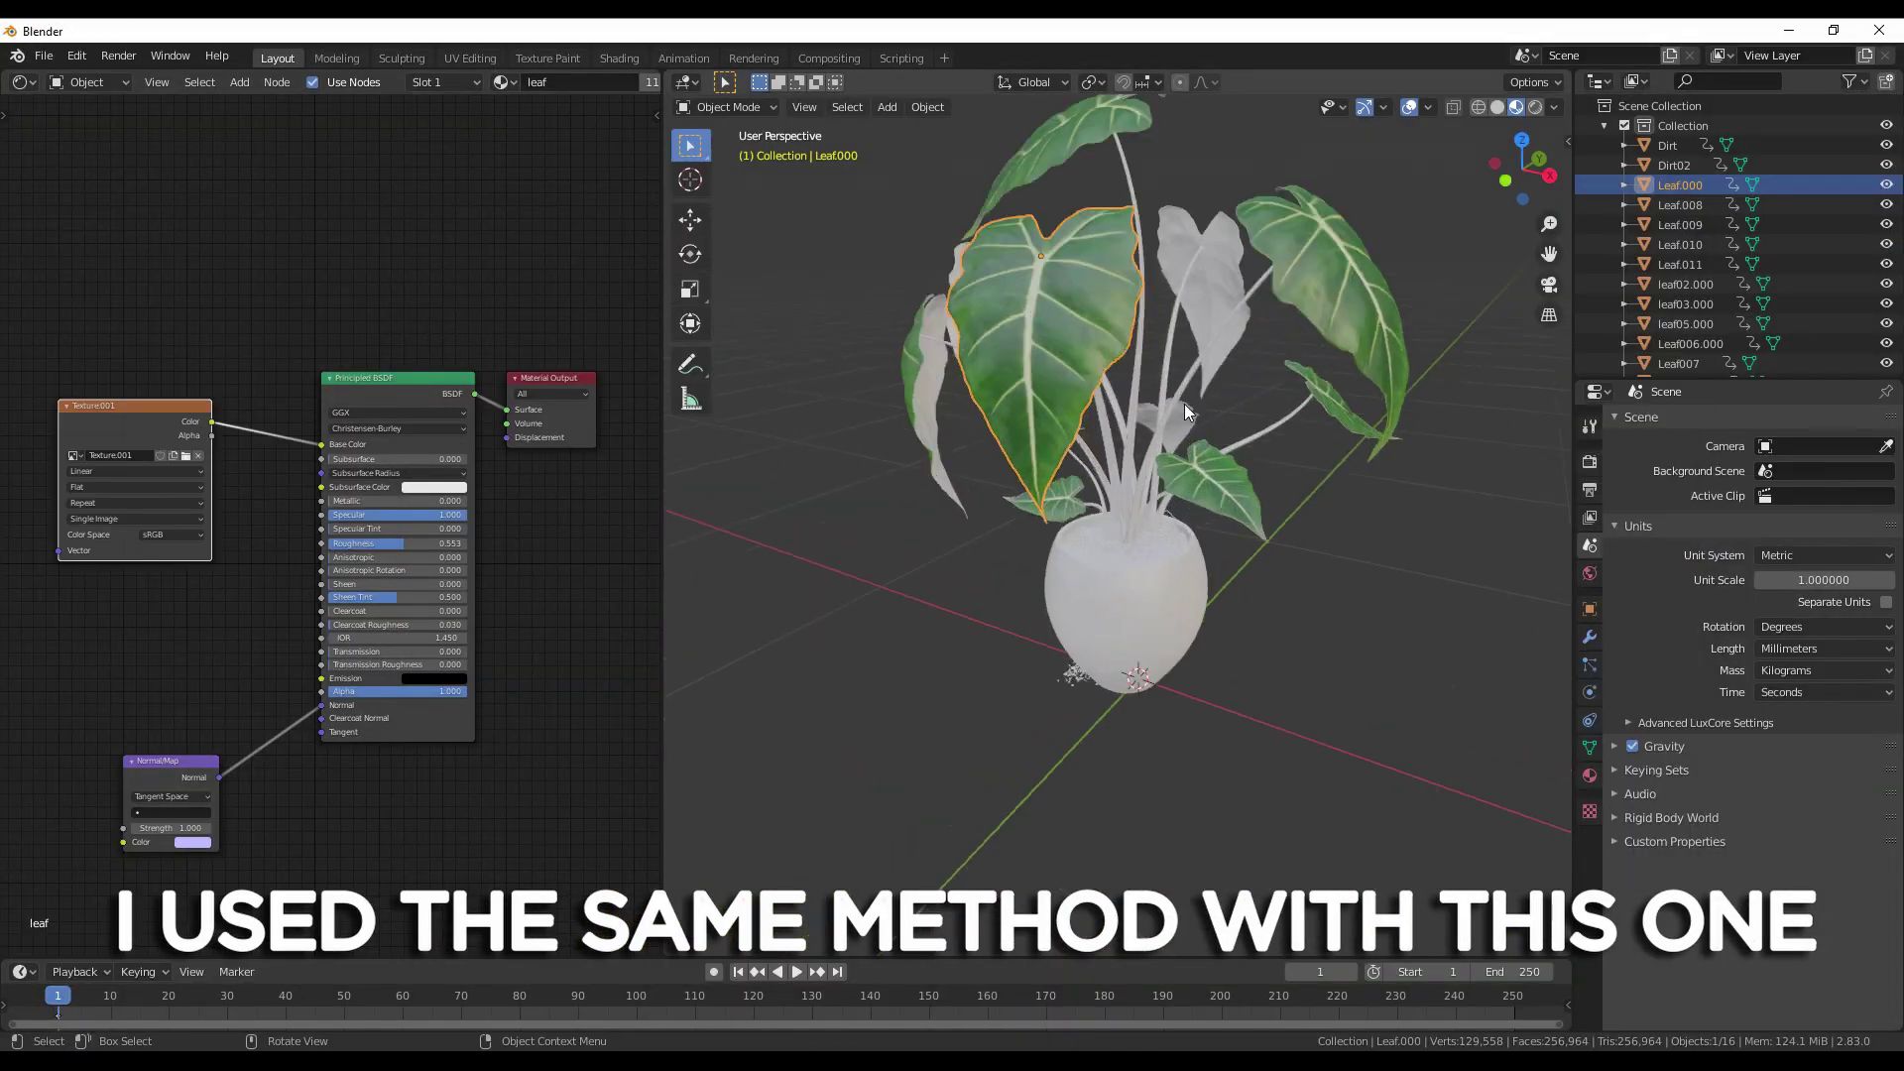
Connect an image texture to the Base Color of the large front leaf's leaf.001 material, and select the soil in the pot.
drag(1184, 402, 1109, 383)
scroll(1110, 383, up, 2)
click(1664, 446)
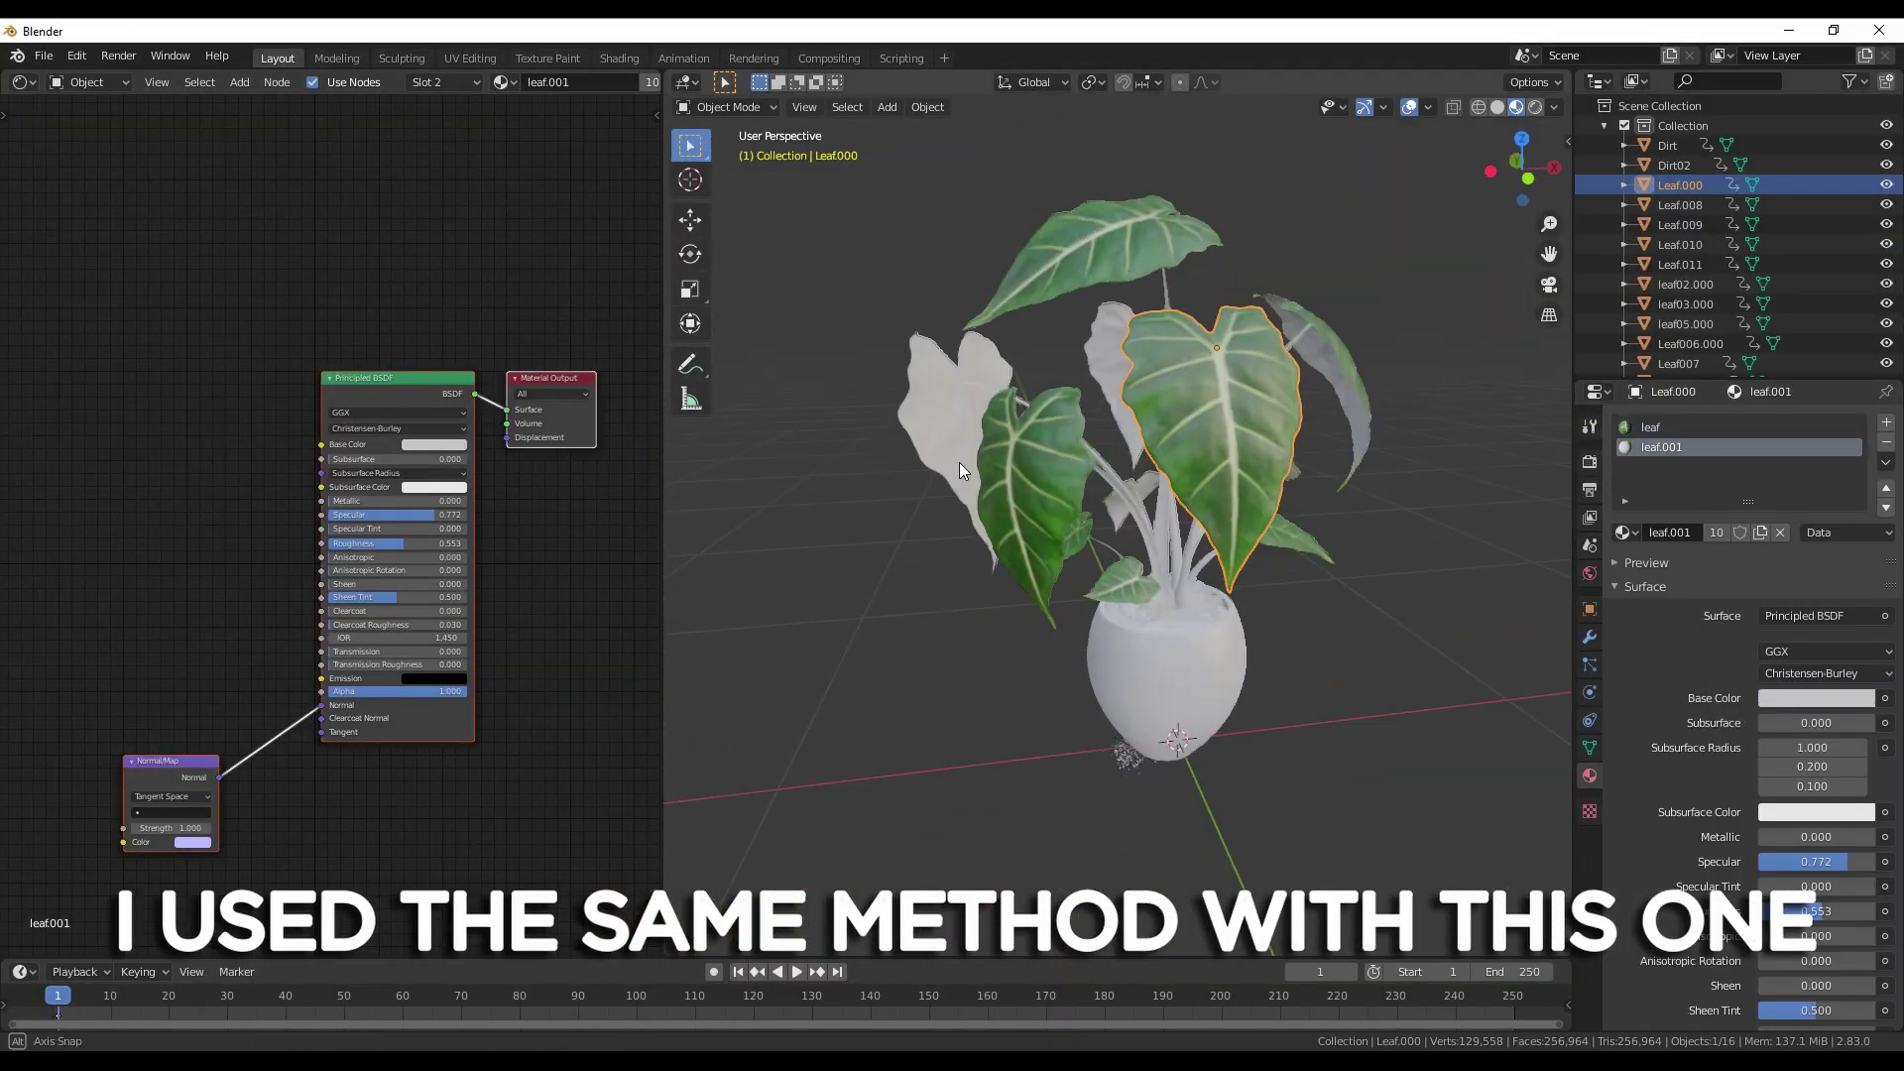
drag(252, 402, 330, 436)
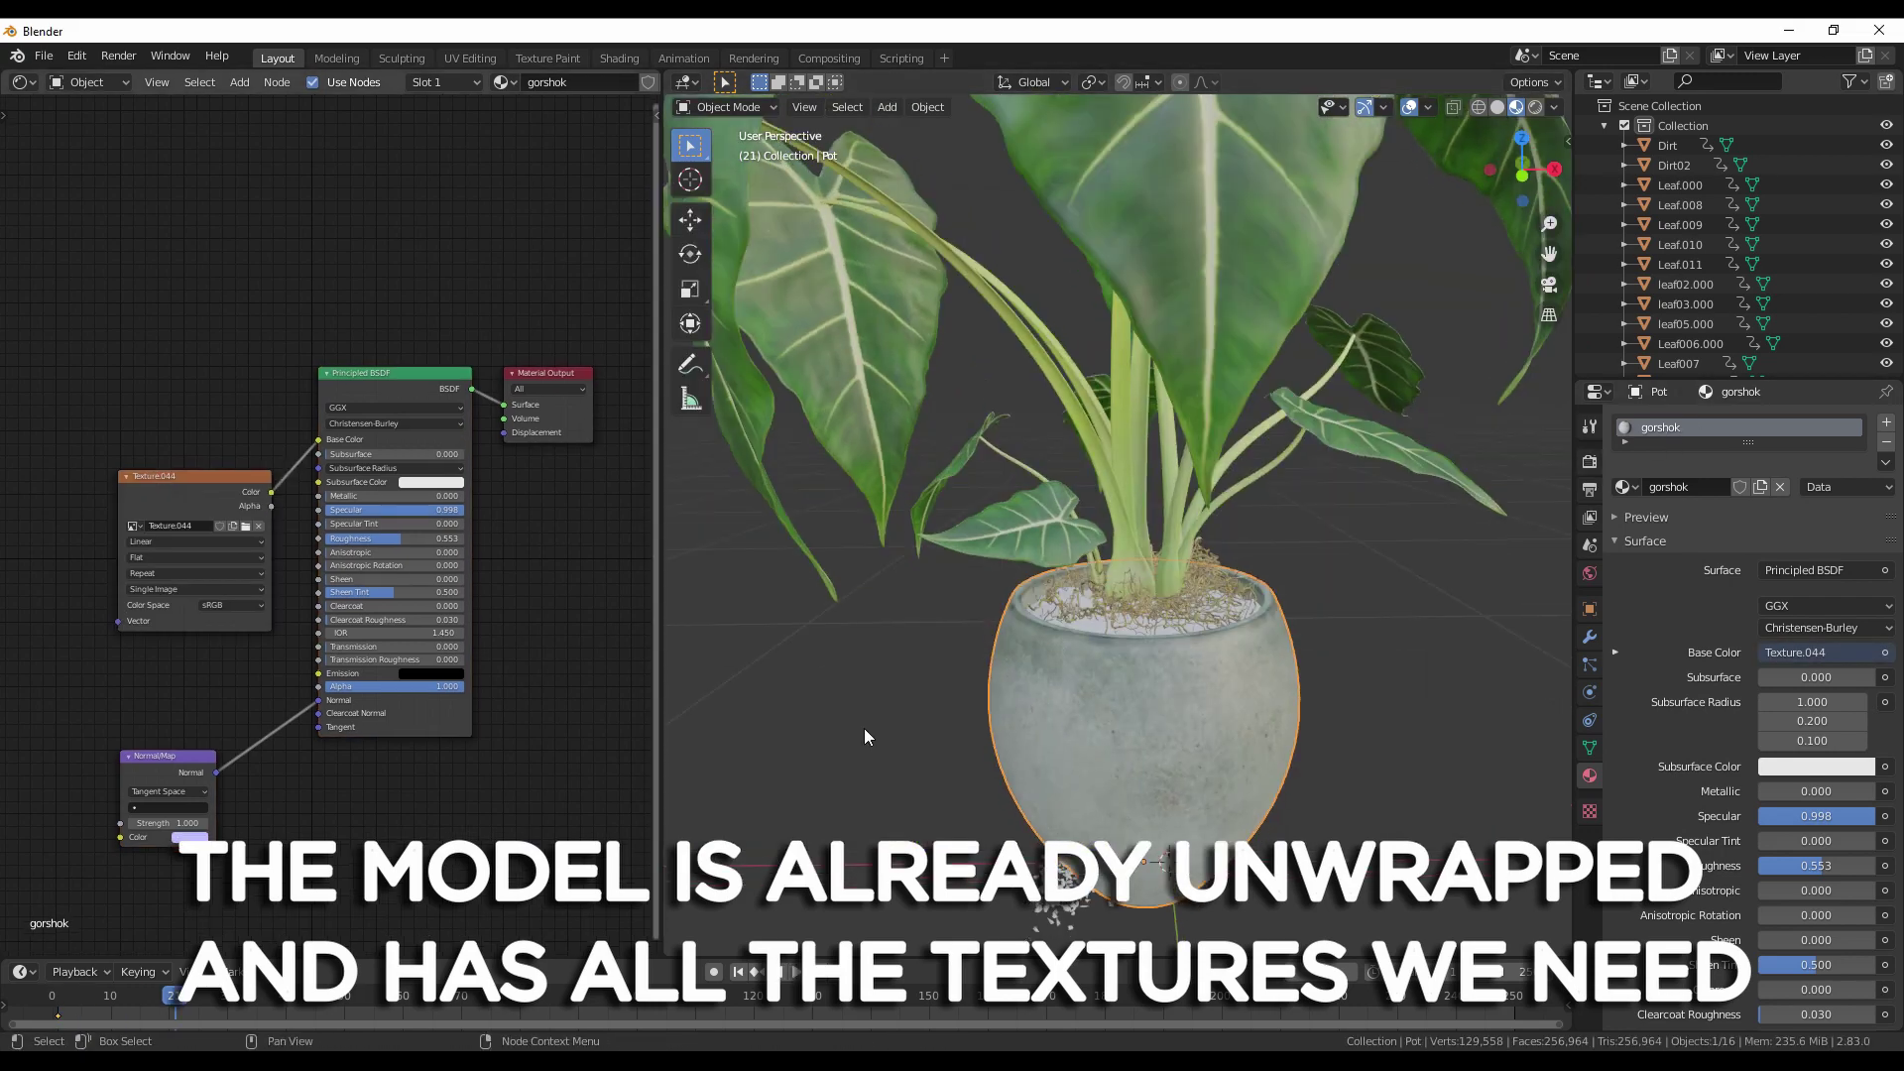
click(1140, 639)
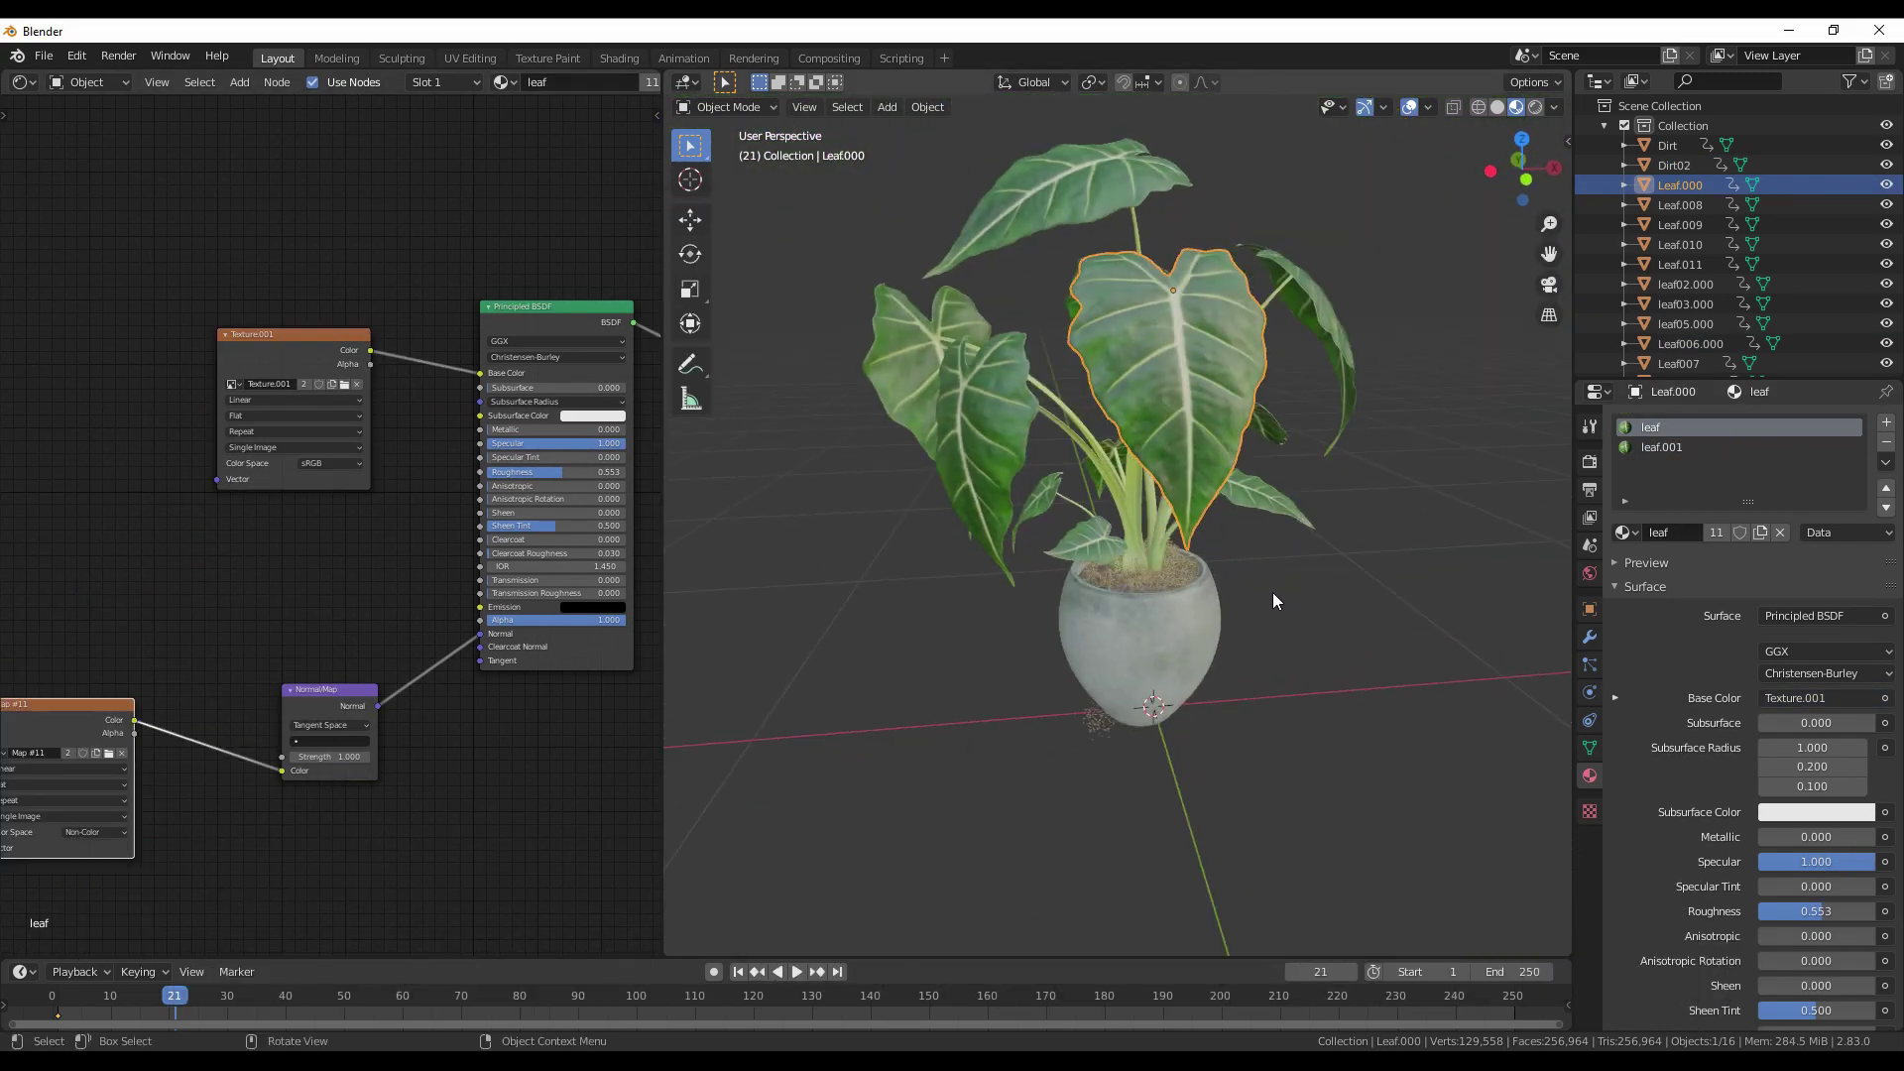
Deselect all objects and merge the Shader Editor area into the 3D viewport, with the whole potted plant in view.
drag(1272, 592, 1023, 501)
key(alt+a)
drag(663, 71, 519, 113)
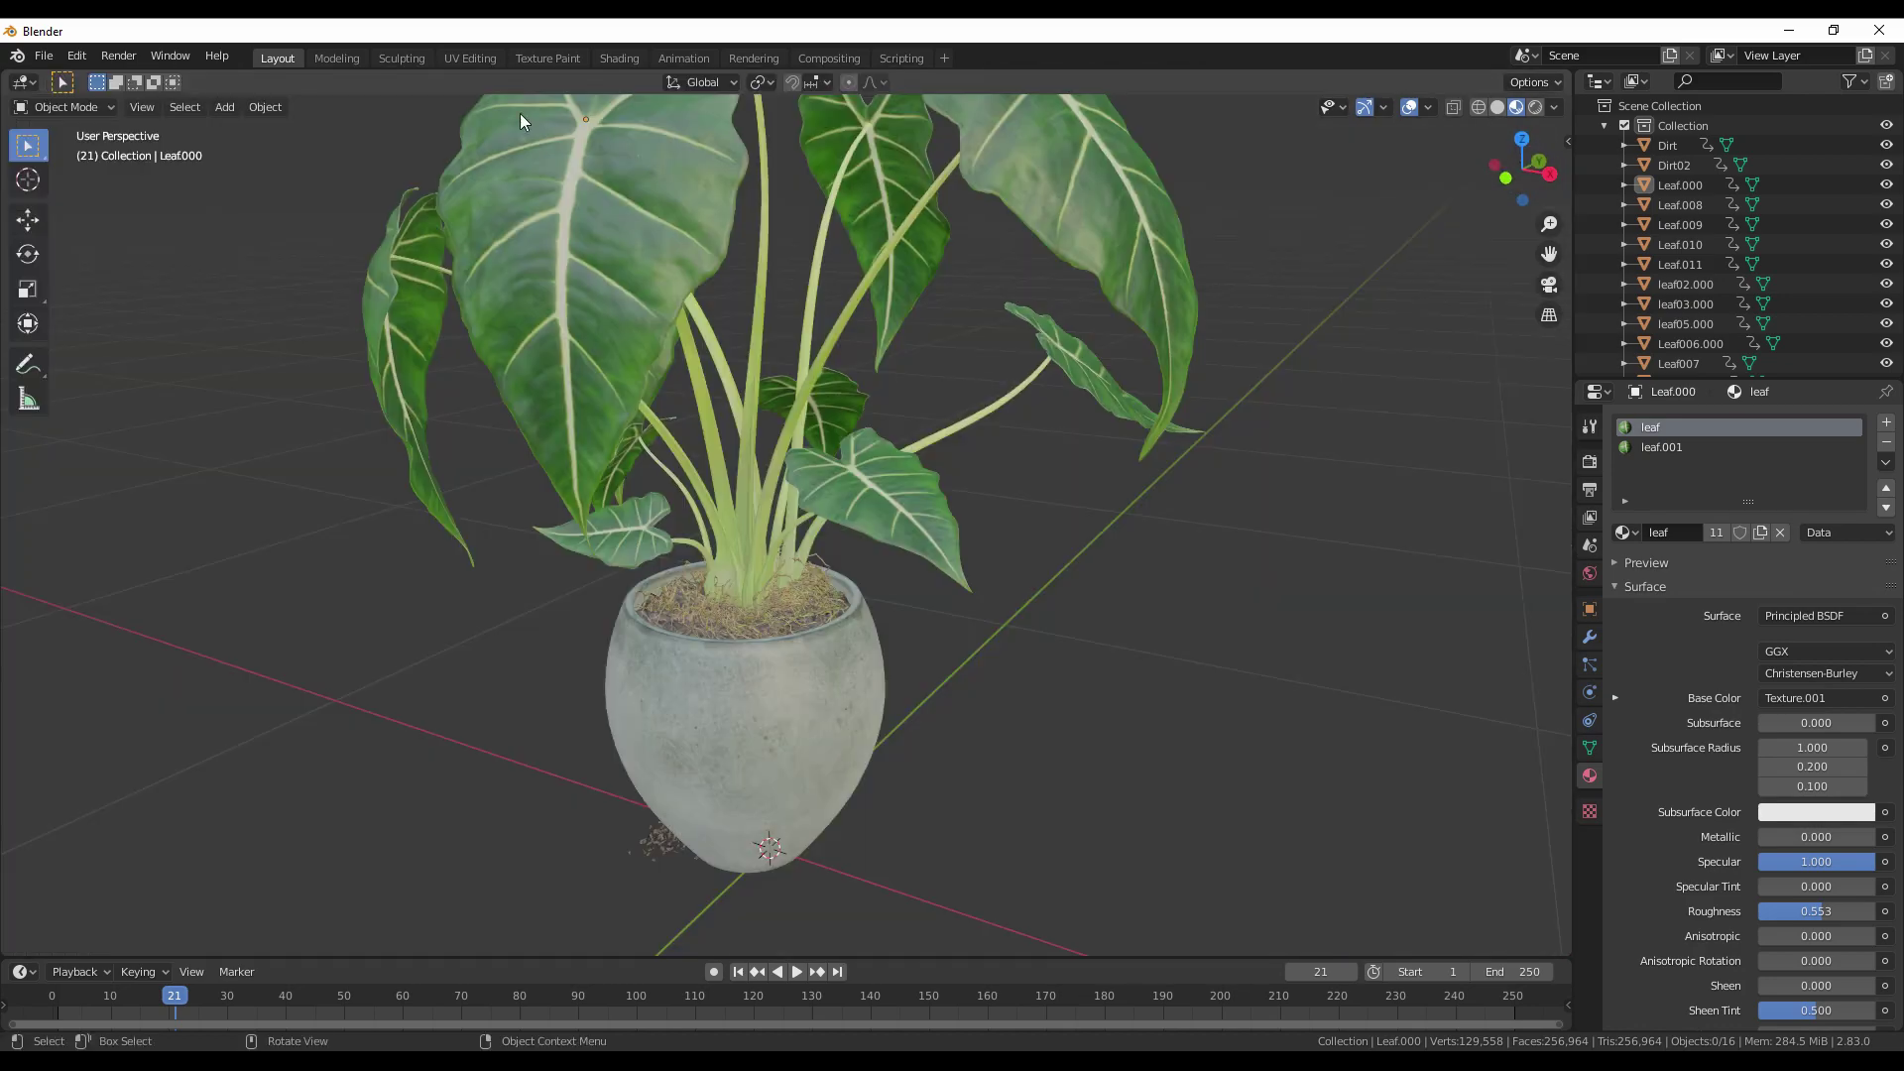
scroll(706, 458, down, 5)
drag(706, 458, 886, 603)
scroll(887, 603, down, 1)
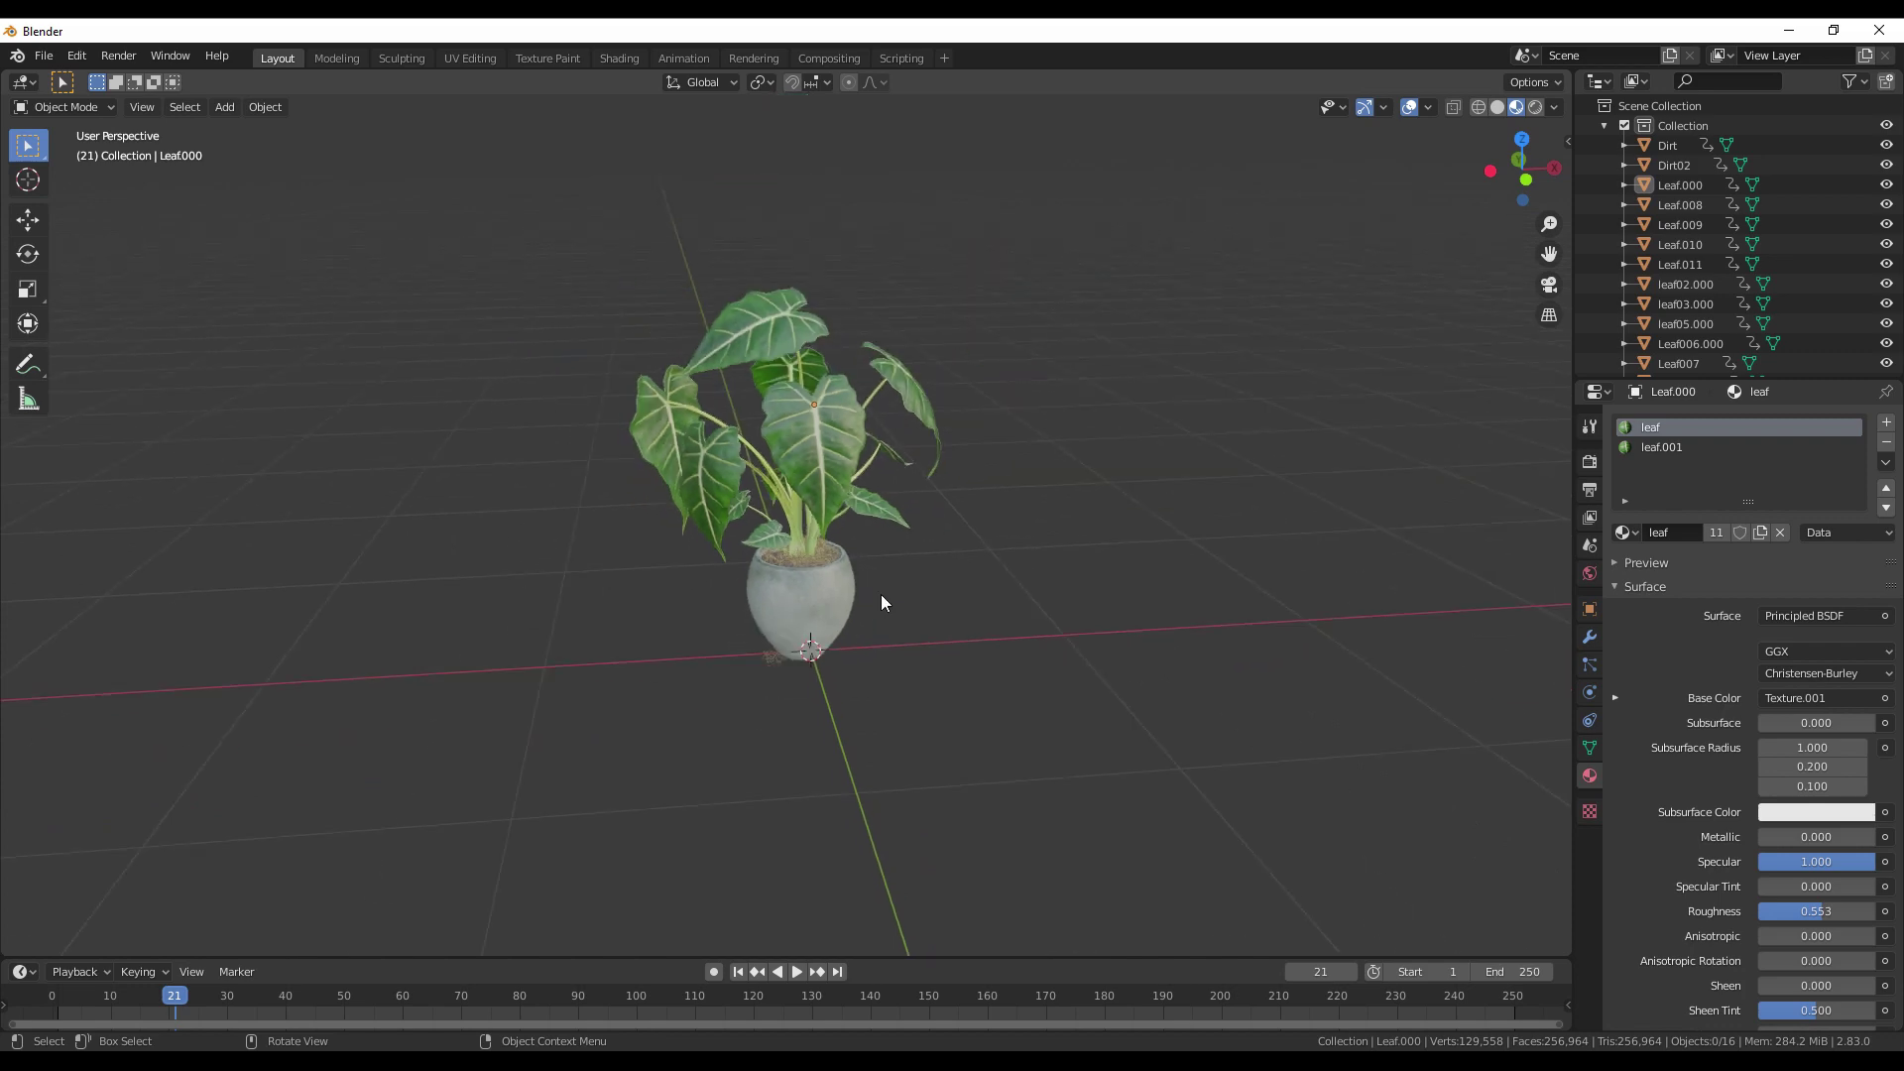
Save the scene in the Free3d folder as "Plant pot".
key(ctrl+s)
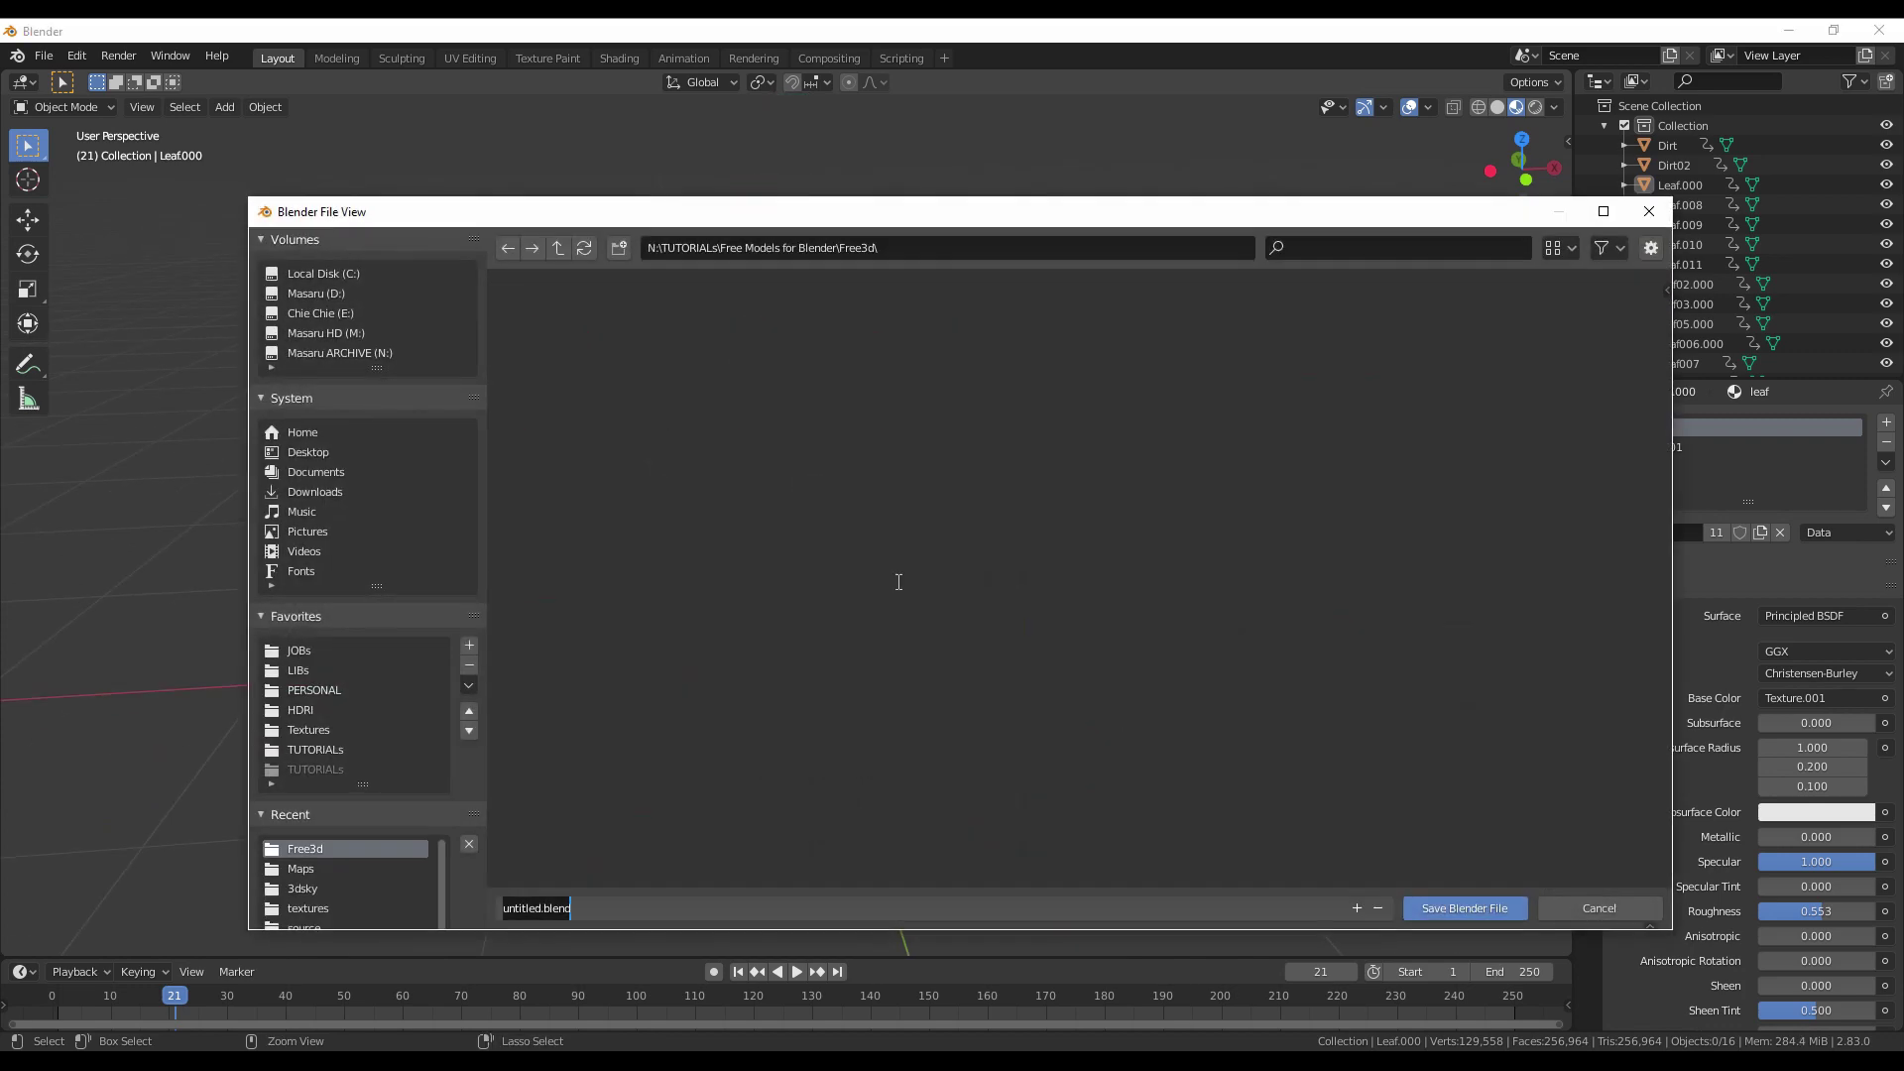
text(Plant poi)
key(BackSpace)
text(t)
key(Return)
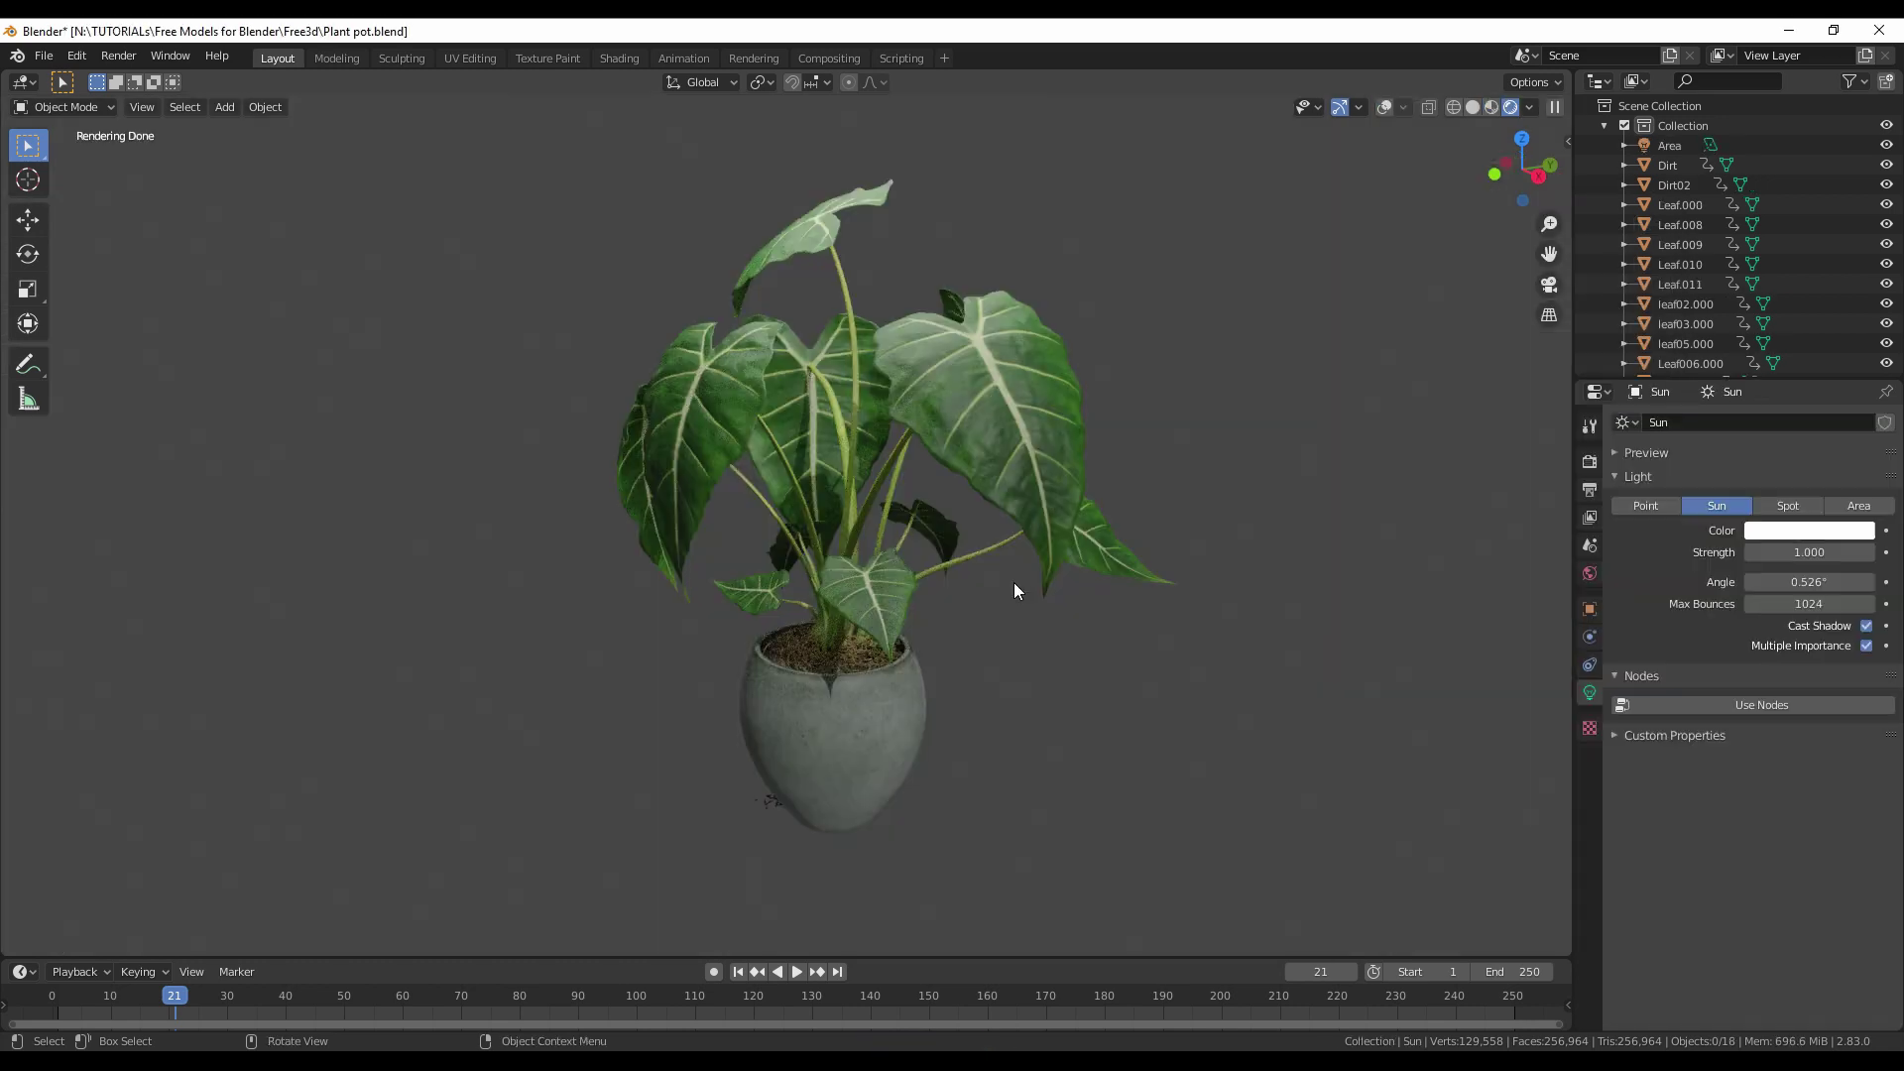
Add a plane mesh beneath the potted plant as a ground surface.
key(shift+a)
mouse_move(1005, 337)
click(1091, 336)
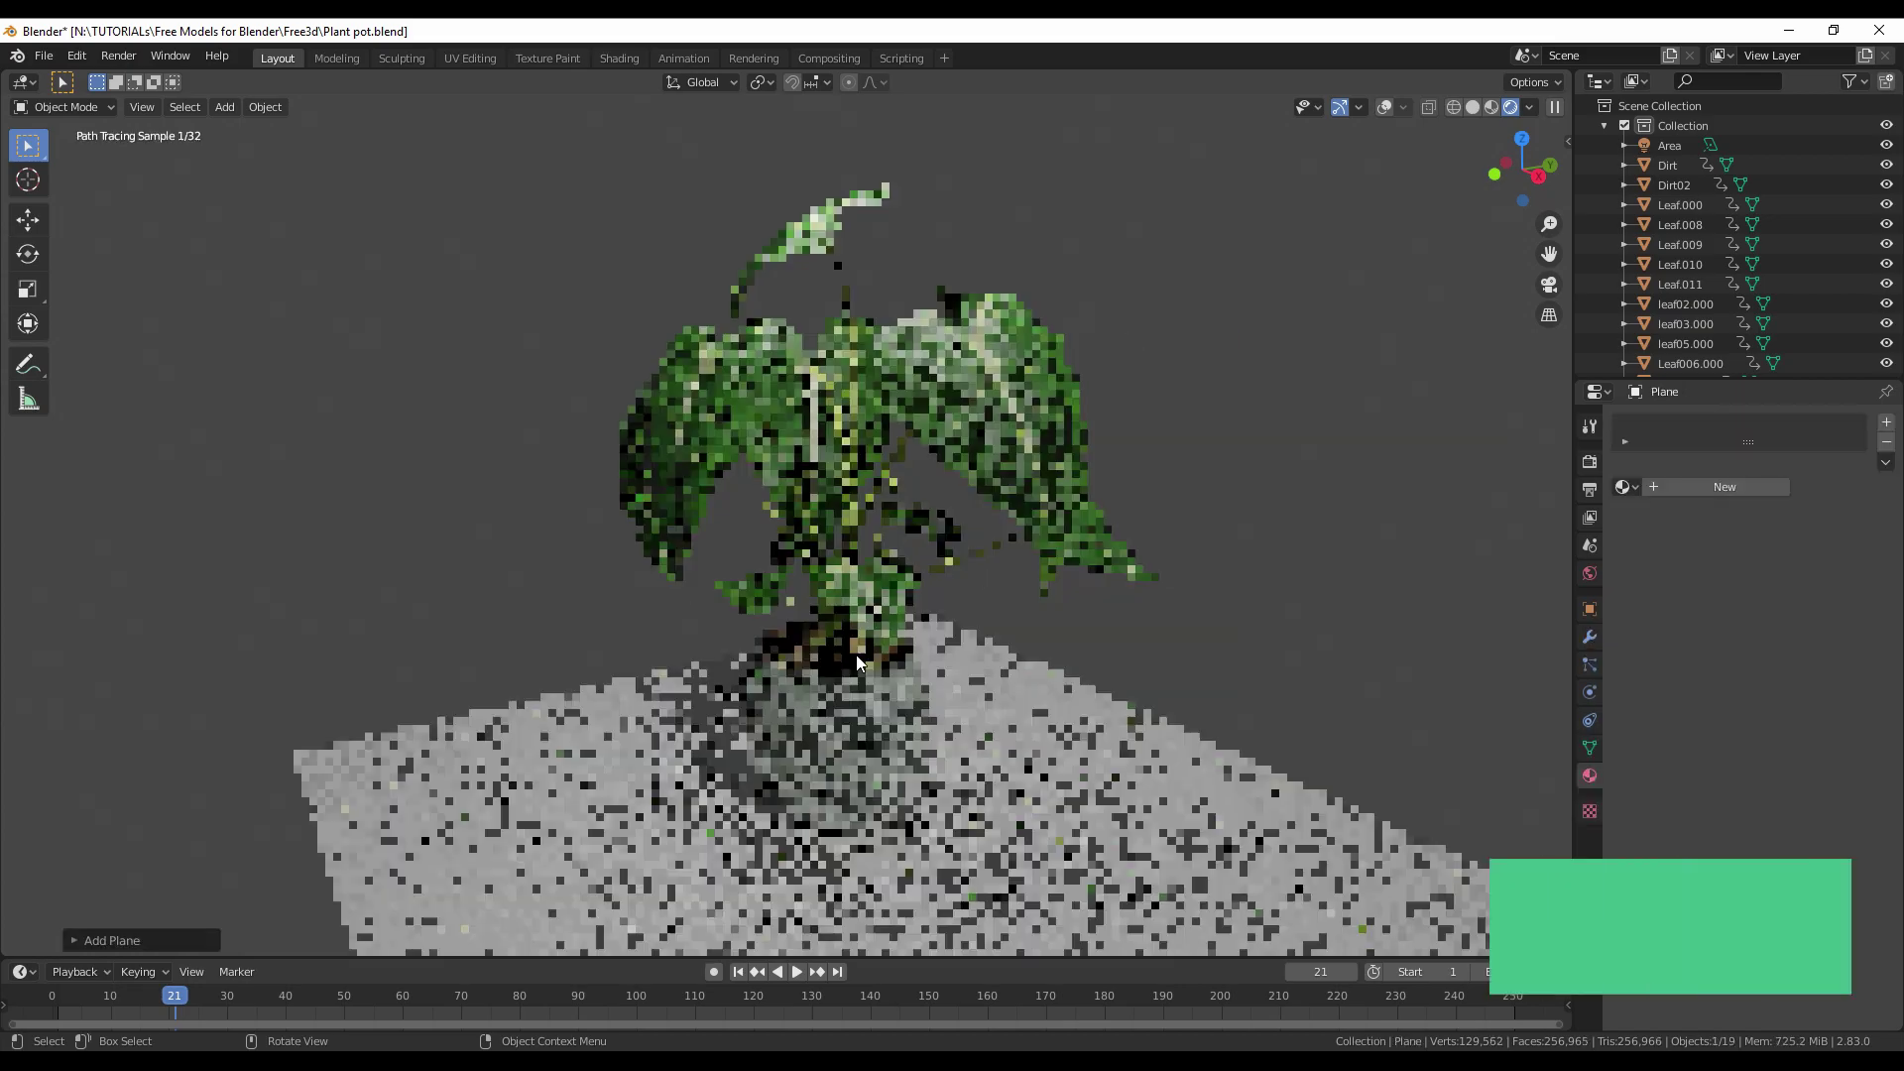